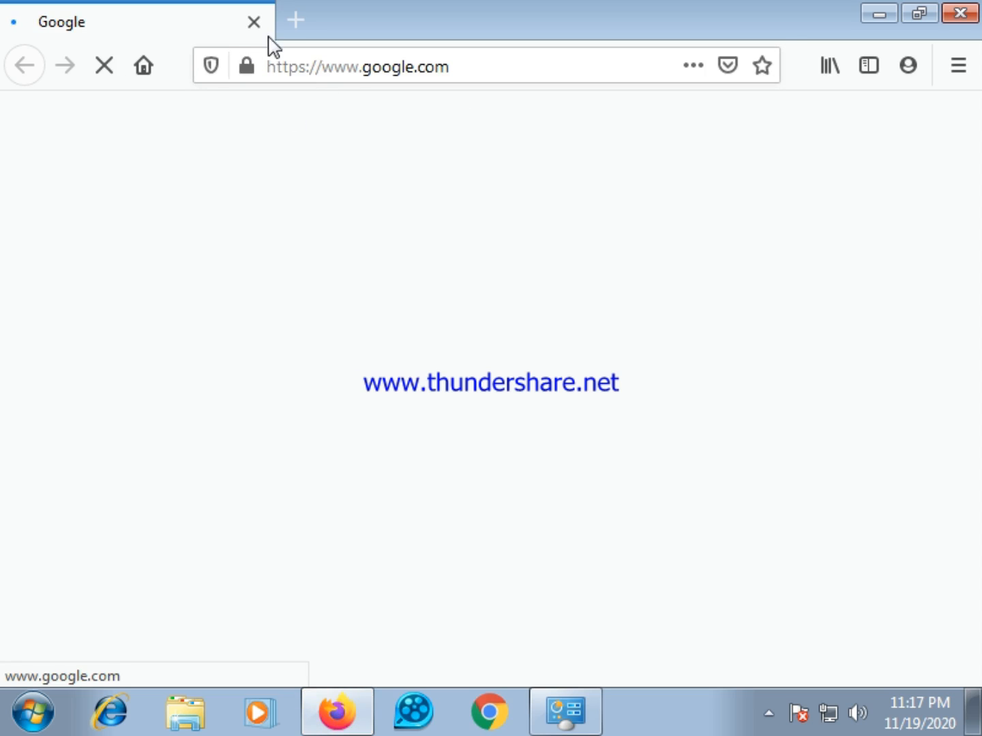
Step: Open the Fiverr seller dashboard in a new browser tab
left_click(291, 19)
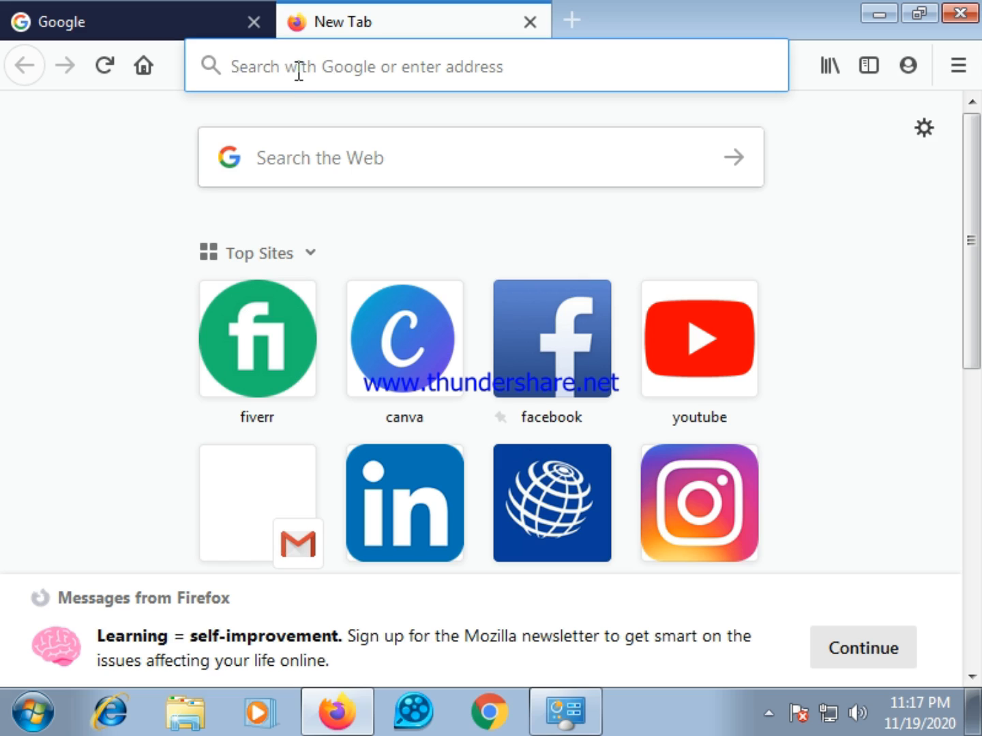
left_click(264, 334)
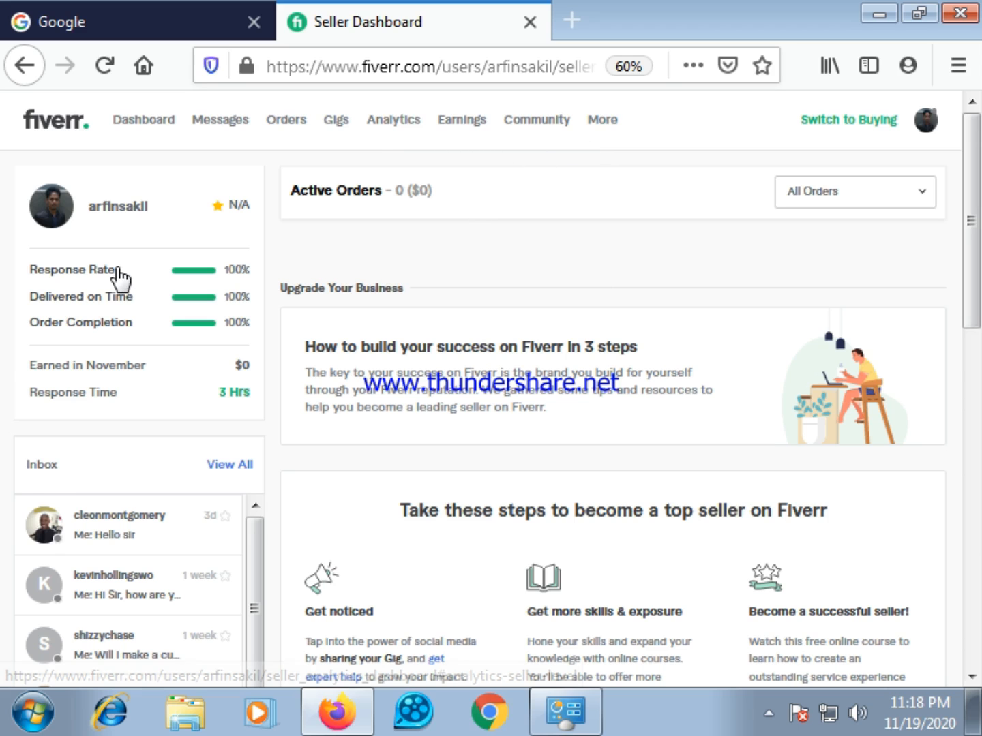
scroll(121, 278, "down", 4)
scroll(161, 374, "up", 1)
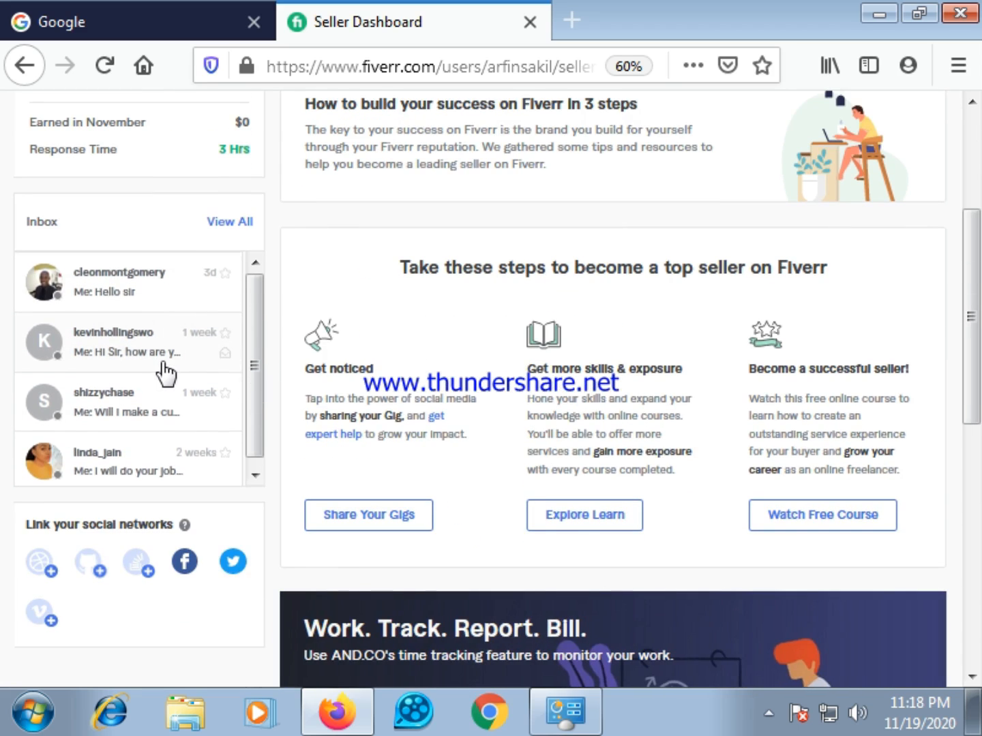
scroll(543, 278, "up", 4)
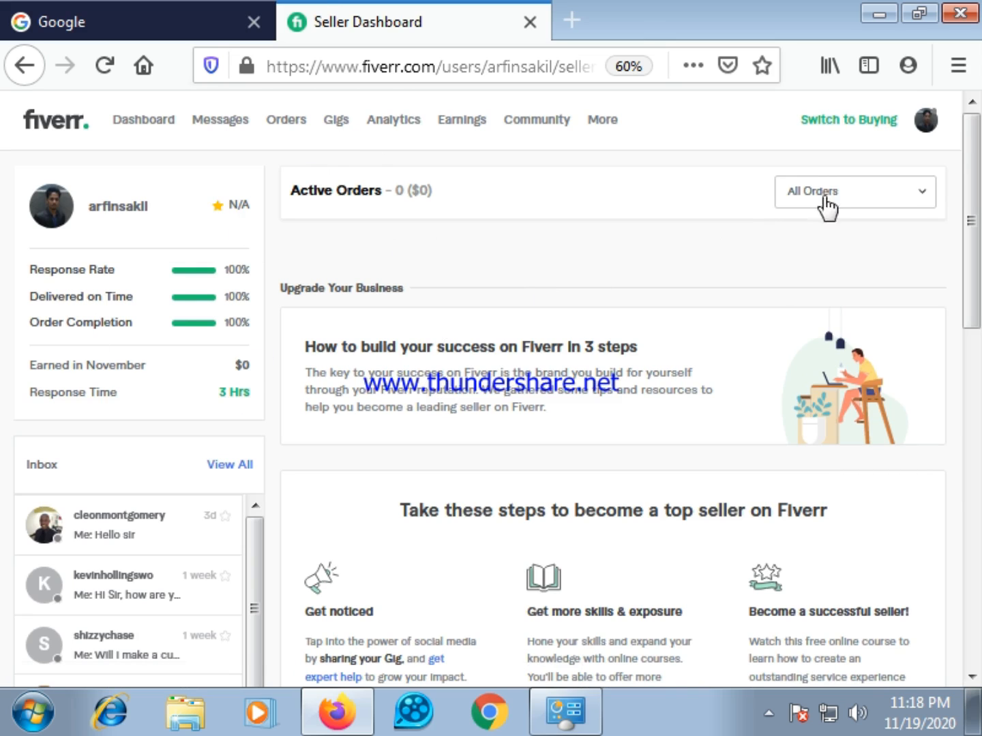
left_click(929, 130)
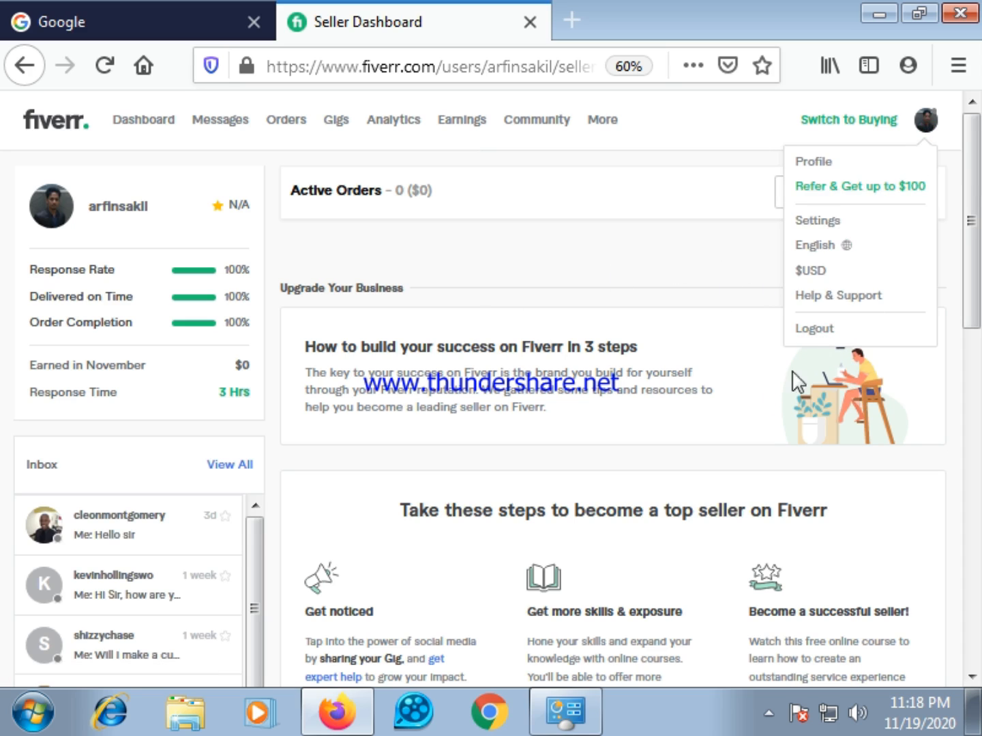
left_click(549, 249)
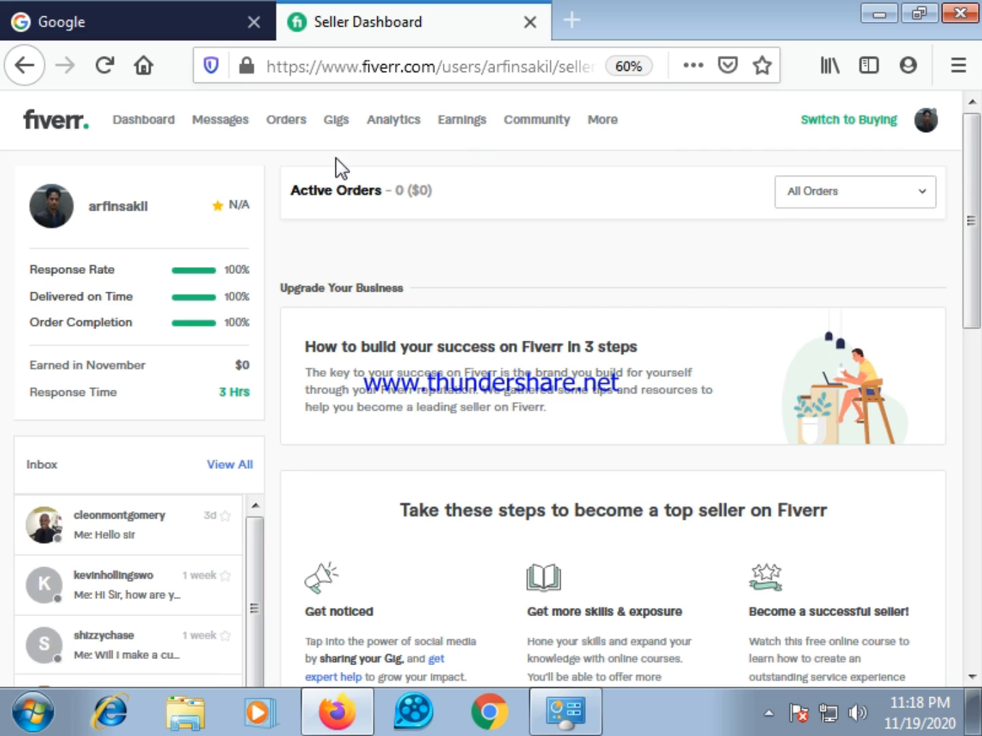
Step: Go to the seller's gigs list and start creating a new gig
left_click(340, 122)
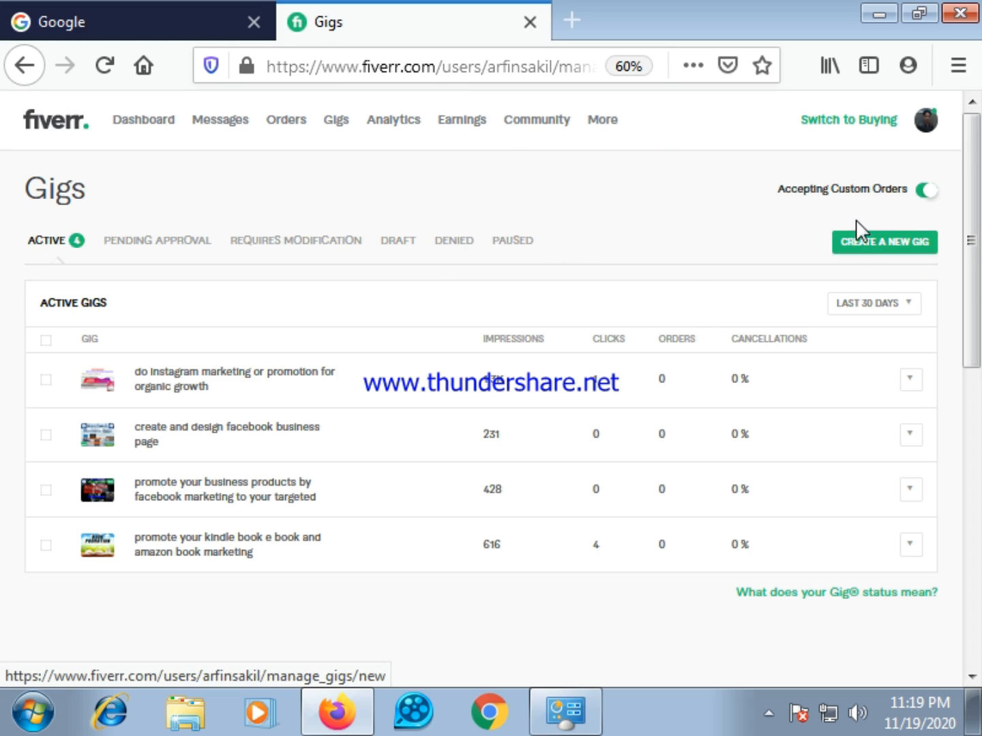
left_click(878, 240)
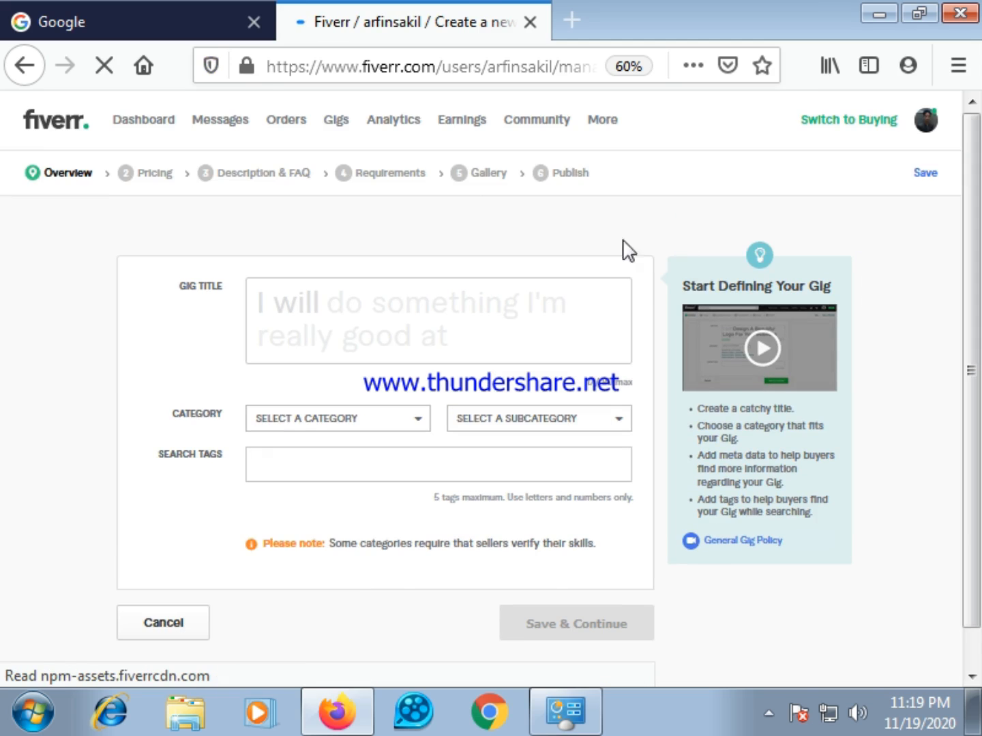
scroll(415, 267, "down", 1)
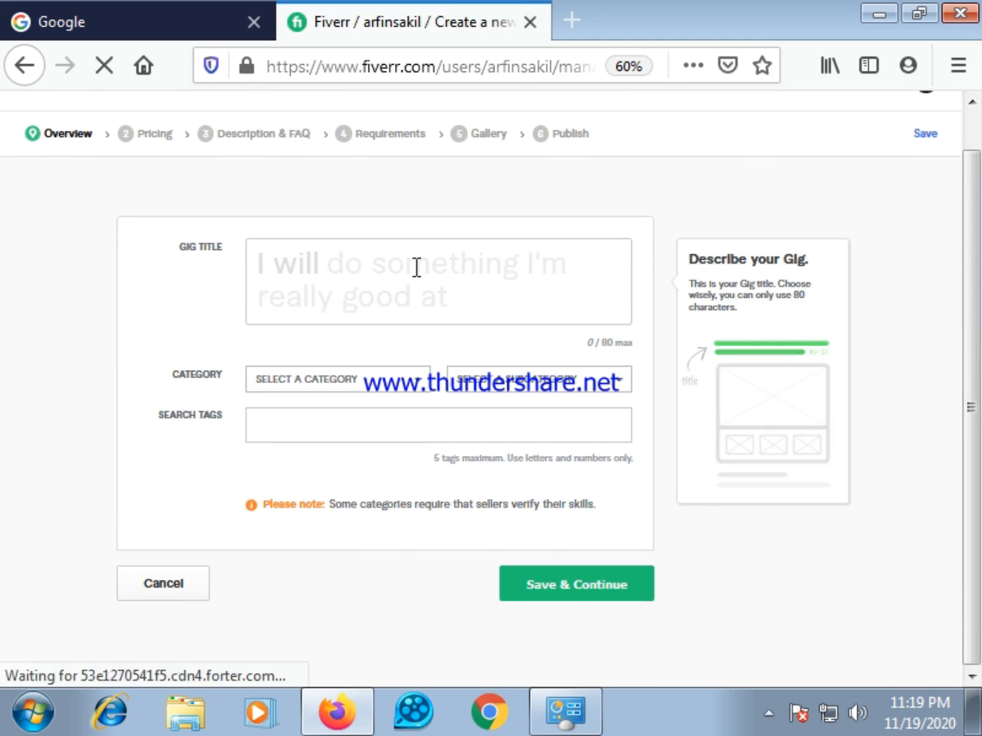
scroll(417, 266, "up", 1)
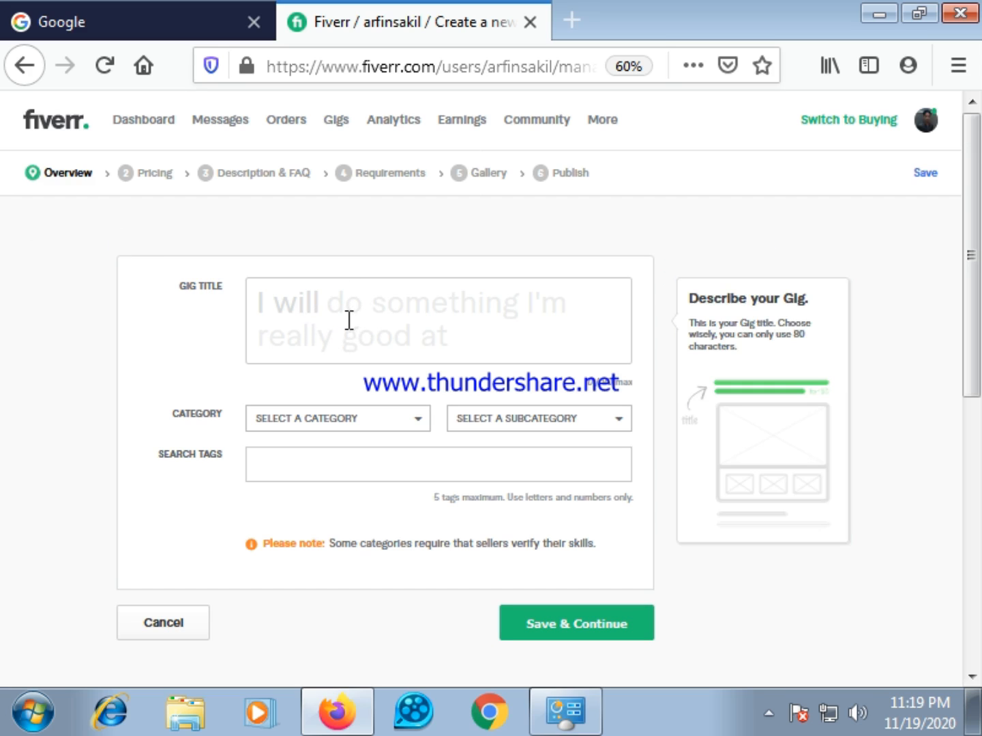
left_click(340, 301)
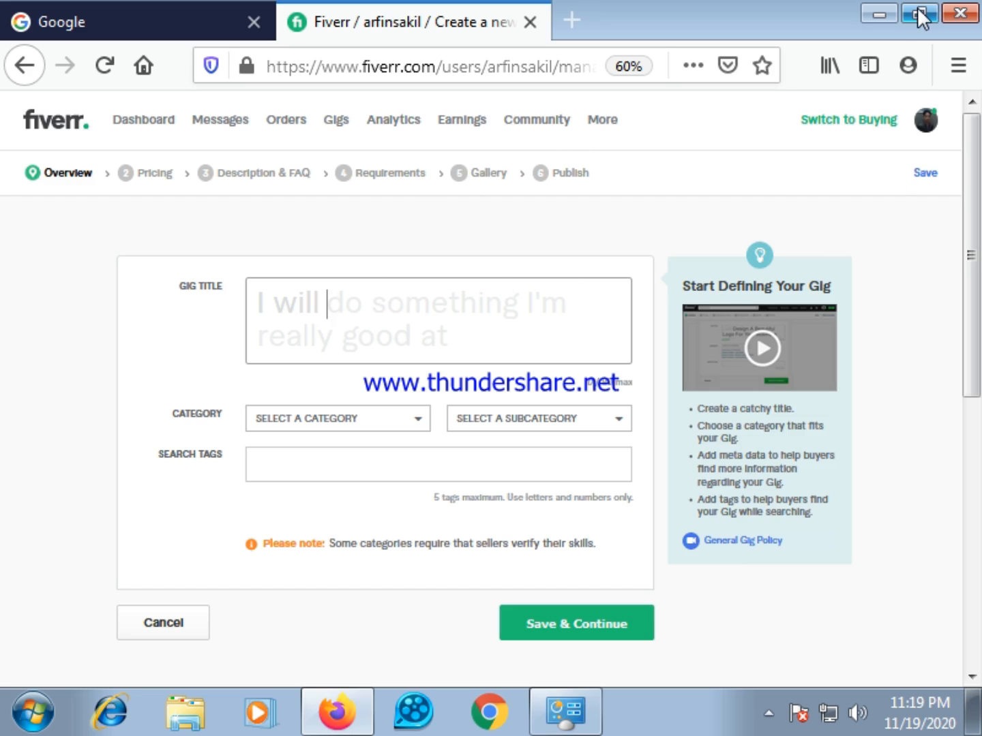
Step: Open the "link building" text file from the desktop and copy its "I will build high pr dufollow link building google ranking and SEO backlinks" line
left_click(923, 10)
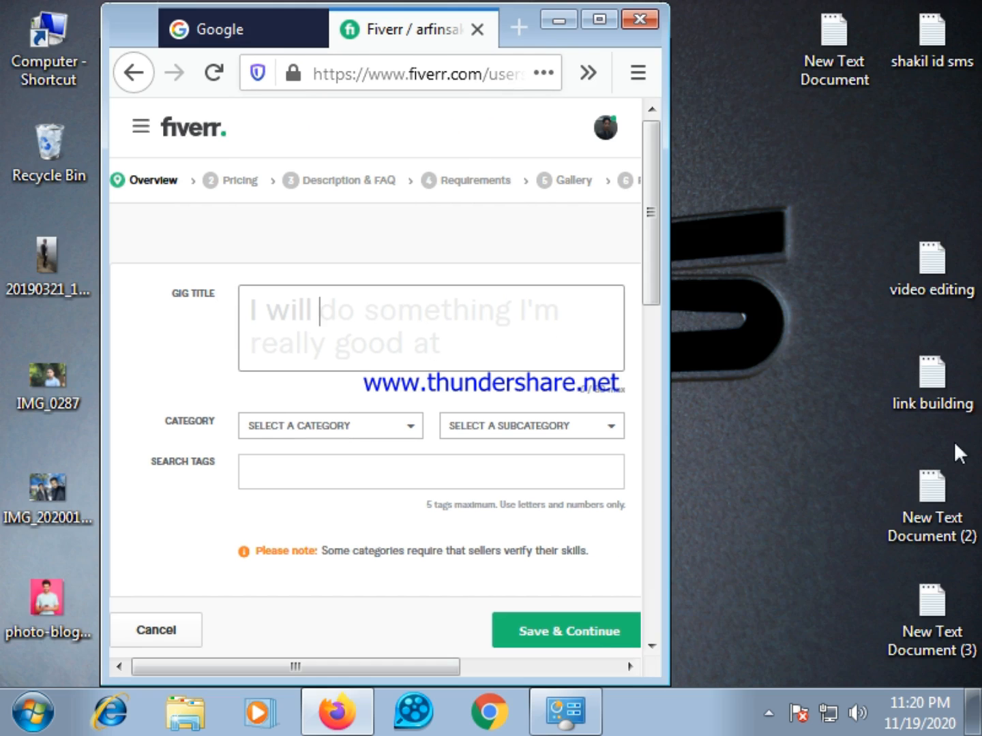
double_click(928, 401)
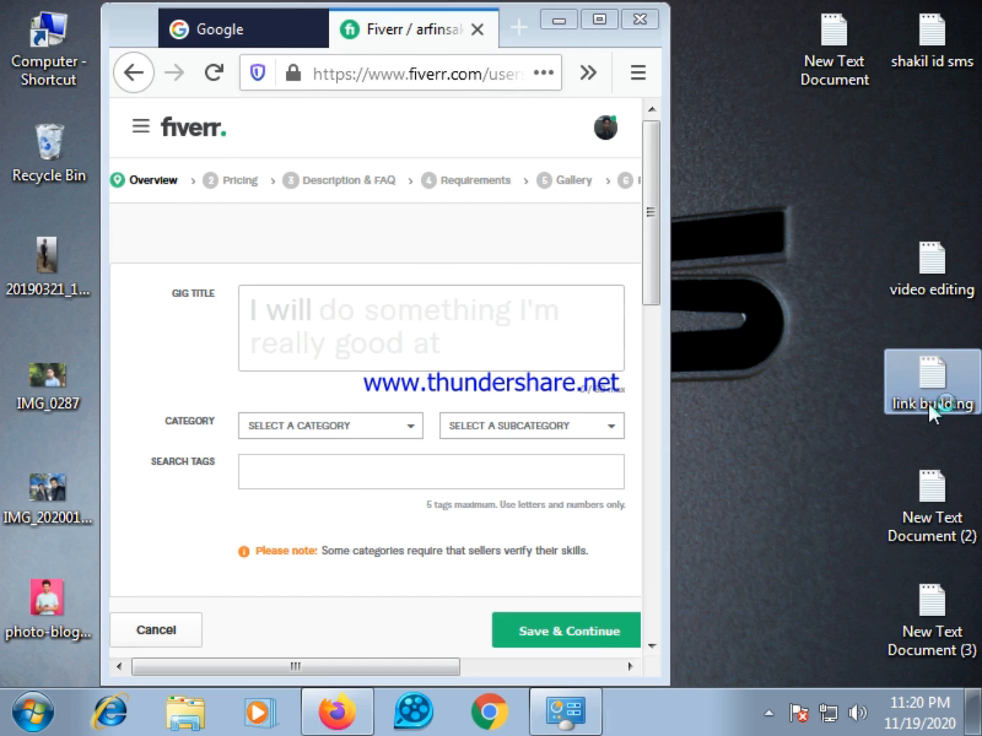
left_click(886, 42)
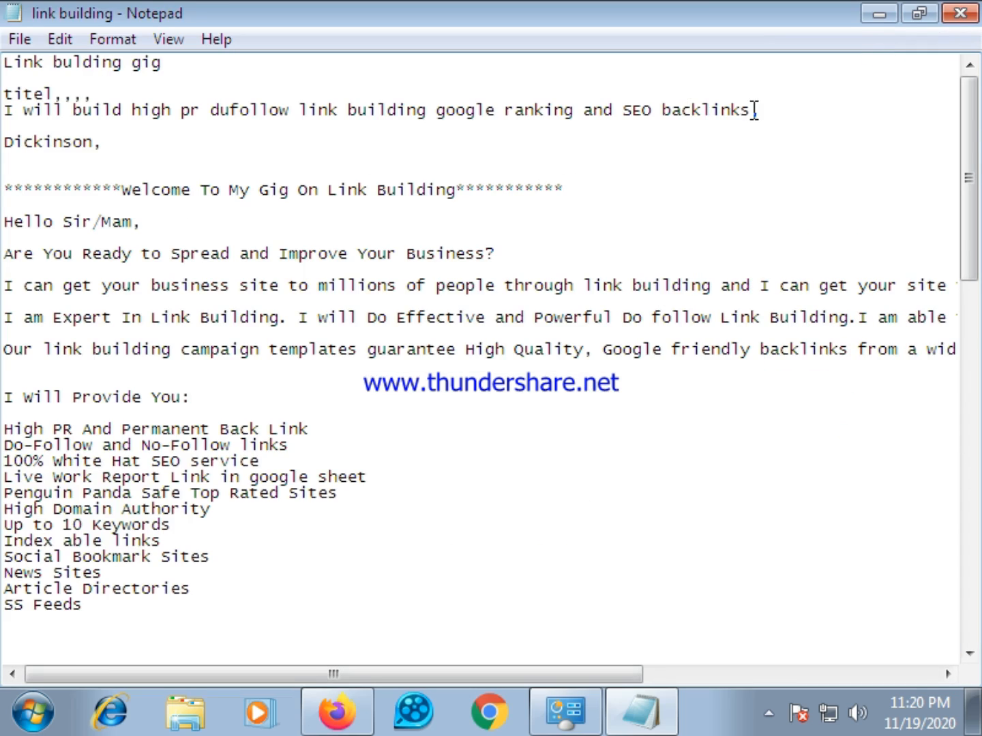
left_click_drag(751, 111, 3, 118)
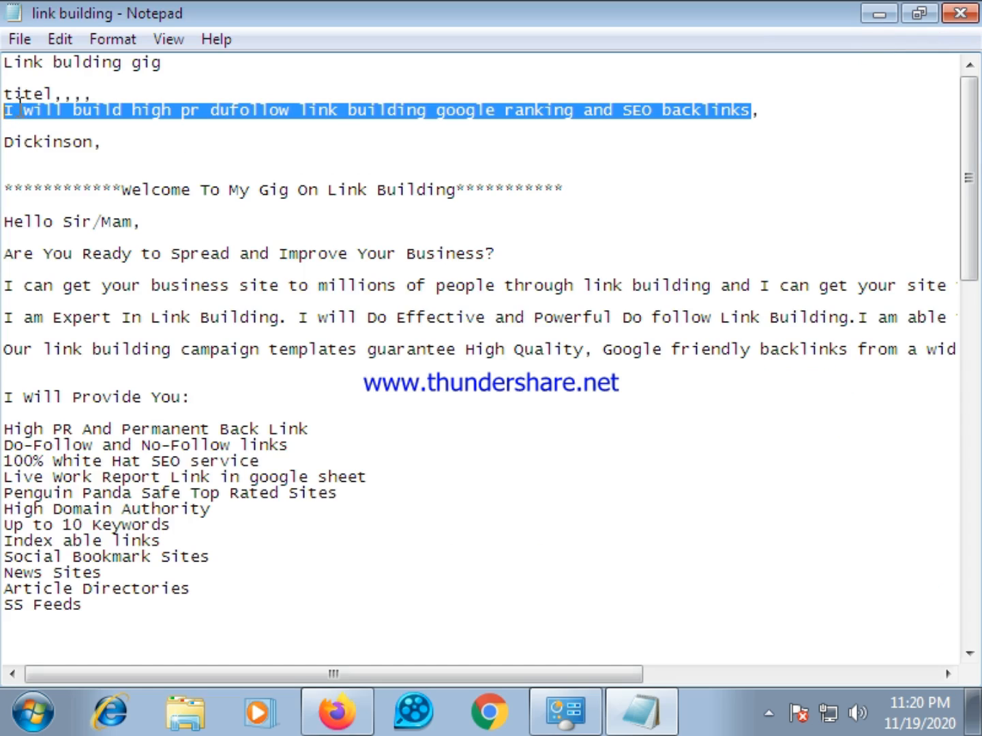
right_click(19, 107)
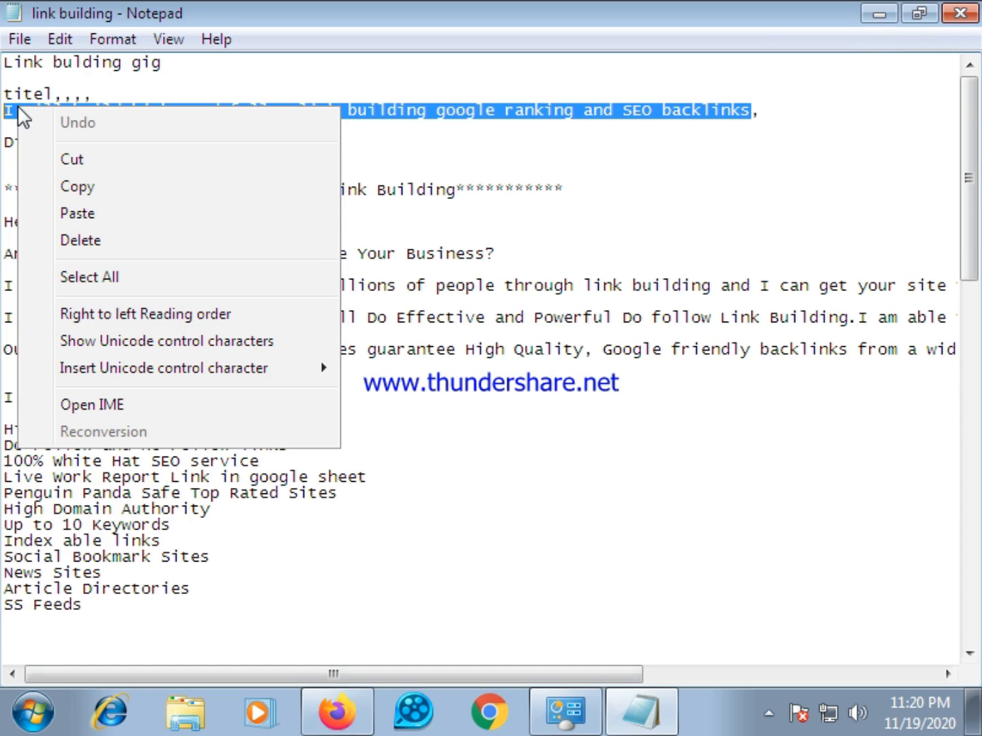
left_click(88, 191)
left_click(917, 13)
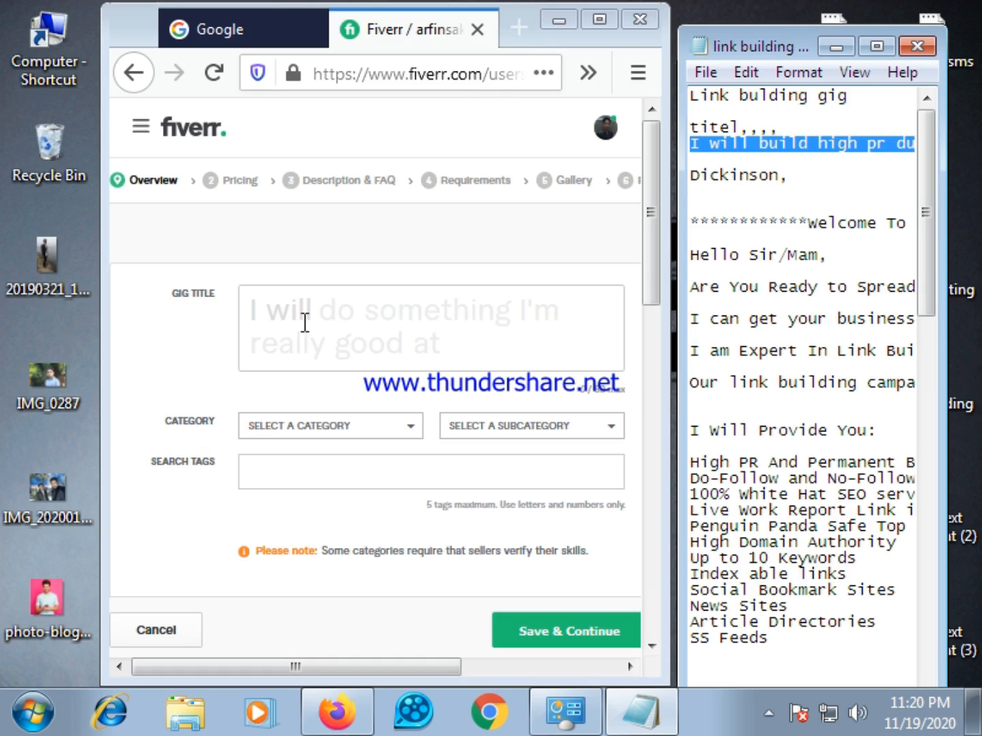
Step: Paste the copied title line into the gig title field
left_click(305, 319)
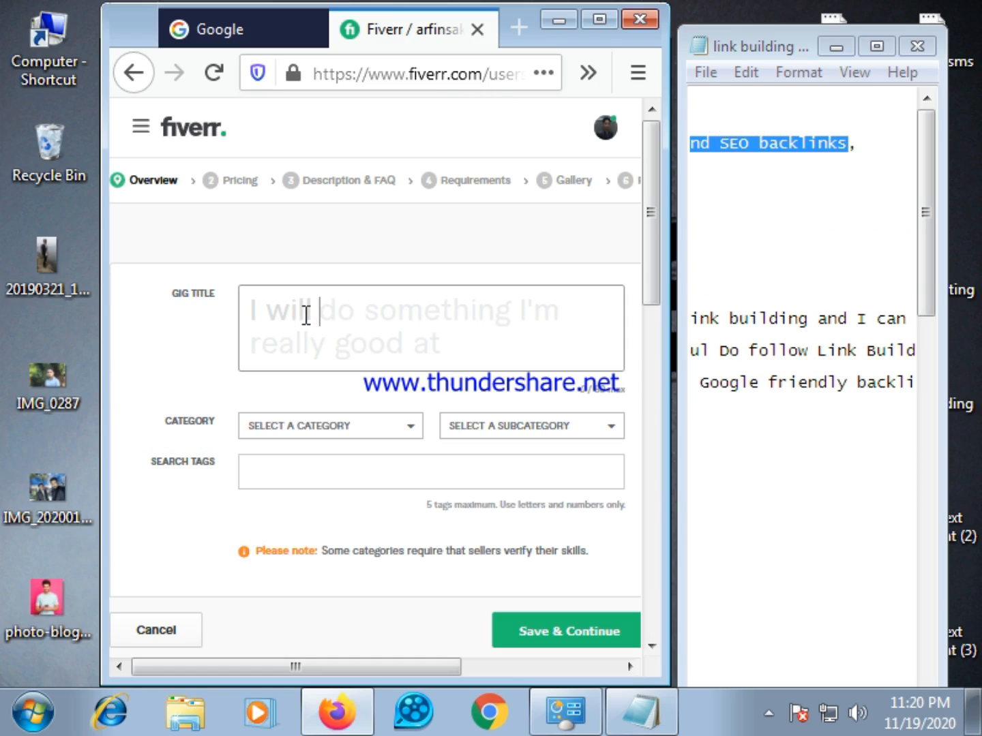
right_click(359, 306)
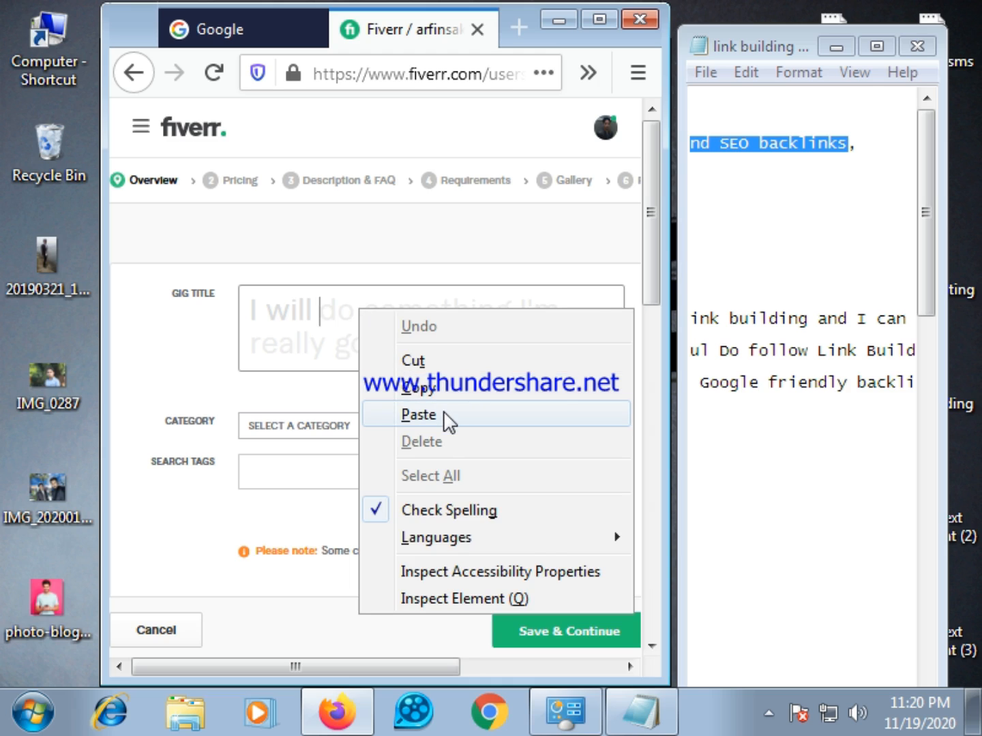
left_click(417, 413)
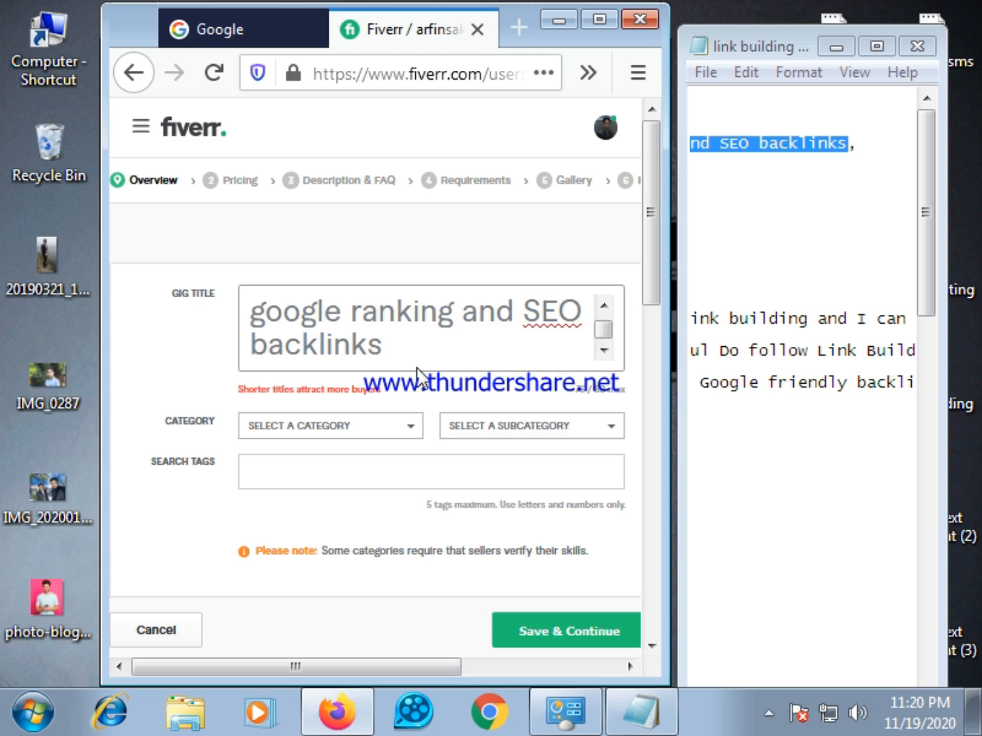
Step: Remove the duplicated "I will" from the start of the pasted gig title
scroll(416, 357, "up", 2)
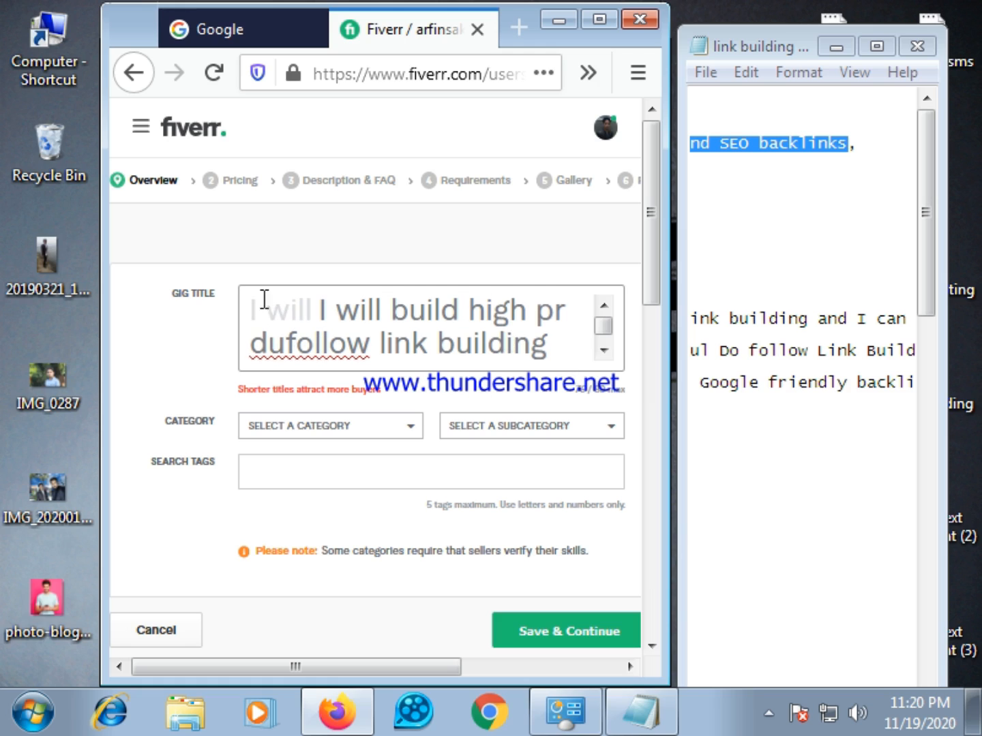
left_click(390, 310)
key("BackSpace")
key("BackSpace")
key("BackSpace")
key("BackSpace")
key("BackSpace")
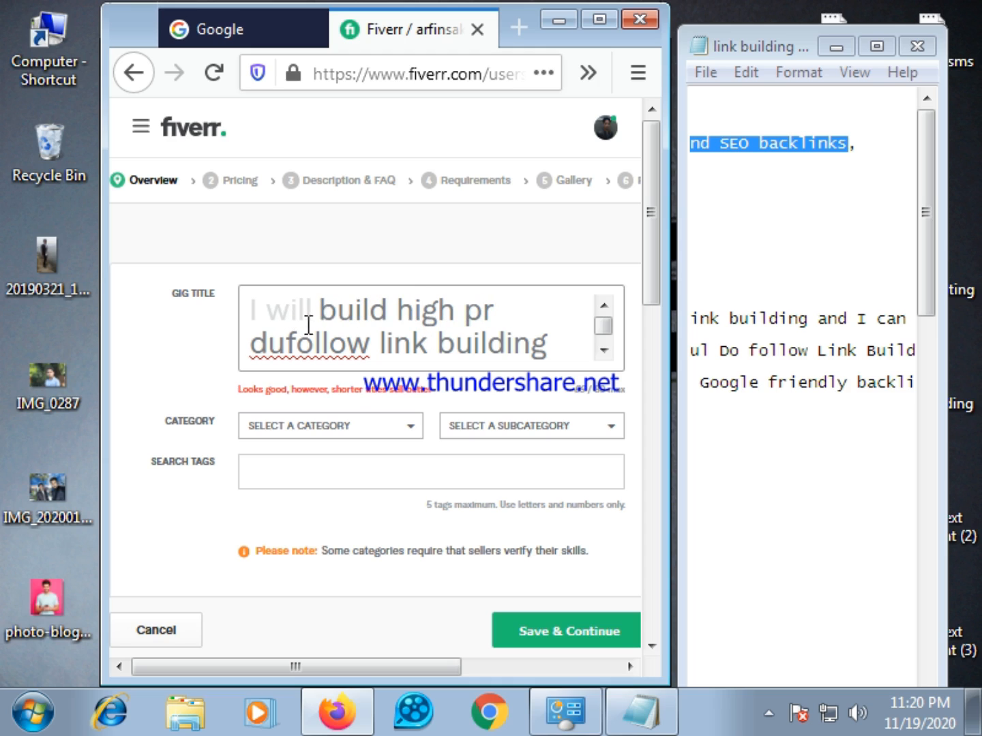
Step: Delete "google ranking" and the extra space before "and SEO backlinks" in the gig title
scroll(317, 326, "down", 2)
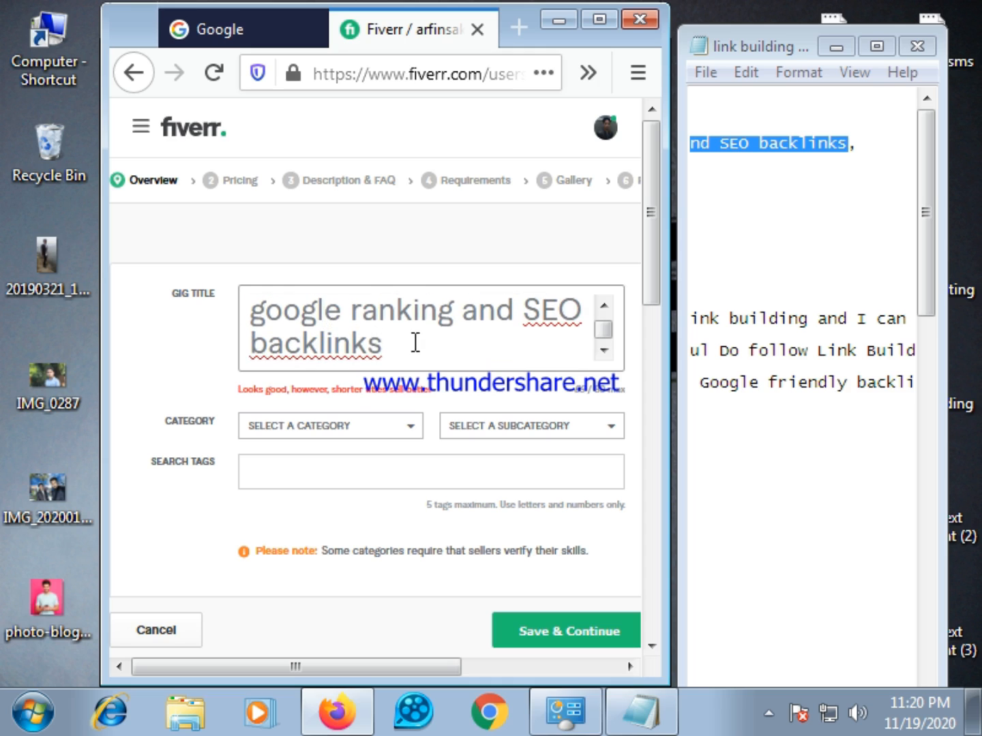
scroll(407, 344, "up", 2)
scroll(436, 342, "down", 2)
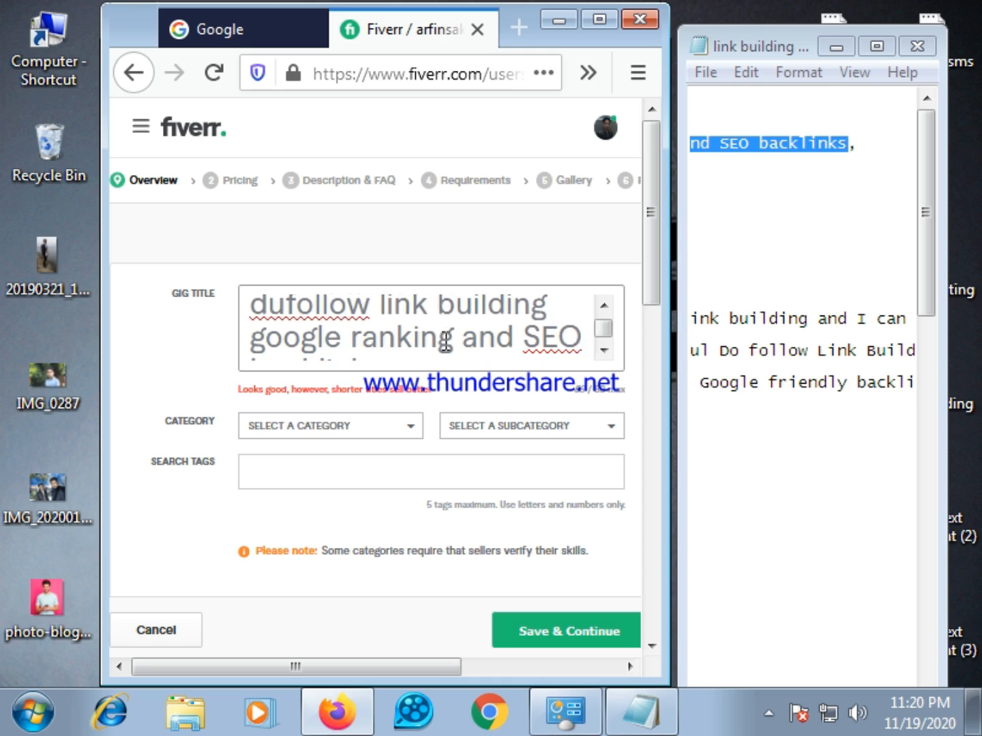
scroll(426, 351, "down", 2)
scroll(422, 347, "up", 2)
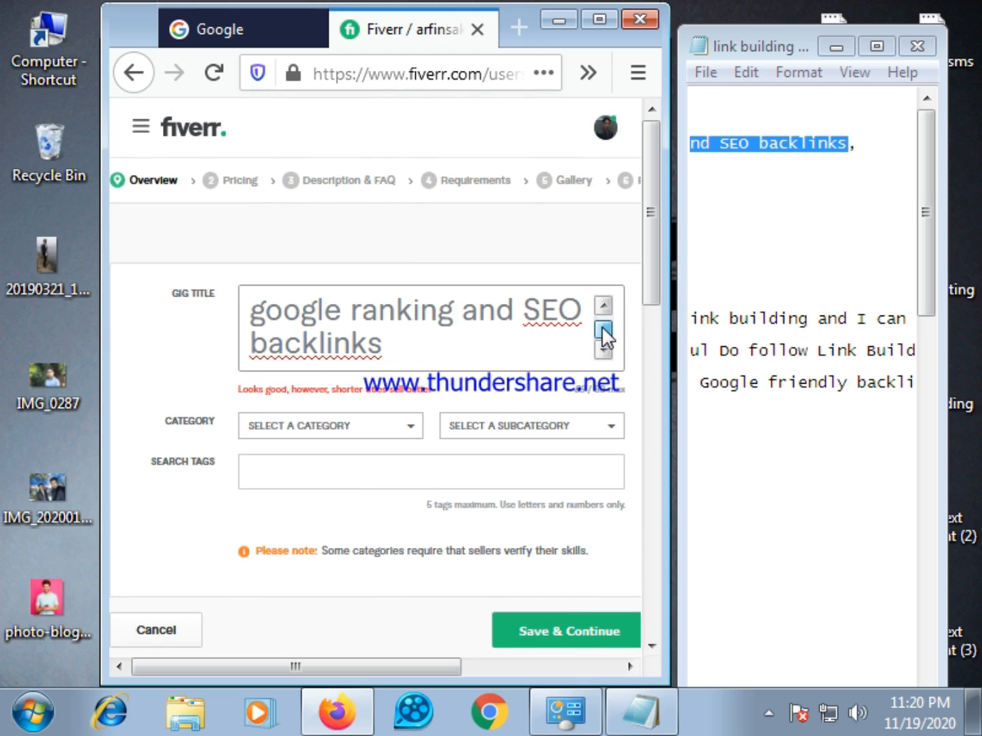
left_click_drag(603, 326, 604, 321)
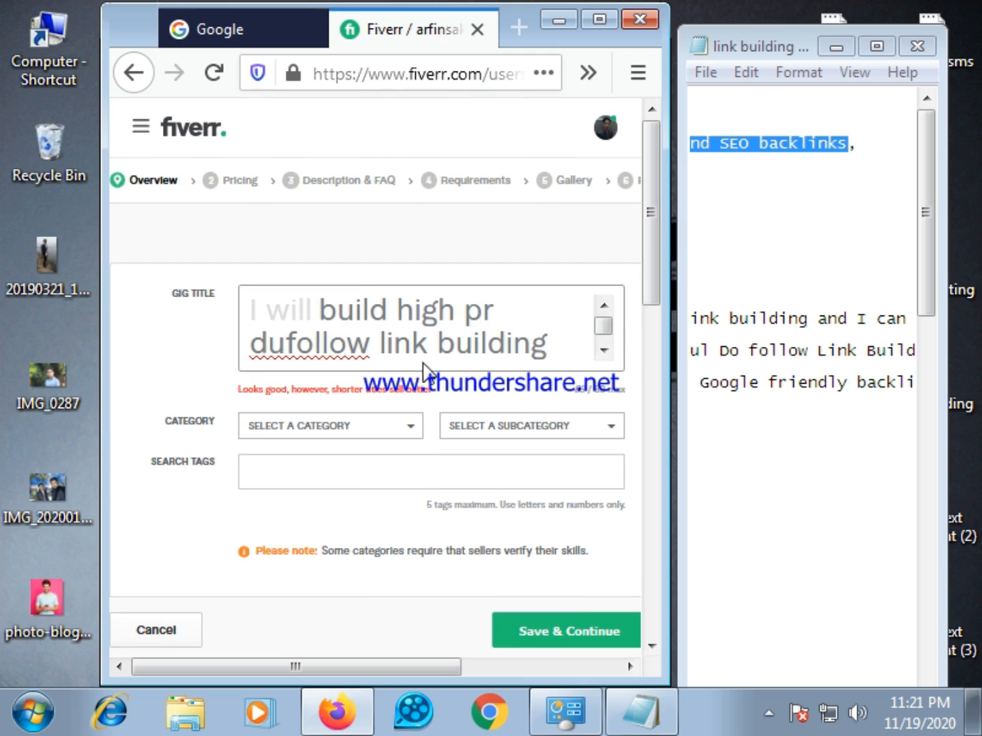
left_click_drag(607, 326, 608, 334)
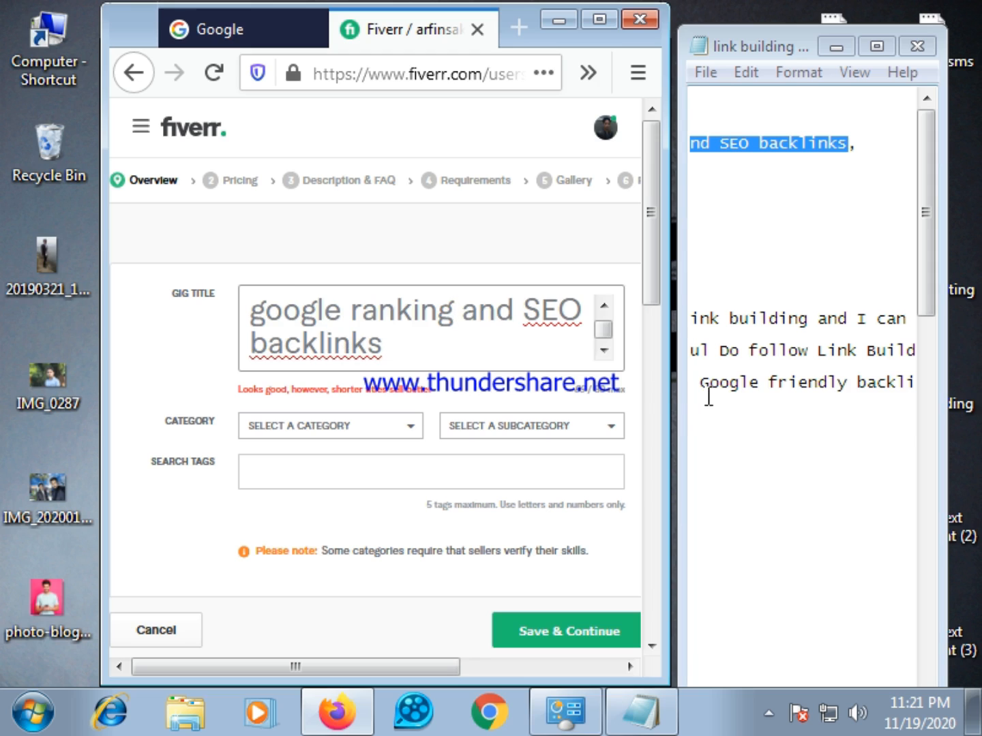
key("BackSpace")
key("BackSpace")
key("BackSpace")
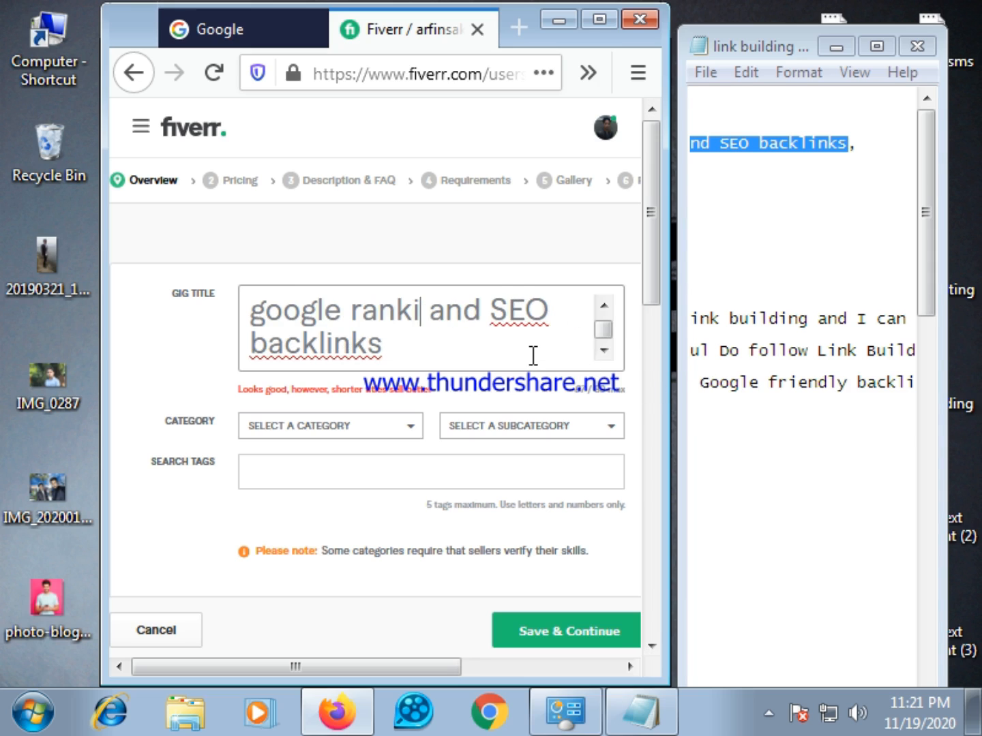
key("BackSpace")
key("BackSpace")
key("BackSpace")
key("BackSpace")
key("BackSpace")
key("BackSpace")
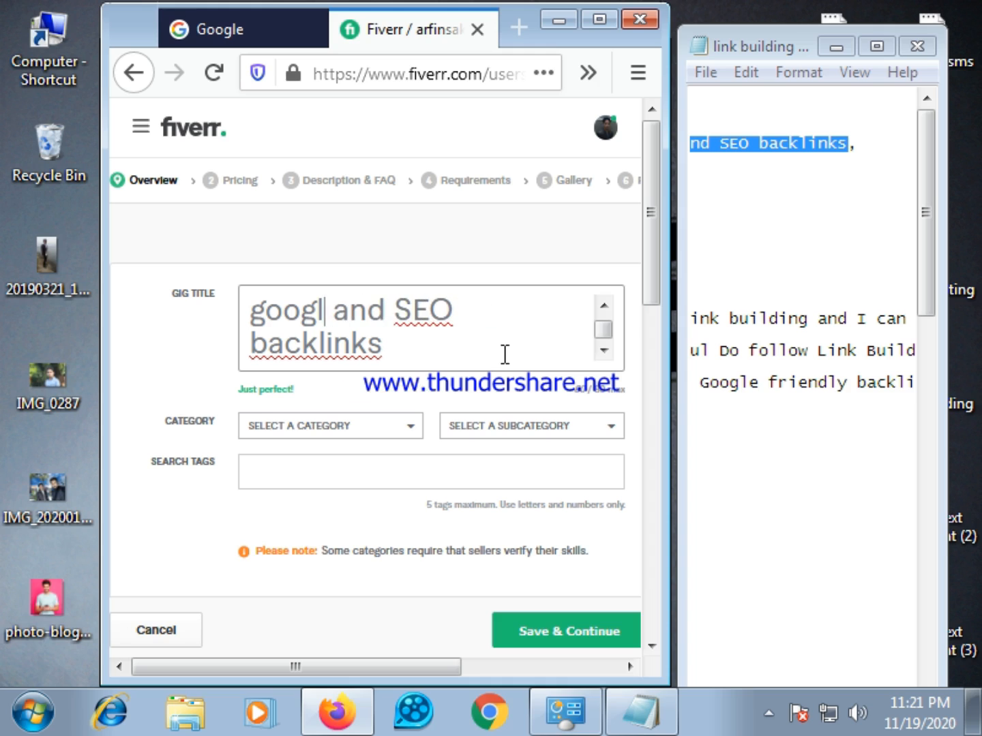
key("BackSpace")
key("BackSpace")
key("BackSpace")
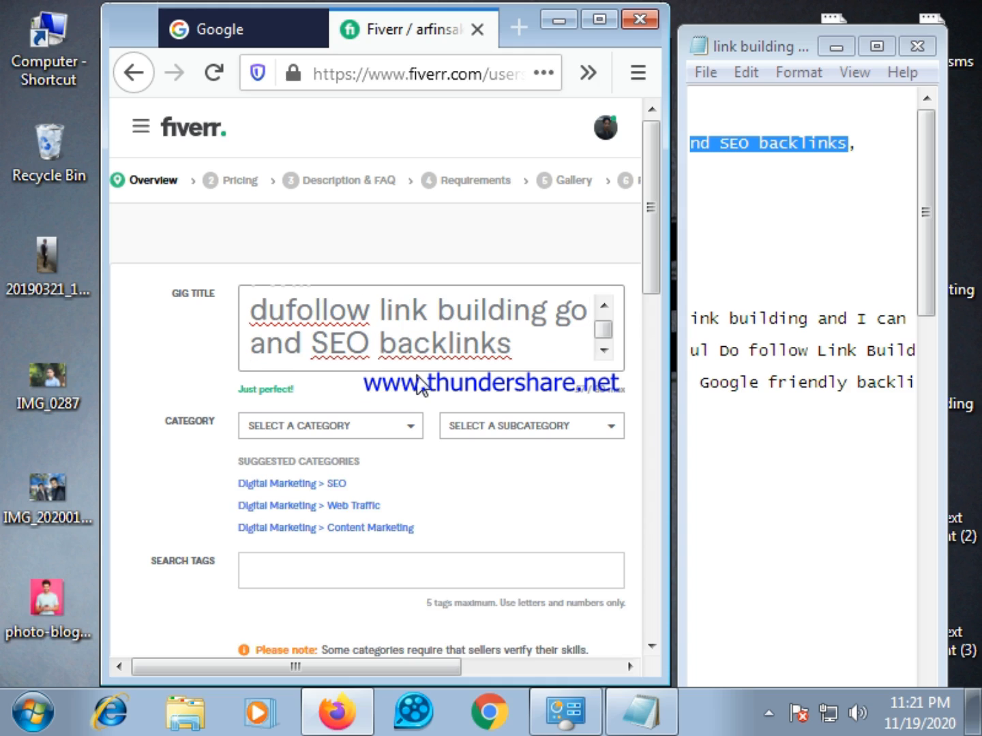
key("BackSpace")
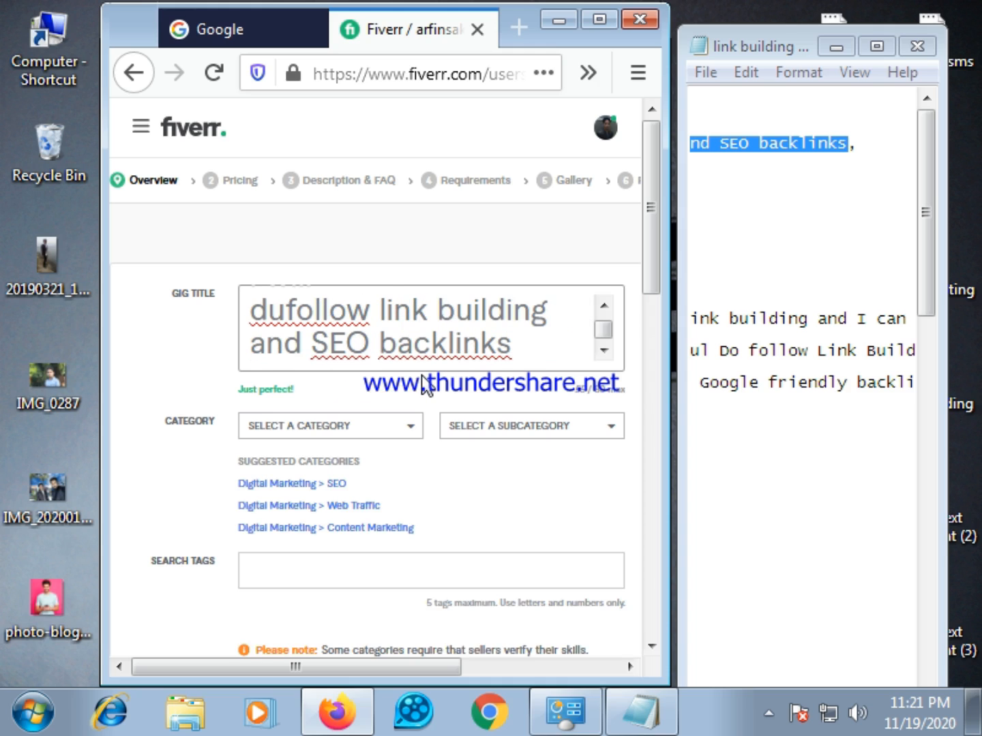
left_click(249, 347)
key("BackSpace")
Step: Delete the word "pr" from the gig title so it begins "build high dufollow link building"
scroll(450, 361, "down", 2)
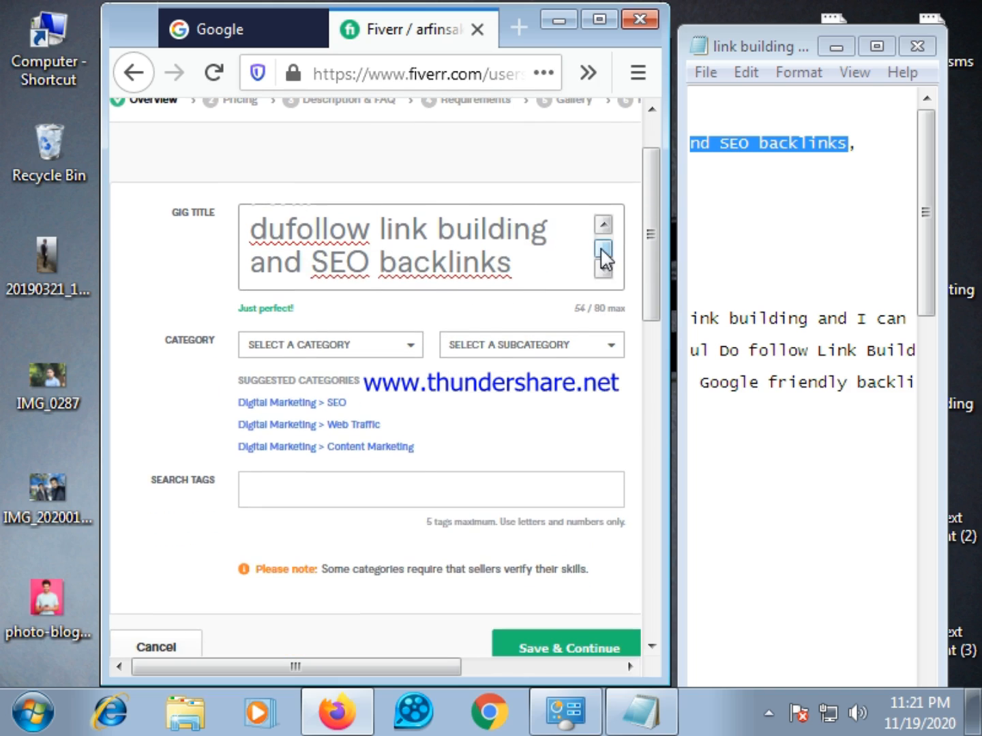
left_click_drag(604, 256, 607, 249)
left_click(505, 232)
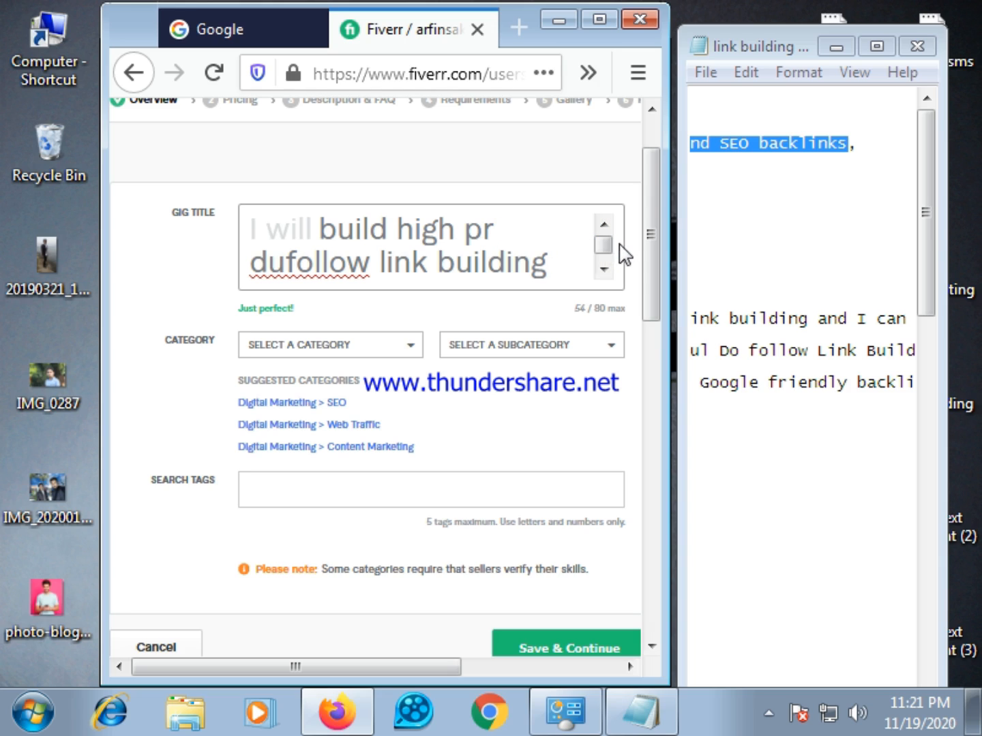
key("BackSpace")
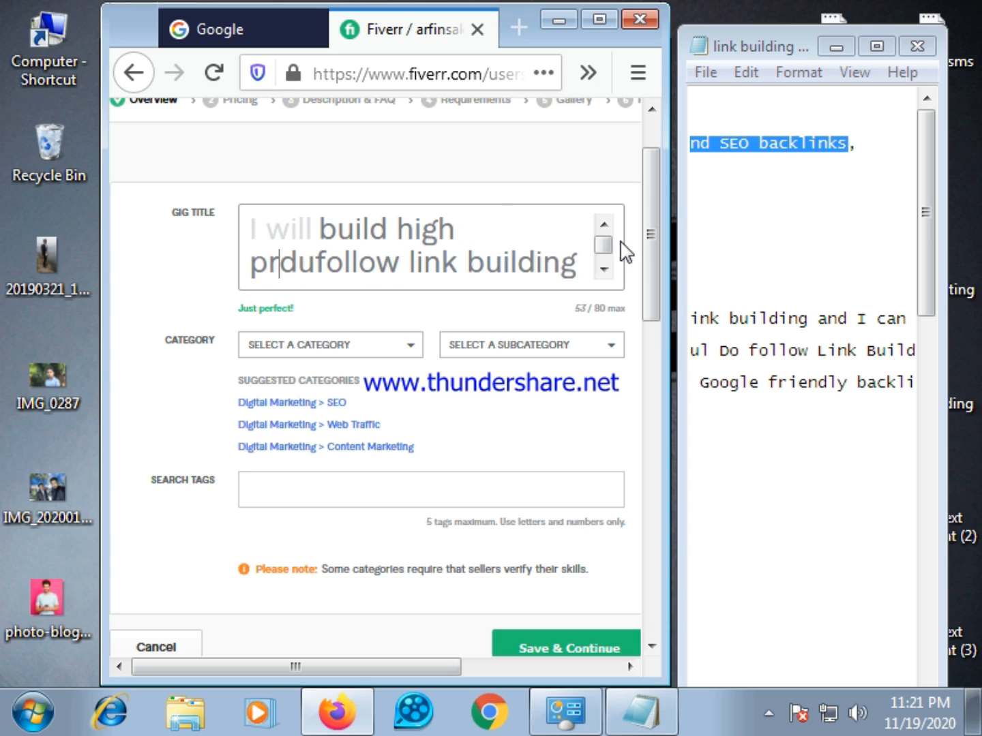
key("BackSpace")
key("BackSpace")
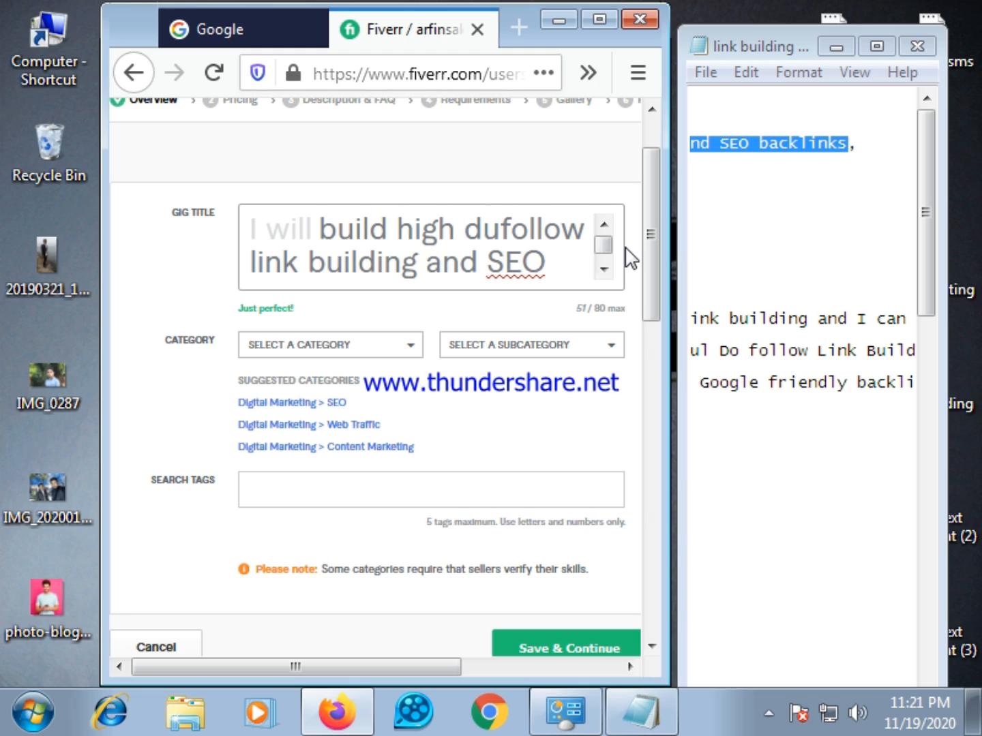
Step: Insert "PR" after "high" in the gig title so it begins "build high PR dufollow link building"
type("P")
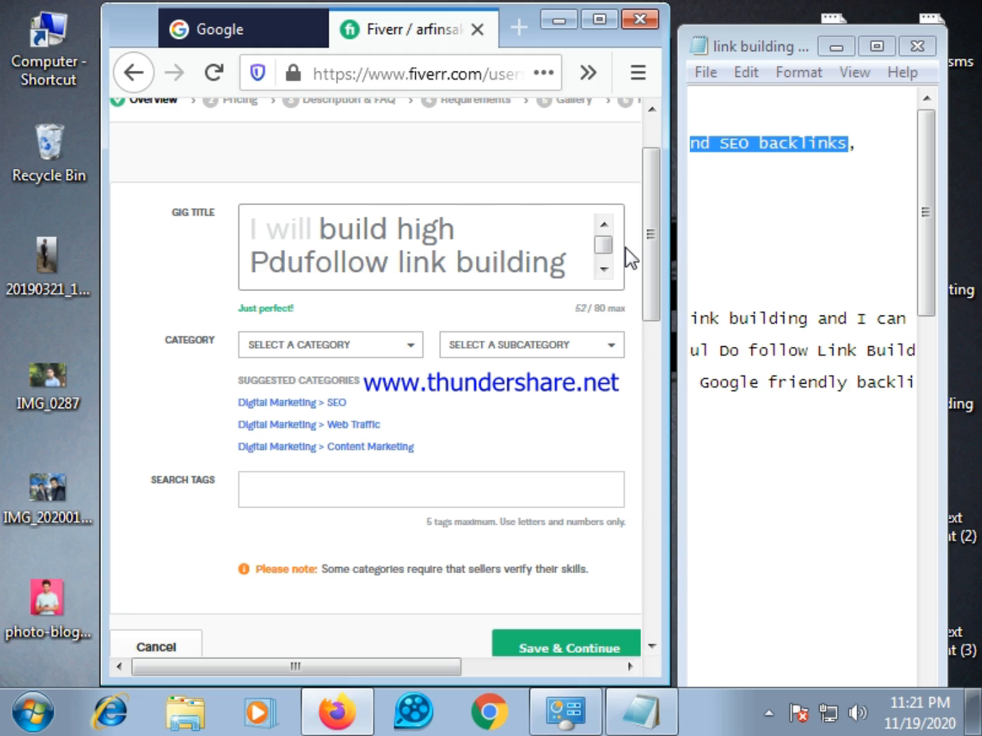
type("R")
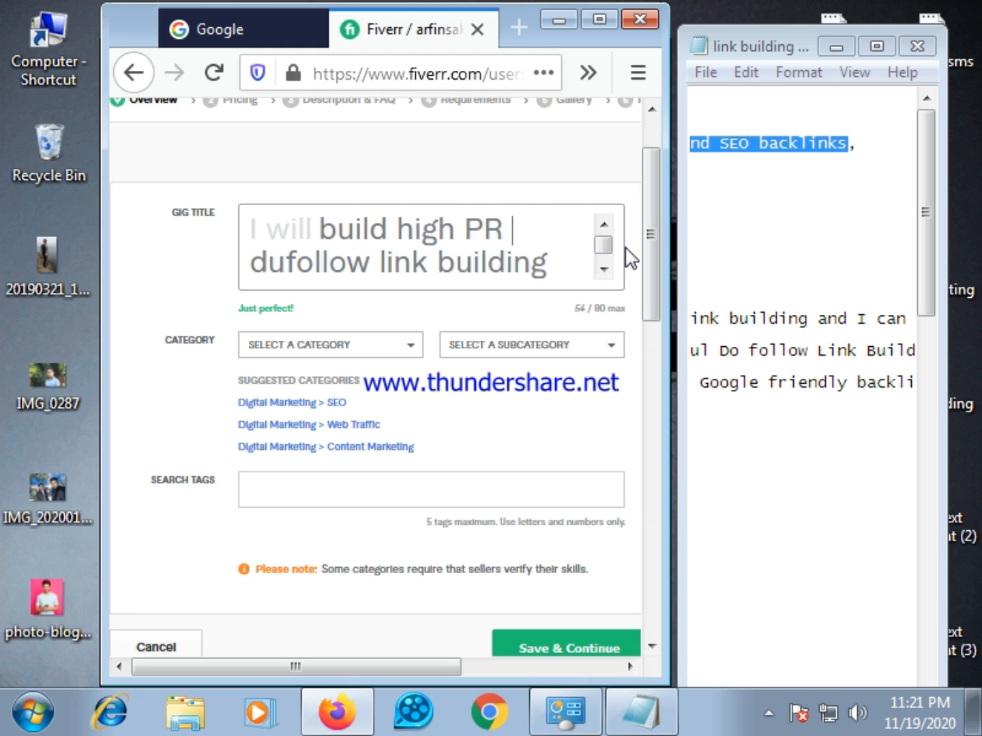
left_click(252, 261)
key("BackSpace")
left_click(604, 255)
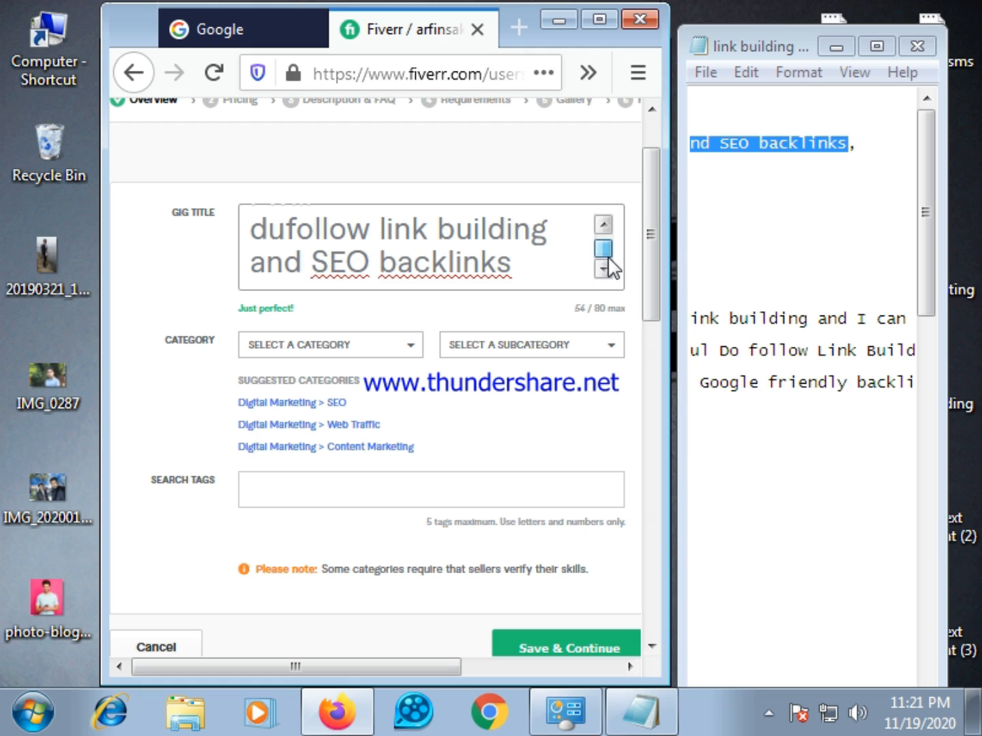
left_click_drag(604, 256, 604, 237)
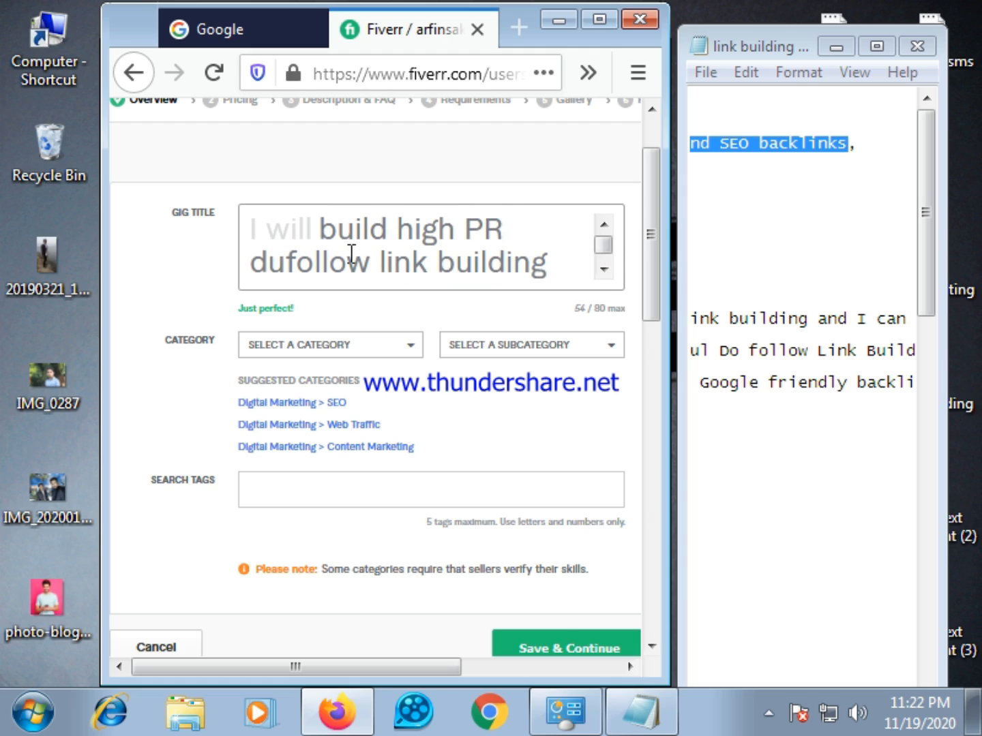
left_click(605, 256)
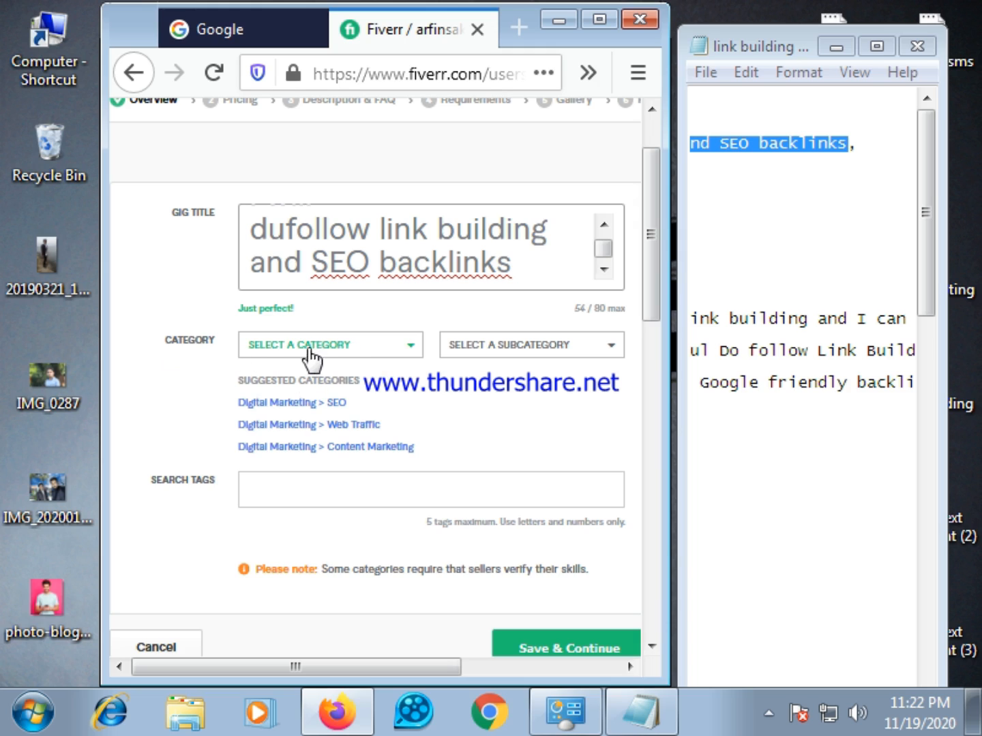
Step: Set the gig category to Digital Marketing and its subcategory to SEO
left_click(412, 347)
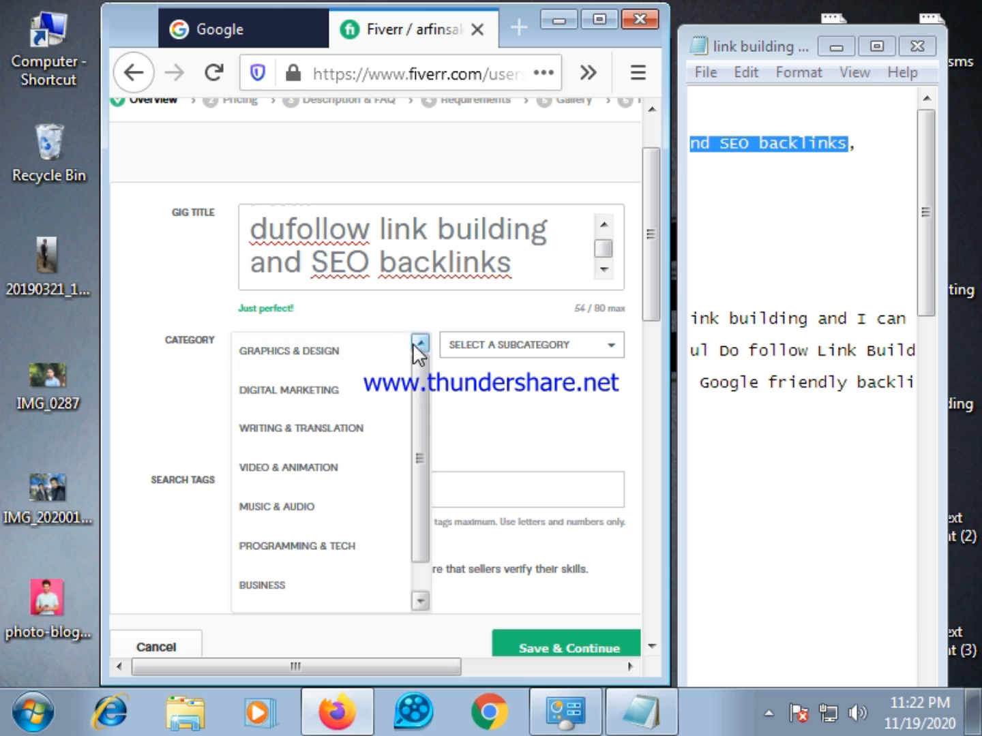
left_click(301, 390)
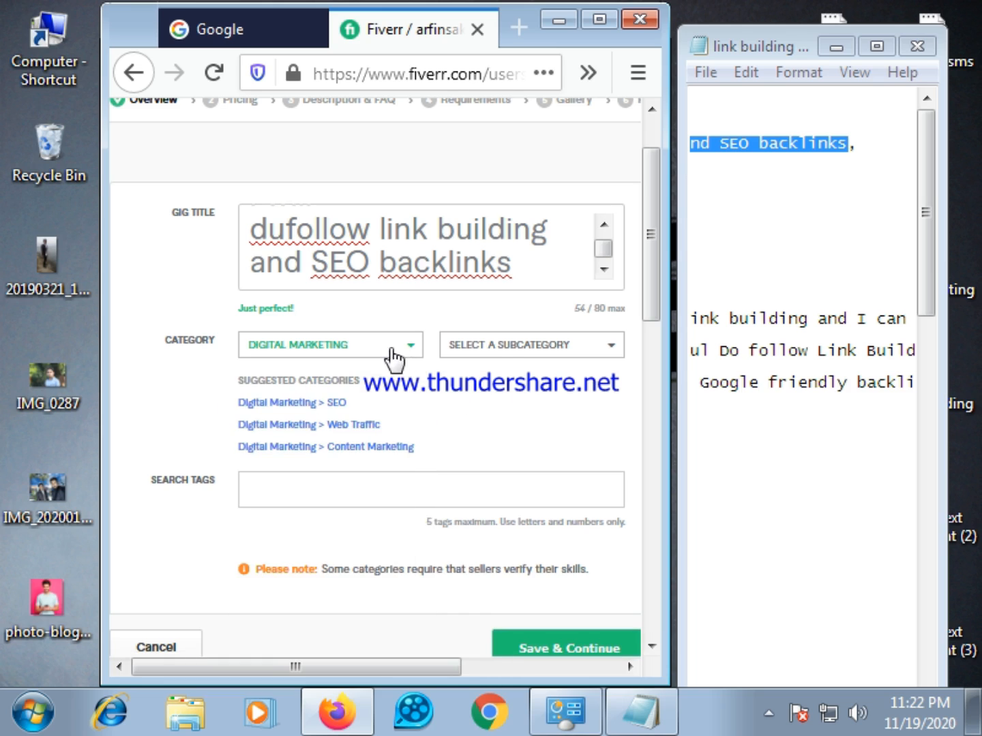
left_click(609, 347)
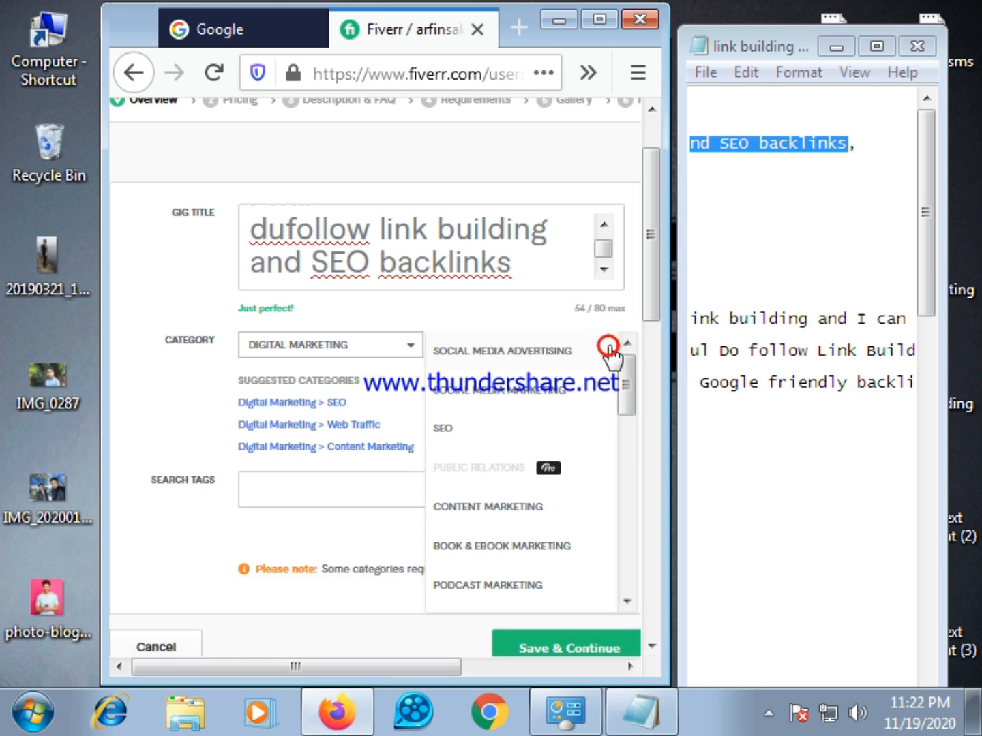
left_click(461, 446)
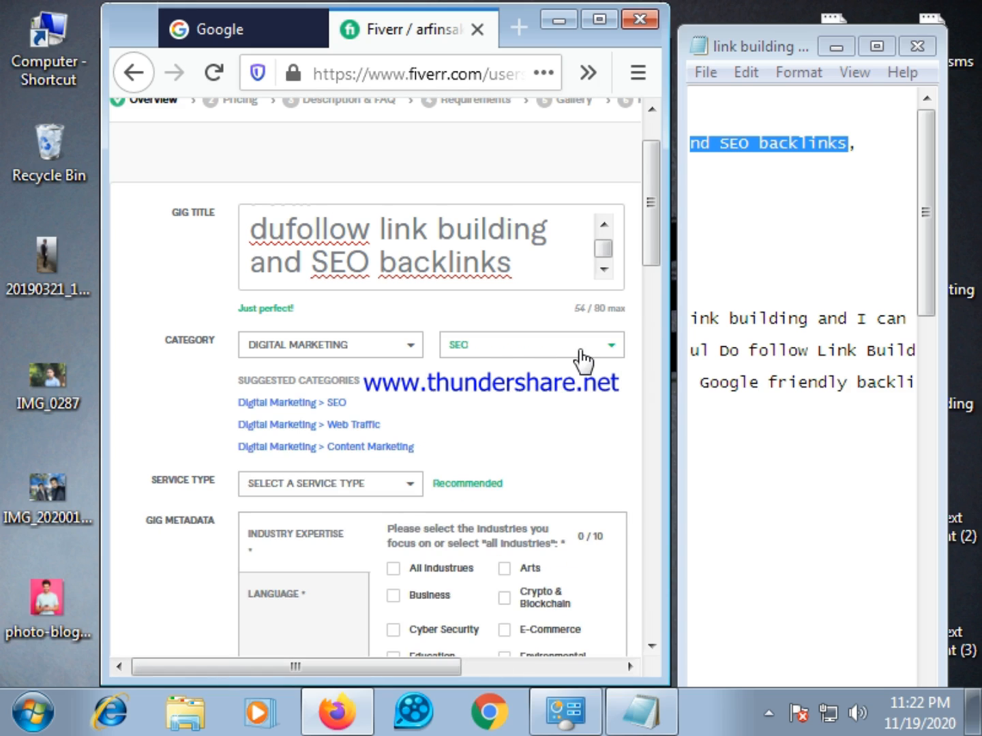
Step: Set the gig's service type to Off-Page SEO
scroll(572, 364, "down", 3)
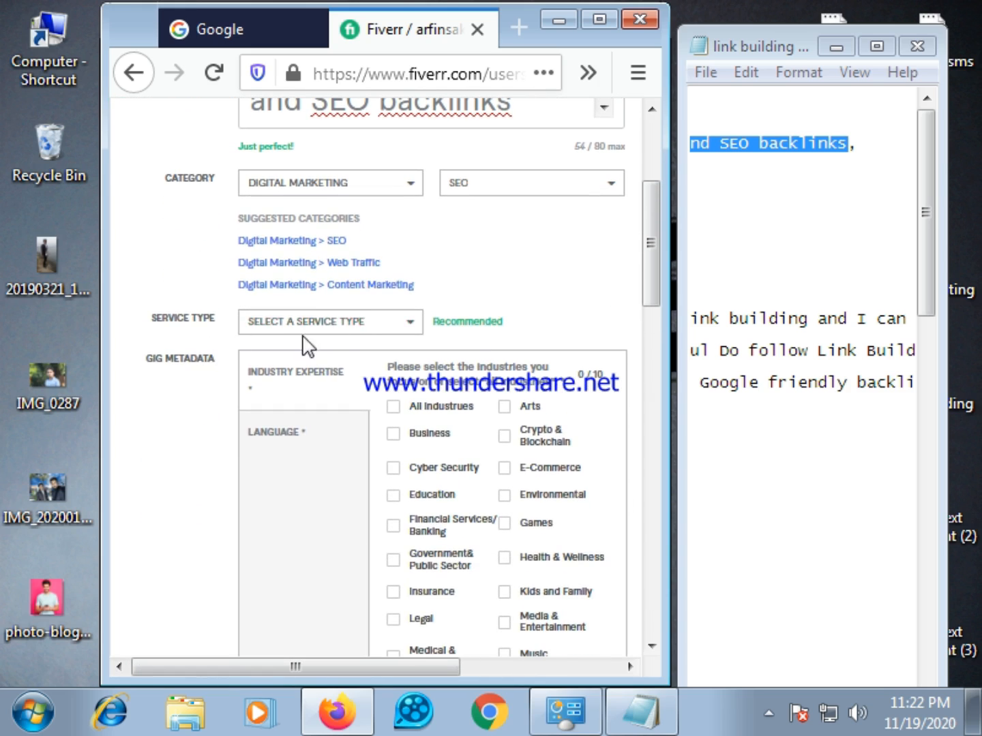
left_click(406, 327)
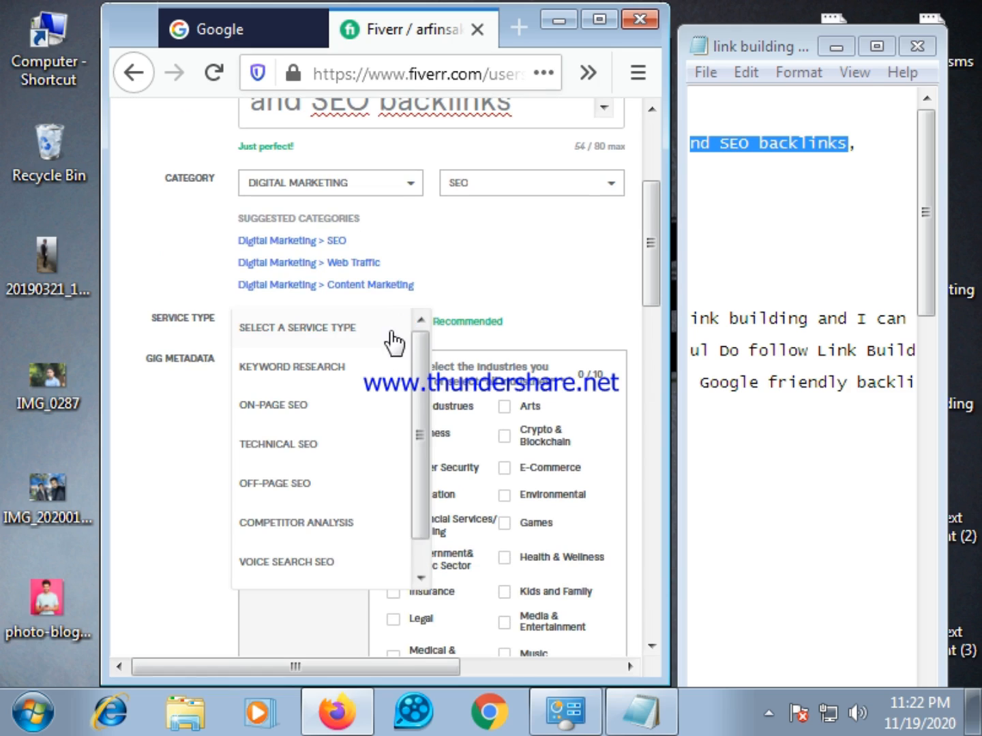
scroll(327, 398, "down", 1)
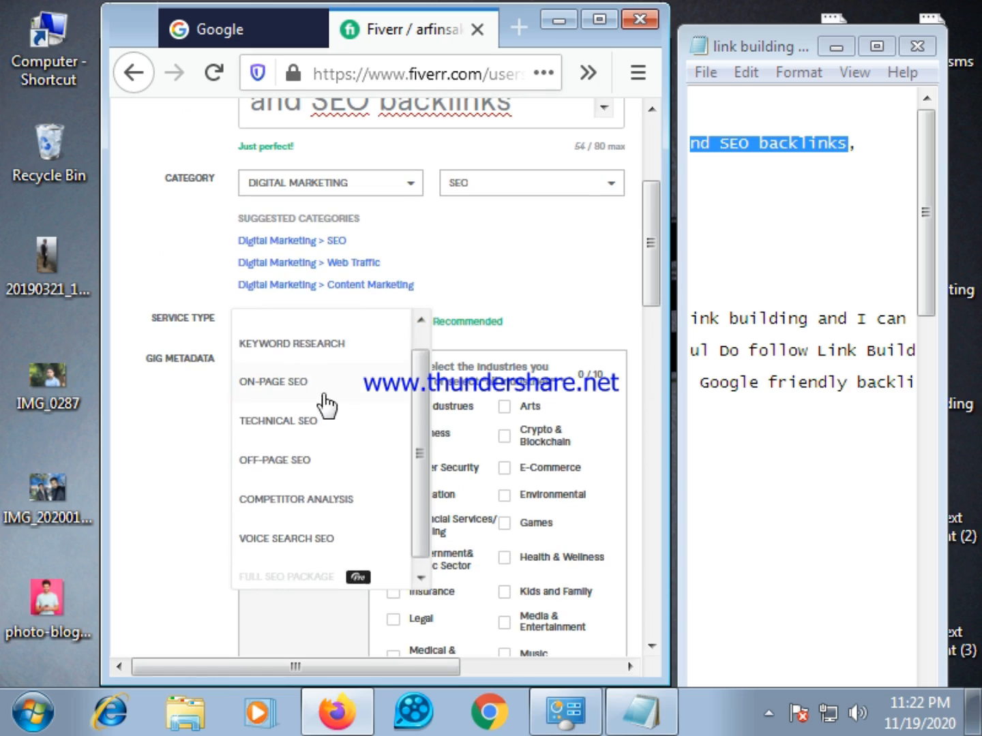
left_click(274, 452)
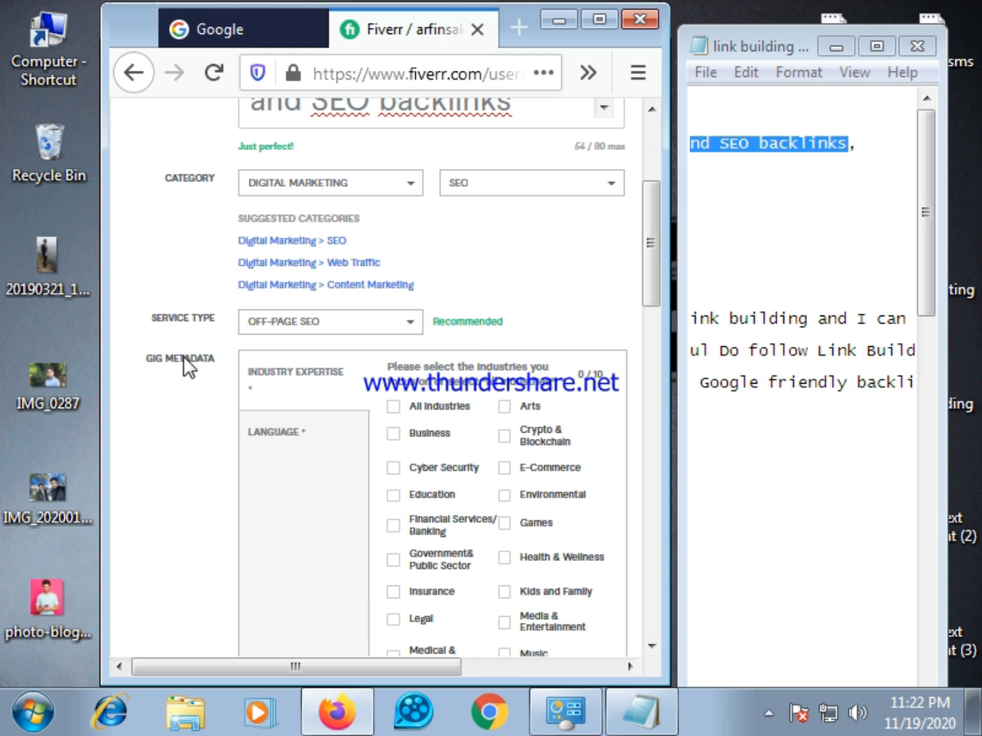
Step: Select Business, Education, E-Commerce, Games, Health & Wellness and Retail & Wholesale as industry expertise in the gig metadata
scroll(187, 368, "down", 1)
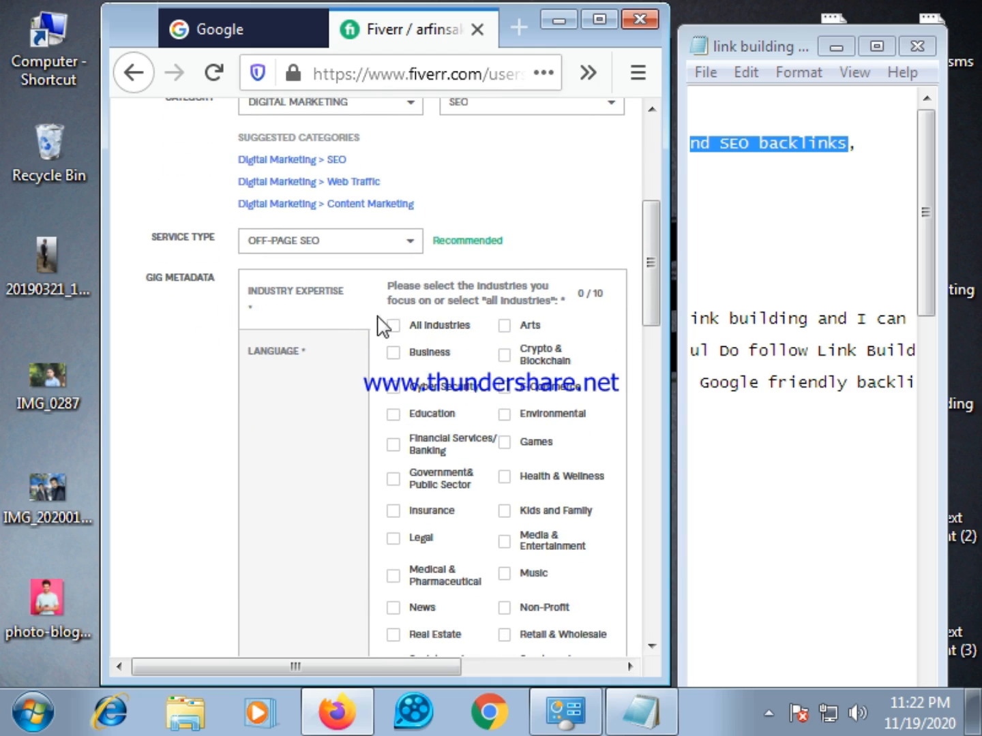
scroll(522, 374, "down", 1)
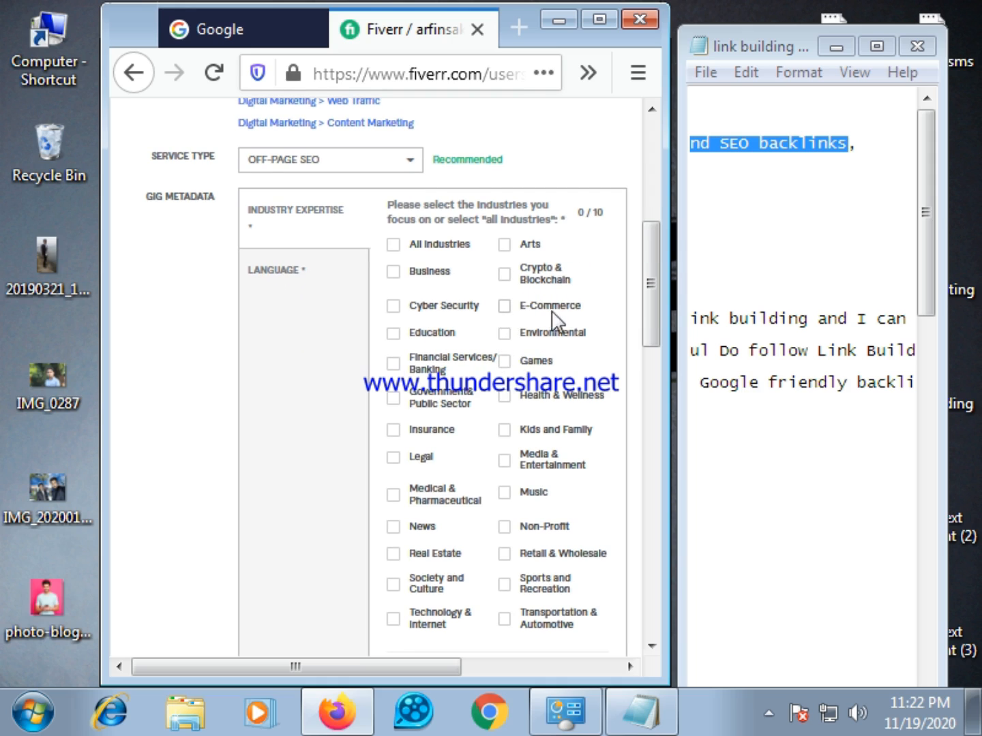
left_click(393, 273)
left_click(394, 334)
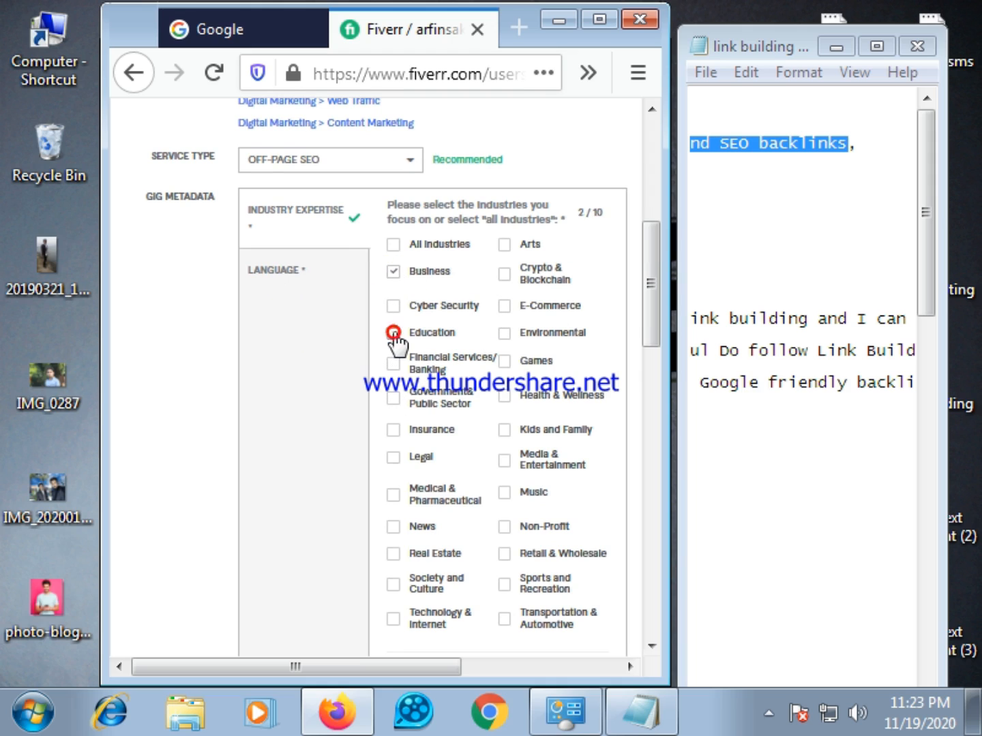
left_click(504, 306)
left_click(505, 362)
left_click(505, 396)
scroll(517, 492, "down", 2)
left_click(505, 478)
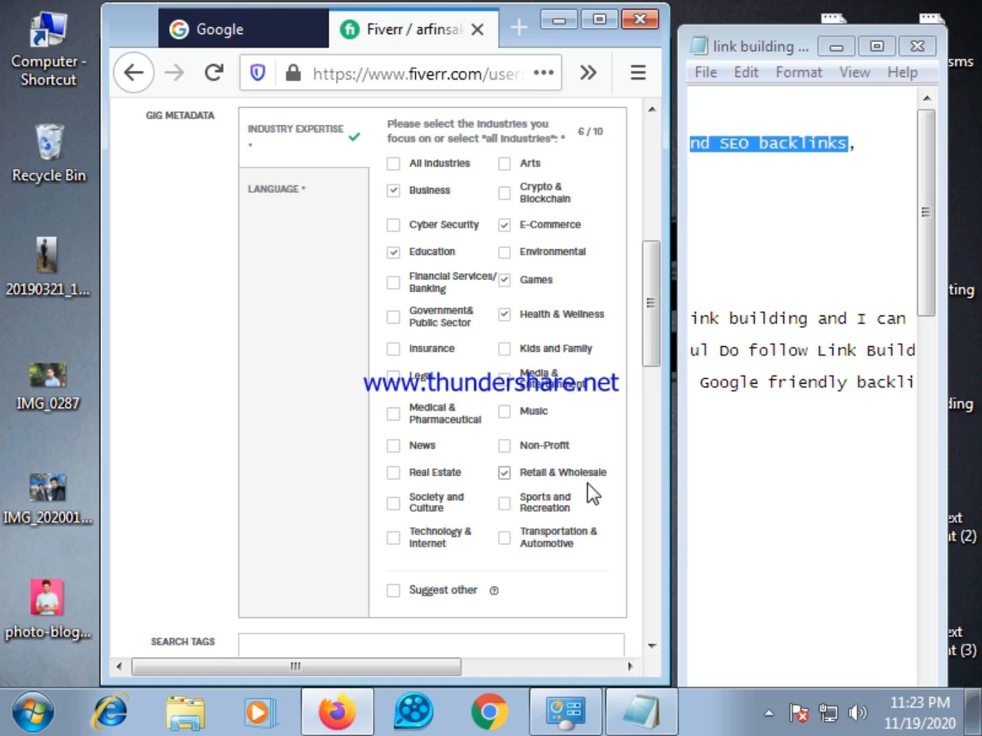
Step: Add Real Estate, News, Media & Entertainment and Technology & Internet to the gig's selected industries
left_click(394, 470)
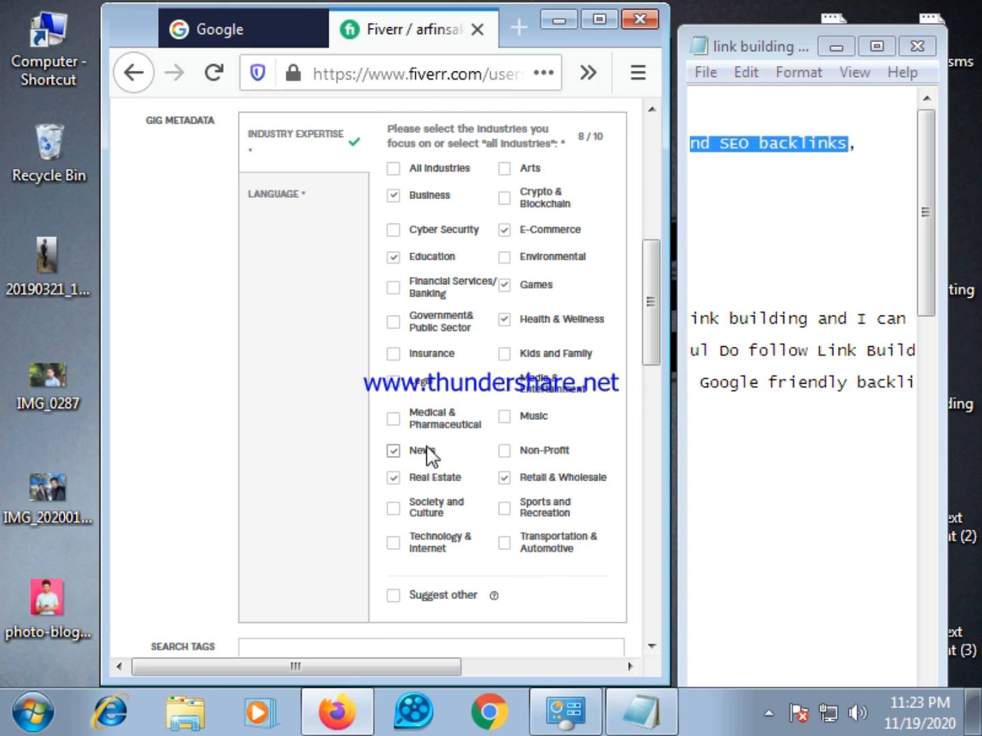
scroll(428, 453, "up", 2)
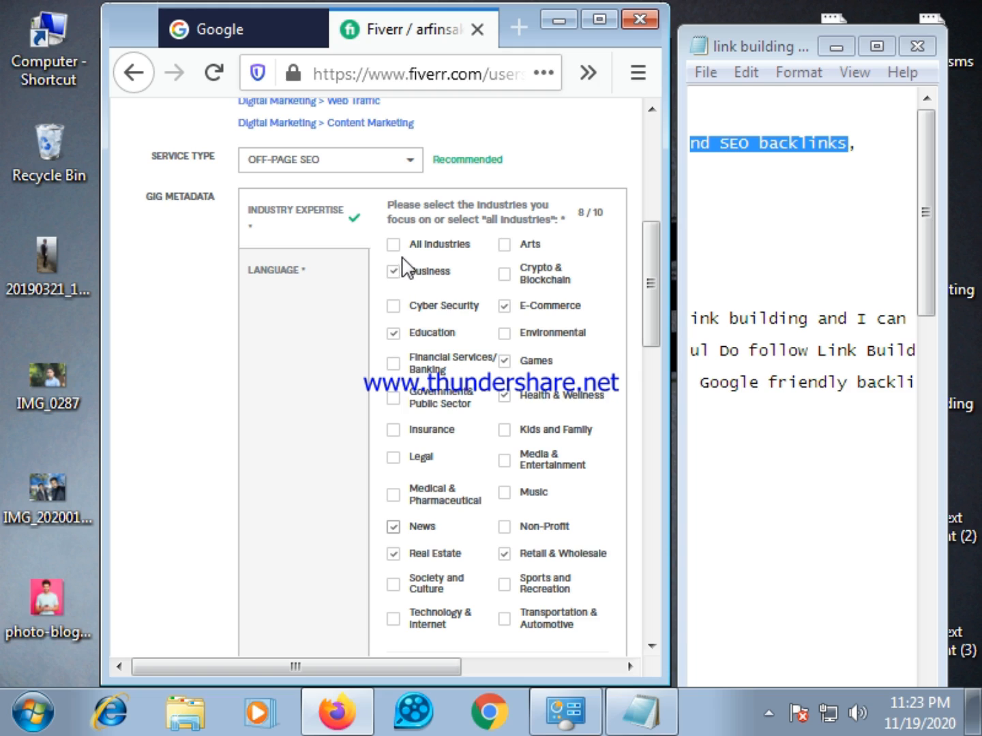
scroll(499, 279, "up", 2)
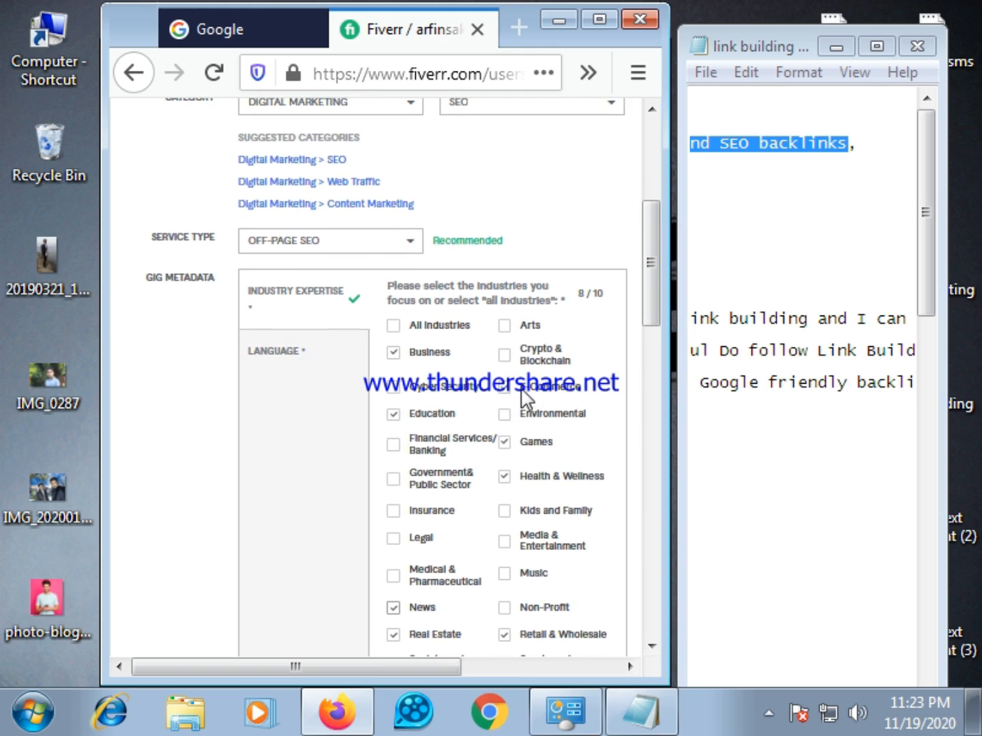
scroll(559, 408, "down", 2)
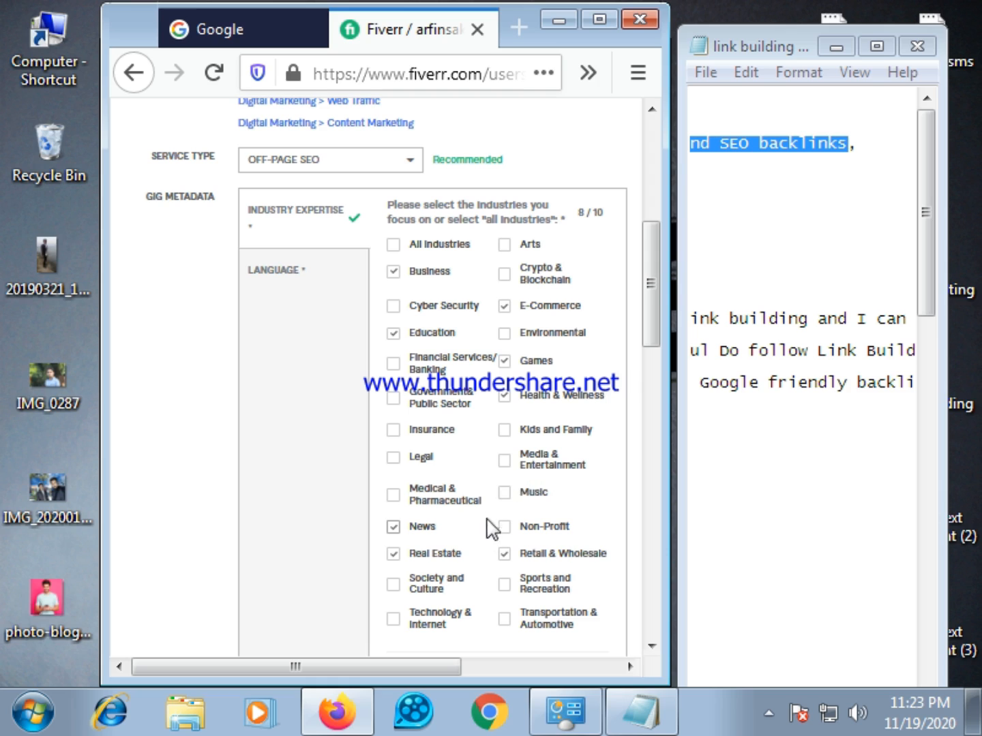
left_click(505, 462)
scroll(504, 537, "down", 2)
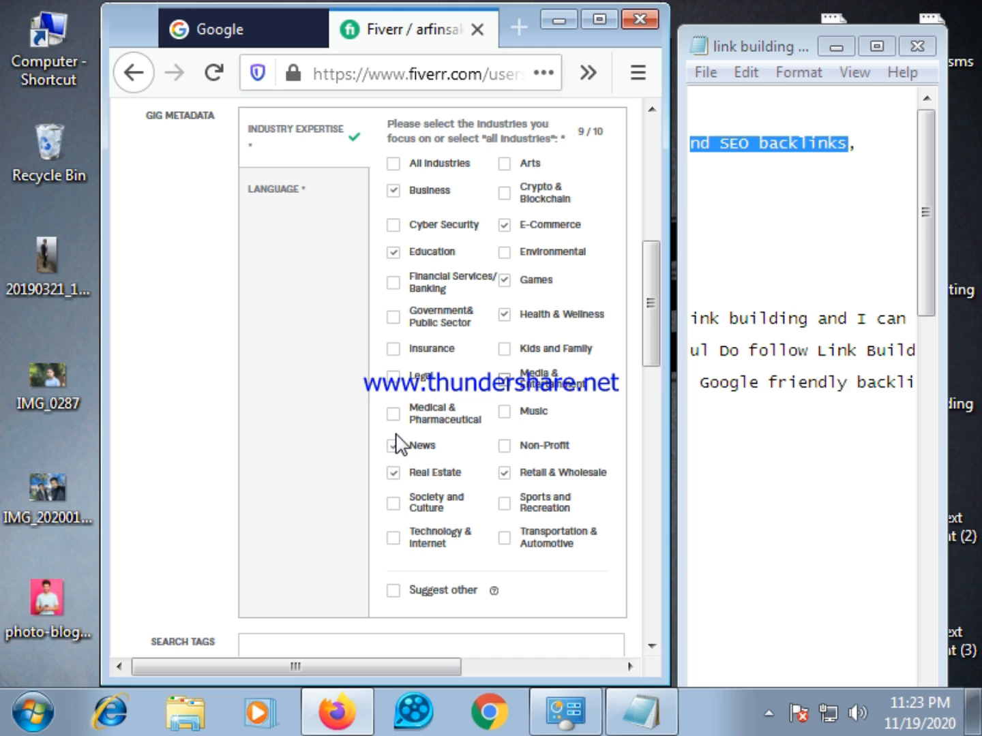
left_click(393, 537)
Step: Select English as the service language in the gig metadata
scroll(484, 519, "up", 4)
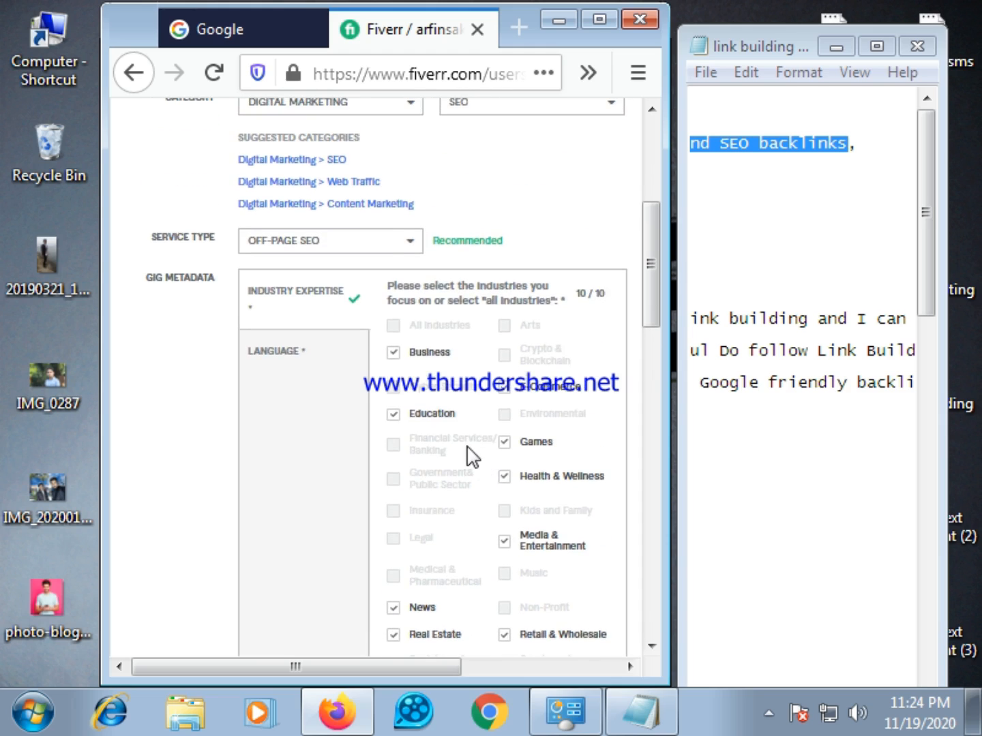
scroll(470, 422, "down", 2)
scroll(482, 370, "down", 6)
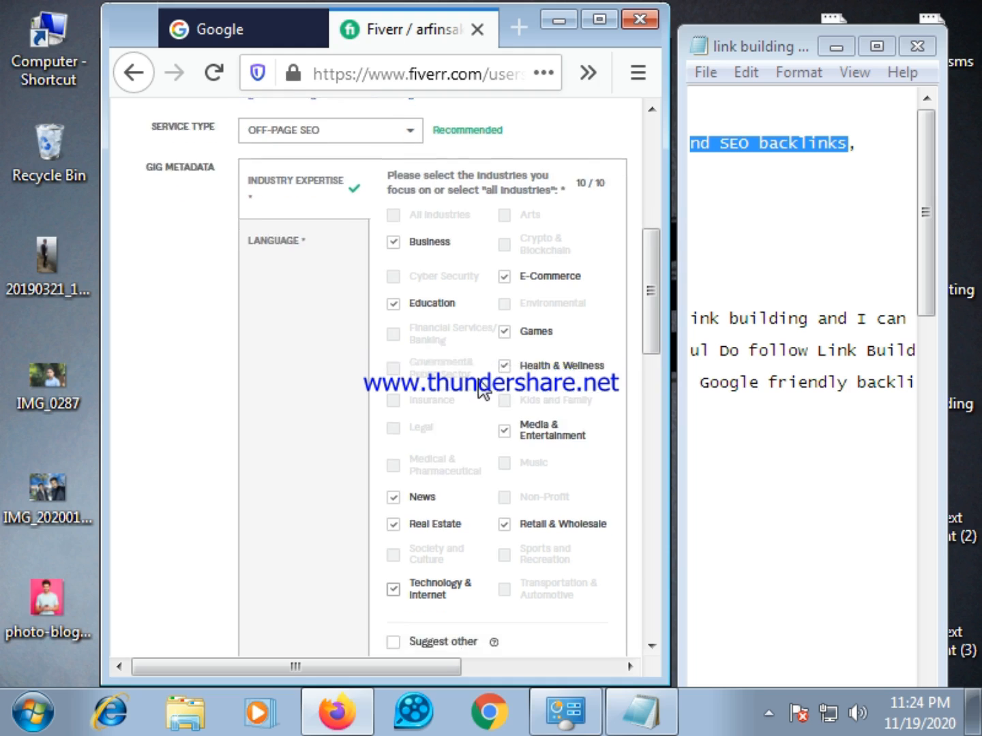
scroll(481, 389, "up", 6)
scroll(481, 391, "up", 8)
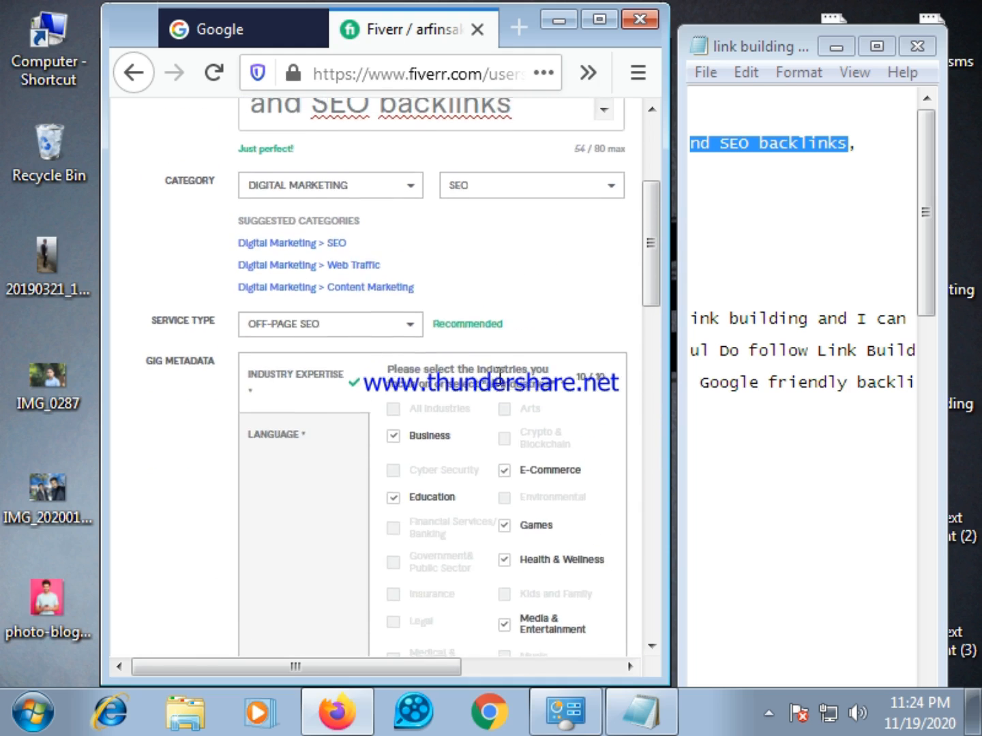
scroll(417, 369, "down", 1)
scroll(417, 366, "down", 5)
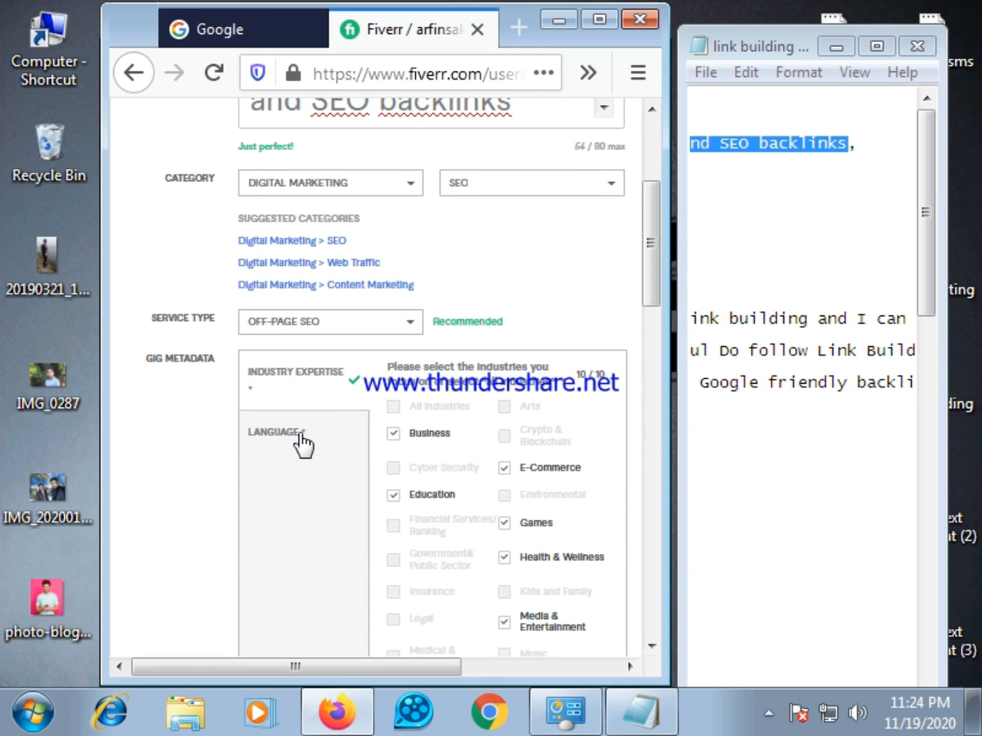
left_click(302, 438)
scroll(586, 533, "down", 2)
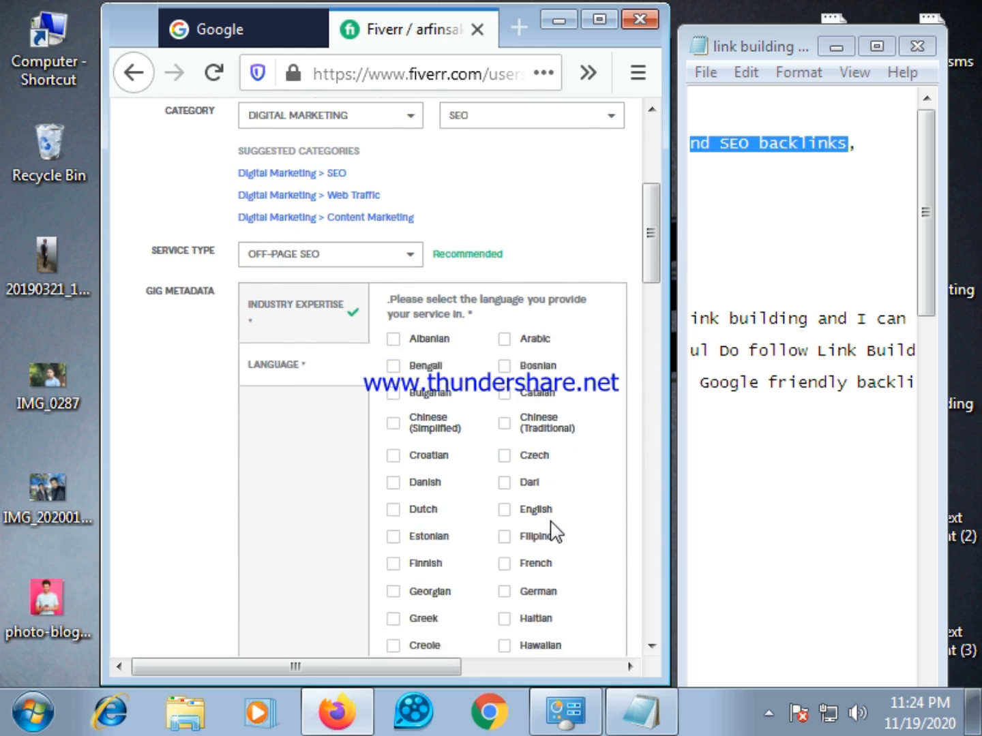
left_click(503, 497)
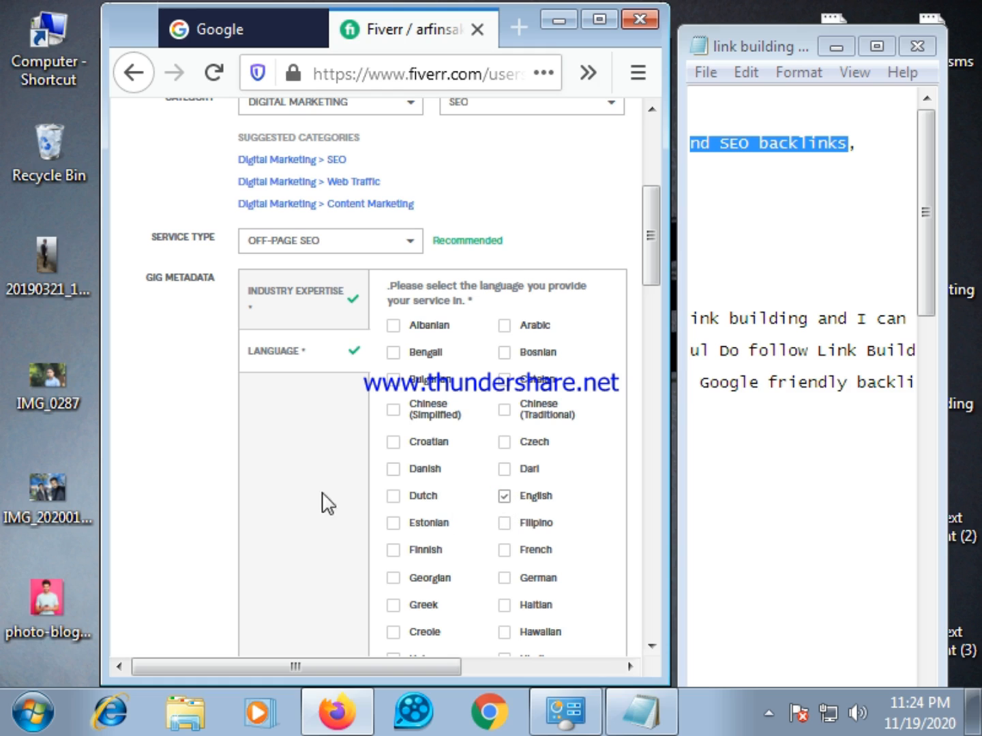
Step: Review the gig form from the title, category and service type through the language metadata to the empty search tags field
scroll(344, 384, "down", 2)
scroll(345, 384, "down", 2)
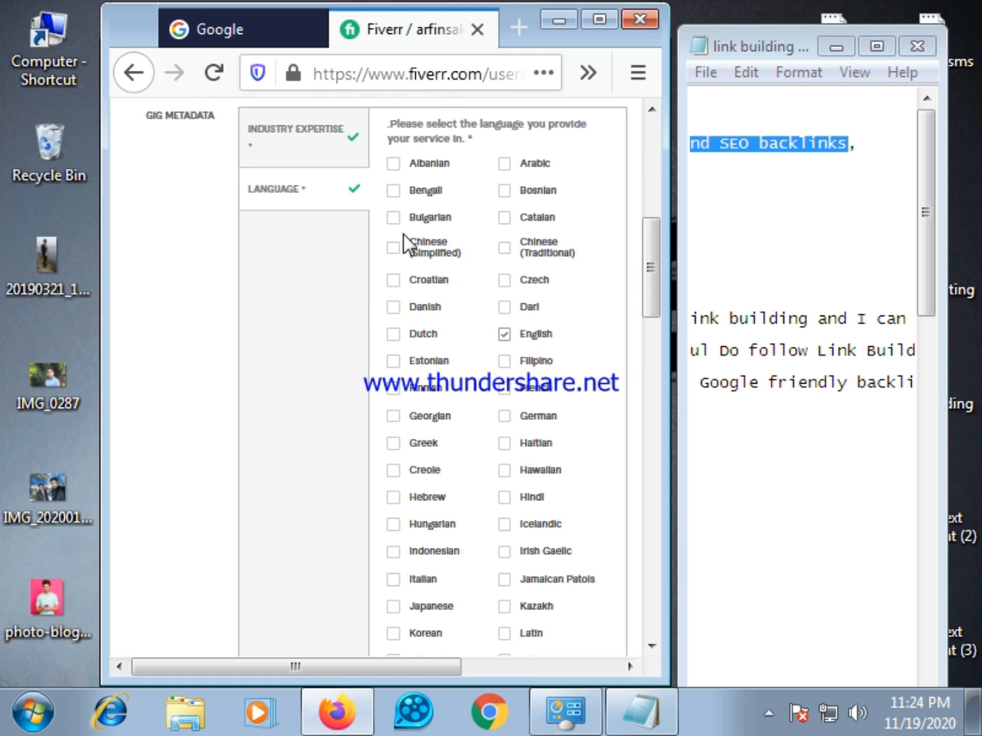
scroll(346, 390, "down", 12)
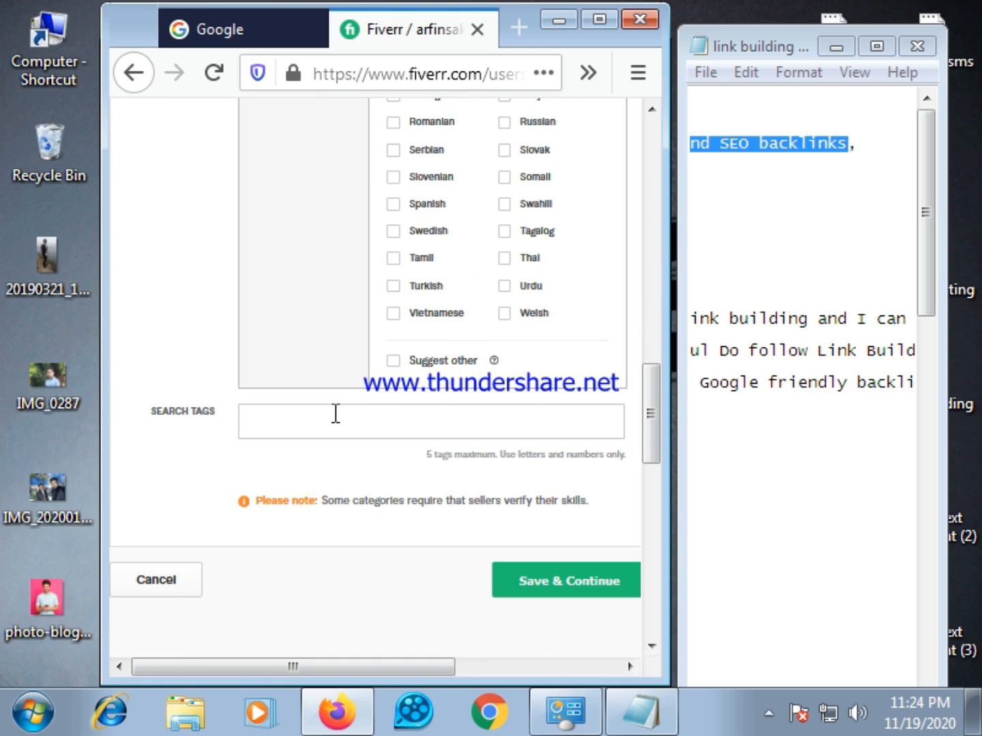
scroll(316, 397, "up", 2)
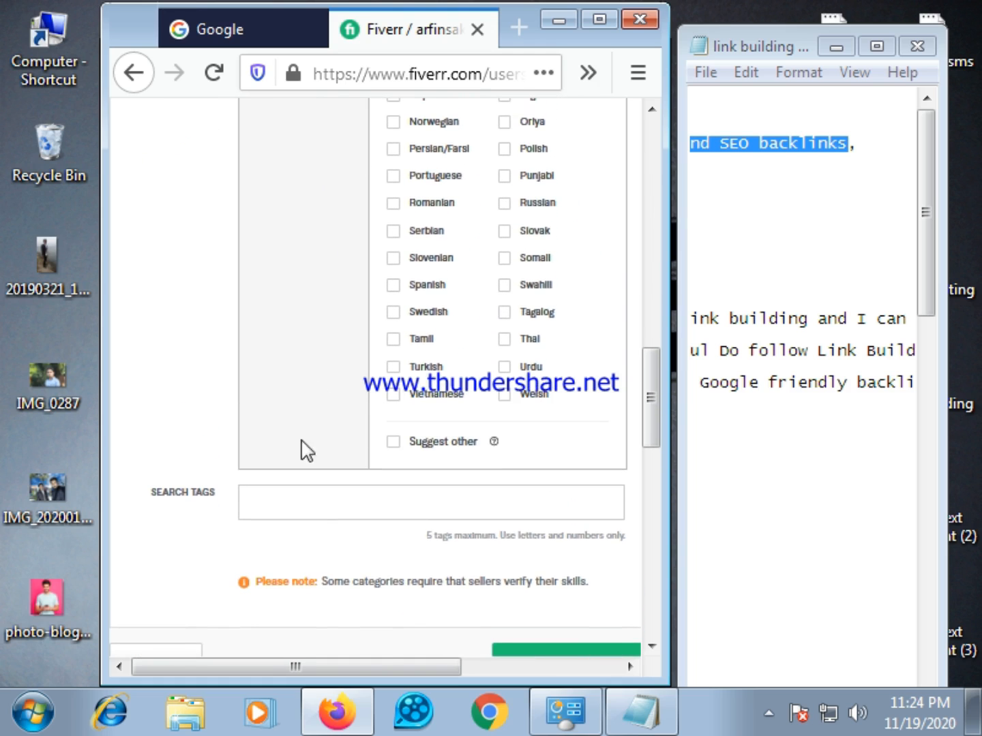
scroll(323, 382, "up", 15)
scroll(338, 389, "up", 1)
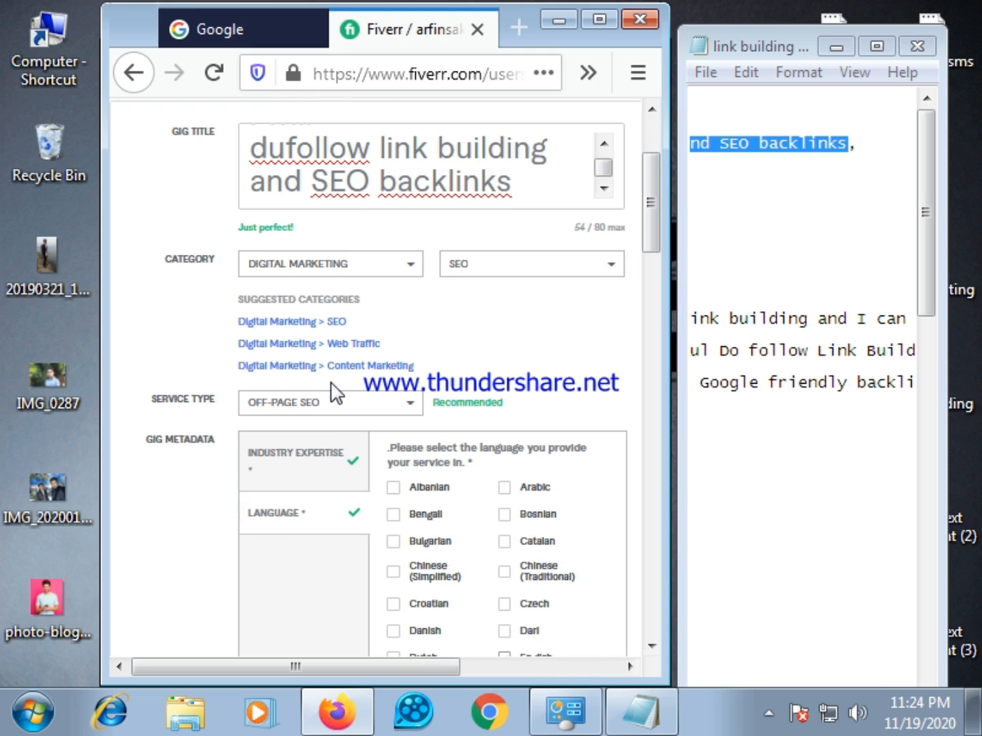
scroll(337, 394, "down", 20)
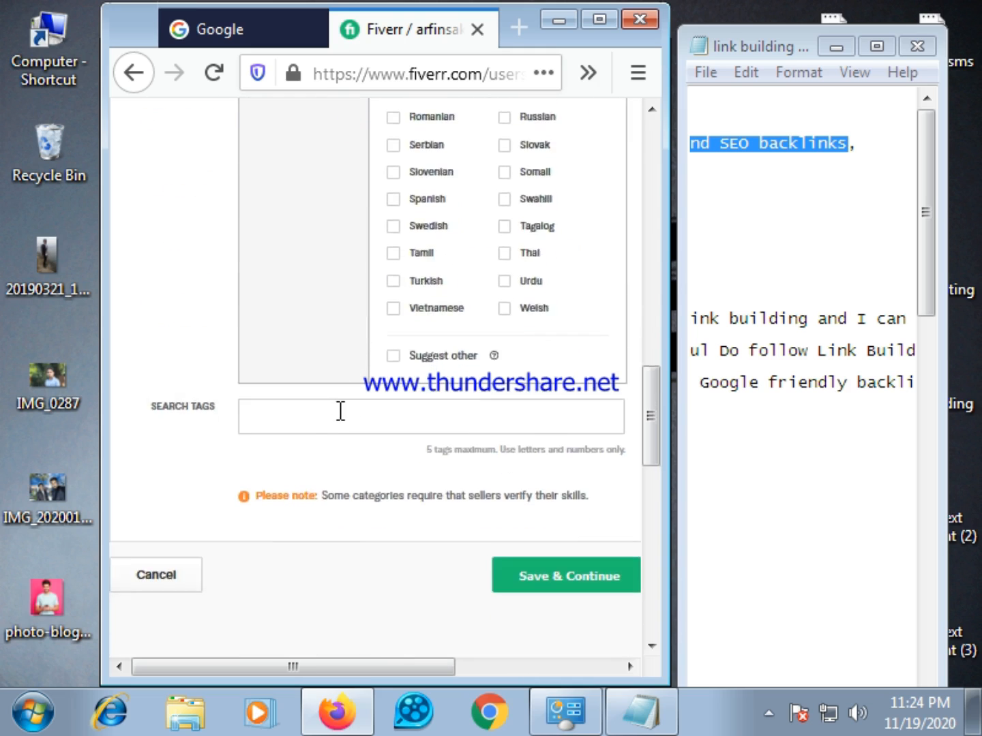
scroll(333, 298, "up", 3)
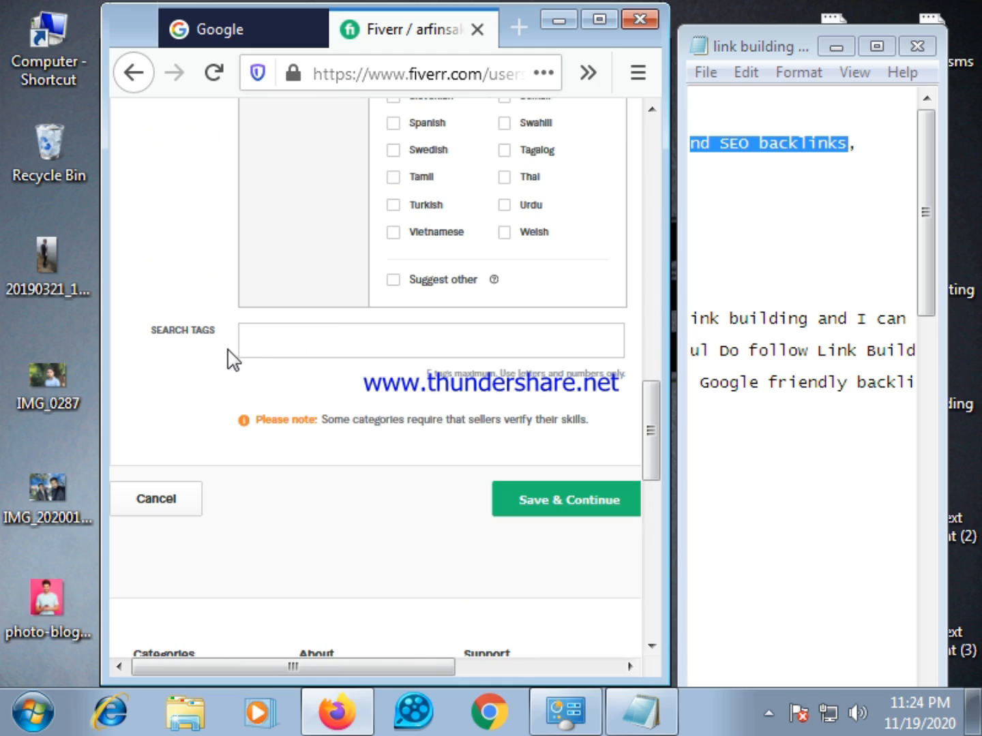
Step: Close the link building note and open the New Text Document (2) file containing the prepared search tags
left_click(293, 344)
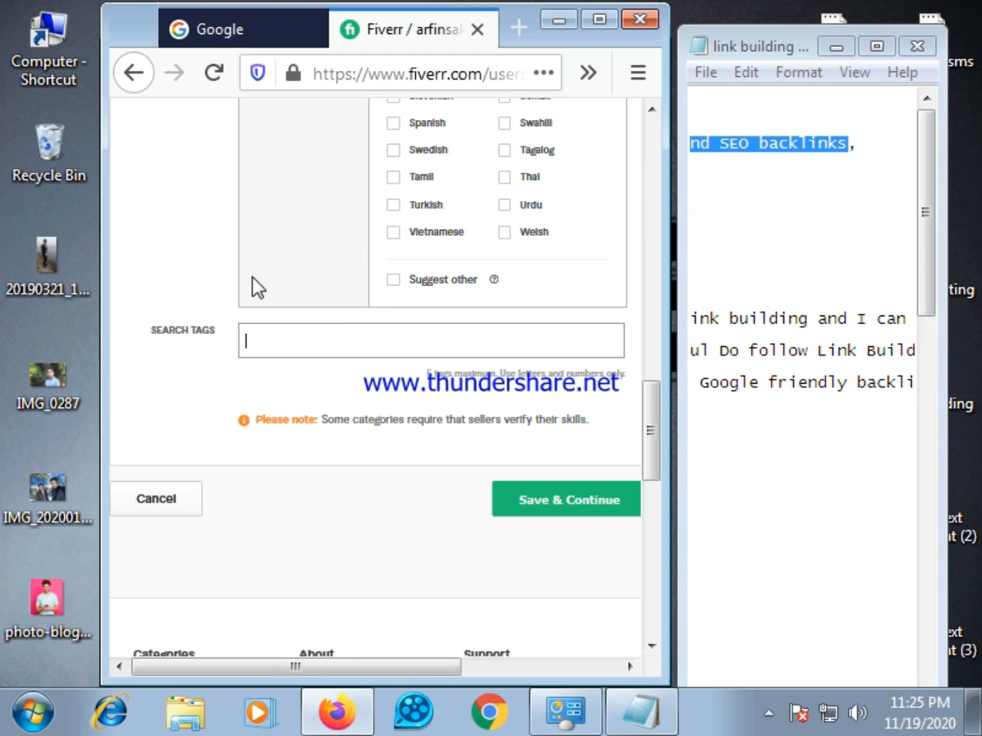
scroll(454, 324, "up", 5)
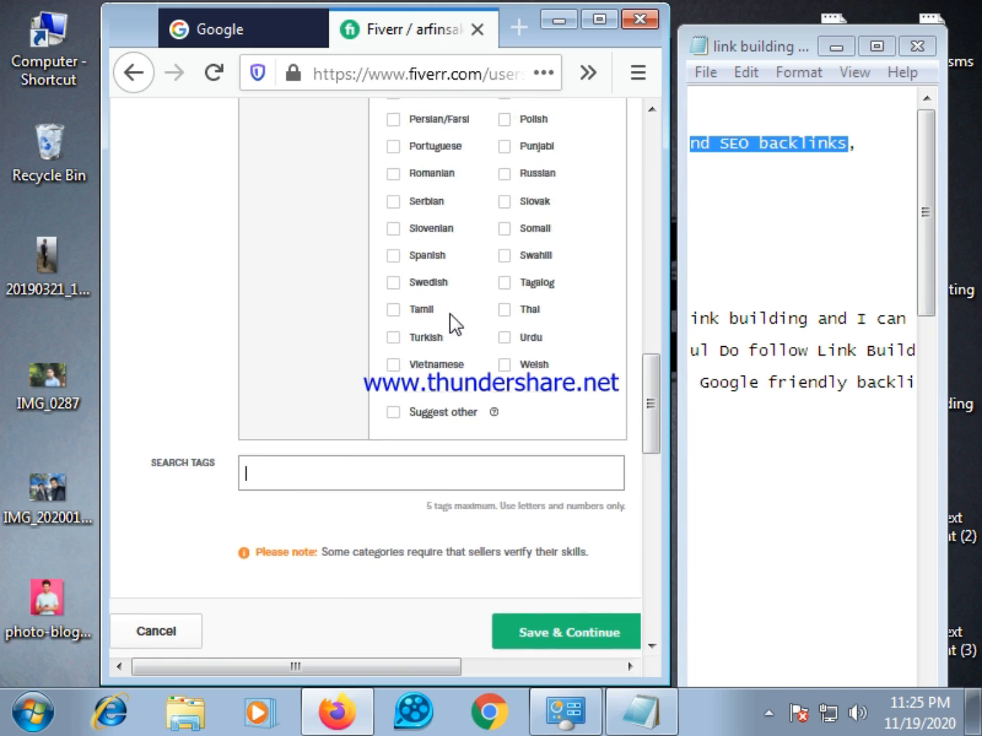
scroll(451, 312, "down", 5)
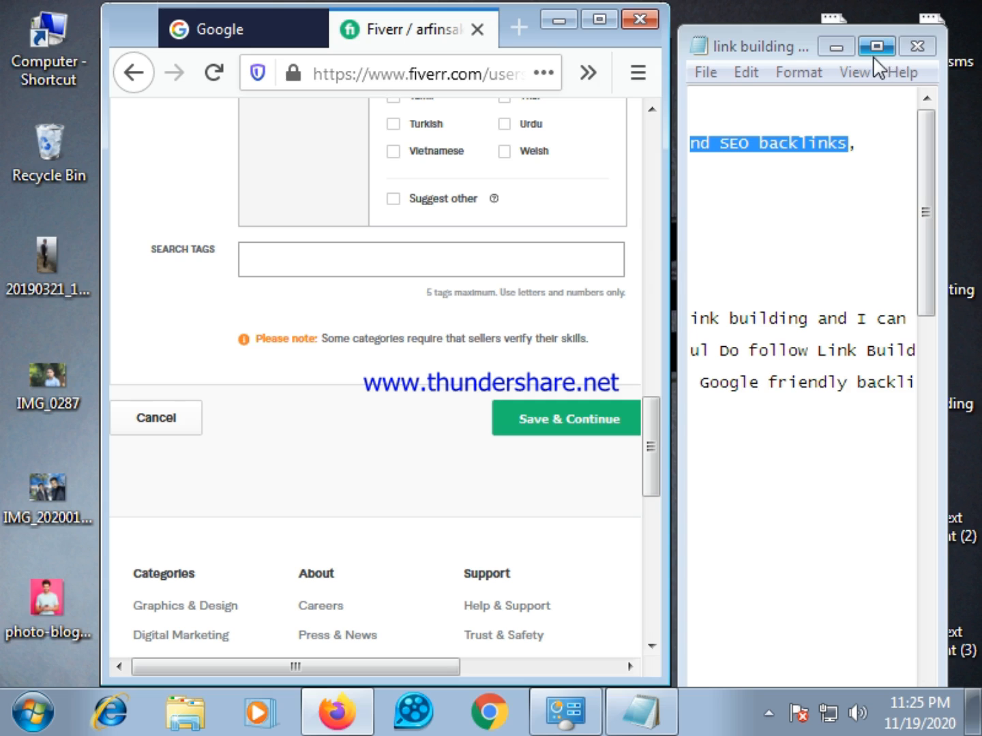
left_click(922, 45)
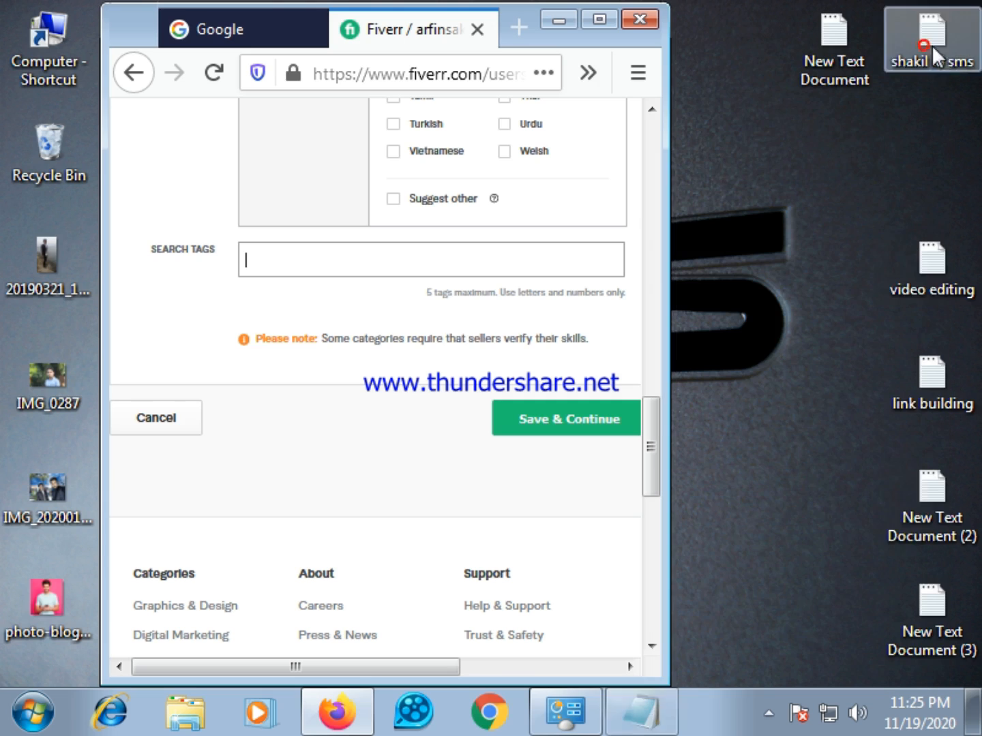
double_click(955, 518)
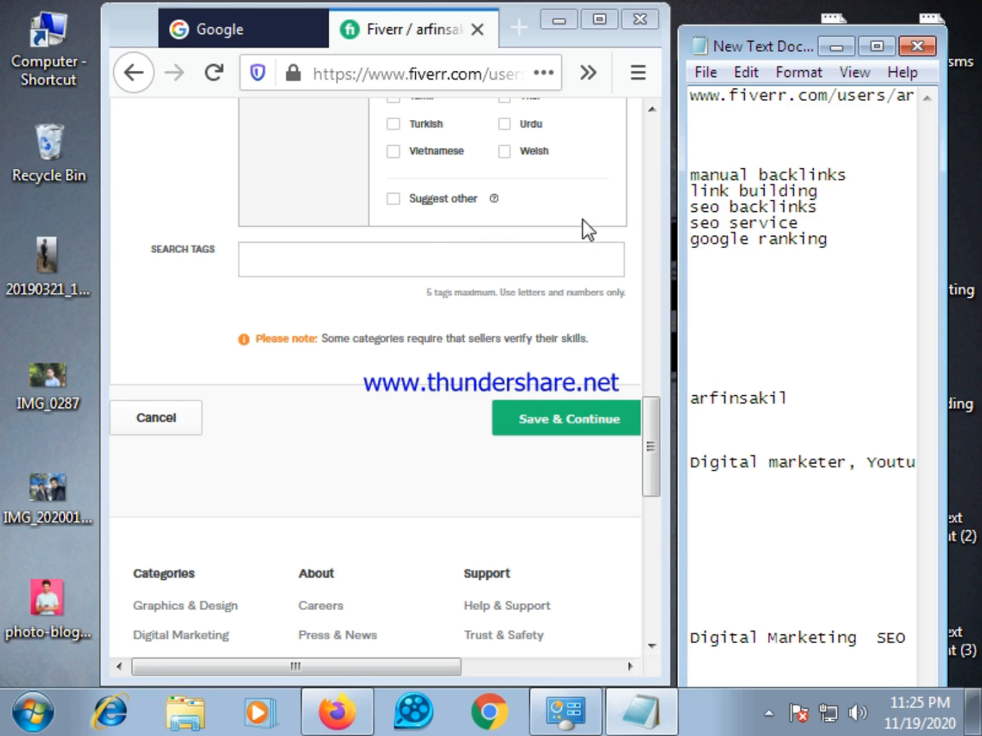
Step: Add "manual backlinks" as the first search tag of the gig
left_click(291, 263)
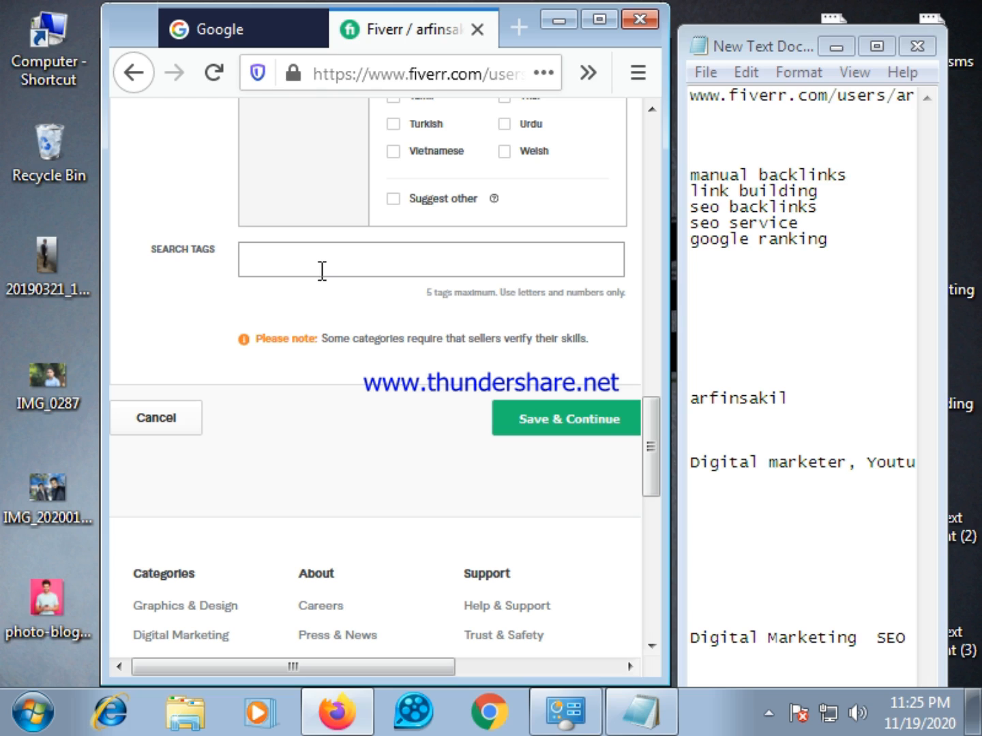
type("ma")
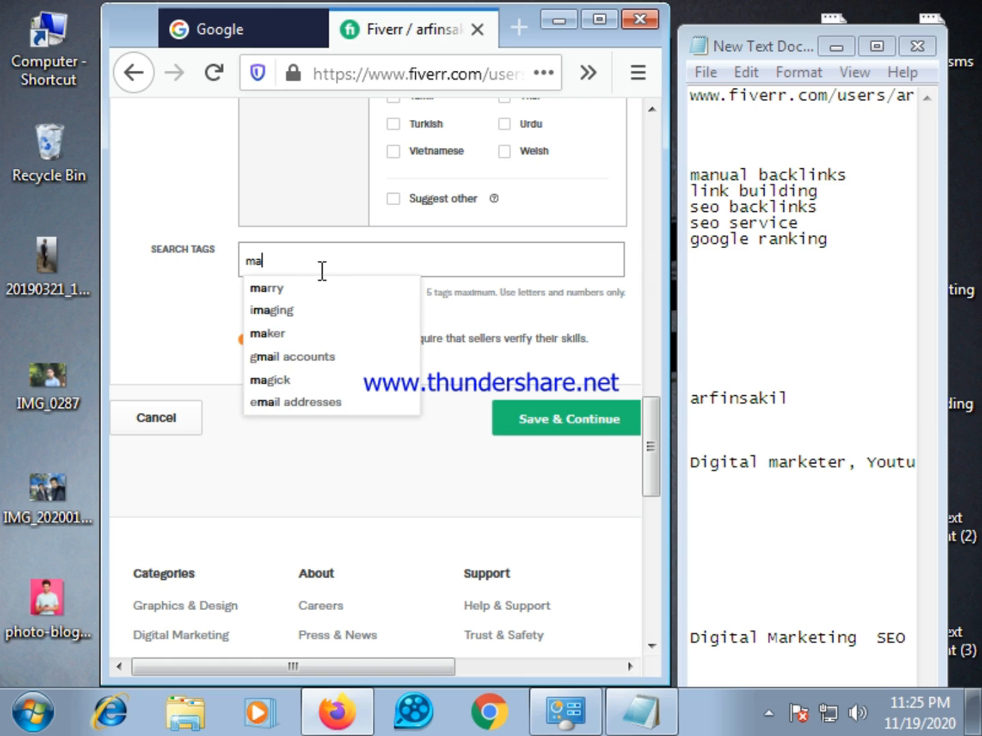
type("nu")
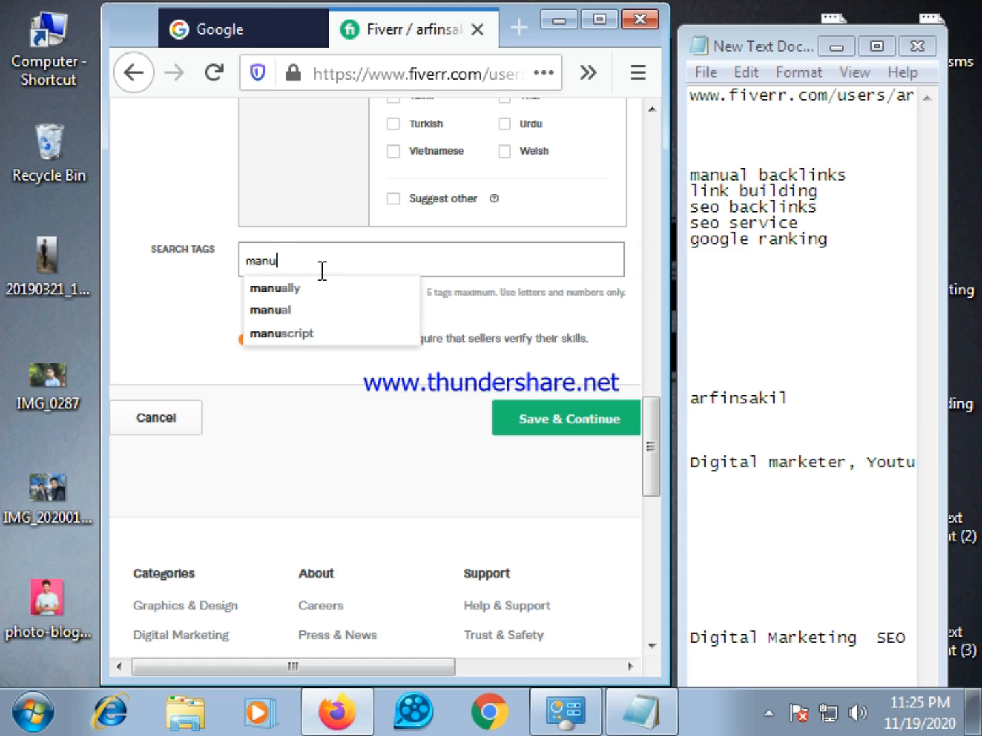
type("a")
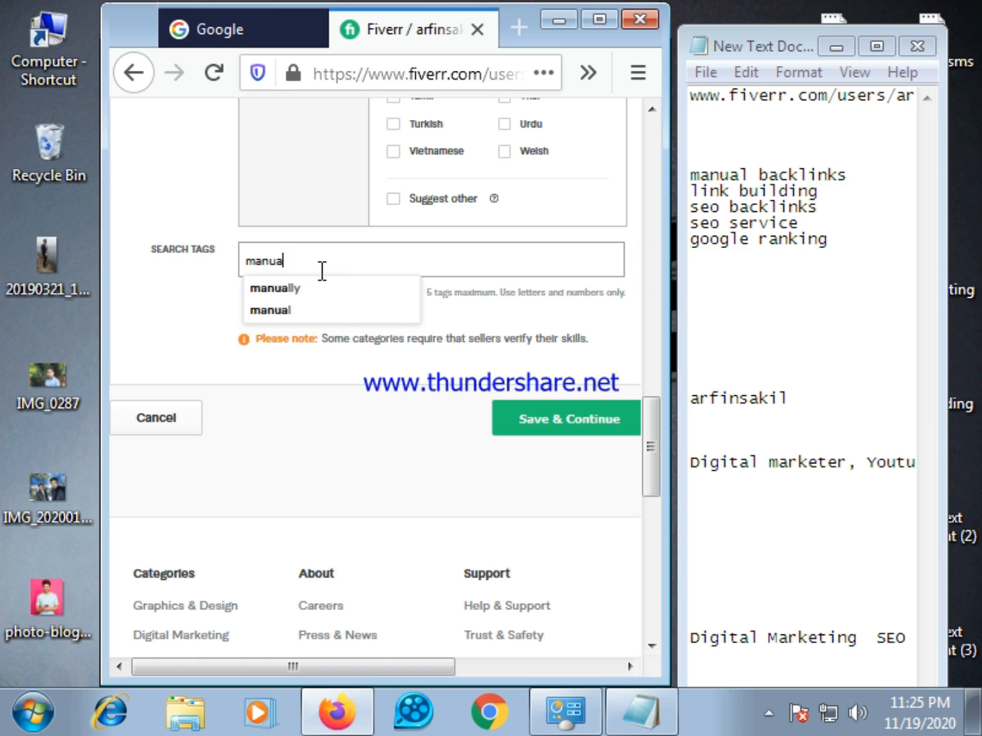
type("l ")
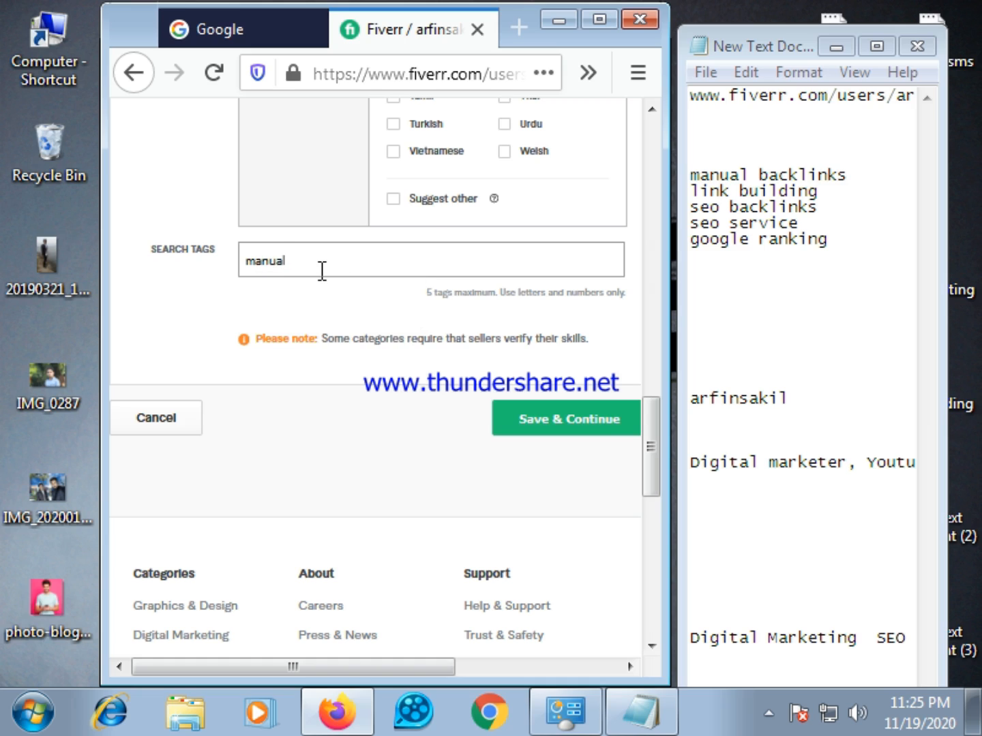
type("backlinks")
key("Return")
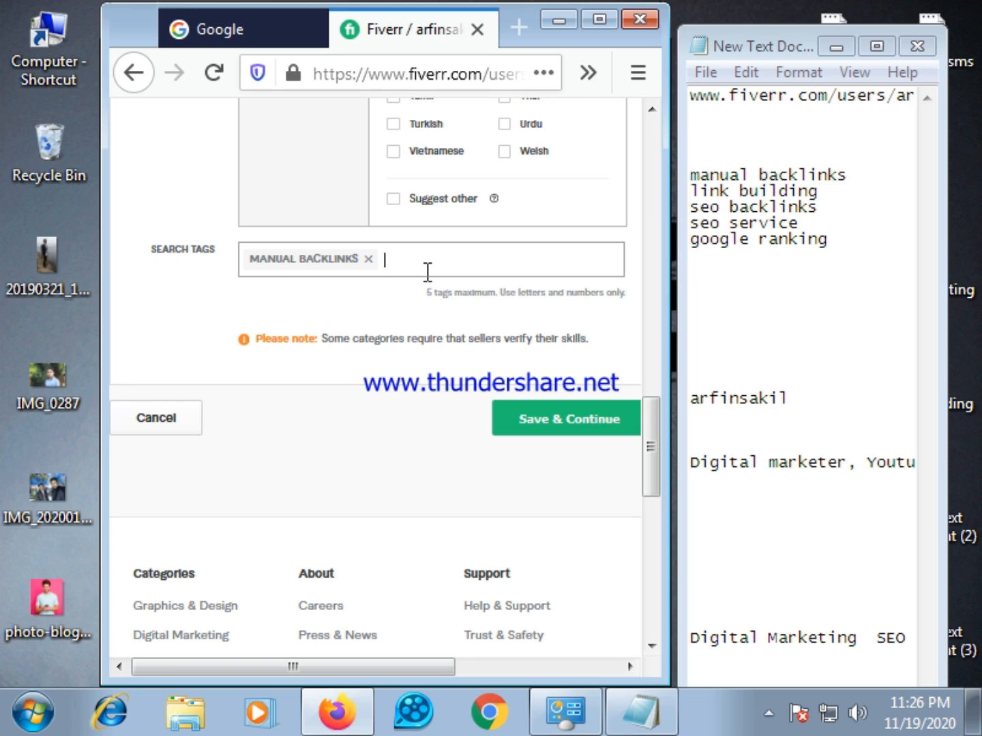
Step: Add the suggested tags "link building" and "seo service" to the gig's search tags
type("li")
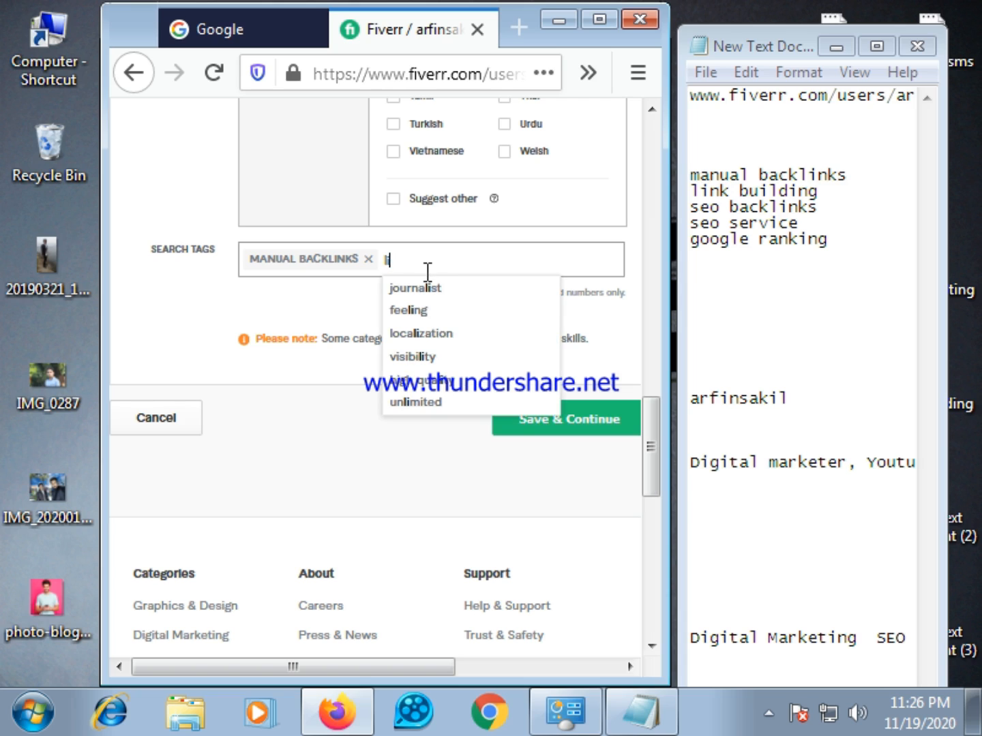
type("nk")
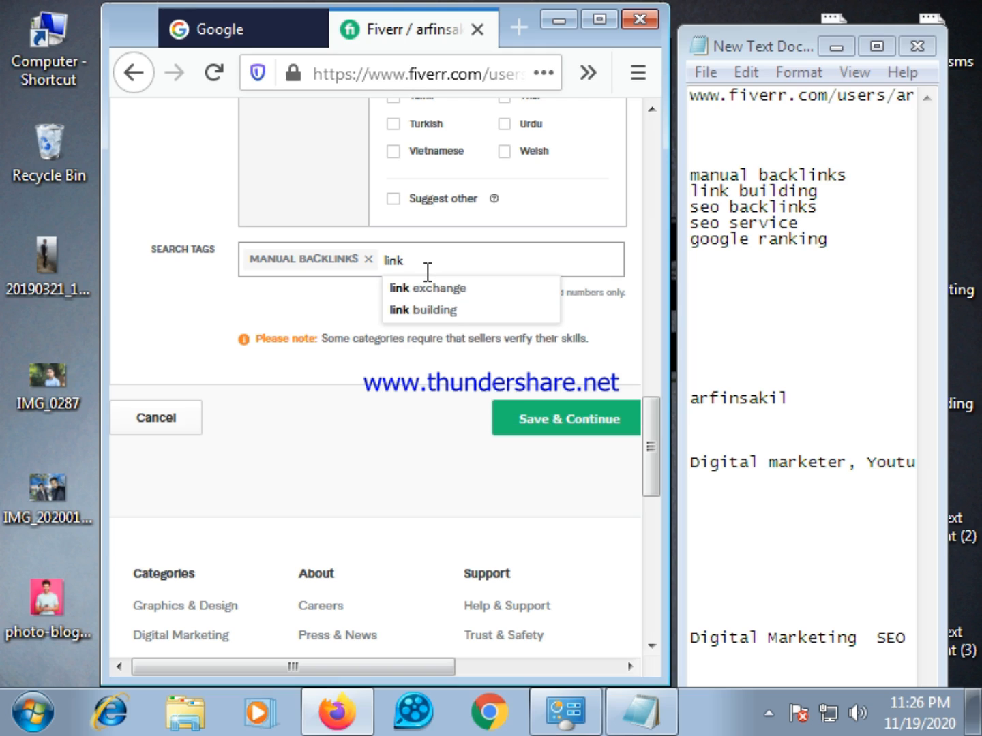
type(" bu")
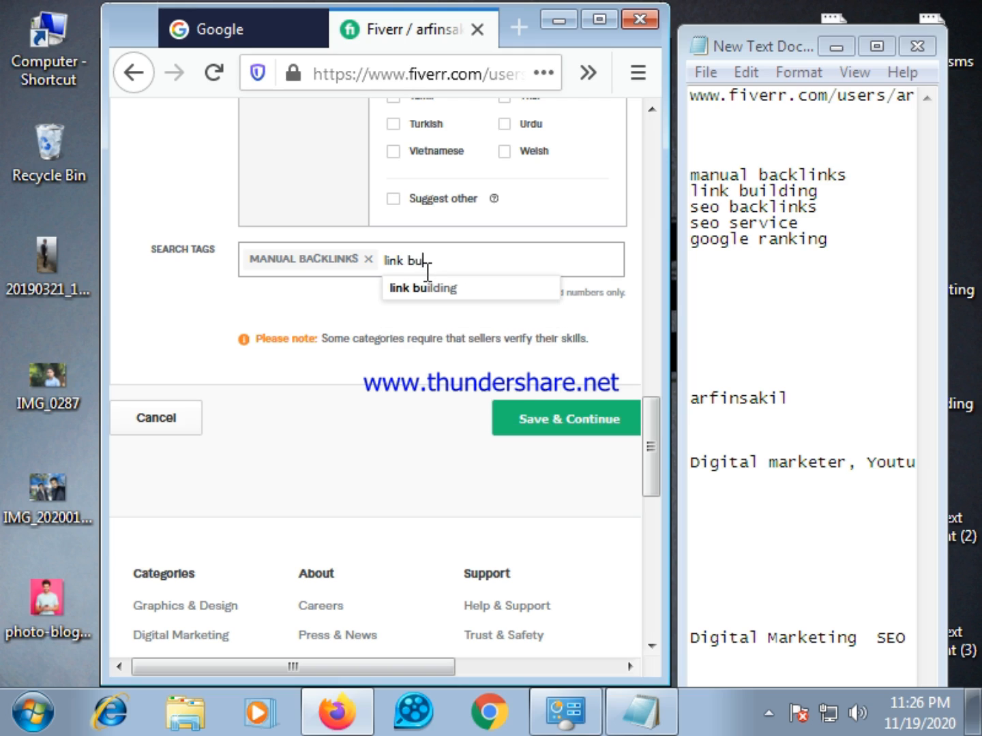
left_click(497, 290)
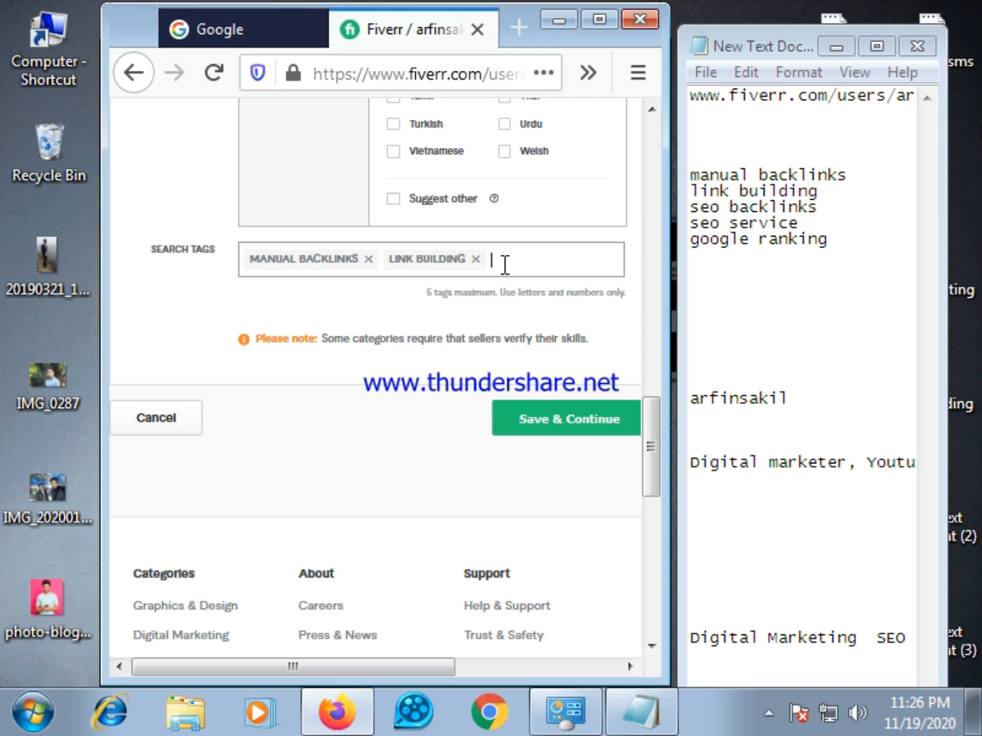
type("se")
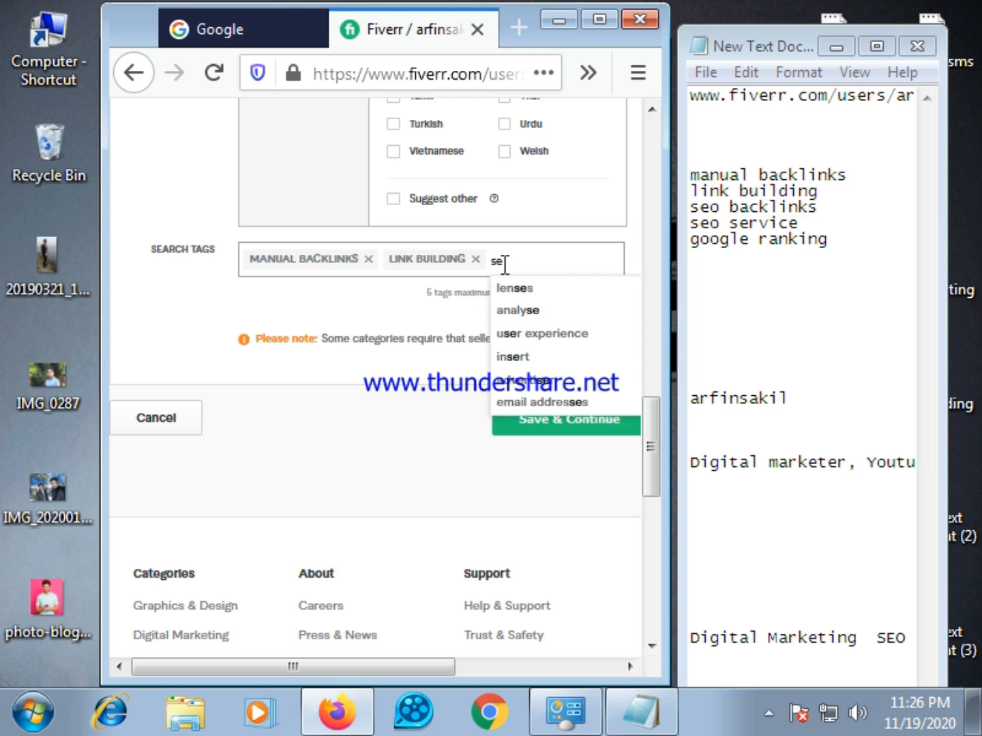
type("o")
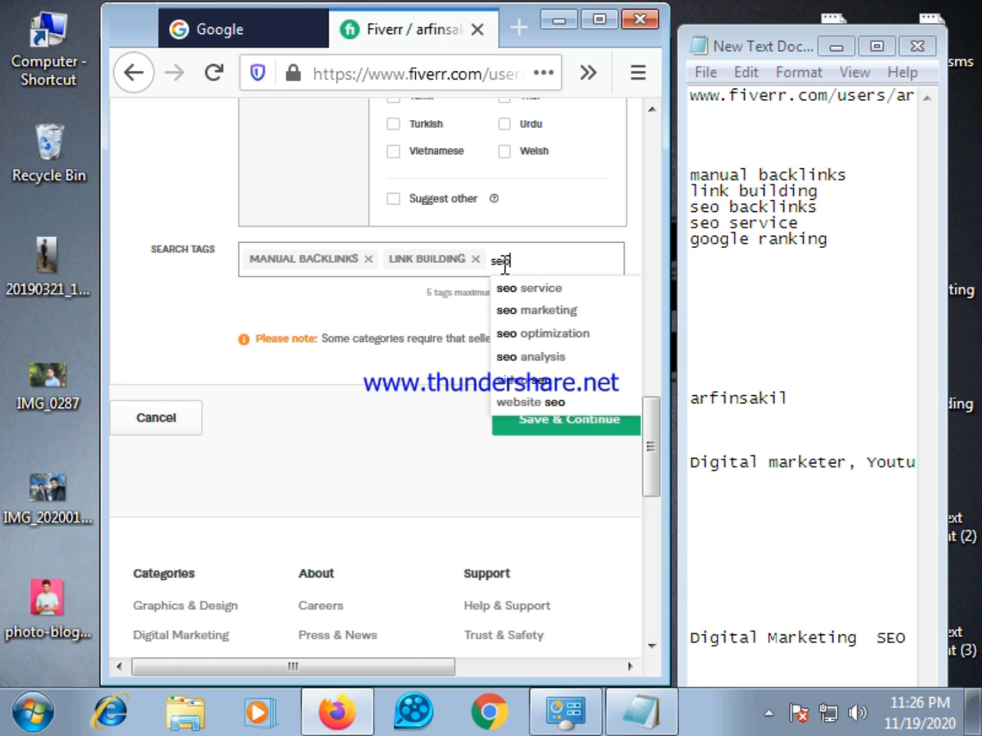
left_click(564, 289)
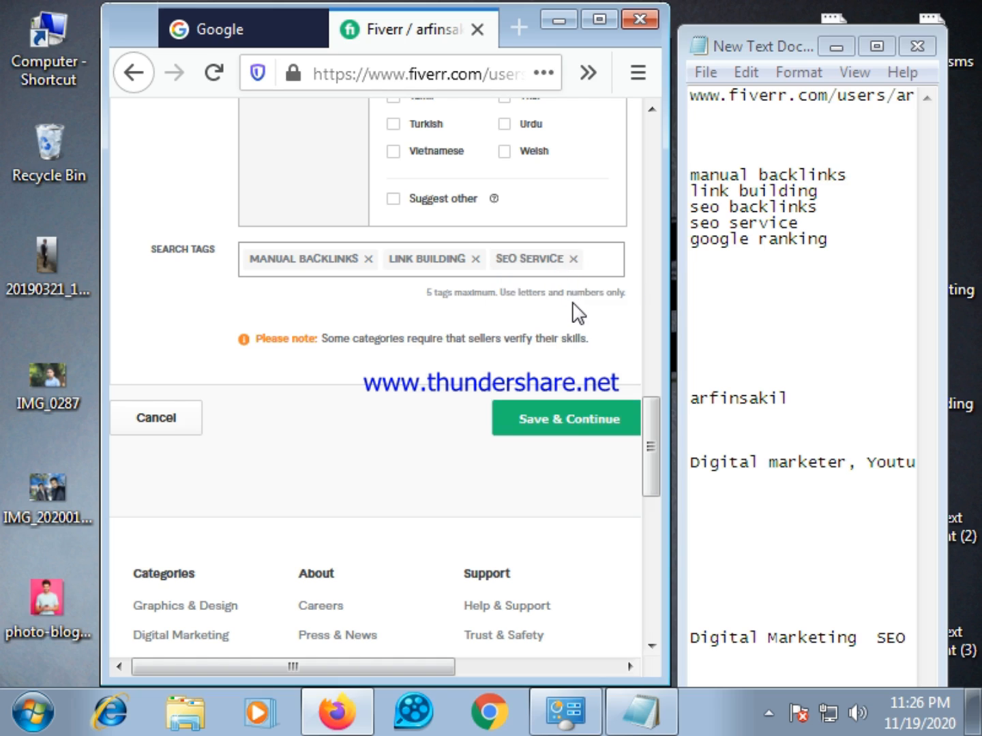
Step: Check the full list of tag suggestions for "seo" and add "seo backlinks" as the fourth search tag
type("se")
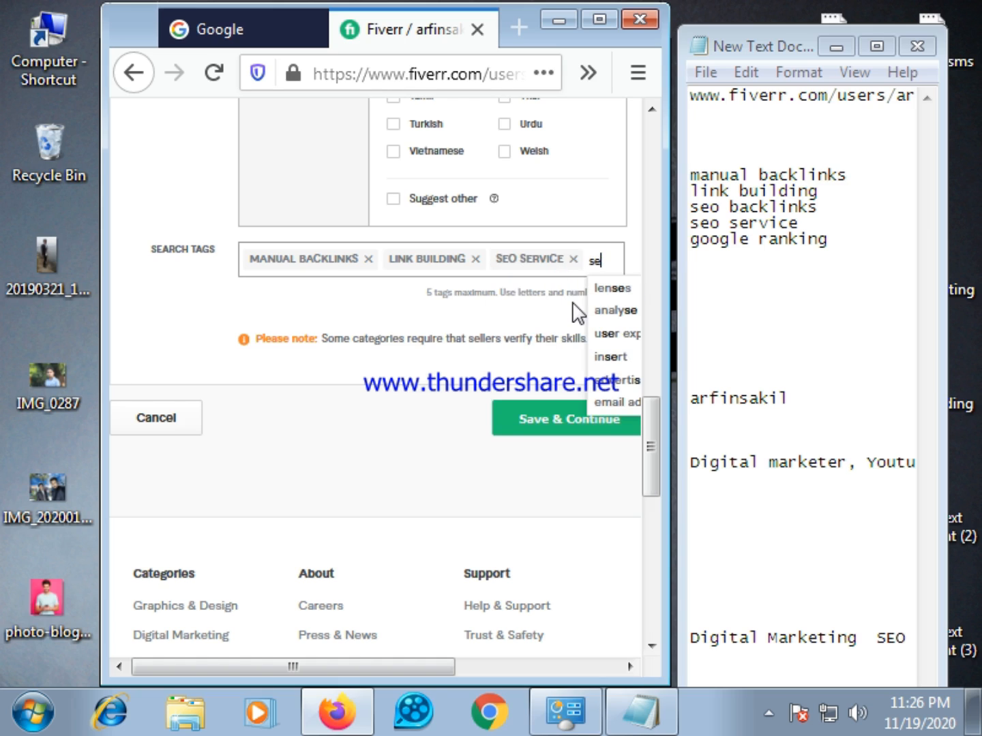
type("o")
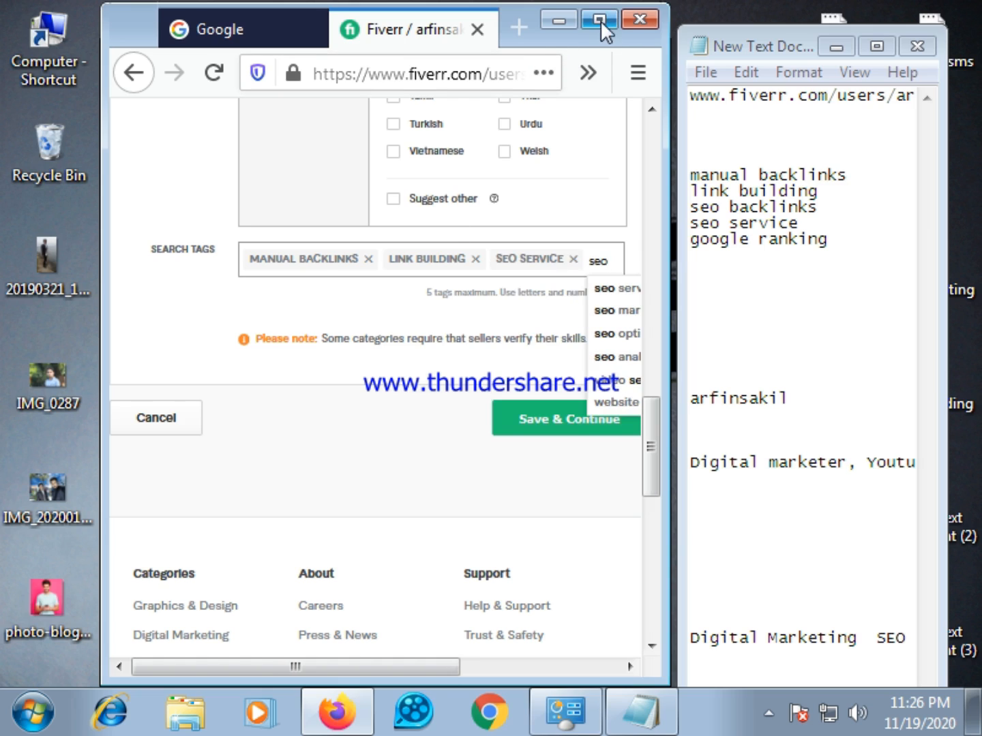
left_click_drag(132, 32, 73, 28)
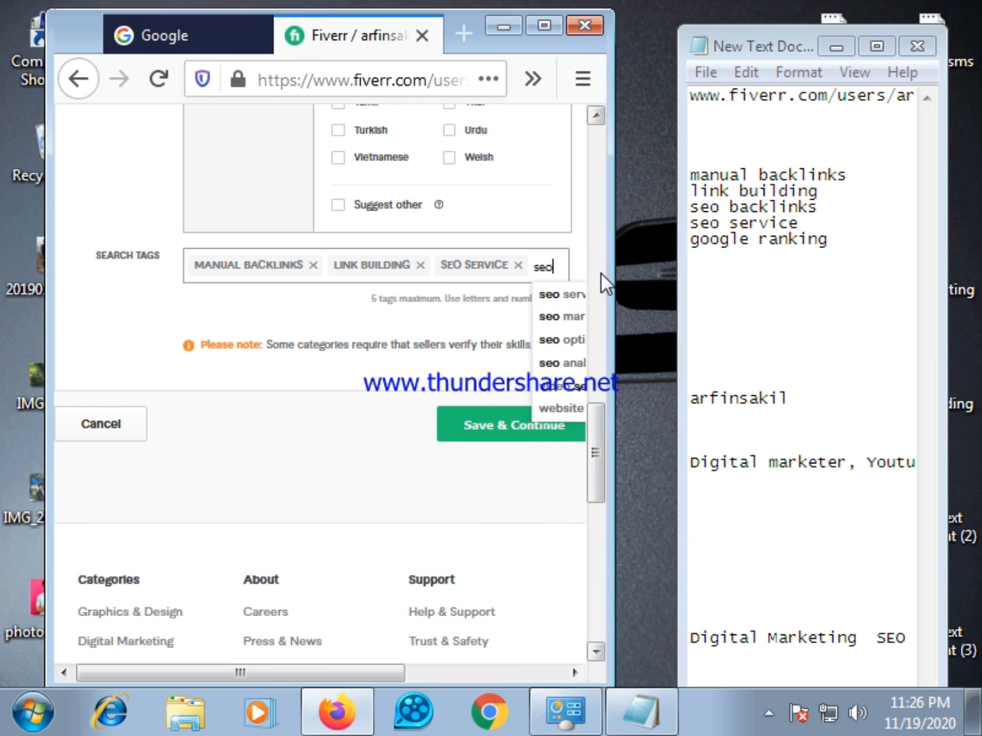
left_click(542, 26)
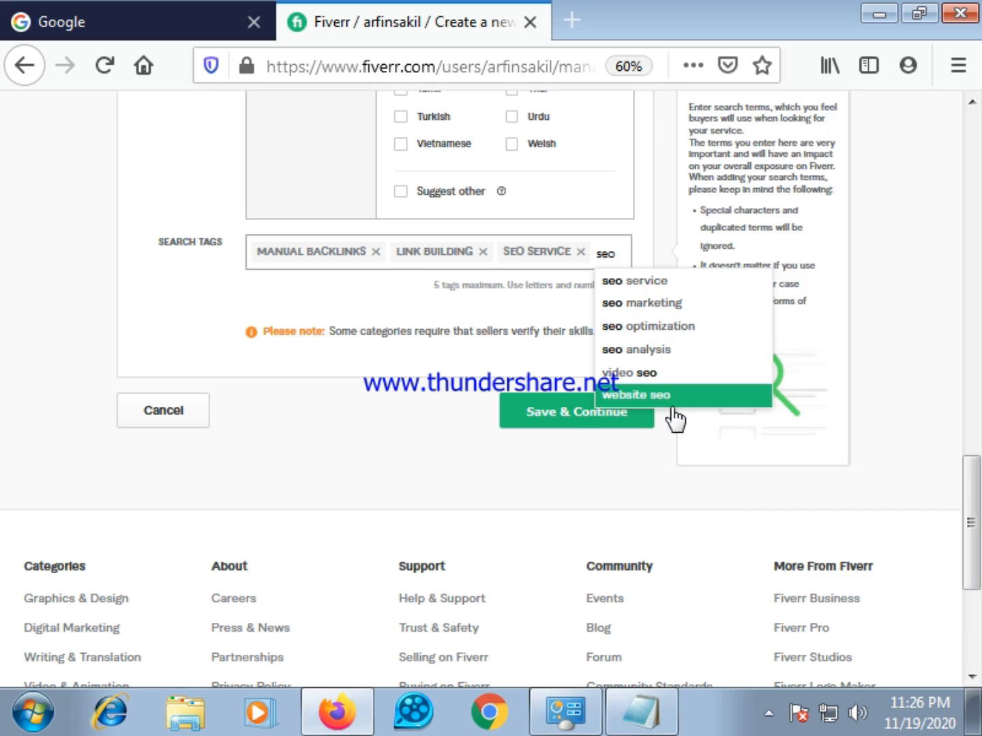
left_click(913, 14)
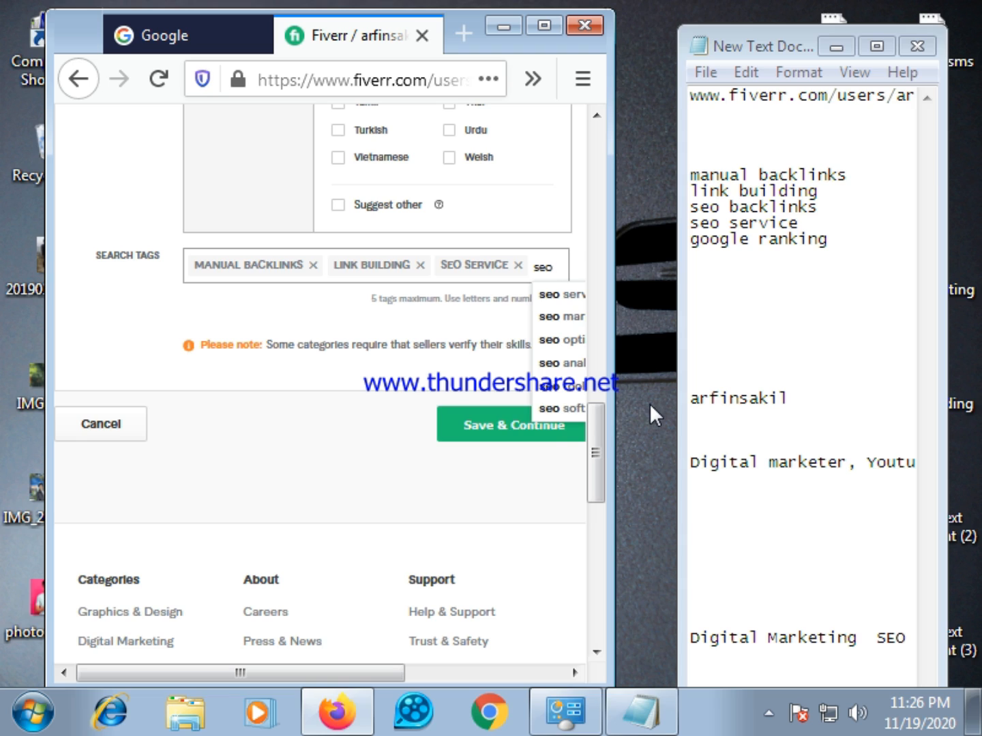
type("b")
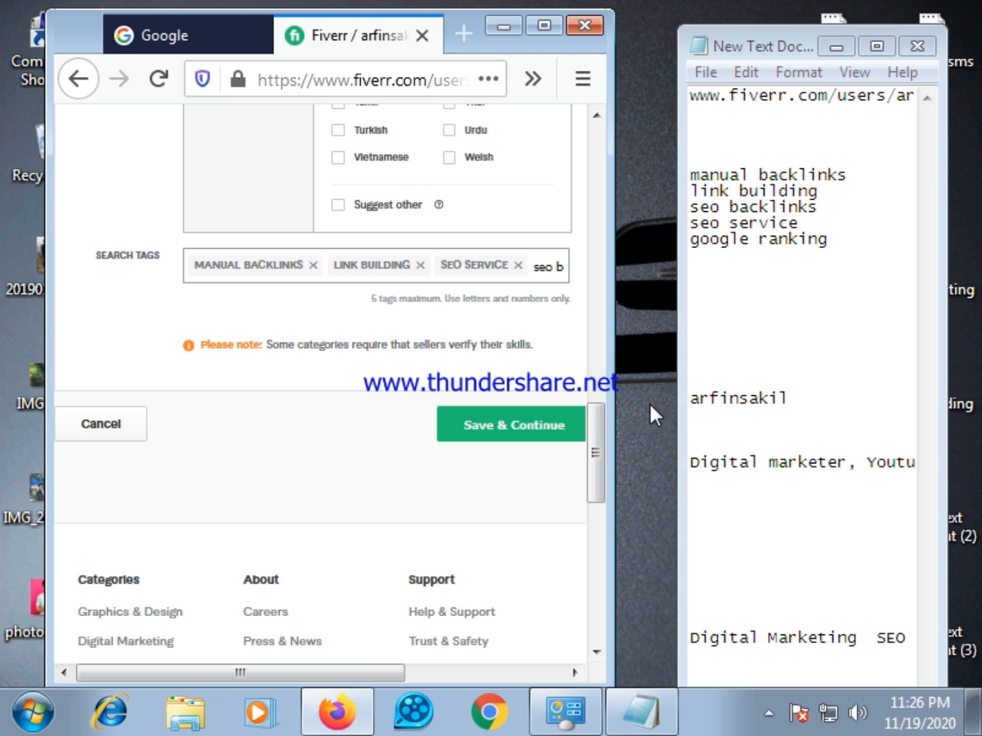
type("ac")
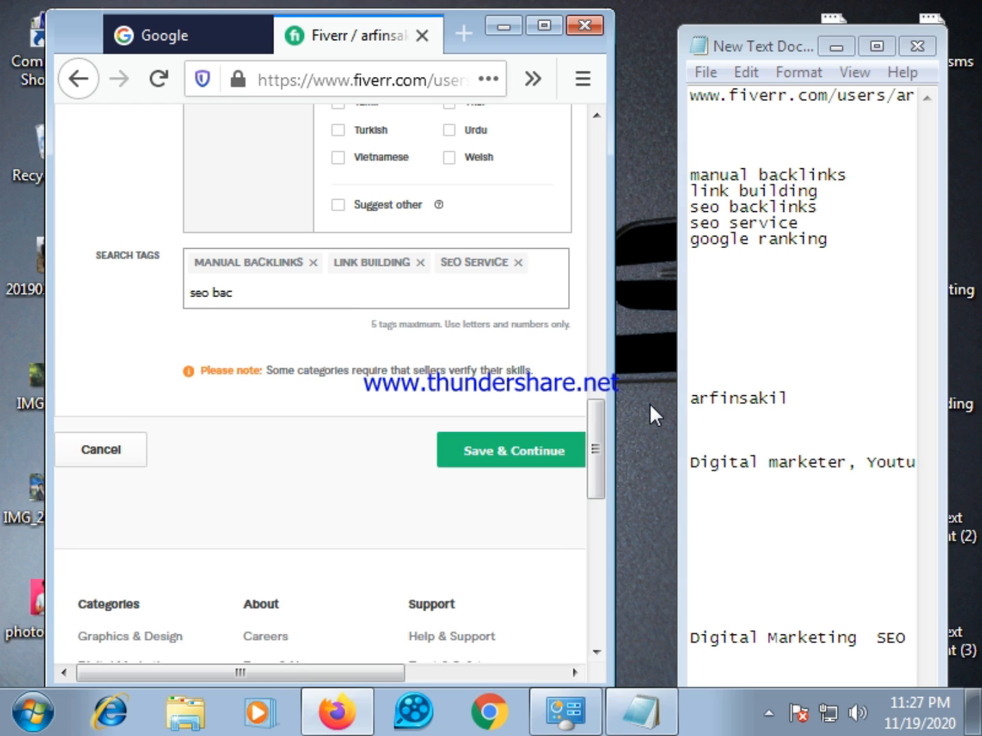
type("klinks")
key("Return")
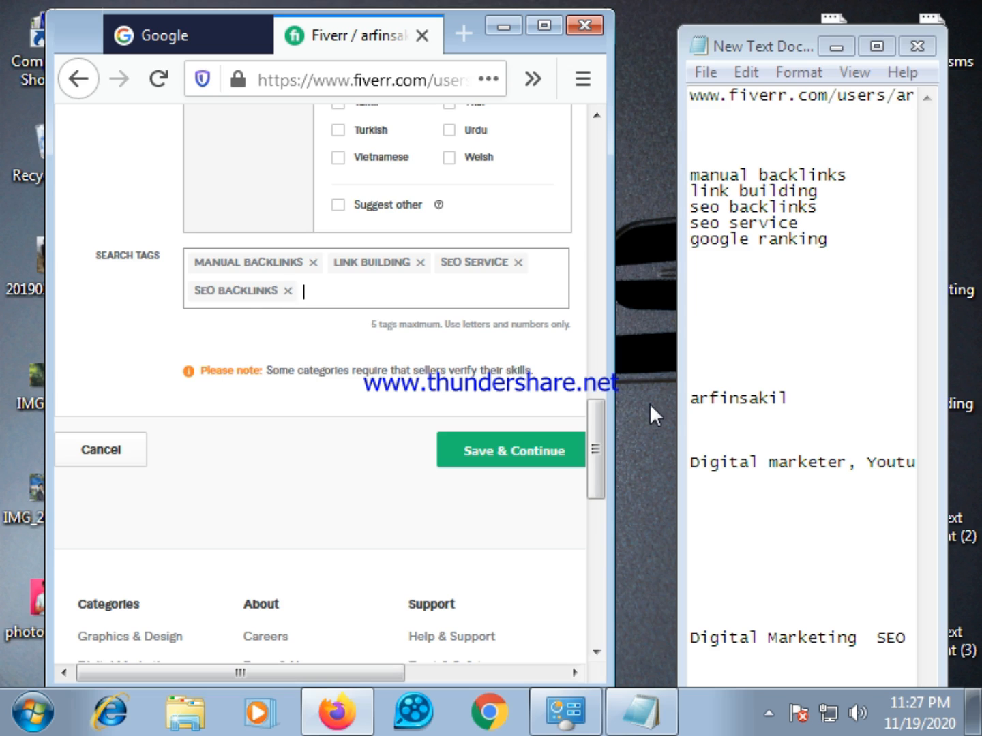
Step: Add the suggested tag "google ranking" as the fifth search tag of the gig
type("goo")
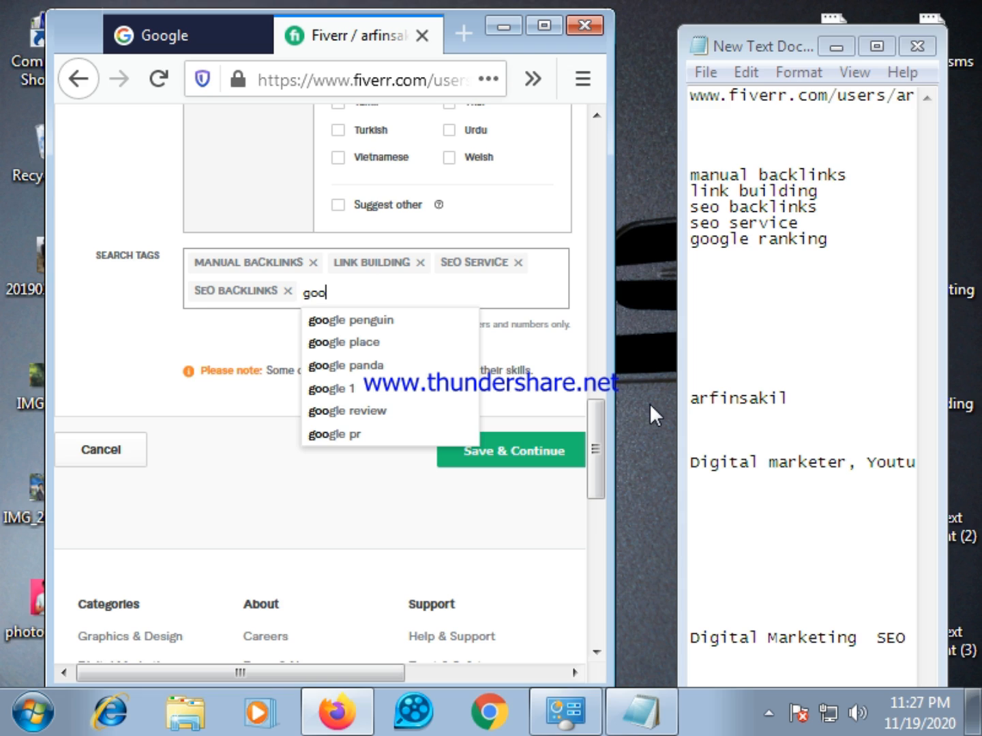
type("gl")
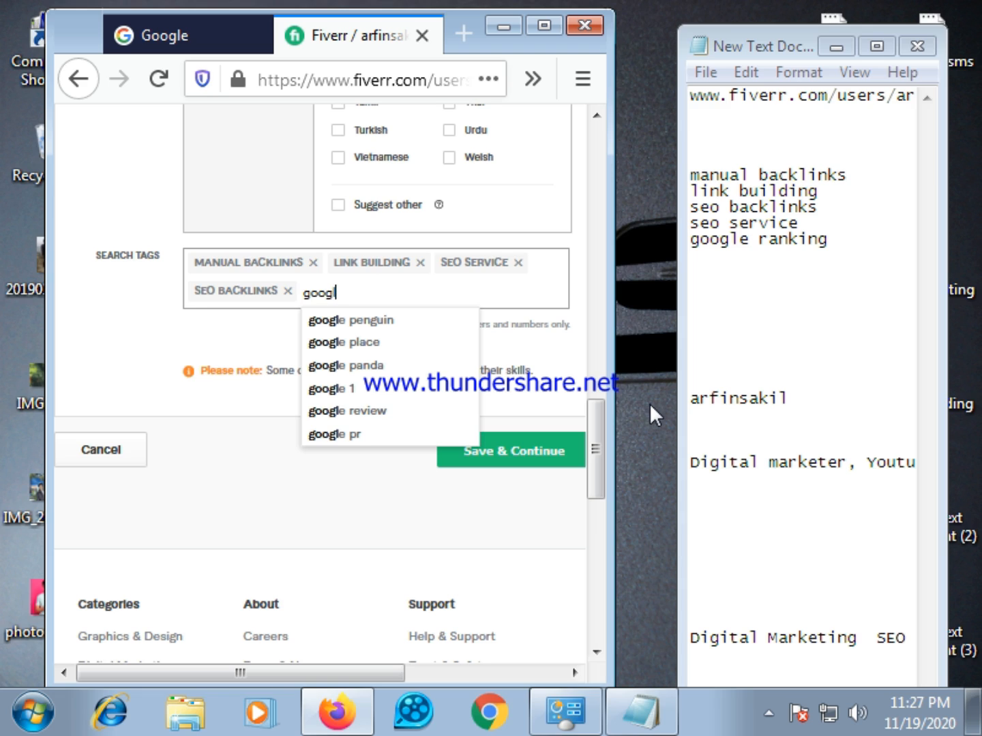
type("e r")
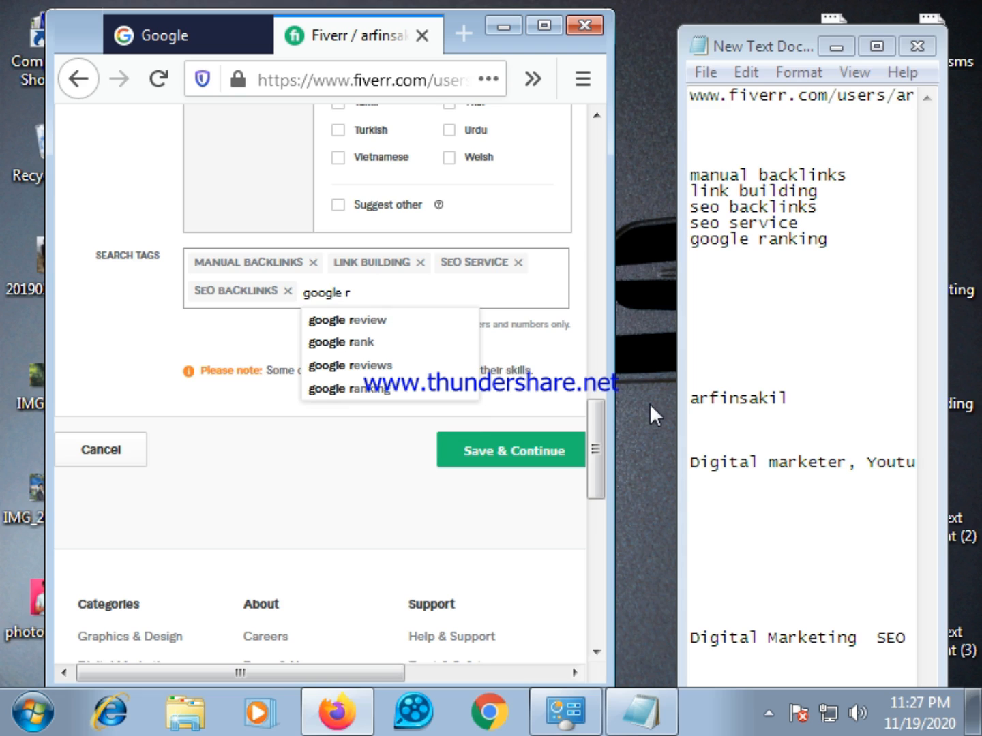
left_click(388, 398)
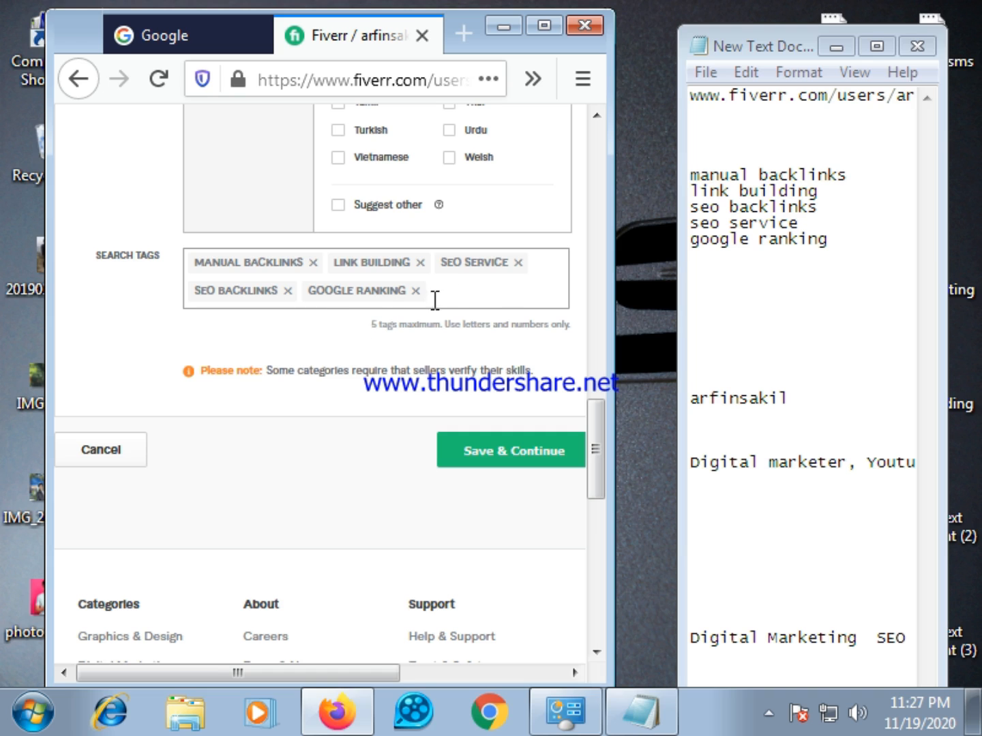
Step: Close the search tag note, check over the completed gig overview and save it to continue to the pricing stage
left_click(915, 47)
left_click(545, 26)
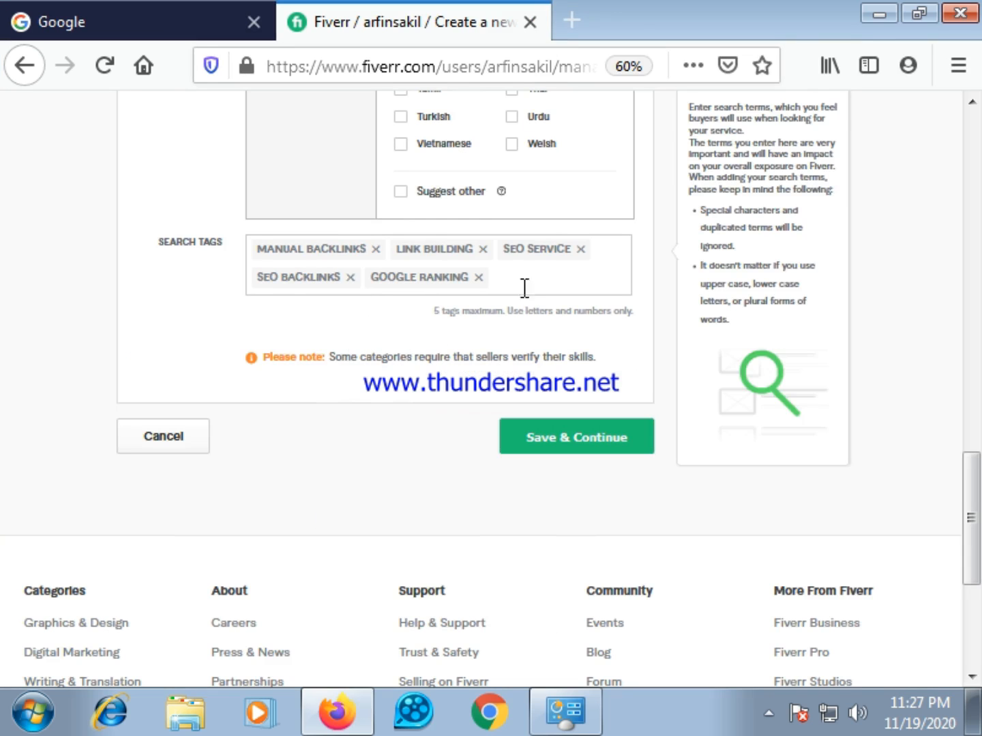
scroll(559, 304, "up", 1)
scroll(539, 340, "down", 3)
scroll(512, 372, "up", 10)
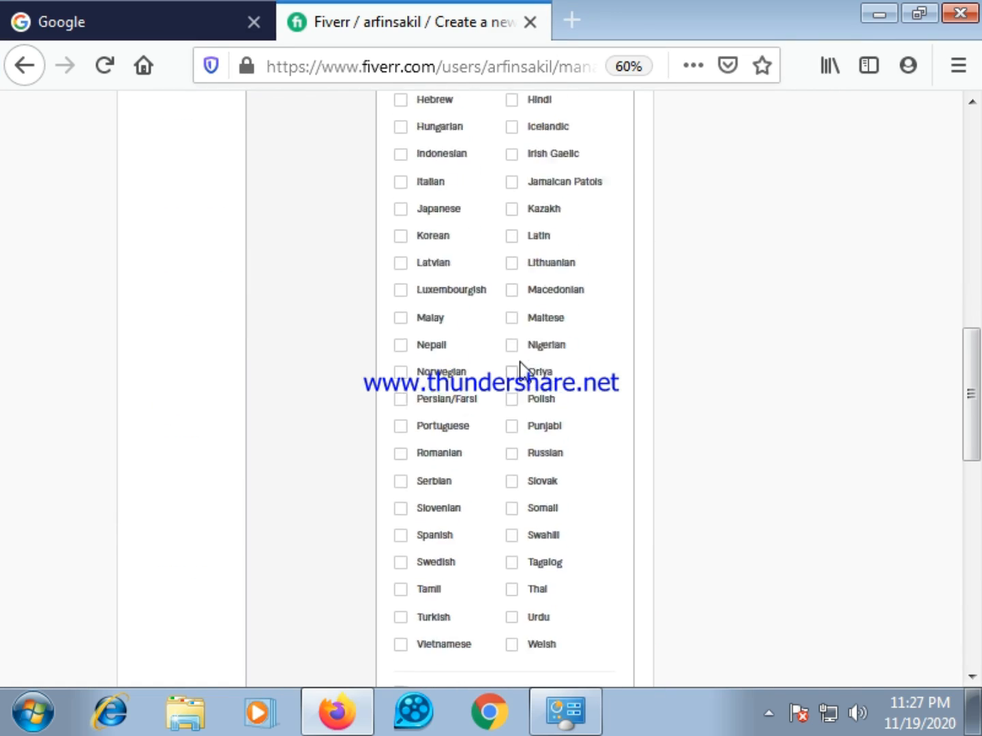
scroll(519, 365, "up", 10)
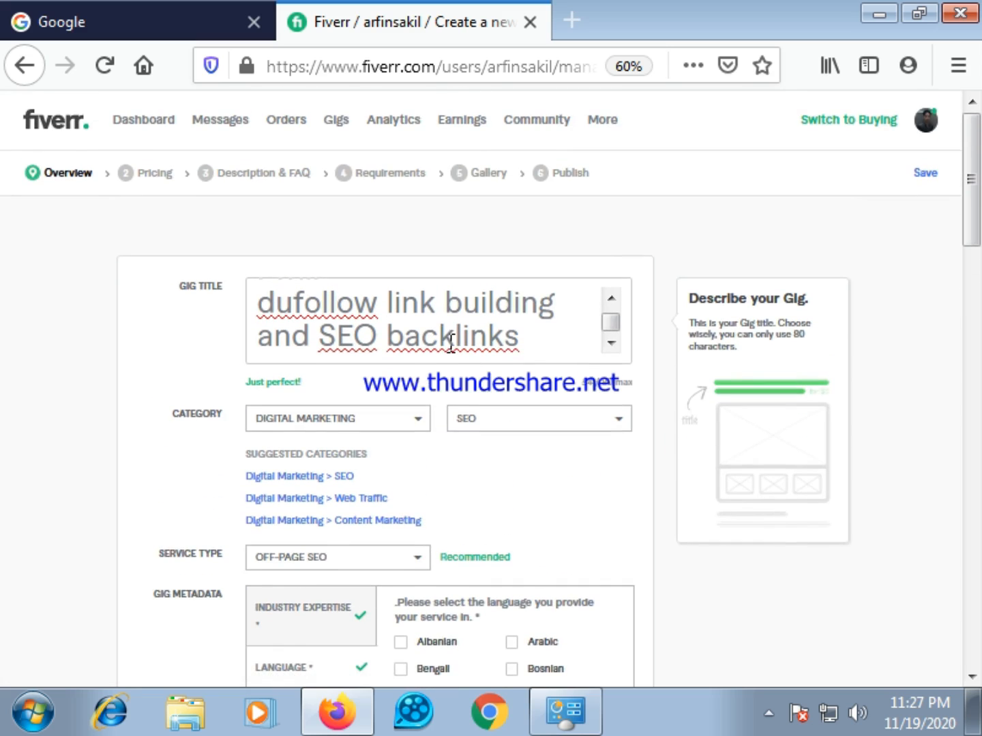
scroll(454, 372, "down", 3)
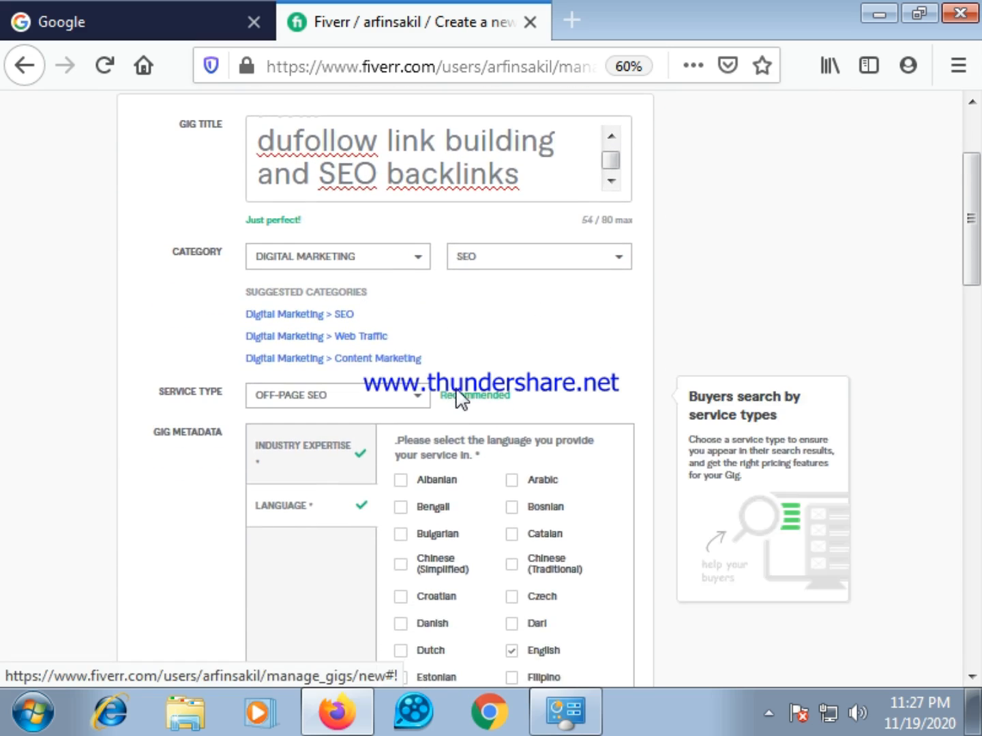
scroll(457, 399, "down", 5)
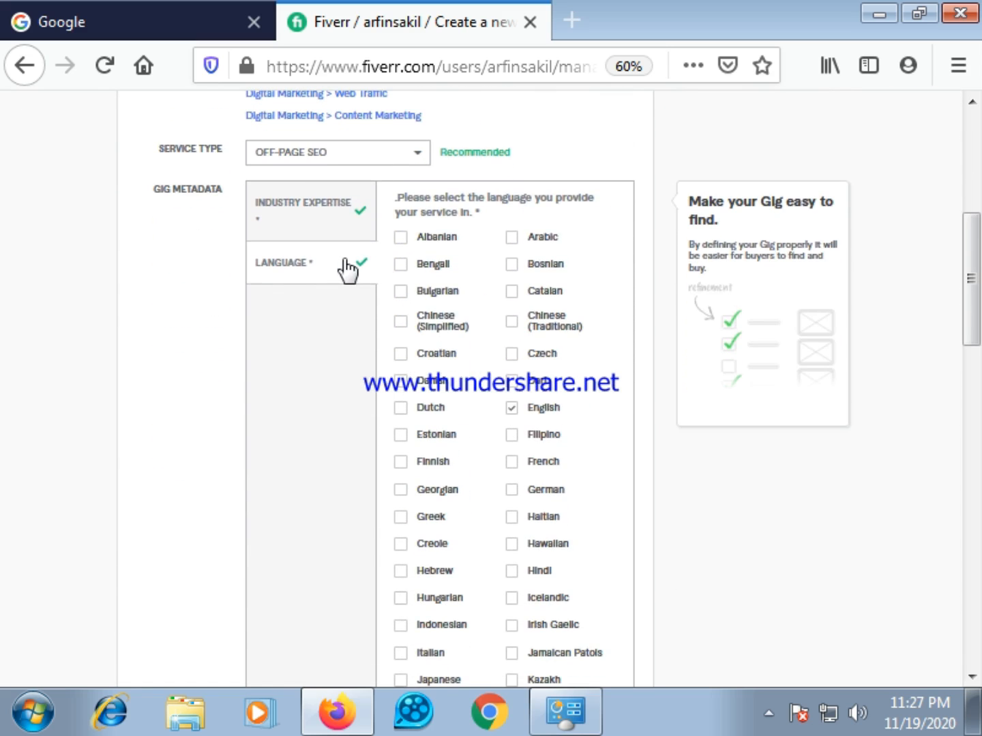
scroll(356, 347, "down", 6)
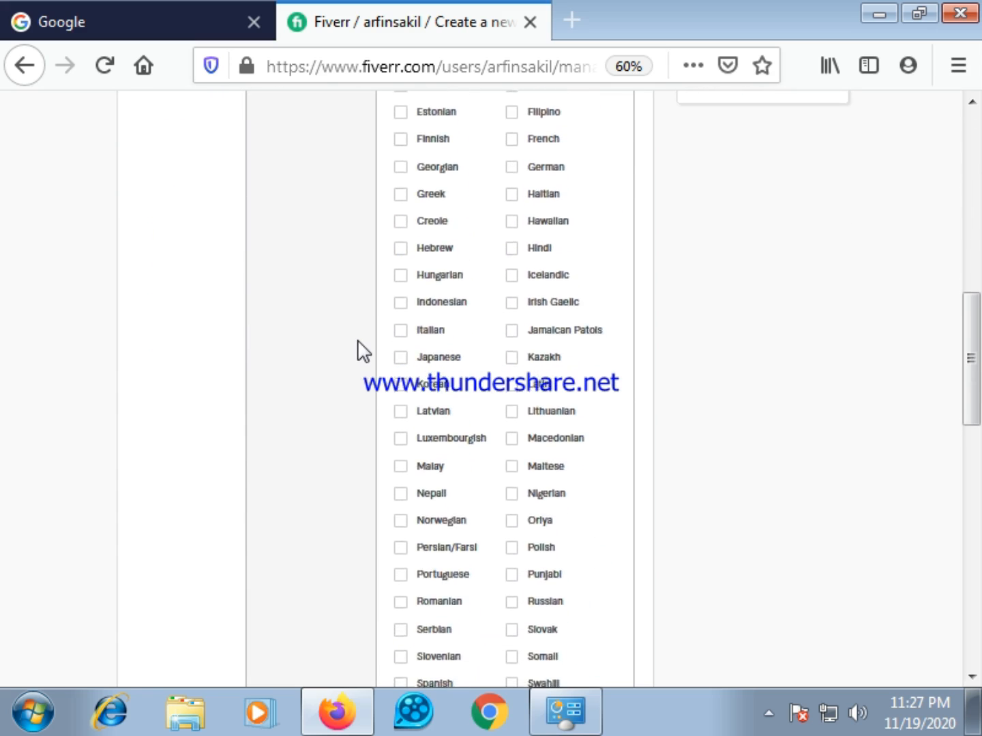
scroll(359, 350, "down", 14)
scroll(417, 324, "up", 4)
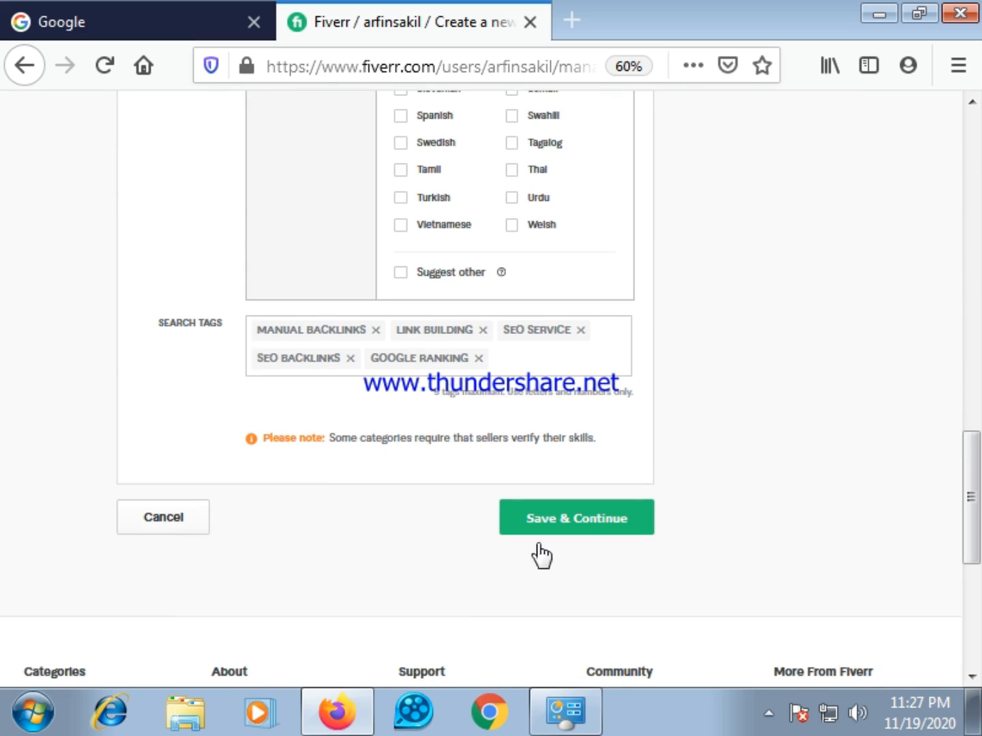
left_click(589, 531)
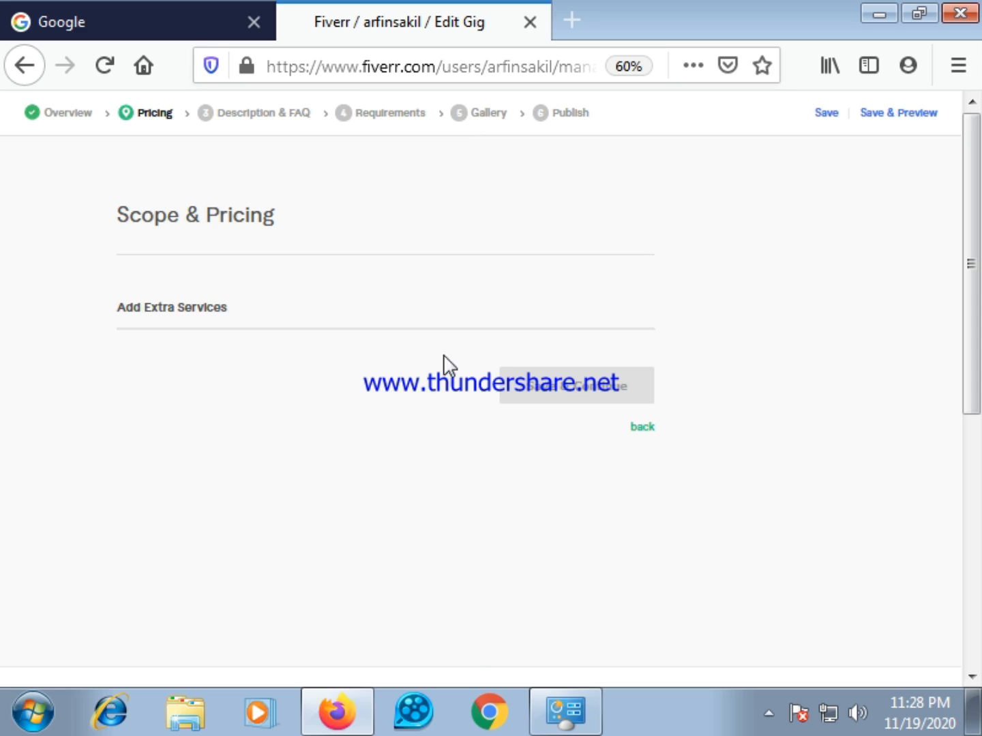
Step: Open the link building note from the desktop and find the prepared package name for the Basic package
scroll(470, 386, "down", 3)
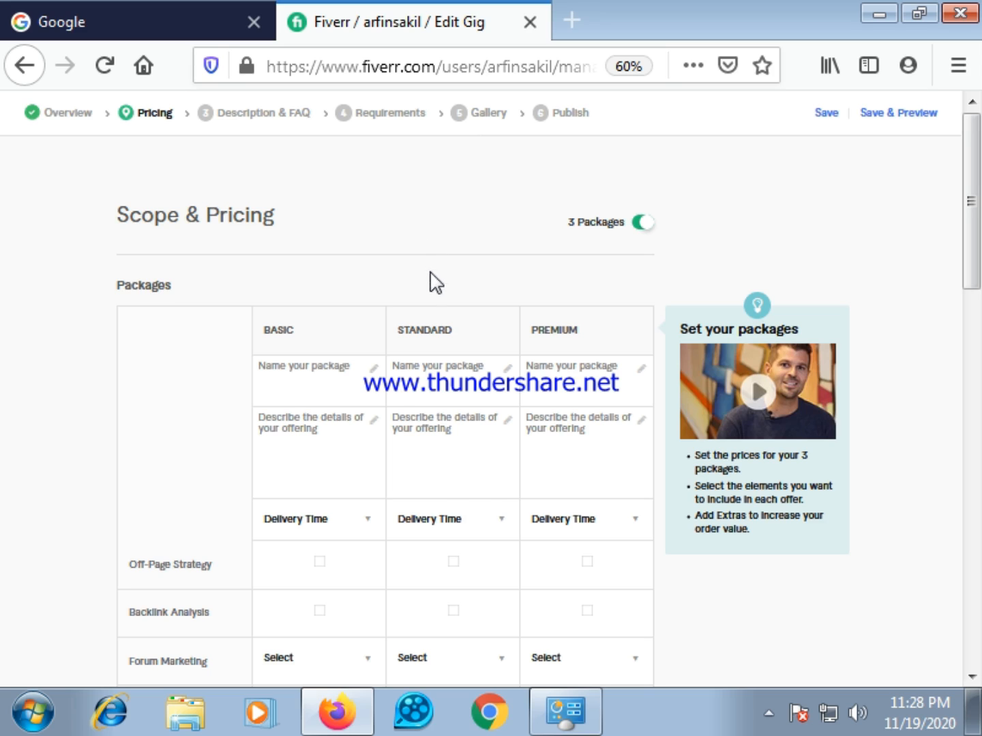
scroll(434, 279, "down", 2)
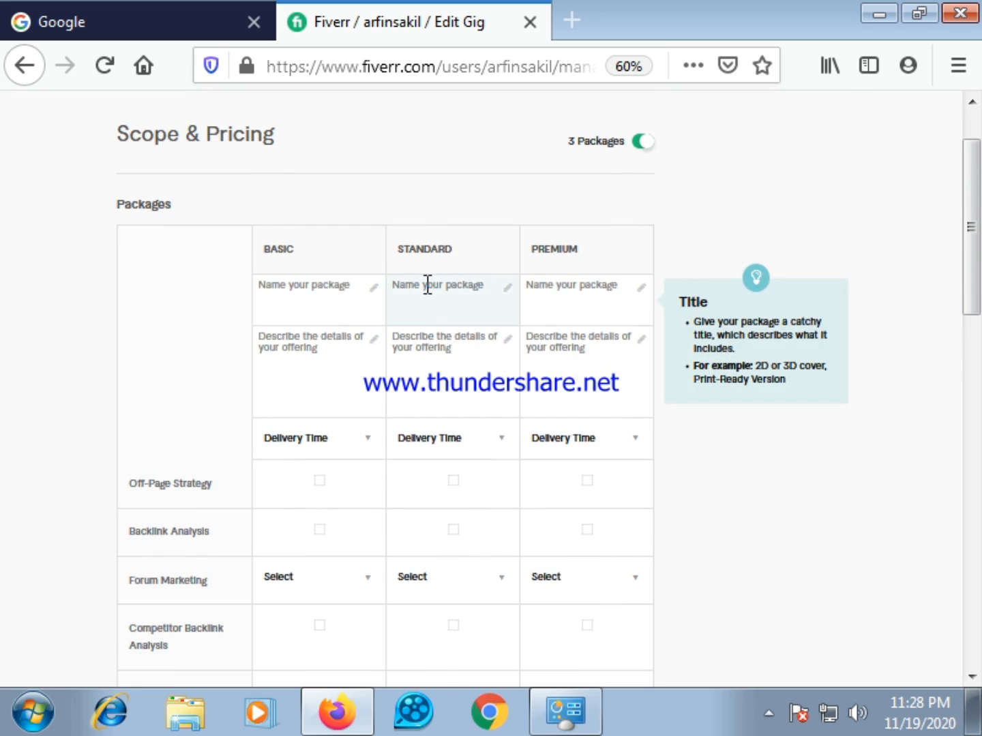
left_click(317, 290)
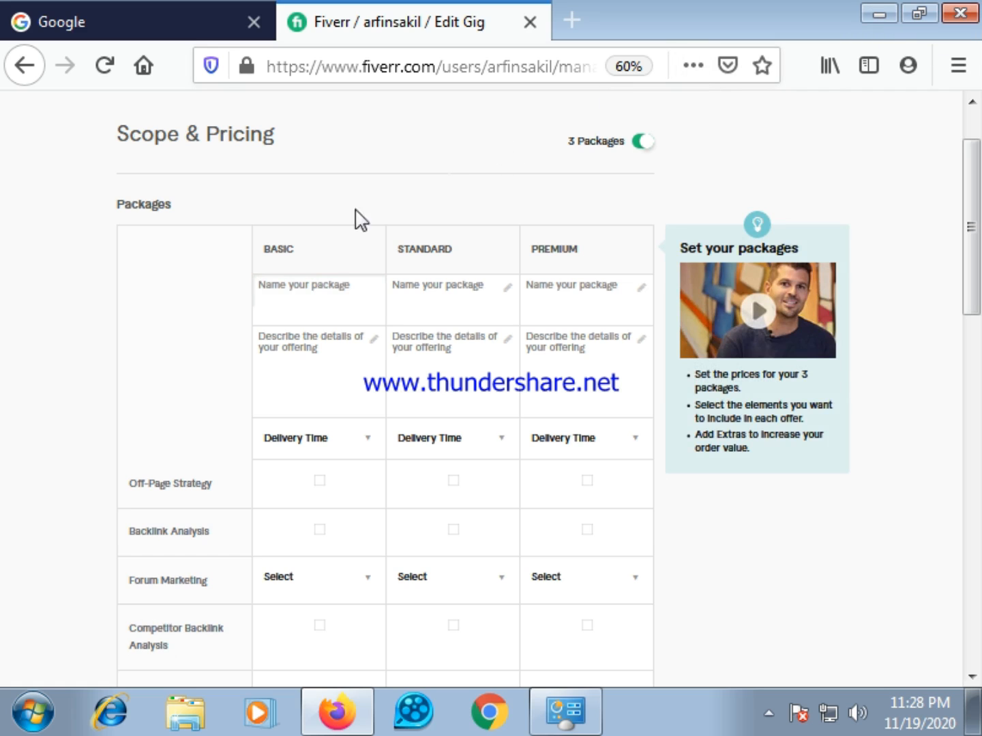
left_click(917, 15)
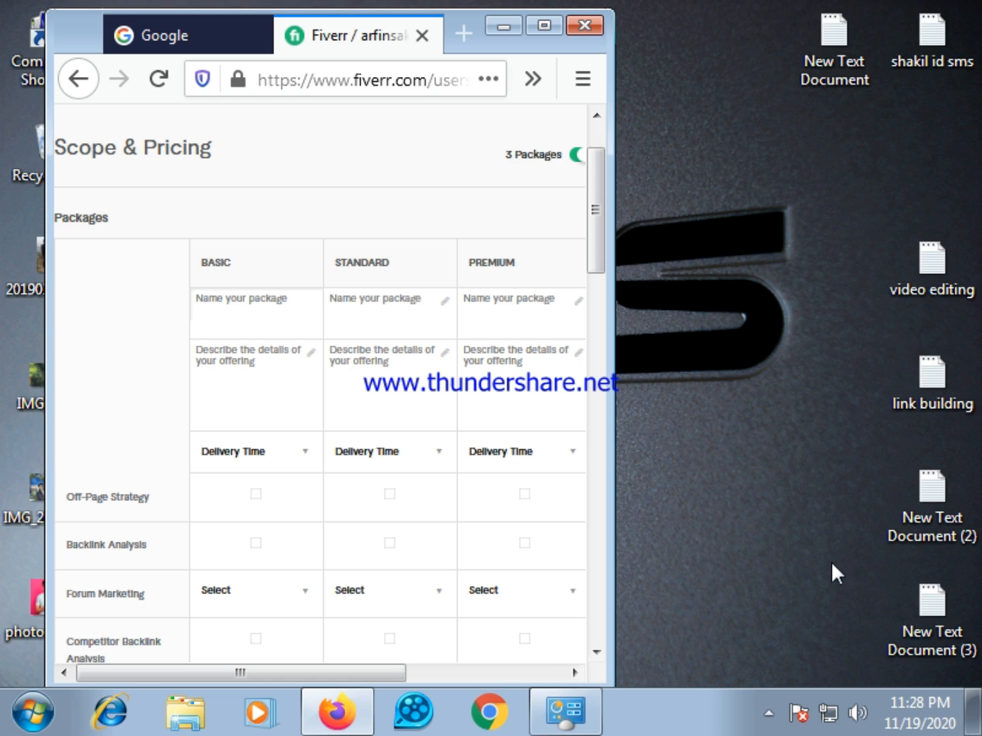
double_click(924, 374)
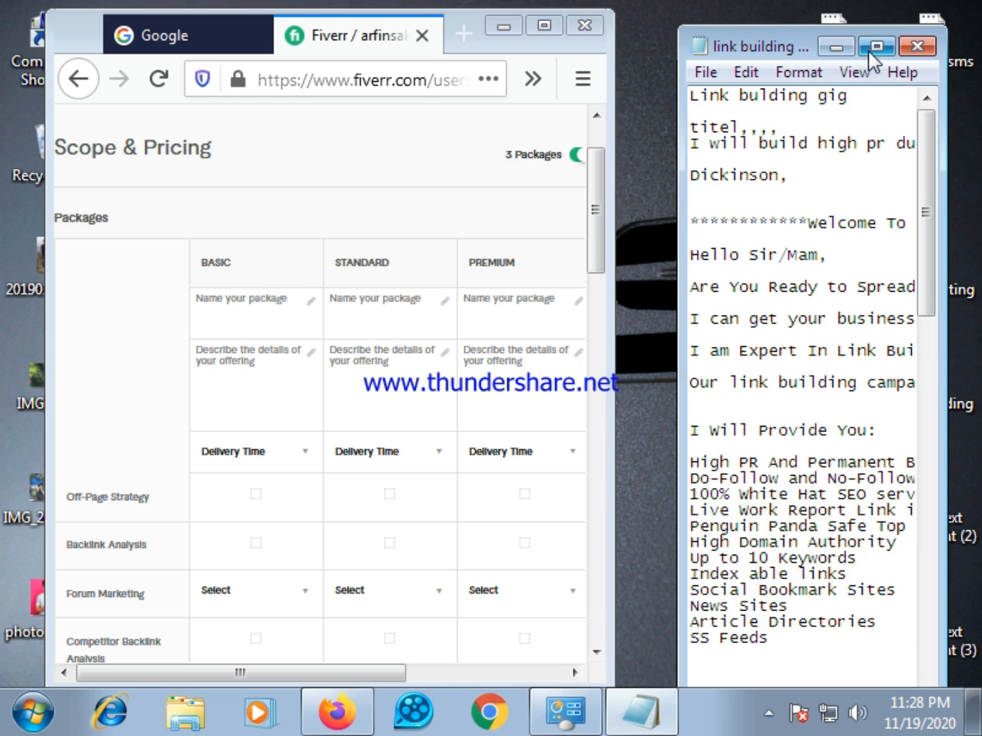
left_click(869, 49)
scroll(129, 600, "down", 11)
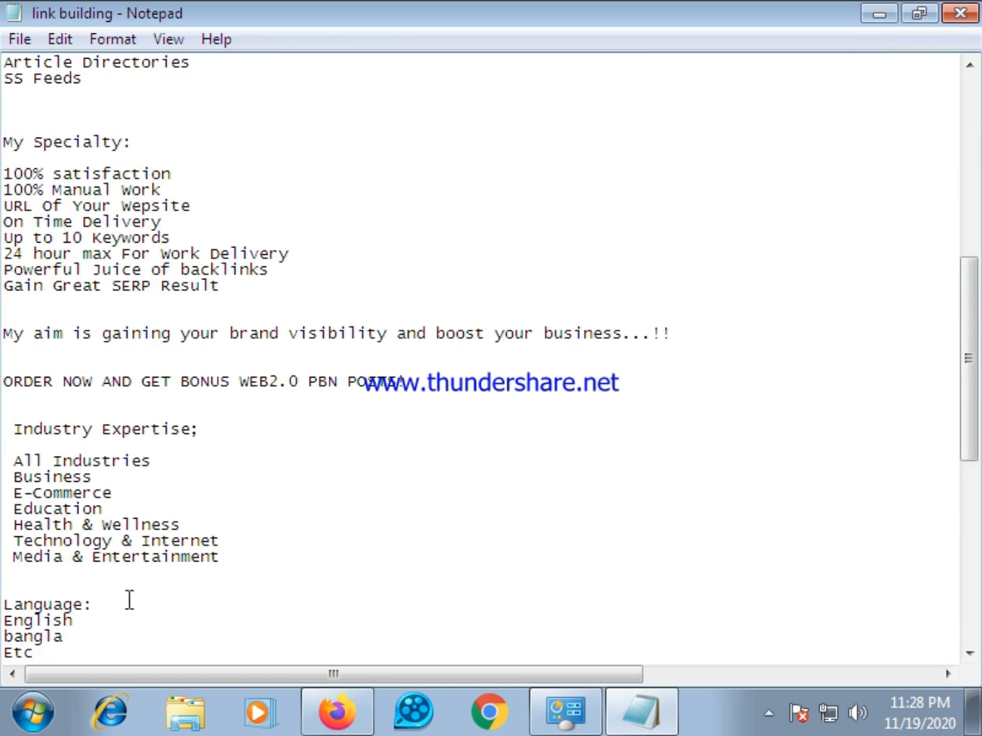
scroll(130, 599, "down", 5)
scroll(161, 574, "up", 4)
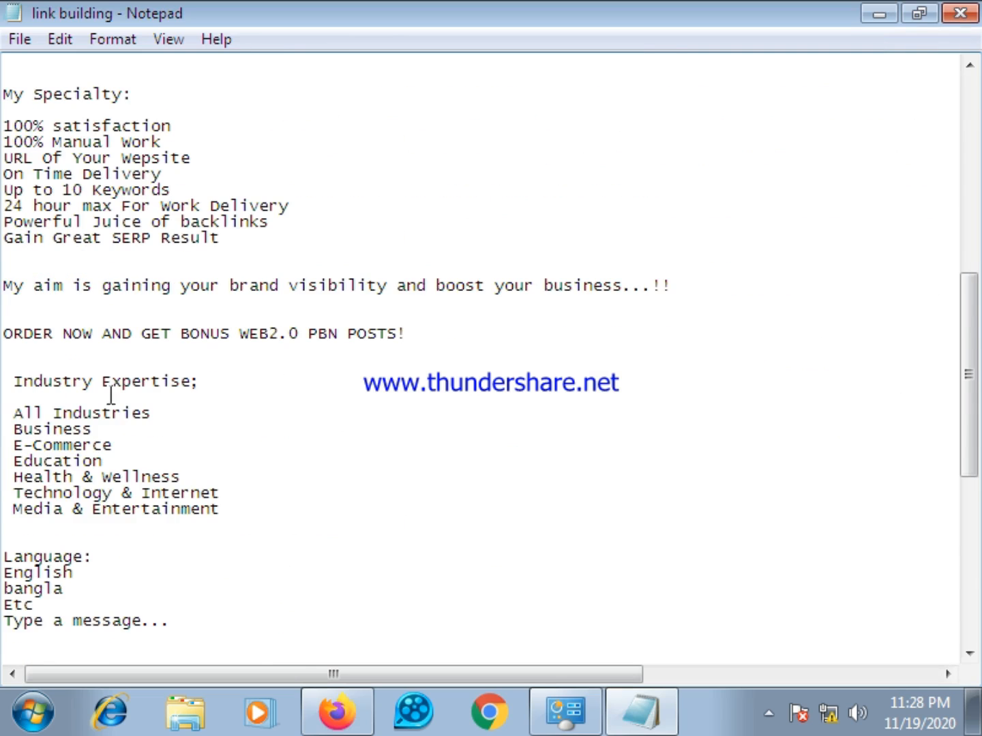
scroll(241, 648, "down", 10)
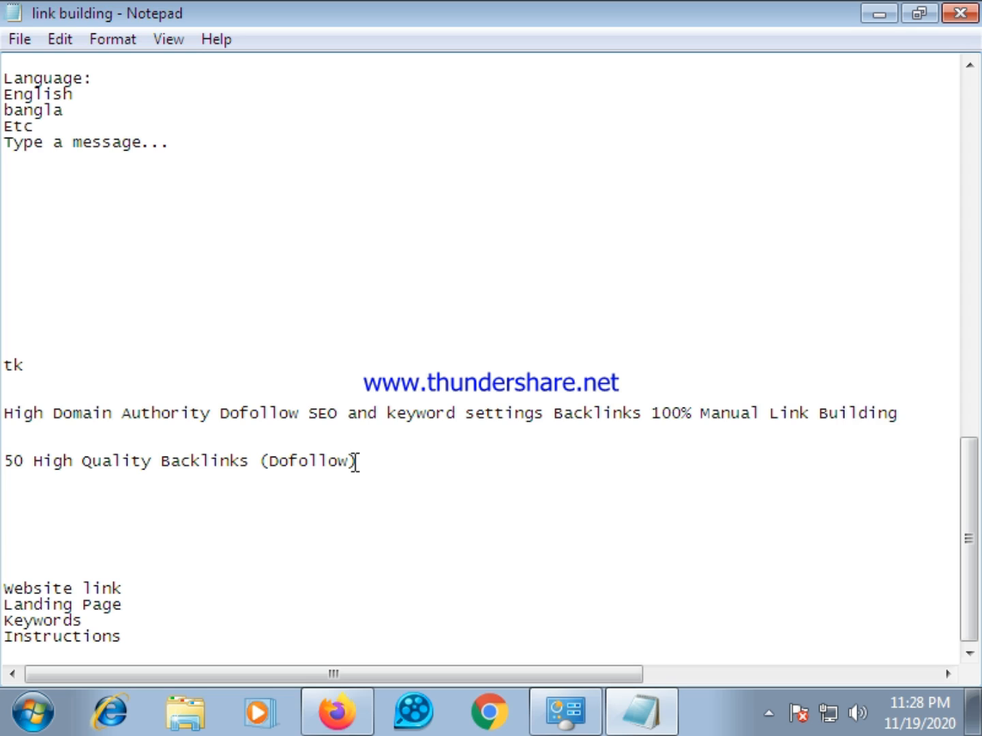
Step: Remove the parentheses around Dofollow in the note's package name line and copy "50 High Quality Backlinks Dofollow"
left_click(268, 460)
key("BackSpace")
key("BackSpace")
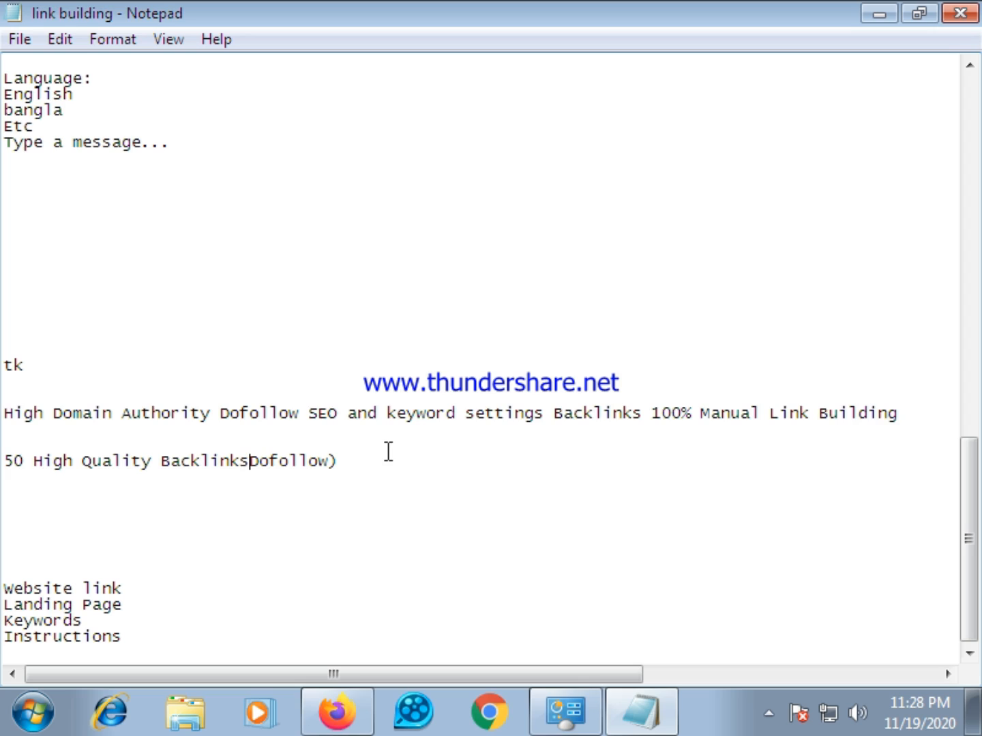
left_click(351, 457)
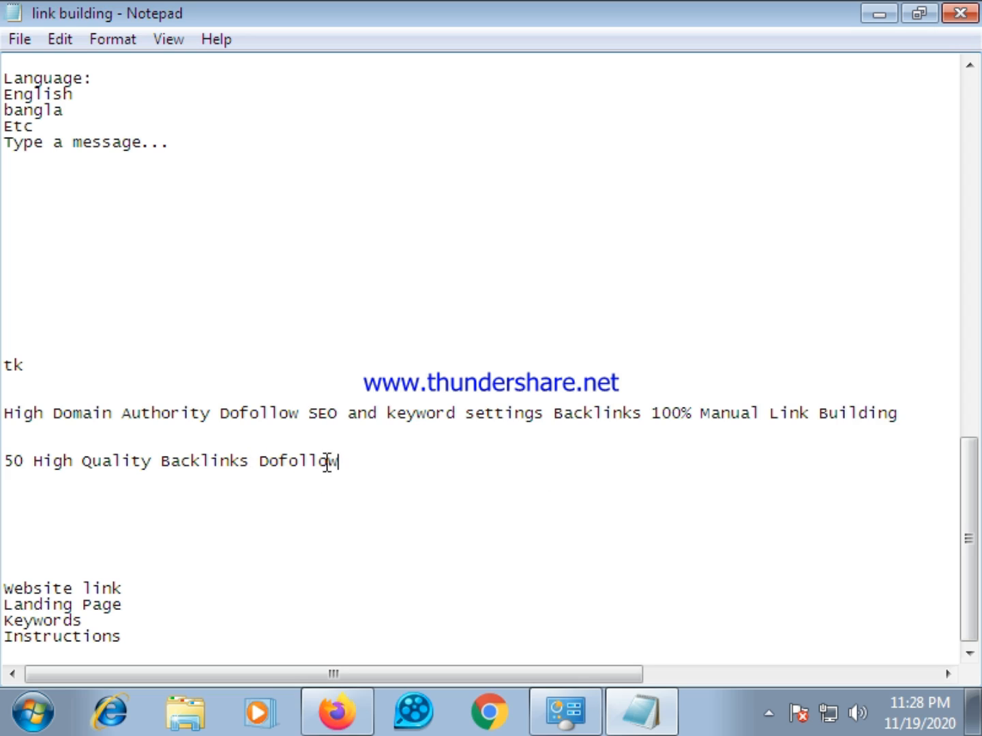
left_click_drag(341, 463, 7, 458)
right_click(60, 460)
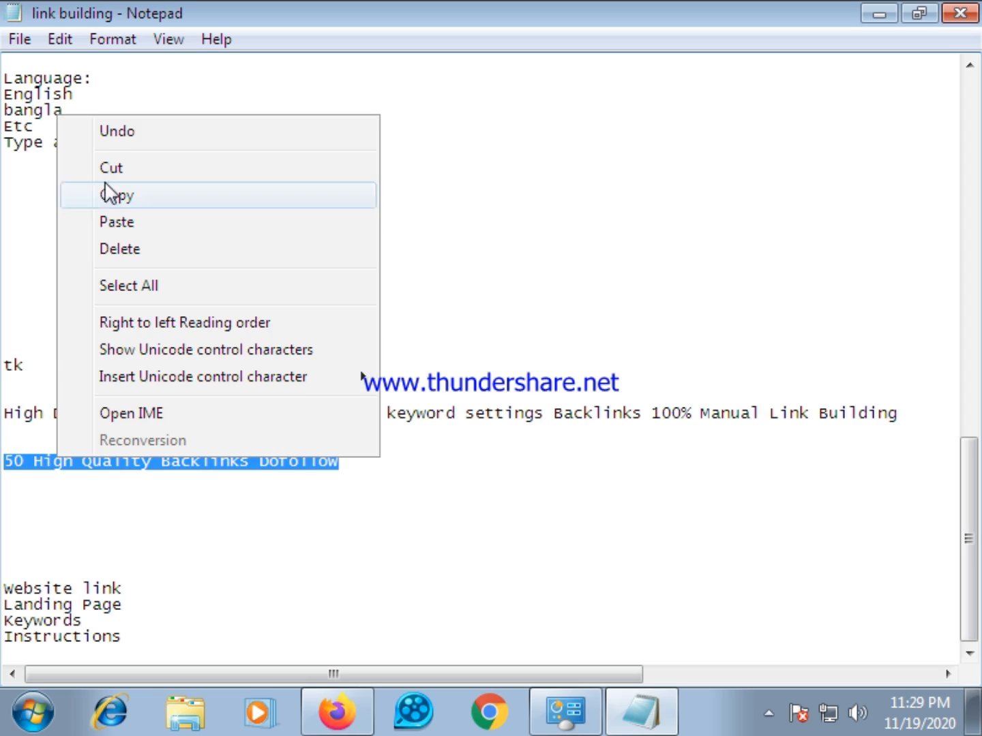
left_click(140, 194)
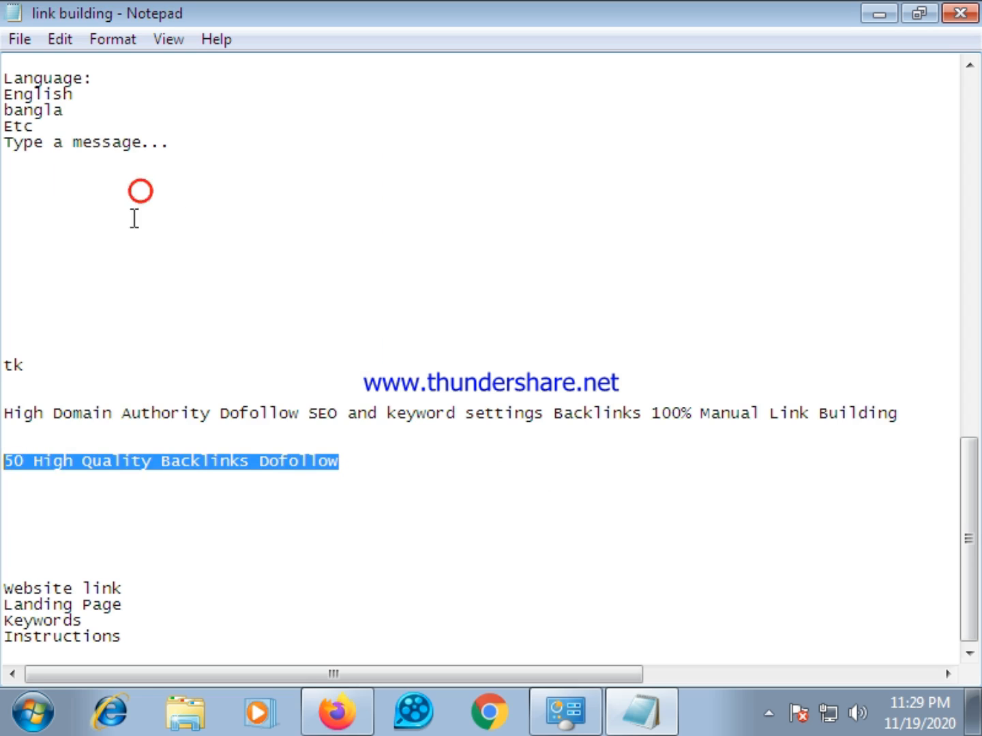
Step: Return to the pricing form and paste "50 High Quality Backlinks Dofollow" as the Basic package name
left_click(917, 13)
left_click(257, 309)
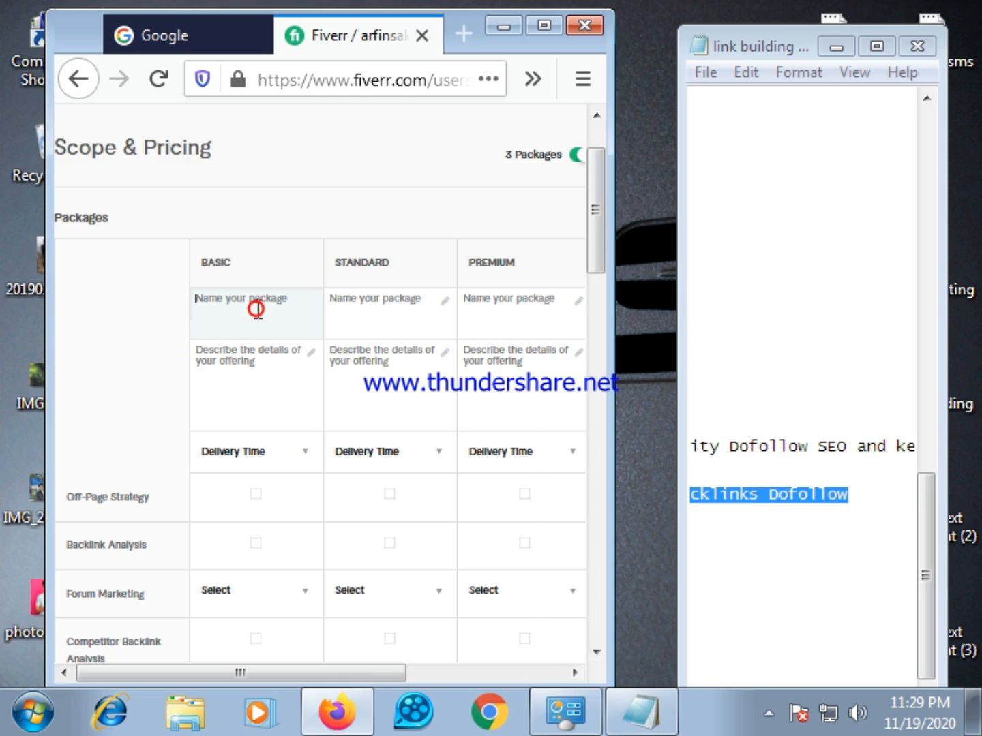
right_click(257, 310)
left_click(308, 416)
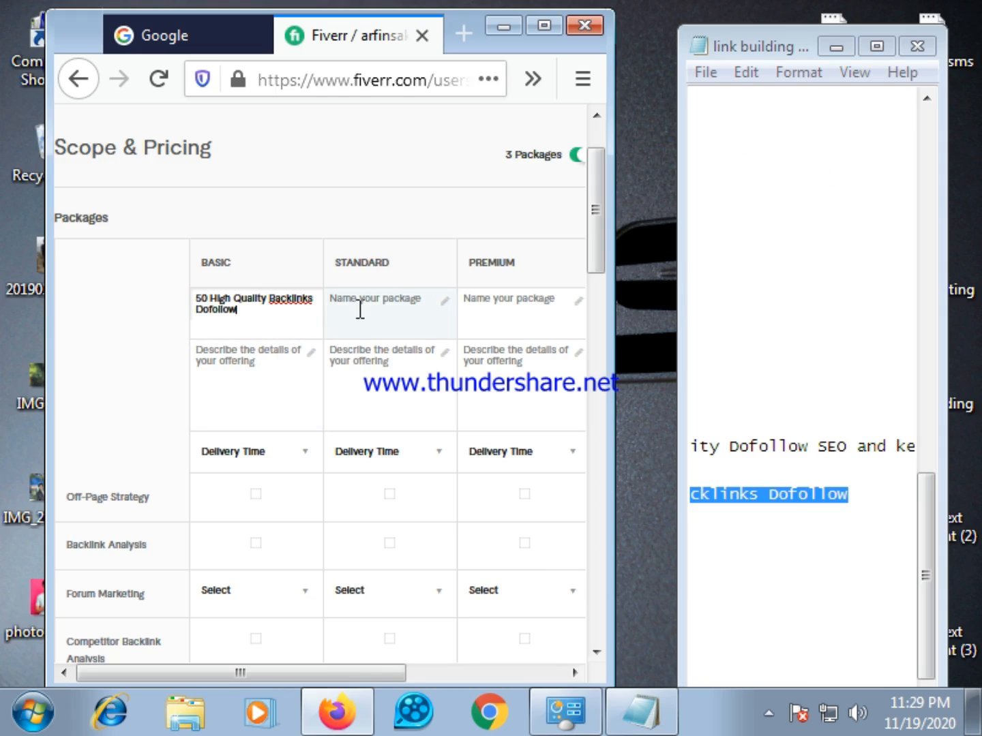
Step: Copy "High Quality Backlinks Dofollow" from the Basic package name into the Standard package name
left_click_drag(210, 297, 287, 307)
right_click(277, 298)
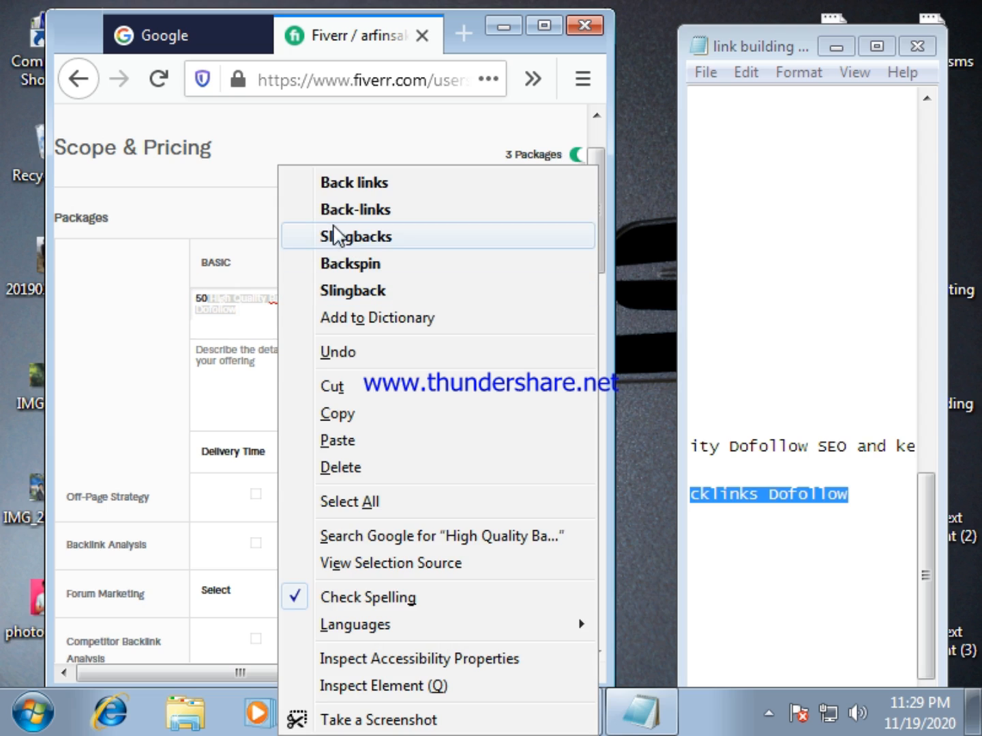
left_click(333, 416)
right_click(336, 309)
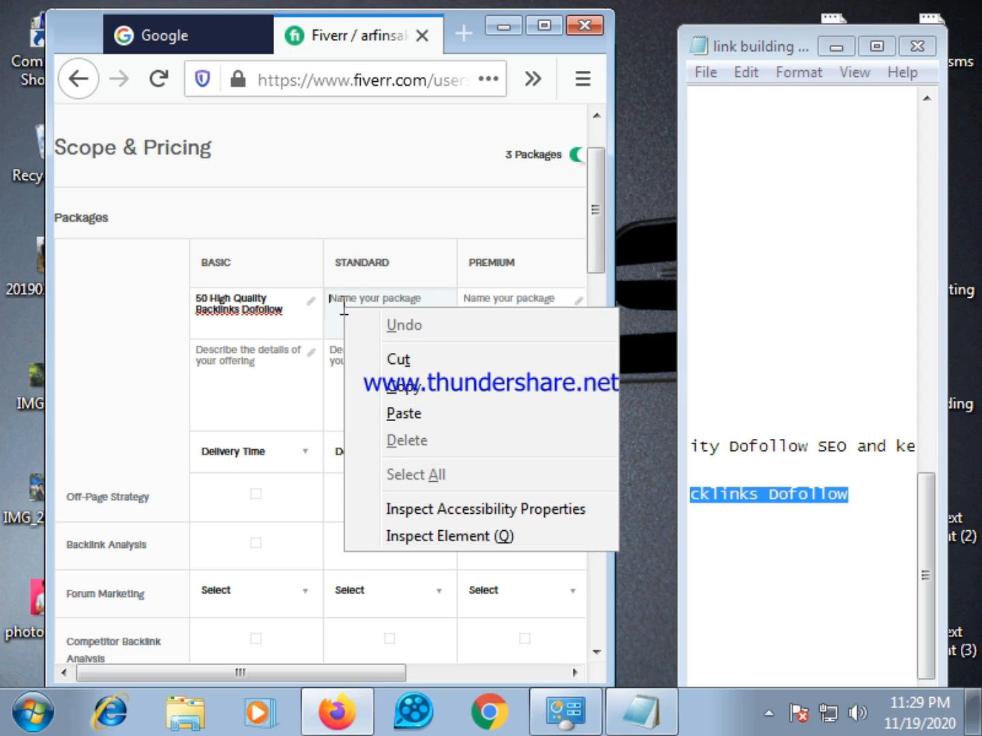
left_click(387, 414)
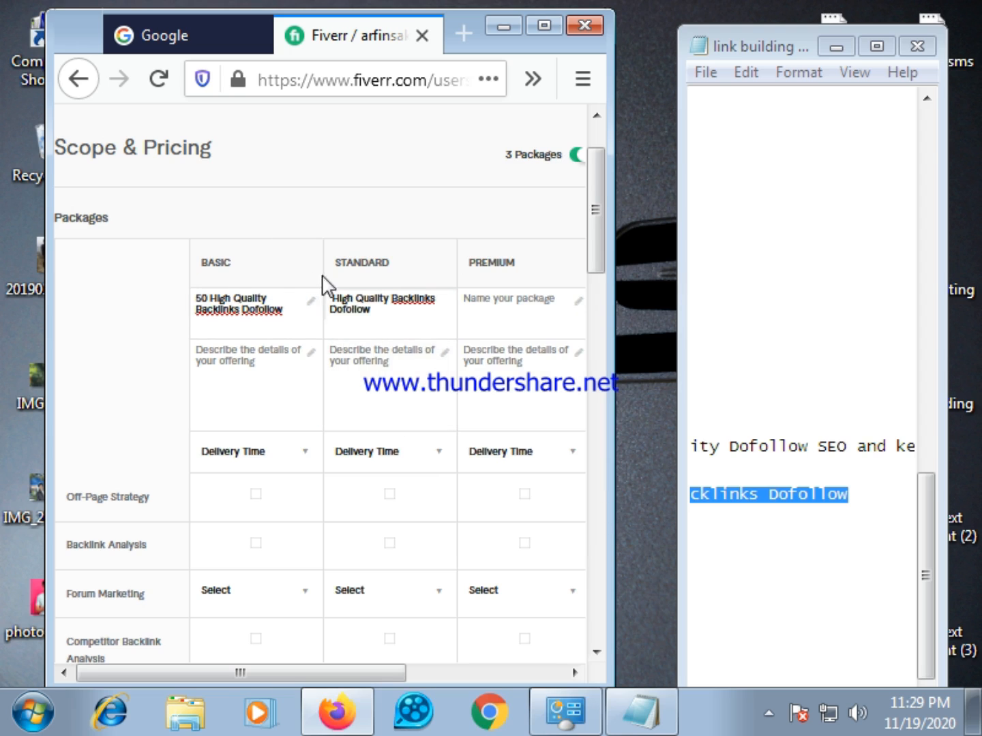
Step: Prefix the Standard package name with 100 so it reads "100 High Quality Backlinks Dofollow"
left_click(332, 298)
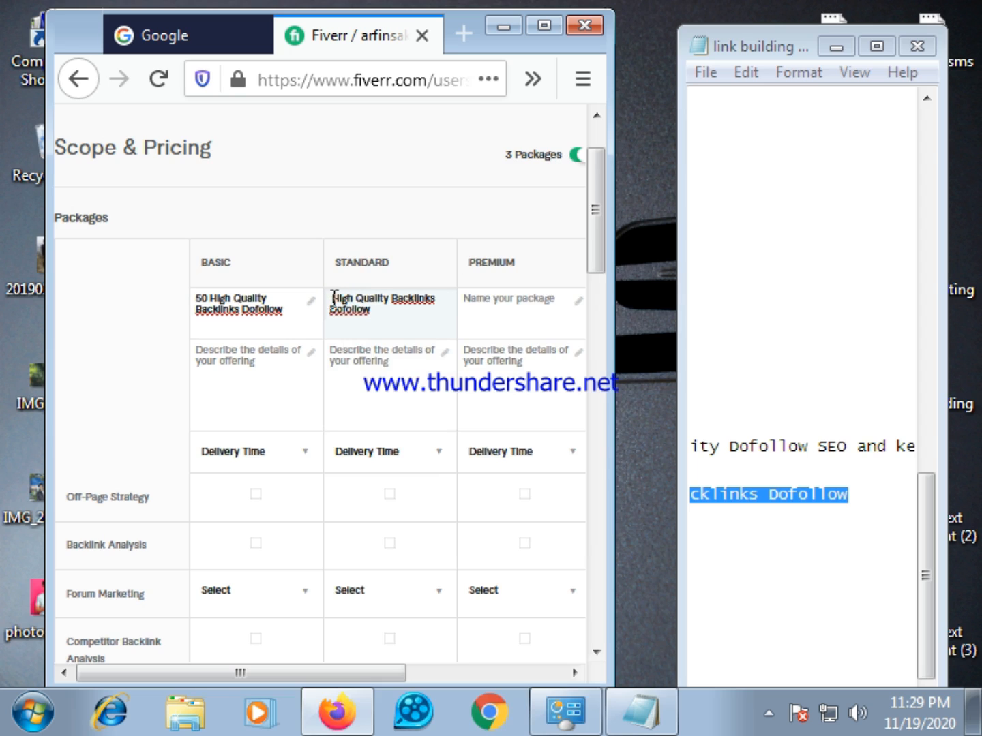
type("100")
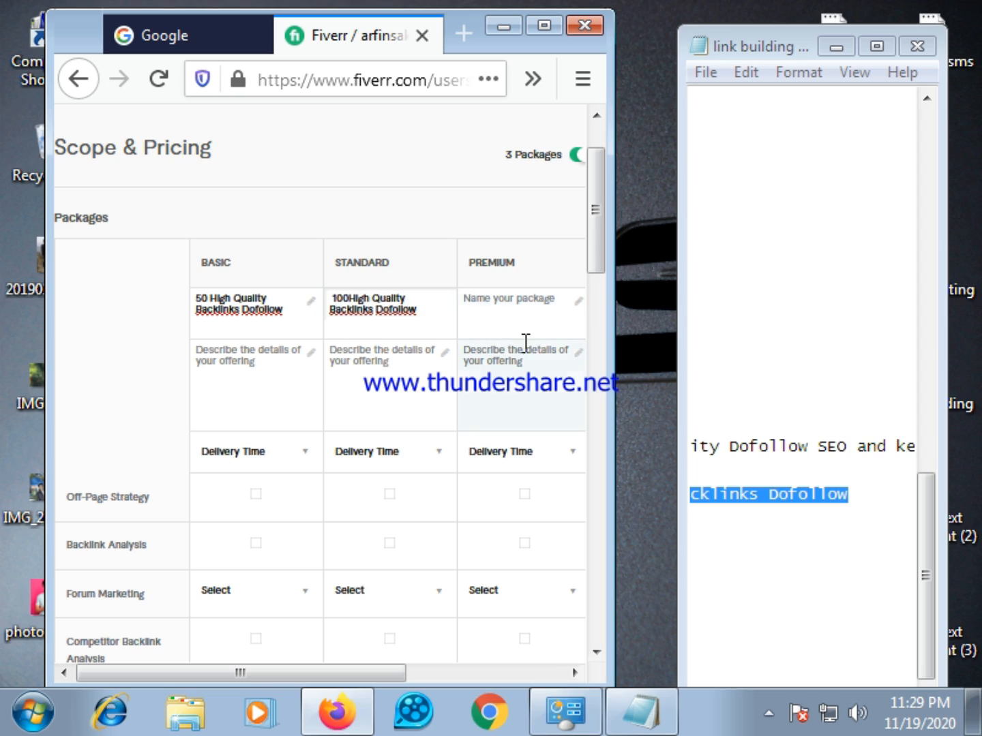
key("BackSpace")
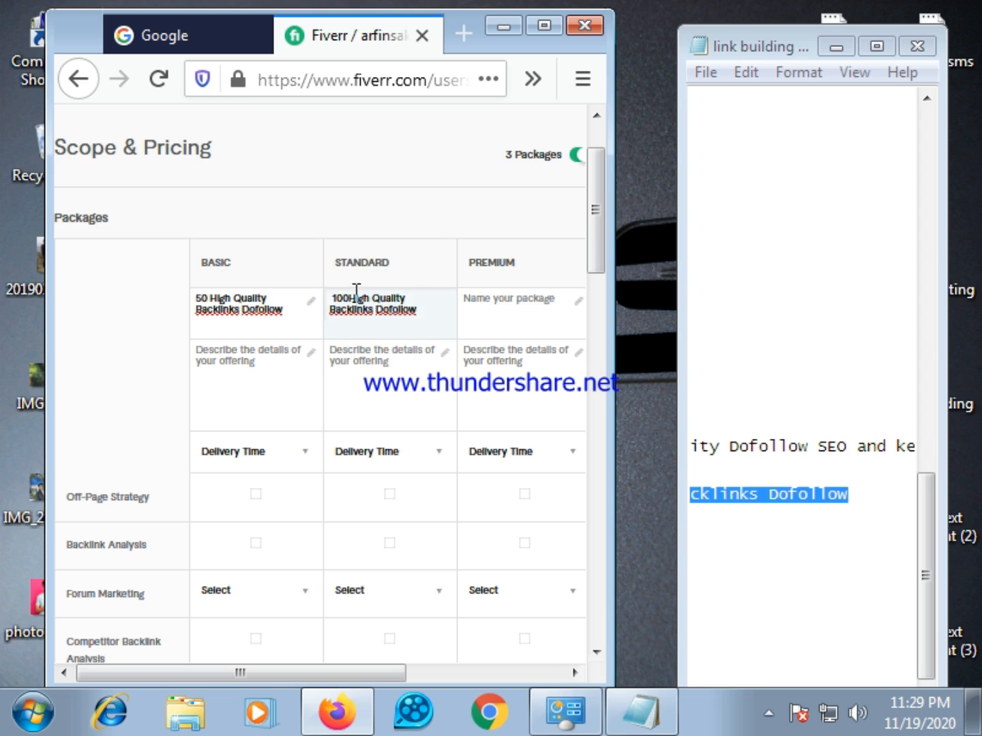
key("BackSpace")
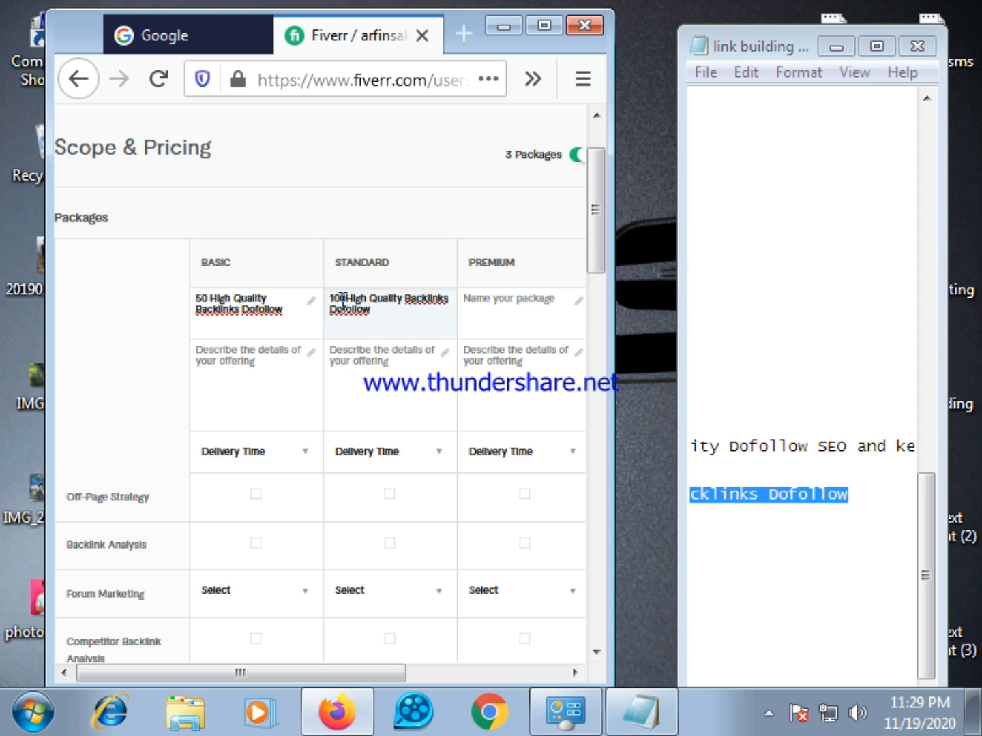
left_click(345, 295)
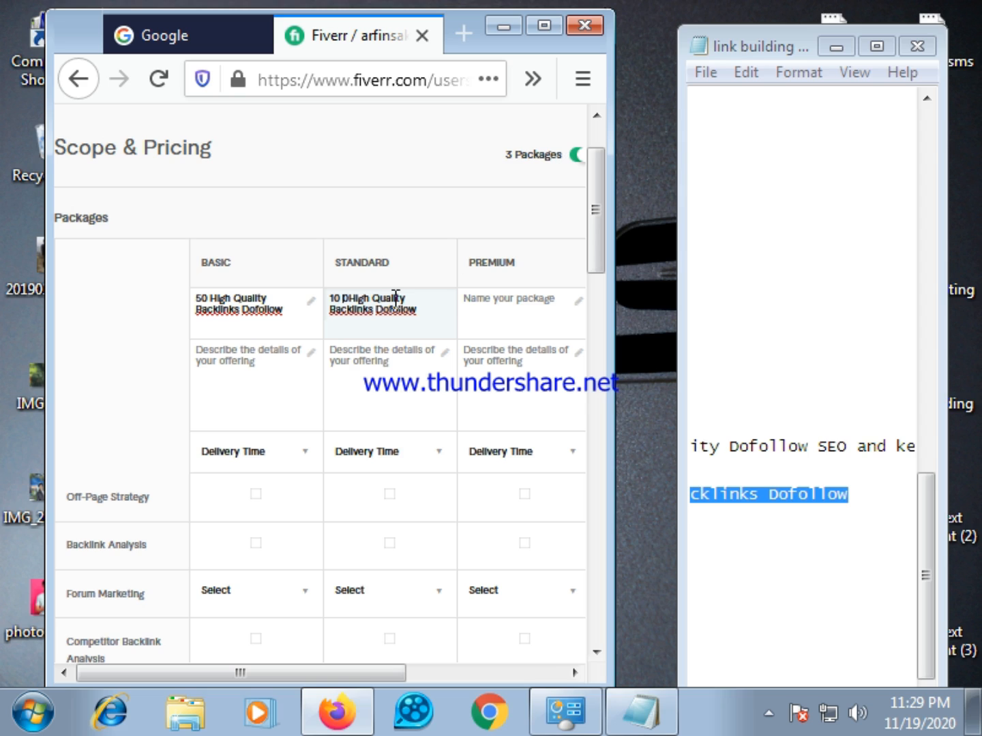
key("BackSpace")
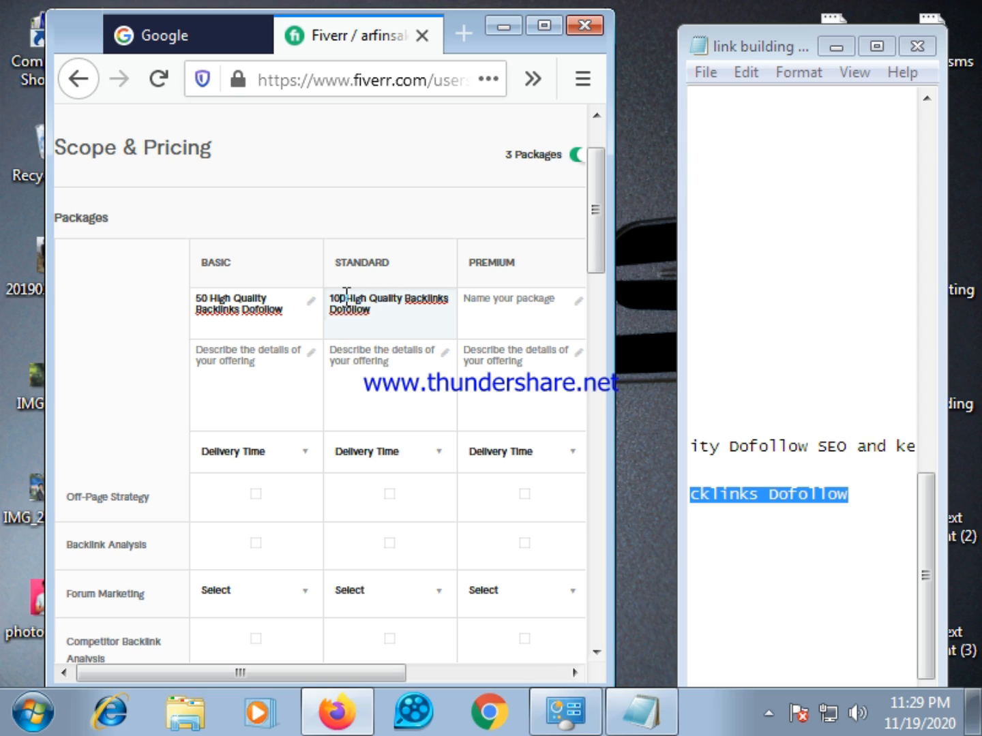
left_click(347, 295)
key("BackSpace")
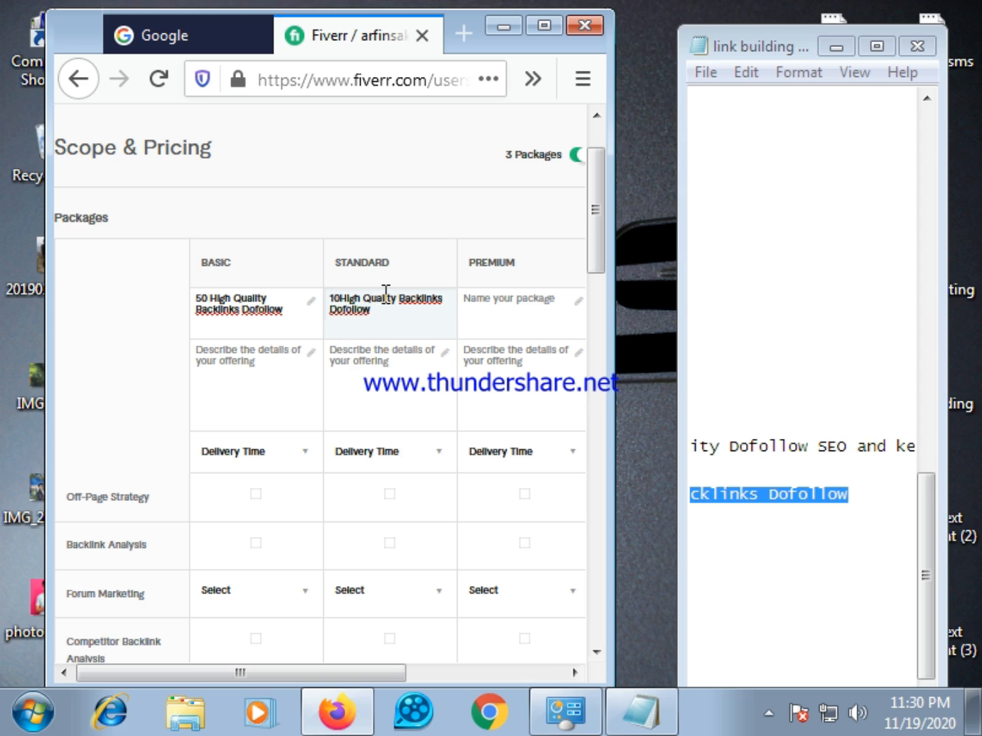
type("0")
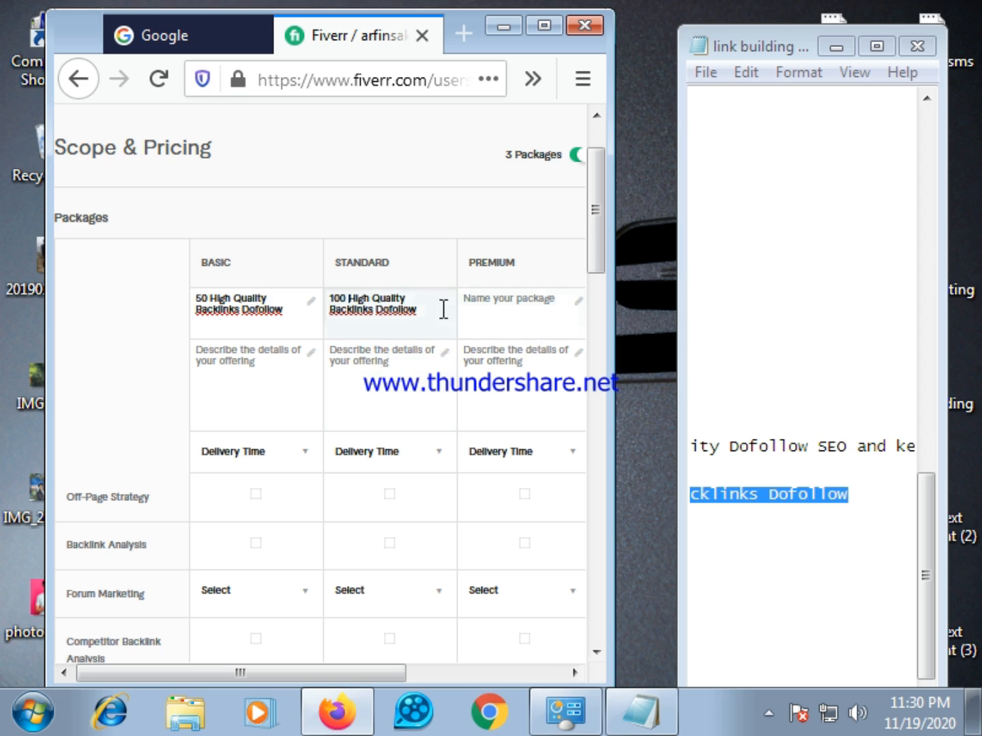
Step: Name the Premium package "150 High Quality Backlinks Dofollow", fixing the extra space and the cut-off last word
left_click(482, 309)
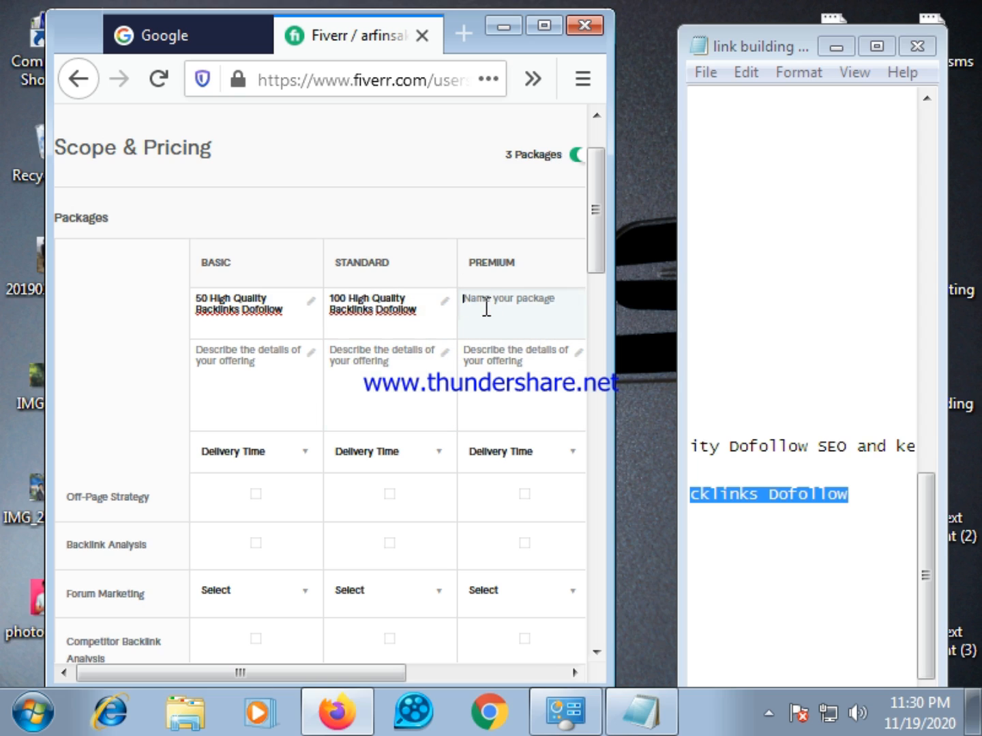
type("150")
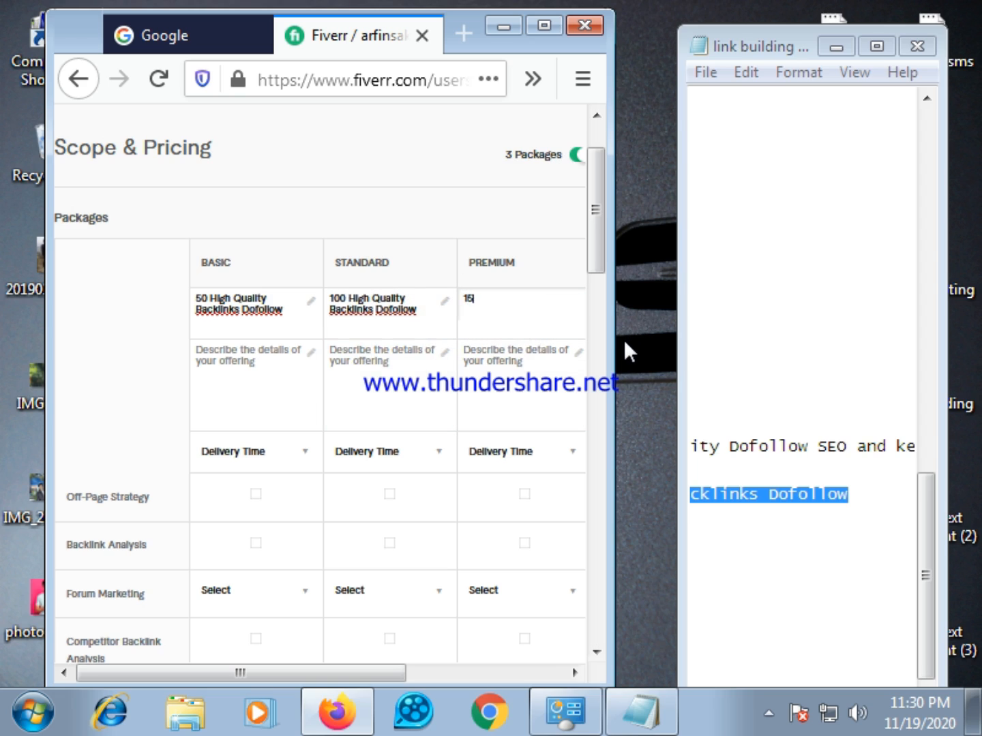
right_click(498, 298)
left_click(562, 404)
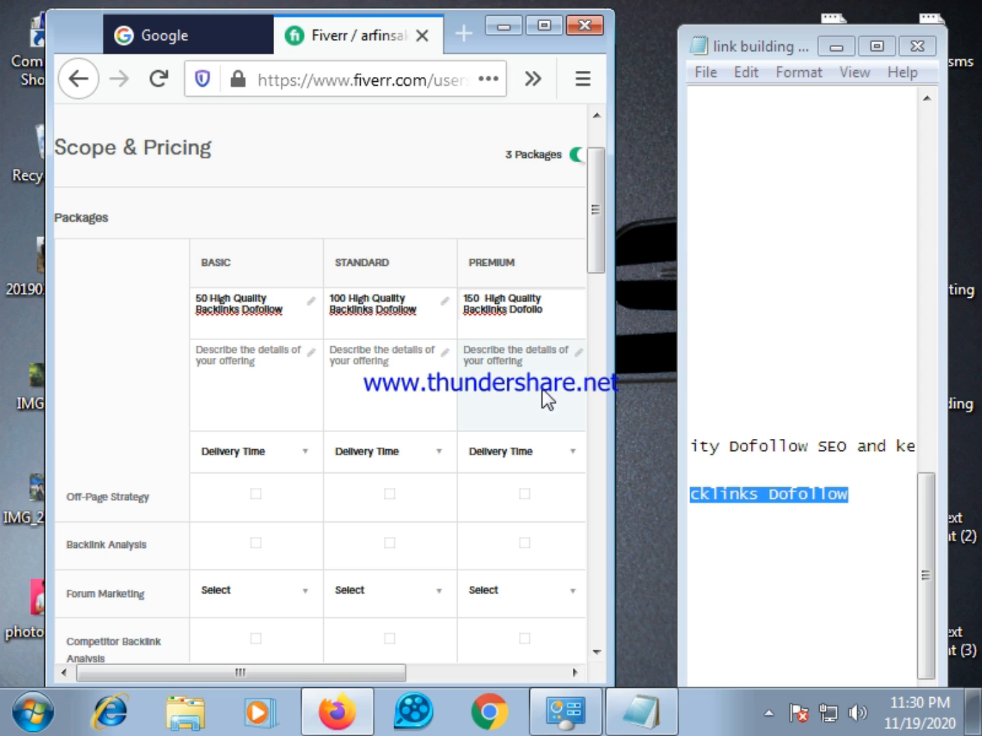
left_click(484, 298)
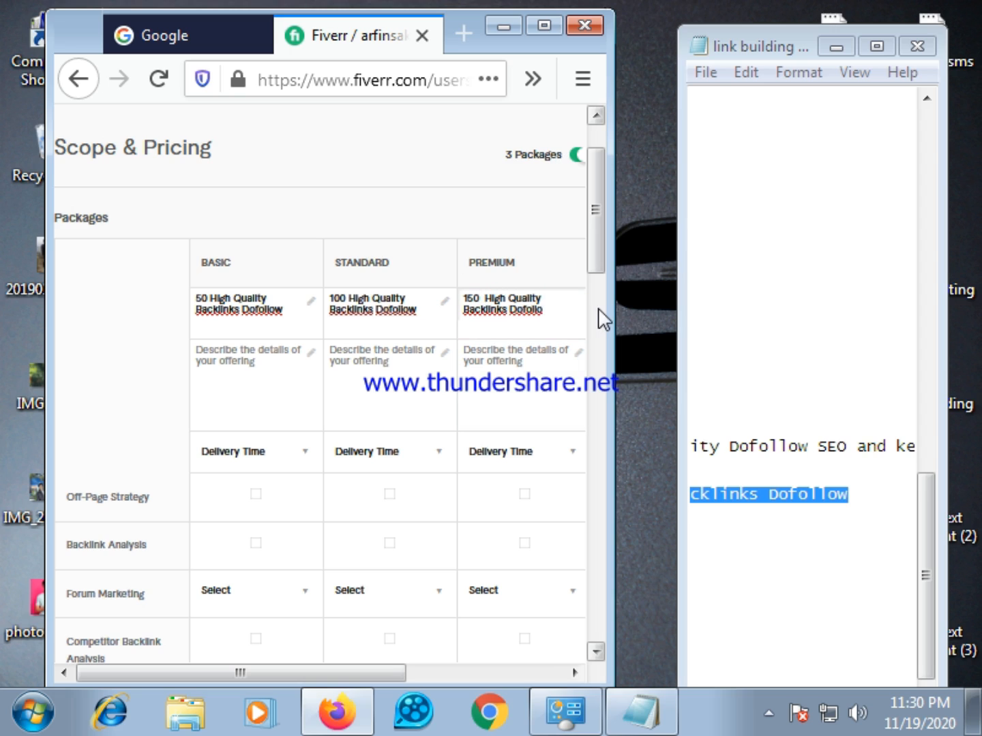
key("BackSpace")
left_click(552, 314)
type("l")
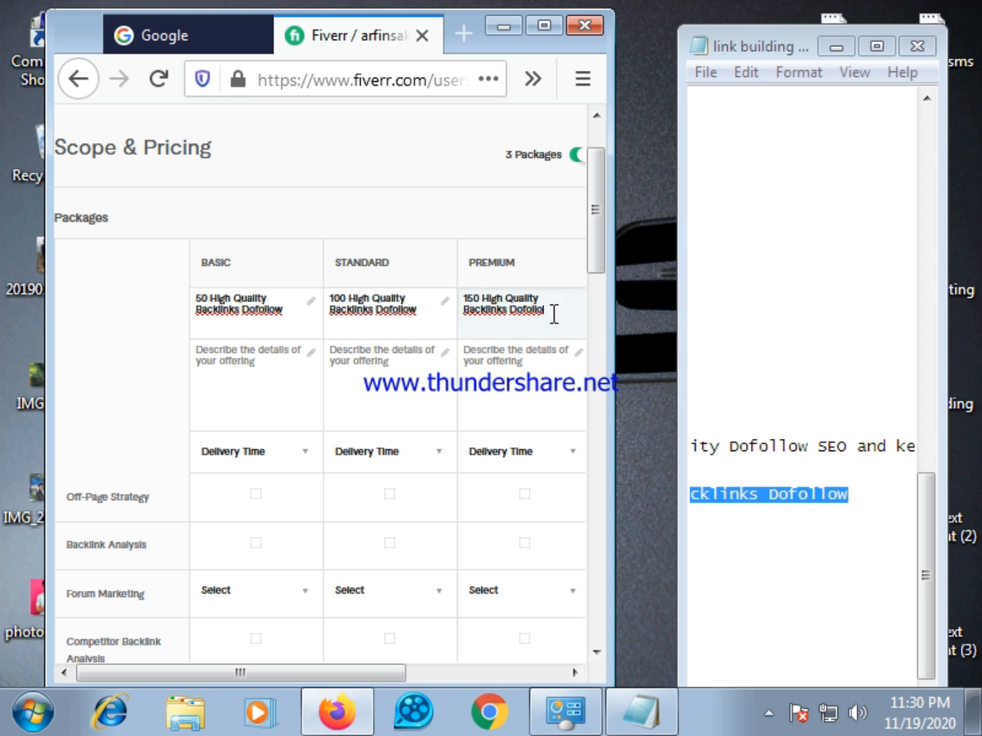
key("BackSpace")
type("w")
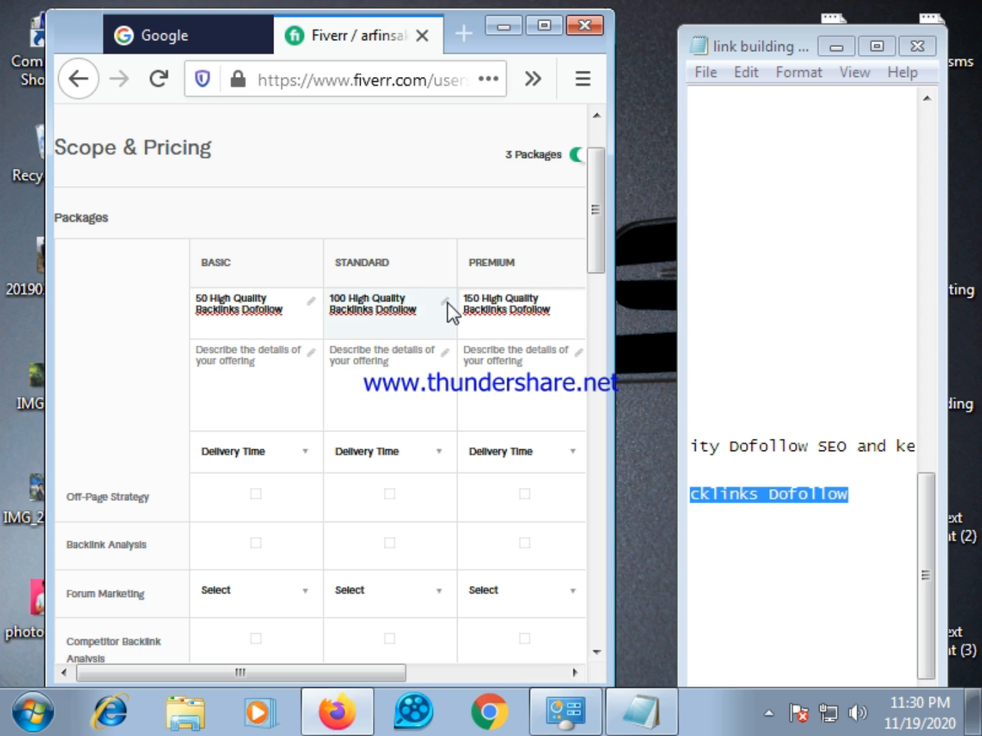
Step: Change the number in the Premium package name to 160
key("BackSpace")
key("BackSpace")
key("BackSpace")
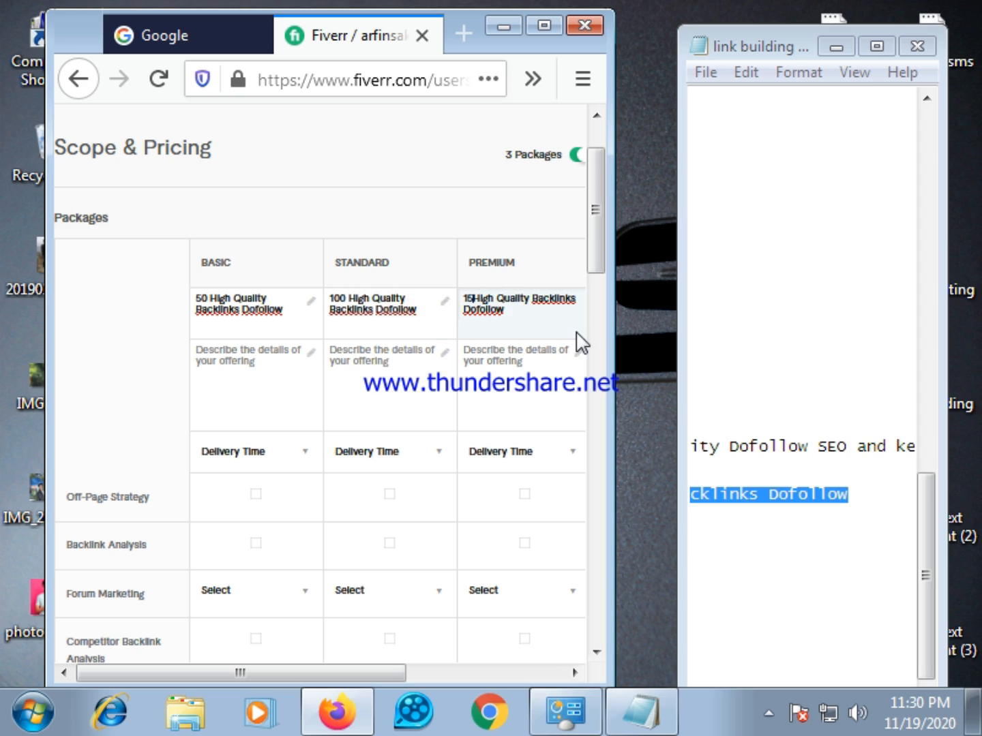
type("60")
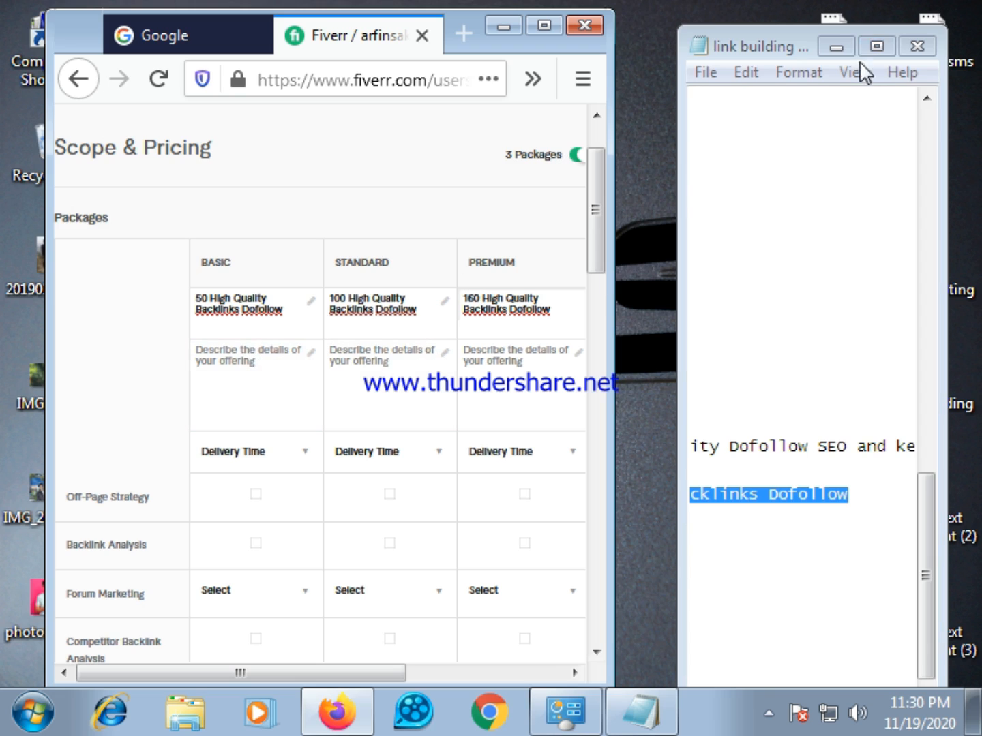
Step: In the link building note, copy the line "High Domain Authority Dofollow SEO and keyword settings Backlinks 100% Manual Link Building"
left_click(885, 41)
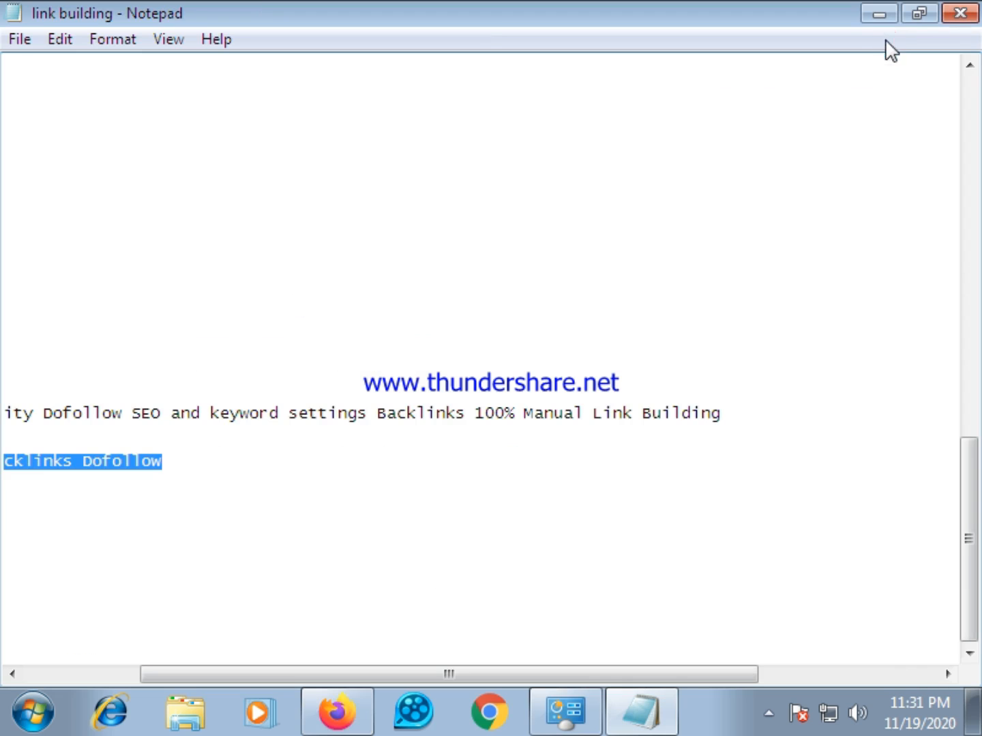
left_click_drag(412, 675, 121, 675)
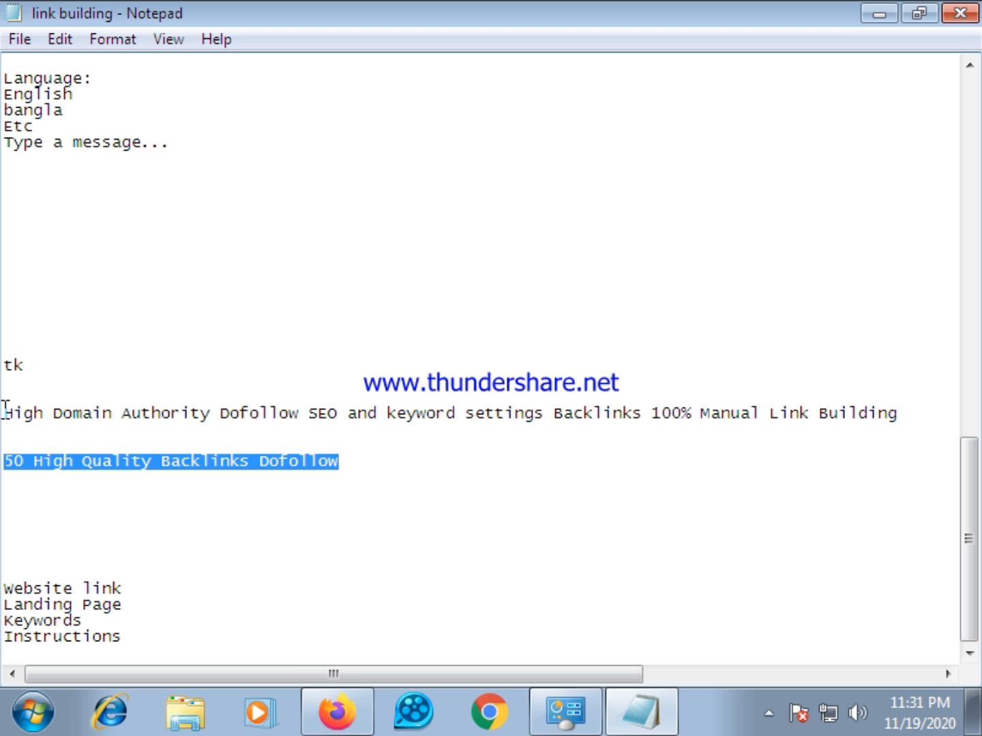
left_click_drag(6, 413, 797, 444)
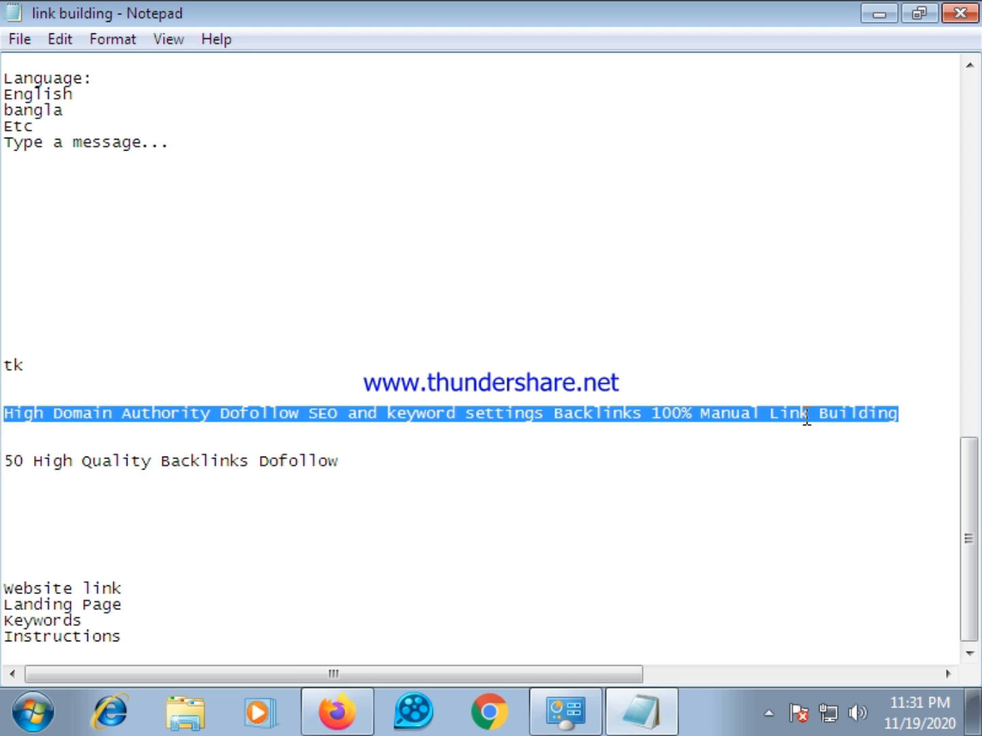
right_click(804, 420)
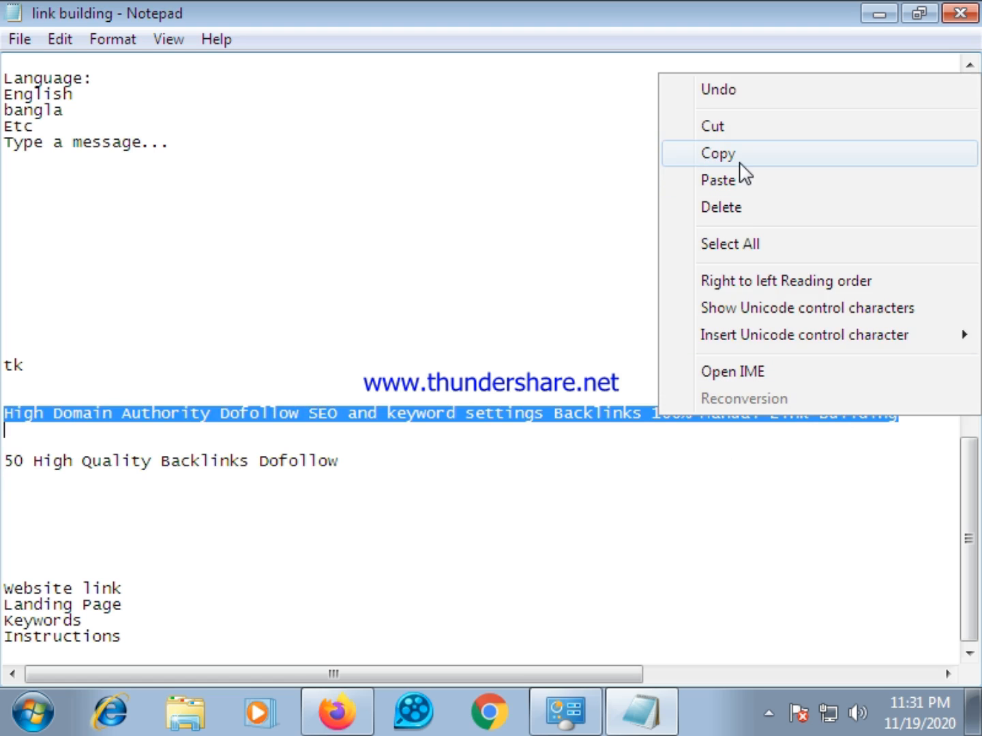
left_click(739, 163)
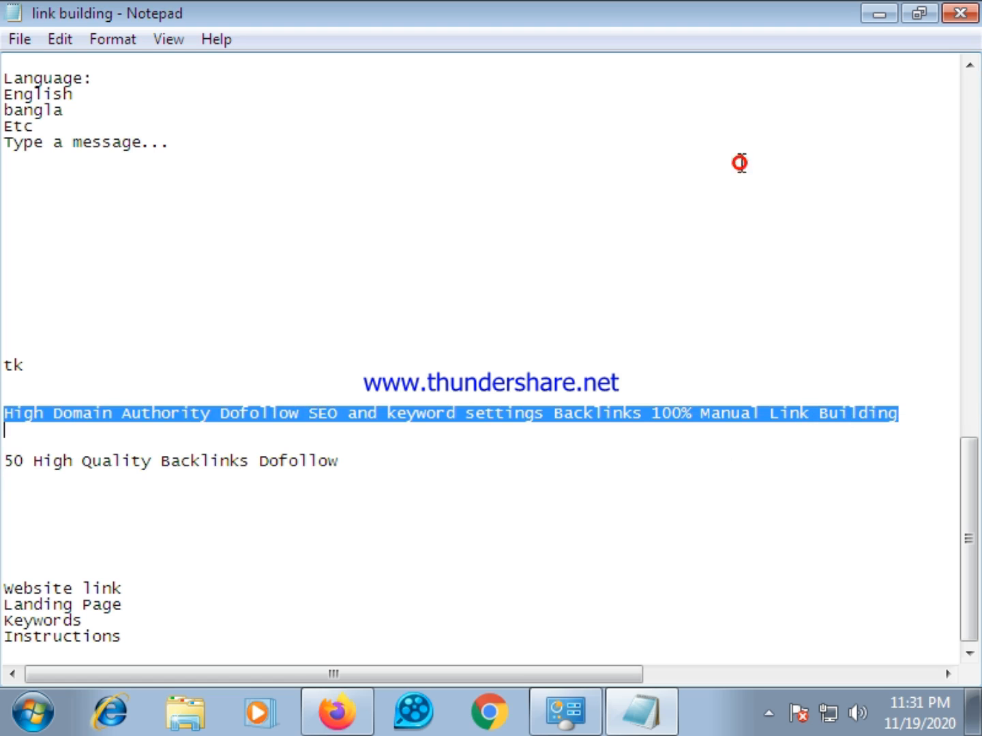
Step: Return to the pricing form and paste the copied line as the Basic package description, without the trailing line break
left_click(920, 13)
left_click(219, 367)
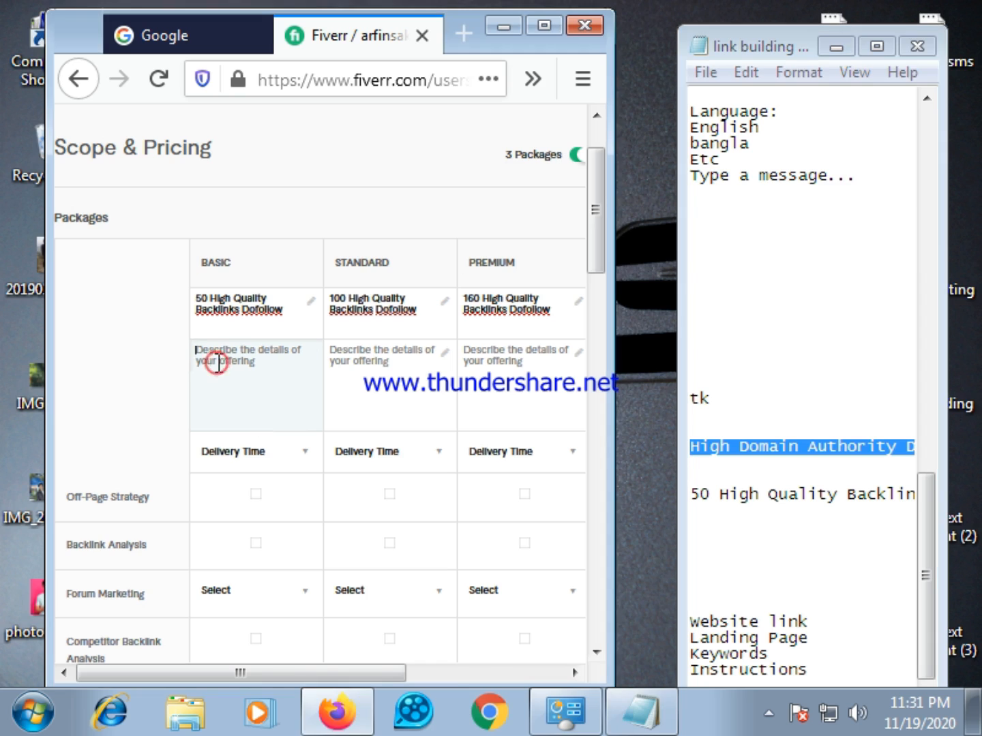
right_click(218, 365)
left_click(276, 471)
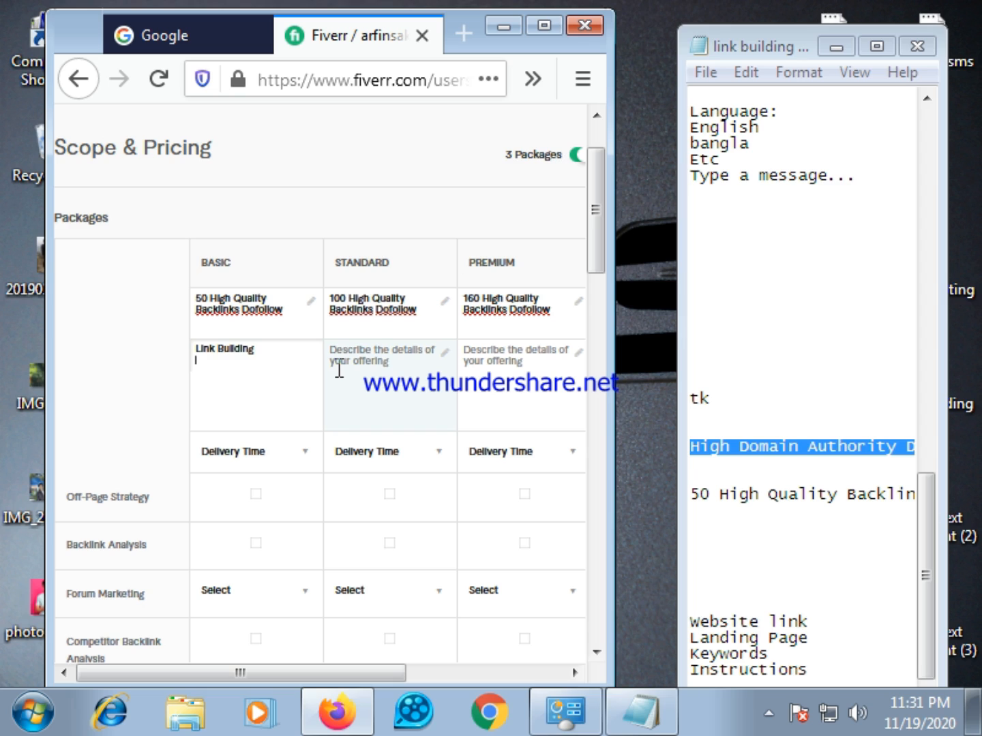
key("BackSpace")
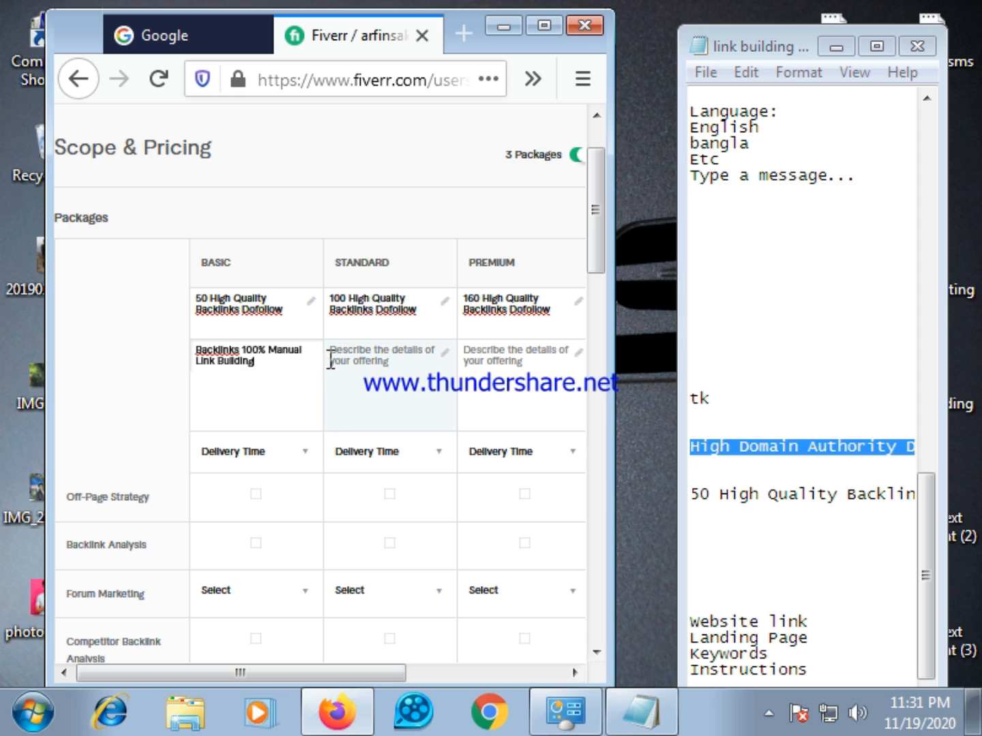
Step: Paste the same description into the Standard and Premium packages and remove the trailing line break from each
left_click(332, 356)
right_click(333, 356)
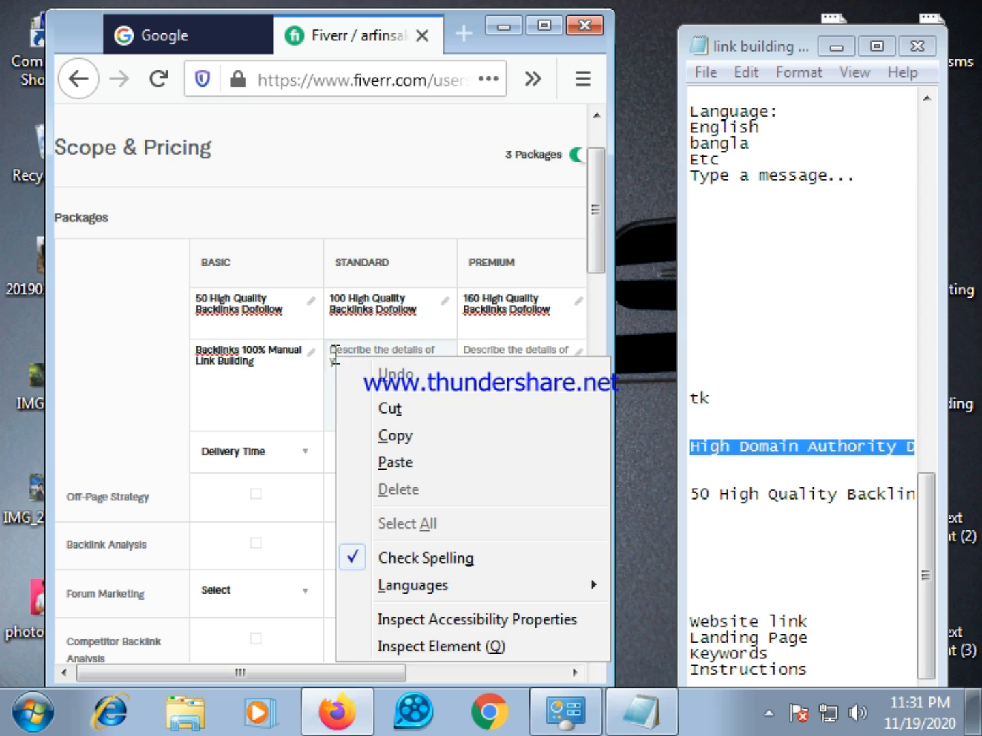
left_click(396, 463)
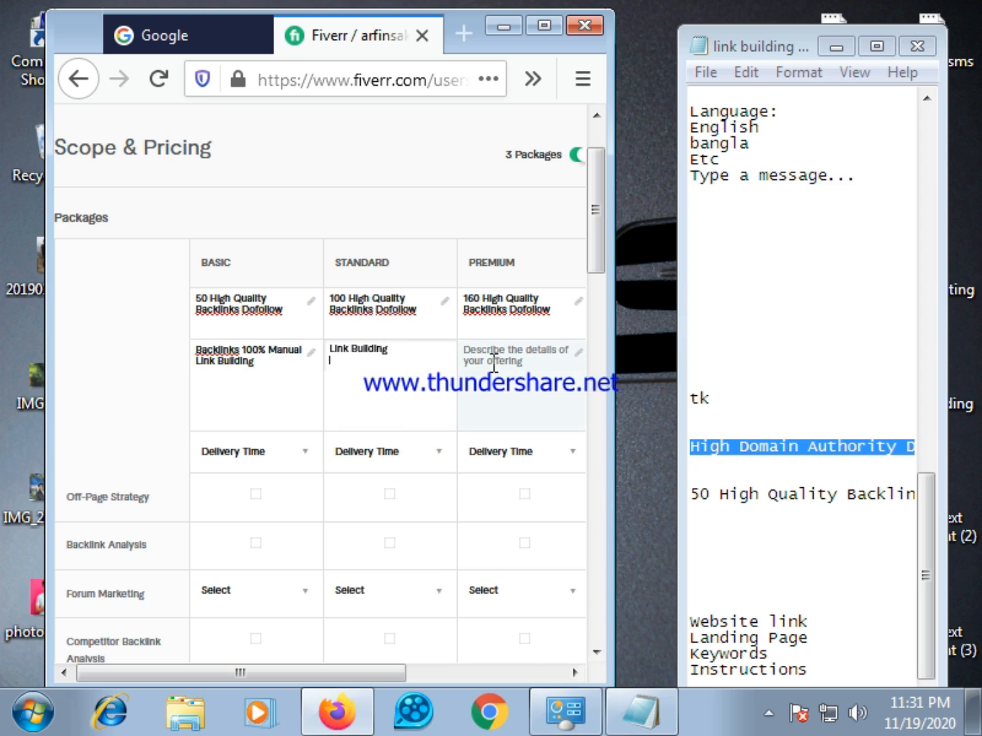
right_click(494, 365)
left_click(533, 472)
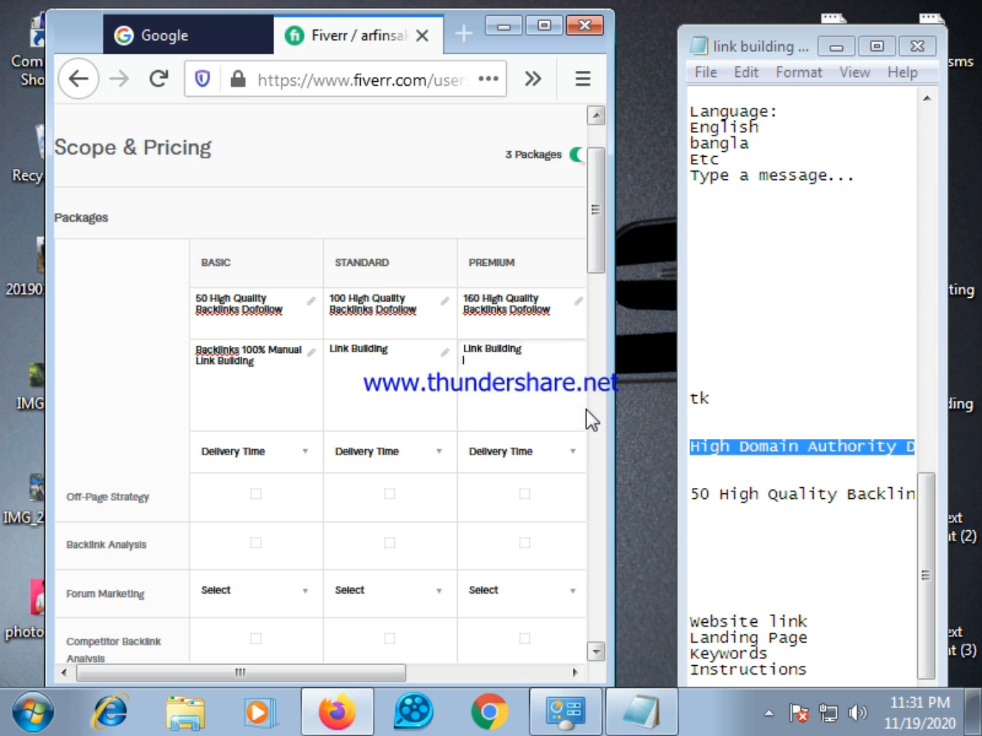
key("ctrl+z")
left_click(358, 373)
key("ctrl+z")
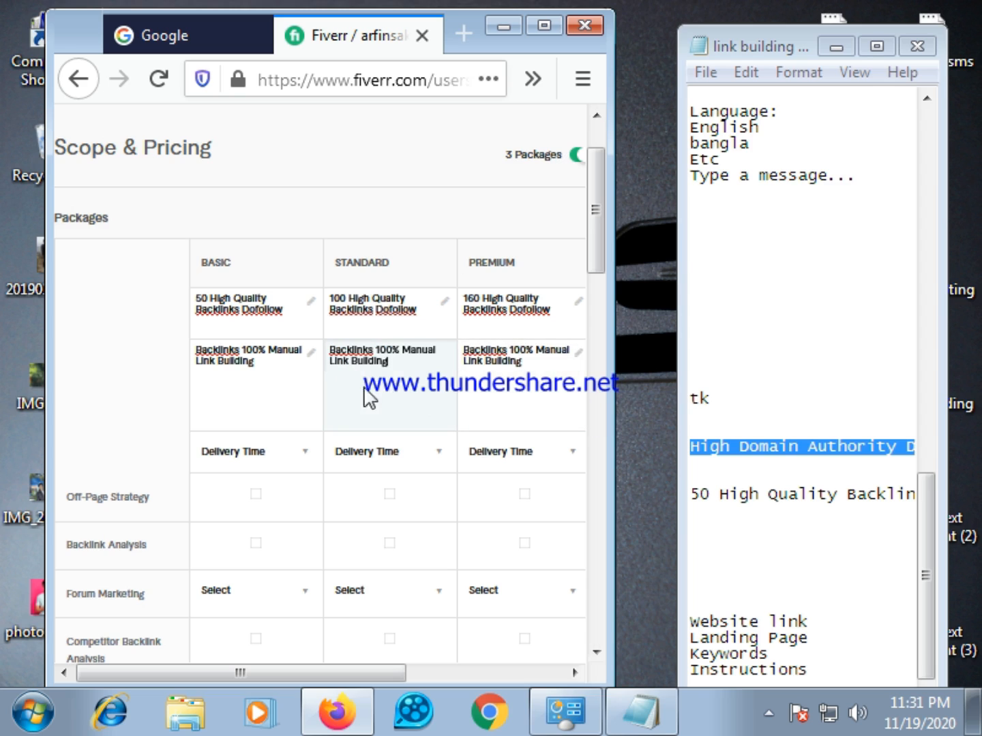
Step: Set the Basic package's delivery time to 3 Days Delivery
scroll(385, 402, "up", 2)
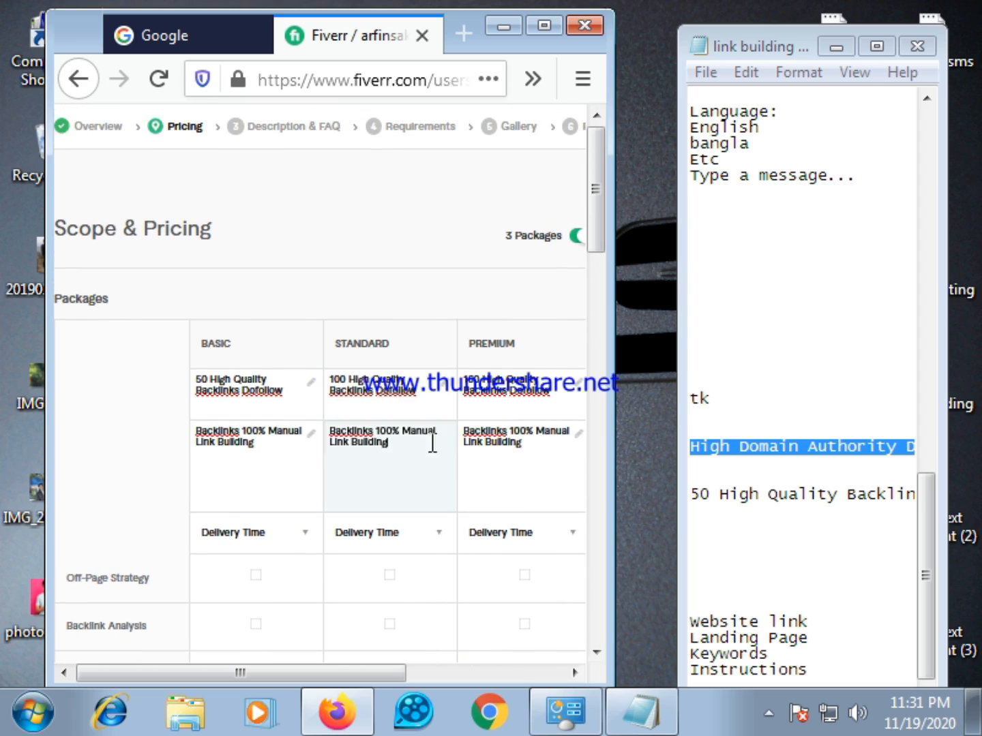
scroll(507, 477, "down", 2)
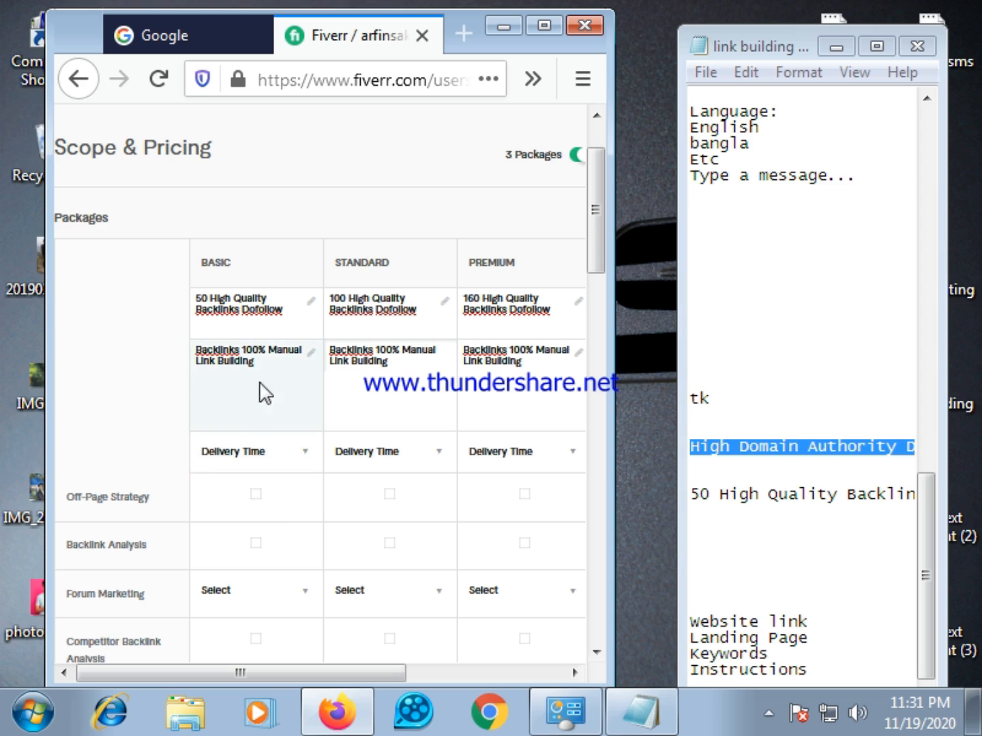
scroll(286, 371, "down", 2)
left_click(304, 371)
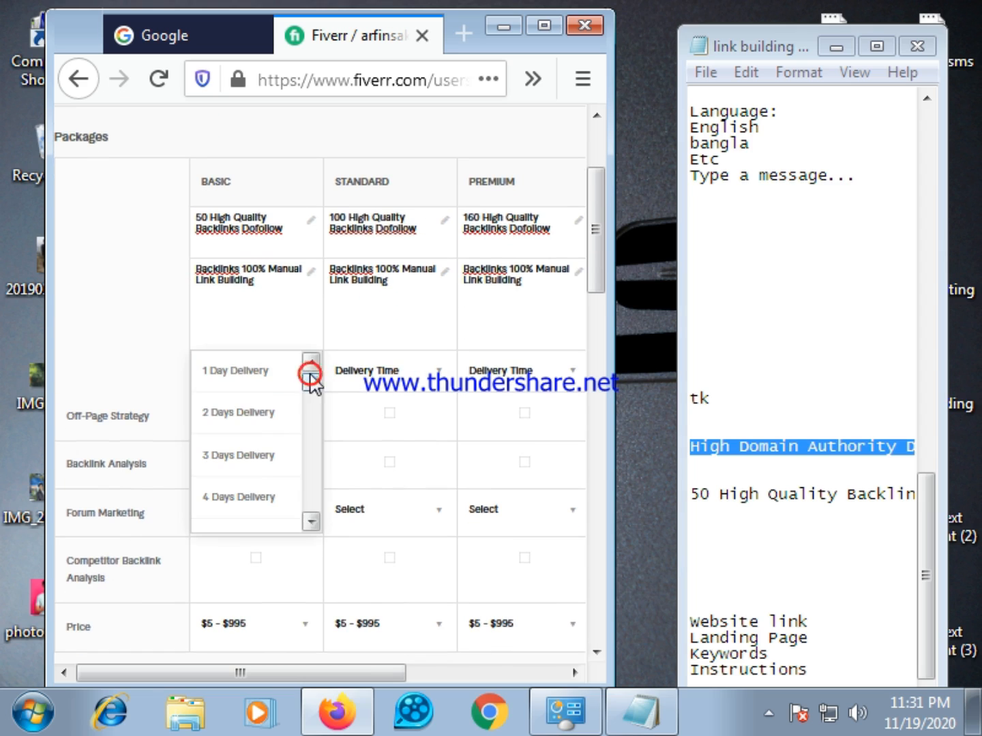
left_click(250, 470)
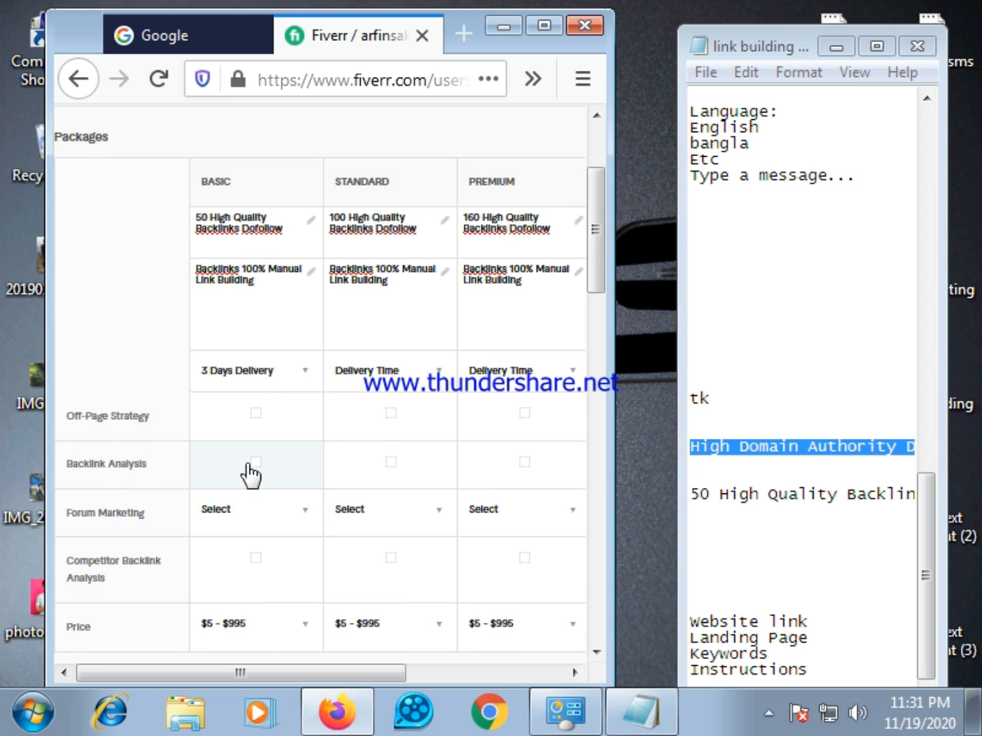
Step: Set the delivery time to 5 Days Delivery for the Standard package and 7 Days Delivery for the Premium package
left_click(437, 371)
scroll(396, 501, "down", 1)
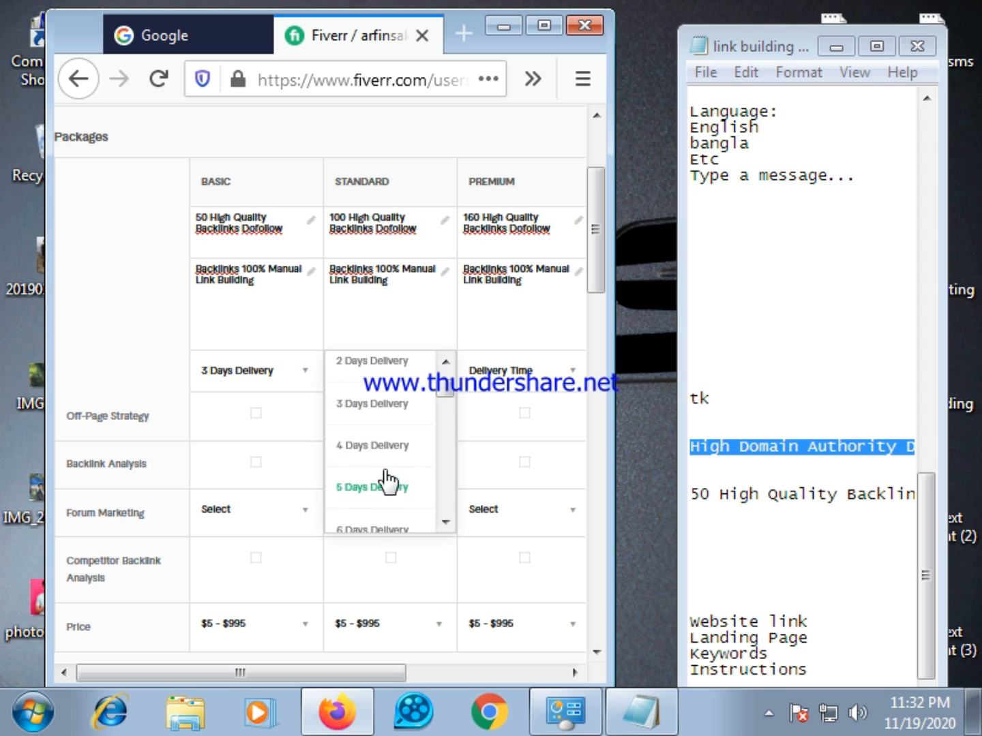
left_click(390, 487)
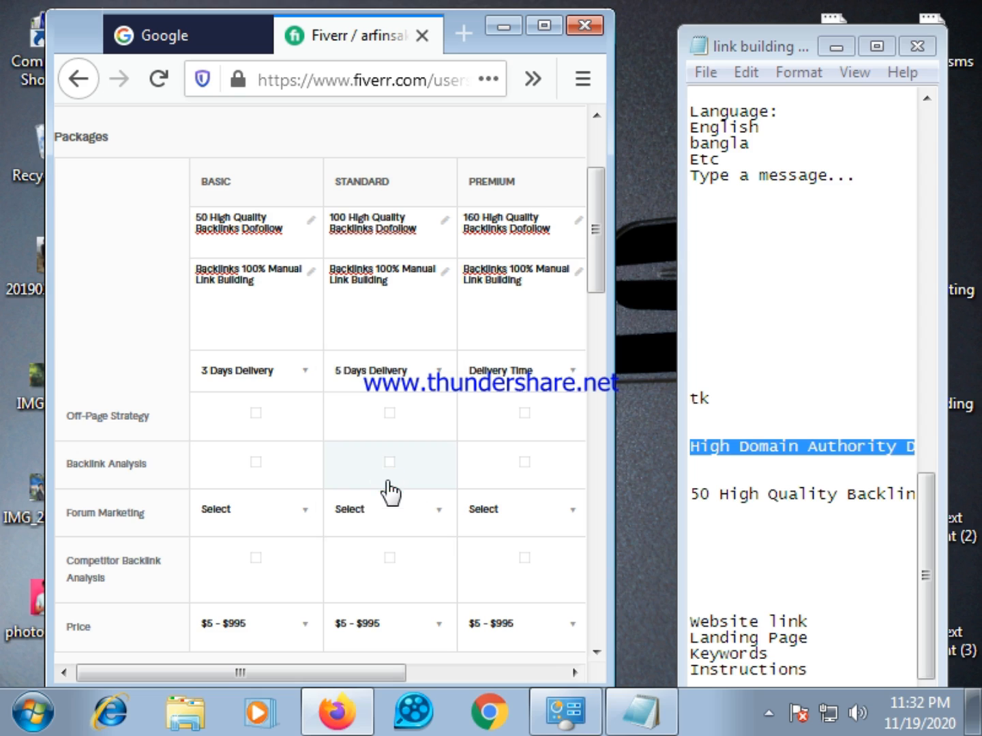
left_click(573, 371)
scroll(495, 484, "down", 1)
scroll(496, 498, "down", 1)
left_click(500, 521)
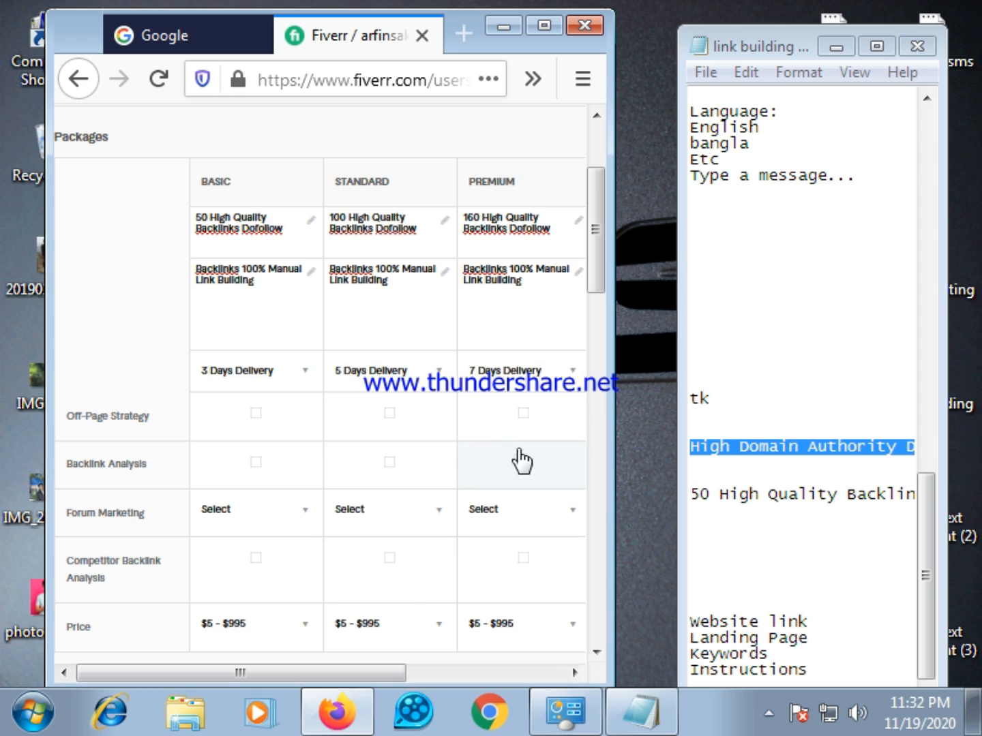
Step: Set the package prices to $10 for Basic, $20 for Standard and $30 for Premium
scroll(477, 461, "down", 2)
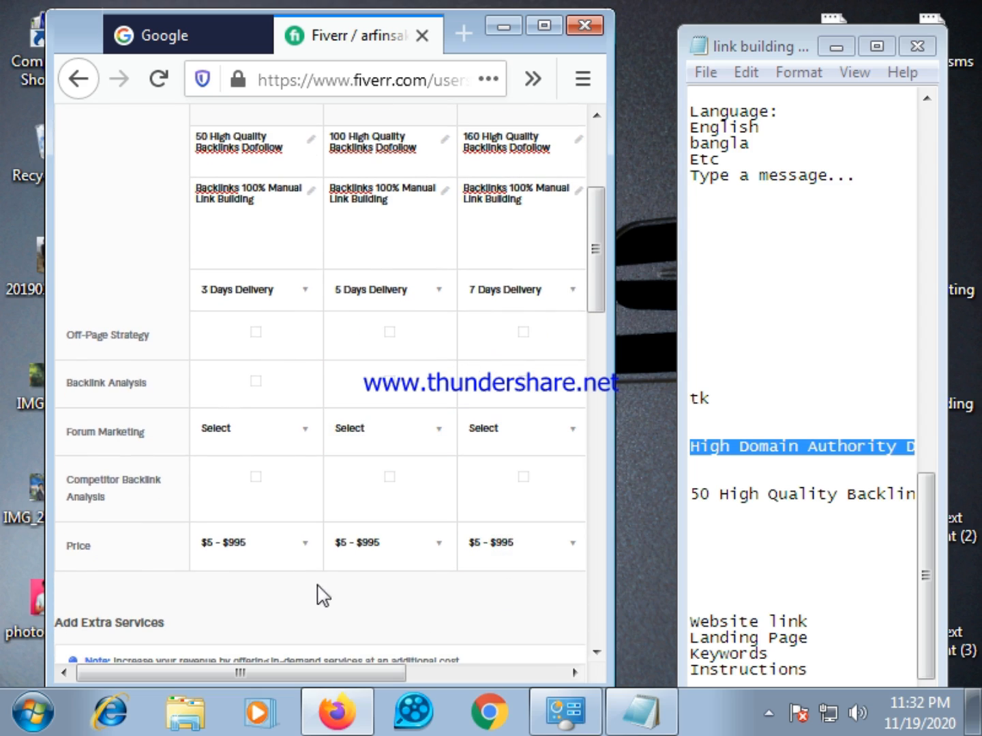
left_click(308, 551)
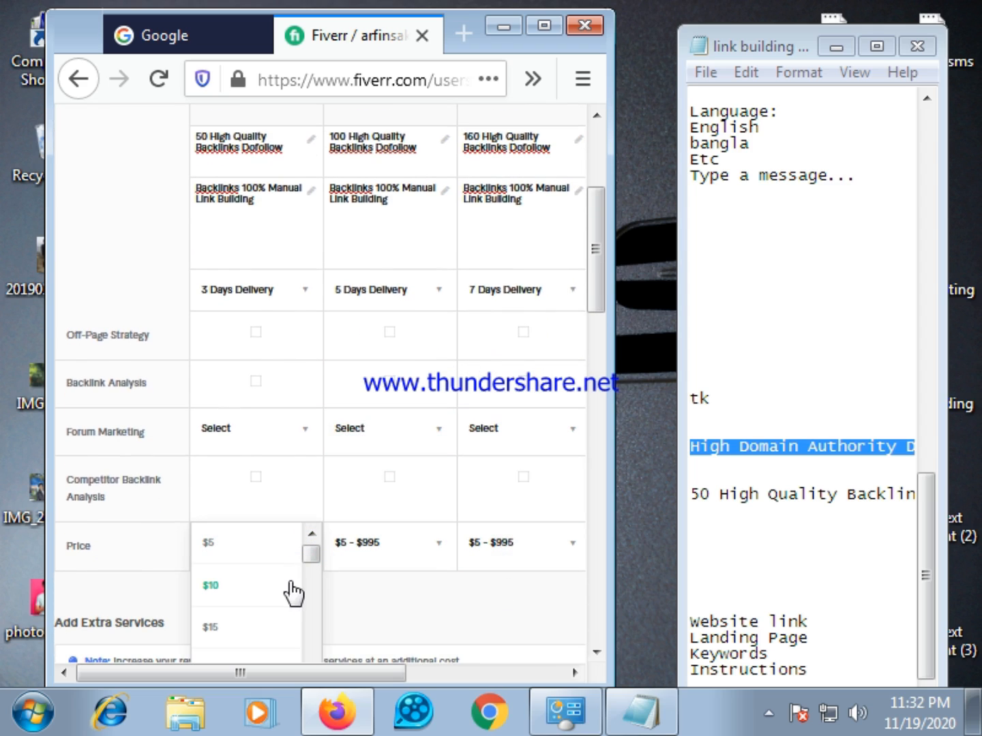
left_click(227, 580)
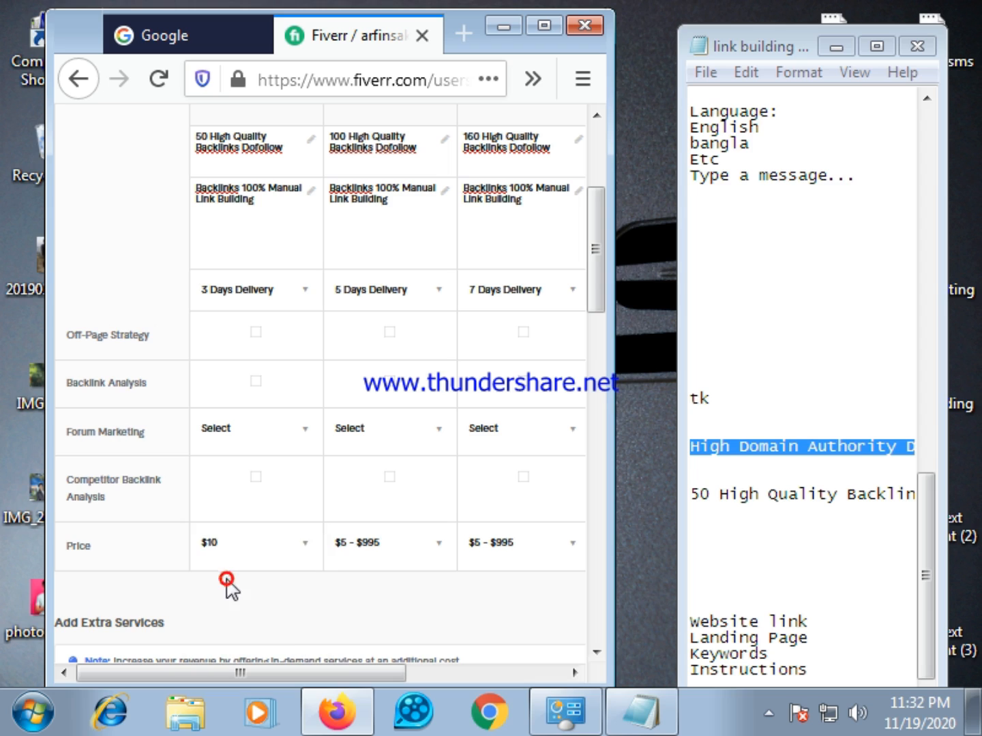
left_click(437, 554)
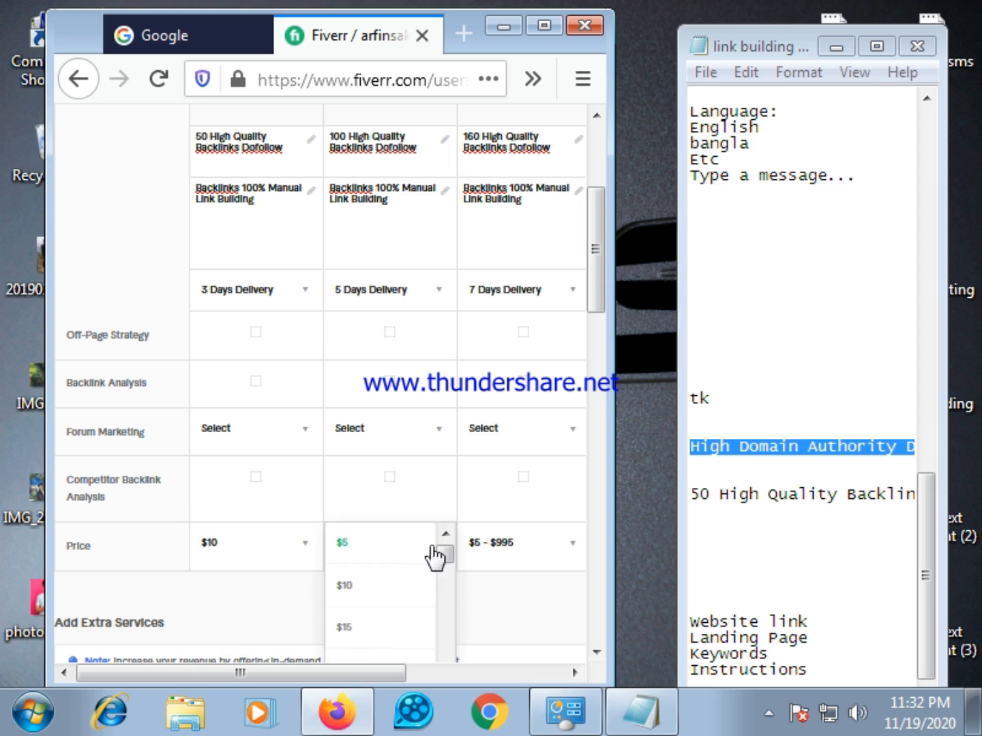
scroll(373, 641, "down", 1)
left_click(368, 622)
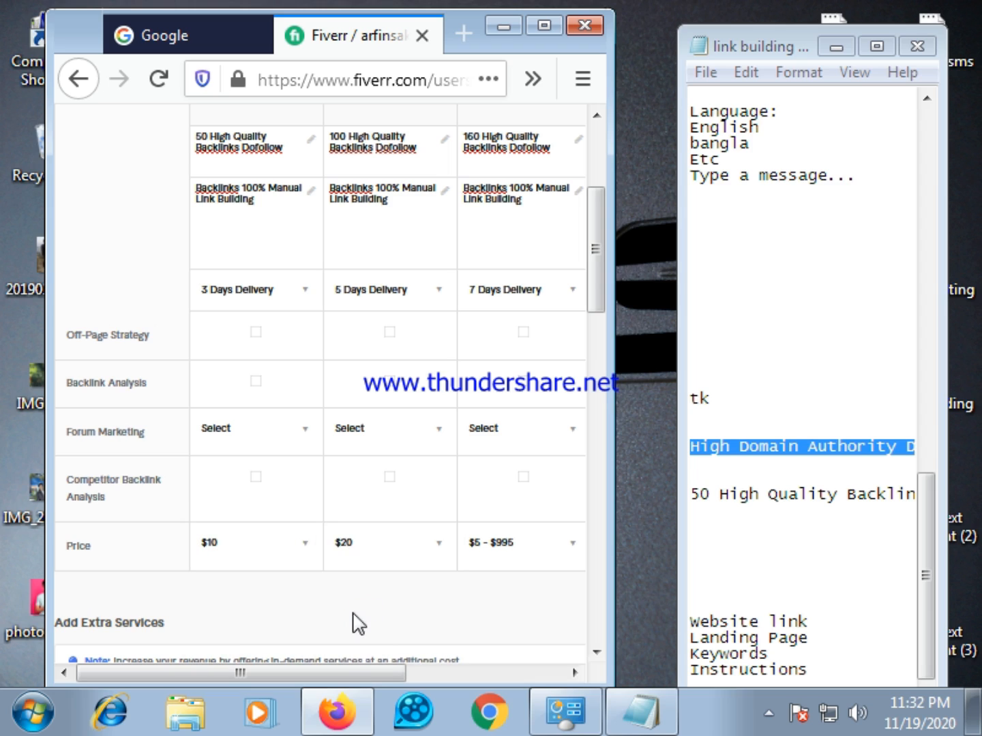
left_click(567, 553)
scroll(474, 634, "down", 1)
scroll(477, 634, "down", 2)
left_click(489, 649)
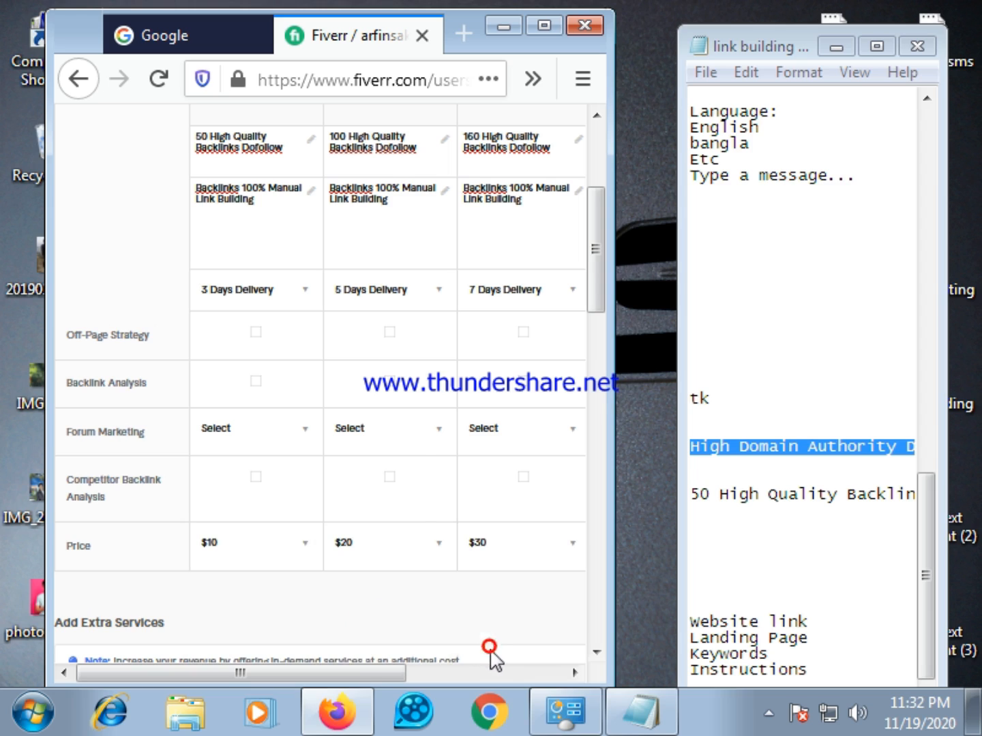
Step: Include Off-Page Strategy in all three packages, Backlink Analysis in Standard and Premium, and Competitor Backlink Analysis in Premium only
scroll(232, 556, "up", 2)
scroll(202, 565, "down", 2)
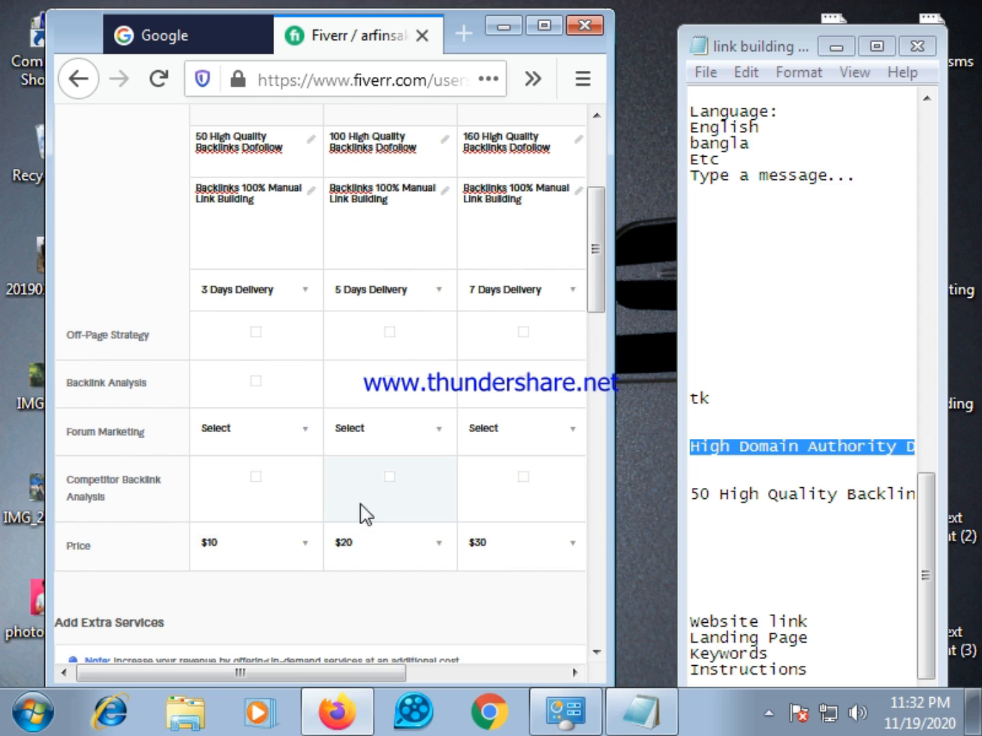
left_click(523, 477)
left_click(523, 381)
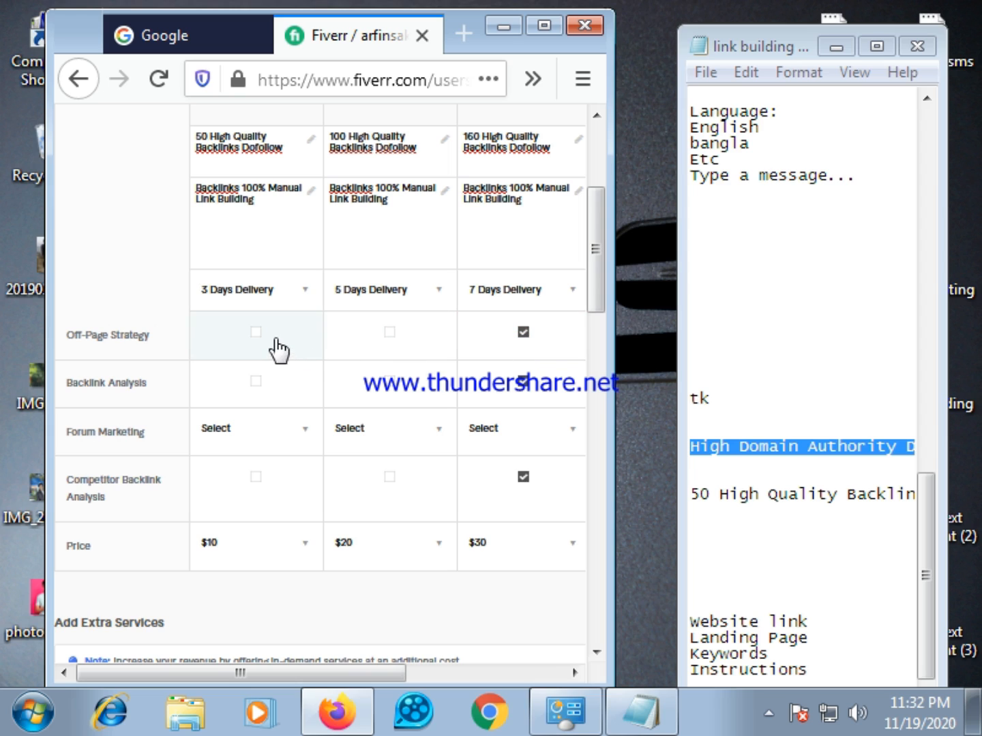
left_click(254, 330)
left_click(390, 331)
left_click(389, 382)
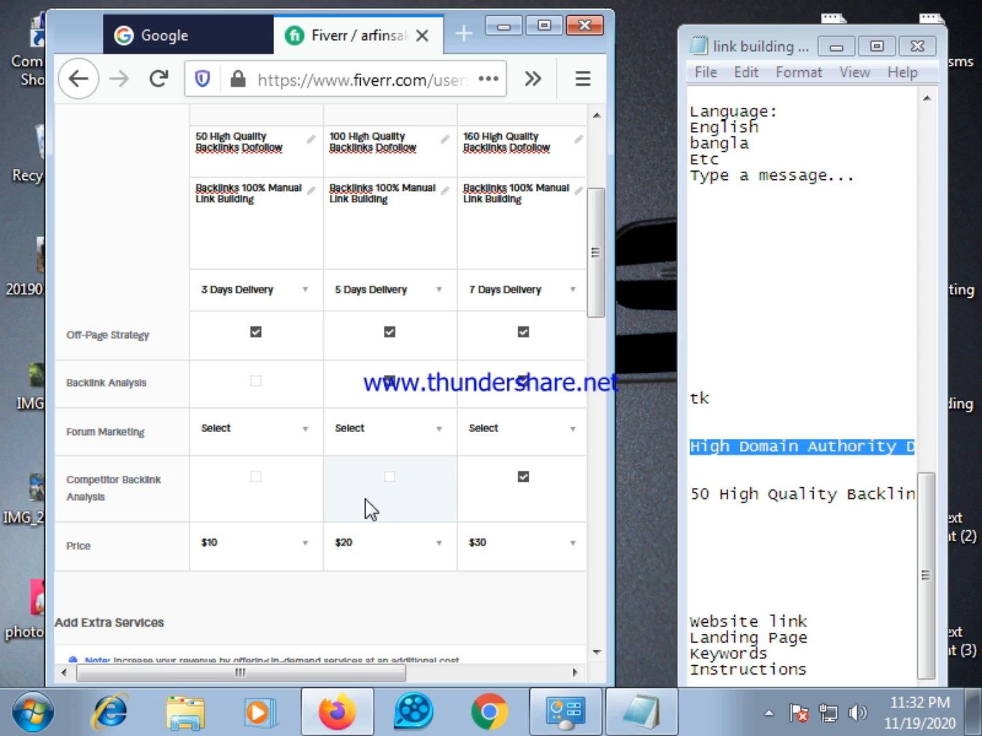
Step: Maximize the browser window and return to the packages table of the pricing form
scroll(368, 507, "up", 5)
scroll(378, 508, "down", 10)
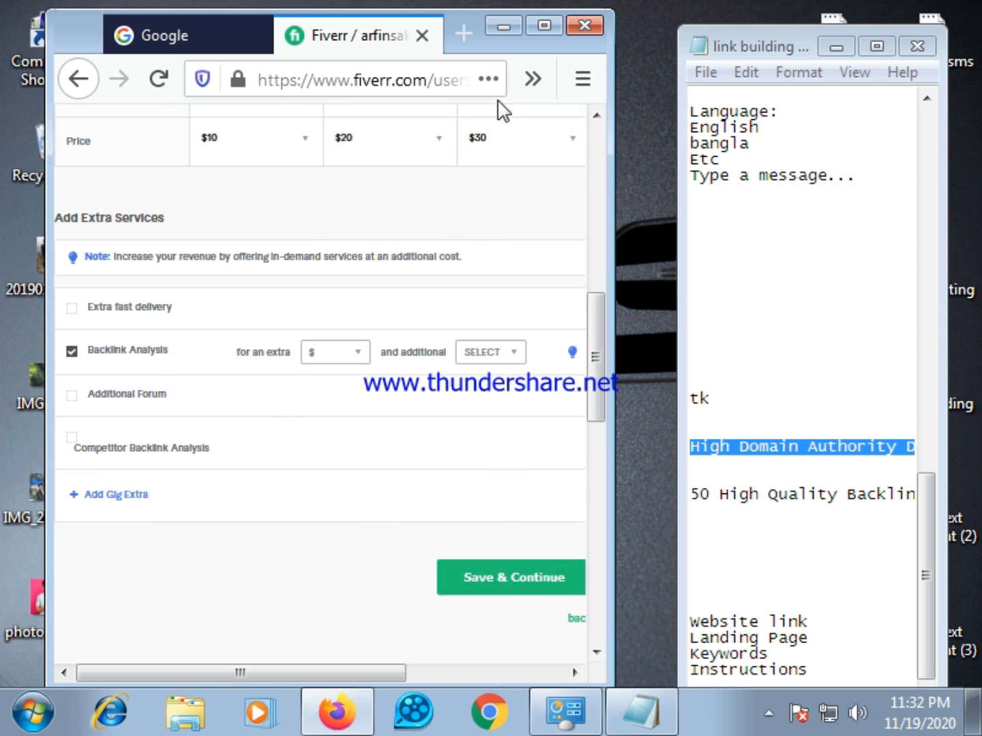
left_click(548, 18)
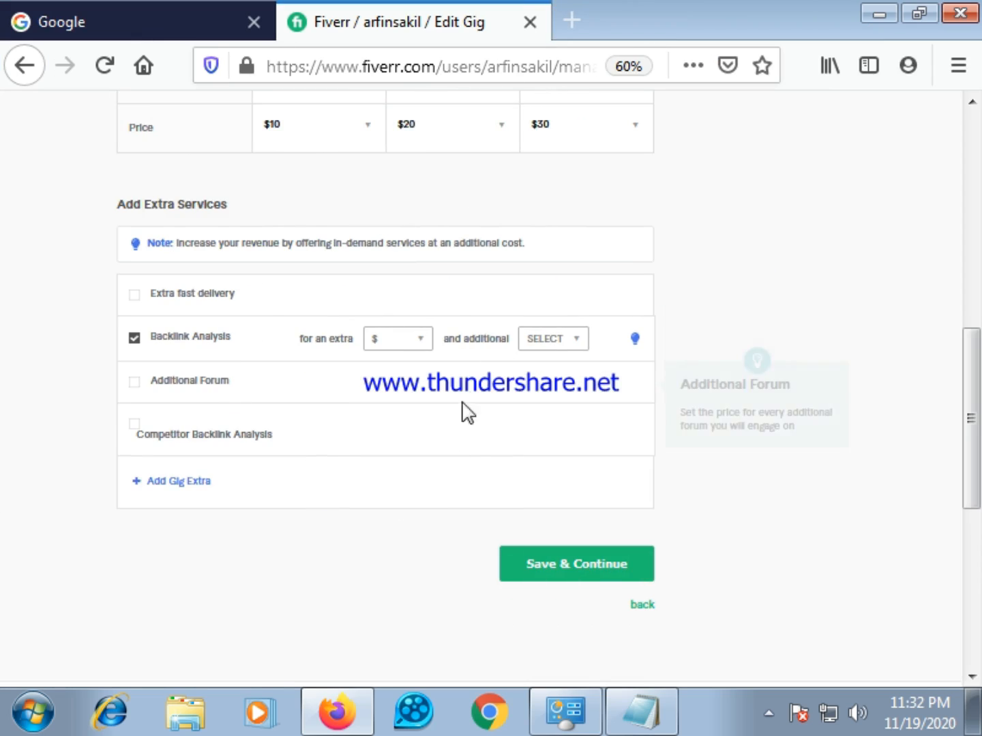
scroll(477, 429, "up", 6)
scroll(476, 422, "up", 4)
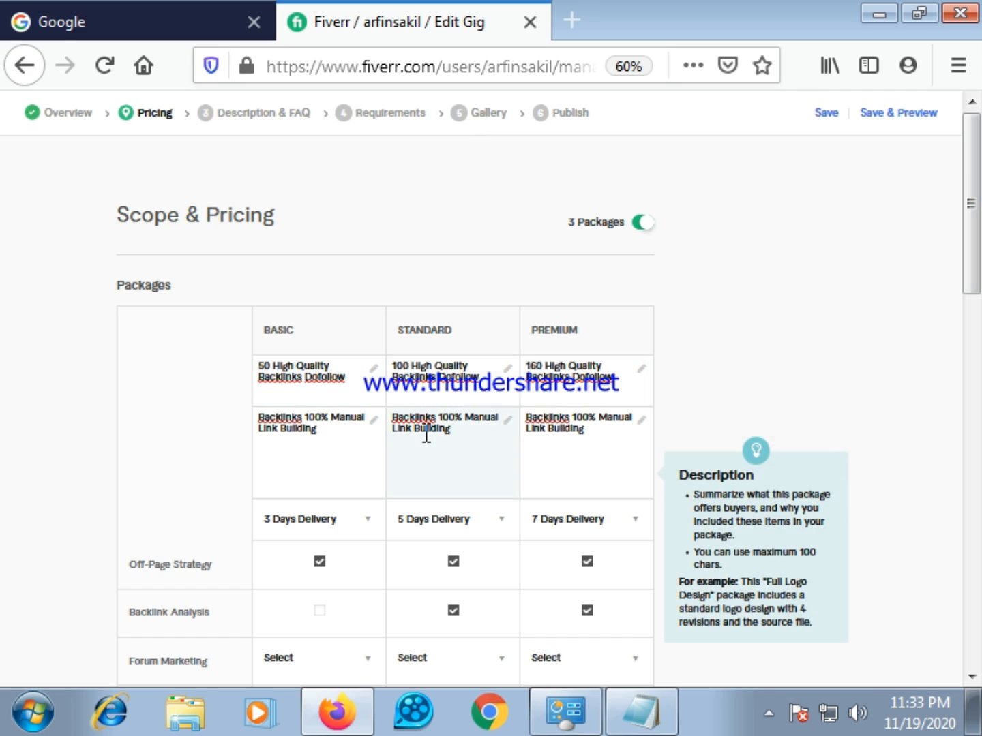
scroll(328, 449, "down", 3)
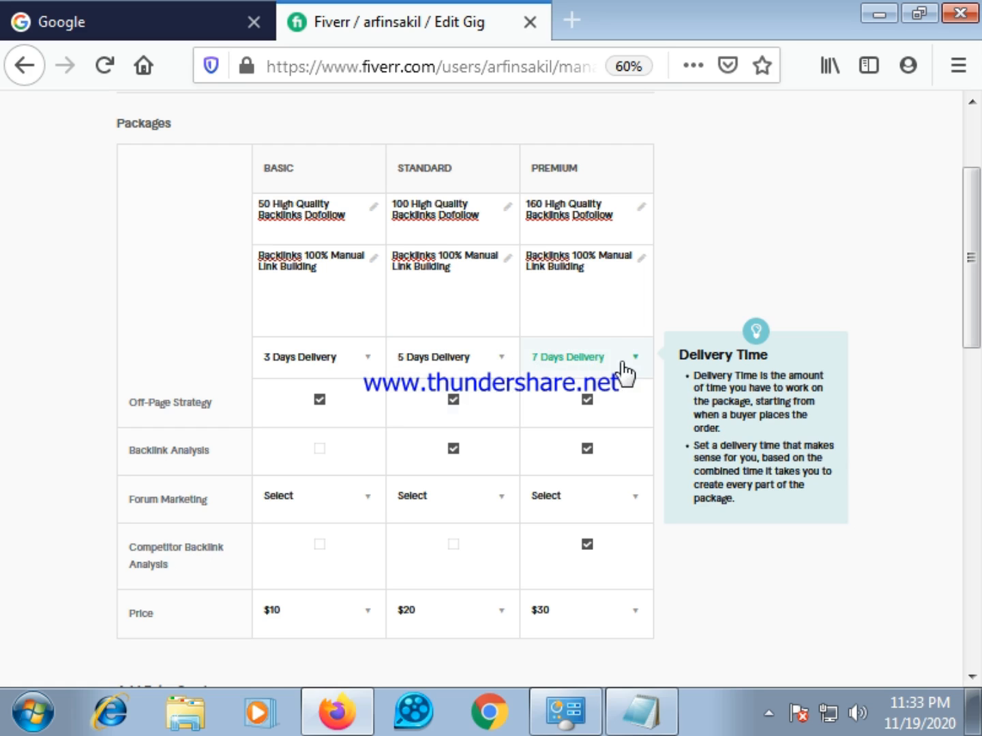
Step: Set Forum Marketing to 1 for the Basic package, 2 for Standard and 3 for Premium
left_click(372, 506)
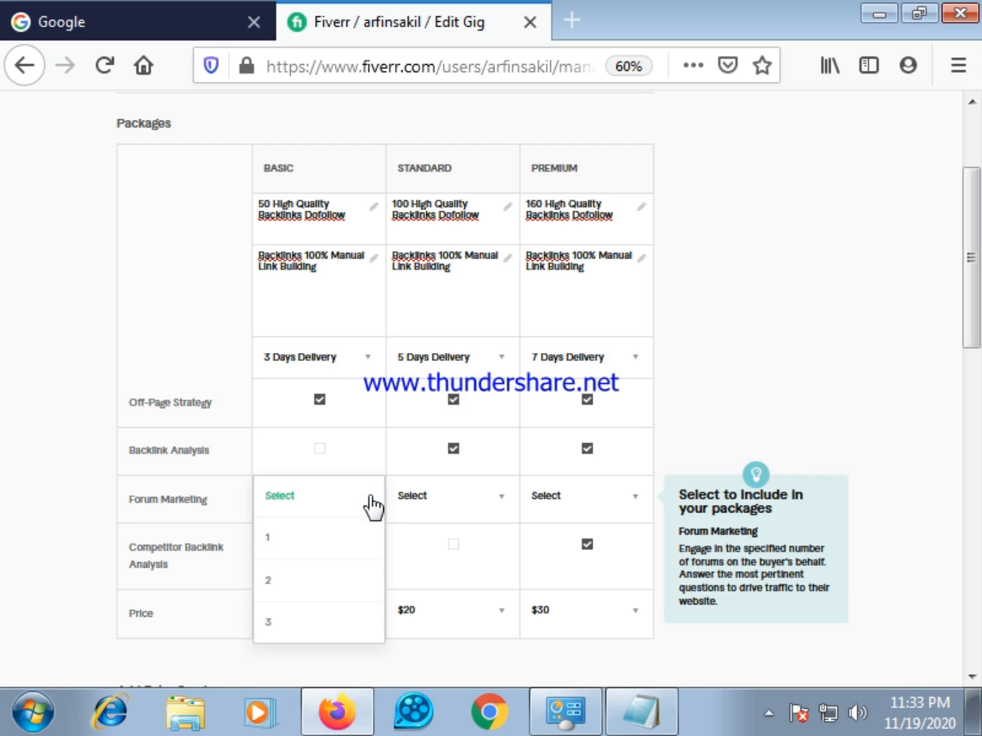
left_click(323, 553)
left_click(502, 499)
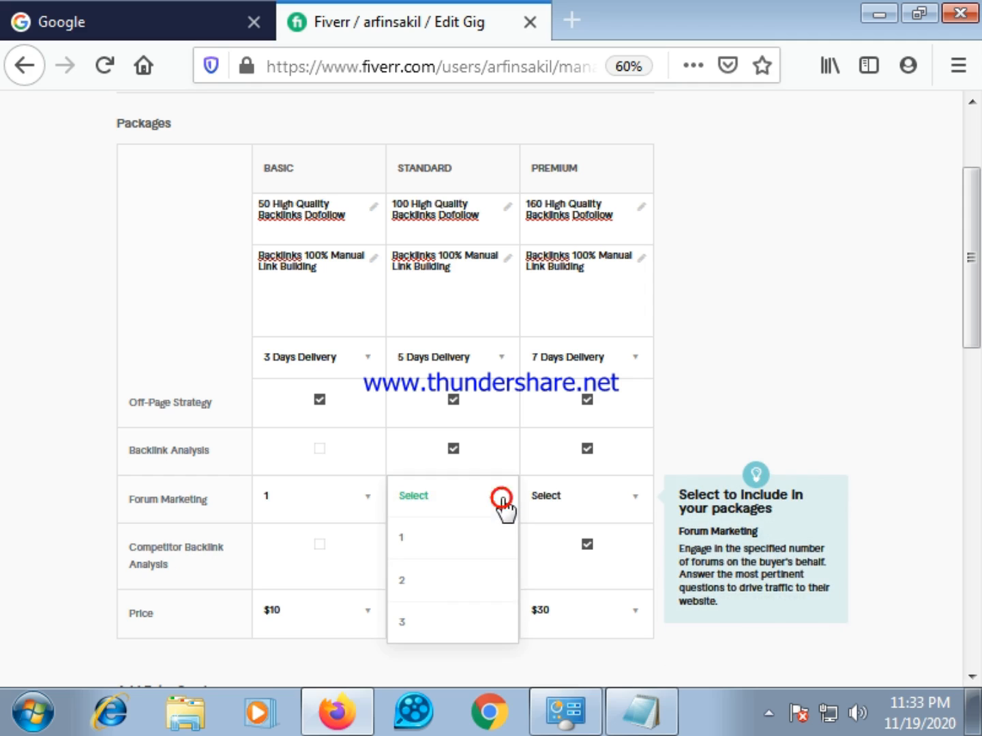
left_click(453, 576)
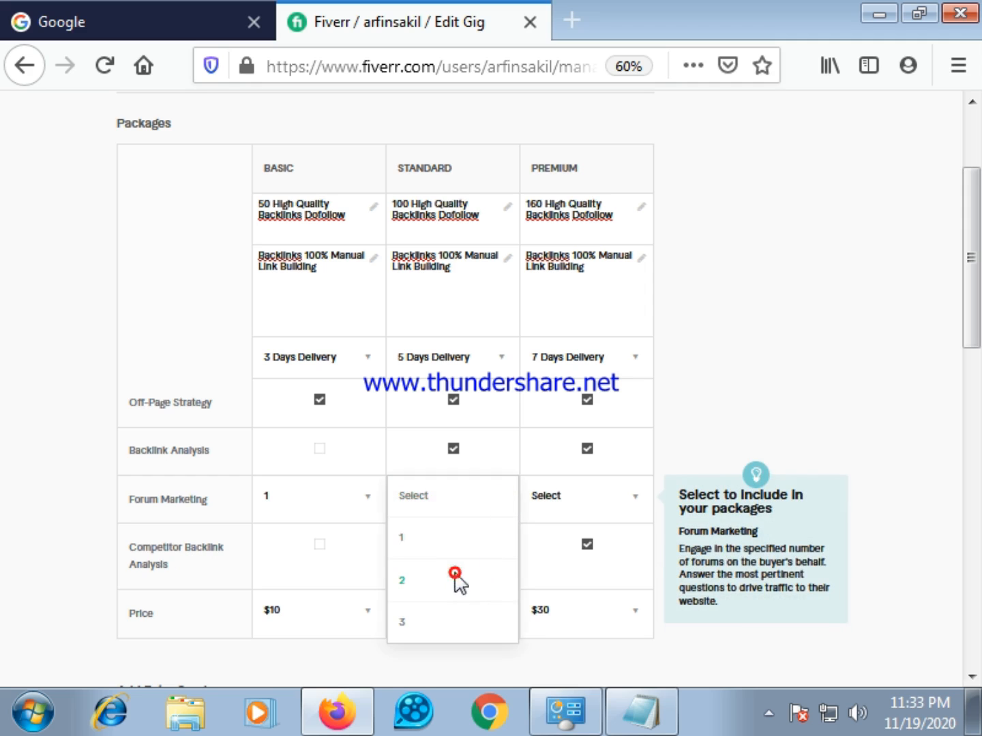
left_click(634, 507)
left_click(580, 616)
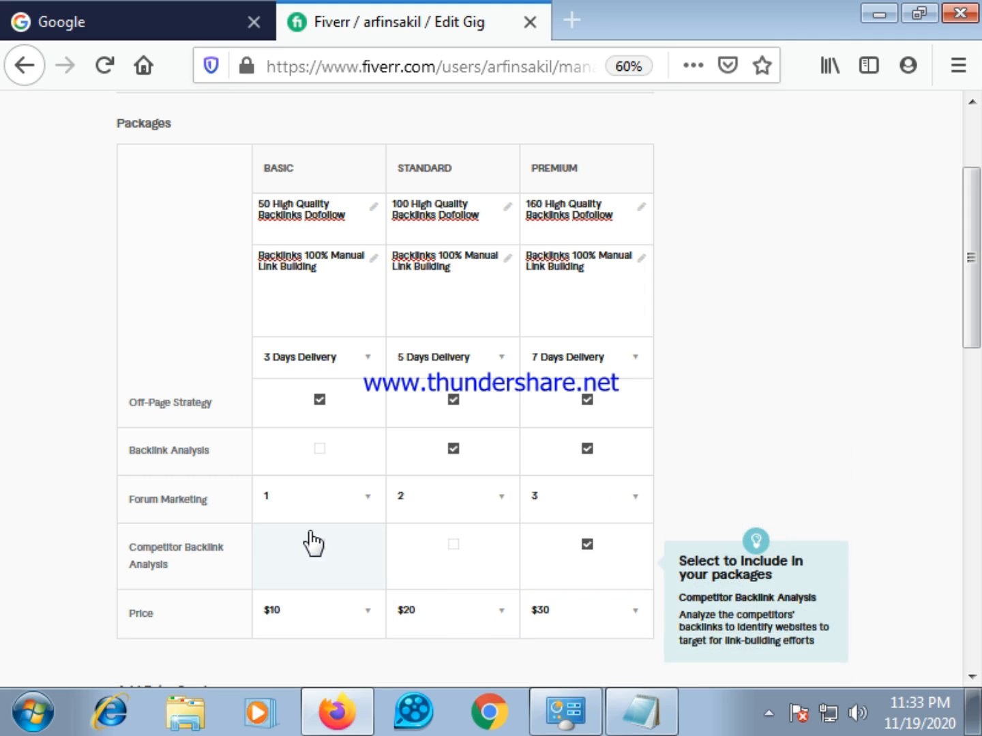
Step: Review the completed packages table and the options offered under Add Extra Services
scroll(481, 550, "down", 2)
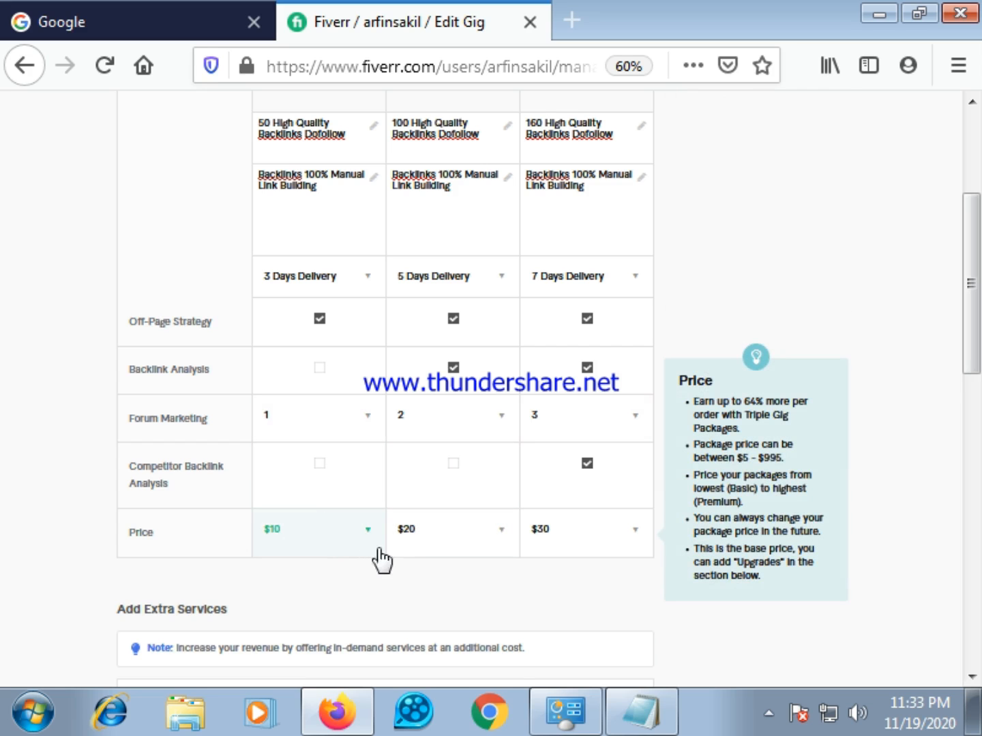
scroll(501, 537, "up", 5)
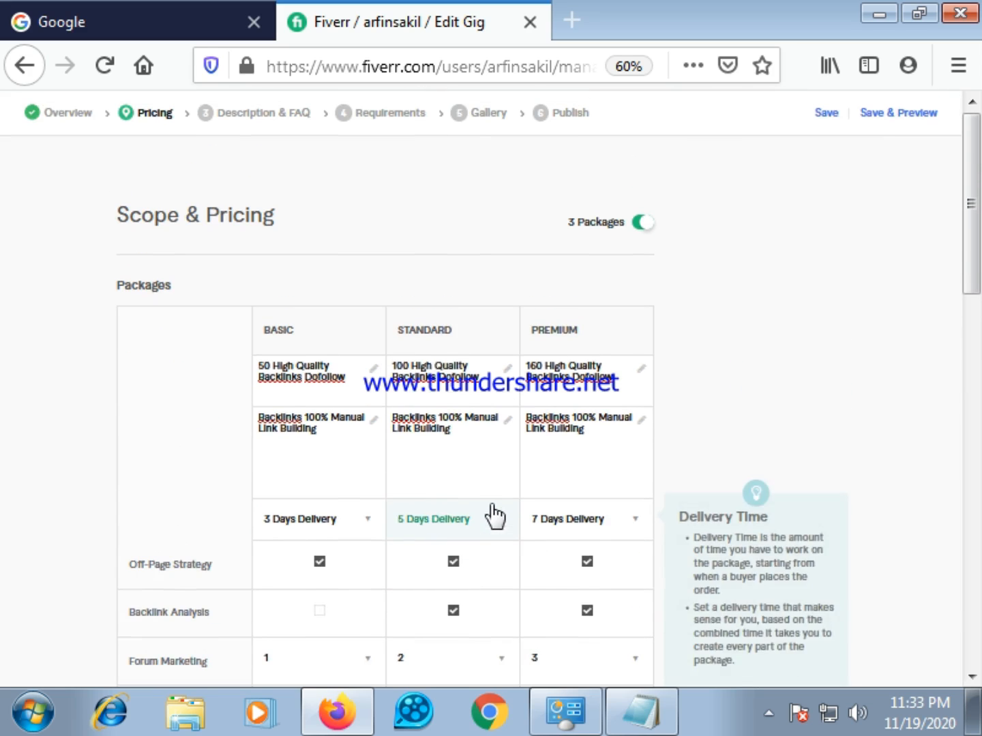
scroll(494, 506, "down", 4)
scroll(494, 501, "up", 4)
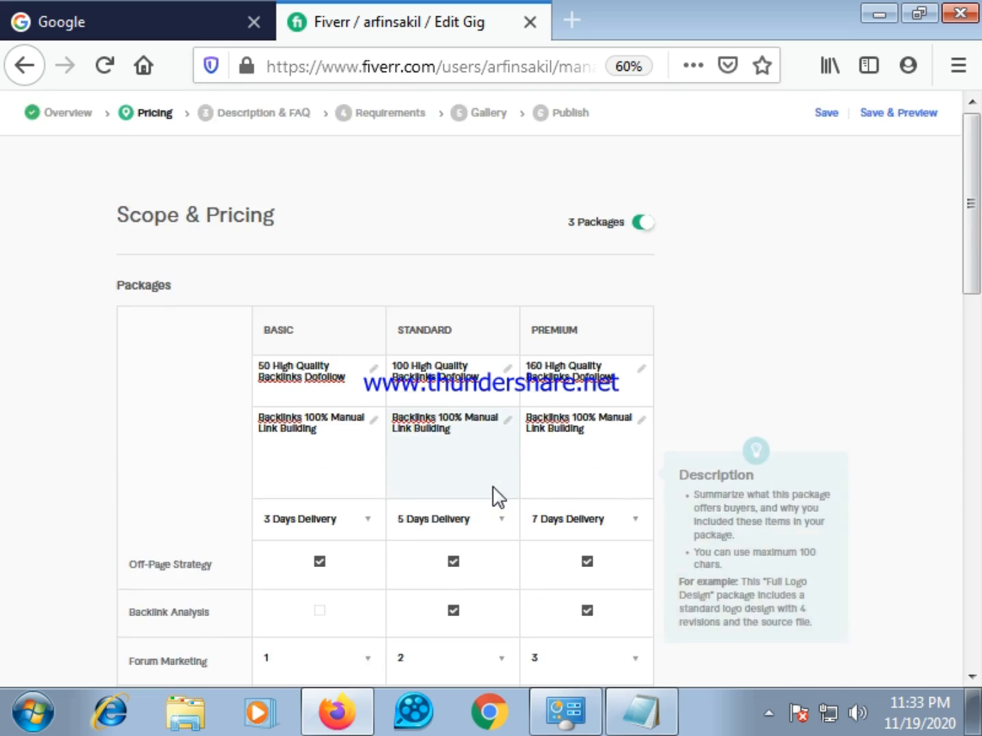
scroll(496, 484, "down", 4)
scroll(520, 409, "down", 2)
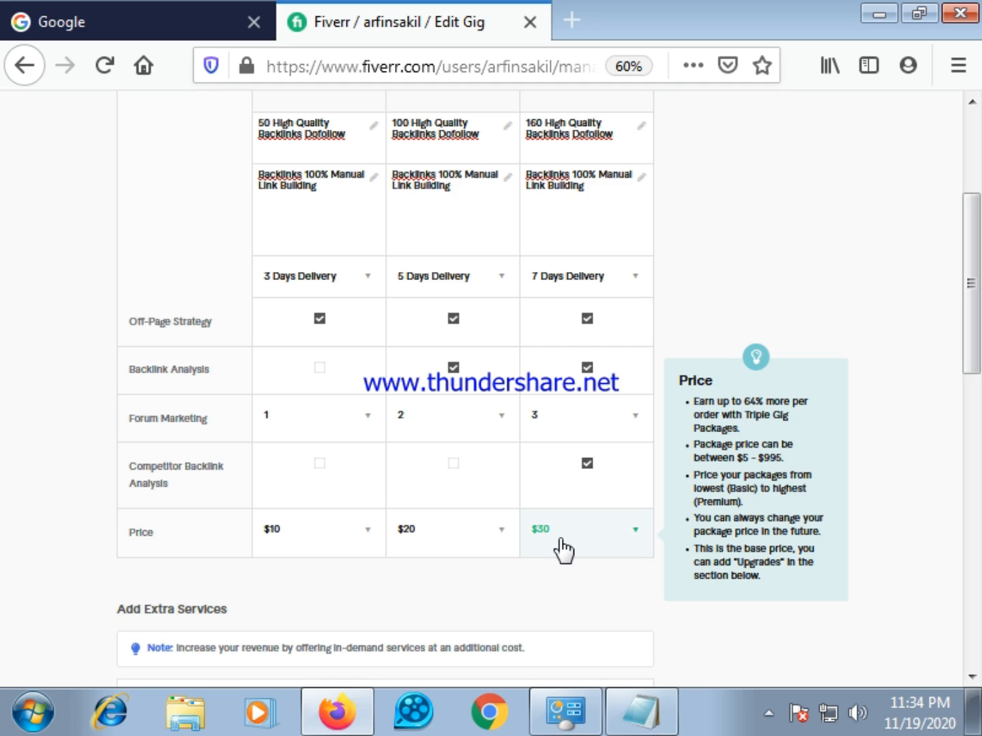
scroll(554, 536, "down", 3)
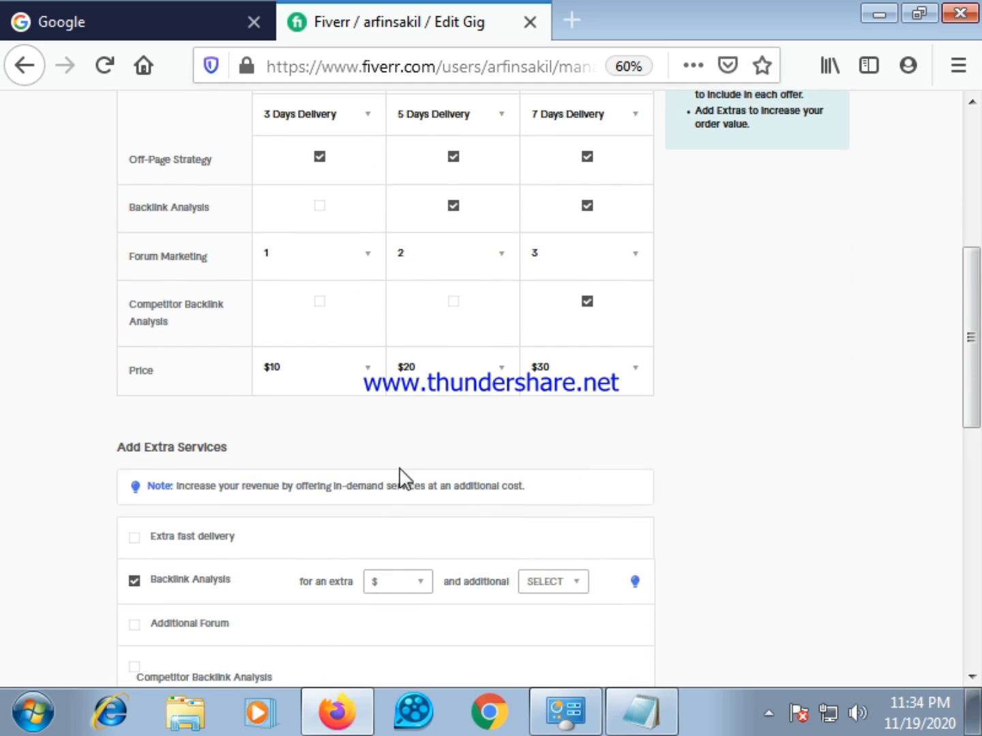
scroll(416, 470, "down", 4)
scroll(504, 422, "up", 9)
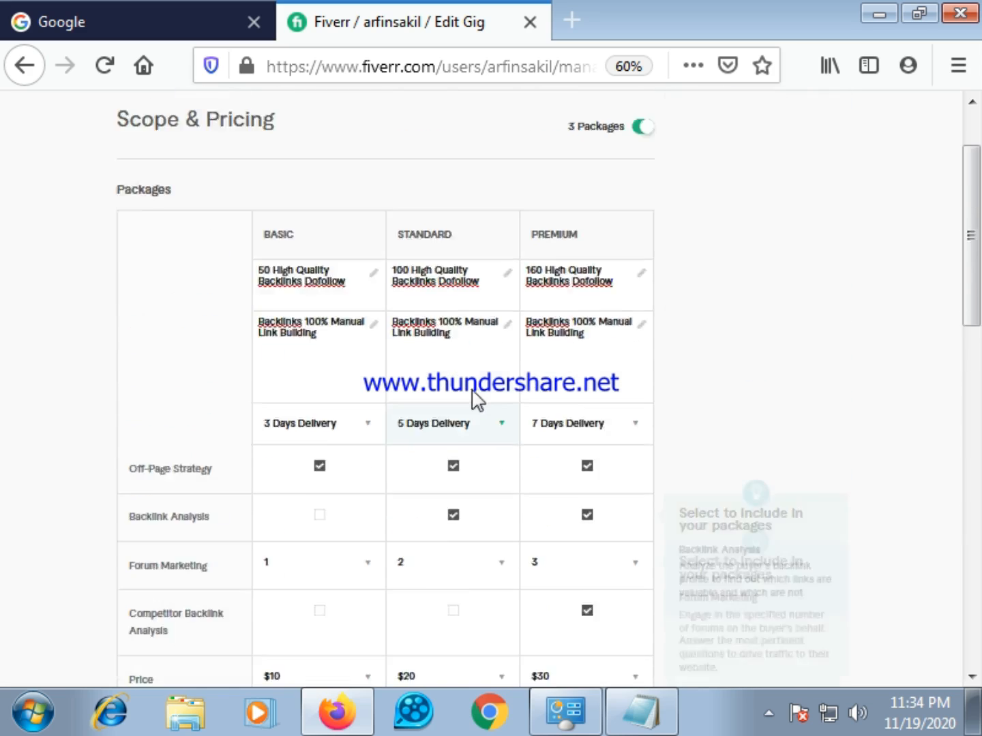
scroll(470, 389, "up", 2)
scroll(460, 377, "down", 6)
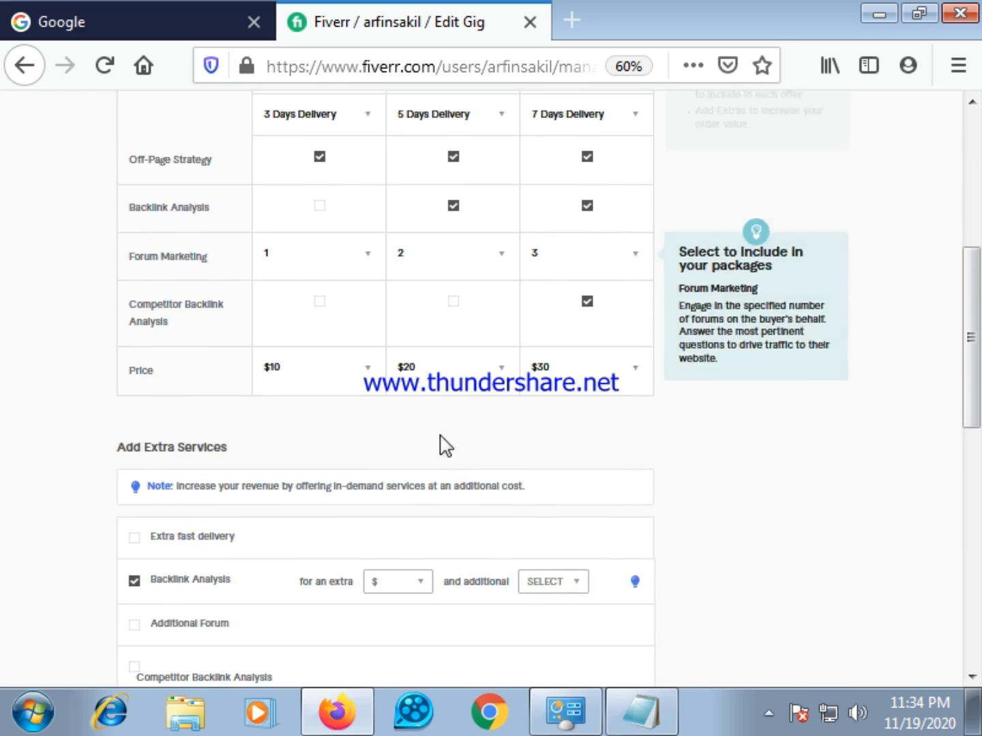
scroll(306, 563, "down", 3)
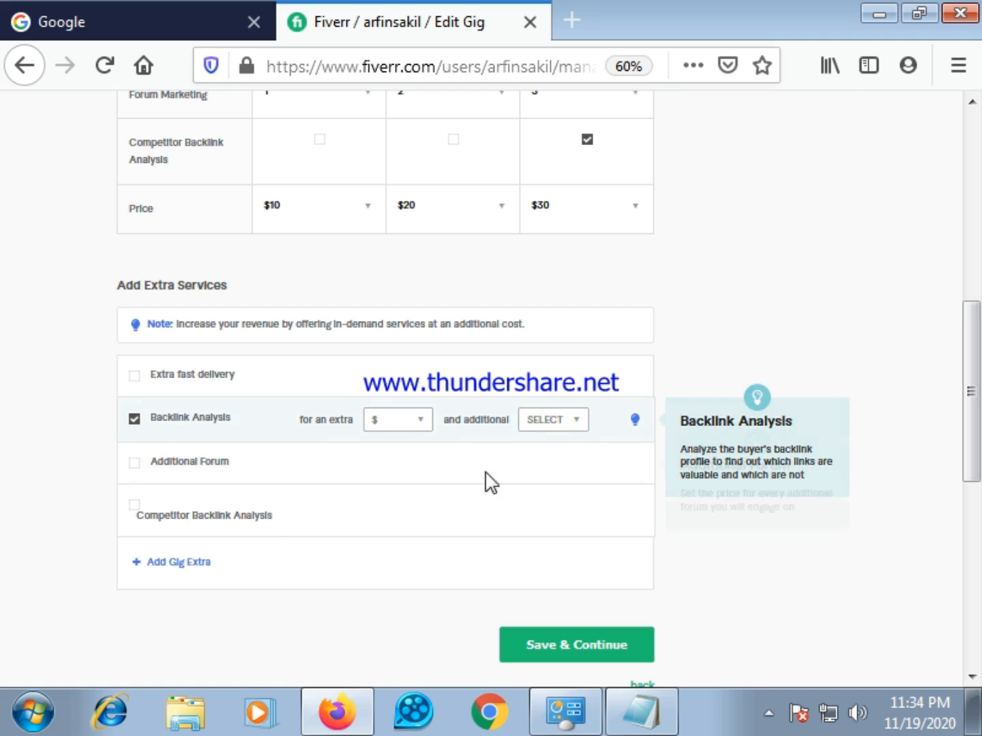
scroll(322, 484, "down", 2)
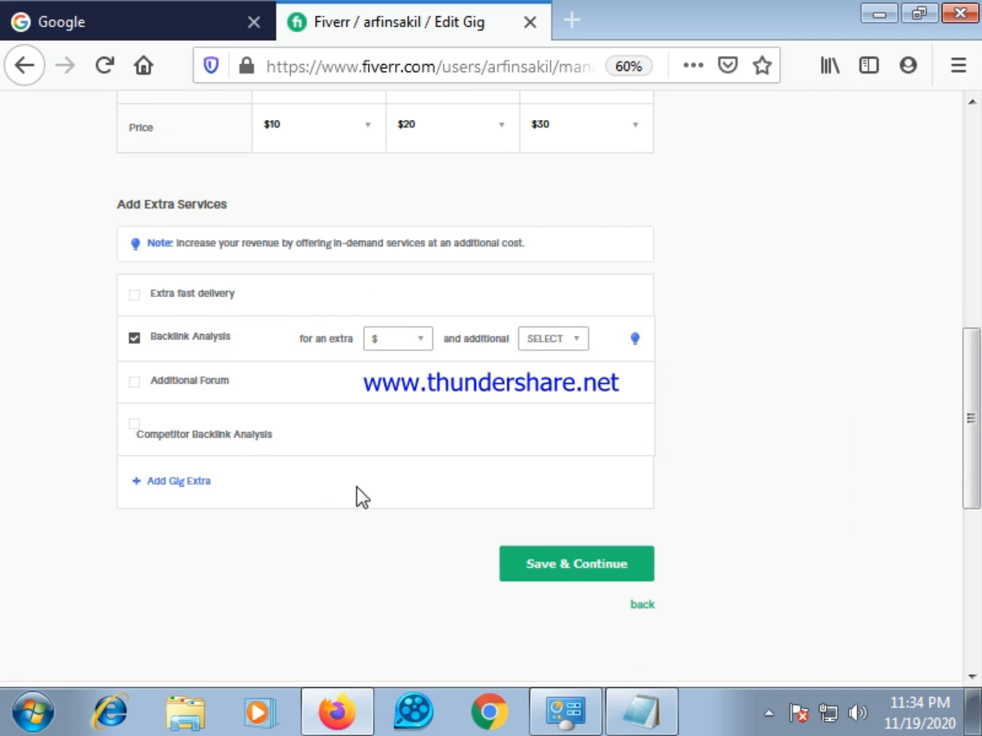
scroll(225, 402, "up", 2)
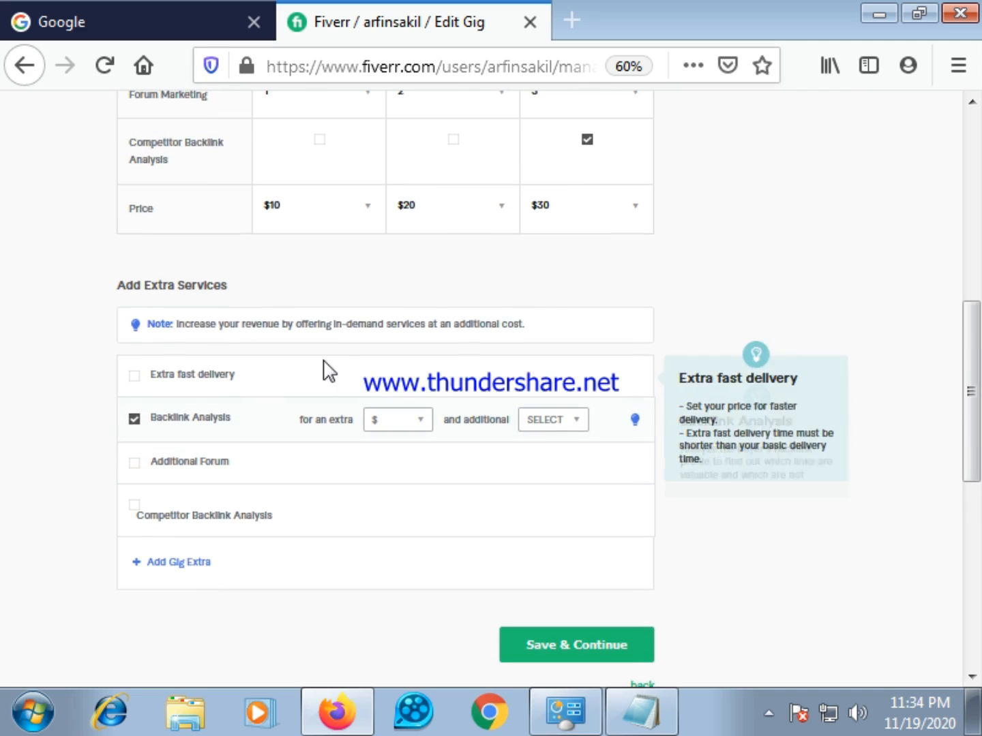
Step: Try to save the pricing section and continue to the next section of the gig
scroll(336, 437, "down", 4)
left_click(586, 488)
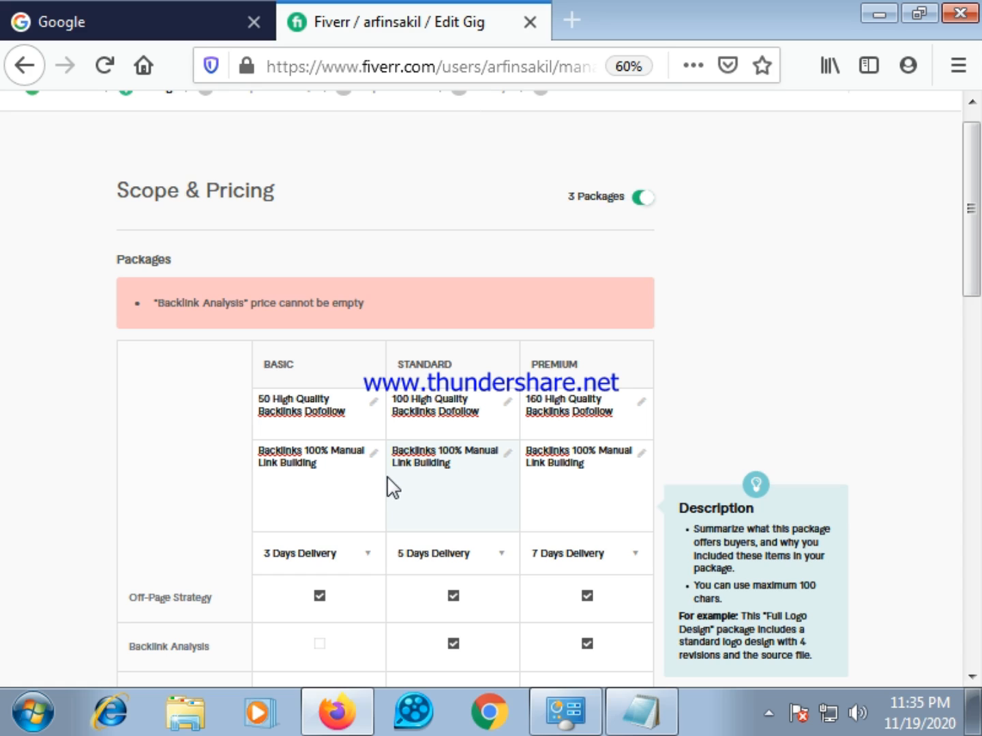
Step: Examine the validation message above the packages and check it against the Backlink Analysis and price entries in the table
scroll(392, 487, "down", 5)
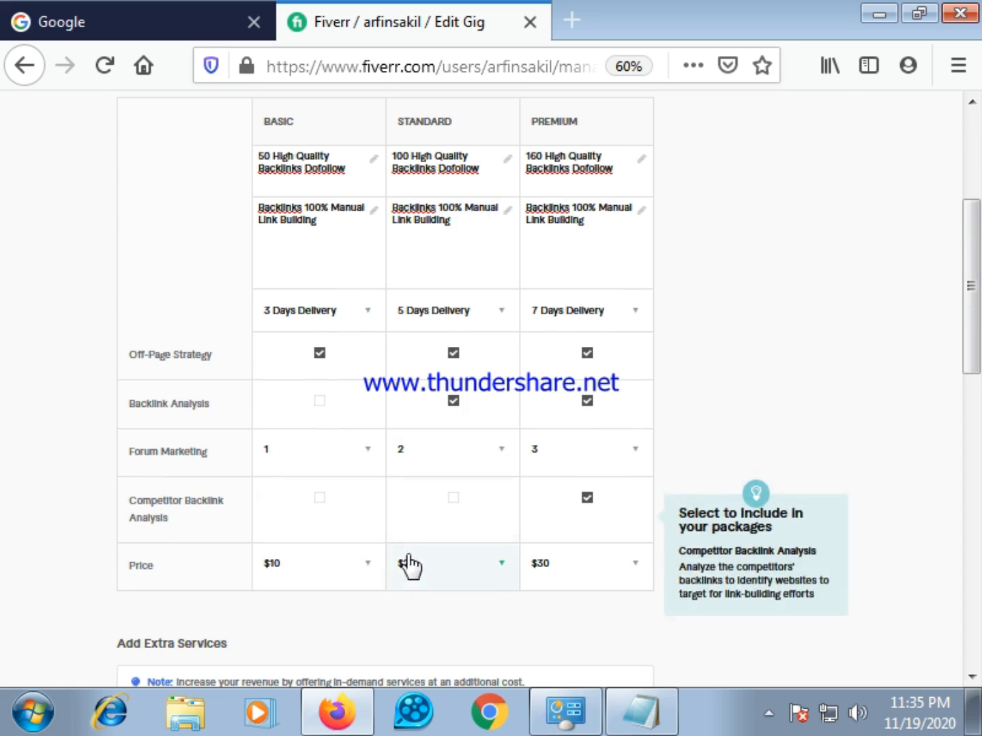
scroll(347, 558, "up", 5)
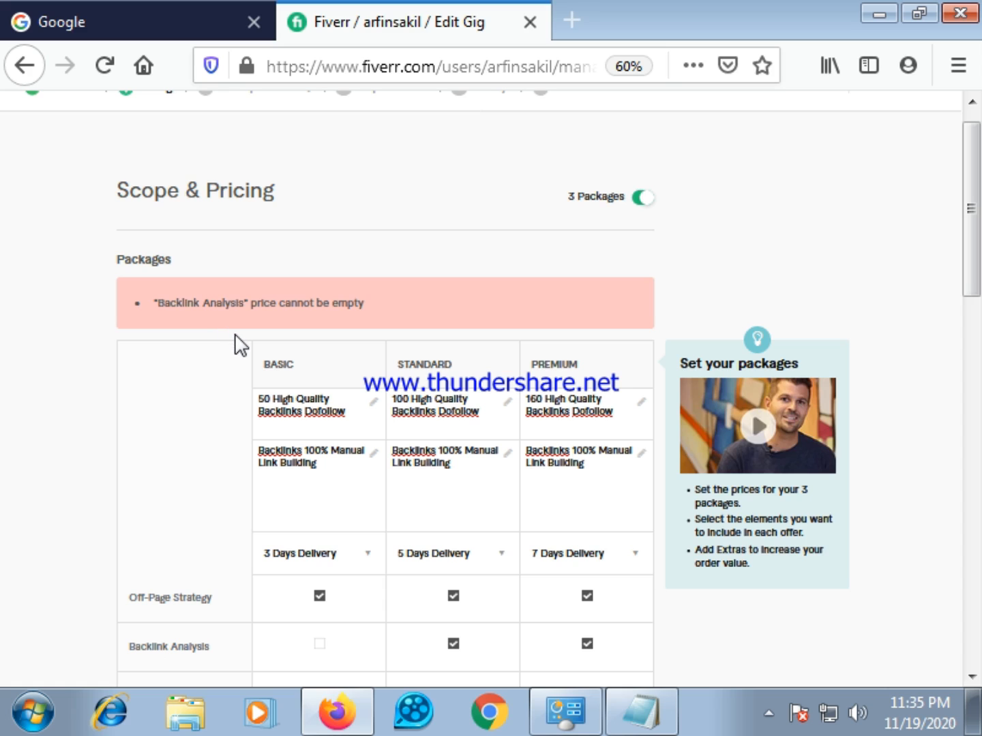
scroll(239, 342, "up", 1)
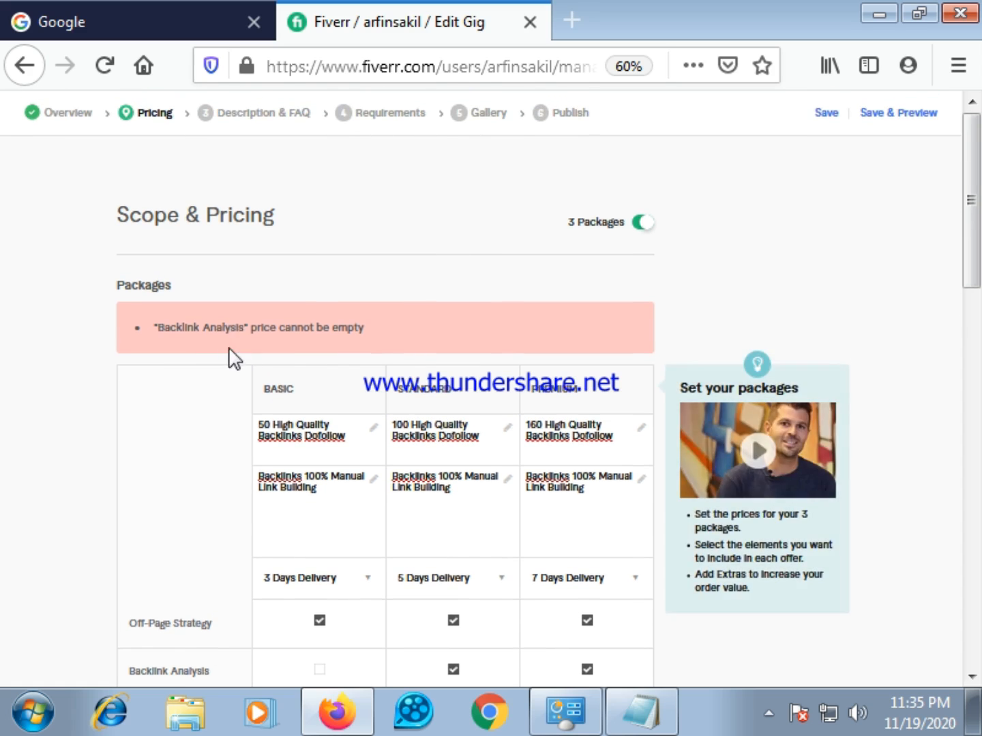
scroll(274, 355, "down", 5)
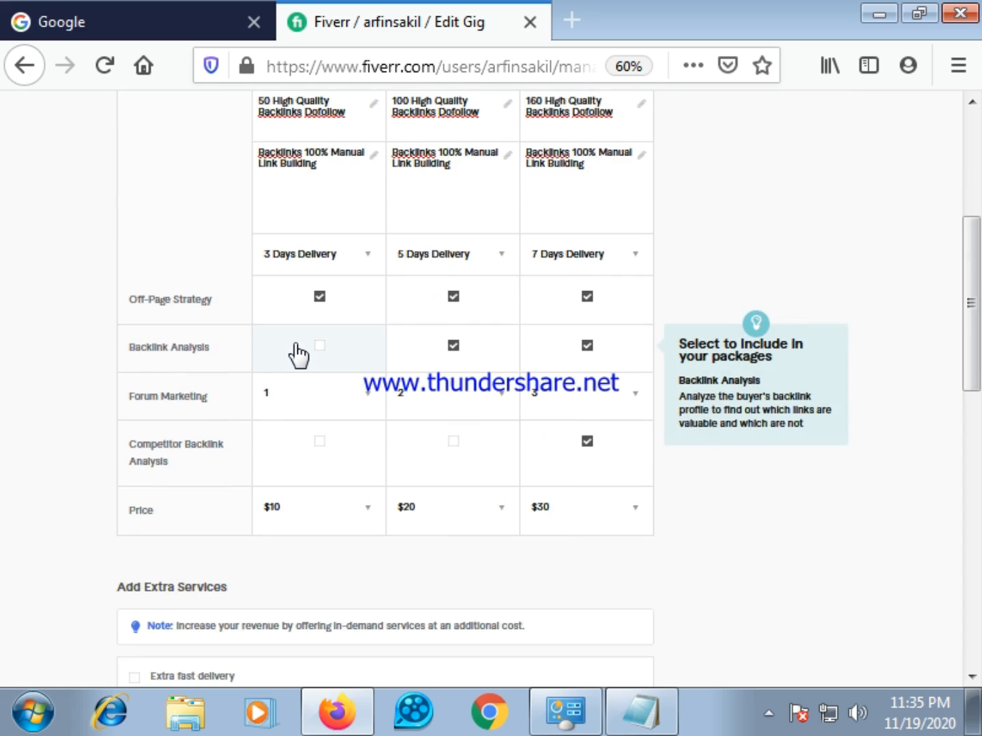
scroll(296, 355, "up", 2)
scroll(297, 352, "up", 2)
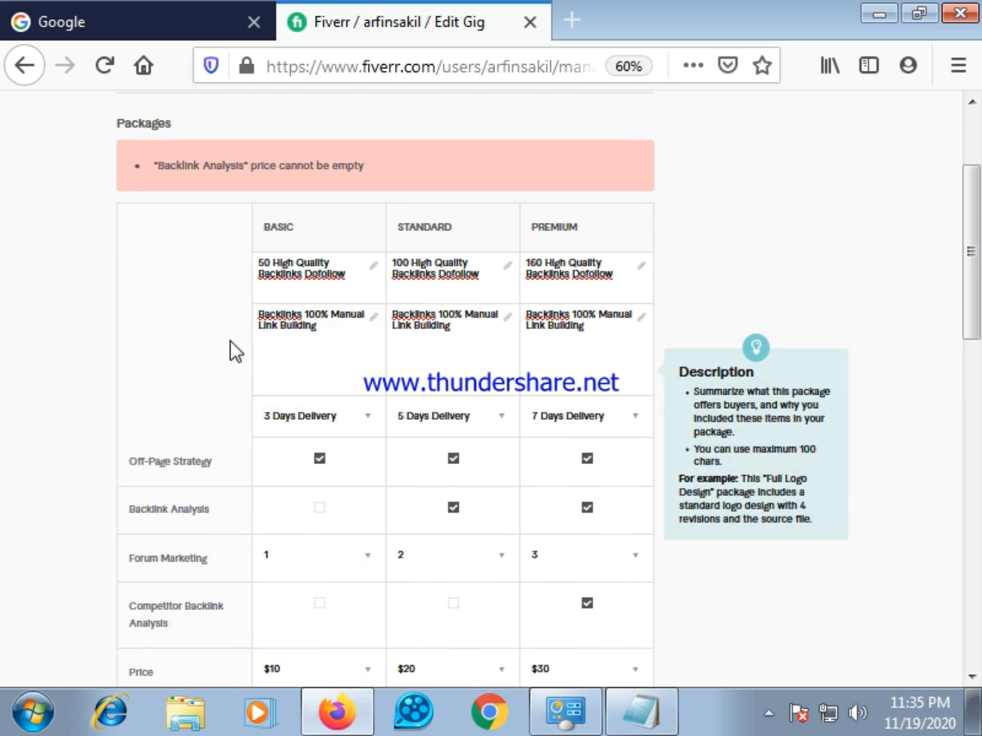
scroll(252, 334, "up", 2)
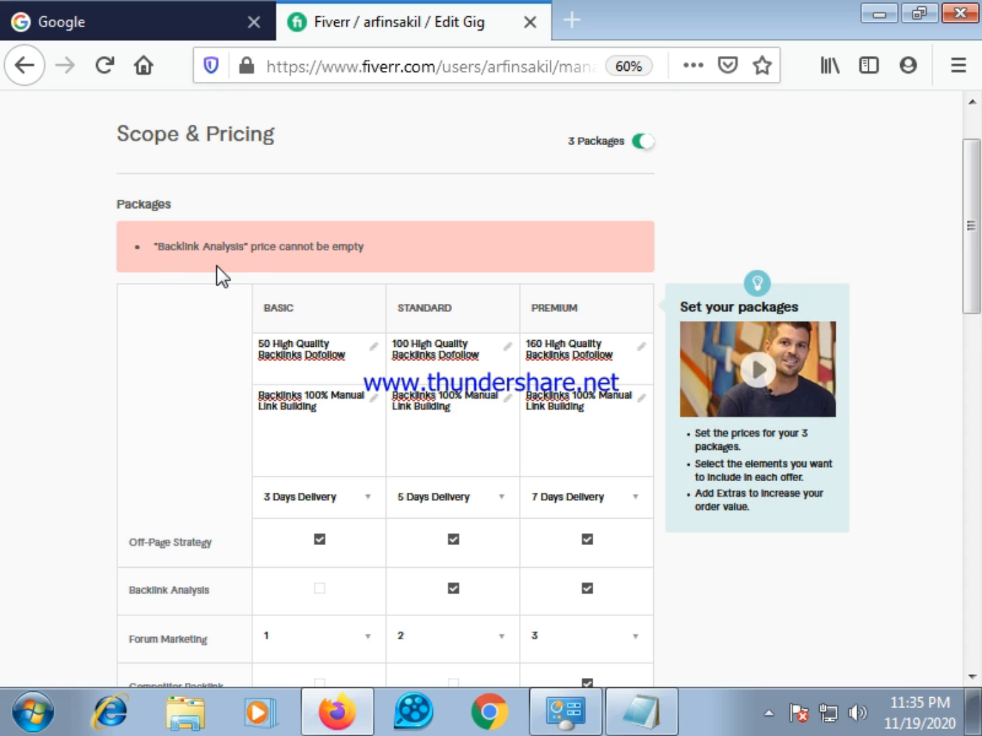
scroll(291, 276, "down", 5)
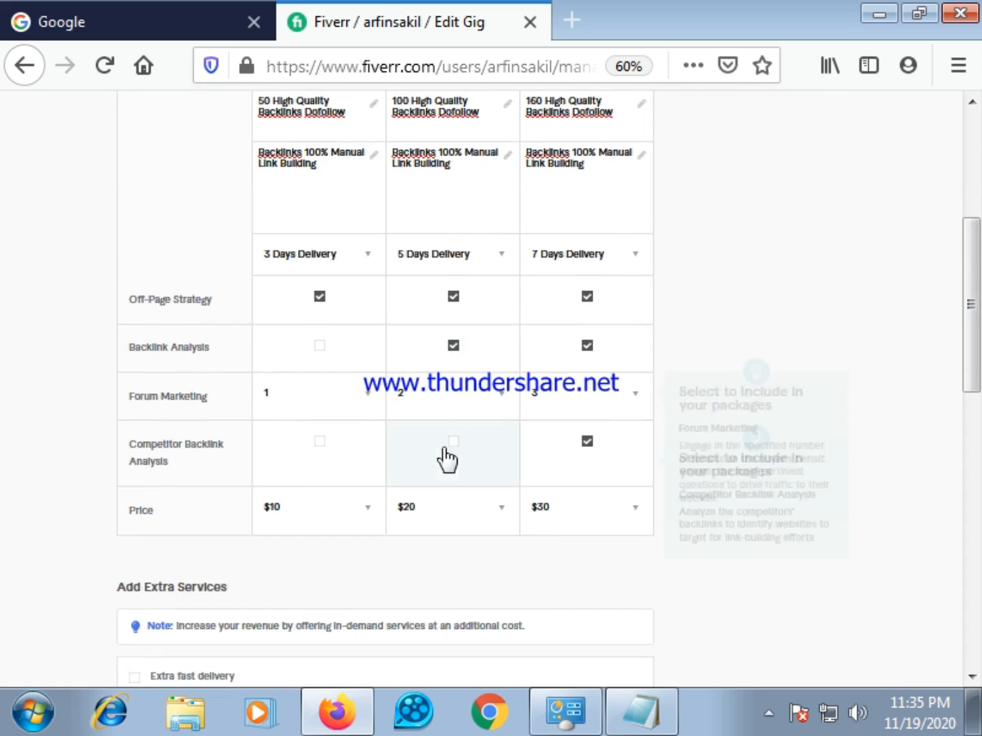
Step: Select $10 as the price of the Basic package
scroll(447, 460, "down", 3)
left_click(370, 346)
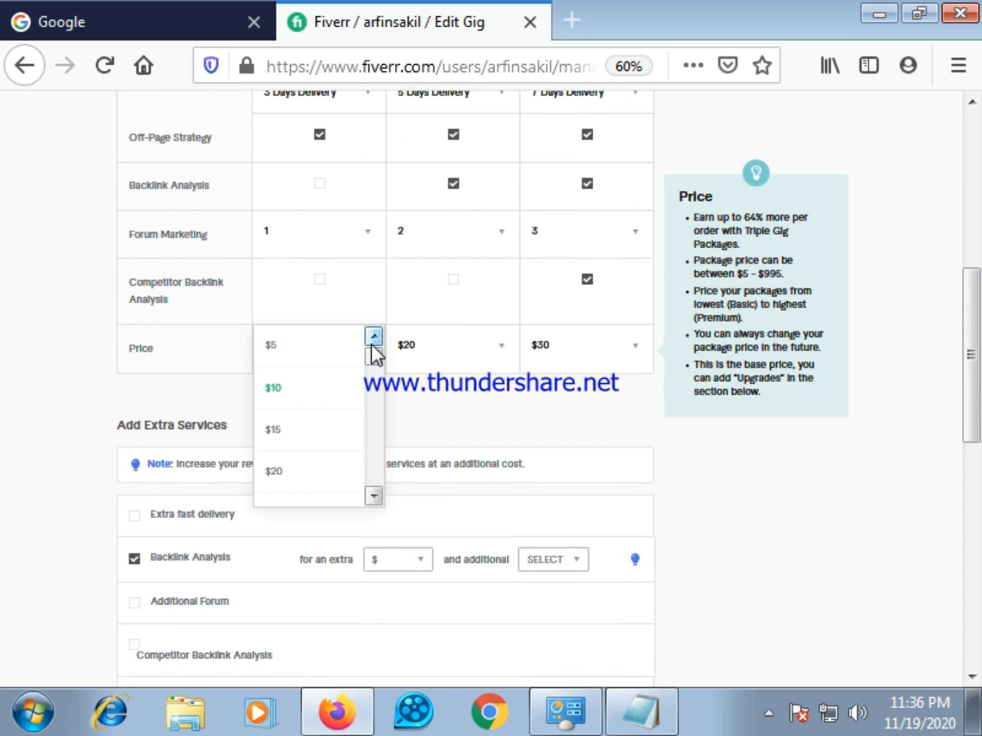
left_click(323, 402)
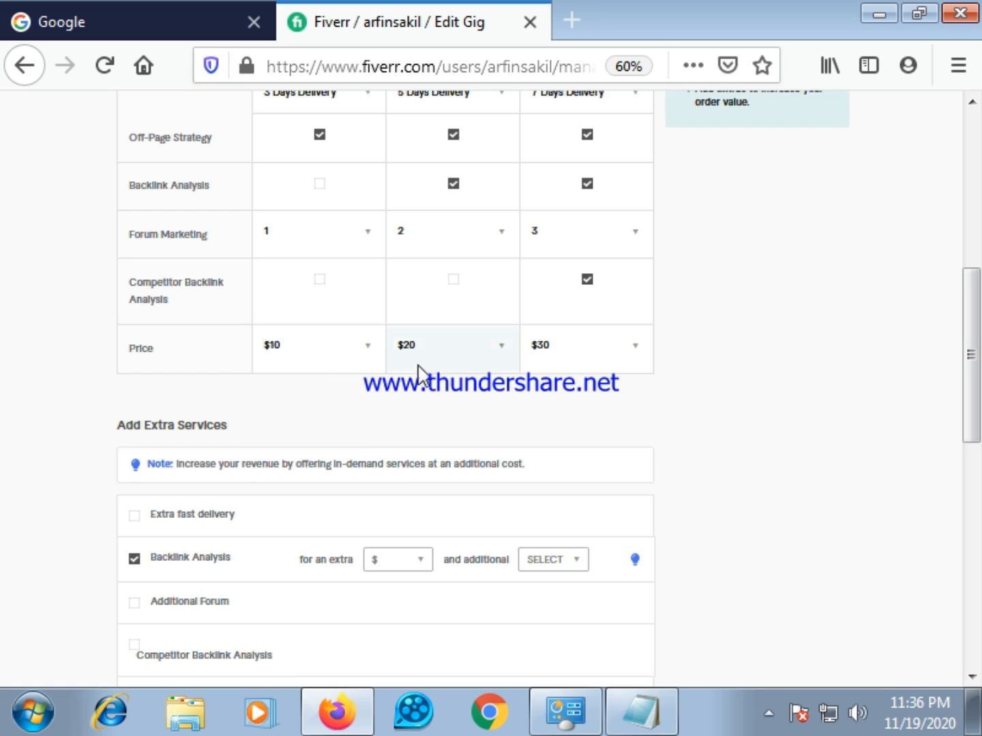
Step: Include Competitor Backlink Analysis in the Standard package
left_click(505, 356)
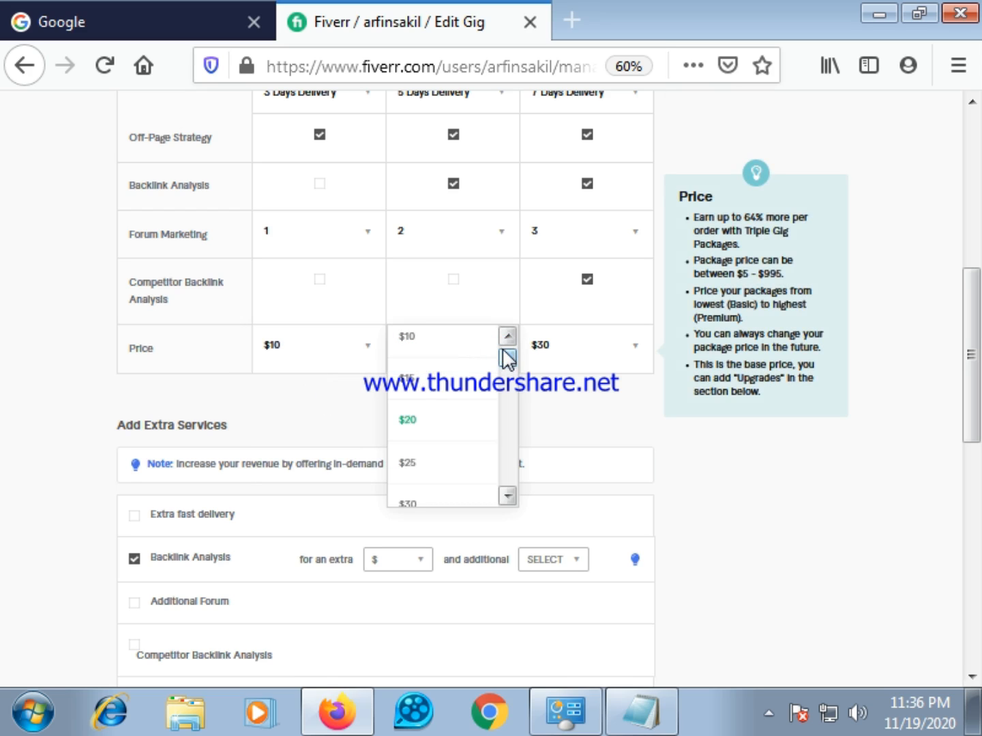
left_click(456, 286)
scroll(449, 317, "up", 4)
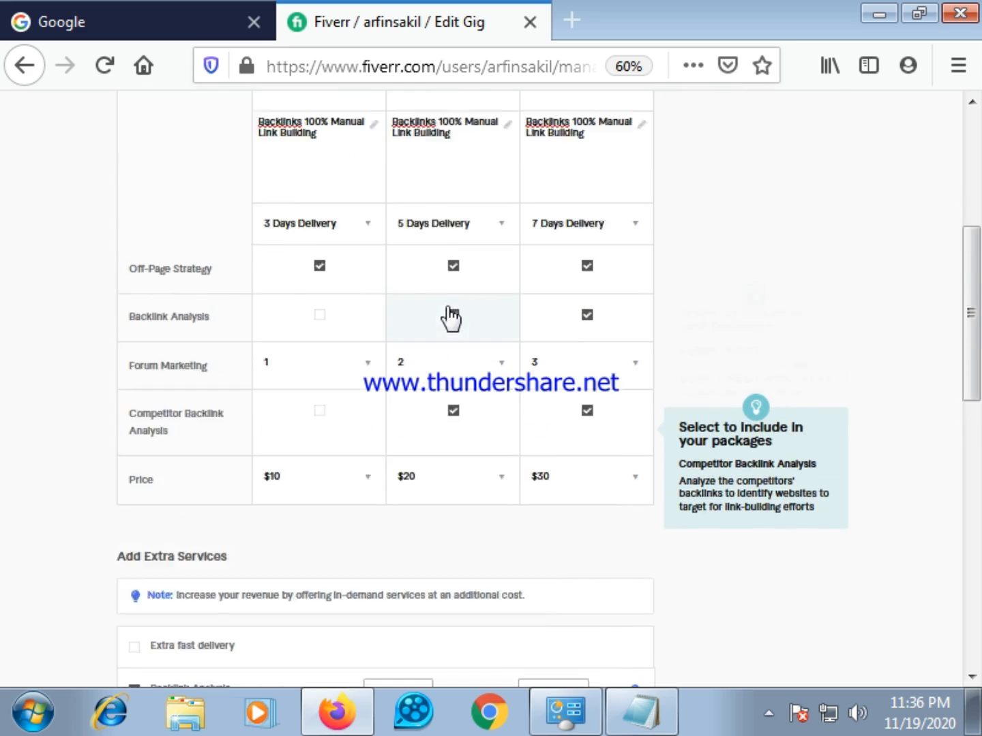
Step: Try again to save the pricing section and read the validation message above the packages table
scroll(437, 340, "down", 6)
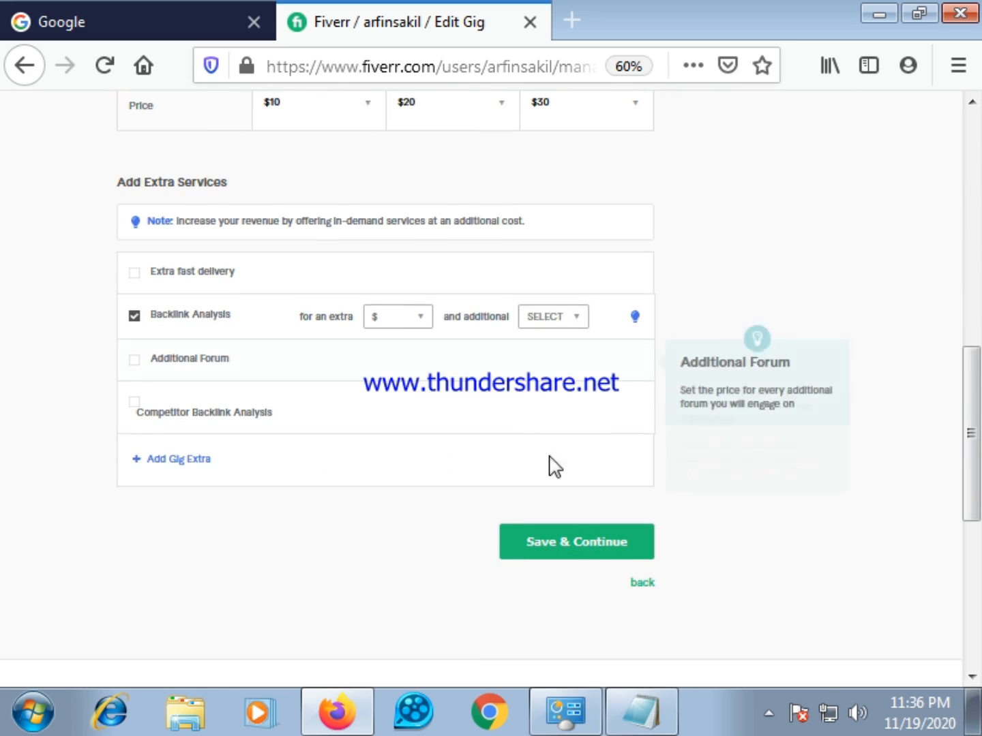
left_click(573, 553)
scroll(481, 521, "down", 3)
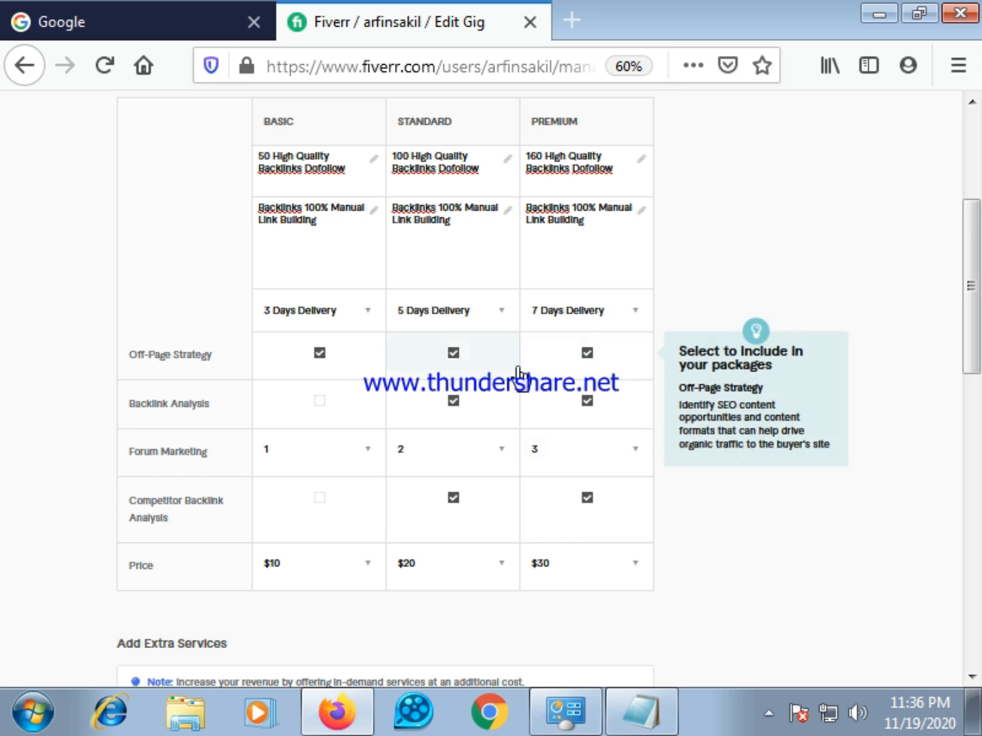
scroll(516, 375, "up", 3)
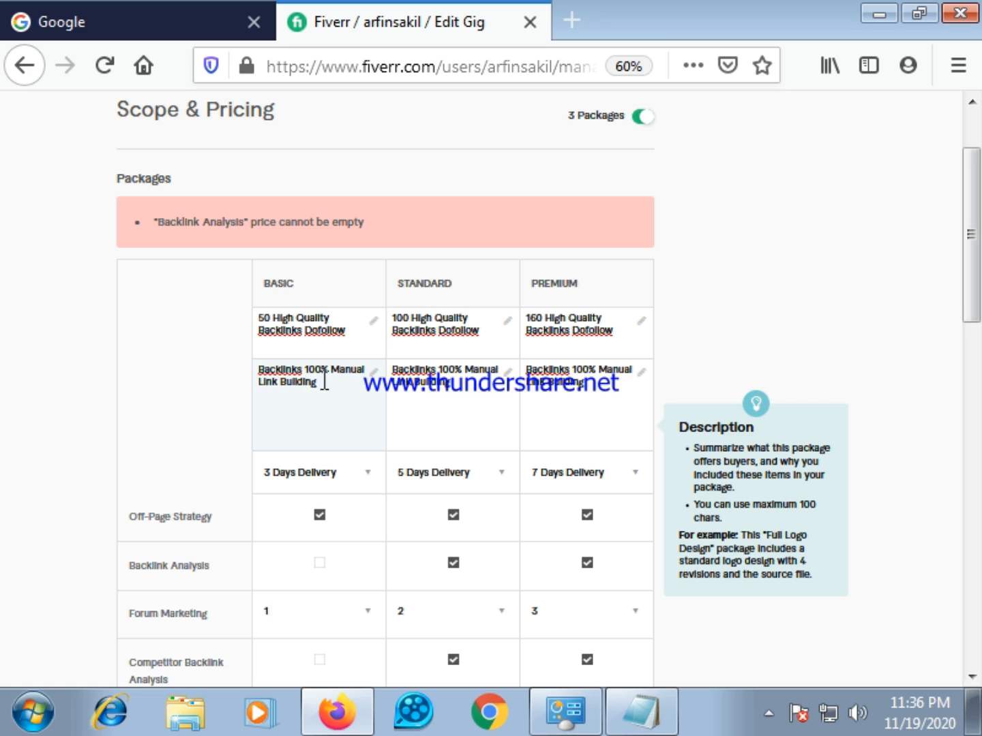
scroll(469, 387, "up", 1)
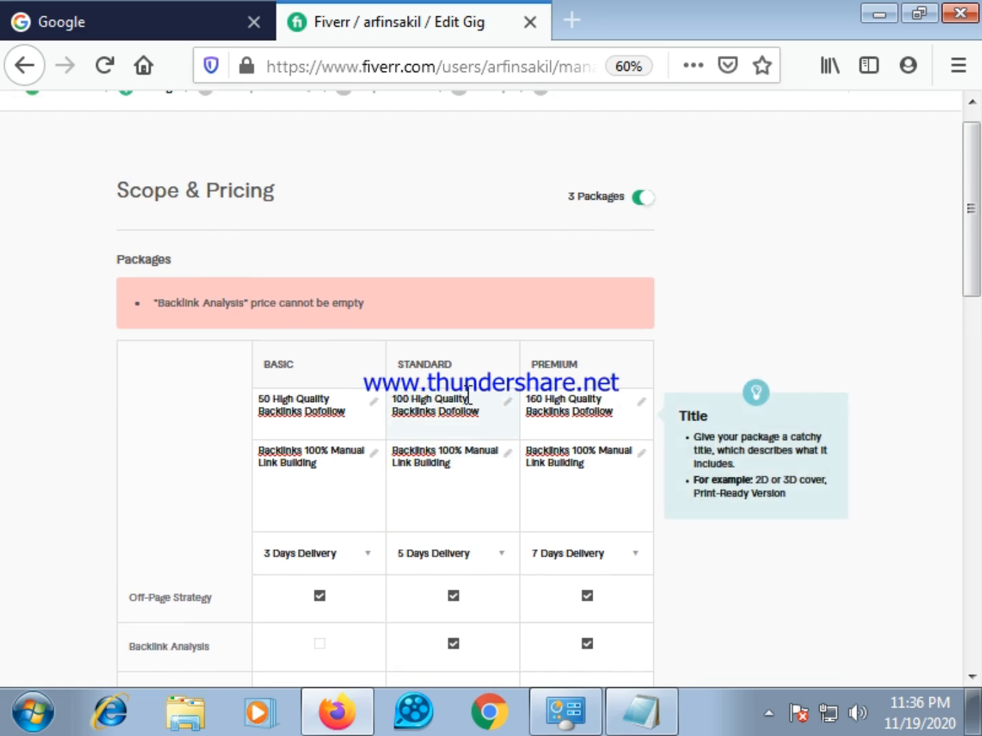
scroll(468, 399, "down", 1)
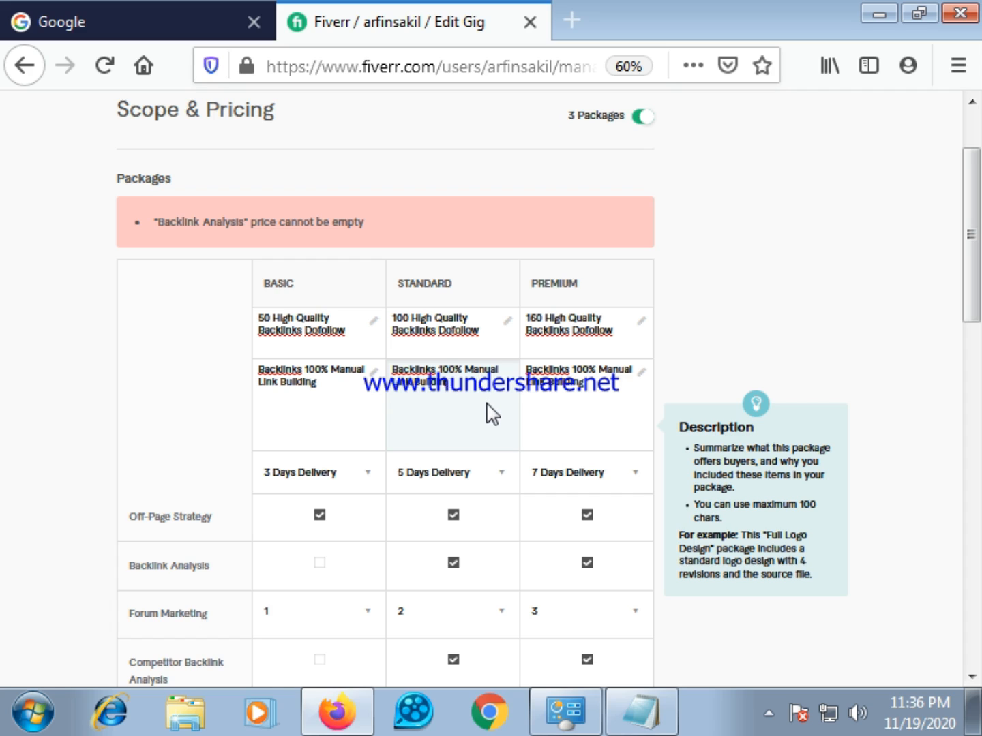
Step: Clear the entire description of the Standard package
key("ctrl+a")
key("ctrl+v")
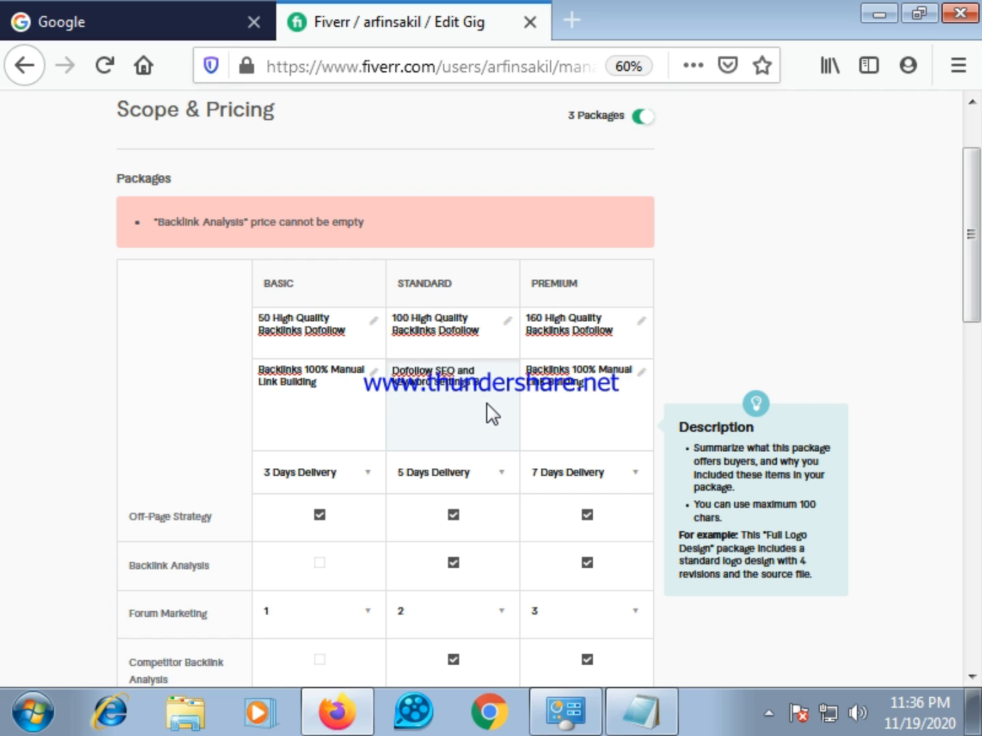
key("BackSpace")
key("BackSpace")
key("BackSpace")
key("BackSpace")
key("BackSpace")
key("BackSpace")
key("BackSpace")
key("BackSpace")
key("BackSpace")
key("BackSpace")
key("BackSpace")
key("BackSpace")
key("BackSpace")
key("BackSpace")
key("BackSpace")
key("BackSpace")
key("BackSpace")
key("BackSpace")
key("BackSpace")
key("BackSpace")
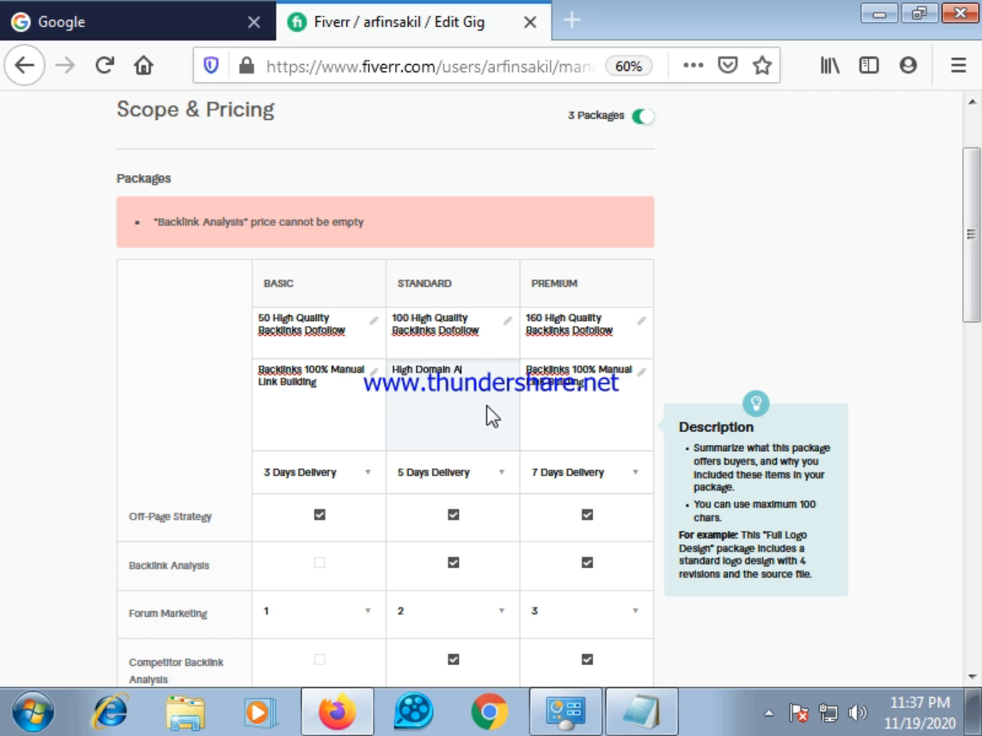
key("BackSpace")
key("BackSpace")
key("BackSpace")
key("BackSpace")
key("BackSpace")
key("BackSpace")
key("BackSpace")
key("BackSpace")
key("BackSpace")
key("BackSpace")
key("BackSpace")
Step: Clear the entire description of the Basic package
left_click(330, 384)
key("BackSpace")
key("BackSpace")
key("BackSpace")
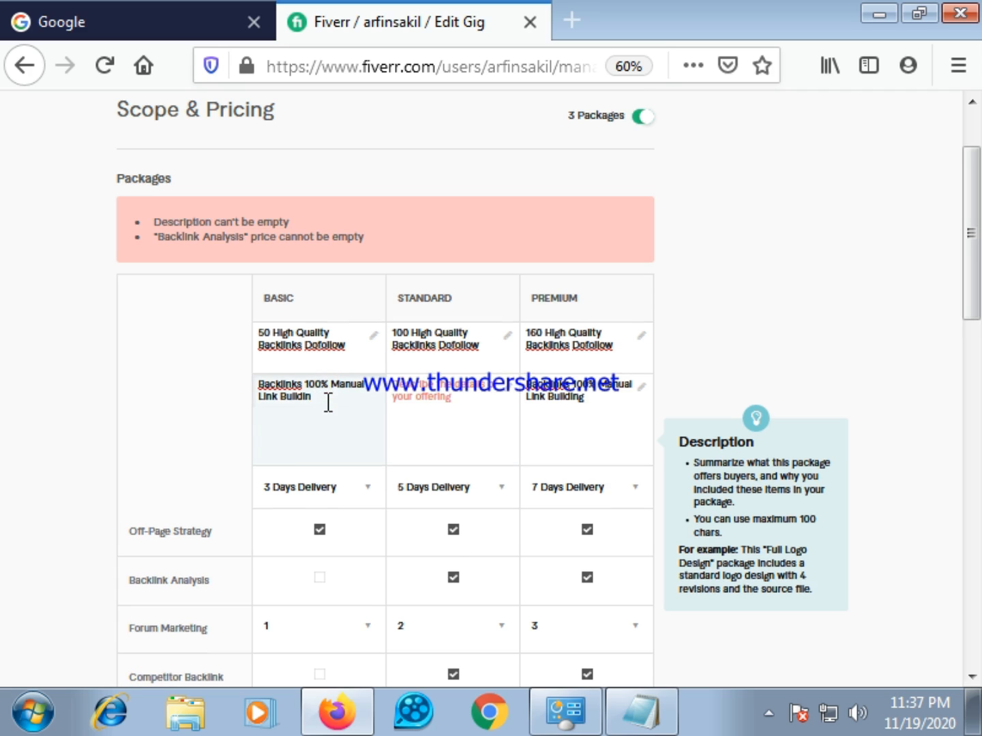
key("ctrl+a")
type("Dofollow SEO and keyword settings")
key("BackSpace")
key("BackSpace")
key("BackSpace")
key("BackSpace")
key("BackSpace")
key("BackSpace")
key("BackSpace")
key("BackSpace")
key("BackSpace")
key("BackSpace")
key("BackSpace")
key("BackSpace")
key("BackSpace")
key("BackSpace")
key("BackSpace")
key("BackSpace")
key("BackSpace")
key("BackSpace")
key("BackSpace")
key("BackSpace")
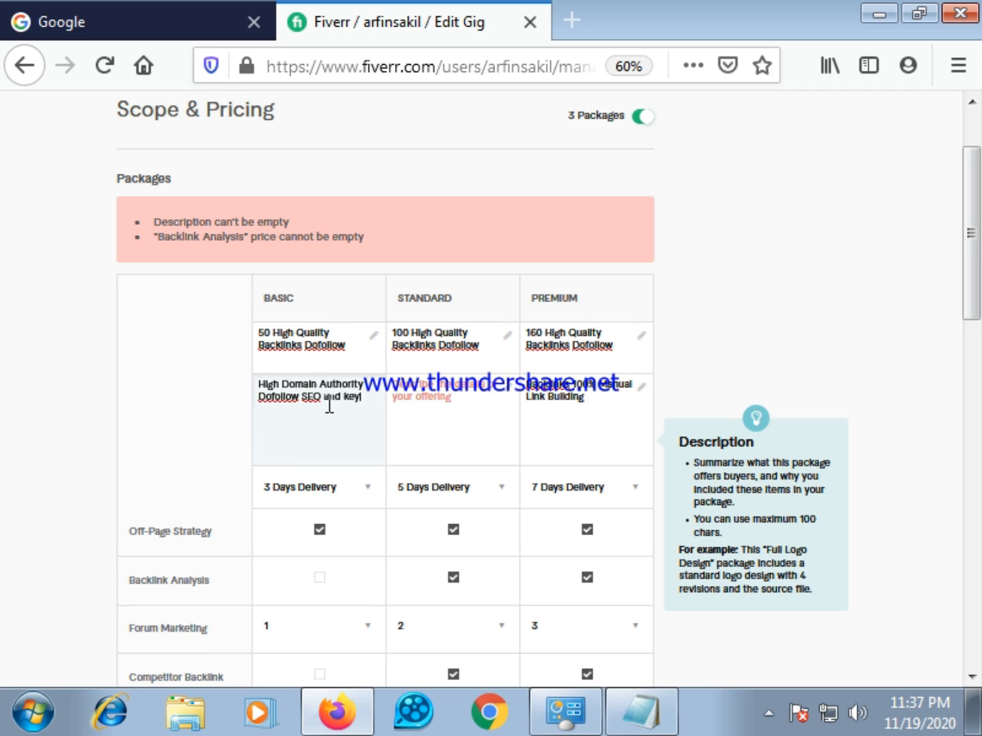
Step: Clear the entire description of the Premium package
left_click(568, 436)
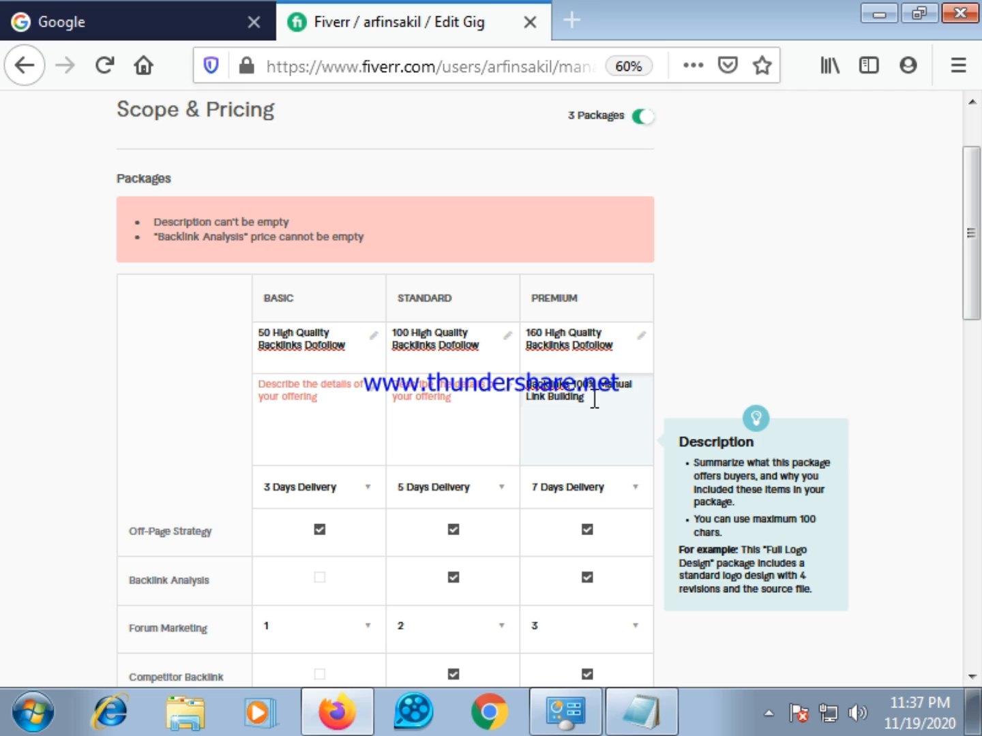
key("BackSpace")
key("BackSpace")
key("BackSpace")
key("BackSpace")
key("BackSpace")
key("BackSpace")
key("BackSpace")
key("BackSpace")
key("BackSpace")
key("BackSpace")
key("BackSpace")
key("BackSpace")
key("BackSpace")
key("BackSpace")
key("BackSpace")
key("BackSpace")
key("BackSpace")
key("BackSpace")
key("BackSpace")
key("BackSpace")
key("BackSpace")
key("BackSpace")
key("BackSpace")
key("BackSpace")
key("BackSpace")
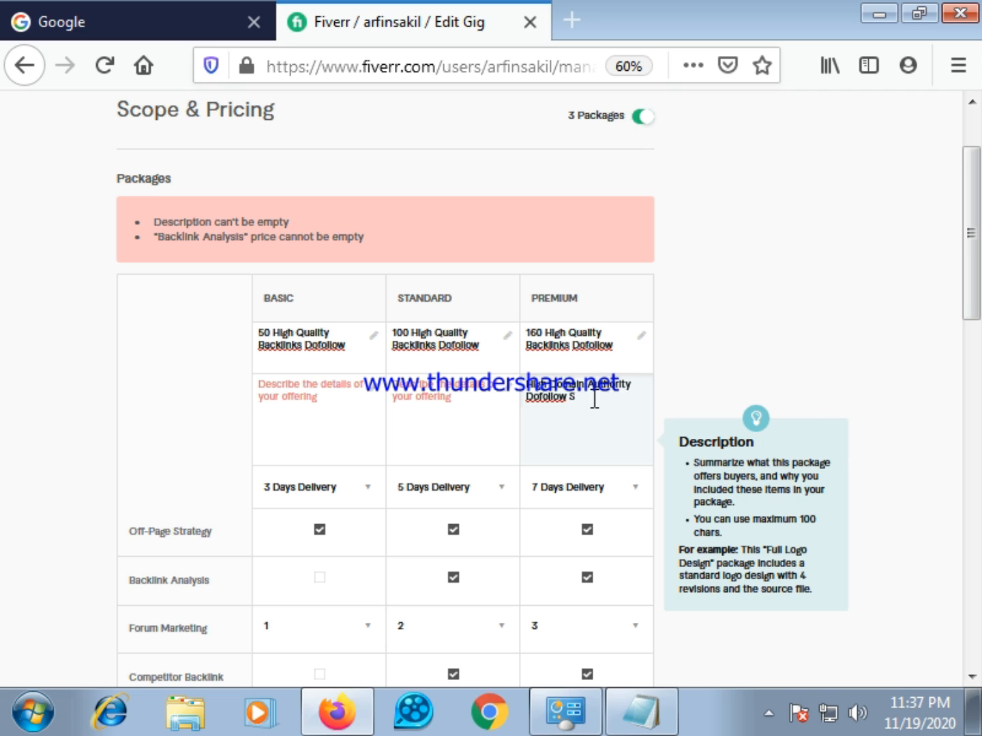
key("BackSpace")
key("BackSpace")
key("BackSpace")
key("BackSpace")
key("BackSpace")
key("BackSpace")
key("BackSpace")
key("BackSpace")
key("BackSpace")
key("BackSpace")
key("BackSpace")
key("BackSpace")
key("BackSpace")
key("BackSpace")
key("BackSpace")
key("BackSpace")
key("BackSpace")
key("BackSpace")
key("BackSpace")
key("BackSpace")
left_click(478, 407)
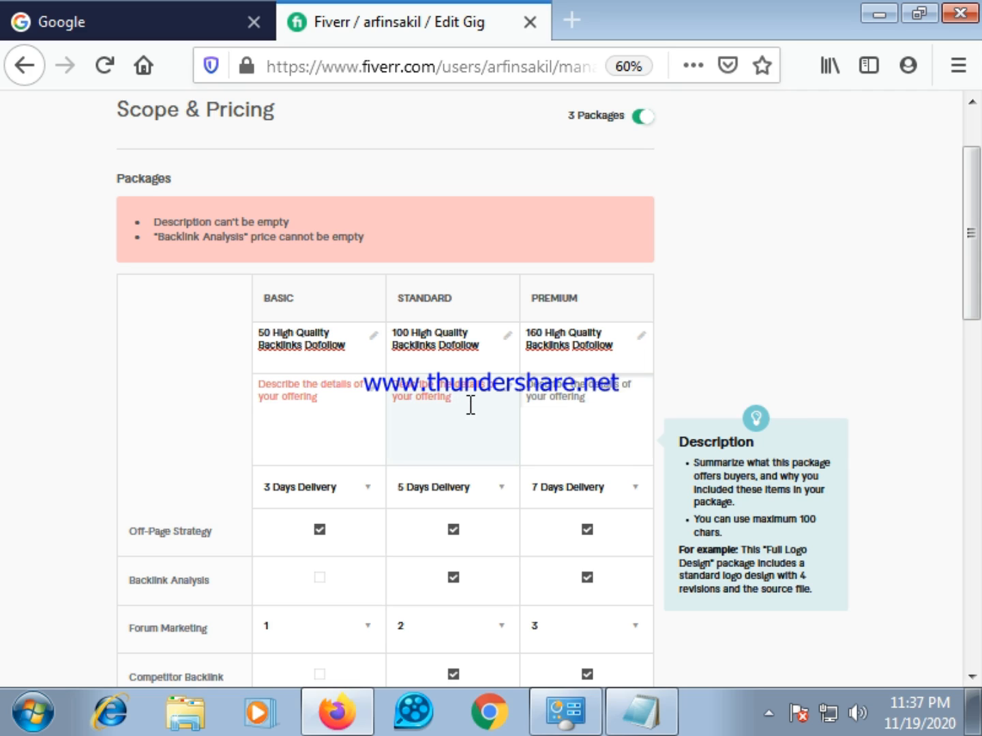
left_click(438, 399)
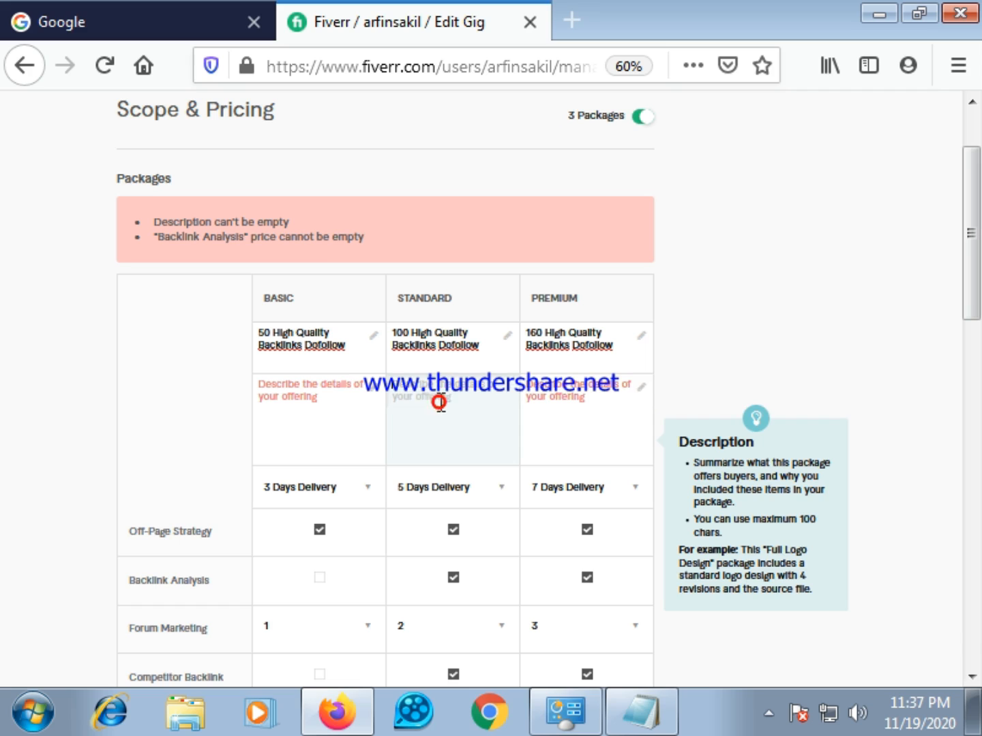
left_click(182, 387)
left_click(300, 406)
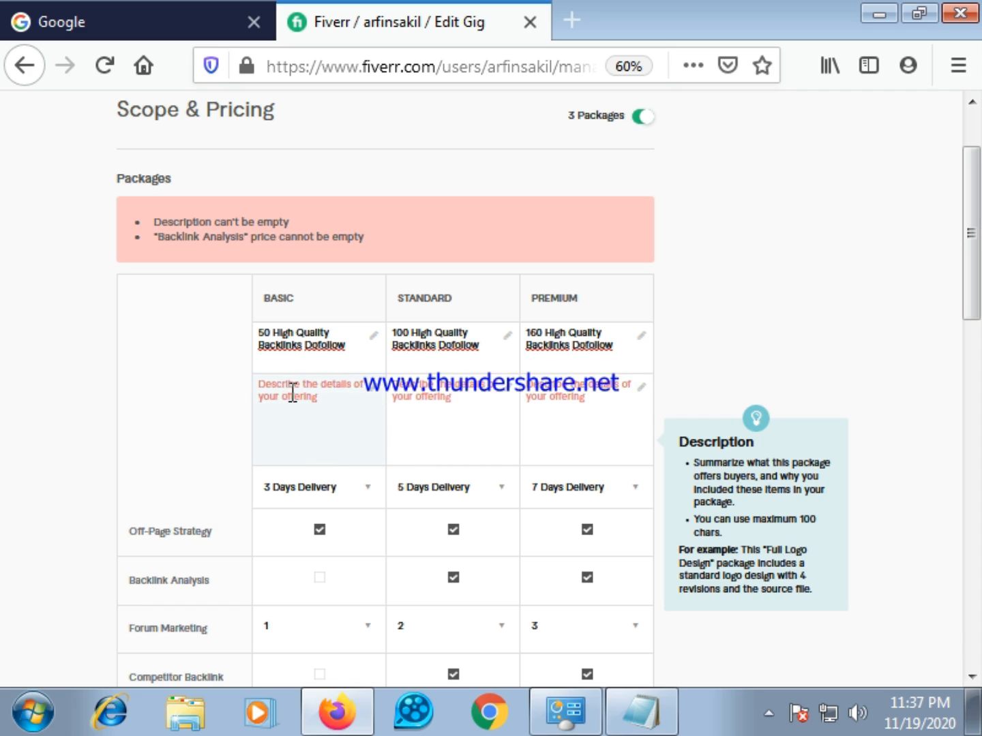
left_click(348, 404)
left_click(318, 353)
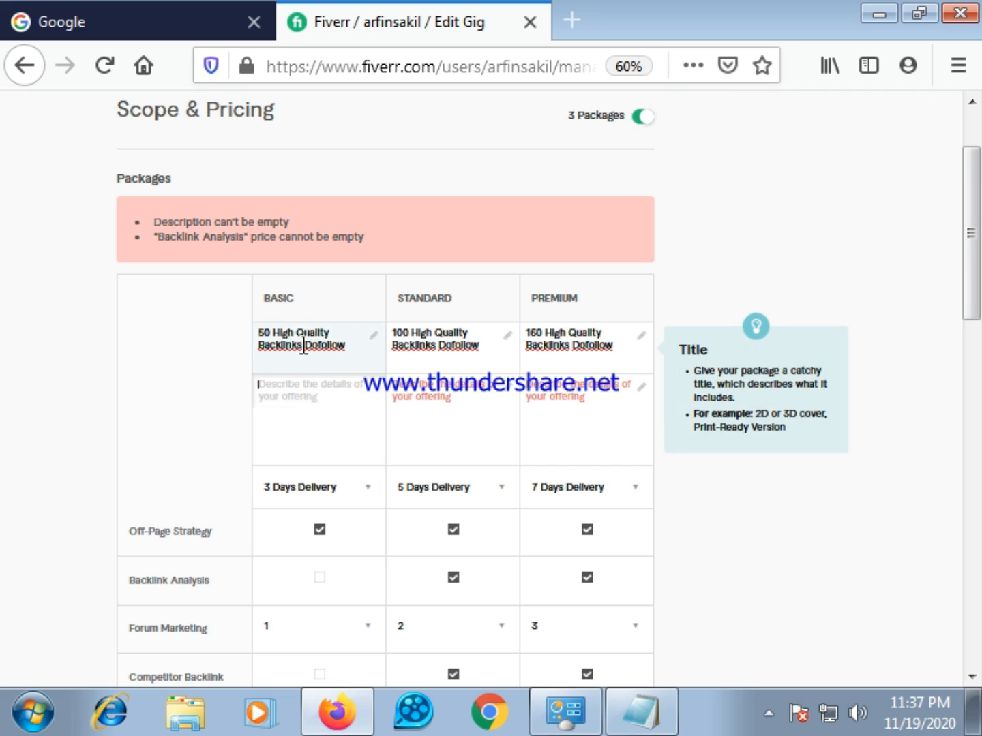
left_click(304, 347)
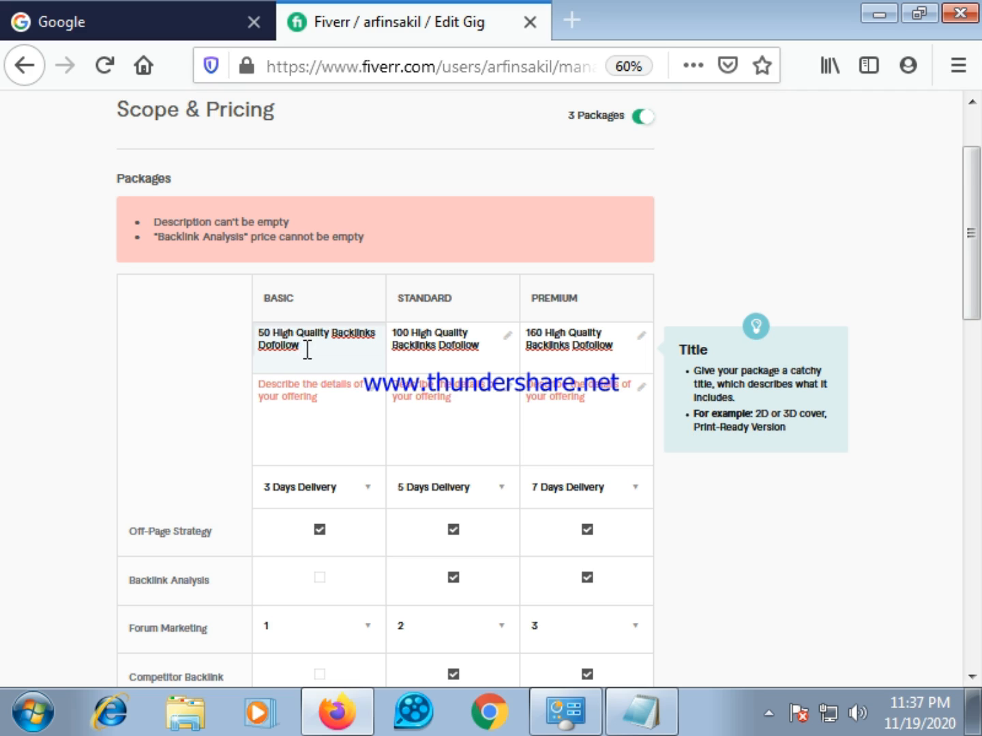
scroll(307, 349, "up", 2)
left_click(375, 414)
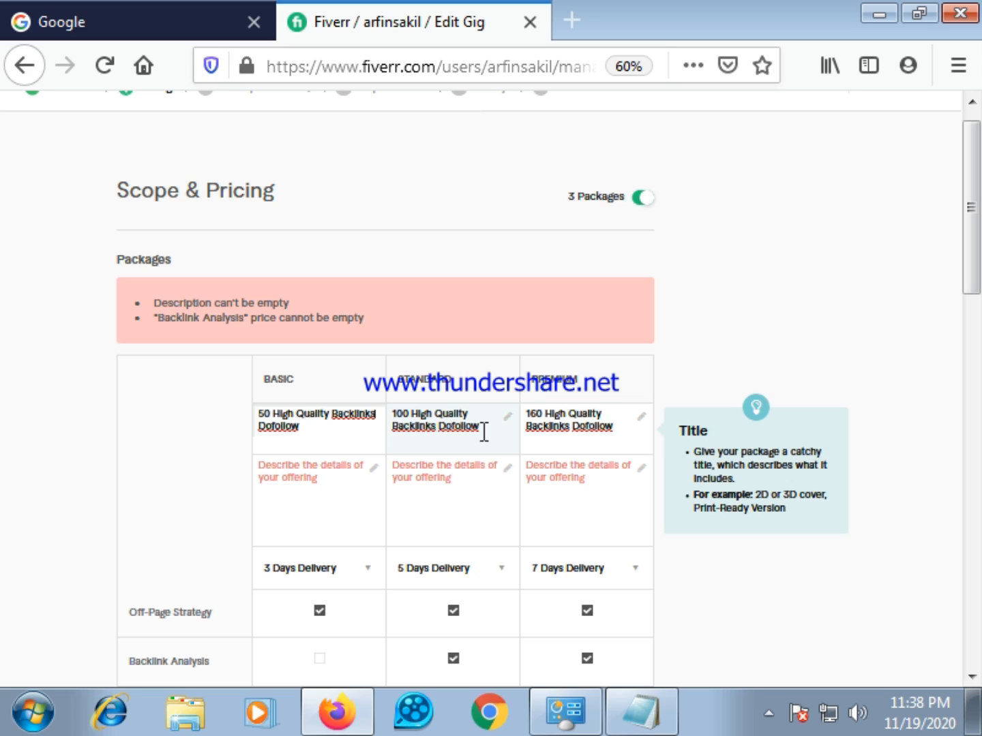
Step: Paste the description ending in "Backlinks 100% Manual Link Building" into the Basic package and remove its trailing line break
left_click(293, 478)
right_click(293, 477)
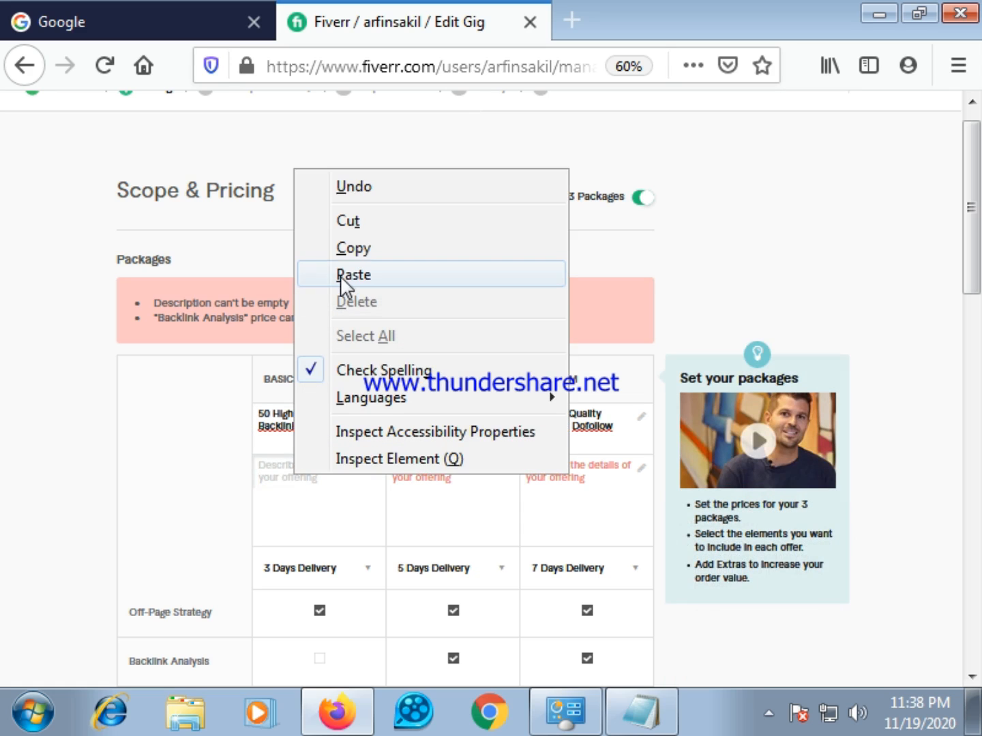
left_click(343, 282)
left_click(328, 479)
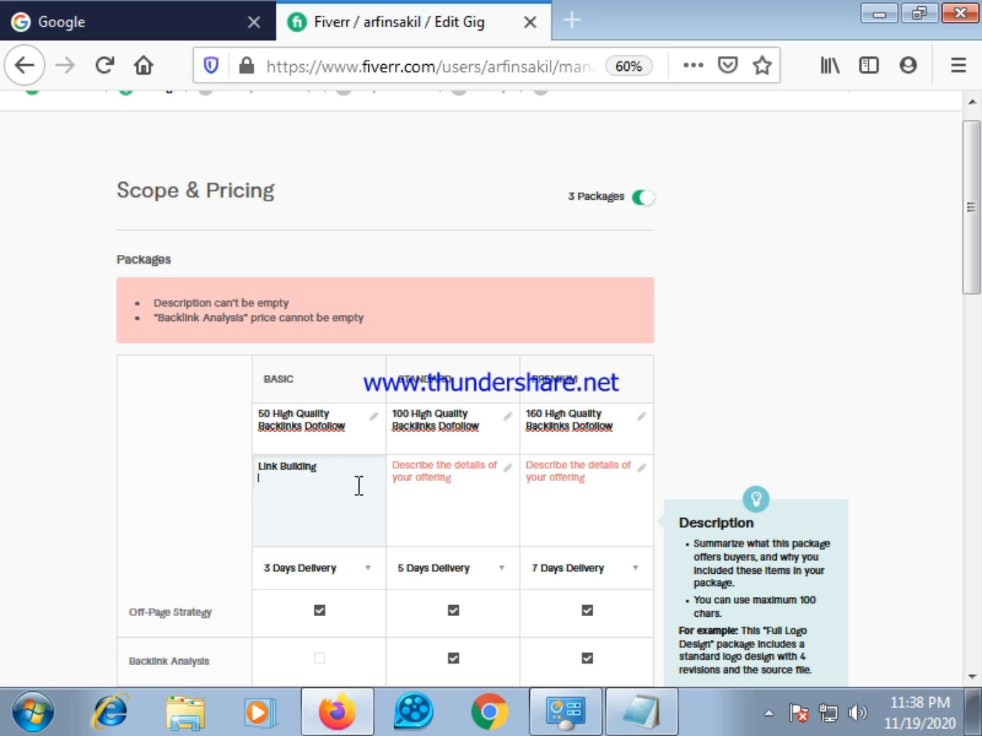
key("BackSpace")
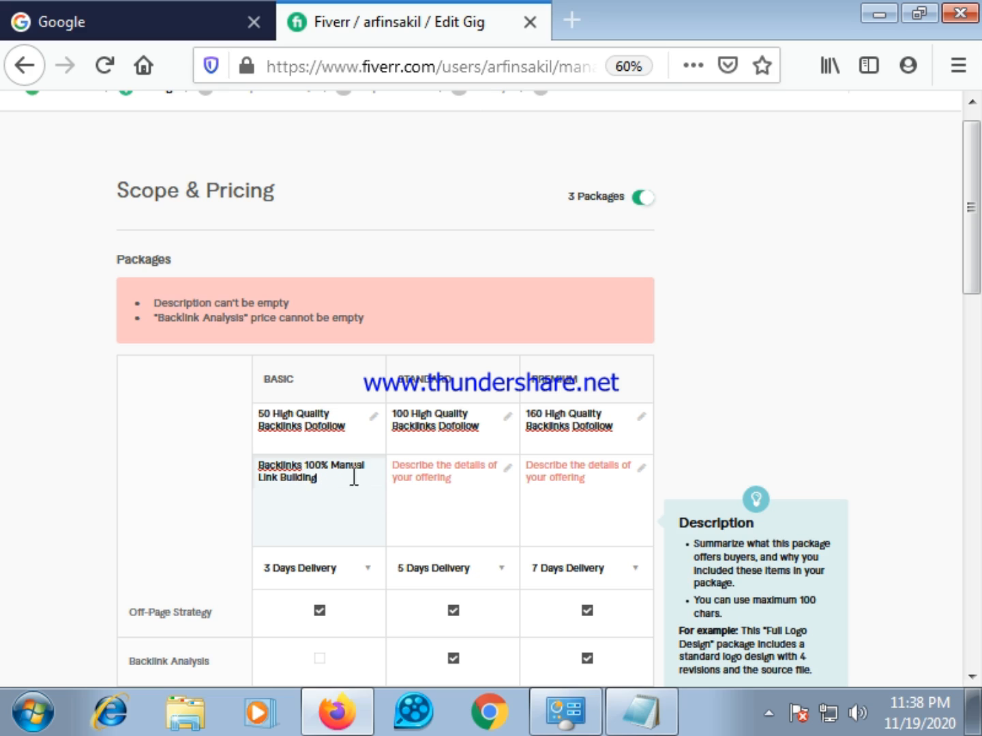
Step: Delete the whole "Backlinks 100% Manual Link Building" description from the Basic package
key("BackSpace")
key("BackSpace")
key("BackSpace")
key("BackSpace")
key("BackSpace")
key("BackSpace")
key("BackSpace")
key("BackSpace")
key("BackSpace")
key("BackSpace")
key("BackSpace")
key("BackSpace")
key("BackSpace")
key("BackSpace")
key("BackSpace")
key("BackSpace")
key("BackSpace")
key("BackSpace")
key("BackSpace")
key("BackSpace")
key("BackSpace")
key("BackSpace")
key("BackSpace")
key("BackSpace")
key("BackSpace")
key("BackSpace")
key("BackSpace")
key("BackSpace")
key("BackSpace")
key("BackSpace")
key("BackSpace")
key("BackSpace")
key("BackSpace")
key("BackSpace")
key("BackSpace")
key("BackSpace")
key("BackSpace")
key("BackSpace")
key("BackSpace")
key("BackSpace")
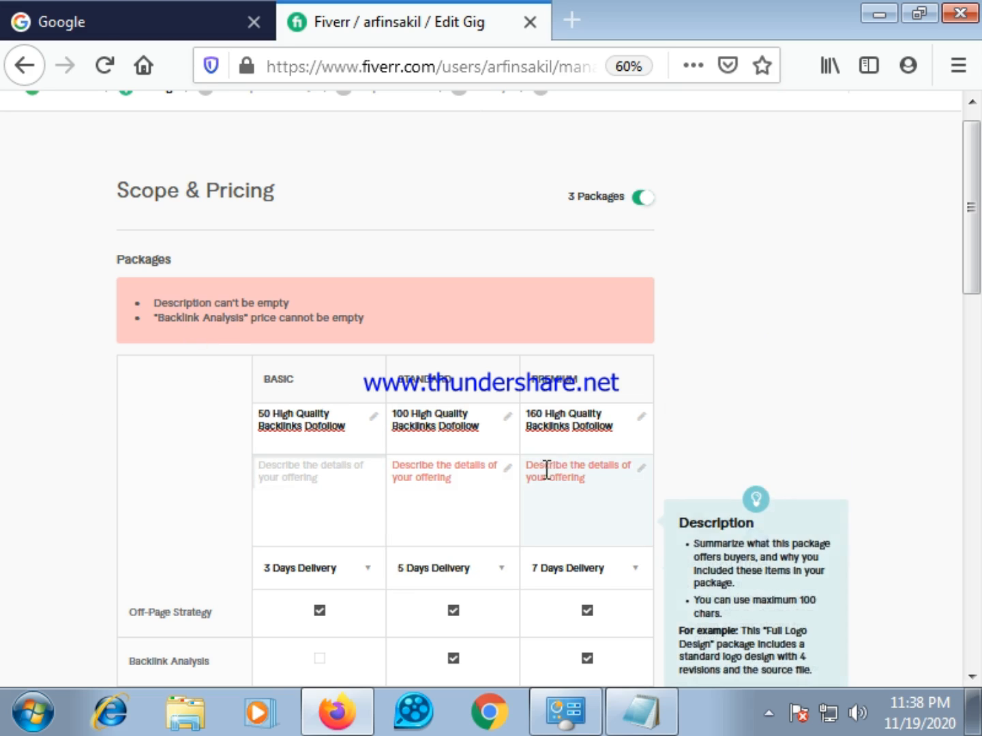
Step: Switch to the link building note in Notepad and delete the word "Backlinks" before "100% Manual Link Building"
left_click(920, 13)
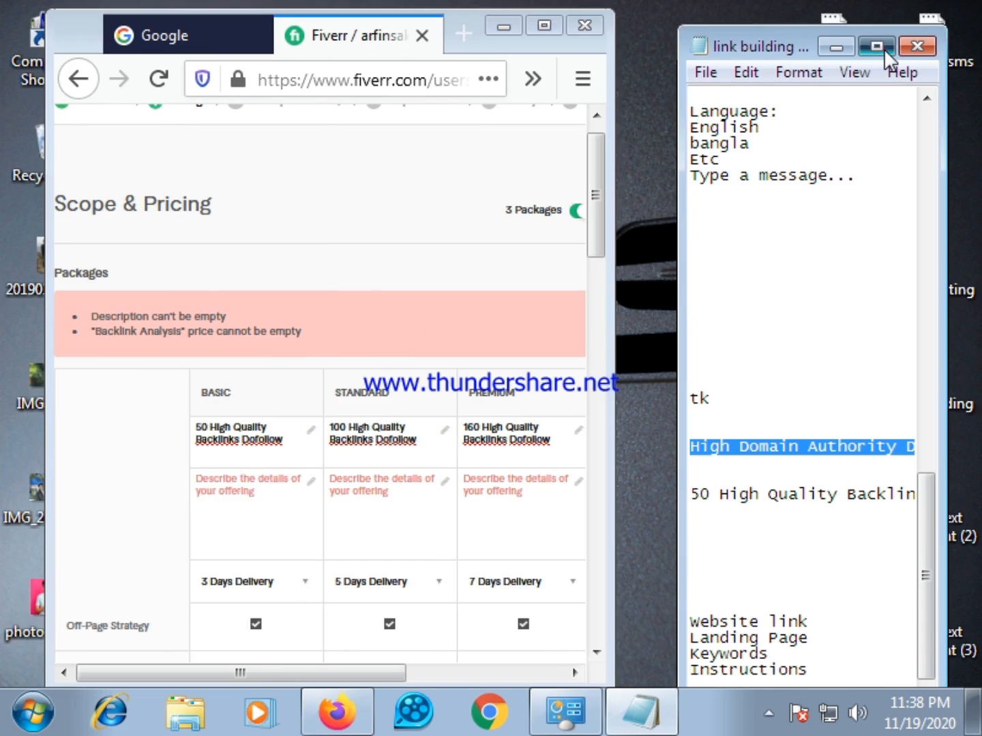
left_click(879, 48)
left_click(161, 556)
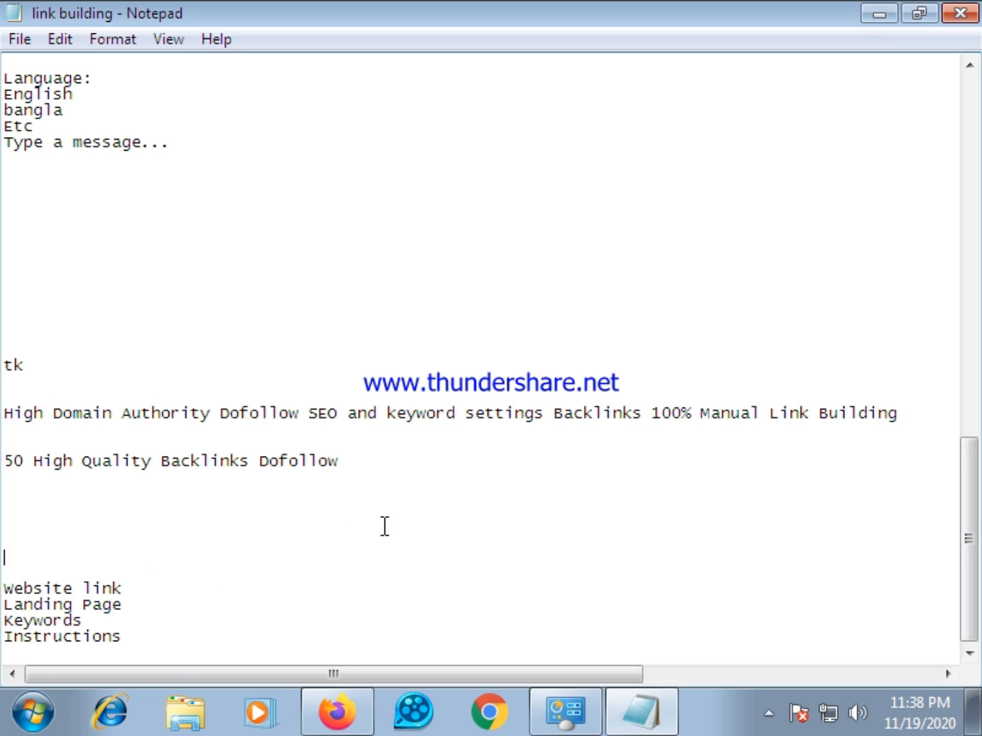
left_click(644, 415)
key("BackSpace")
key("BackSpace")
key("BackSpace")
key("BackSpace")
key("BackSpace")
key("BackSpace")
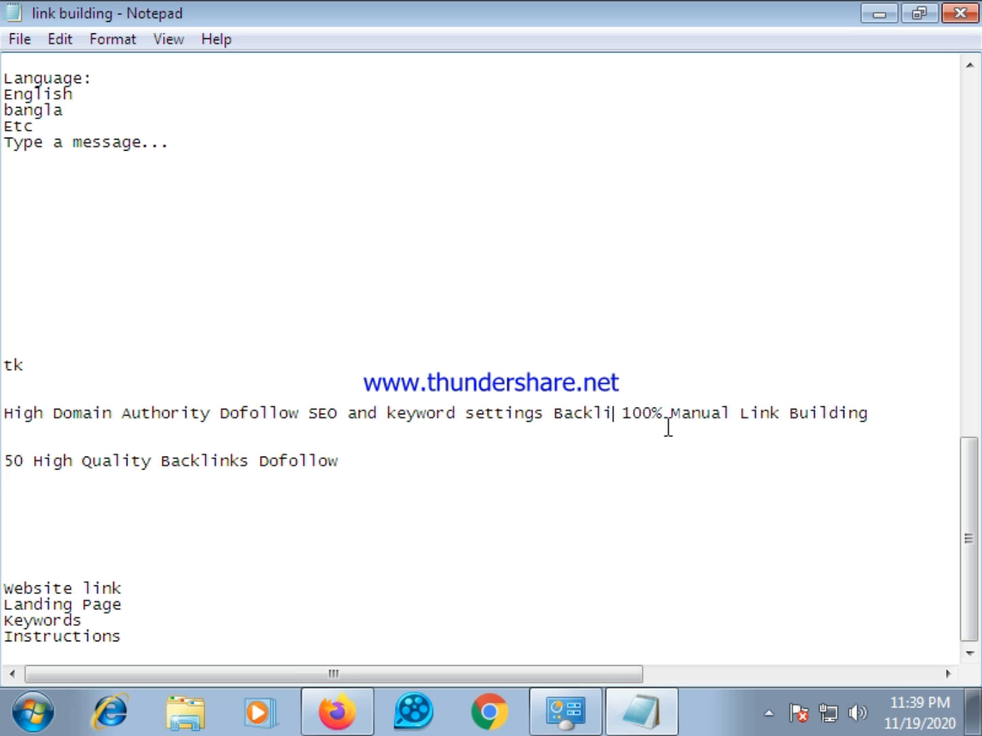
key("BackSpace")
key("BackSpace")
key("BackSpace")
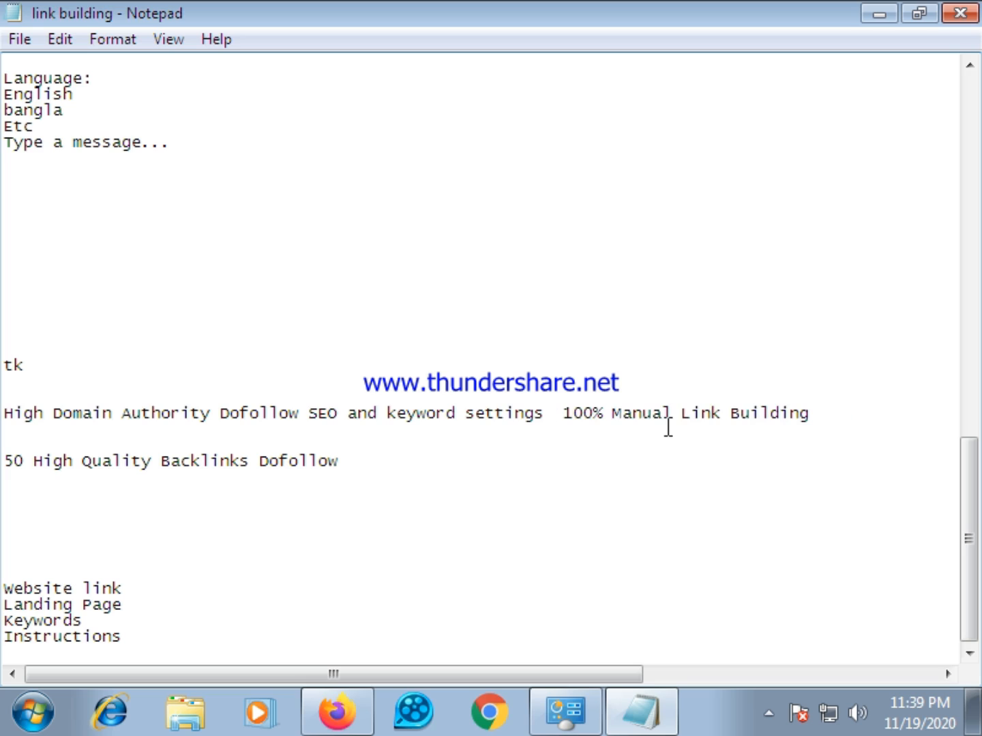
Step: Insert "Link Building" between "keyword settings" and "100% Manual" in the note's description line
type("L")
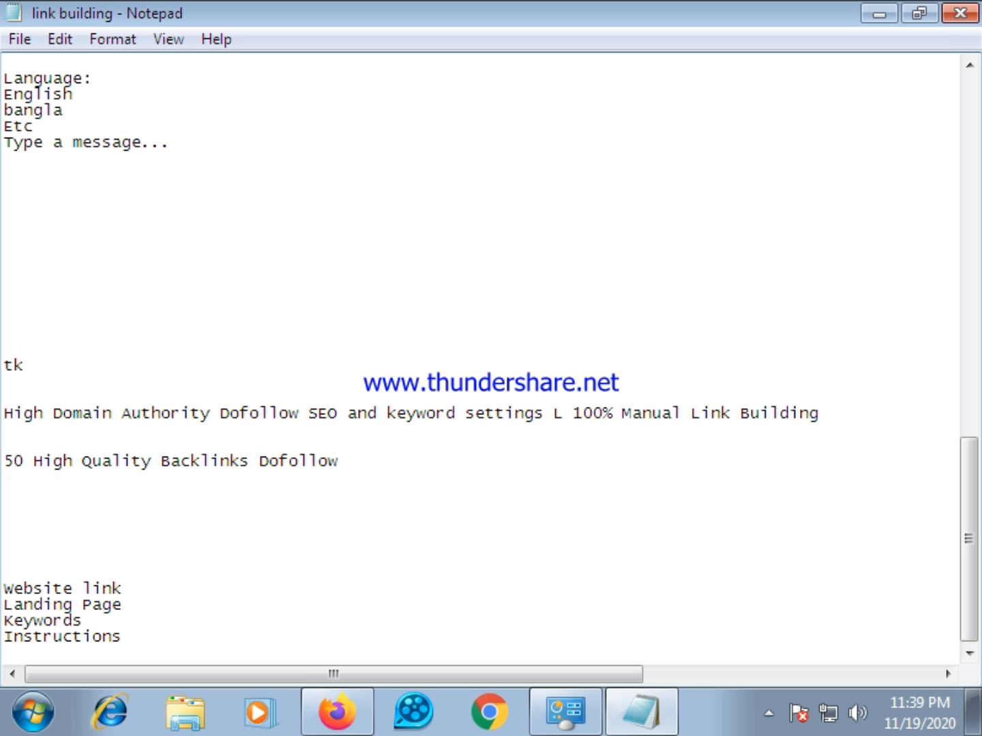
type("i")
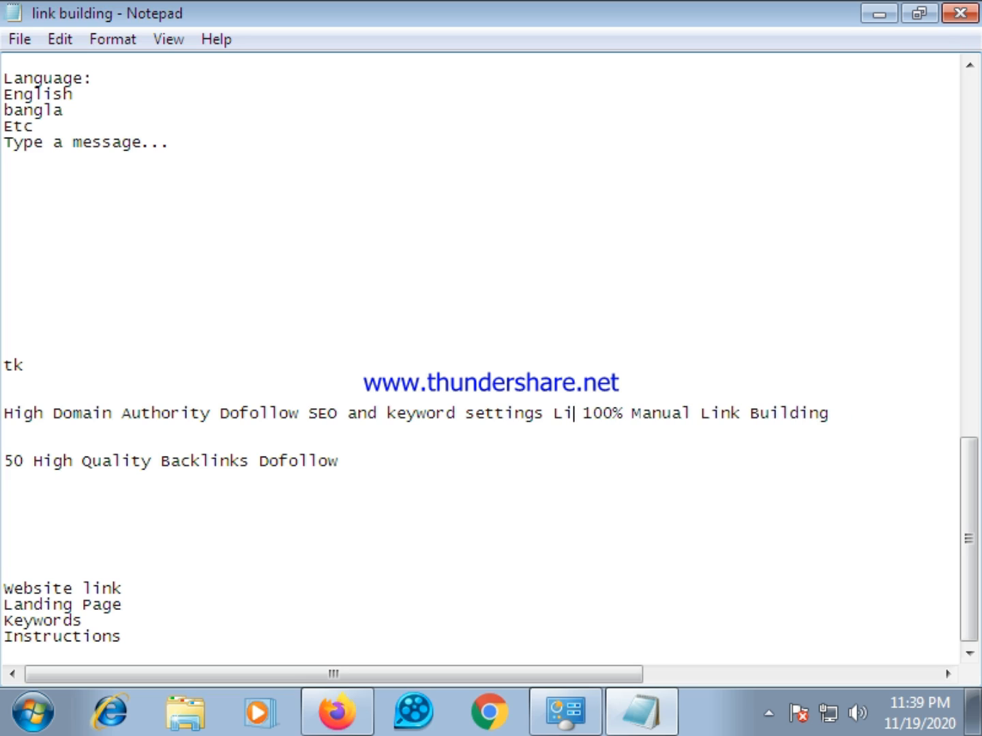
type("n")
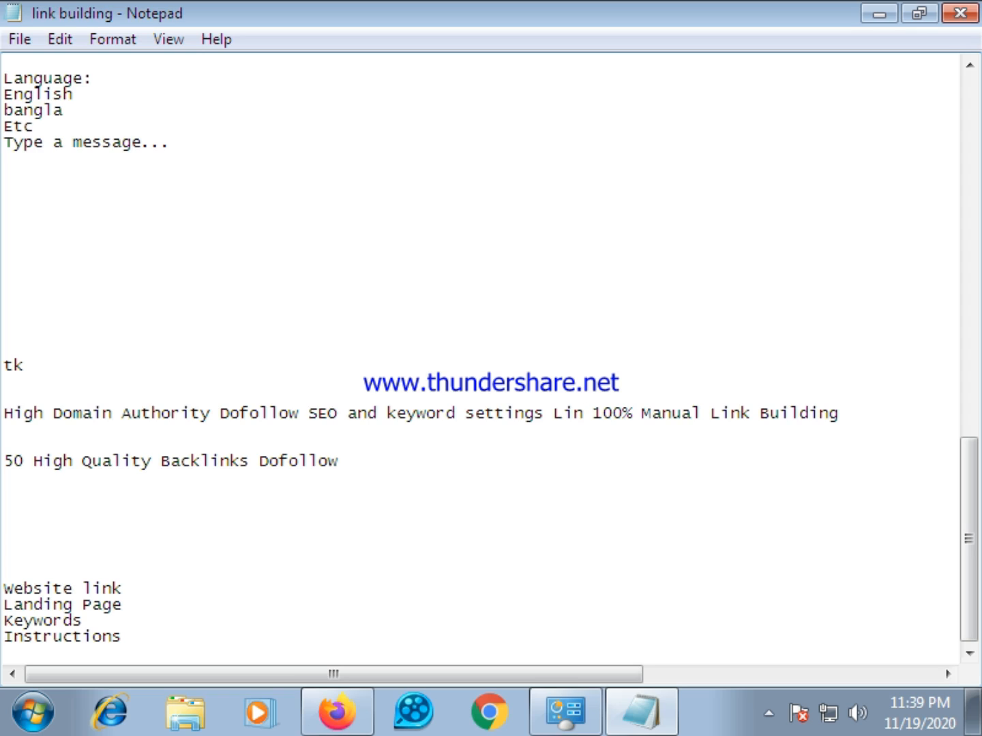
type("k")
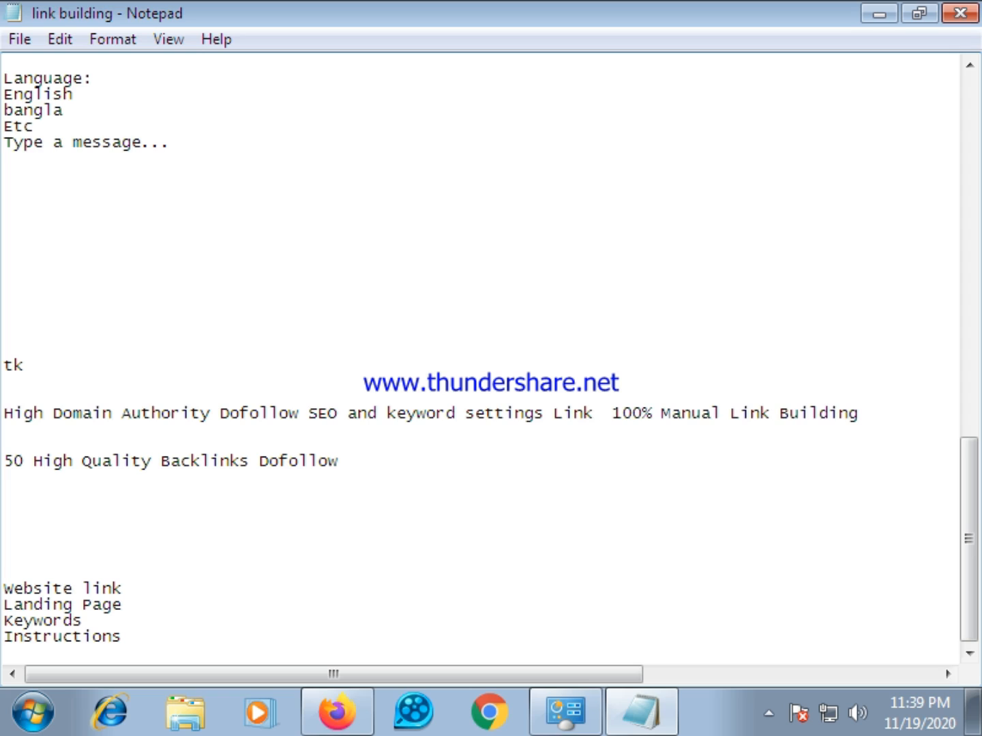
type(" Bo")
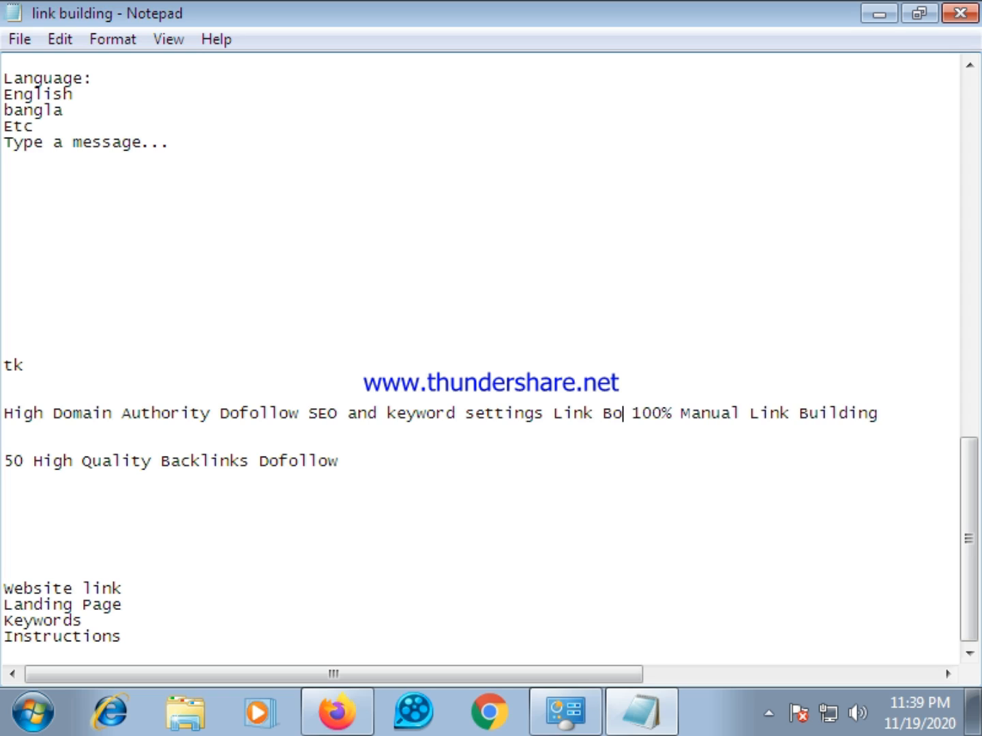
key("BackSpace")
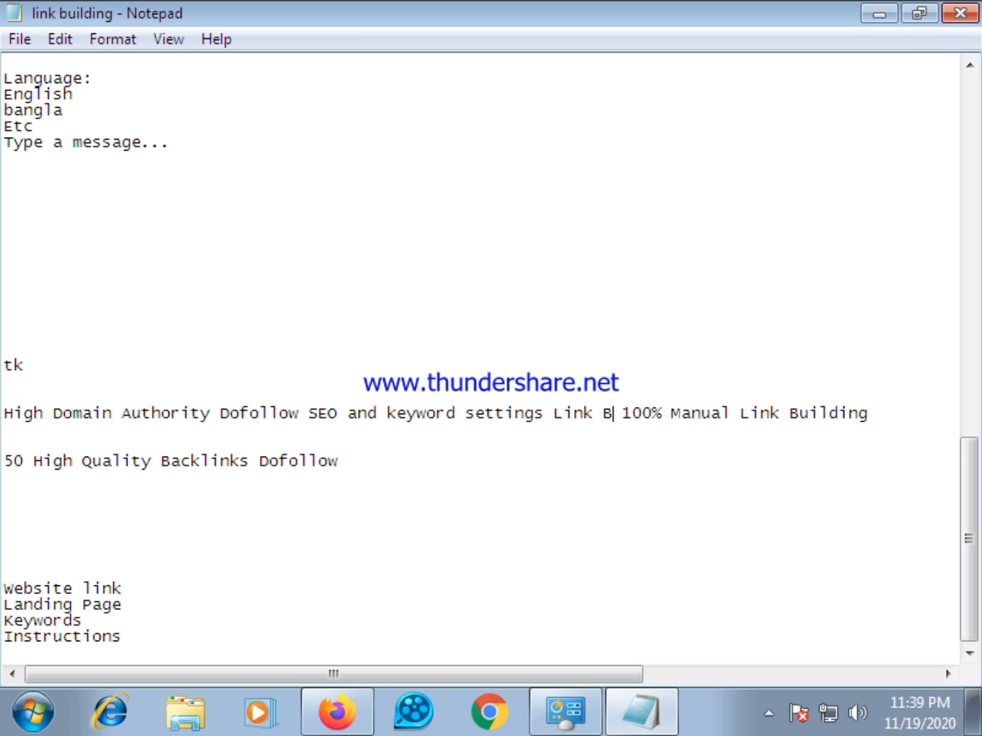
type("u")
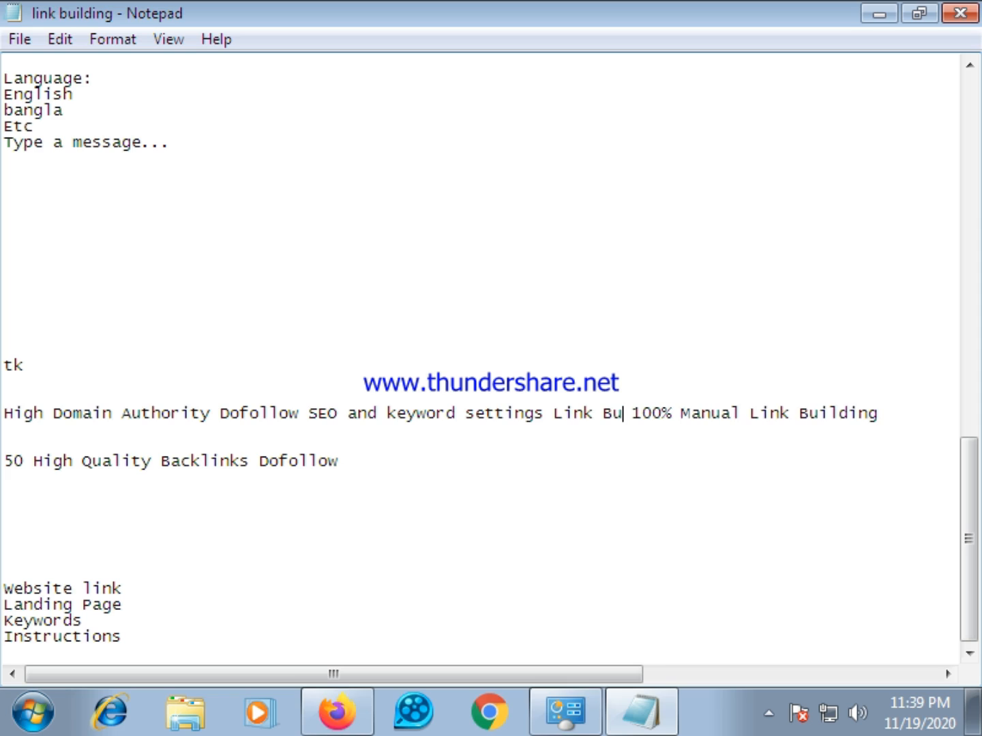
type("i")
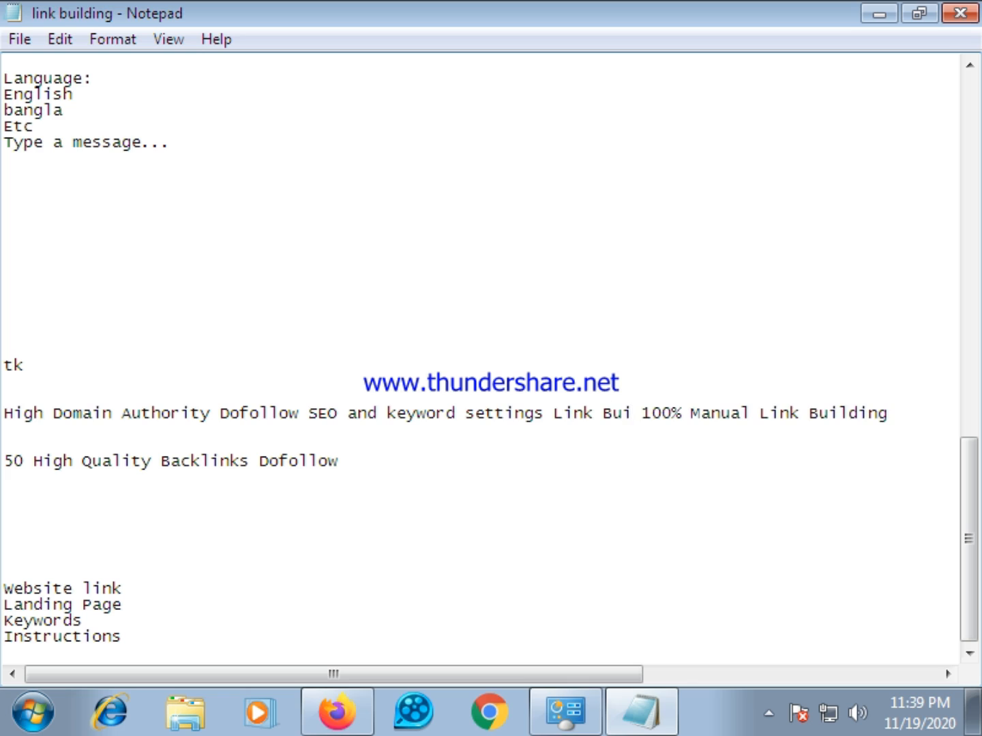
type("l")
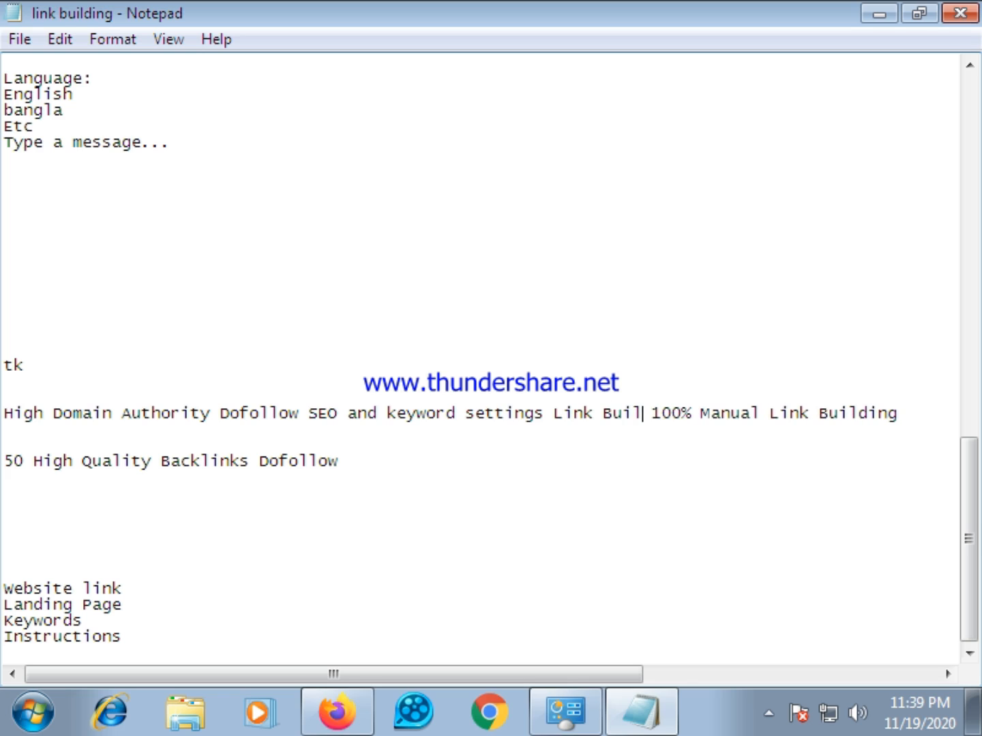
type("ding")
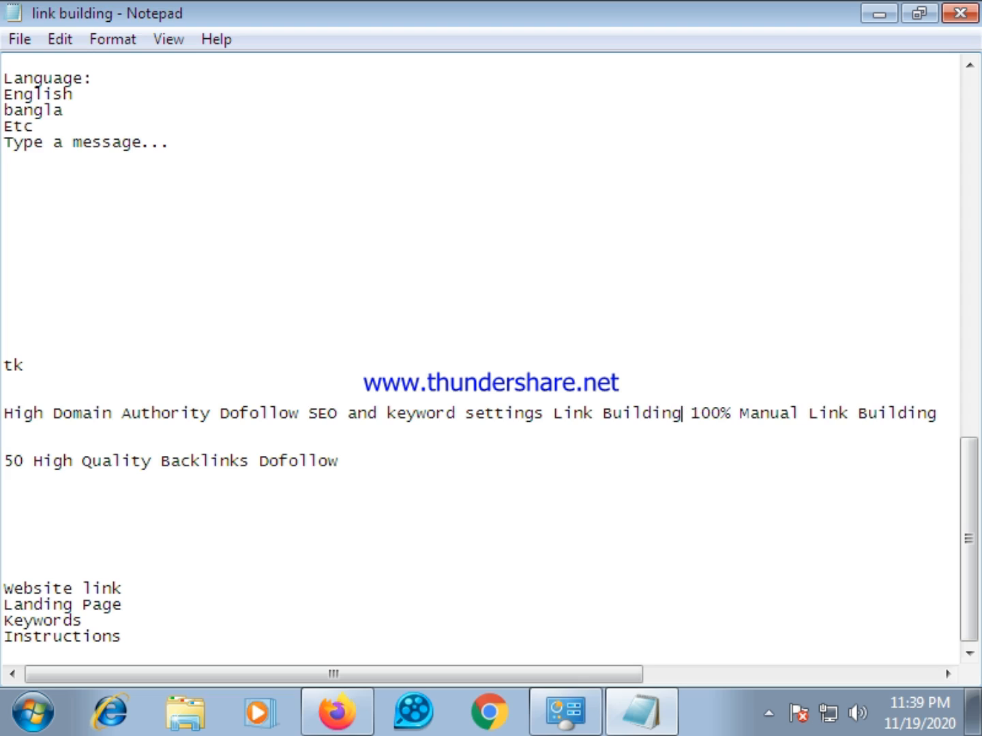
type("s")
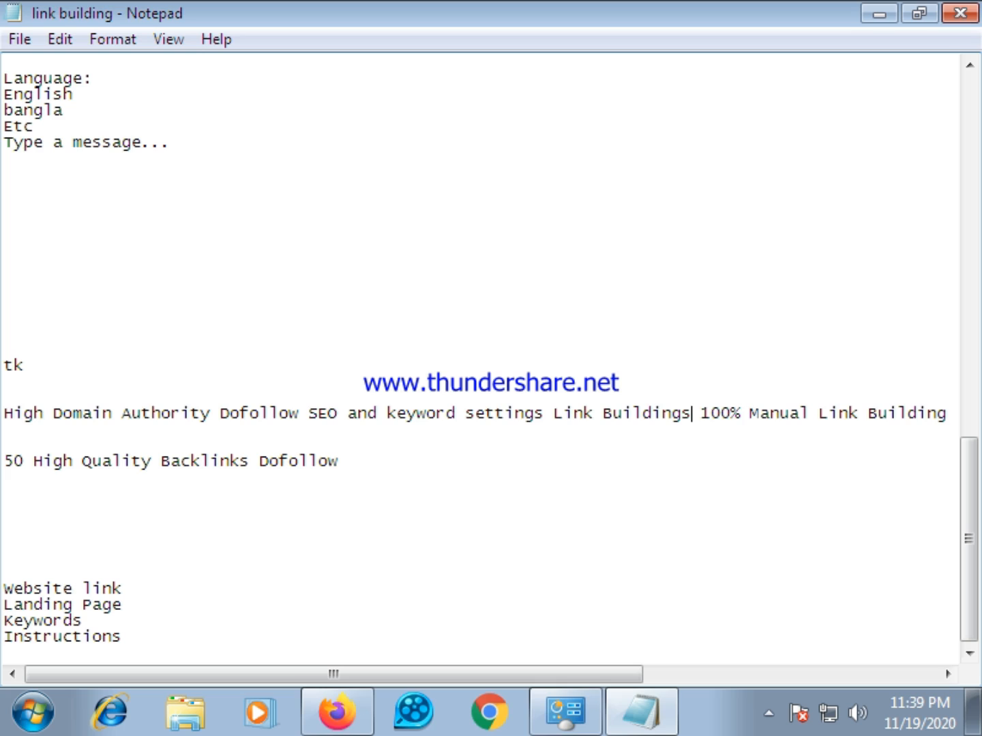
key("BackSpace")
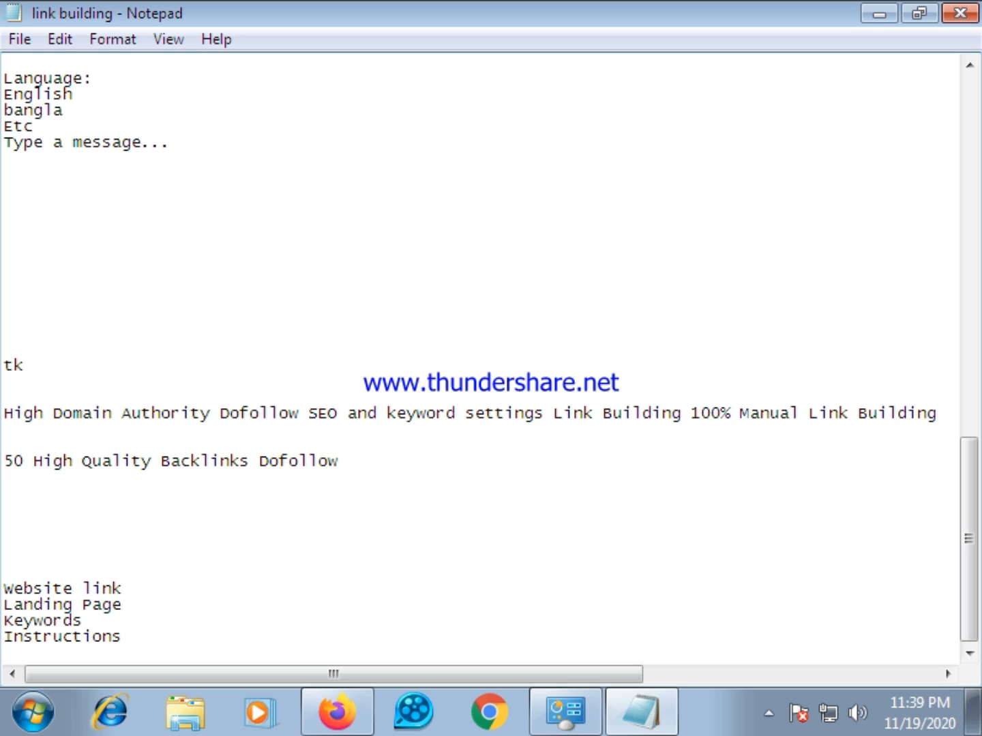
left_click(693, 413)
key("BackSpace")
Step: Copy the full "High Domain Authority Dofollow SEO" description line from the note and switch back to the Firefox gig editor
left_click_drag(5, 414, 938, 414)
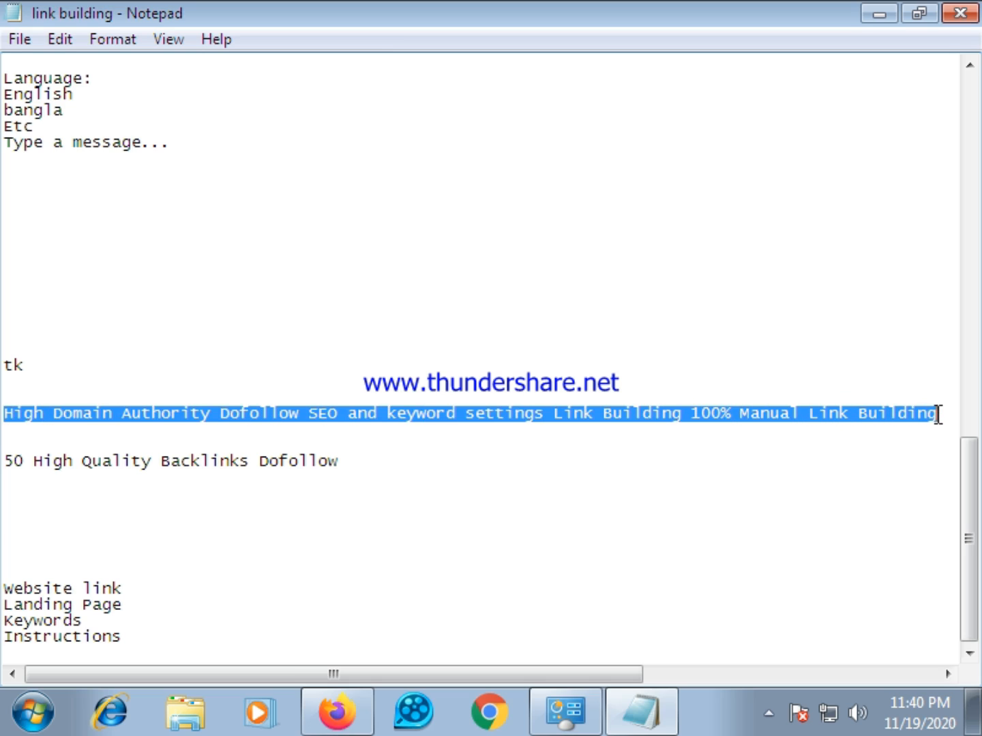
right_click(886, 414)
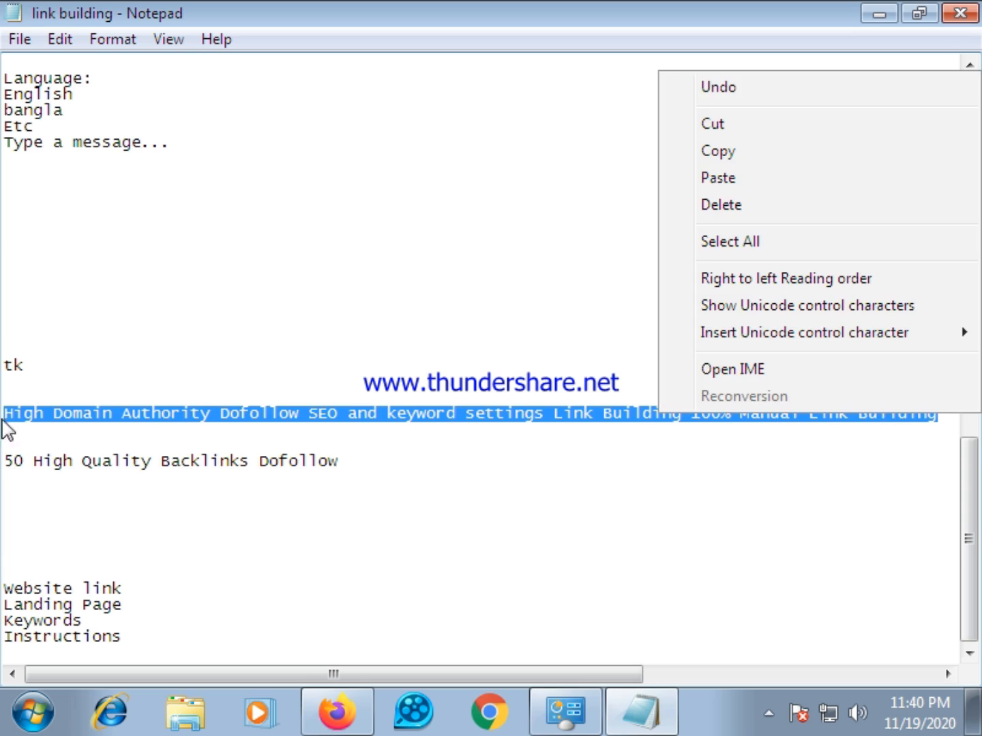
left_click(708, 150)
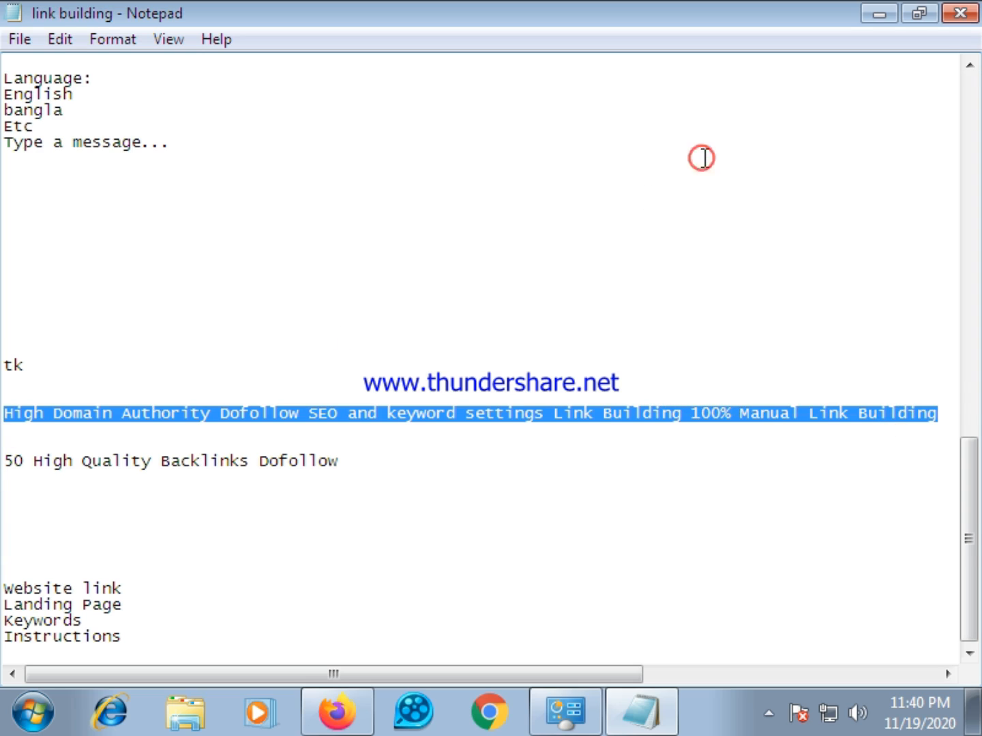
left_click(912, 14)
left_click(542, 26)
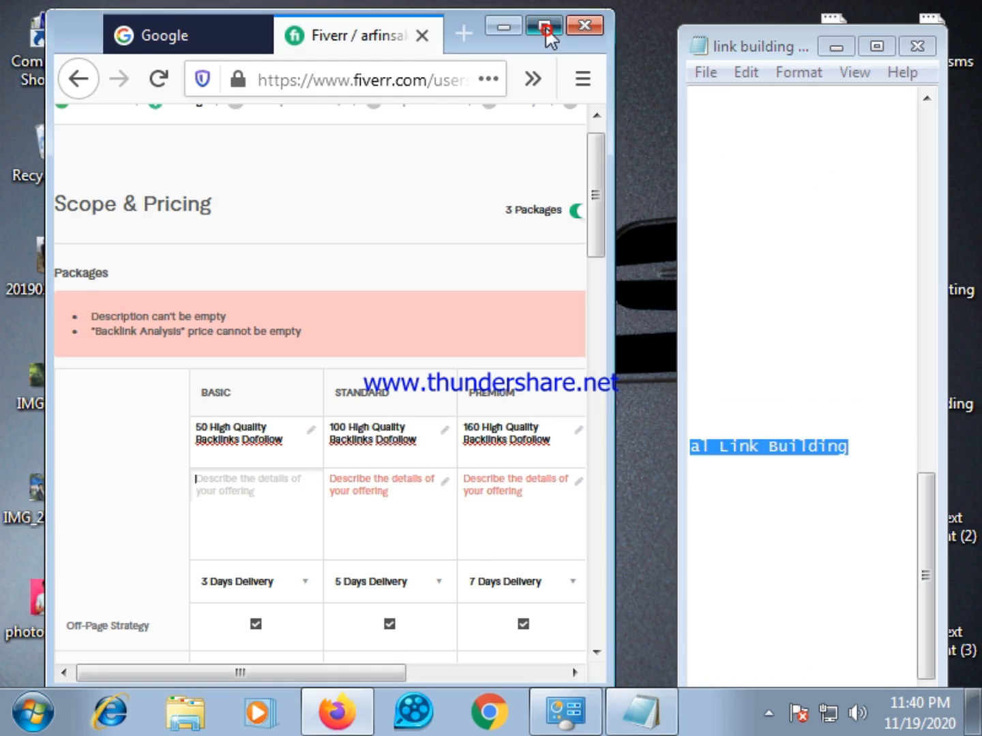
Step: Paste the copied description ending in "Link Building 100% Manual Link Building" into the Basic package
left_click(275, 470)
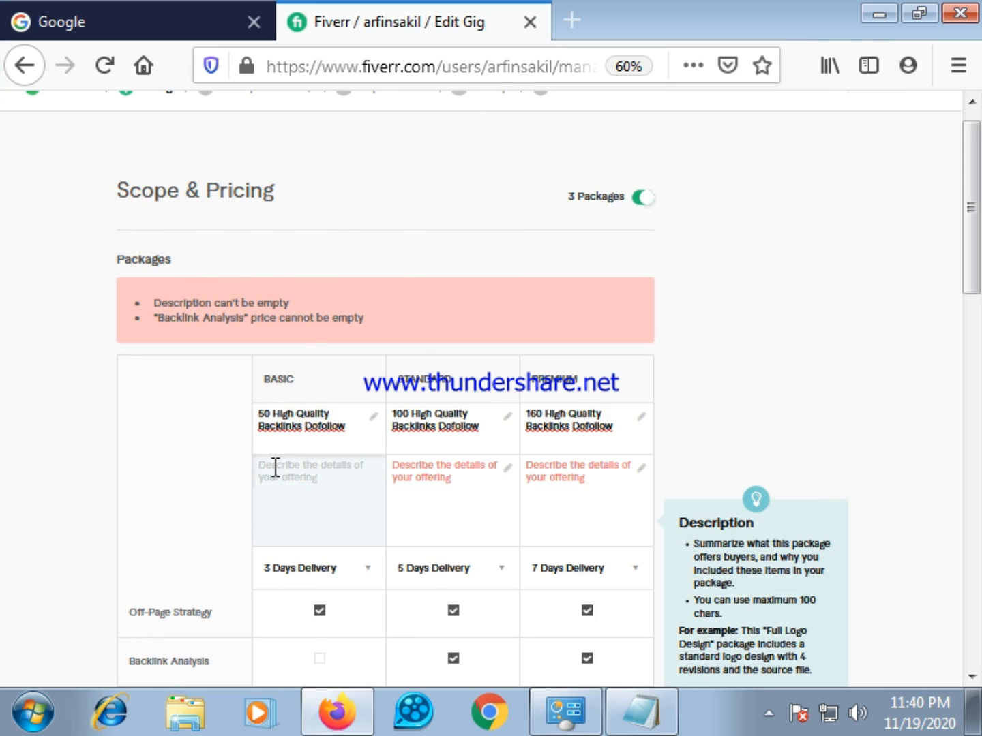
right_click(276, 463)
left_click(399, 242)
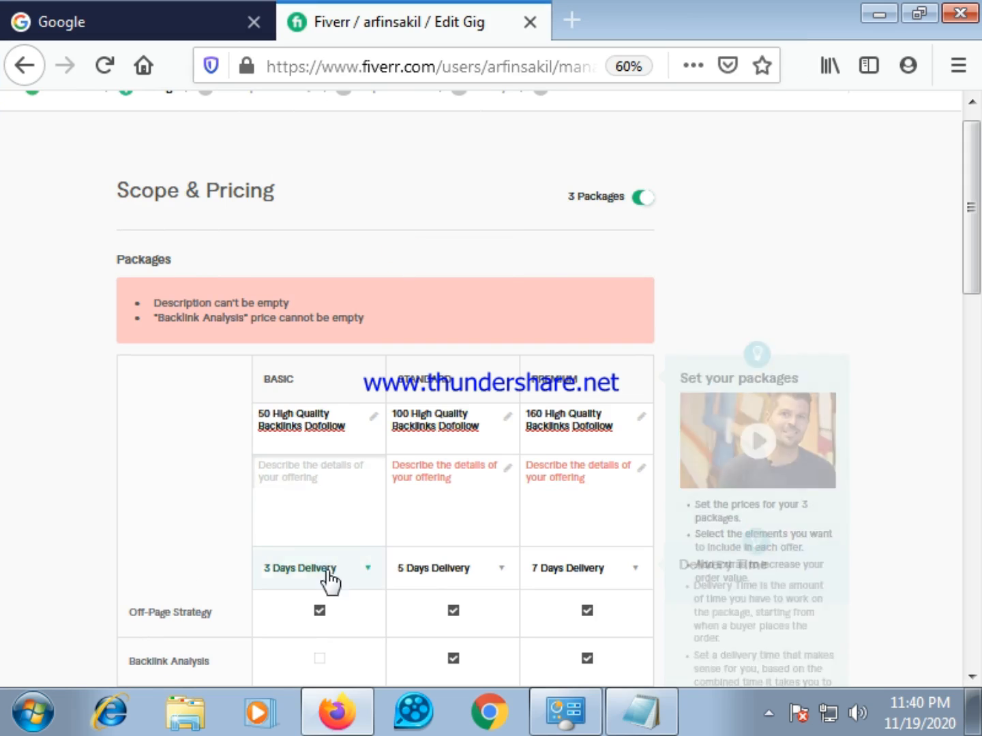
left_click(281, 469)
right_click(281, 470)
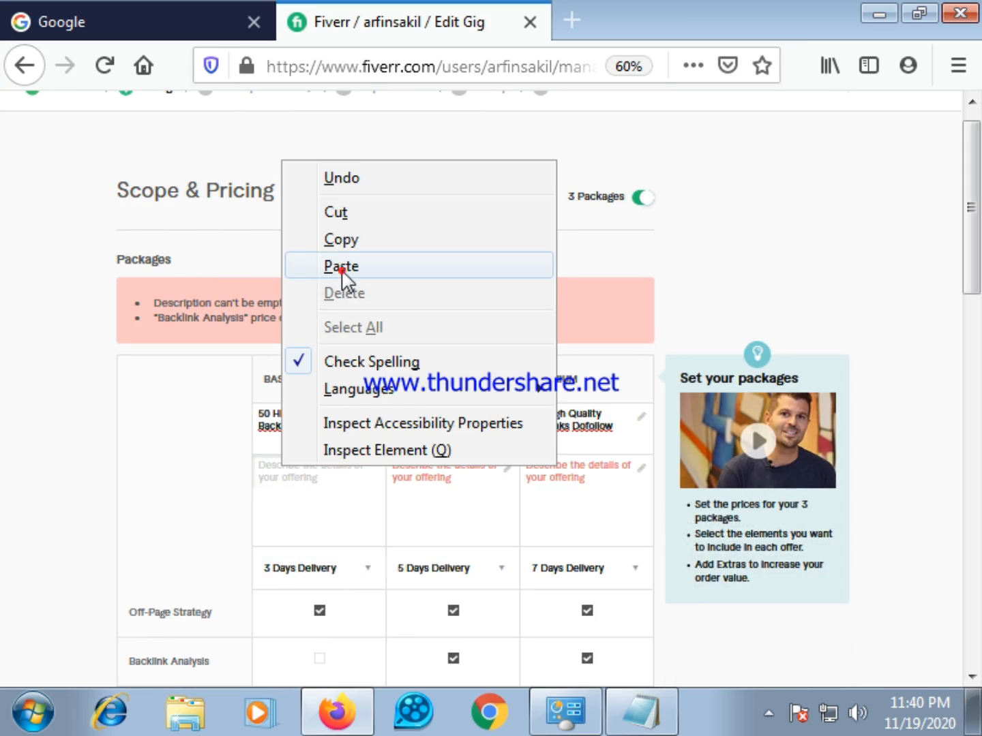
left_click(345, 268)
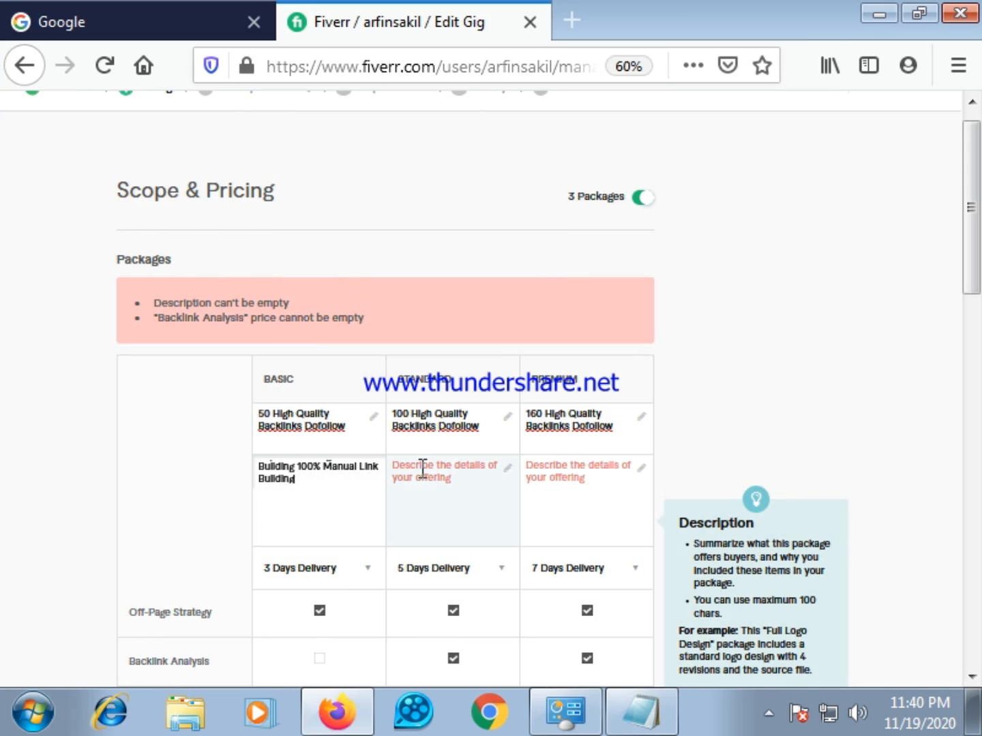
Step: Paste the same copied description into the Standard and Premium packages
right_click(419, 472)
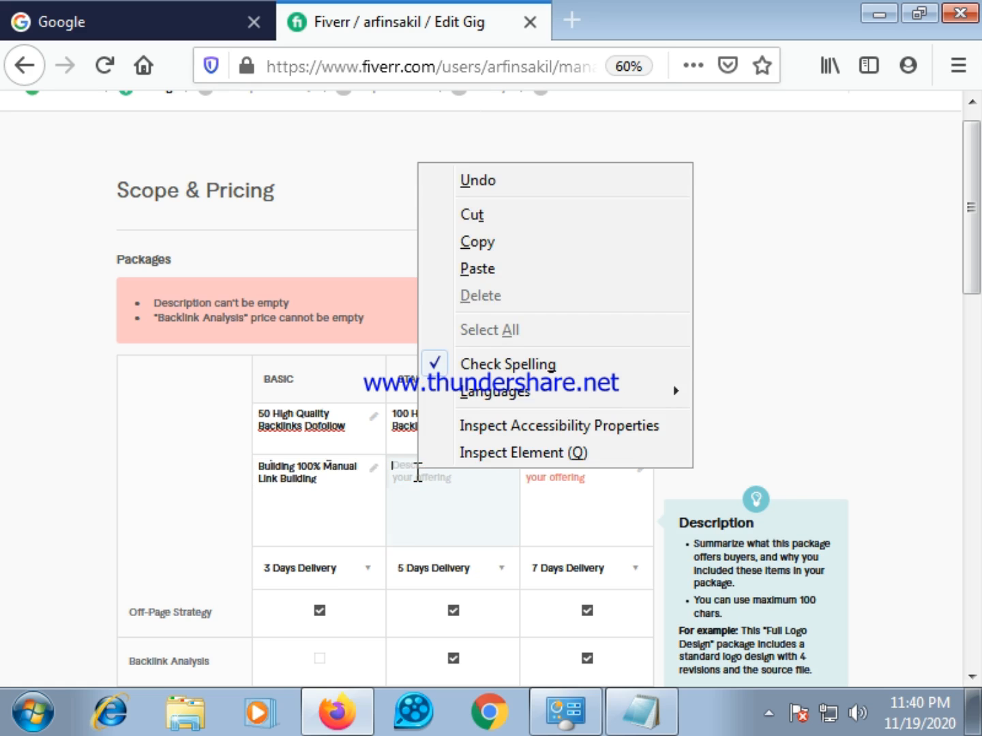
left_click(469, 267)
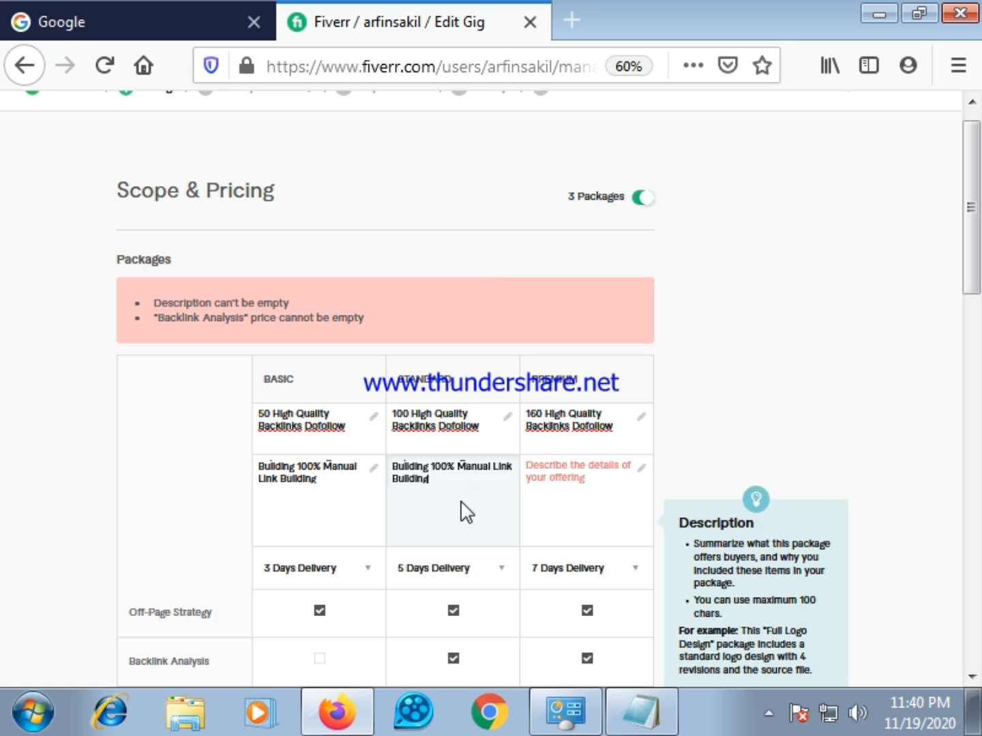
left_click(574, 466)
right_click(561, 469)
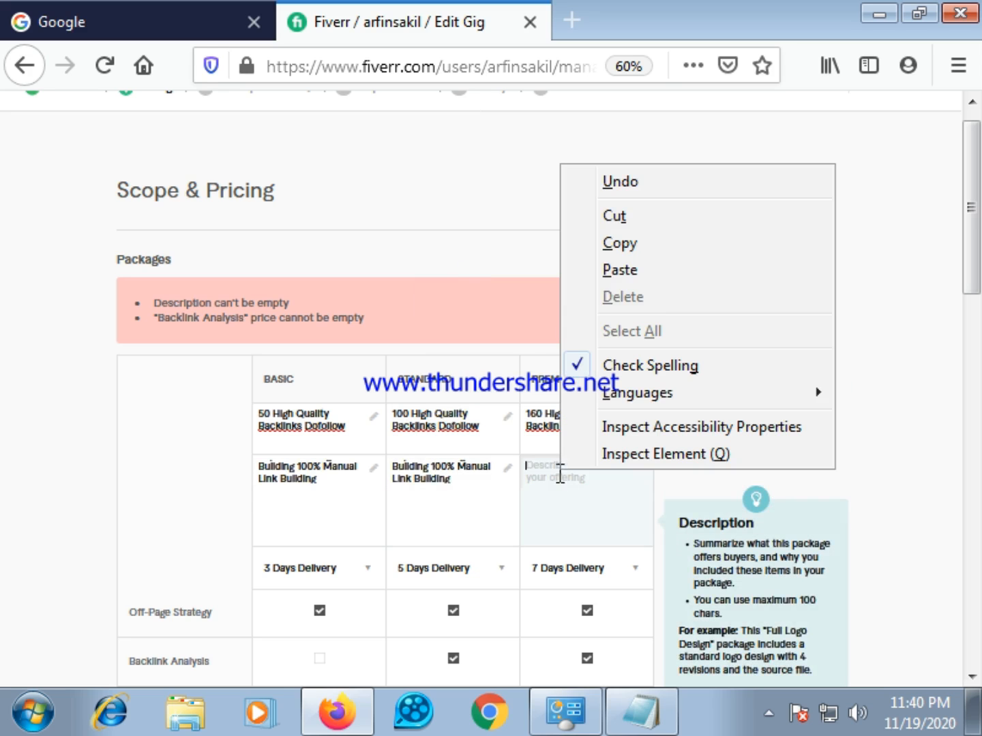
left_click(615, 275)
Step: Review the package table and extra services, and submit the pricing section with Save & Continue
scroll(536, 507, "down", 3)
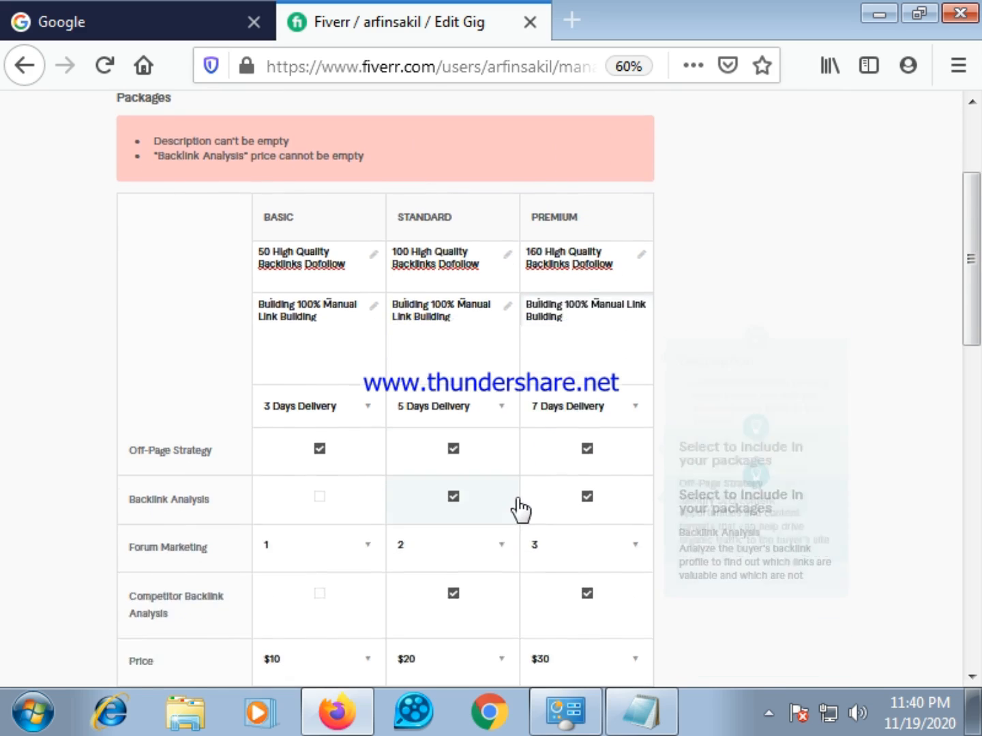
scroll(518, 508, "down", 5)
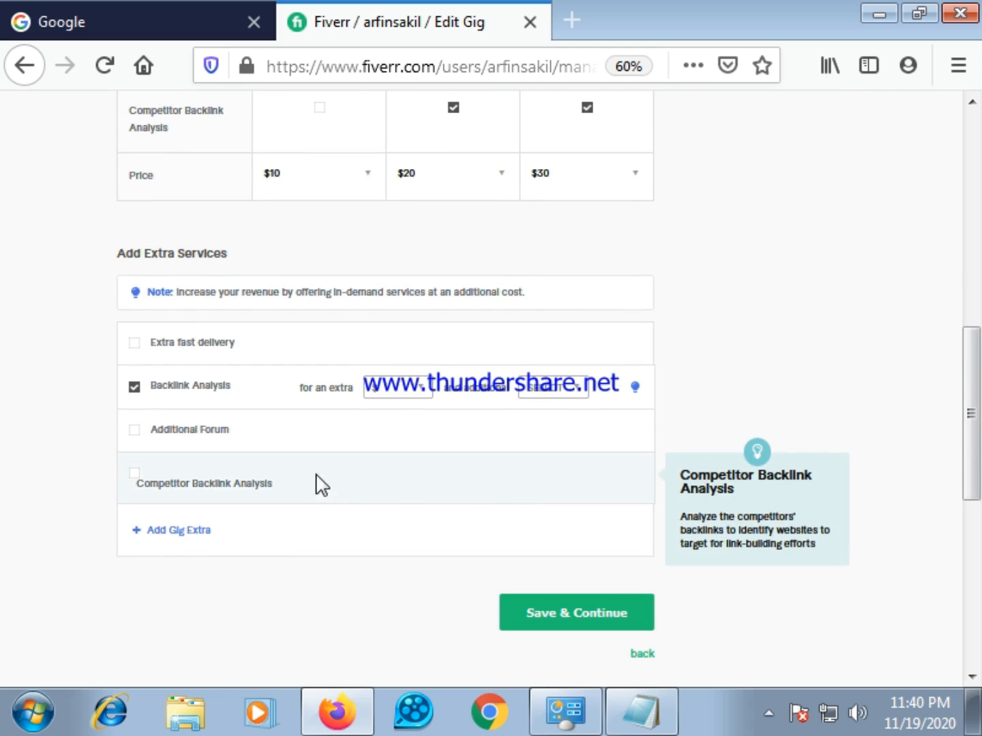
scroll(386, 368, "up", 5)
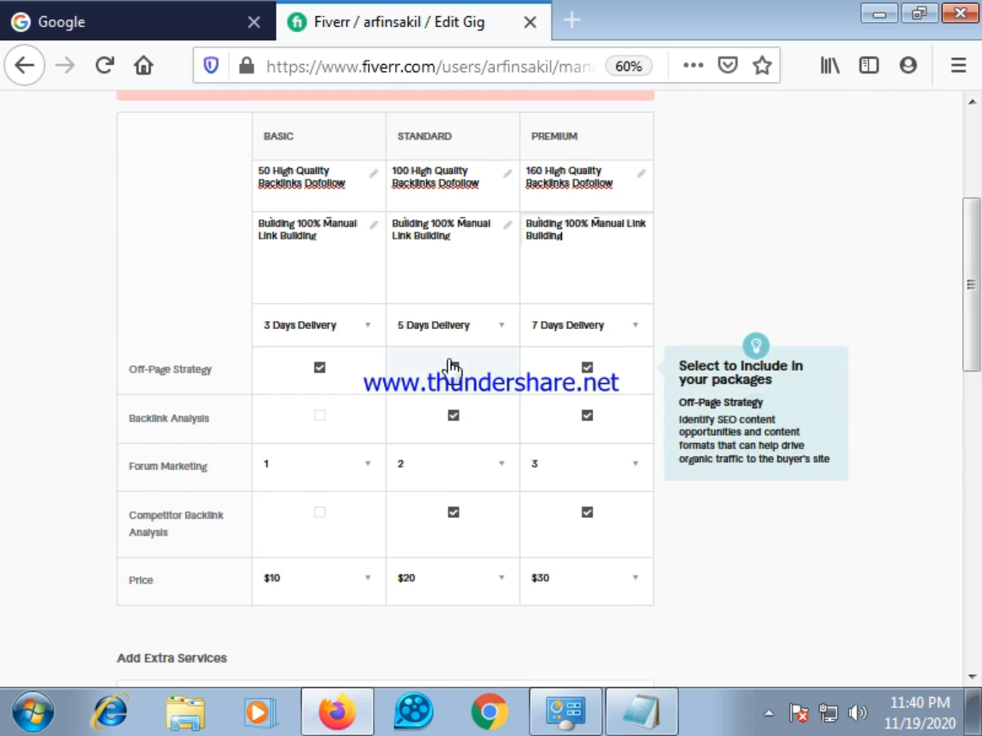
scroll(450, 368, "up", 3)
scroll(446, 368, "down", 10)
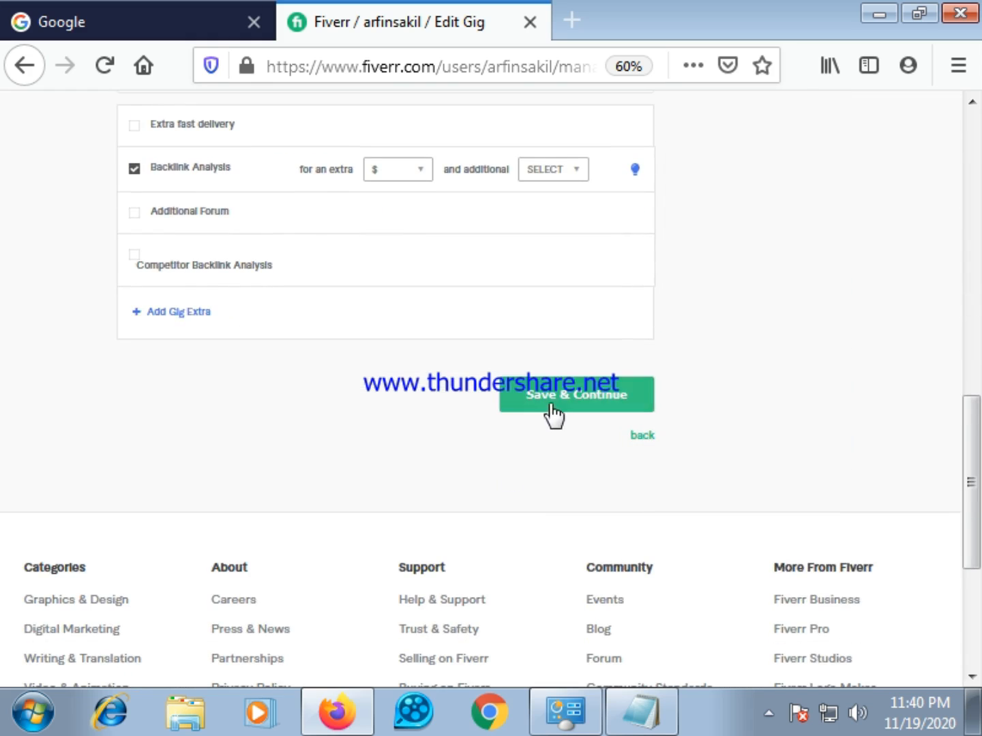
left_click(554, 409)
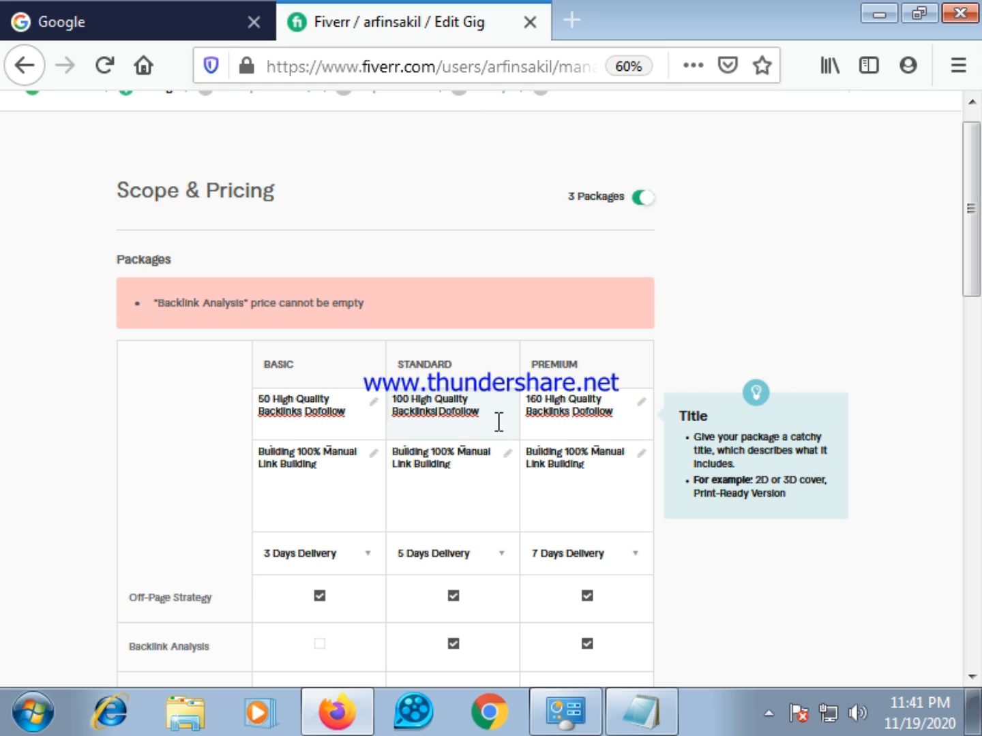
left_click(439, 411)
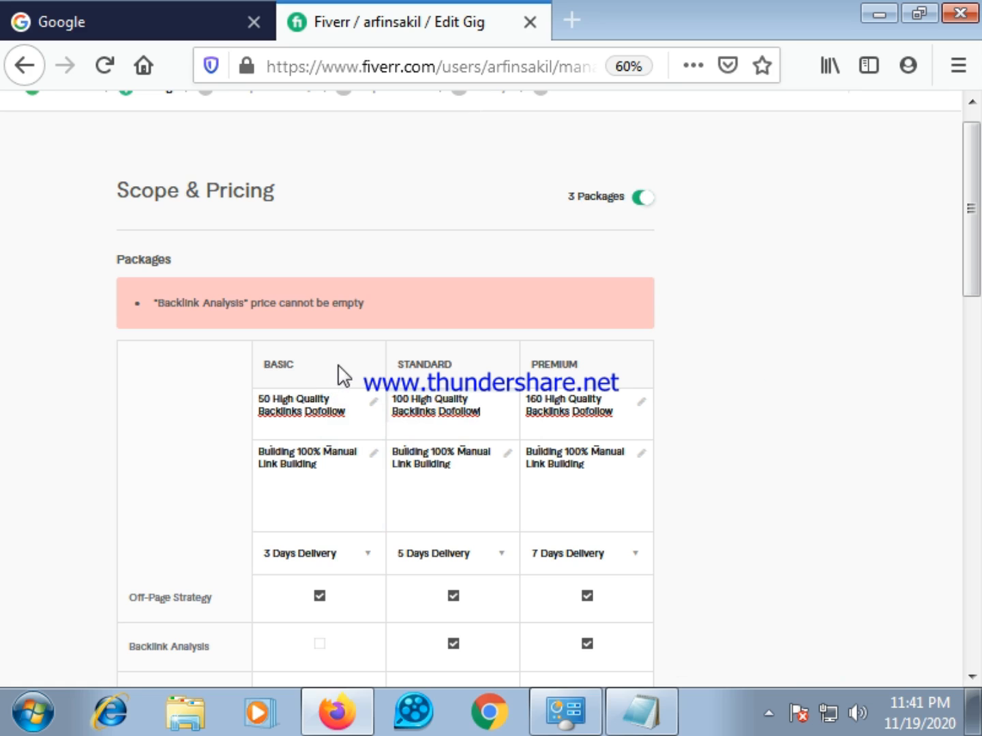
scroll(353, 361, "down", 3)
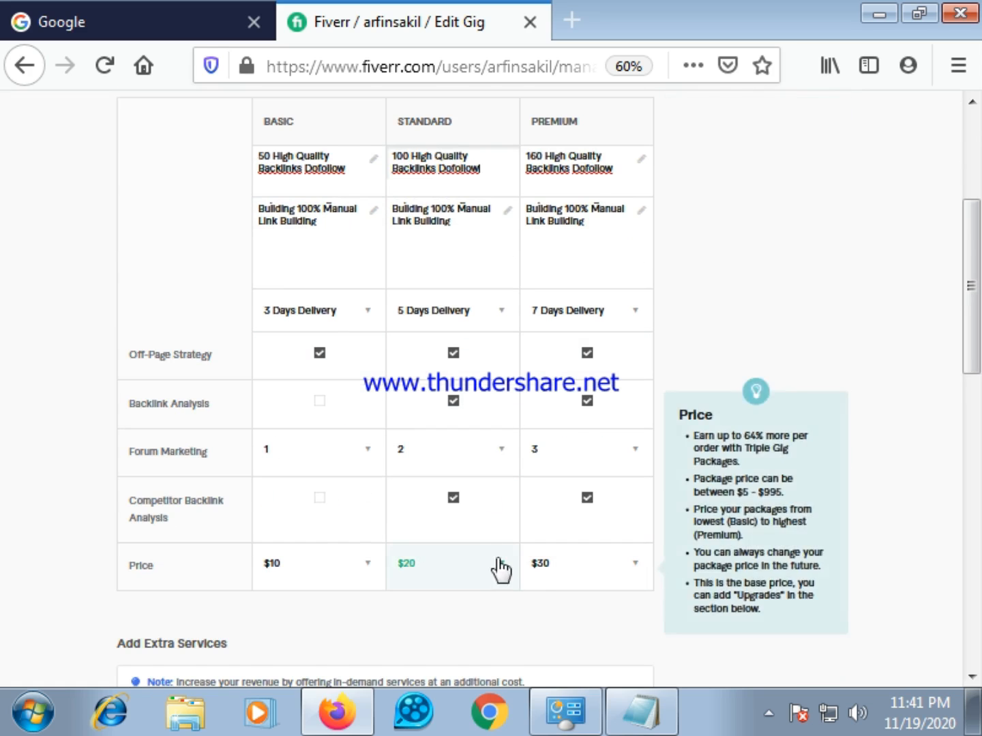
Step: Clear the entire description text of the Basic package
scroll(499, 573, "up", 2)
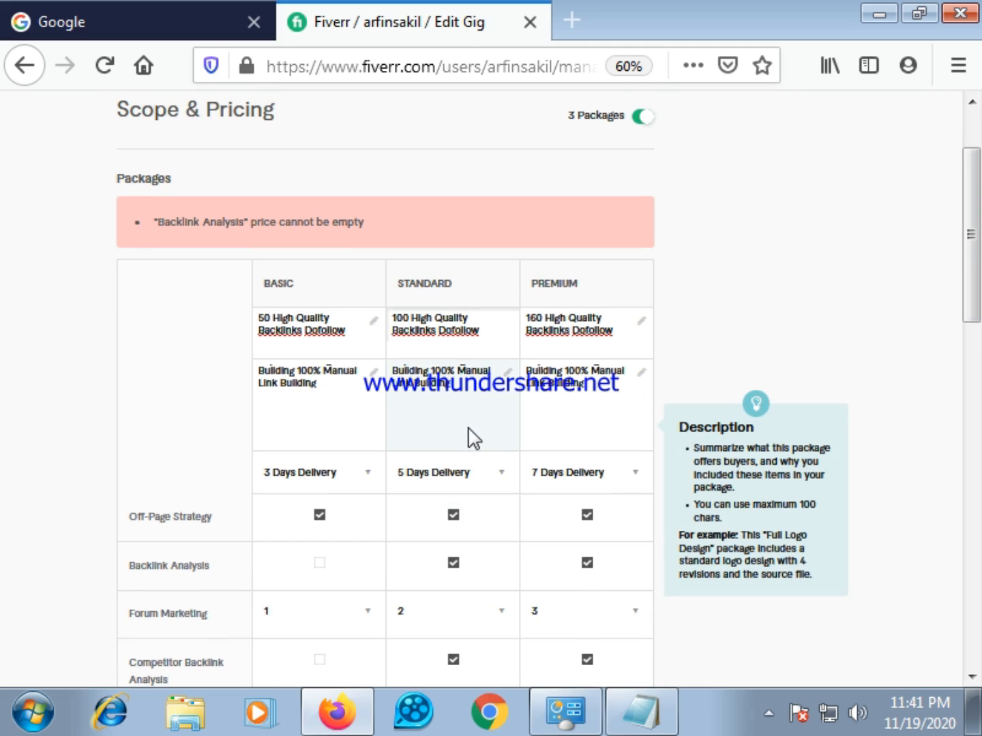
scroll(460, 442, "up", 1)
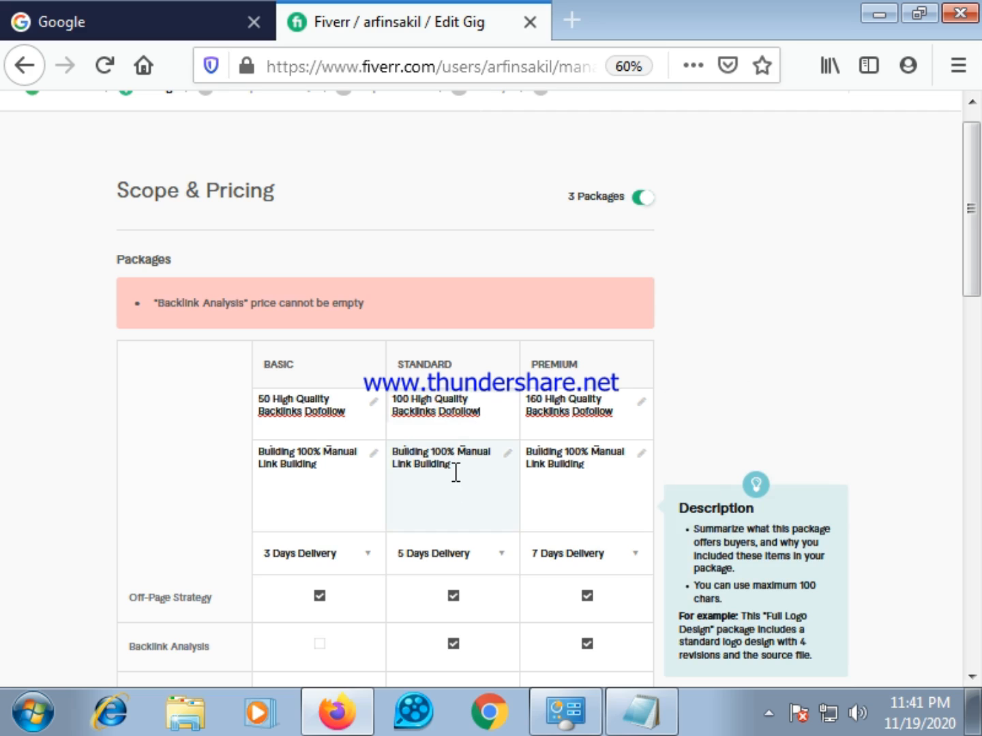
left_click(322, 467)
left_click(311, 469)
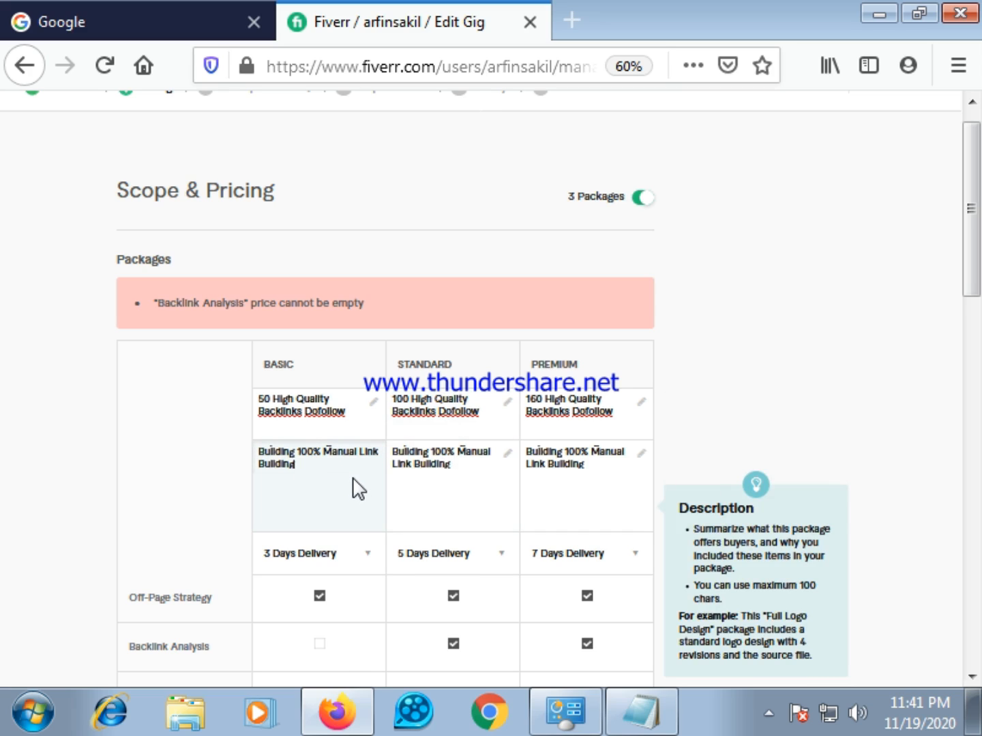
key("BackSpace")
key("BackSpace")
key("BackSpace")
key("BackSpace")
key("BackSpace")
key("BackSpace")
key("BackSpace")
key("BackSpace")
key("BackSpace")
key("BackSpace")
key("BackSpace")
key("BackSpace")
key("BackSpace")
key("BackSpace")
key("BackSpace")
key("BackSpace")
key("BackSpace")
key("BackSpace")
key("BackSpace")
key("BackSpace")
key("BackSpace")
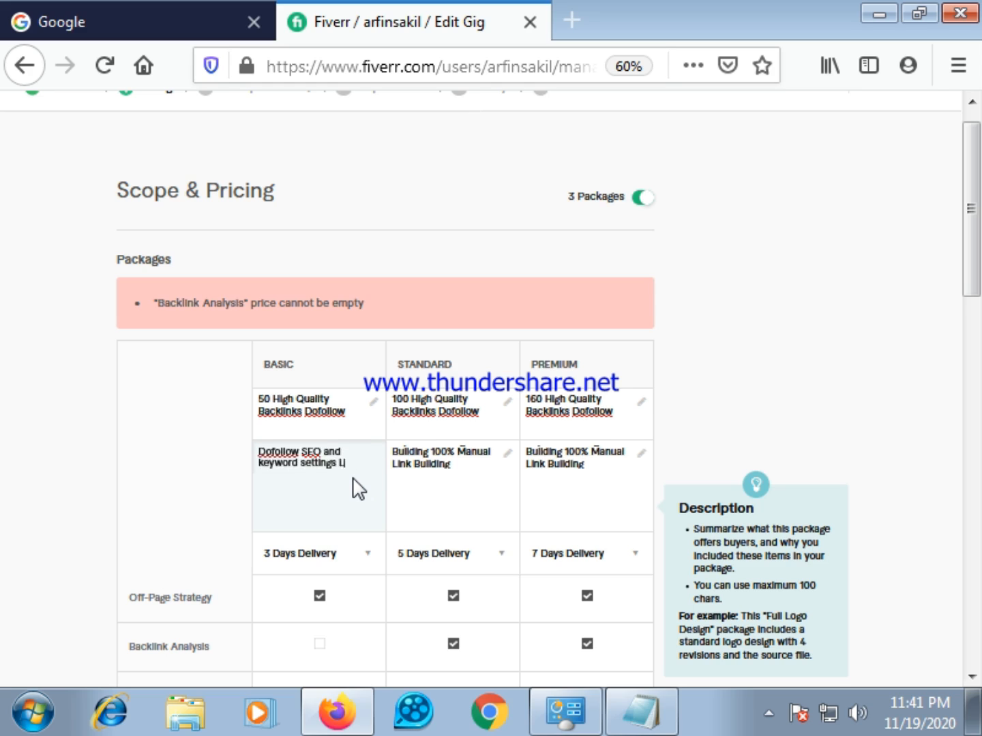
key("BackSpace")
key("BackSpace")
key("BackSpace")
key("BackSpace")
key("BackSpace")
key("BackSpace")
key("BackSpace")
key("BackSpace")
key("BackSpace")
key("BackSpace")
key("BackSpace")
key("BackSpace")
key("BackSpace")
key("BackSpace")
key("BackSpace")
key("BackSpace")
key("BackSpace")
key("BackSpace")
key("BackSpace")
key("BackSpace")
Step: Clear the entire description text of the Standard package
left_click(457, 476)
key("BackSpace")
key("BackSpace")
key("BackSpace")
key("BackSpace")
key("BackSpace")
key("BackSpace")
key("BackSpace")
key("BackSpace")
key("BackSpace")
key("BackSpace")
key("BackSpace")
key("BackSpace")
key("BackSpace")
key("BackSpace")
key("BackSpace")
key("BackSpace")
key("BackSpace")
key("BackSpace")
key("BackSpace")
key("BackSpace")
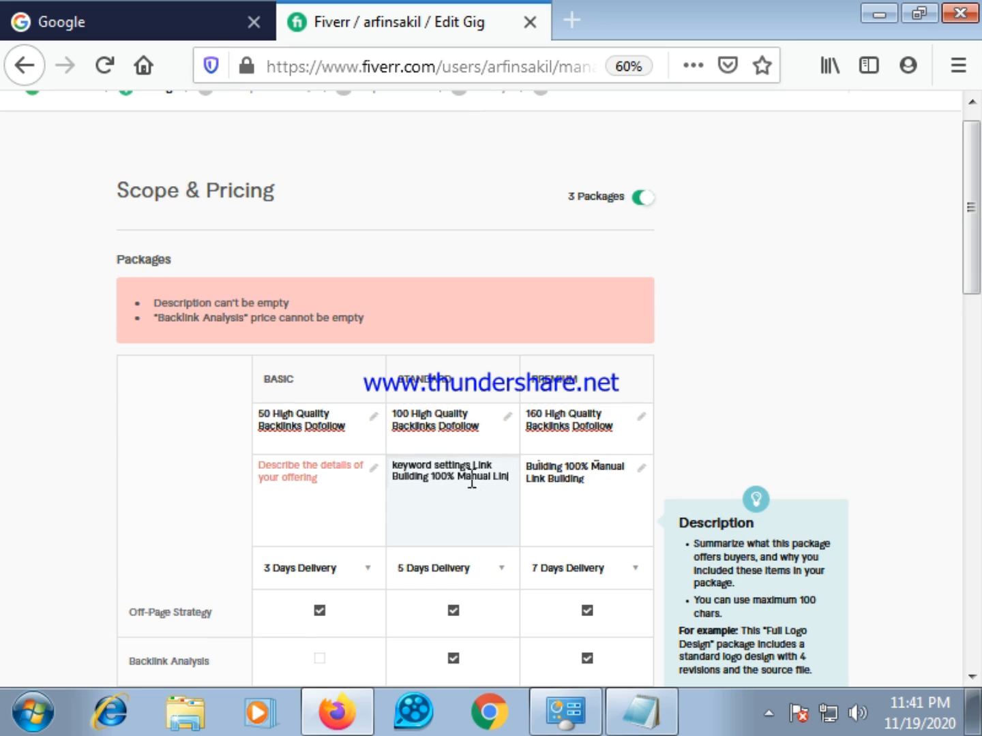
key("BackSpace")
key("BackSpace")
key("BackSpace")
key("BackSpace")
key("BackSpace")
key("BackSpace")
key("BackSpace")
key("BackSpace")
key("BackSpace")
key("BackSpace")
key("BackSpace")
key("BackSpace")
key("BackSpace")
key("BackSpace")
key("BackSpace")
key("BackSpace")
key("BackSpace")
key("BackSpace")
key("BackSpace")
key("BackSpace")
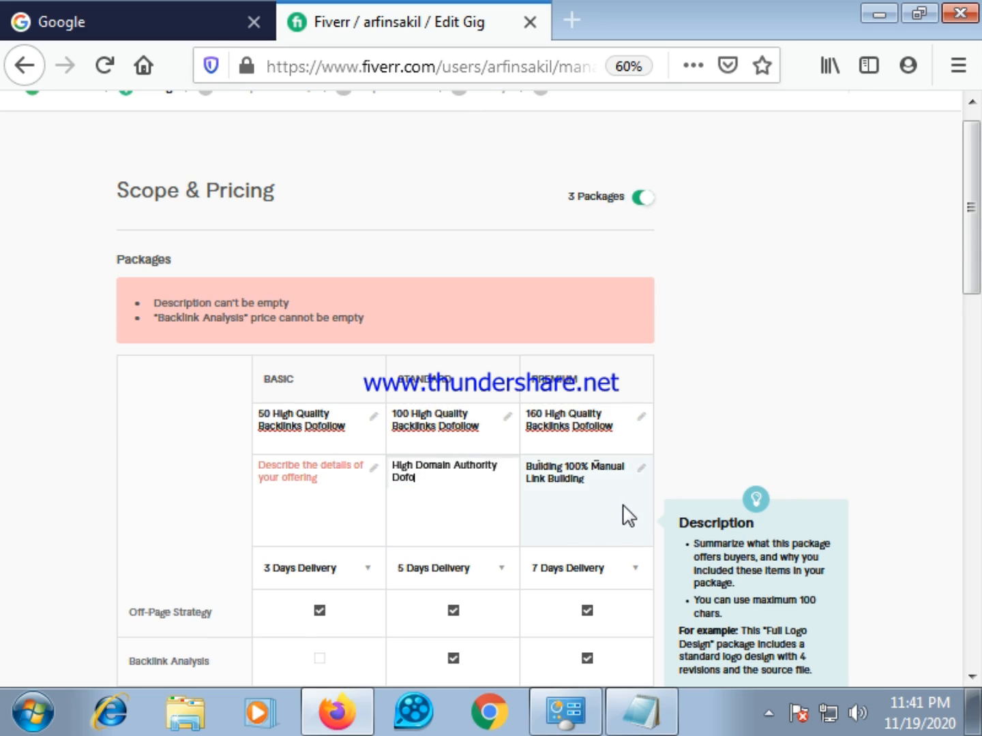
key("BackSpace")
key("BackSpace")
key("BackSpace")
key("BackSpace")
key("BackSpace")
key("BackSpace")
key("BackSpace")
key("BackSpace")
Step: Clear the entire description text of the Premium package
left_click(594, 486)
key("BackSpace")
key("BackSpace")
key("BackSpace")
key("BackSpace")
key("BackSpace")
key("BackSpace")
key("BackSpace")
key("BackSpace")
key("BackSpace")
key("BackSpace")
key("BackSpace")
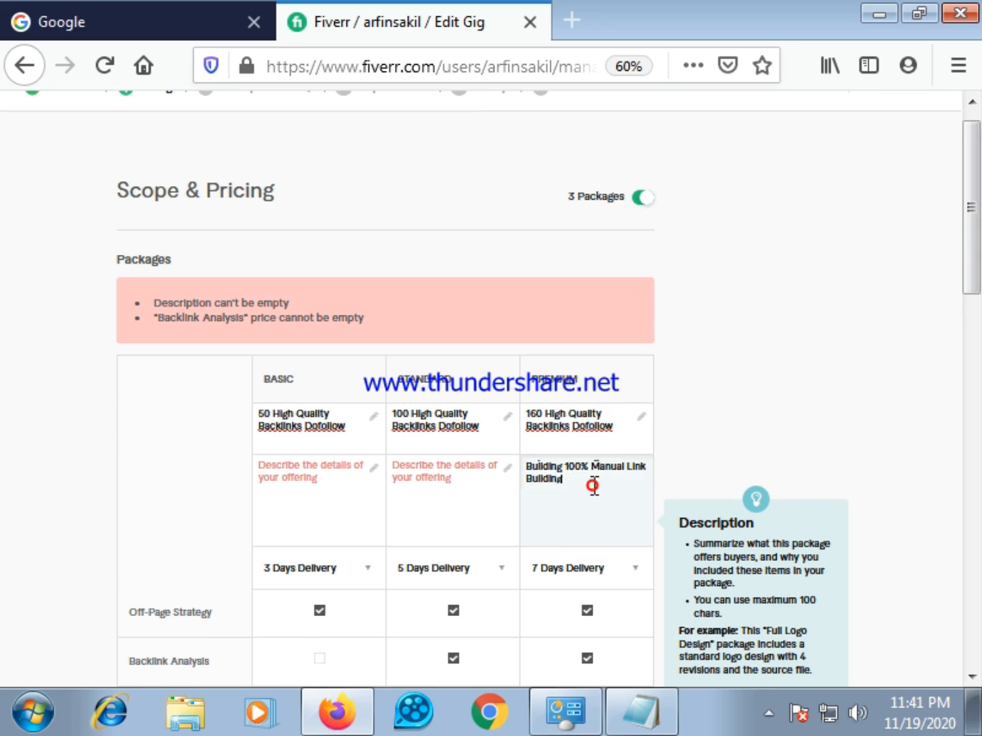
key("BackSpace")
key("BackSpace")
key("BackSpace")
key("BackSpace")
key("BackSpace")
key("BackSpace")
key("BackSpace")
key("BackSpace")
key("BackSpace")
key("BackSpace")
key("BackSpace")
key("BackSpace")
key("BackSpace")
key("BackSpace")
key("BackSpace")
key("BackSpace")
key("BackSpace")
key("BackSpace")
key("BackSpace")
key("BackSpace")
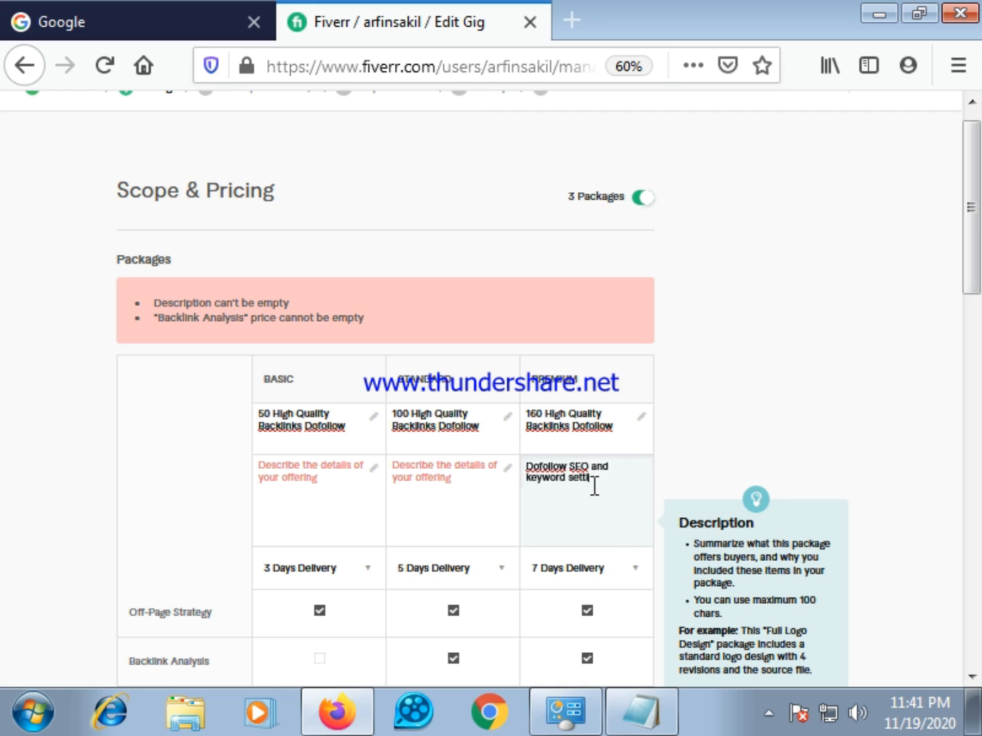
key("BackSpace")
key("BackSpace")
key("BackSpace")
key("BackSpace")
key("BackSpace")
key("BackSpace")
key("BackSpace")
key("BackSpace")
key("BackSpace")
key("BackSpace")
key("BackSpace")
key("BackSpace")
key("BackSpace")
key("BackSpace")
key("BackSpace")
key("BackSpace")
key("BackSpace")
key("BackSpace")
key("BackSpace")
key("BackSpace")
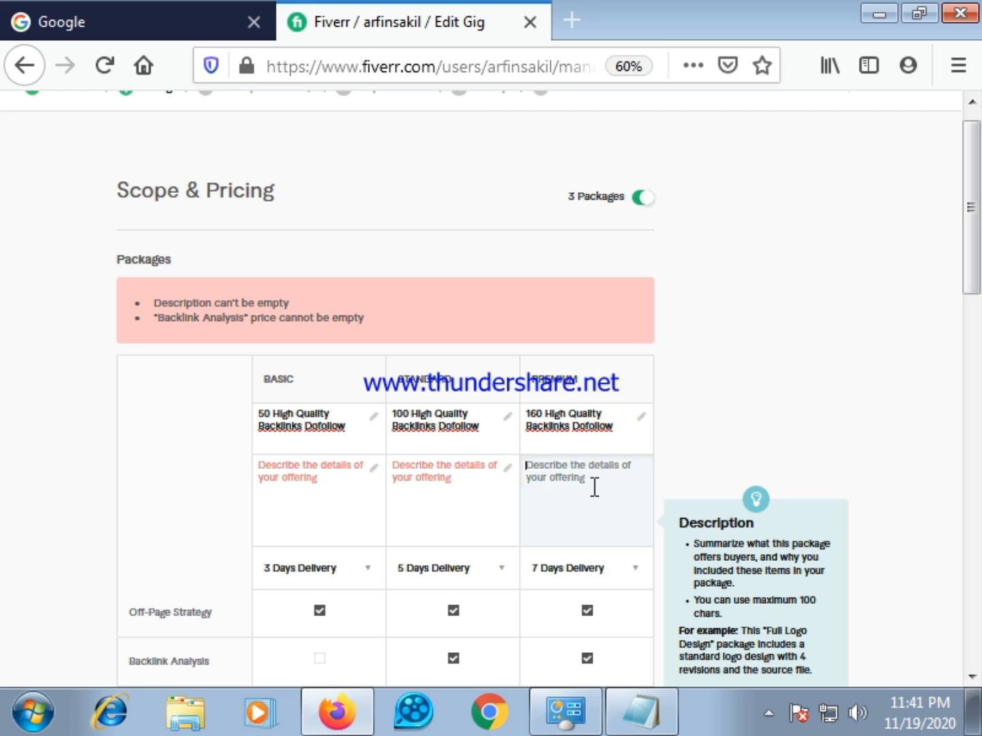
Step: Switch to the "link building" Notepad note and move "Backlinks" from the "50 High Quality" line to before "100%" in the description line
left_click(884, 19)
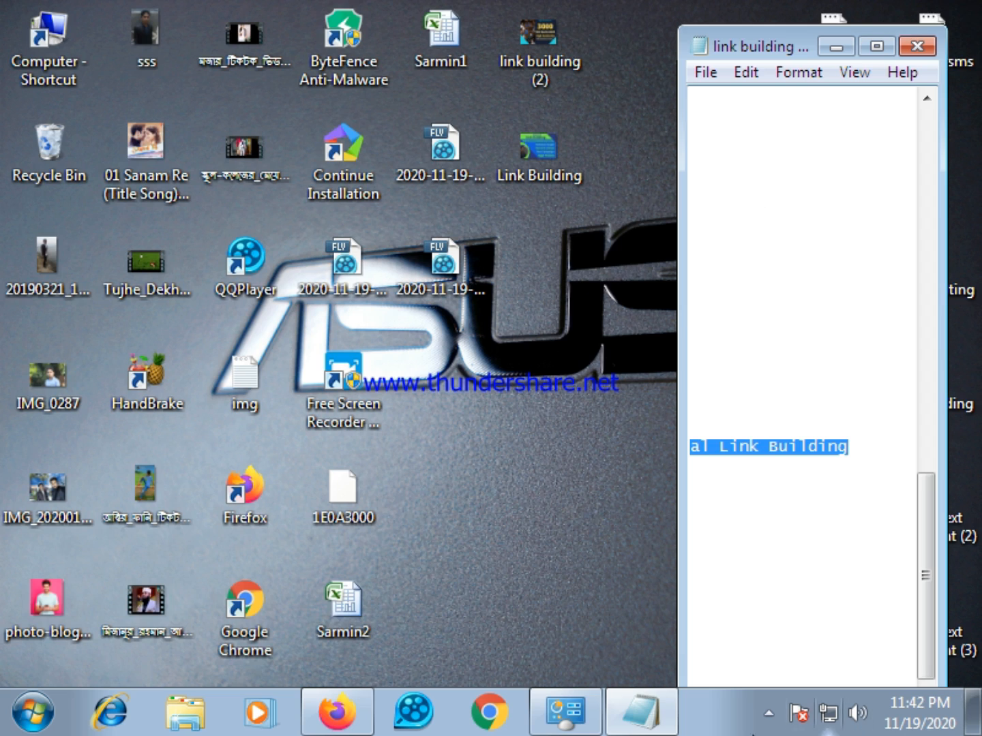
left_click(876, 46)
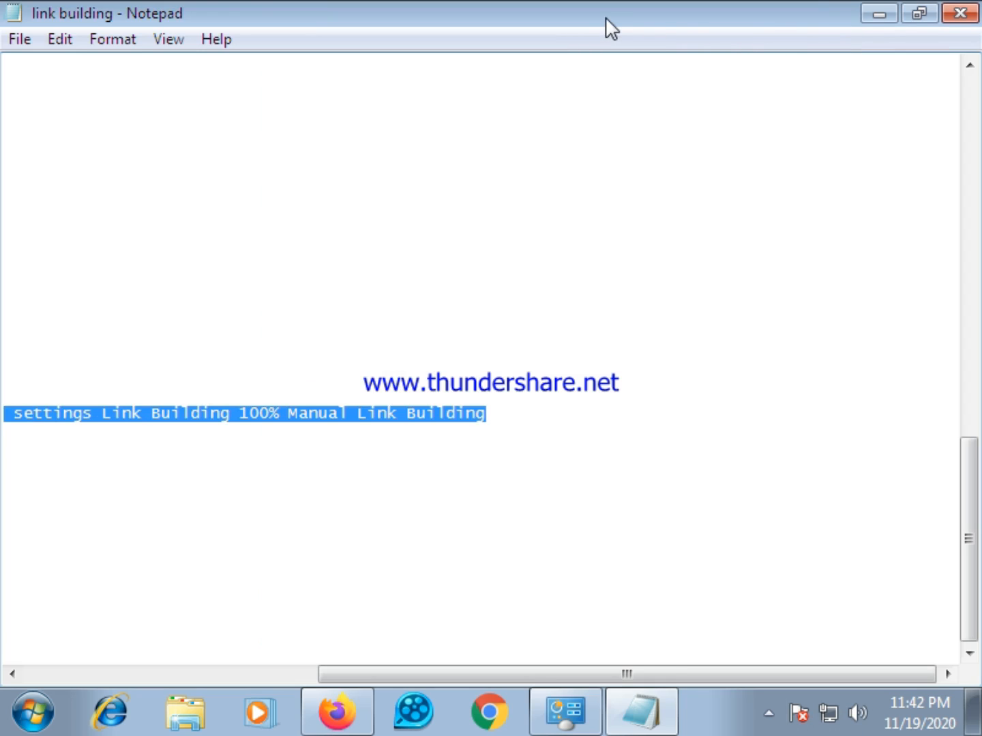
left_click(524, 168)
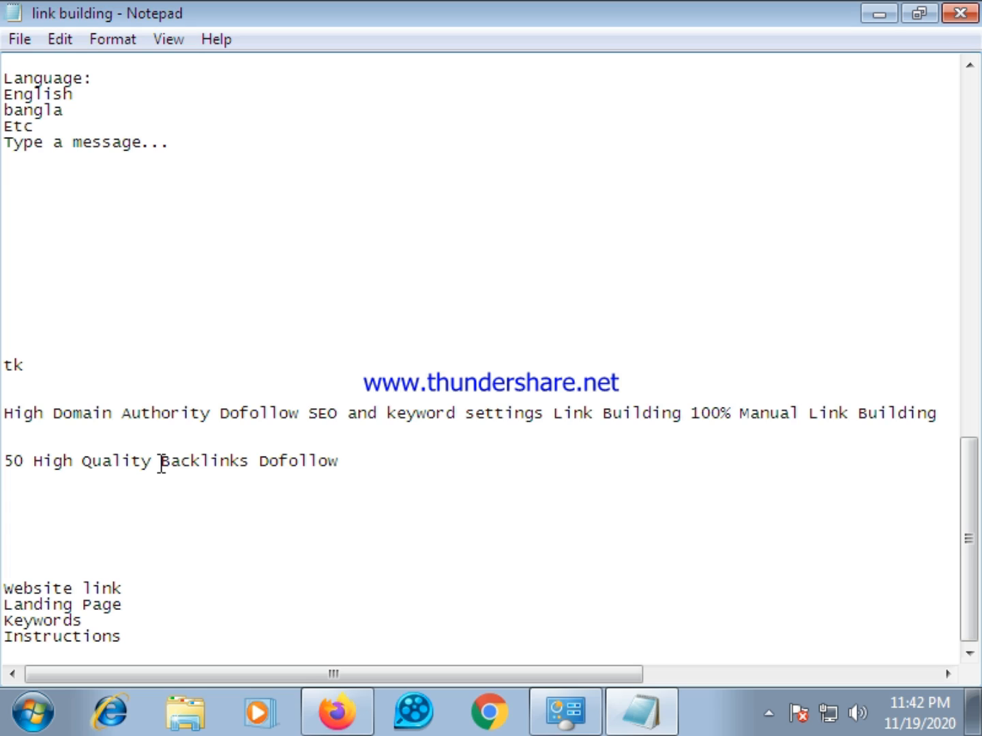
left_click_drag(160, 464, 234, 467)
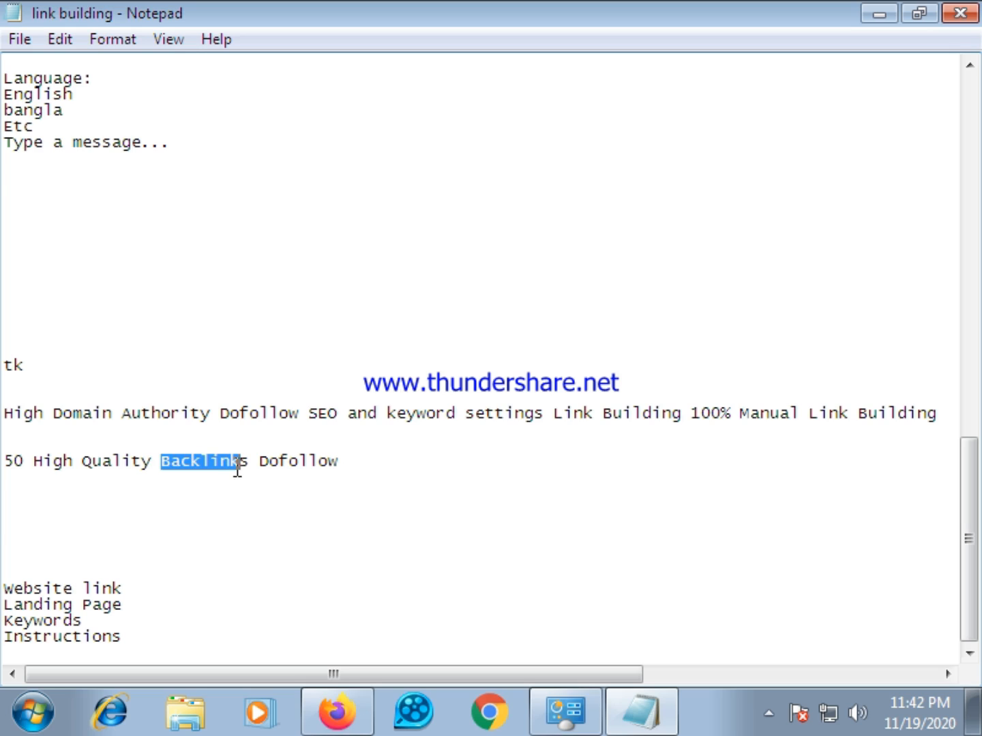
left_click_drag(243, 469, 251, 470)
right_click(227, 464)
left_click(330, 170)
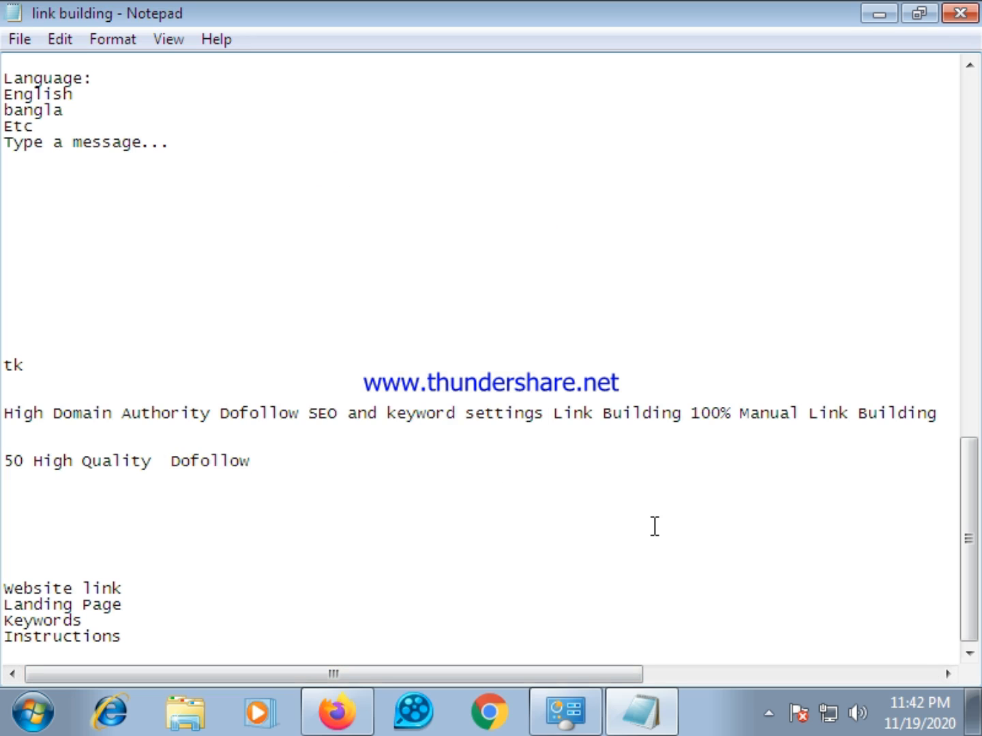
left_click(684, 413)
right_click(690, 412)
left_click(708, 179)
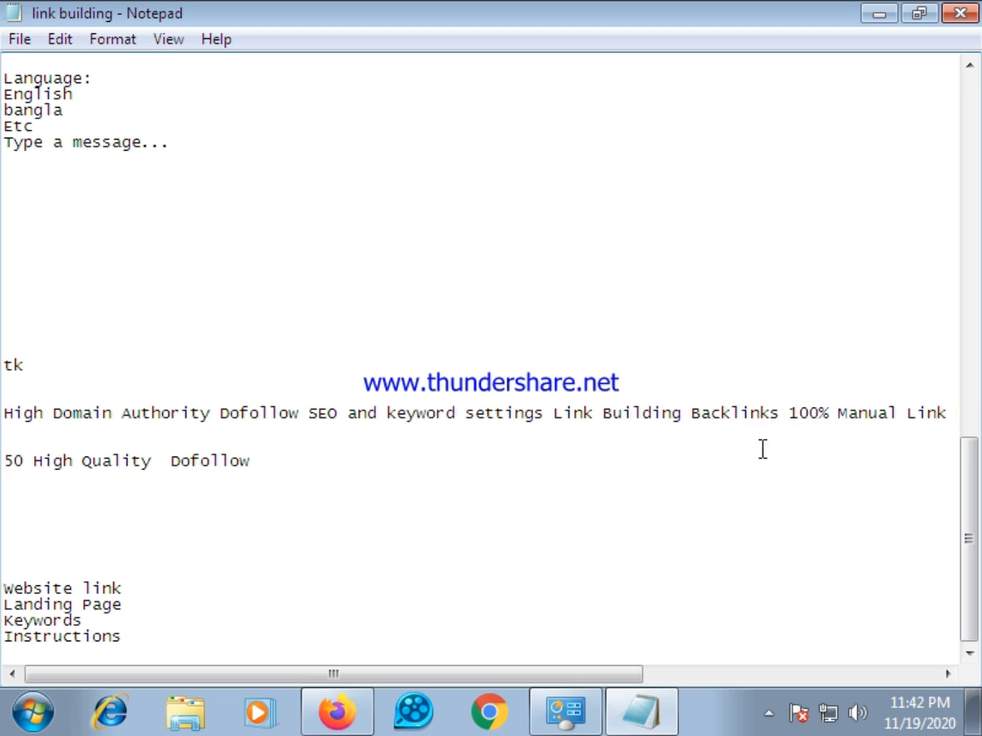
Step: Move "Building" from the description line to before "Dofollow" in the "50 High Quality" line and remove the extra spaces around it
left_click_drag(602, 412, 684, 412)
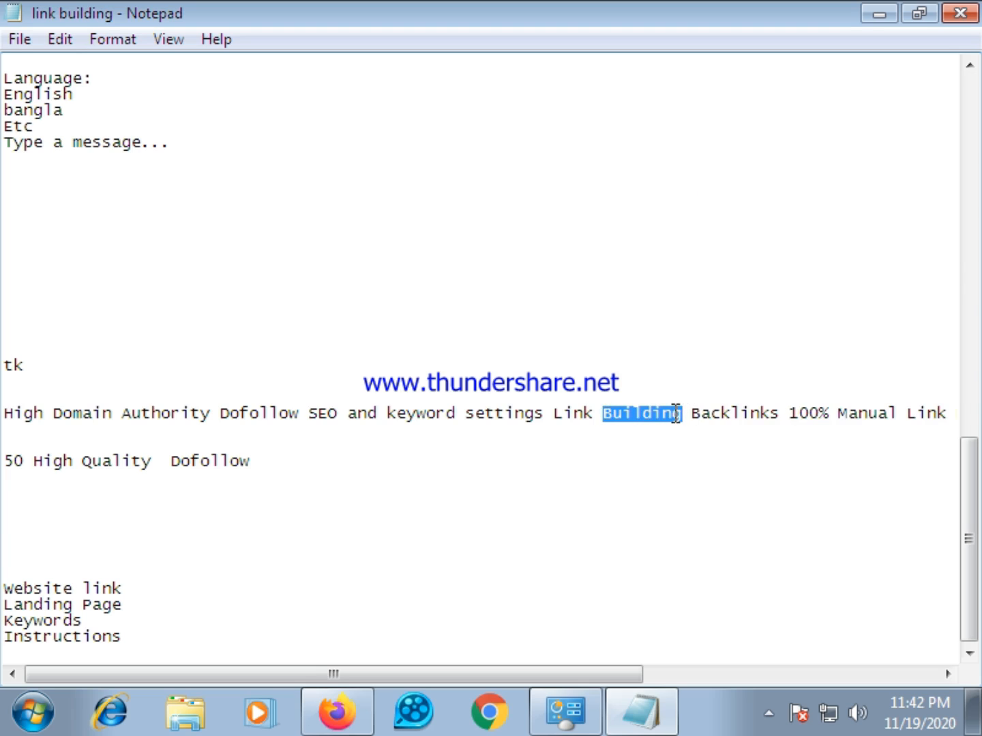
right_click(673, 417)
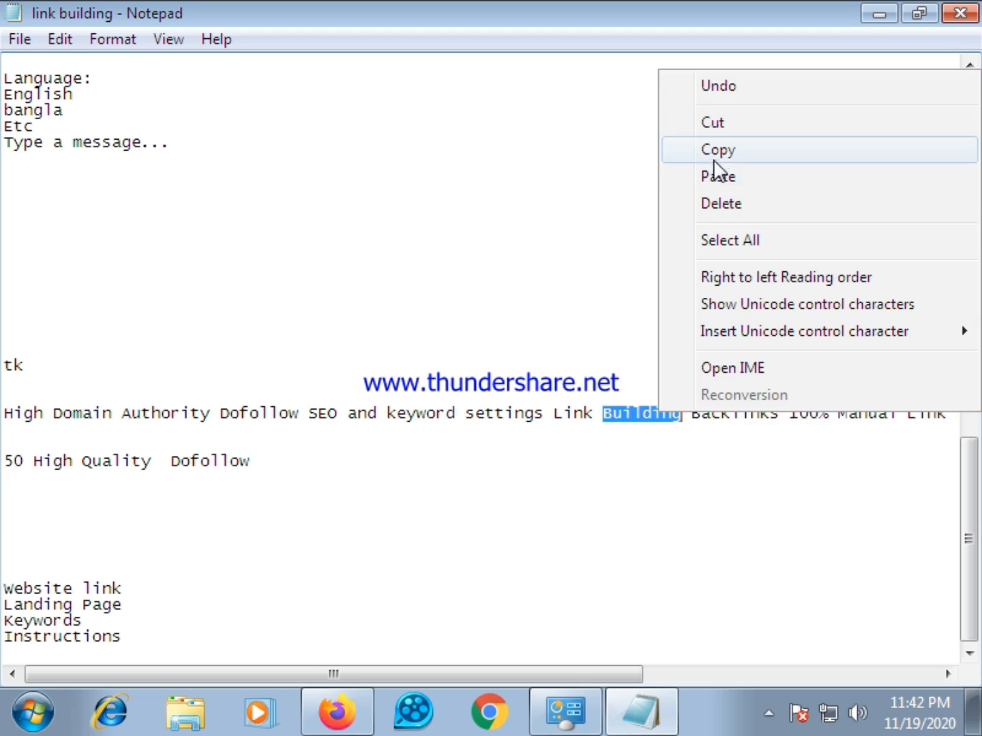
left_click(726, 129)
left_click(162, 461)
right_click(161, 461)
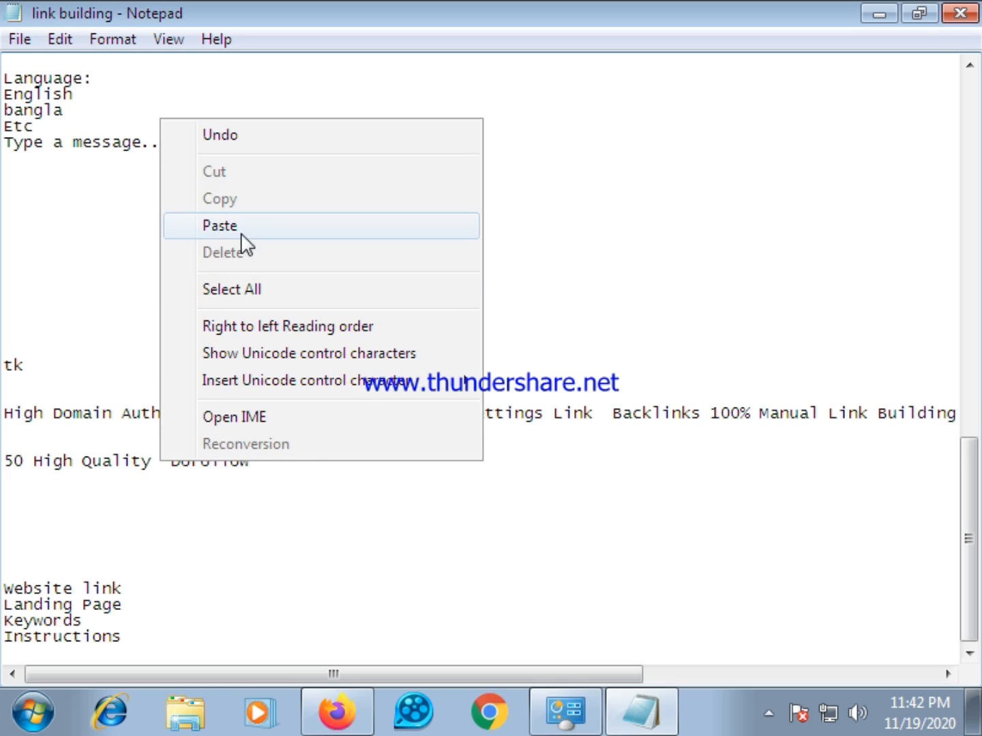
left_click(220, 226)
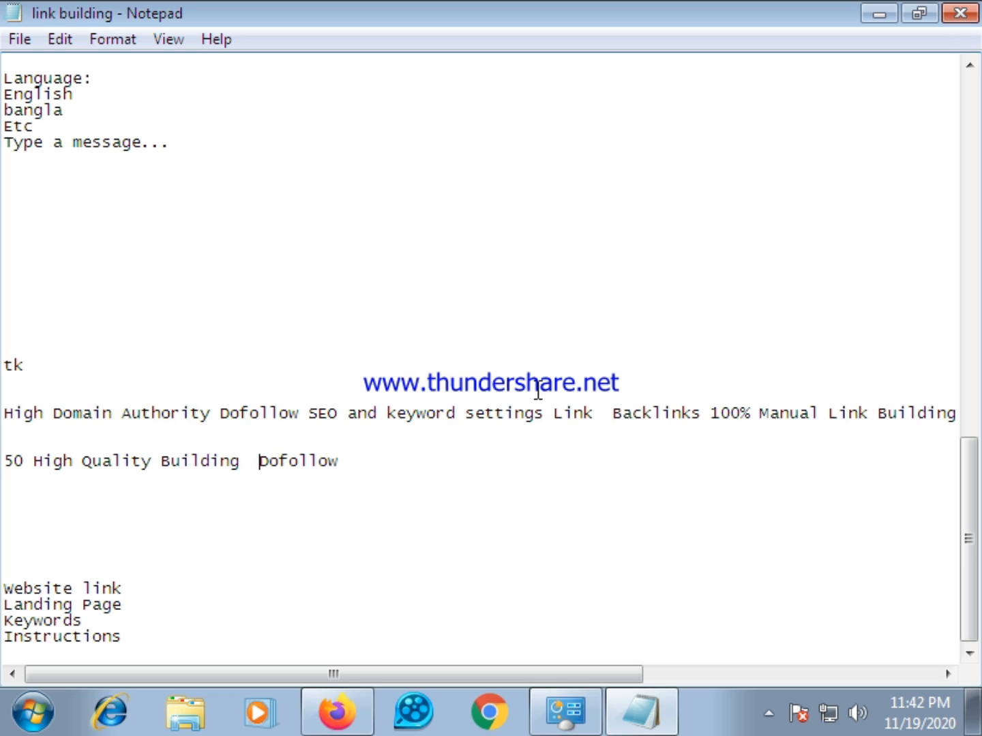
key("BackSpace")
key("BackSpace")
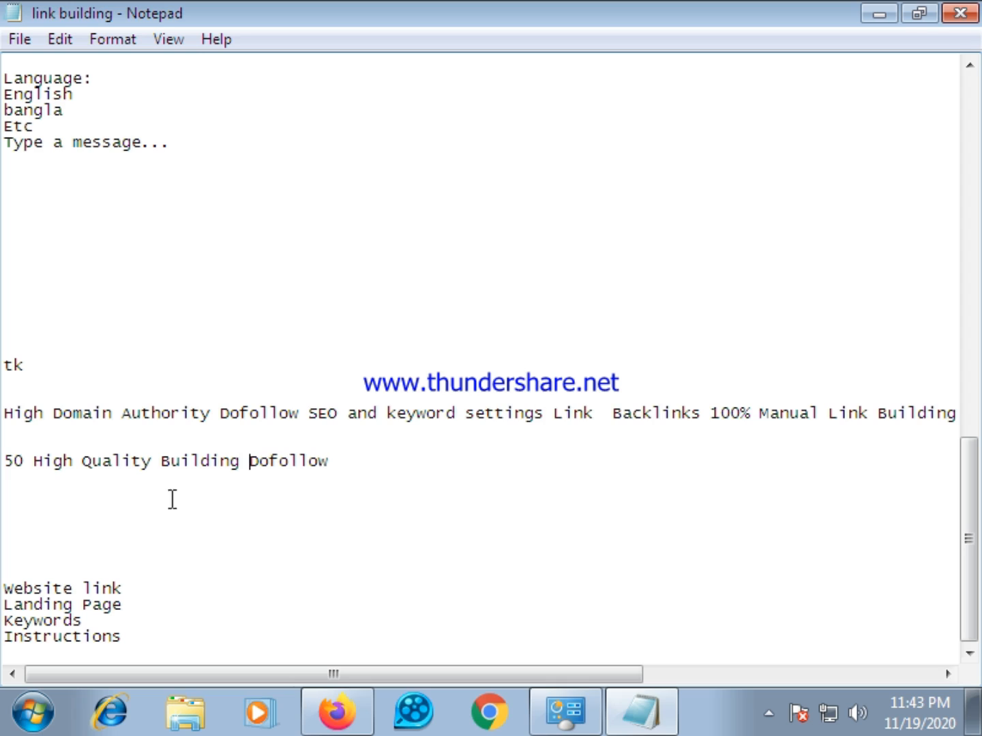
left_click(158, 462)
key("BackSpace")
Step: Remove the extra space between "Link" and "Backlinks" in the description line, keeping a single space before "100%"
left_click(710, 413)
key("BackSpace")
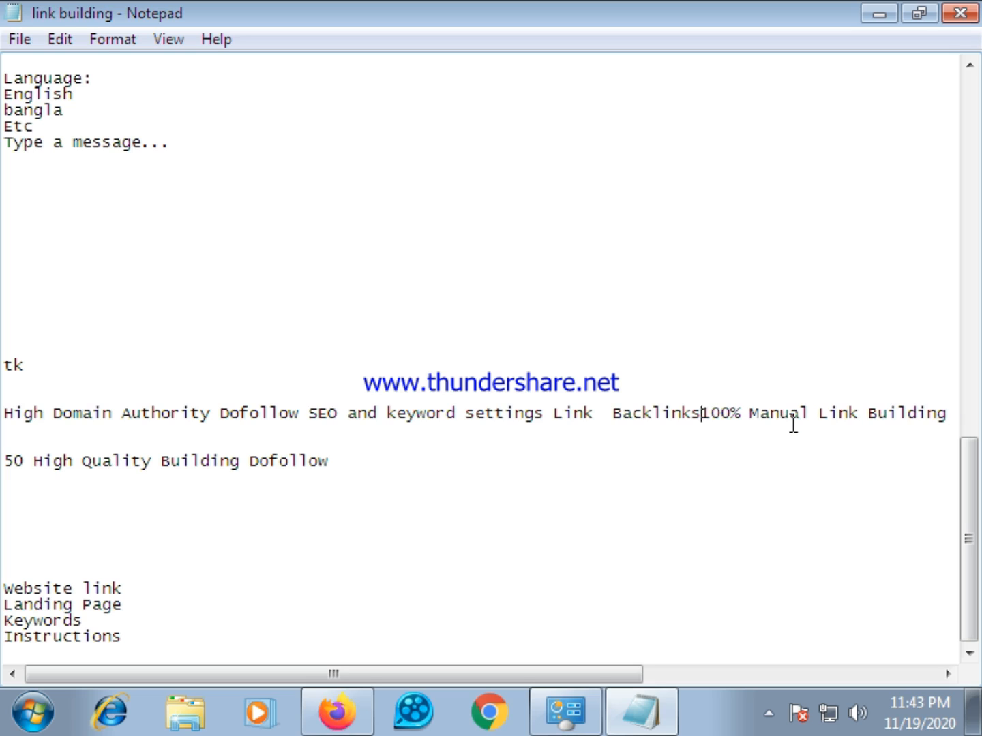
left_click(610, 413)
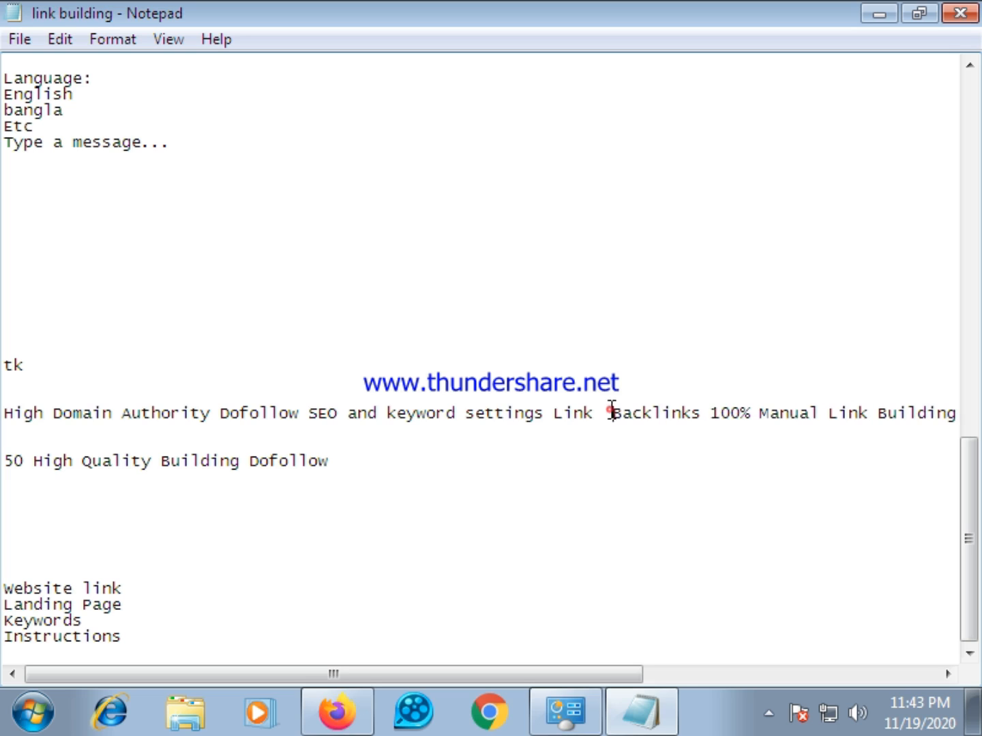
key("BackSpace")
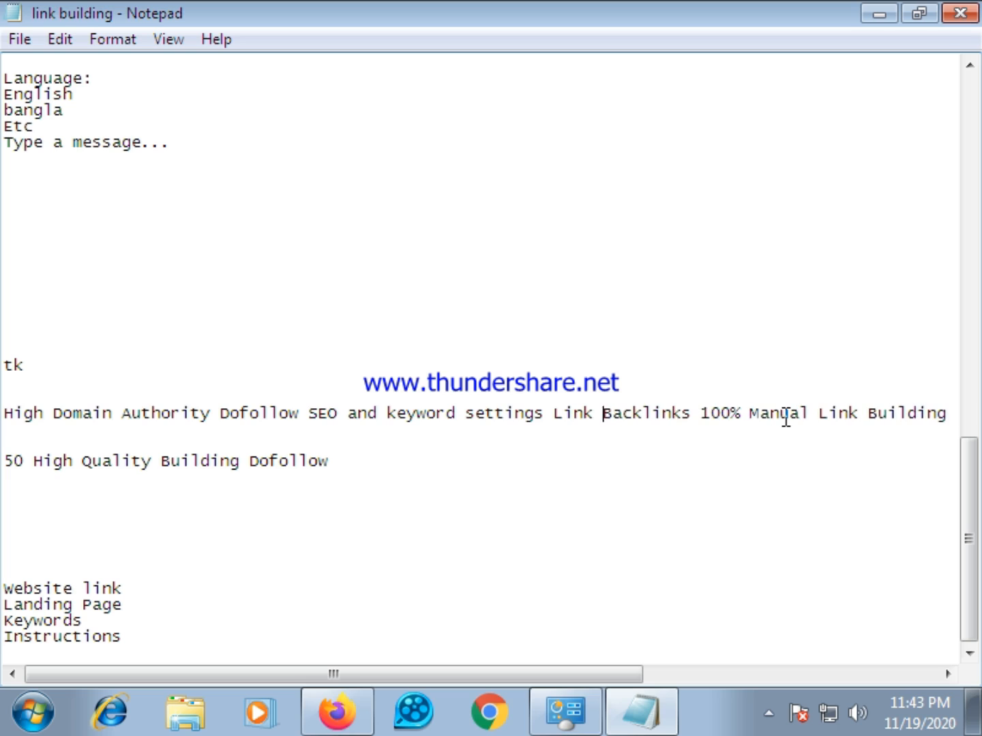
key("BackSpace")
Step: Copy the whole line "50 High Quality Building Dofollow" from the note
left_click_drag(333, 462, 37, 470)
right_click(73, 469)
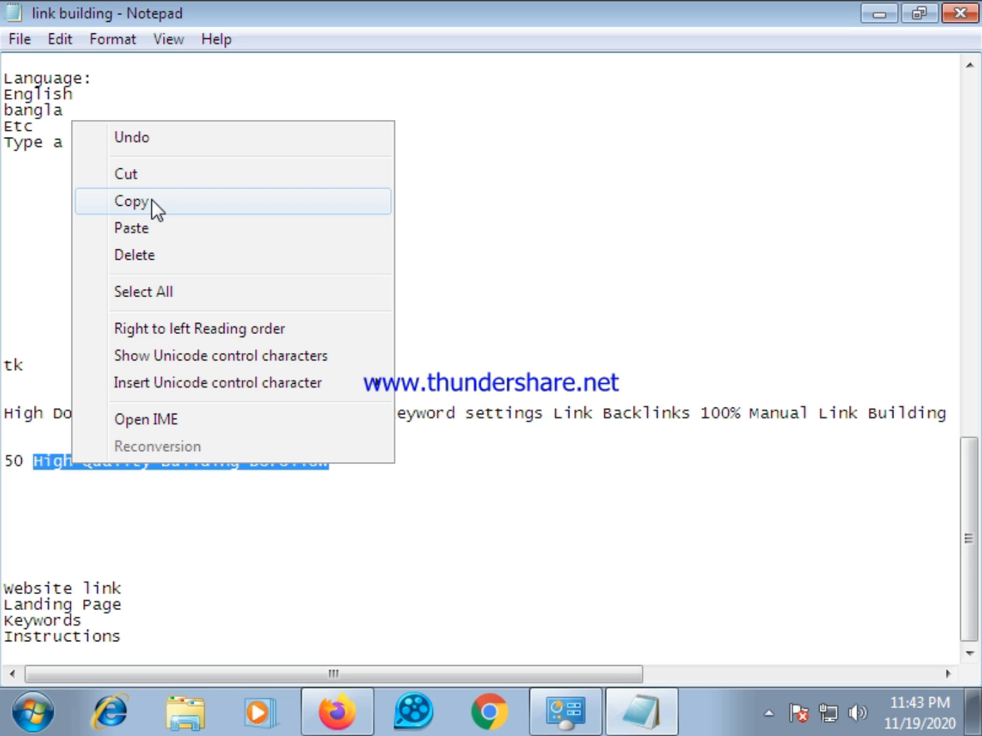
left_click(372, 493)
left_click_drag(340, 463, 4, 463)
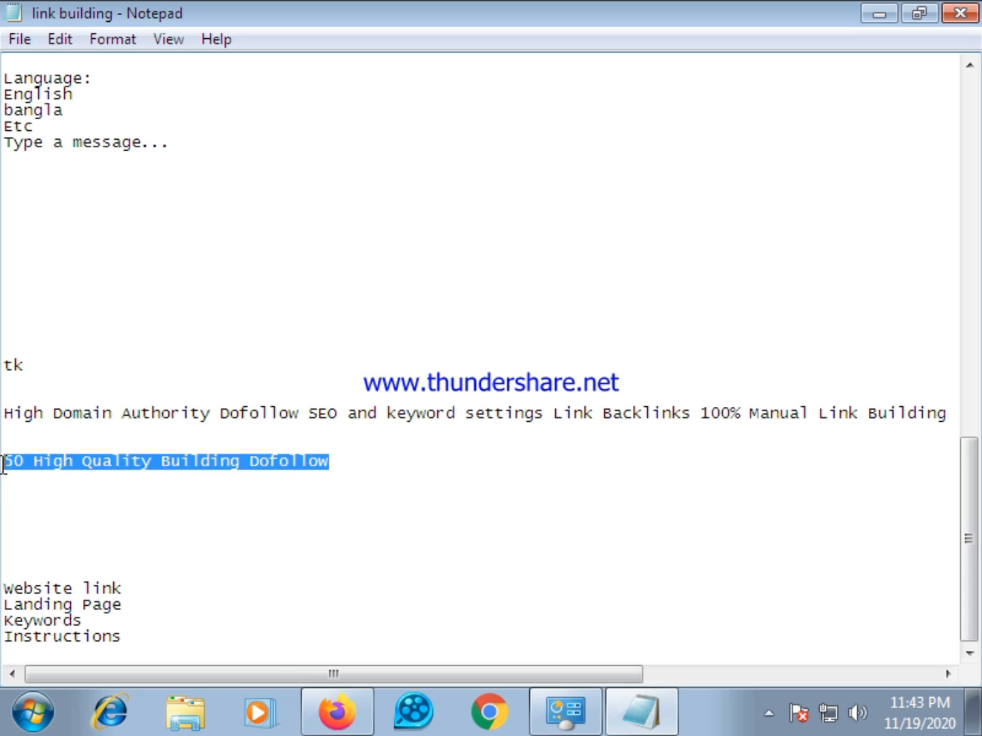
right_click(71, 481)
left_click(318, 529)
left_click(328, 469)
left_click_drag(329, 464, 38, 455)
right_click(40, 464)
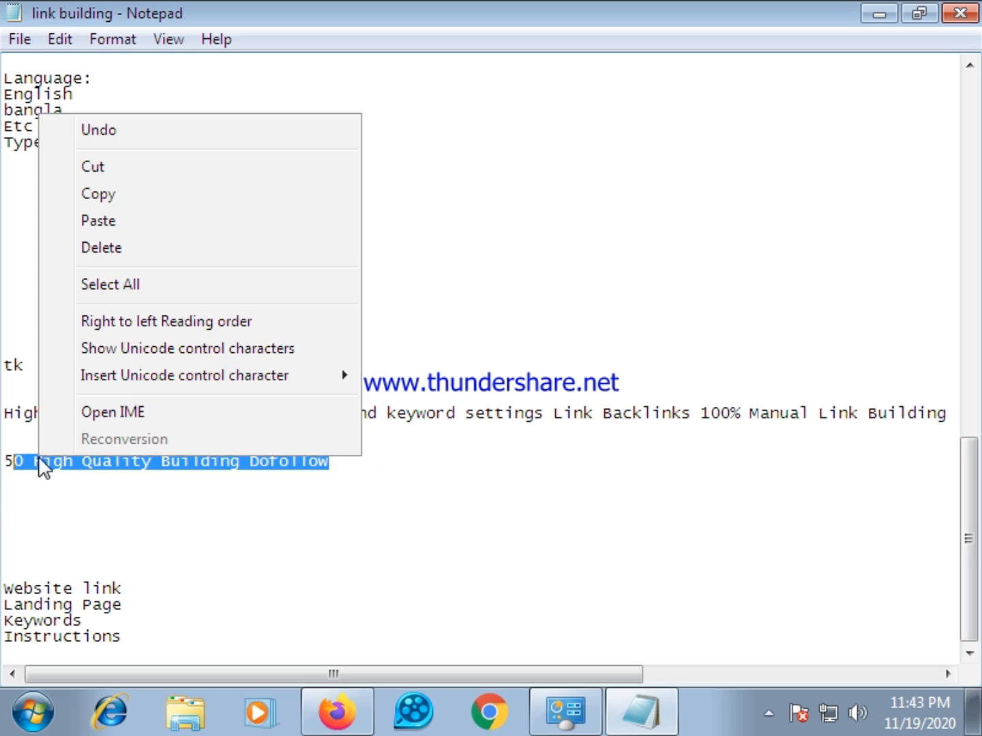
left_click(252, 511)
left_click_drag(334, 462, 14, 462)
left_click_drag(329, 462, 11, 458)
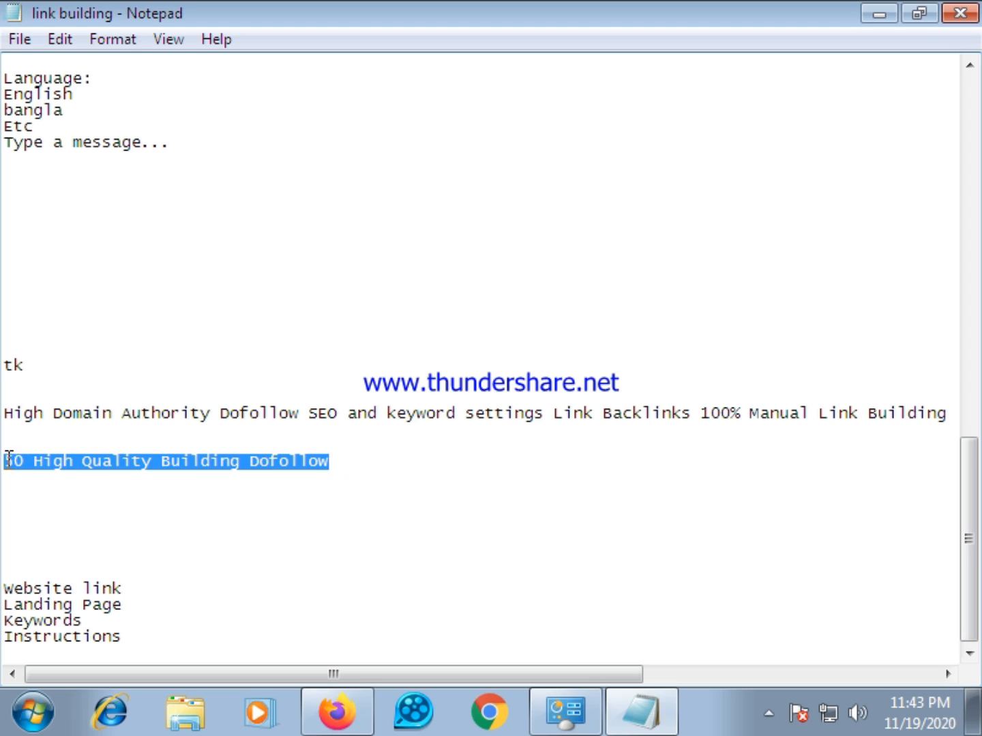
right_click(15, 461)
left_click(86, 193)
Step: Switch to the Fiverr gig page and replace the Basic package's title with "50 High Quality Building Dofollow"
left_click(918, 13)
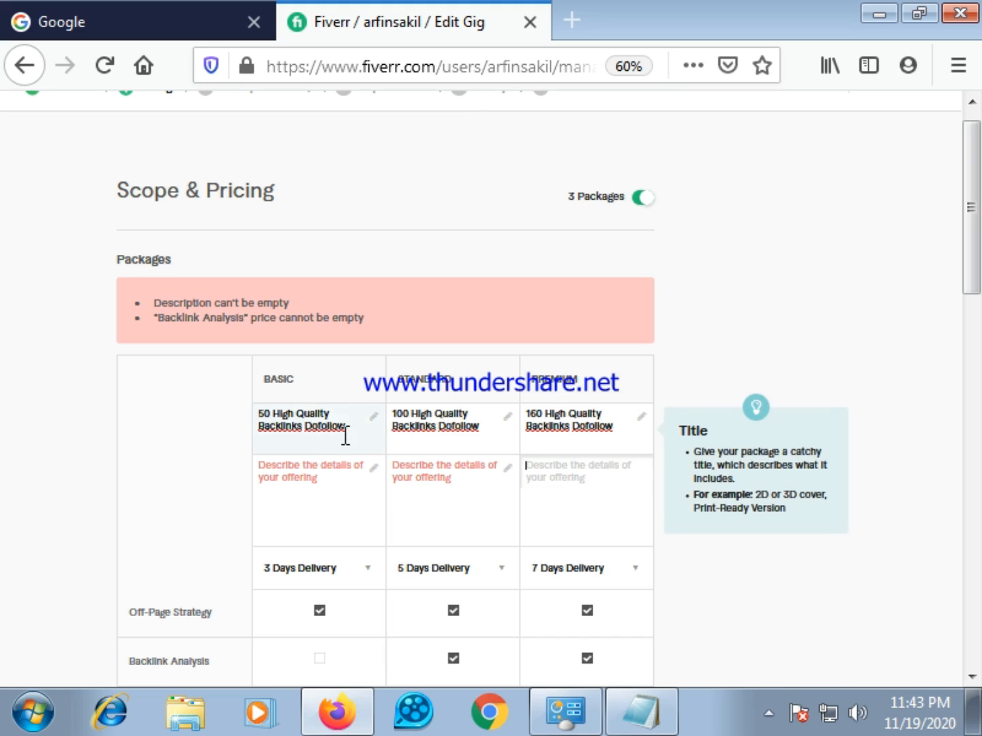
left_click(351, 430)
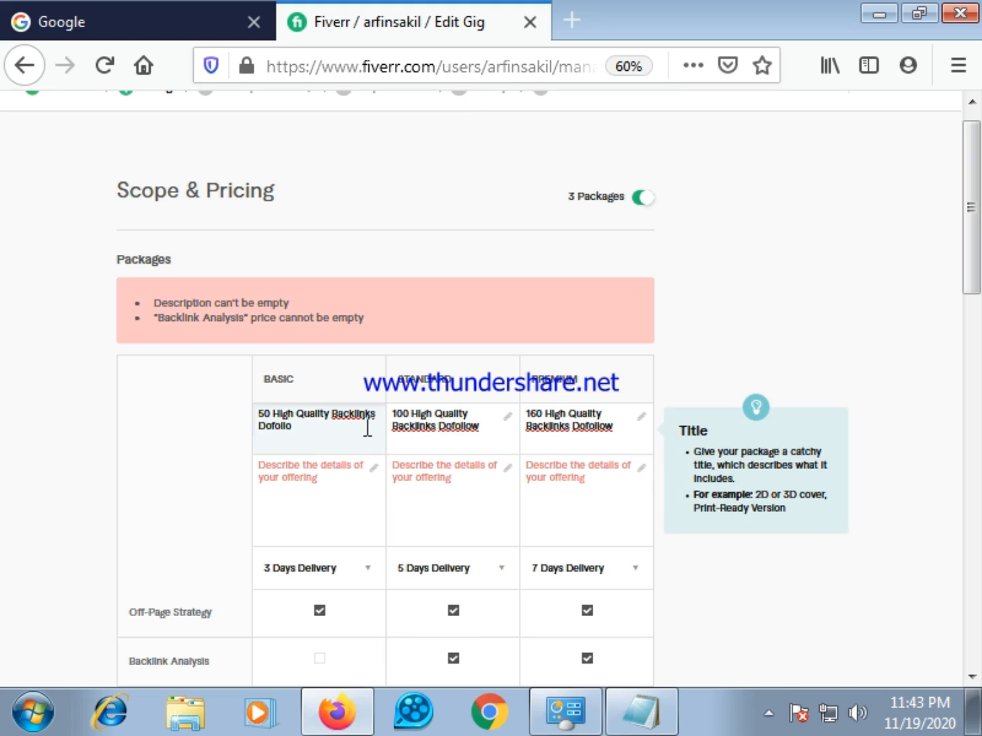
key("BackSpace")
key("BackSpace")
key("BackSpace")
key("BackSpace")
key("BackSpace")
key("BackSpace")
key("BackSpace")
key("BackSpace")
key("BackSpace")
key("BackSpace")
key("BackSpace")
key("BackSpace")
key("BackSpace")
key("BackSpace")
key("BackSpace")
key("BackSpace")
key("BackSpace")
key("BackSpace")
key("BackSpace")
key("BackSpace")
right_click(313, 427)
left_click(362, 529)
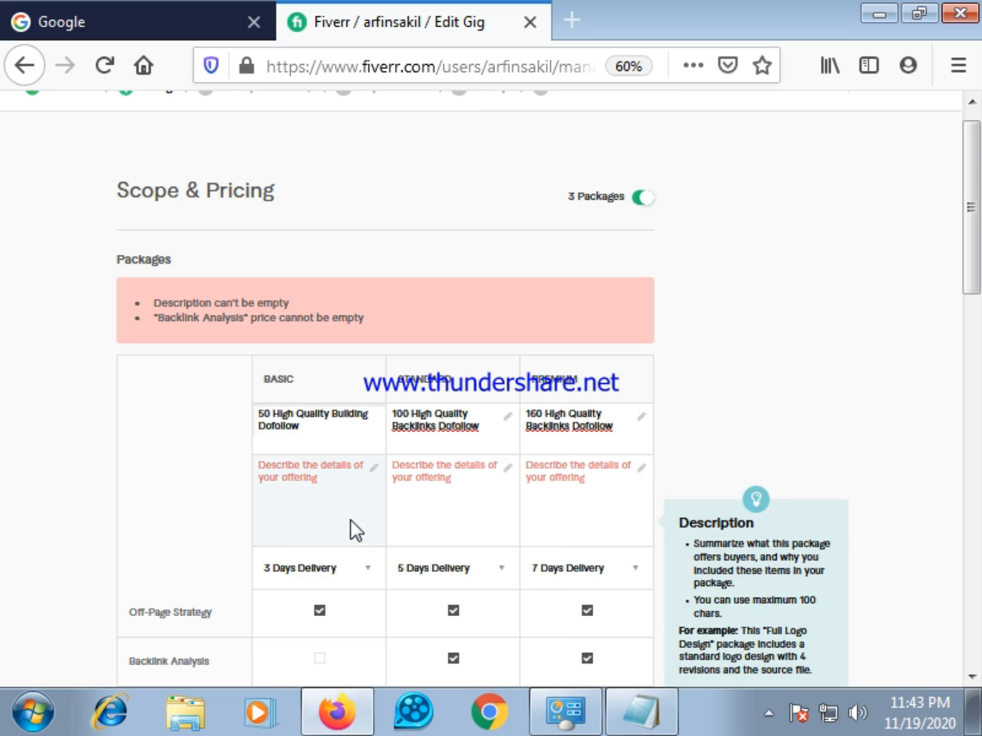
Step: Clear the entire title of the Standard package
left_click(482, 424)
key("BackSpace")
key("BackSpace")
key("BackSpace")
key("BackSpace")
key("BackSpace")
key("BackSpace")
key("BackSpace")
key("BackSpace")
key("BackSpace")
key("BackSpace")
key("BackSpace")
key("BackSpace")
key("BackSpace")
key("BackSpace")
key("BackSpace")
key("BackSpace")
key("BackSpace")
key("BackSpace")
key("BackSpace")
key("BackSpace")
key("BackSpace")
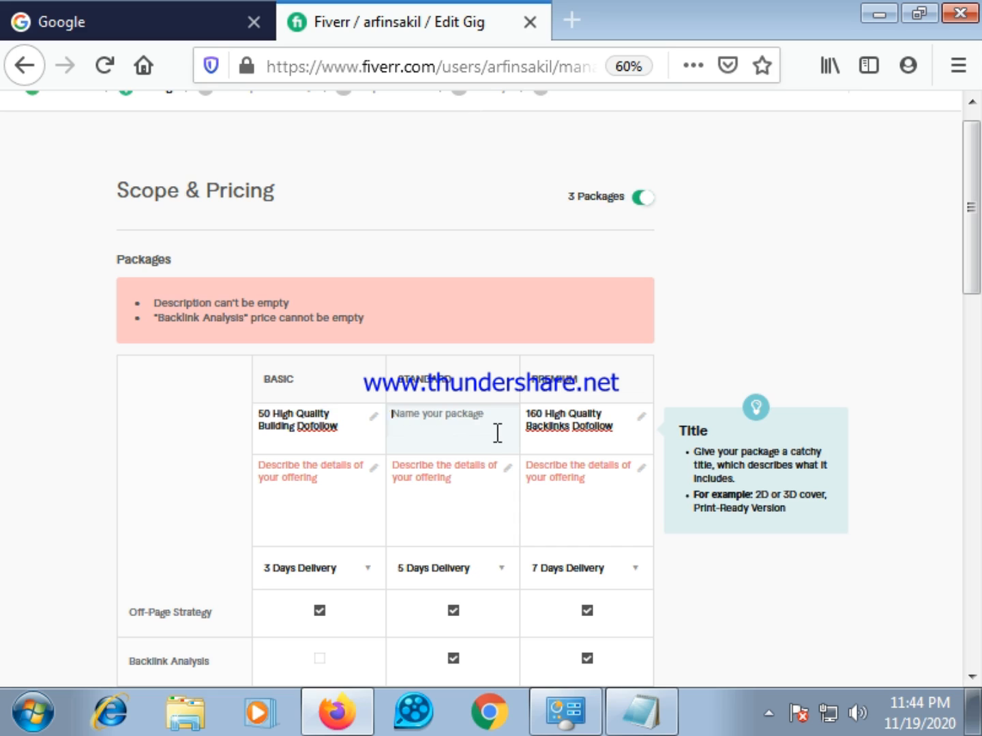
Step: Copy "High Quality Building Dofollow" without the number from the Basic package's title
left_click(261, 438)
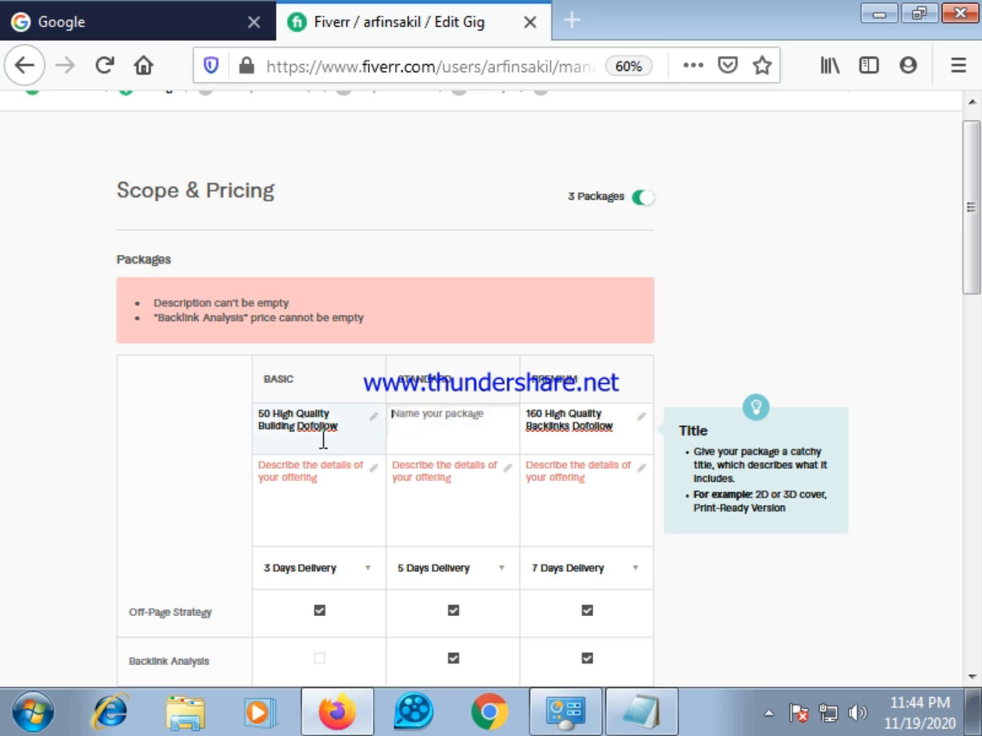
left_click_drag(293, 415, 365, 439)
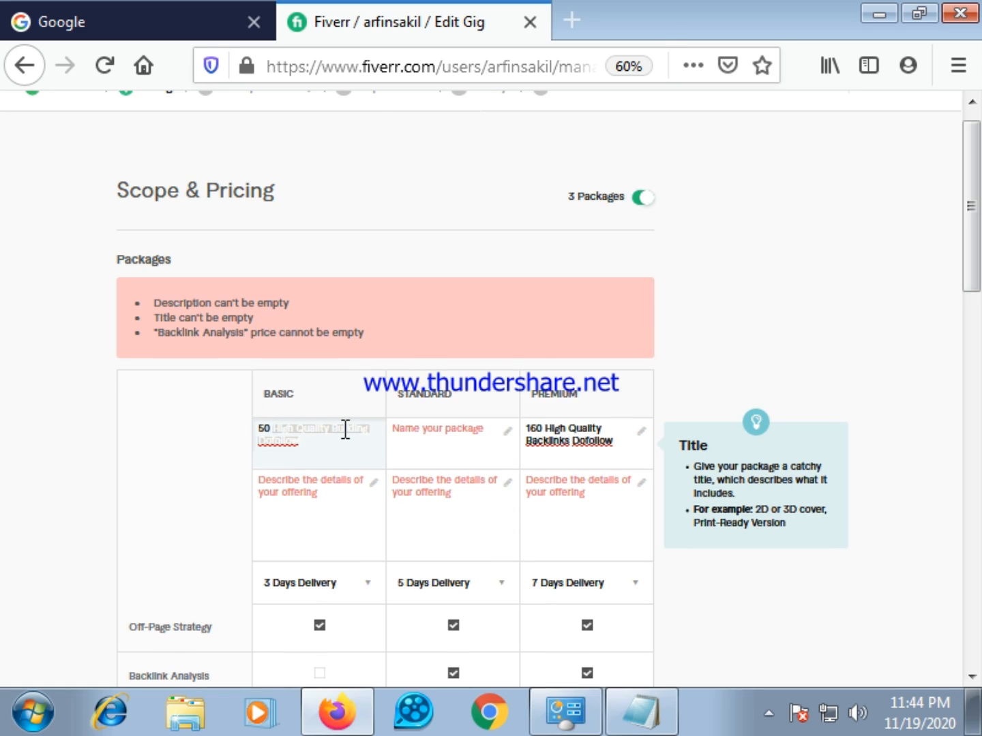
right_click(344, 429)
left_click(423, 113)
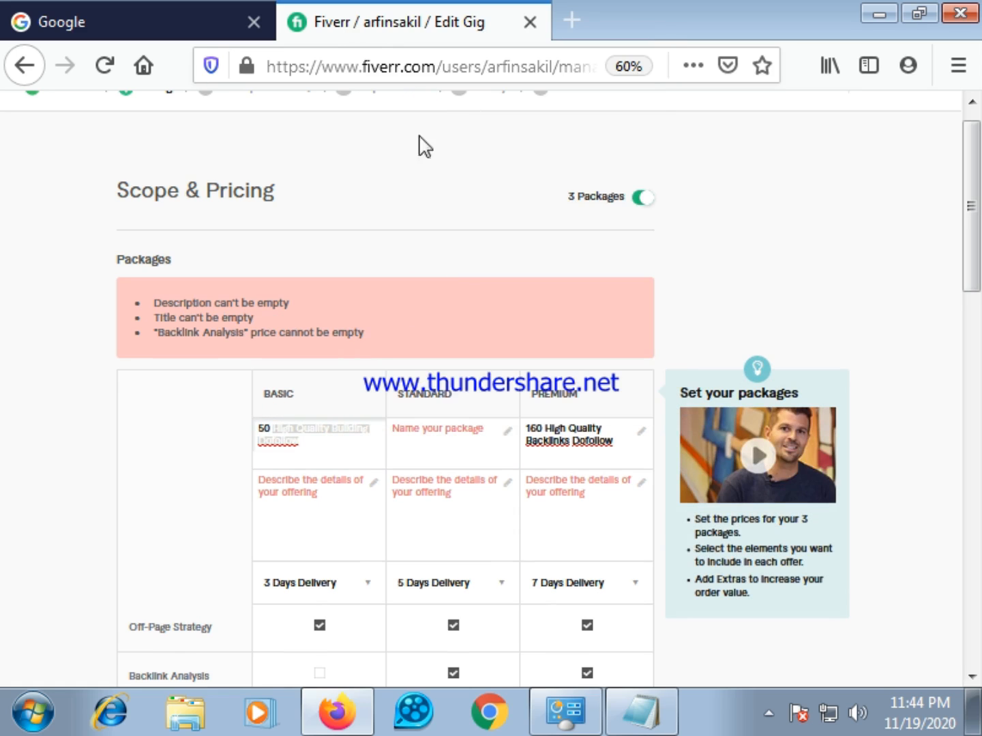
Step: Set the Standard package's title to "100 High Quality Building Dofollow" using the copied text
left_click(422, 430)
left_click(424, 432)
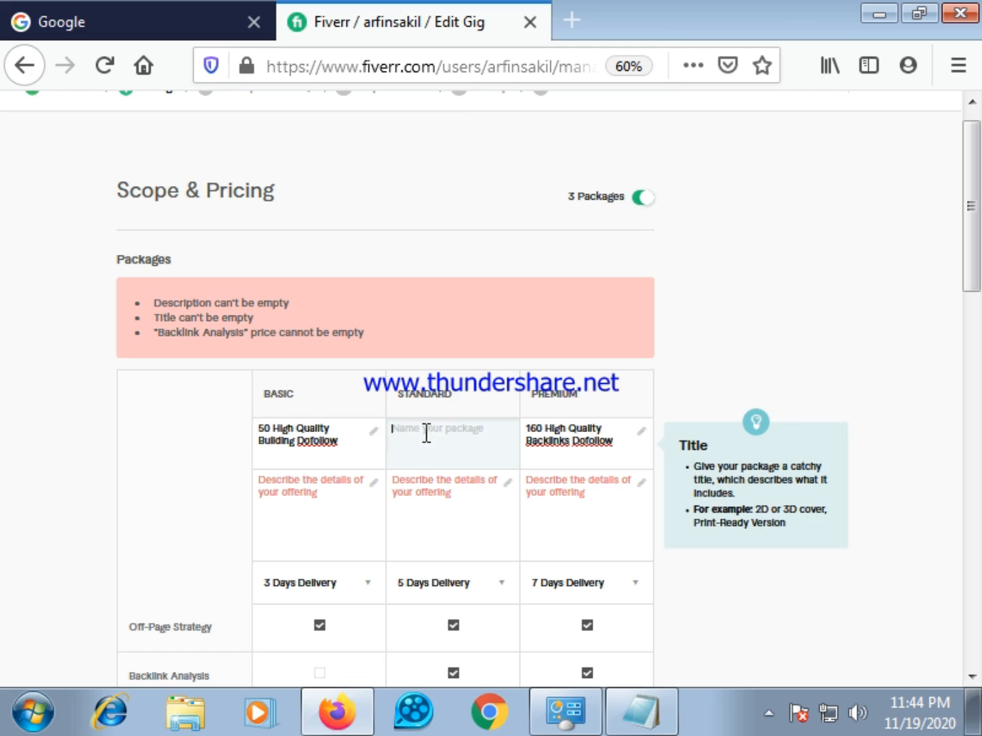
type("100")
right_click(424, 430)
left_click(506, 224)
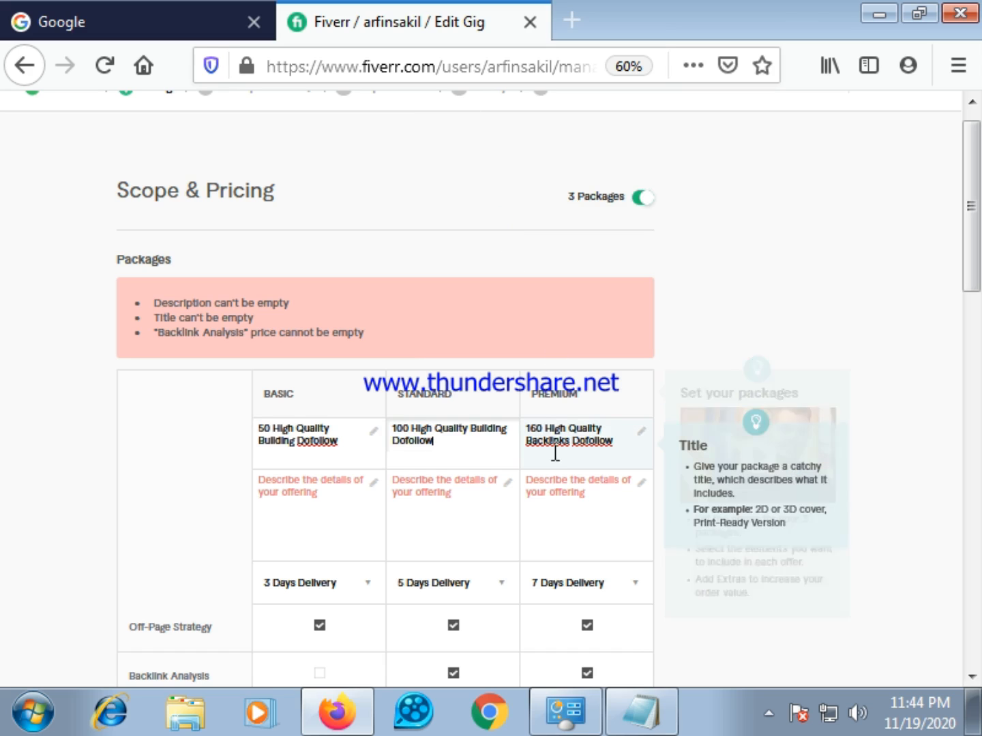
Step: Change the Premium package's title to "160 High Quality Building Dofollow", keeping the number and pasting the copied wording after it
left_click(618, 446)
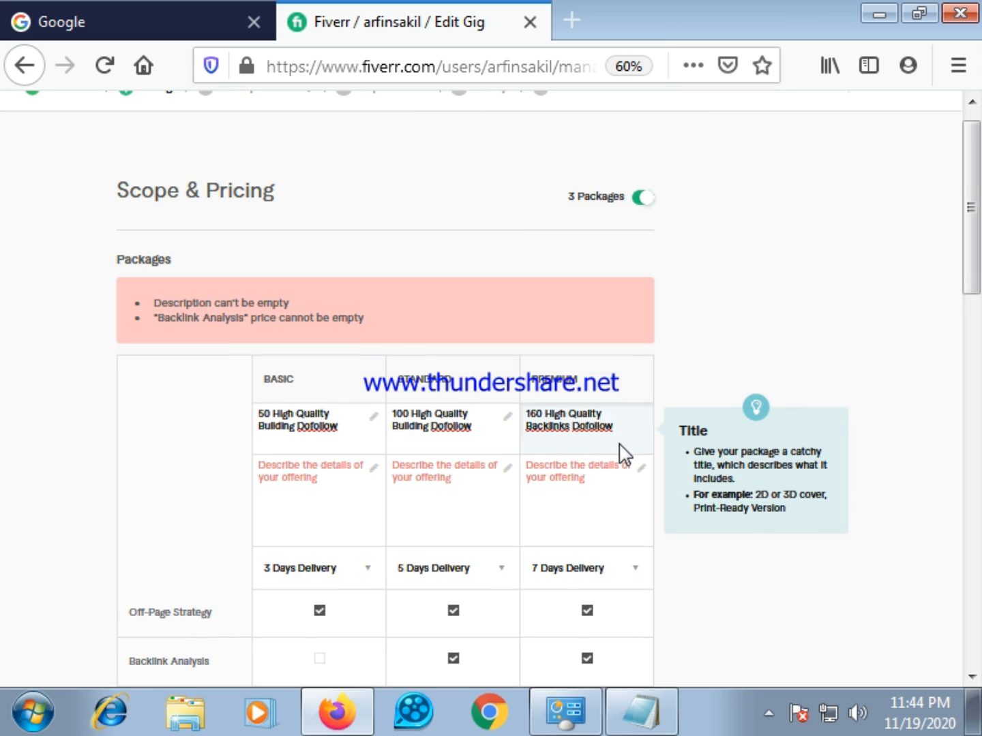
key("BackSpace")
key("BackSpace")
key("BackSpace")
key("BackSpace")
key("BackSpace")
key("BackSpace")
key("BackSpace")
key("BackSpace")
key("BackSpace")
key("BackSpace")
key("BackSpace")
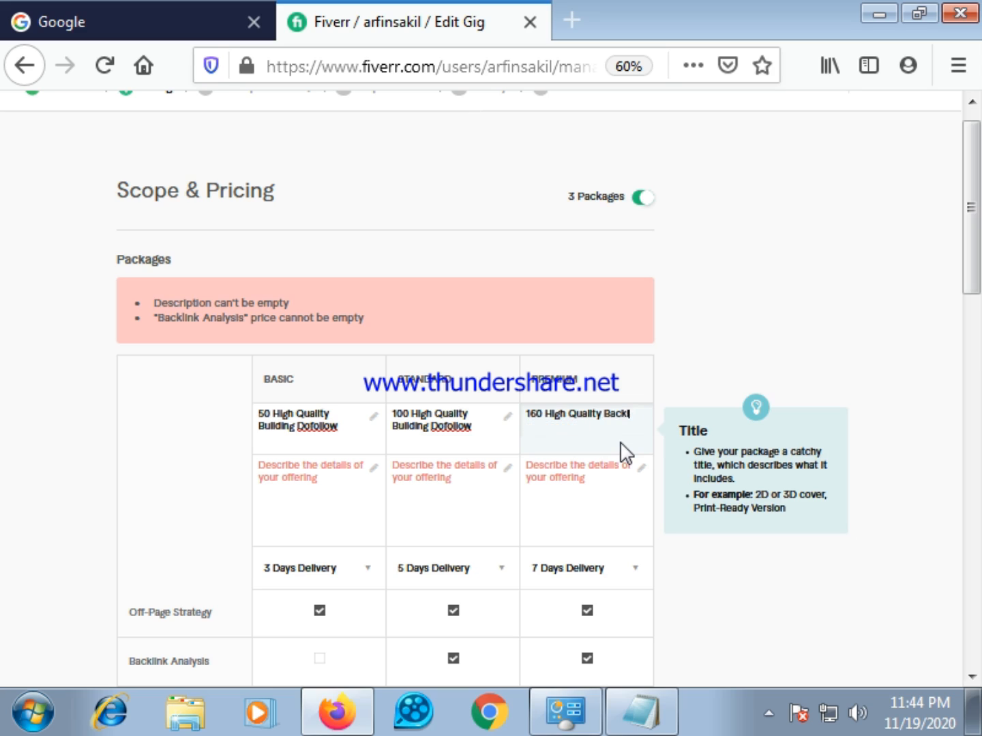
key("BackSpace")
key("BackSpace")
key("BackSpace")
key("BackSpace")
key("BackSpace")
key("BackSpace")
key("BackSpace")
key("BackSpace")
key("BackSpace")
key("BackSpace")
key("BackSpace")
key("BackSpace")
key("BackSpace")
key("BackSpace")
key("BackSpace")
right_click(567, 420)
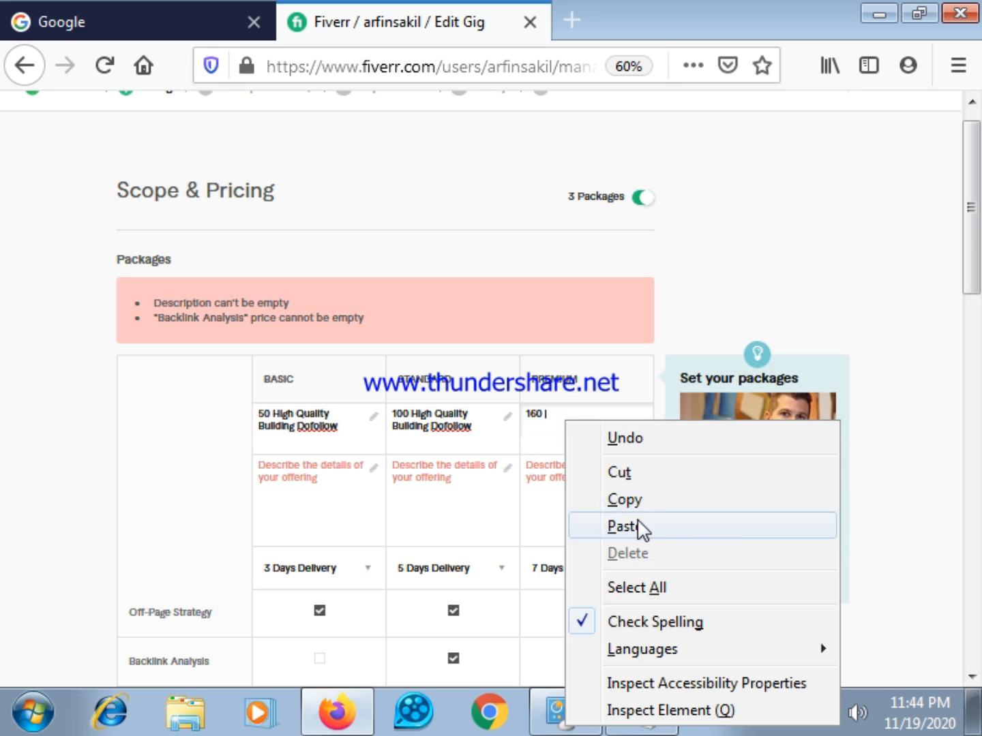
left_click(640, 527)
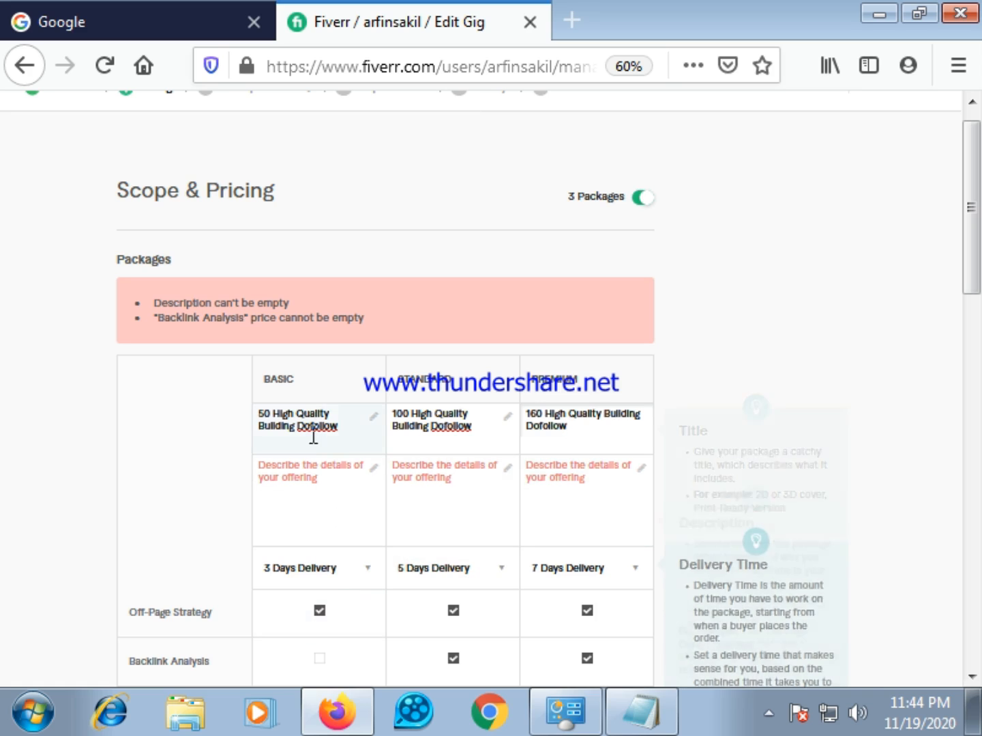
Step: Switch to the "link building" note and copy the line "High Domain Authority Dofollow SEO and keyword settings Link Backlinks 100% Manual Link Building"
left_click(312, 489)
left_click(316, 475)
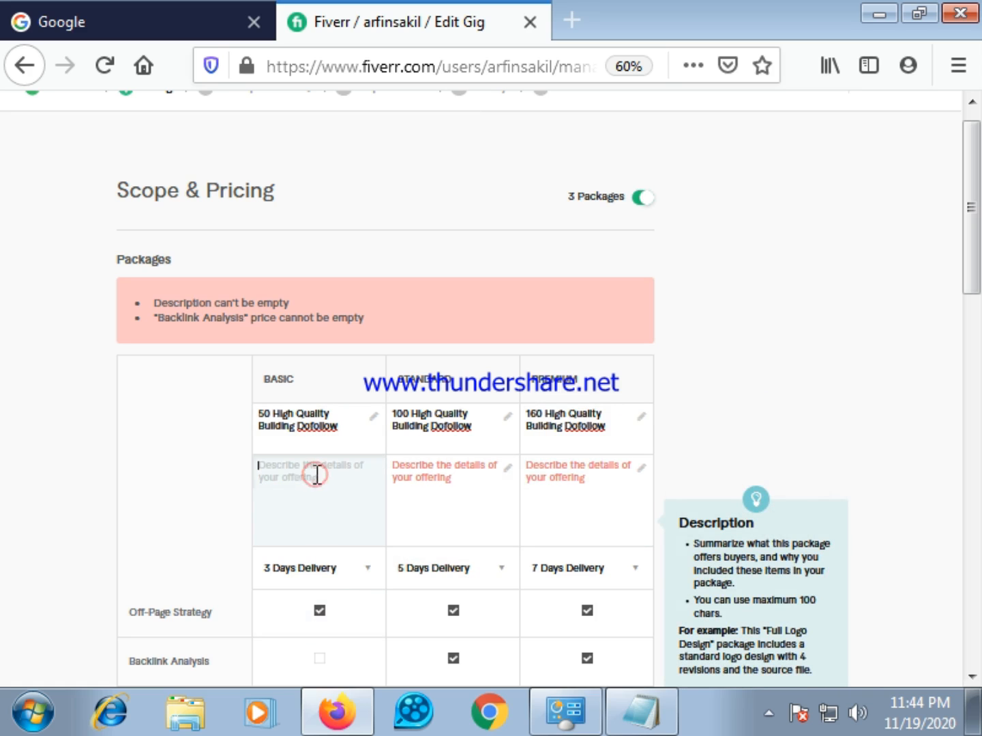
scroll(358, 514, "down", 2)
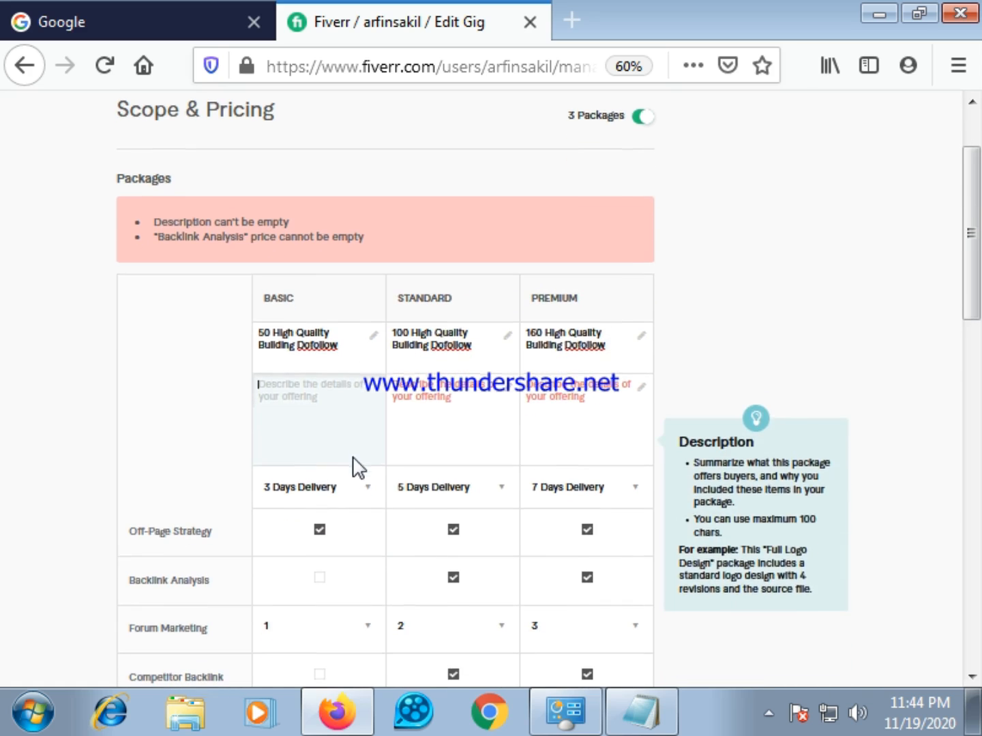
left_click(917, 15)
left_click(873, 42)
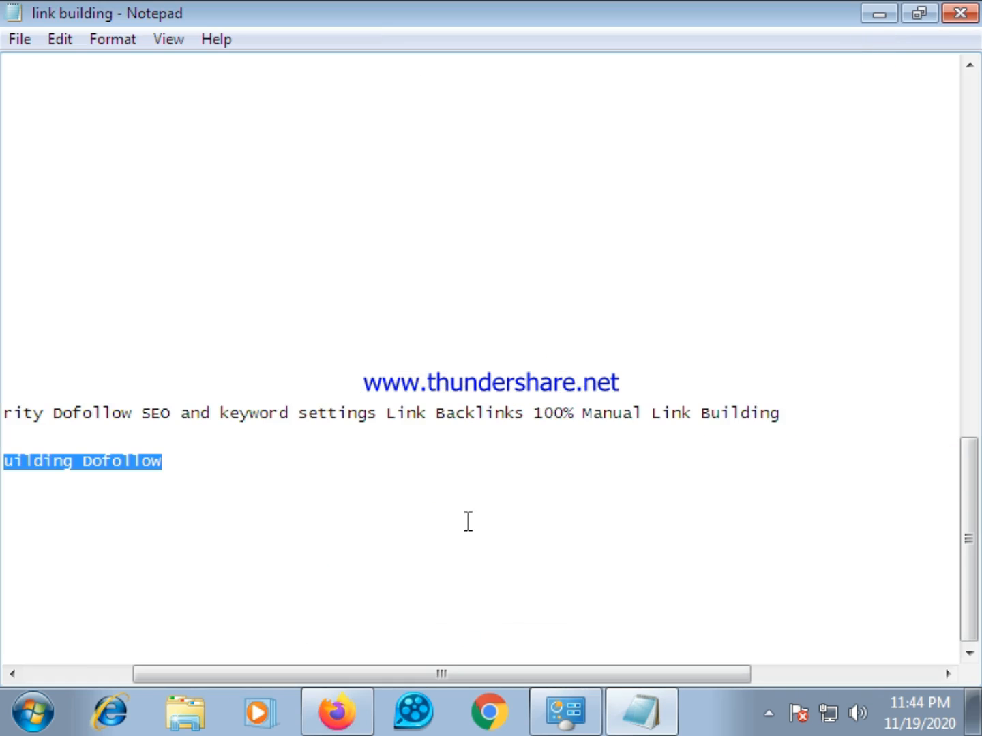
left_click_drag(789, 414, 3, 415)
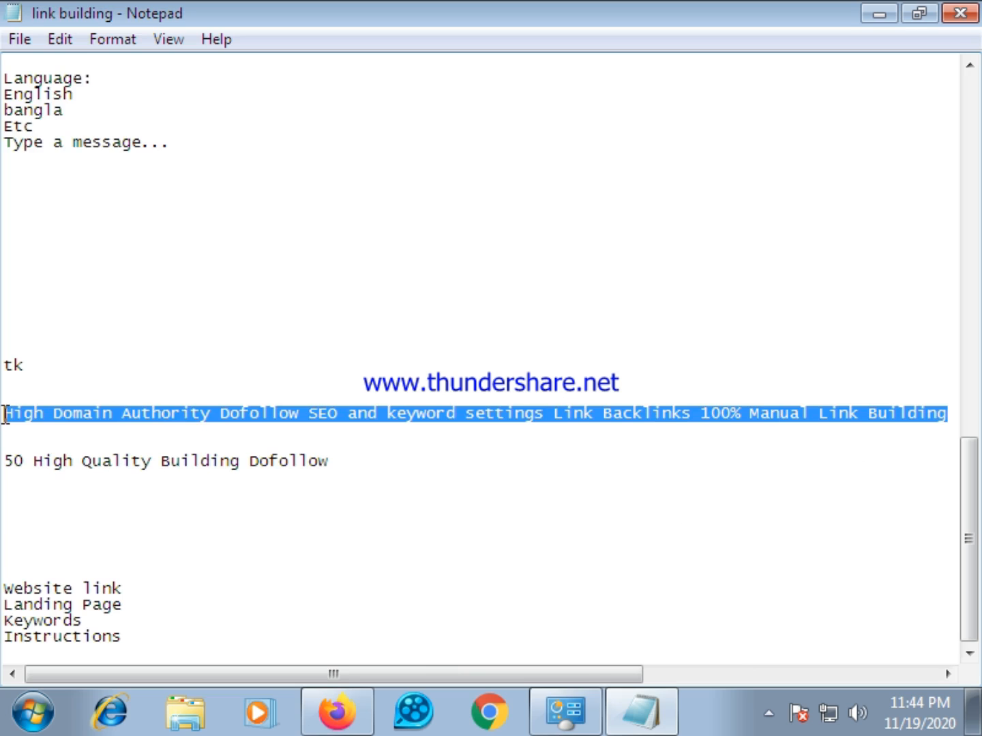
right_click(39, 411)
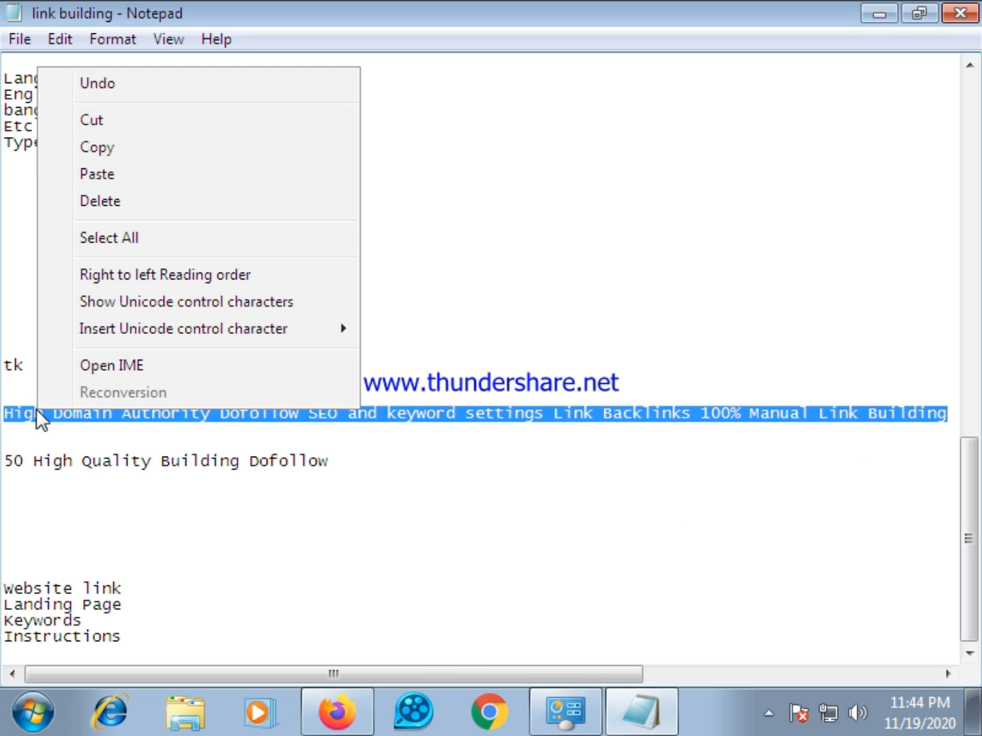
left_click(116, 154)
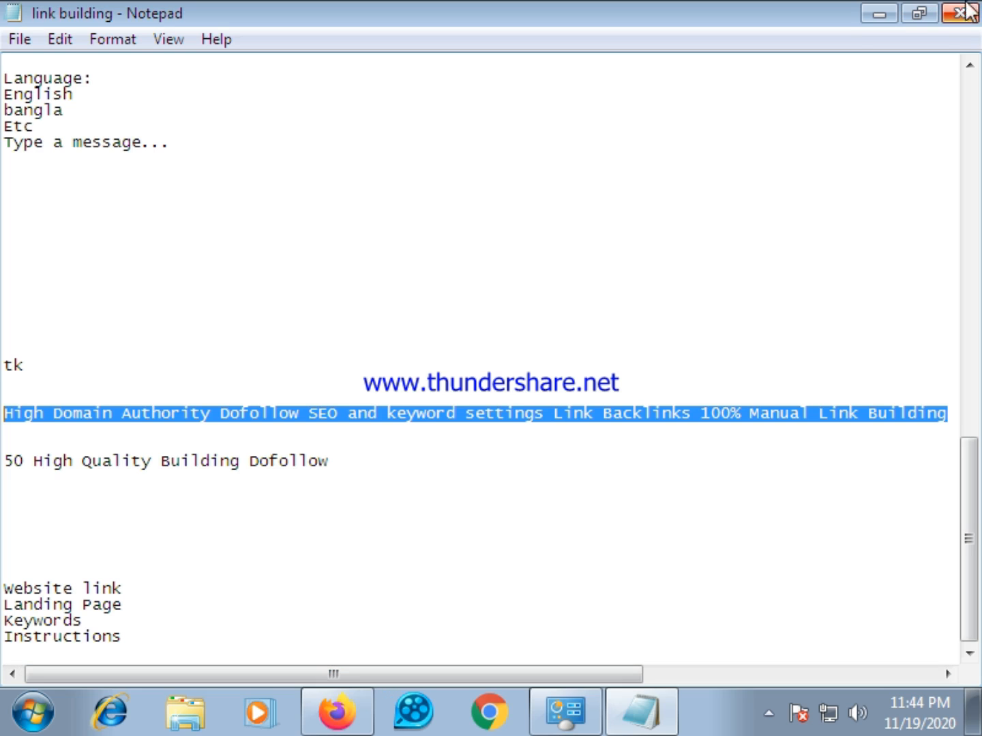
Step: Return to the Fiverr gig page and paste the copied description line into the Basic and Standard package descriptions
left_click(923, 14)
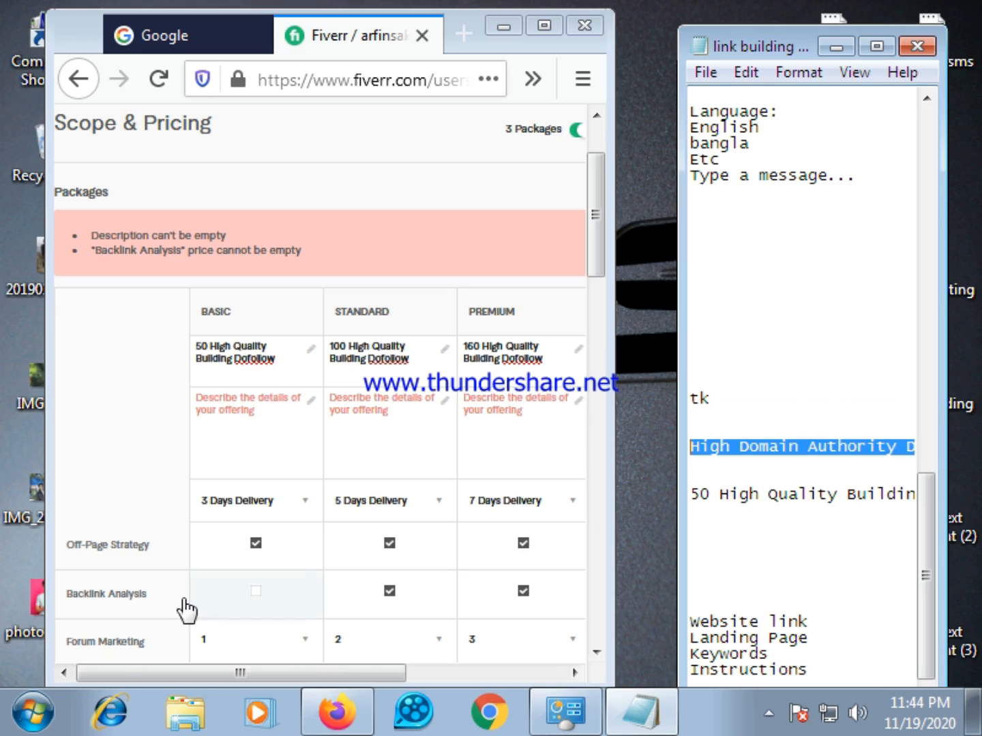
left_click(222, 407)
right_click(224, 407)
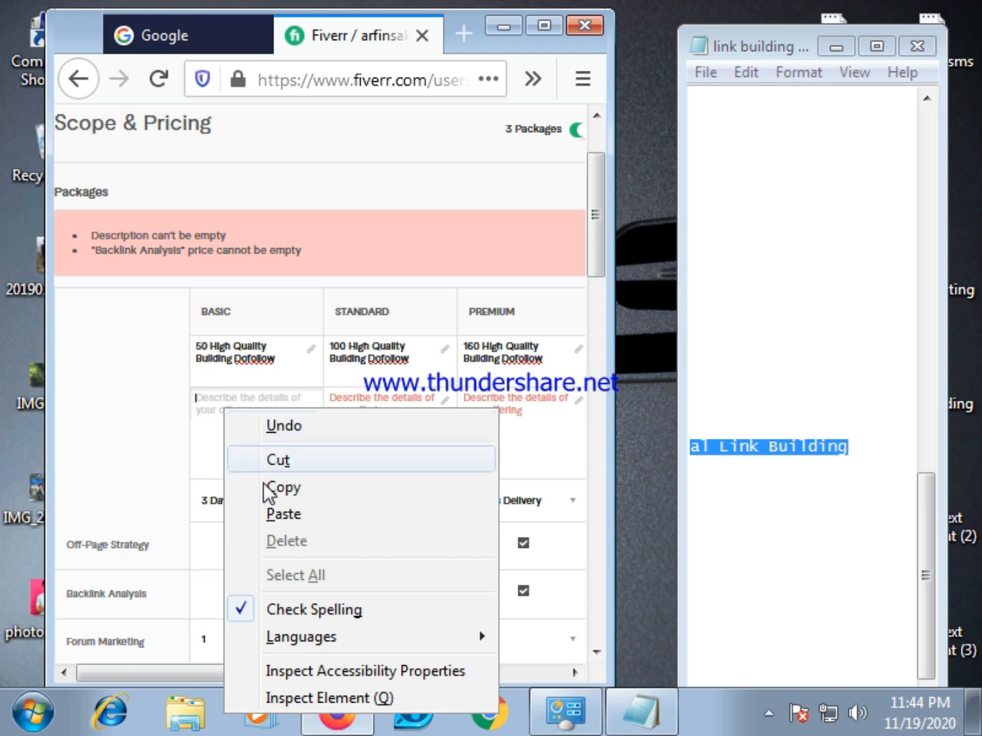
left_click(280, 515)
left_click(345, 408)
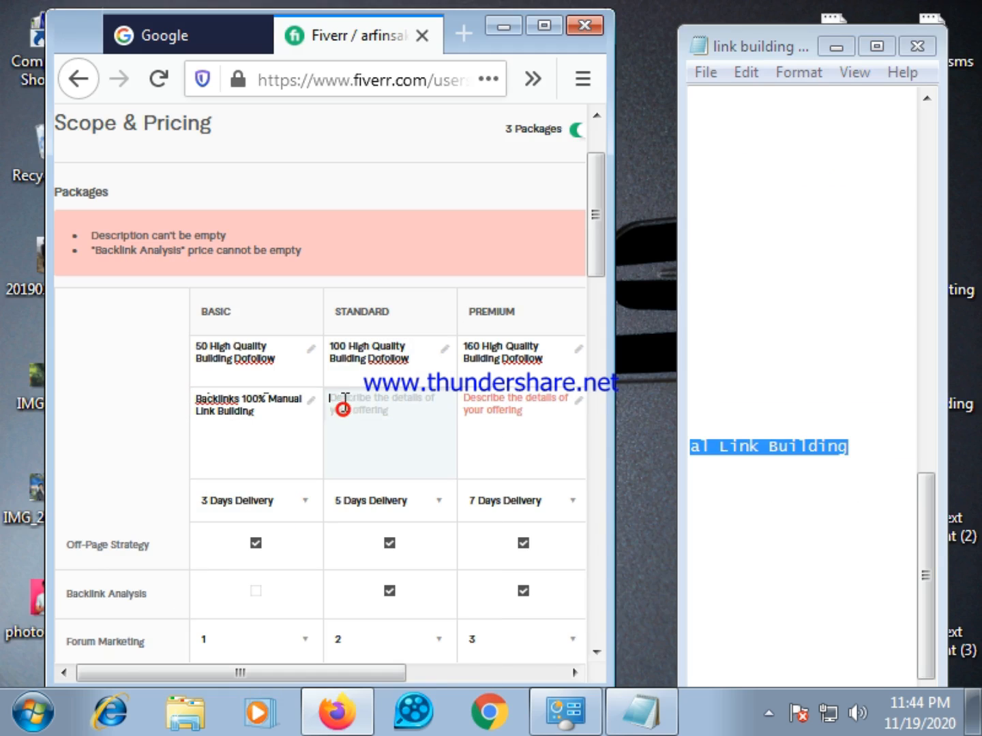
right_click(345, 406)
left_click(401, 511)
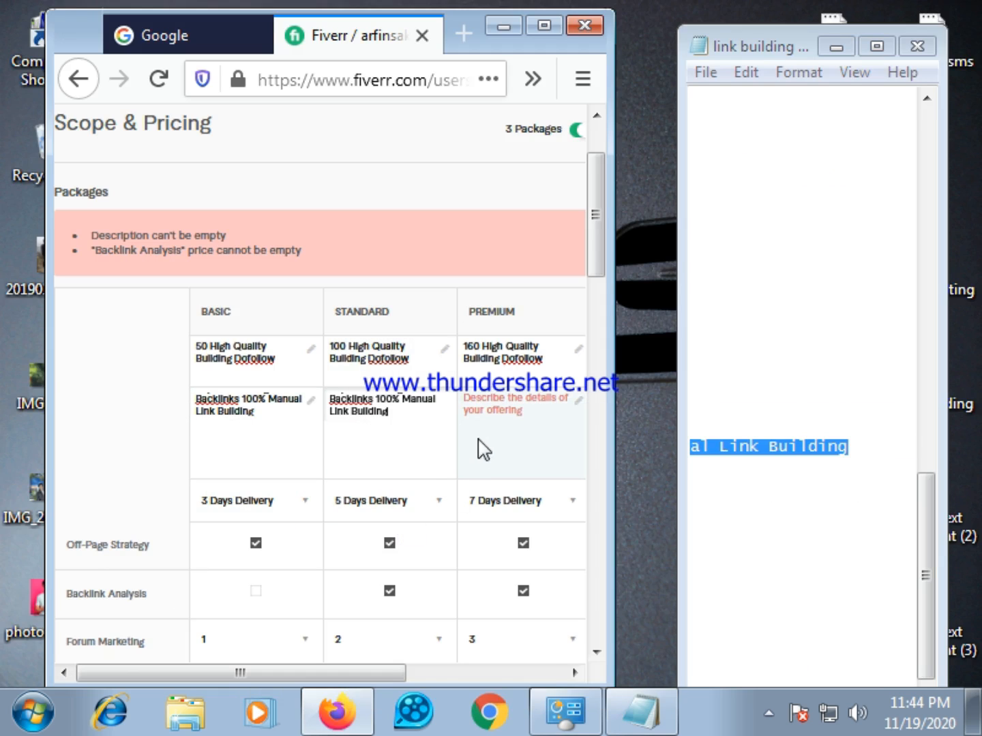
Step: Paste the copied description line into the Premium package's description and save the pricing section to continue
left_click(487, 407)
right_click(487, 409)
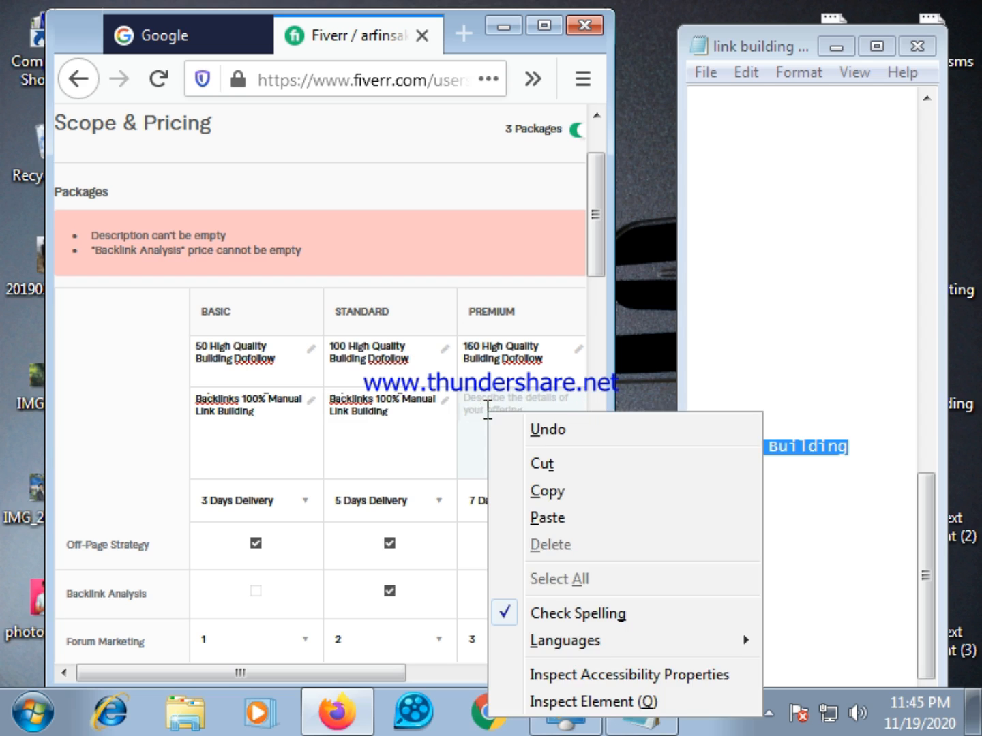
left_click(539, 518)
scroll(488, 520, "down", 2)
scroll(422, 535, "down", 5)
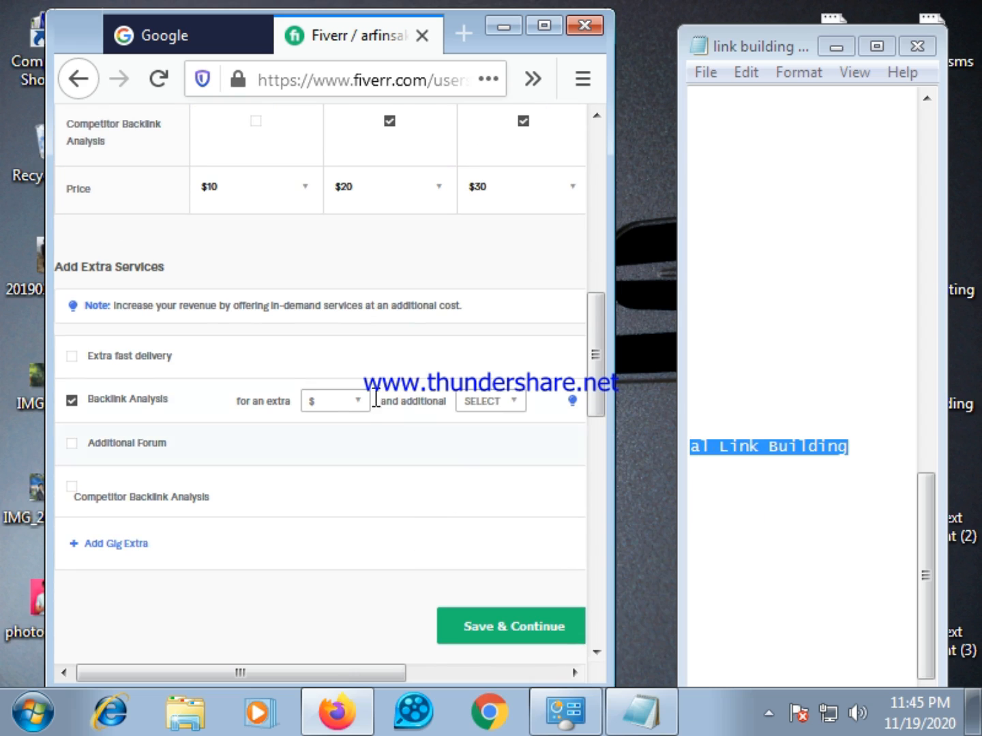
scroll(331, 390, "up", 1)
scroll(334, 389, "up", 6)
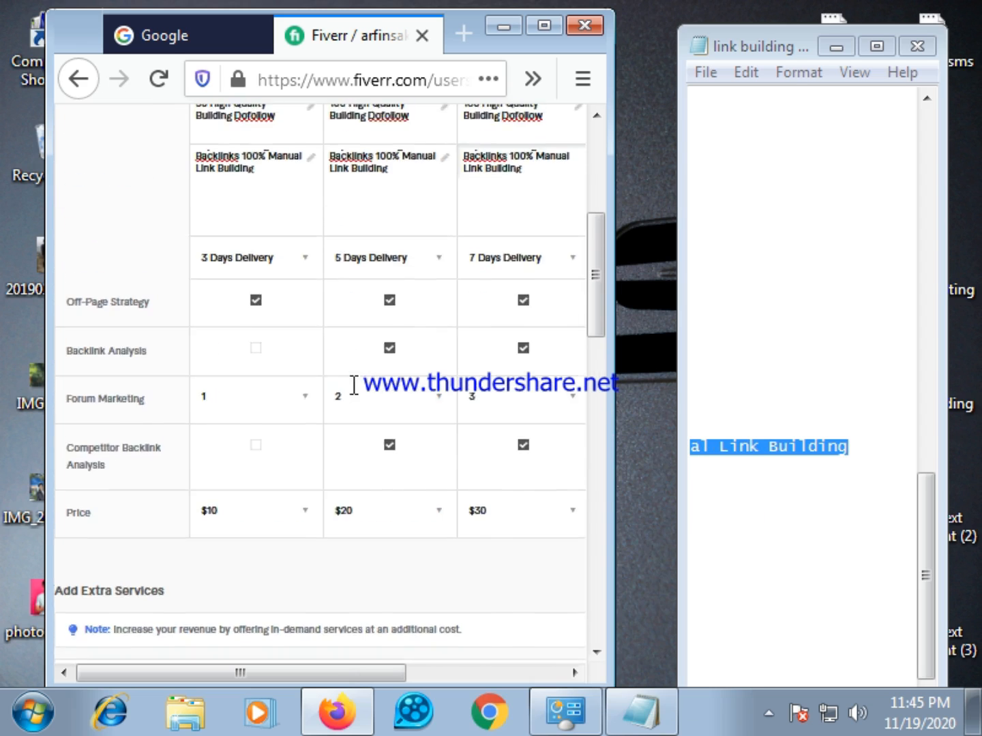
scroll(361, 423, "down", 7)
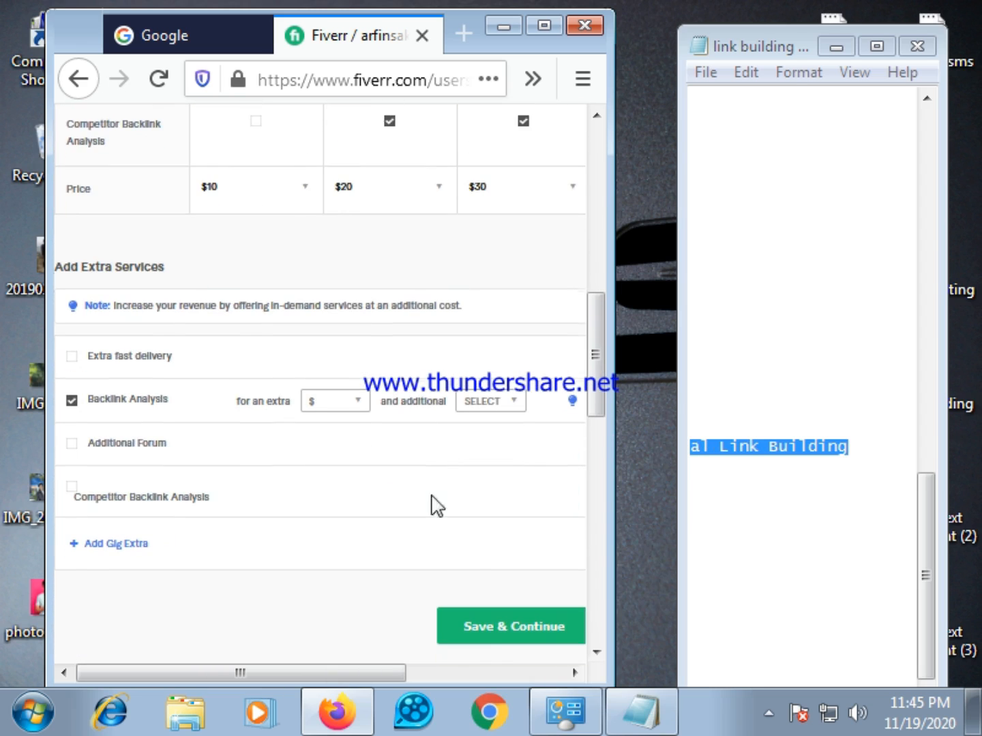
left_click(500, 637)
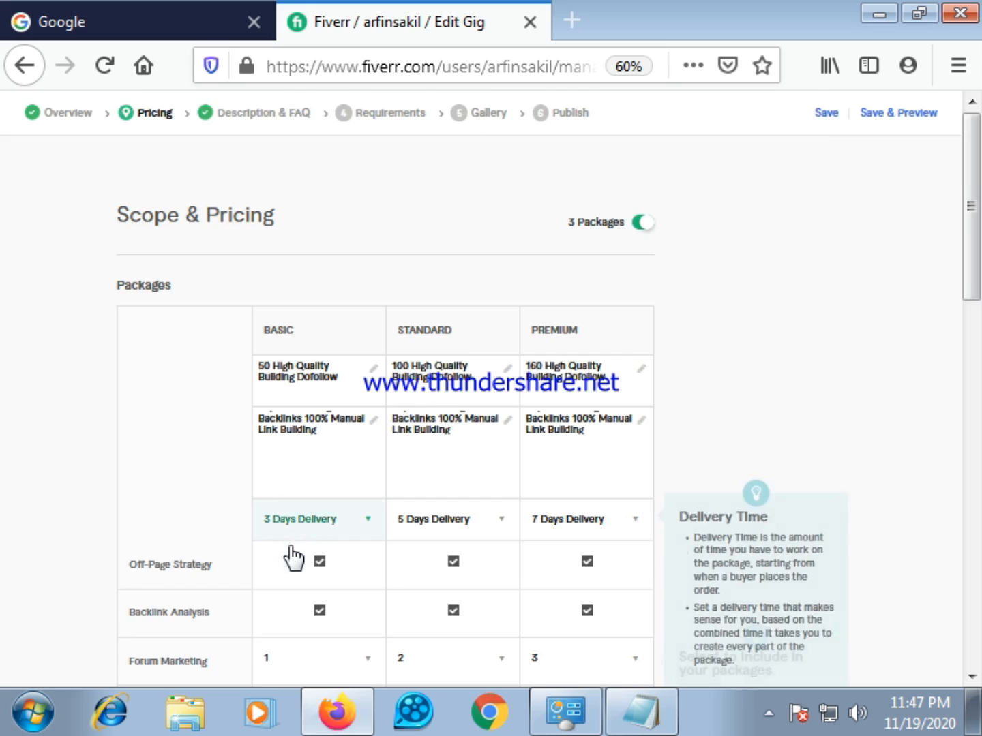
Step: Clear the Standard package's title on the Scope & Pricing page
scroll(298, 556, "down", 3)
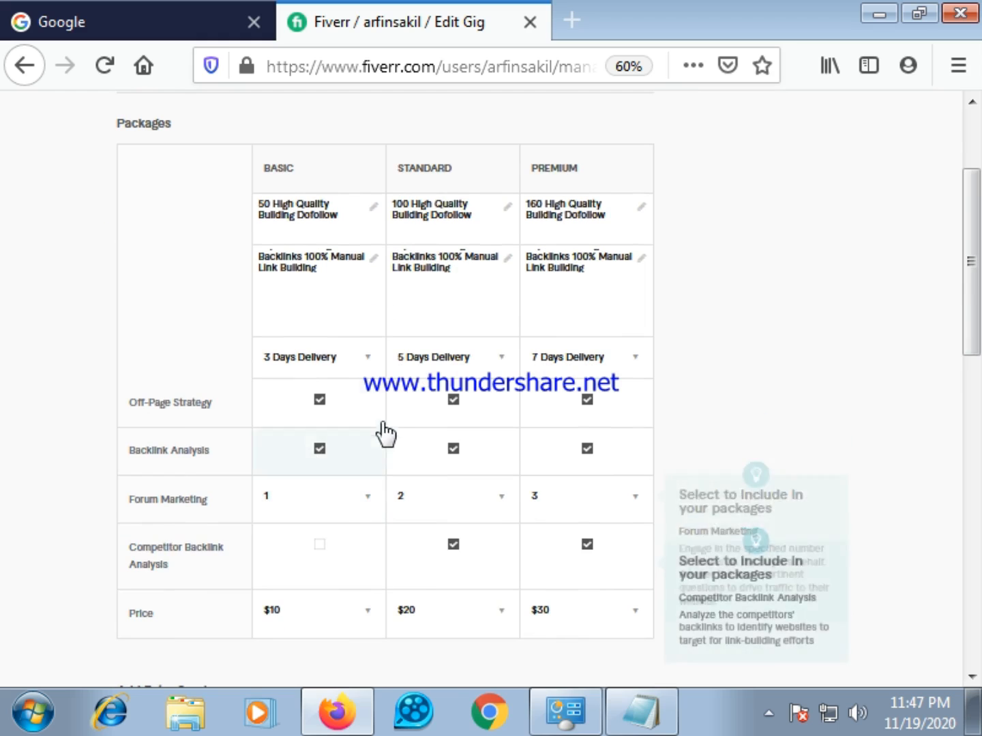
scroll(383, 422, "up", 3)
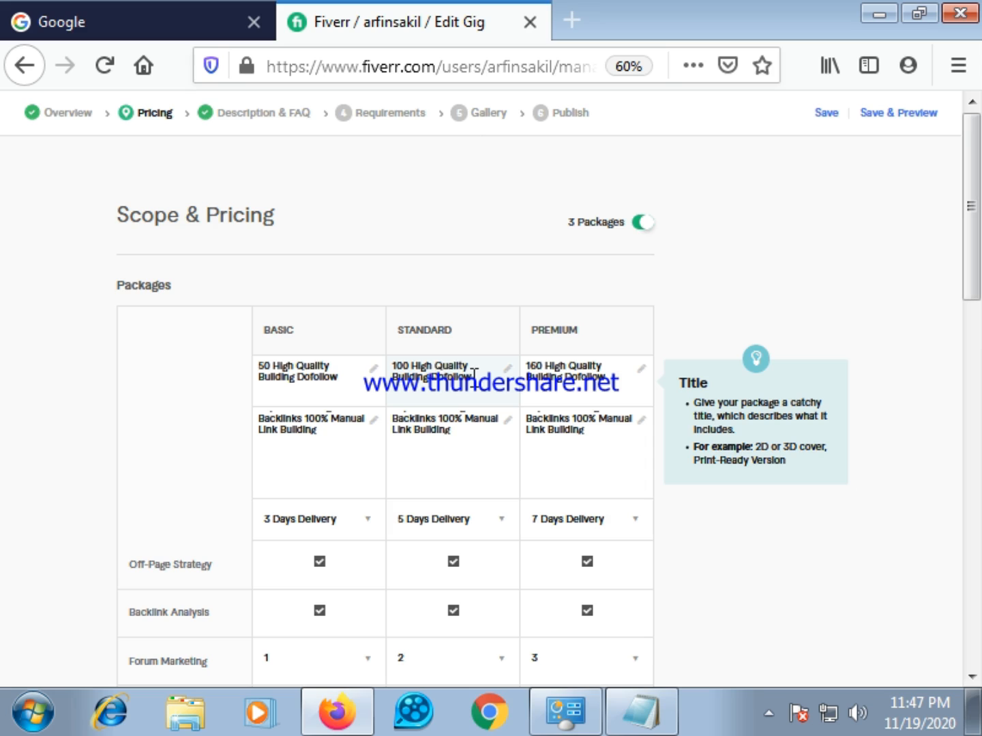
left_click(476, 376)
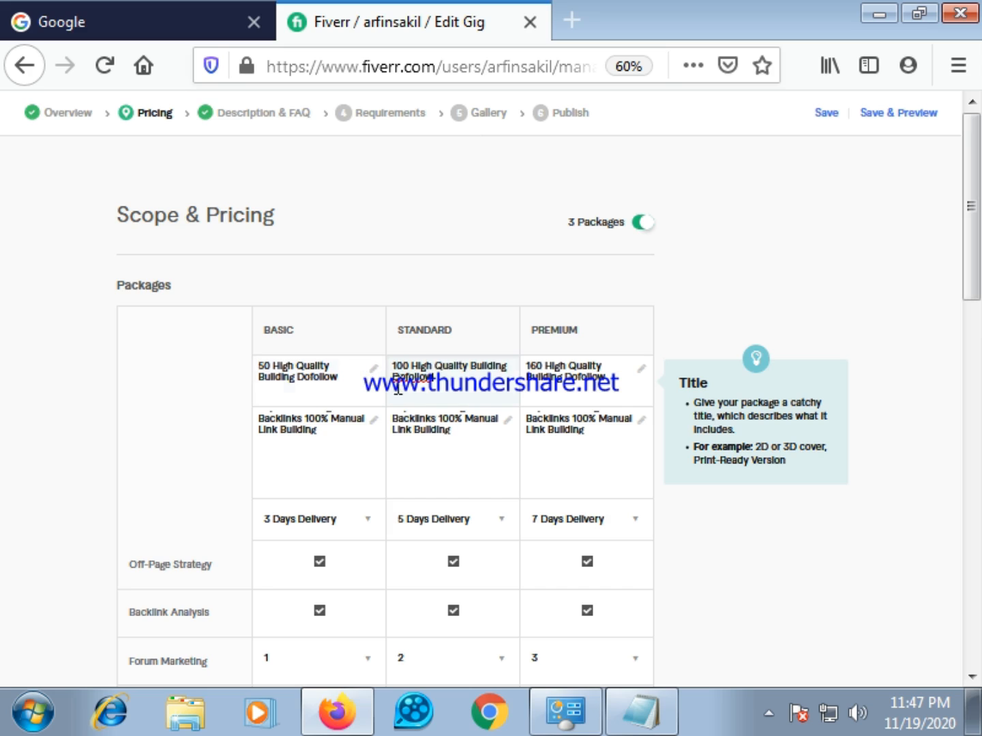
key("BackSpace")
key("BackSpace")
key("BackSpace")
key("BackSpace")
key("BackSpace")
key("BackSpace")
key("BackSpace")
key("BackSpace")
key("BackSpace")
key("BackSpace")
key("BackSpace")
key("BackSpace")
key("BackSpace")
key("BackSpace")
key("BackSpace")
key("BackSpace")
key("BackSpace")
key("BackSpace")
key("BackSpace")
key("BackSpace")
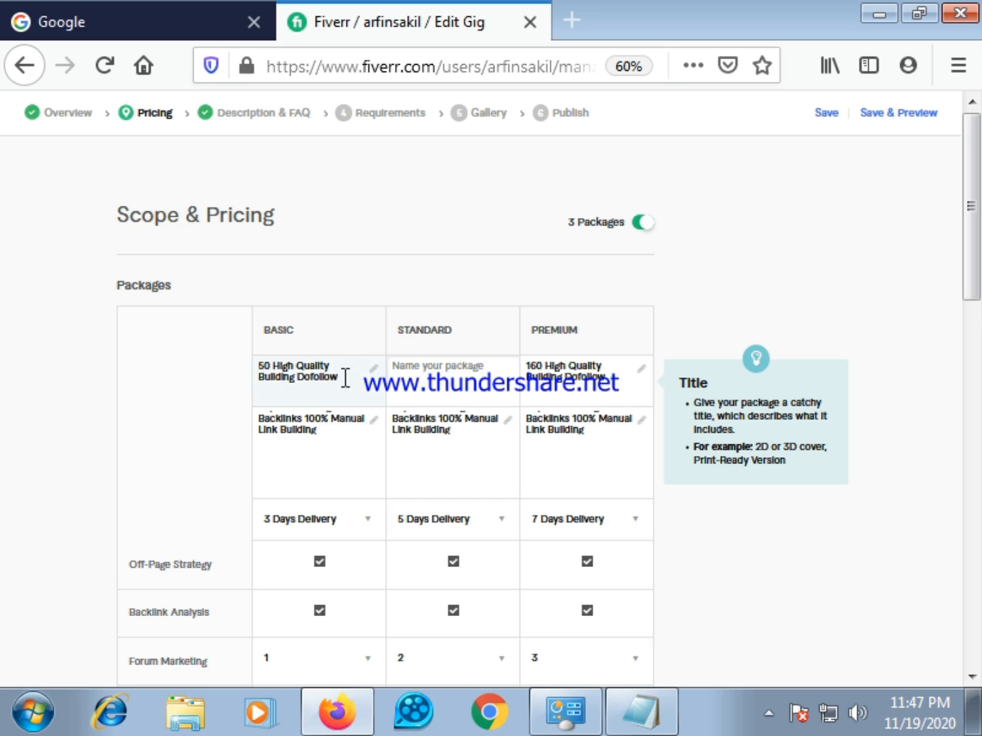
Step: Delete the whole title of the Basic package
left_click(342, 376)
key("BackSpace")
key("BackSpace")
key("BackSpace")
key("BackSpace")
key("BackSpace")
key("BackSpace")
key("BackSpace")
key("BackSpace")
key("BackSpace")
key("BackSpace")
key("BackSpace")
key("BackSpace")
key("BackSpace")
key("BackSpace")
key("BackSpace")
key("BackSpace")
key("BackSpace")
key("BackSpace")
key("BackSpace")
key("BackSpace")
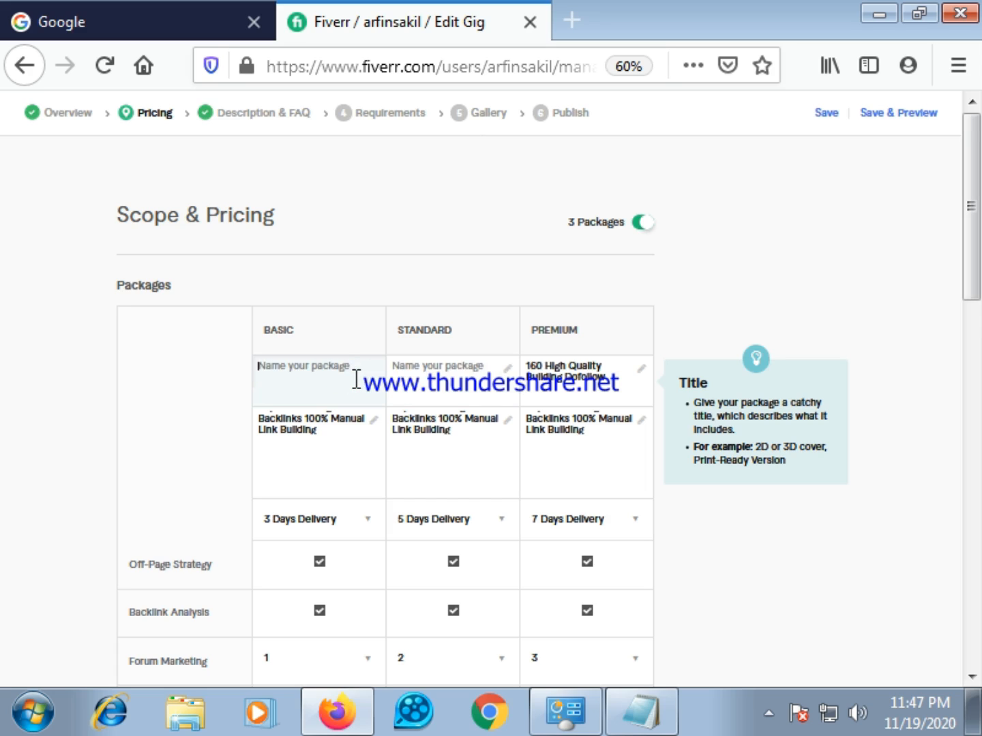
Step: Remove the Premium package's title text entirely
left_click(611, 375)
key("BackSpace")
key("BackSpace")
key("BackSpace")
key("BackSpace")
key("BackSpace")
key("BackSpace")
key("BackSpace")
key("BackSpace")
key("BackSpace")
key("BackSpace")
key("BackSpace")
key("BackSpace")
key("BackSpace")
key("BackSpace")
key("BackSpace")
key("BackSpace")
key("BackSpace")
key("BackSpace")
key("BackSpace")
key("BackSpace")
key("BackSpace")
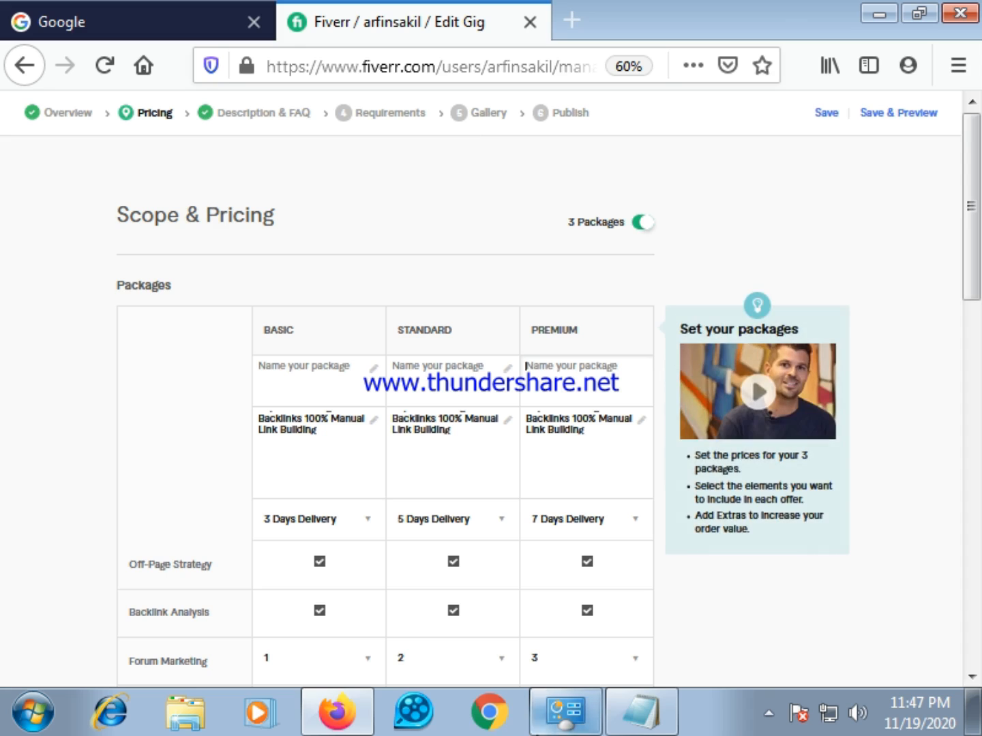
Step: Switch to the "link building" note and cut the word "Building" from the line "50 High Quality Building Dofollow"
mouse_move(500, 467)
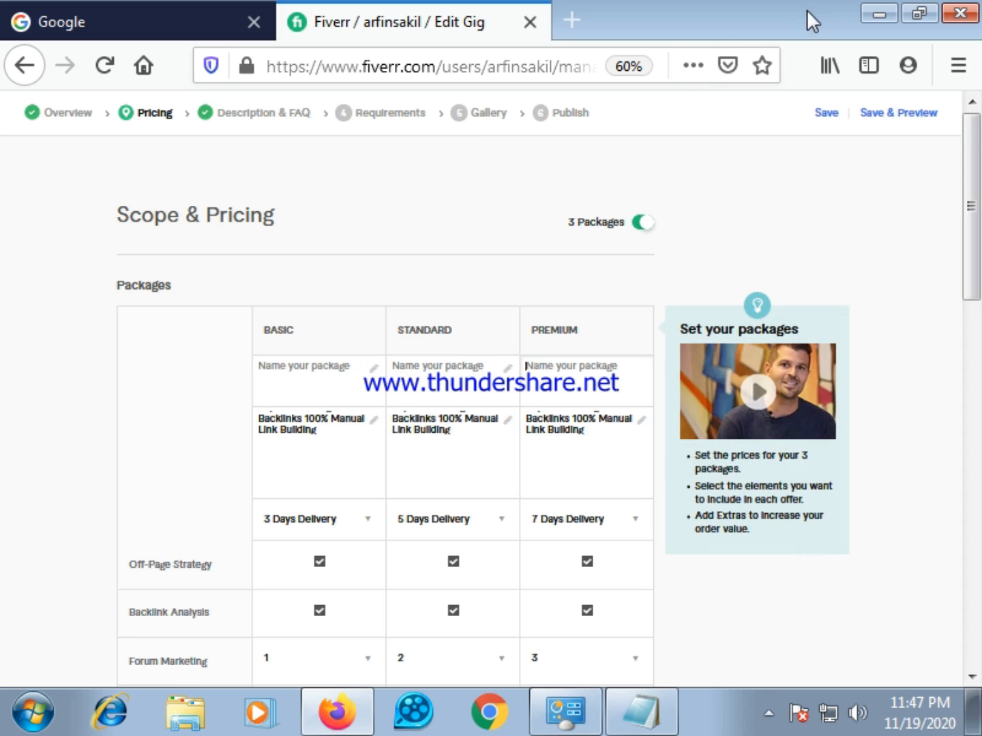
left_click(917, 13)
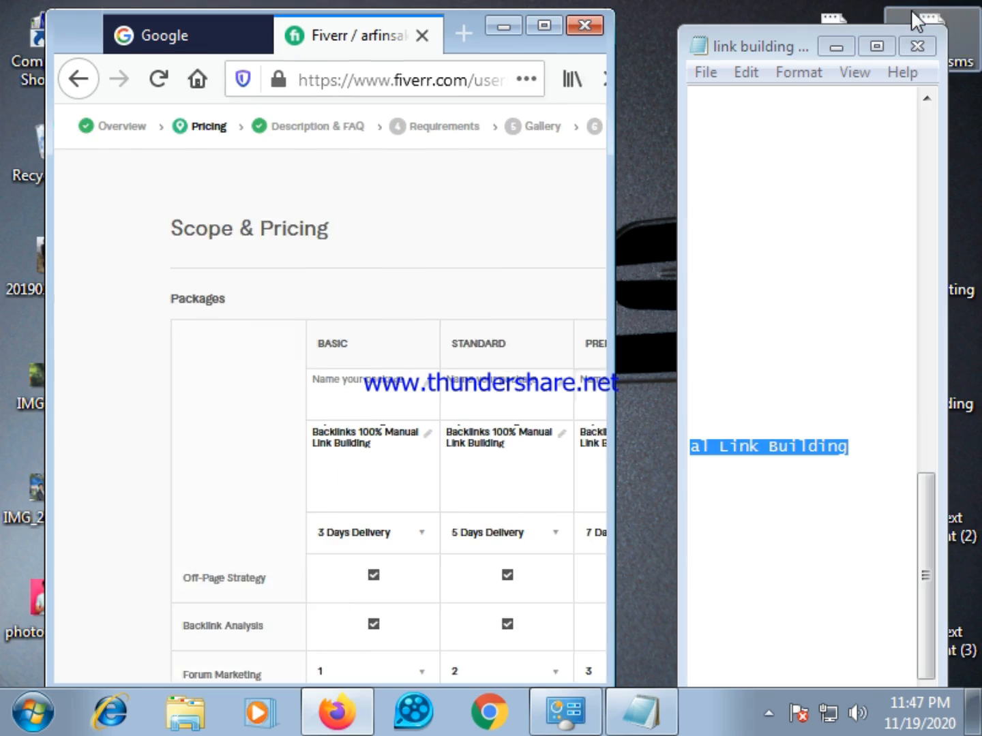
left_click(877, 45)
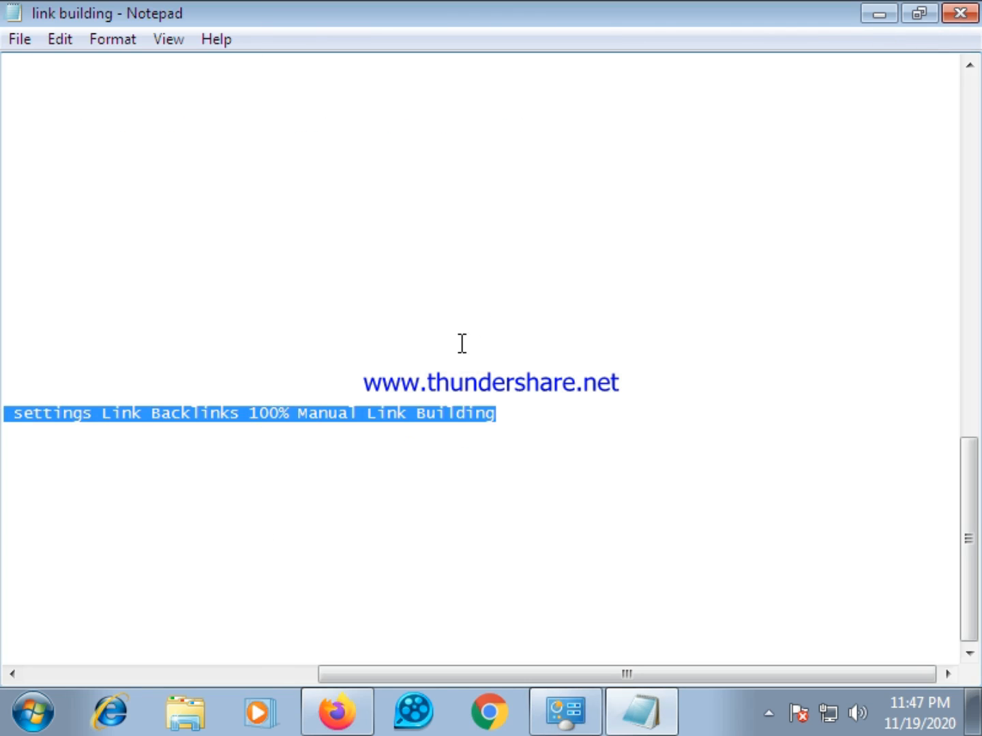
left_click_drag(444, 674, 56, 650)
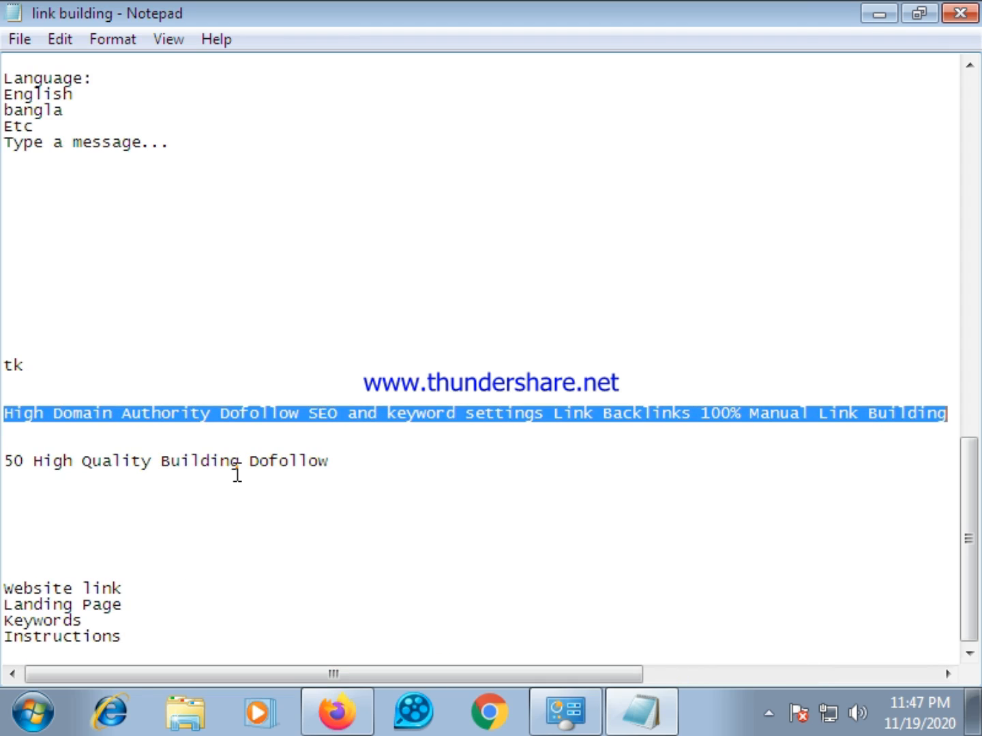
left_click_drag(243, 464, 193, 469)
right_click(193, 471)
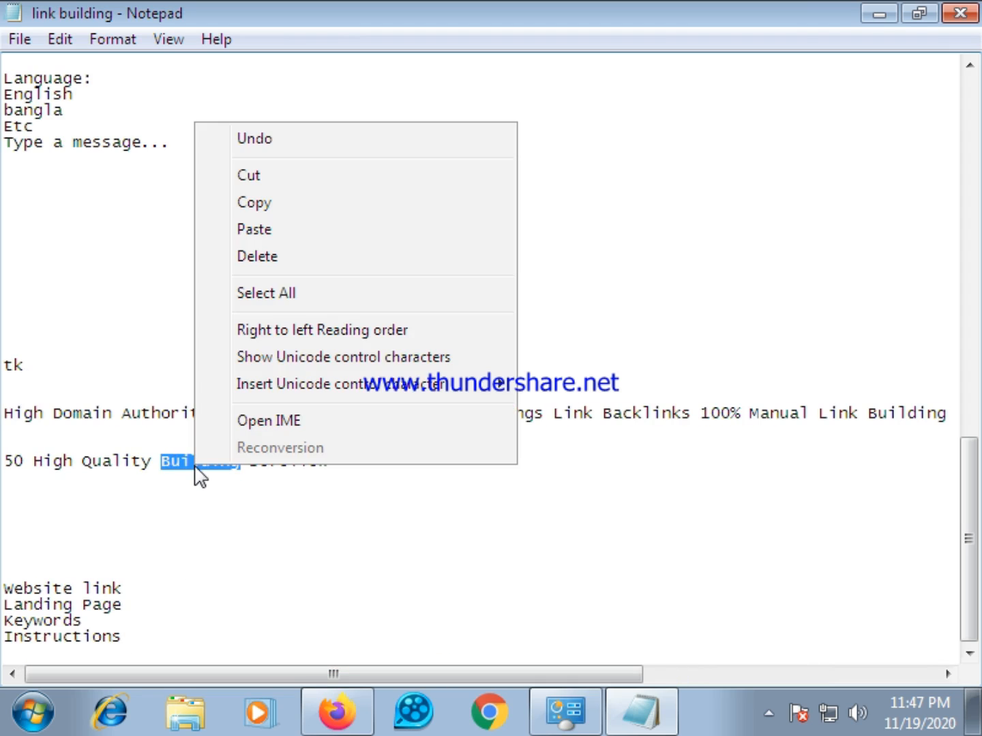
left_click(305, 178)
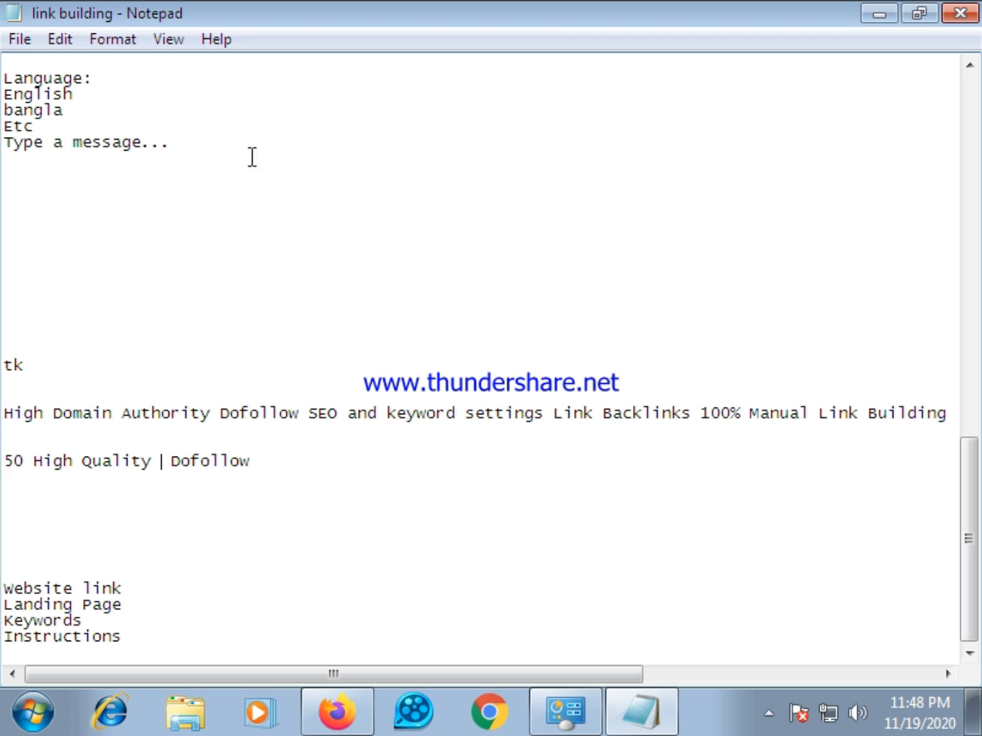
Step: Add several blank lines at the end of the note below "Instructions" and paste the cut word "Building" there
left_click(703, 635)
key("Return")
key("Return")
key("Return")
key("Return")
key("Return")
key("Return")
key("Return")
key("Return")
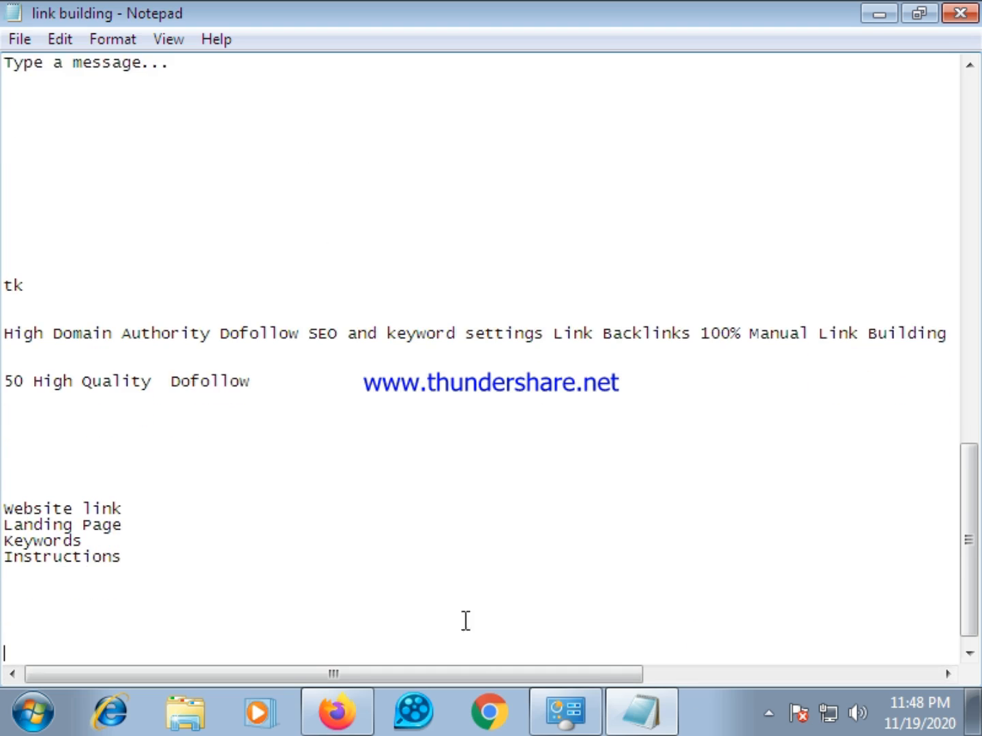
right_click(127, 625)
left_click(243, 390)
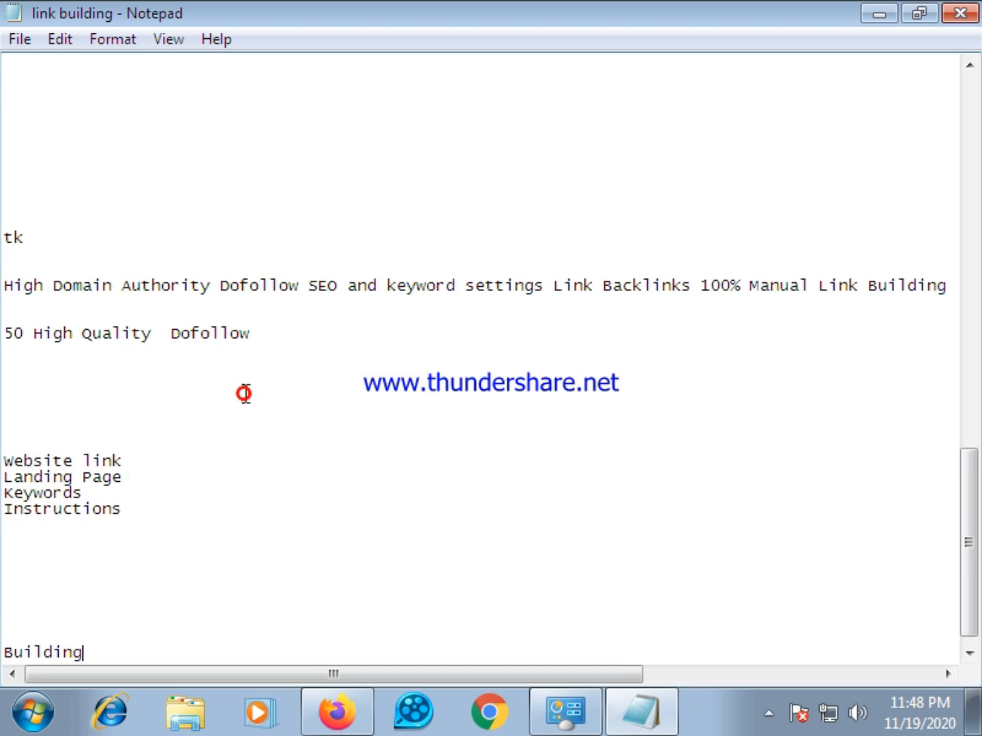
Step: Copy the word "Backlinks" from the "High Domain Authority Dofollow" description line in the note
left_click_drag(699, 291, 602, 285)
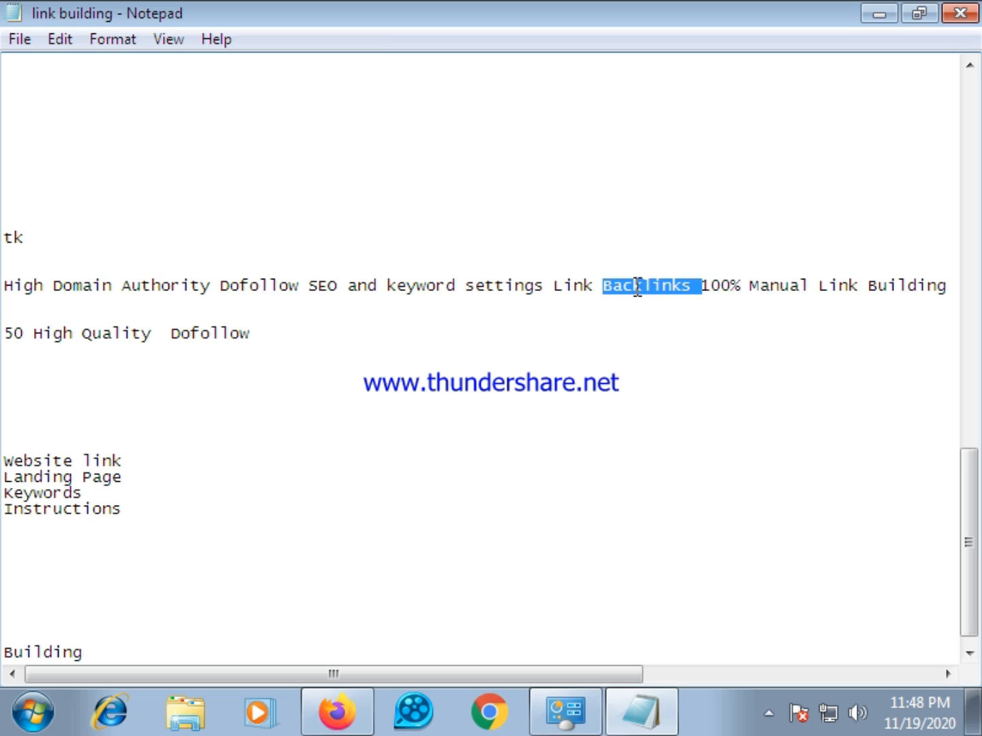
left_click(642, 383)
left_click_drag(693, 286, 604, 291)
right_click(617, 285)
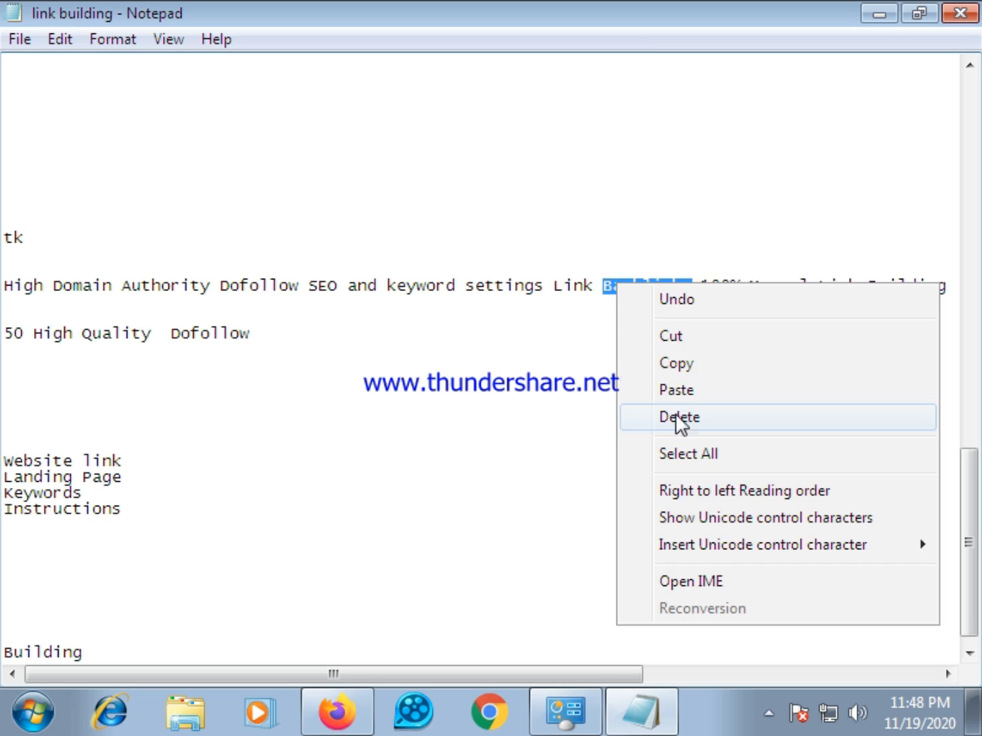
left_click(694, 364)
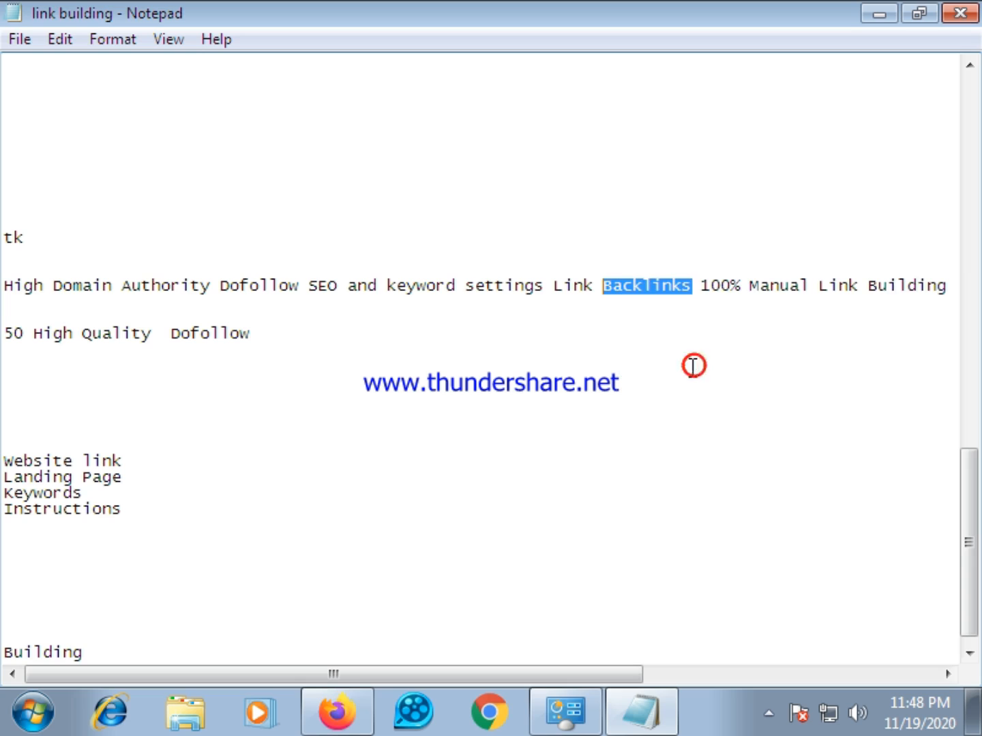
Step: Paste "Backlinks" into the gap in the title line and adjust its spacing to read "50 High Quality Backlinks Dofollow"
left_click(159, 334)
right_click(160, 333)
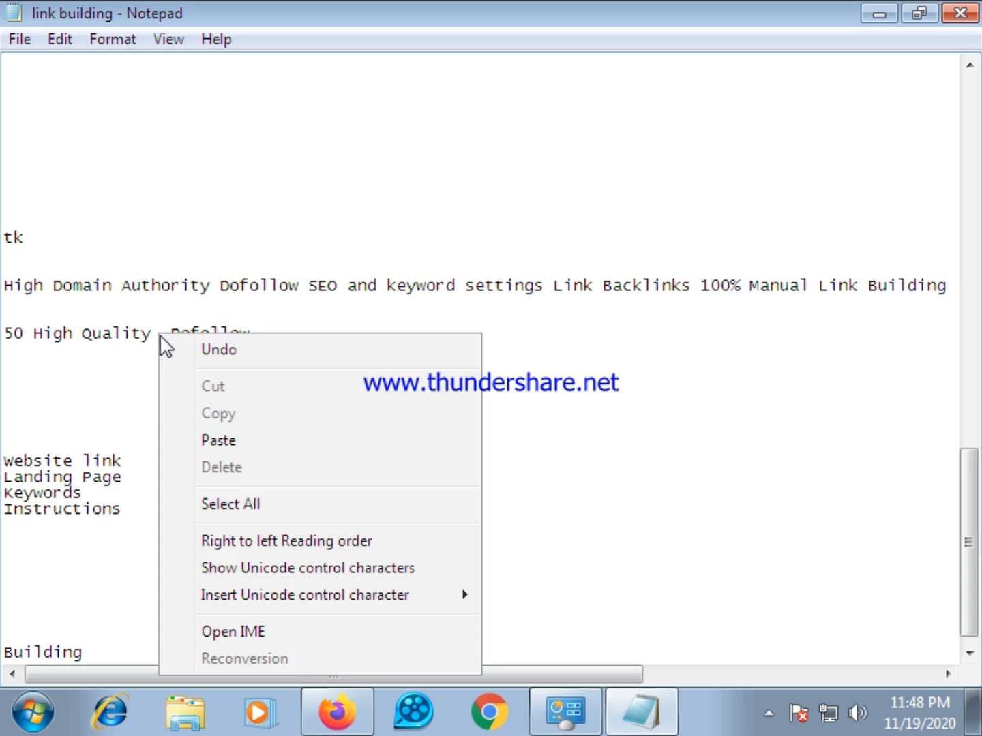
left_click(223, 440)
left_click(255, 333)
left_click(259, 334)
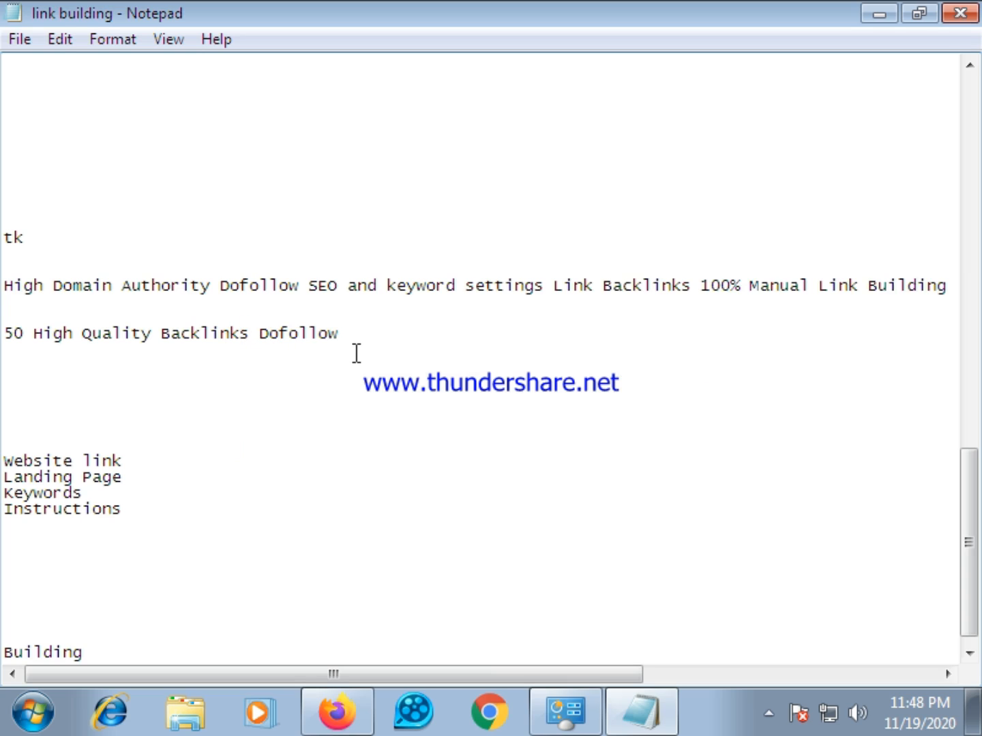
key("BackSpace")
left_click(156, 334)
key("BackSpace")
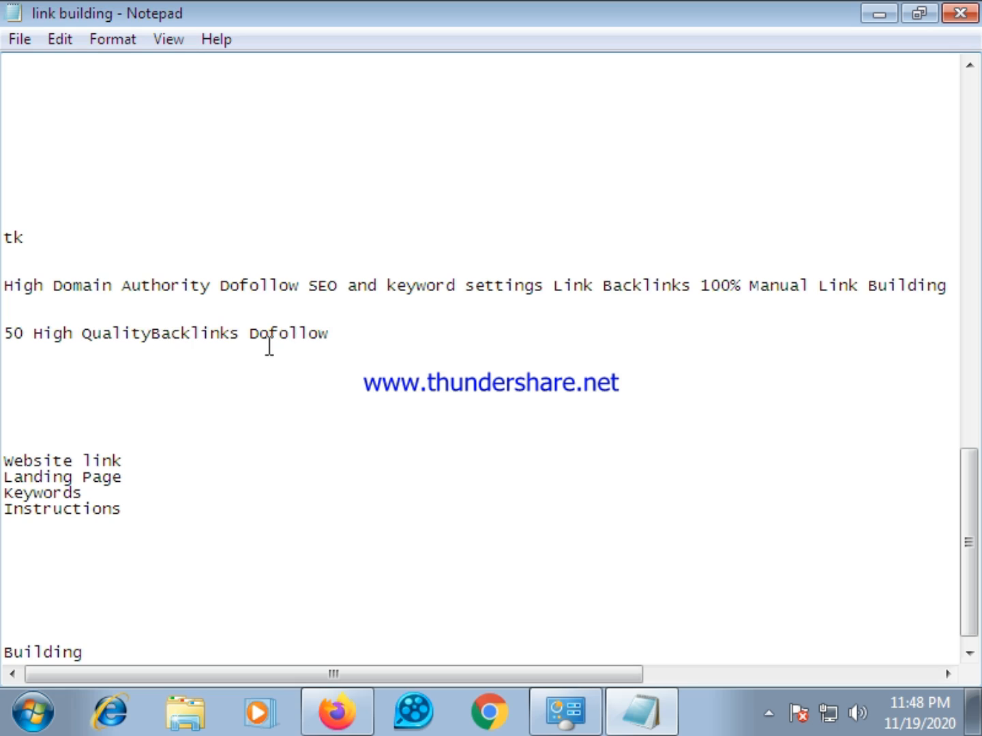
Step: Copy the full line "50 High Quality Backlinks Dofollow" from the note
left_click_drag(338, 333, 46, 322)
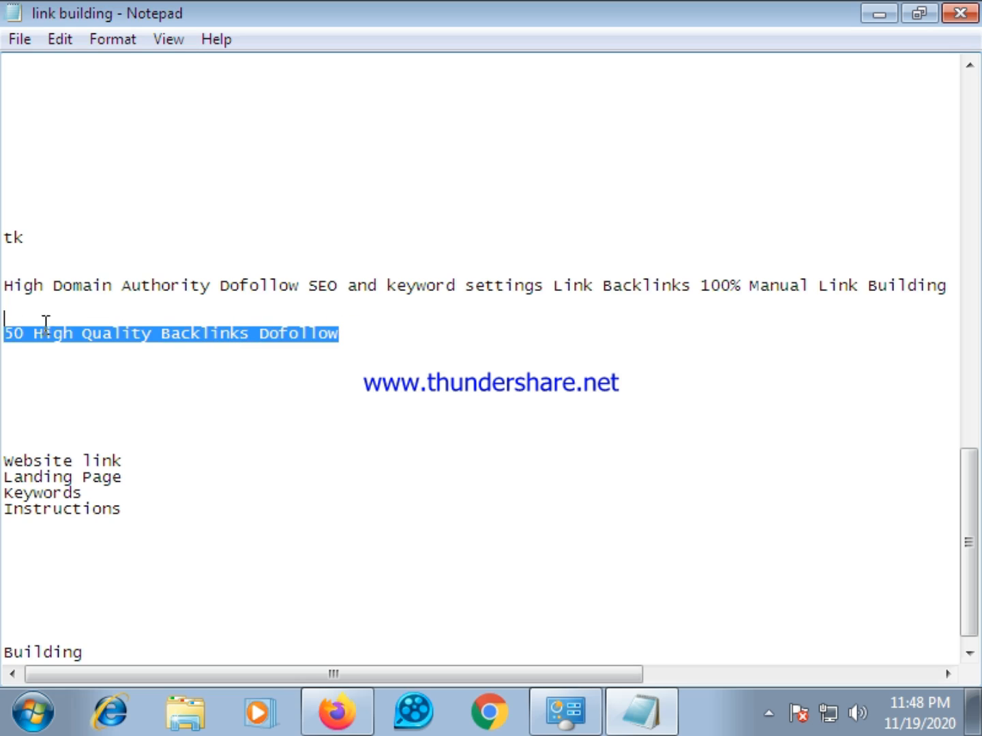
right_click(51, 332)
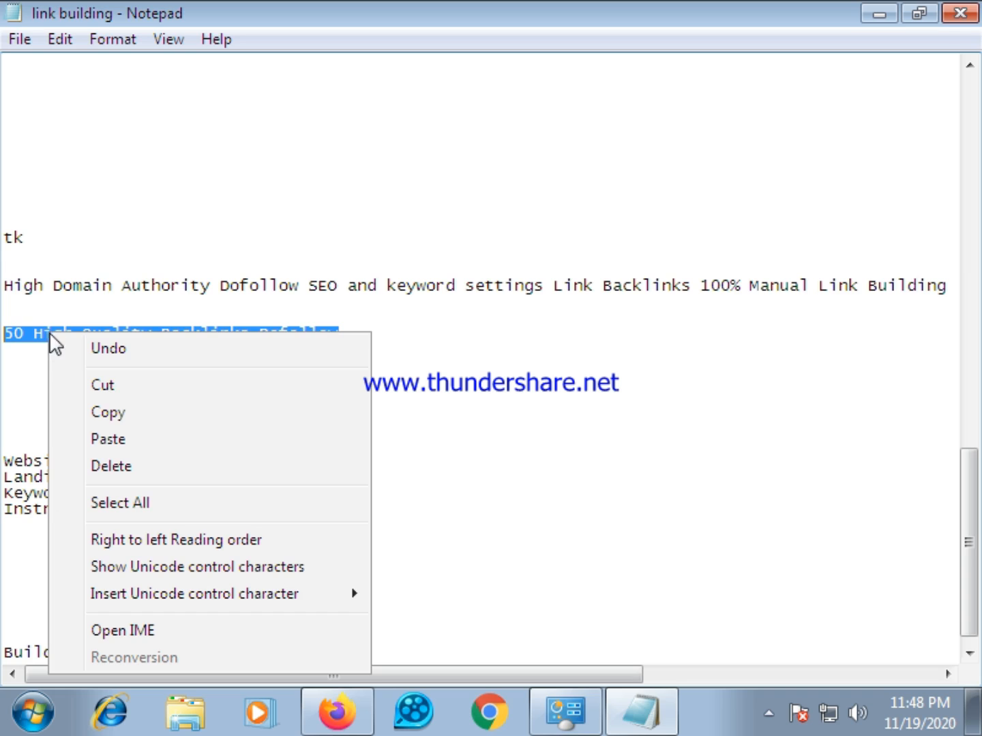
left_click(123, 412)
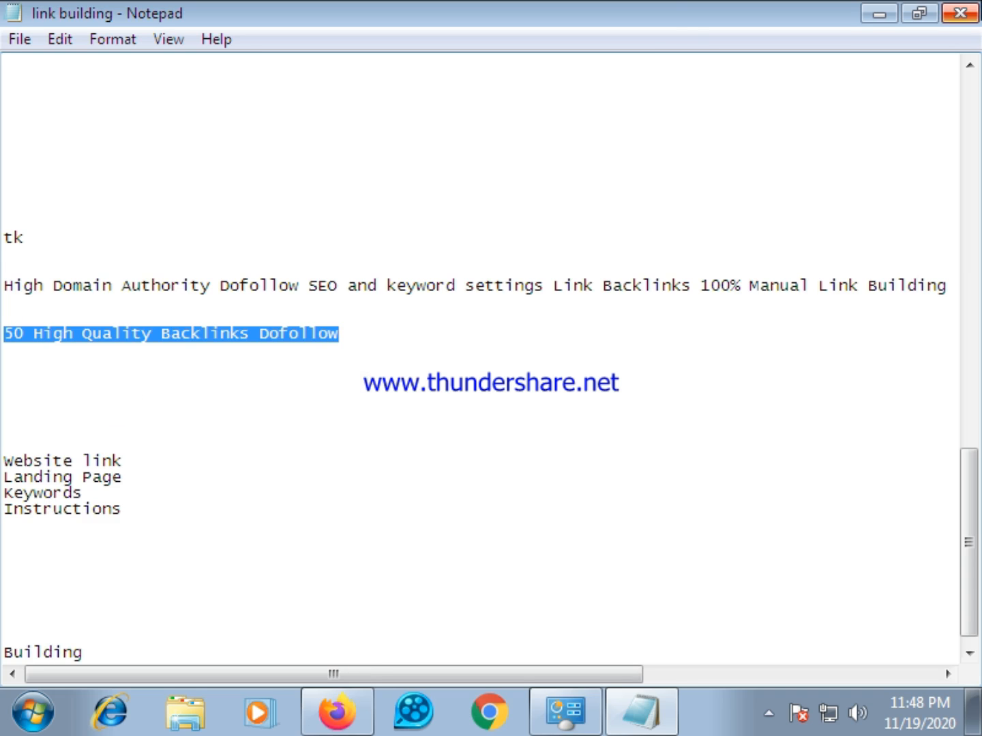
Step: Return to the Fiverr gig page and paste "50 High Quality Backlinks Dofollow" as the Basic package's title
left_click(917, 9)
left_click(543, 21)
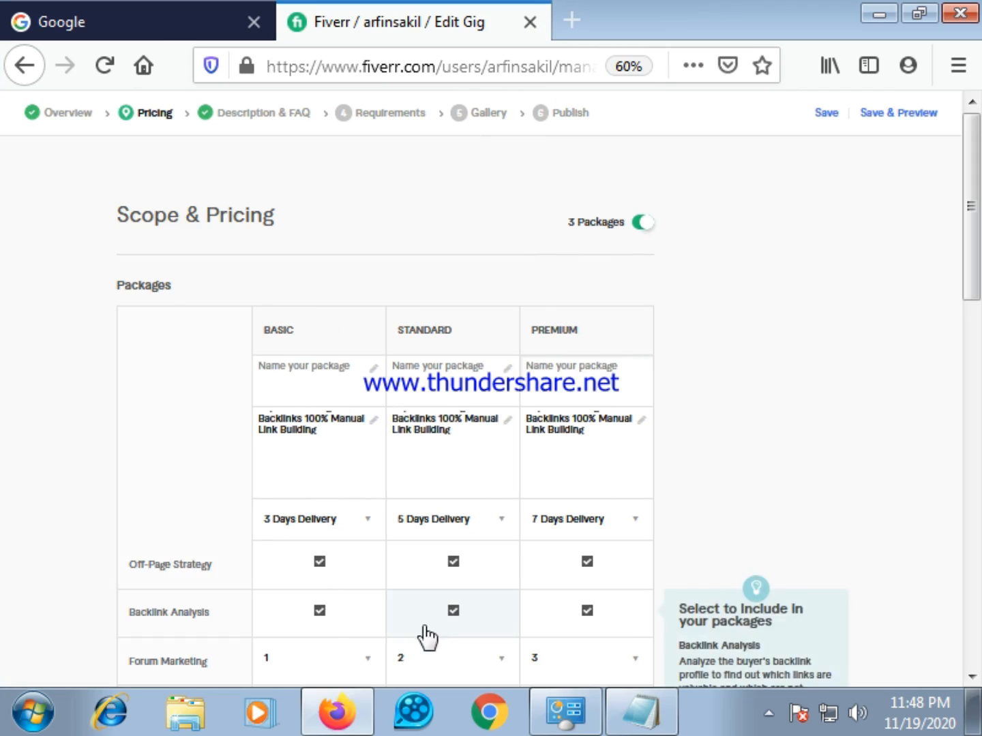
left_click(278, 454)
scroll(357, 444, "down", 3)
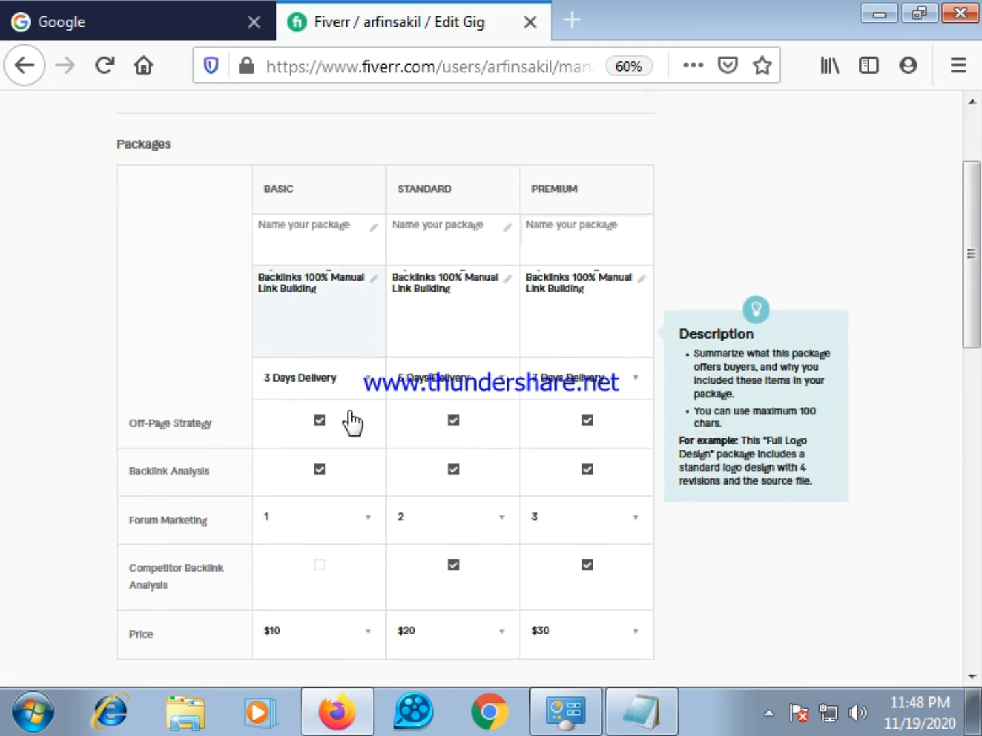
scroll(355, 293, "up", 2)
left_click(347, 278)
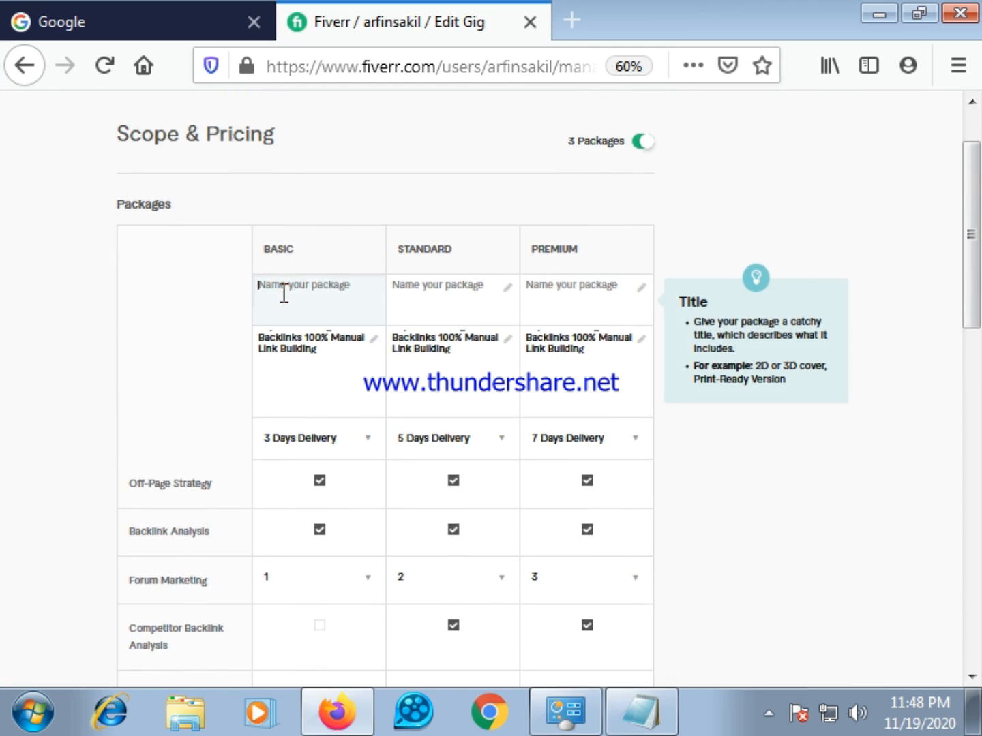
right_click(287, 284)
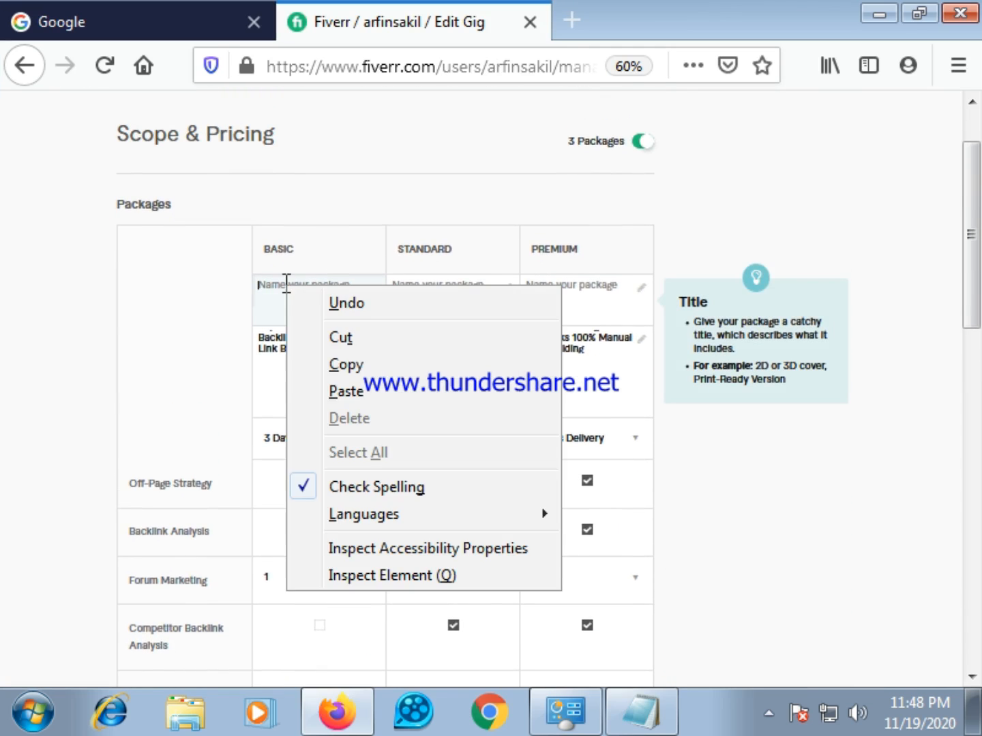
left_click(351, 393)
left_click(432, 291)
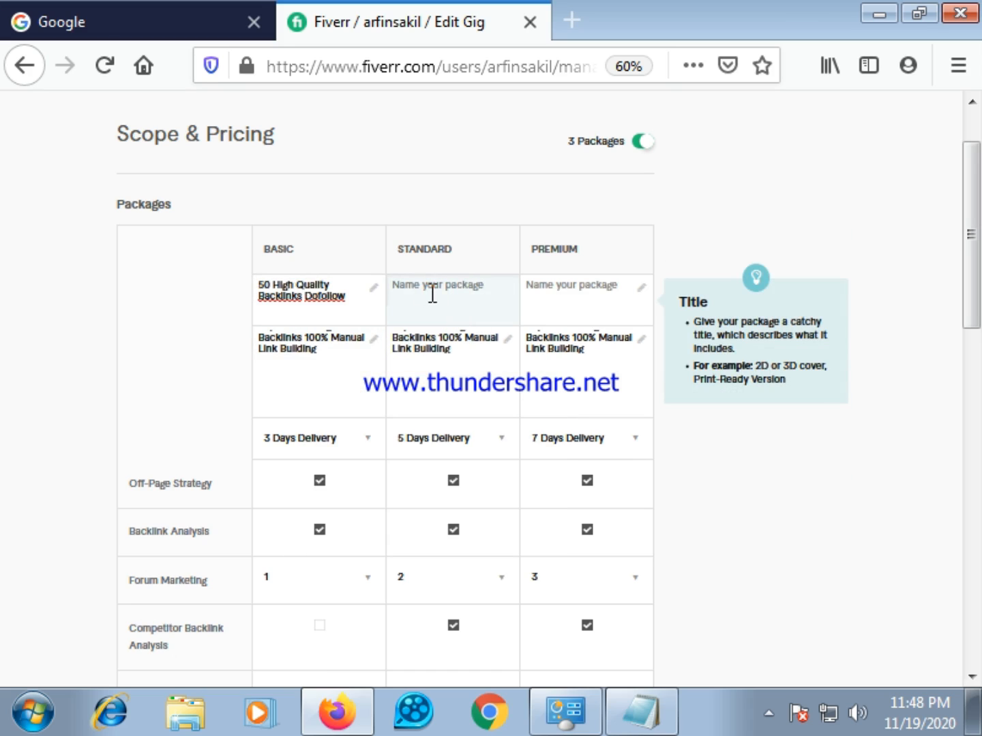
Step: Name the Standard package "100 High Quality Backlinks Dofollow", reusing the wording after the number in the Basic package title
left_click(263, 299)
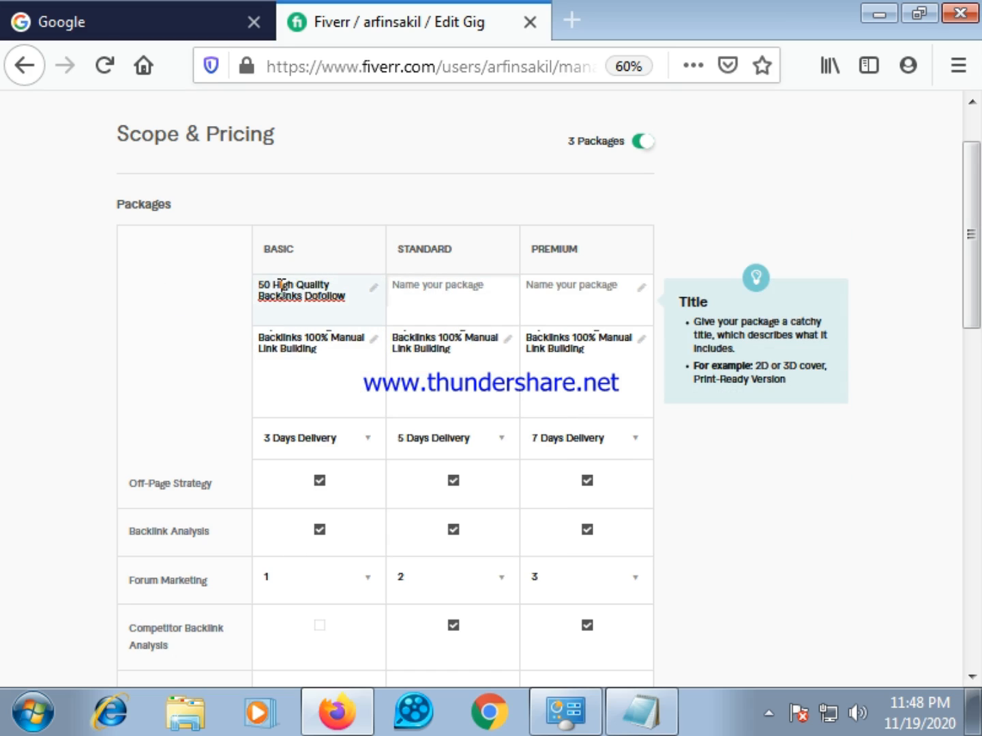
left_click_drag(278, 280, 324, 292)
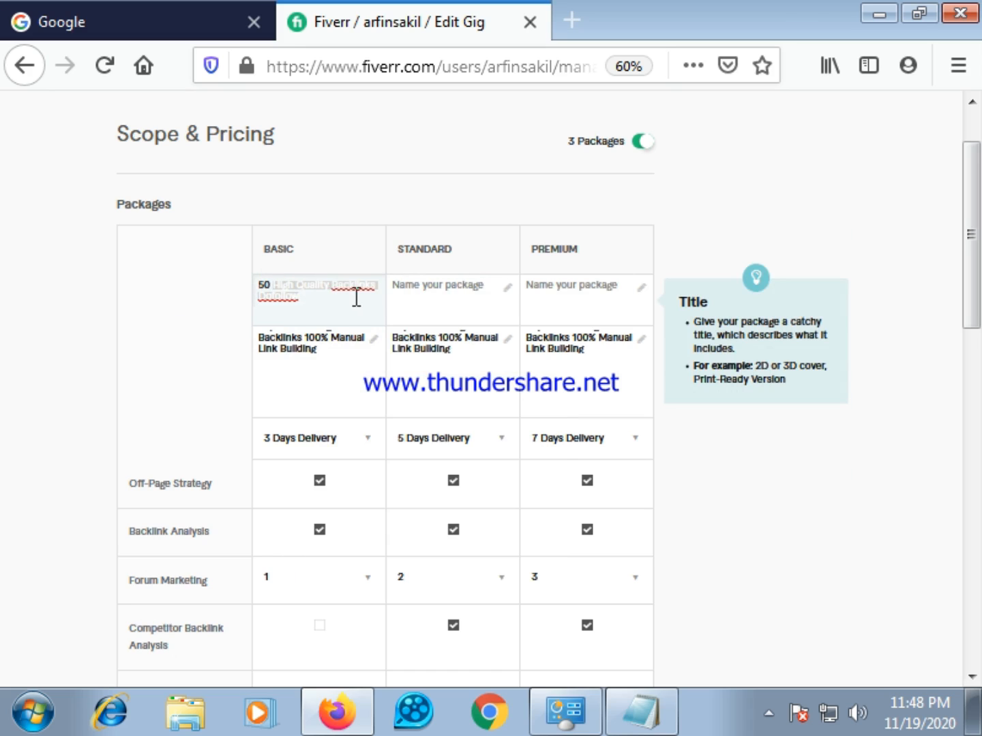
right_click(334, 283)
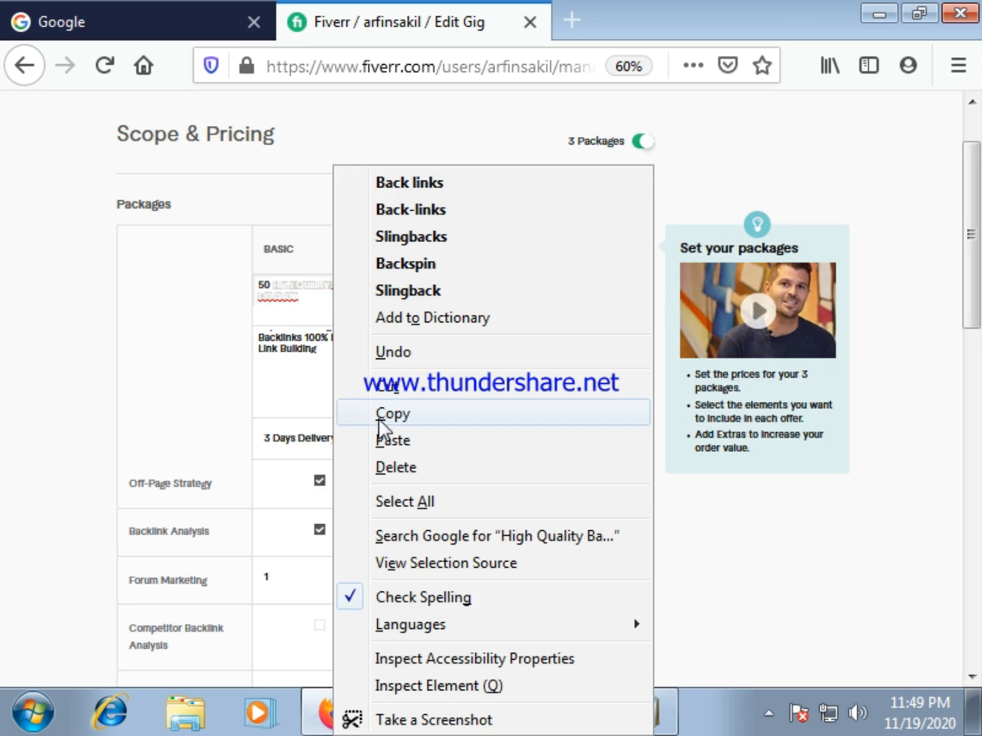
left_click(403, 421)
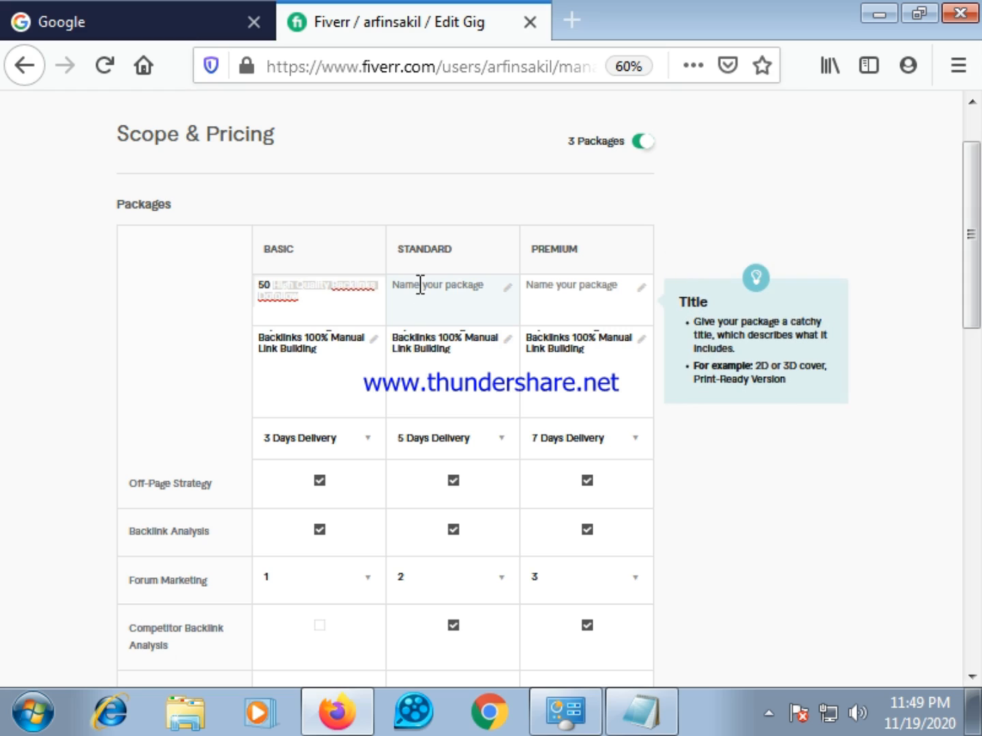
left_click(417, 285)
type("100")
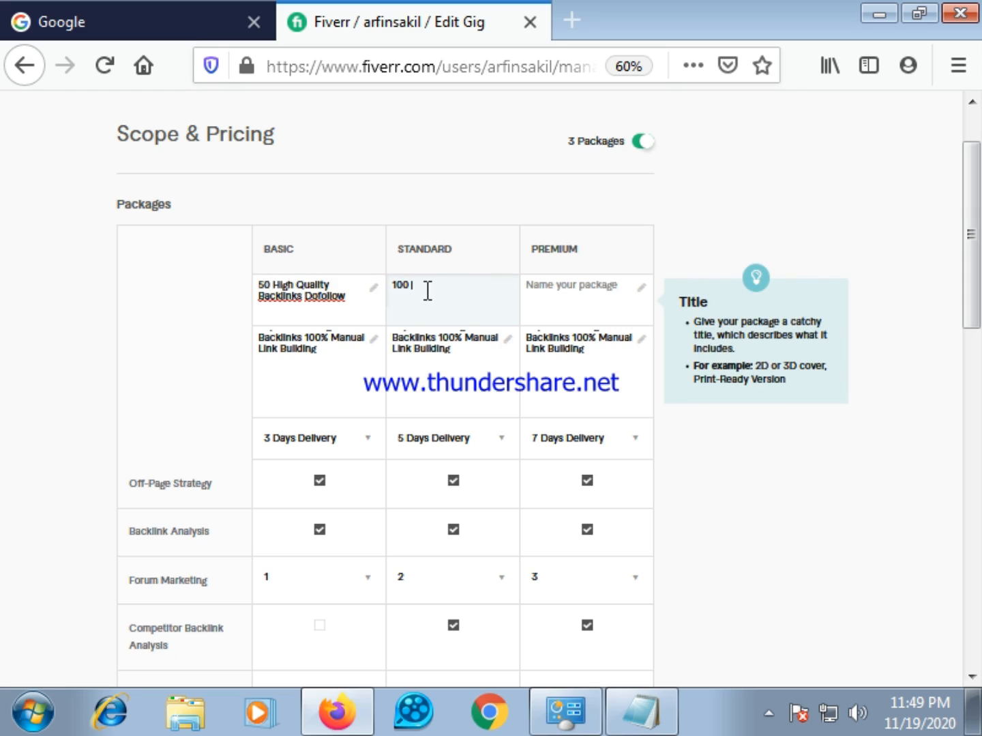
right_click(427, 291)
left_click(500, 398)
Step: Name the Premium package "160 High Quality Backlinks Dofollow" using the copied title wording
left_click(528, 292)
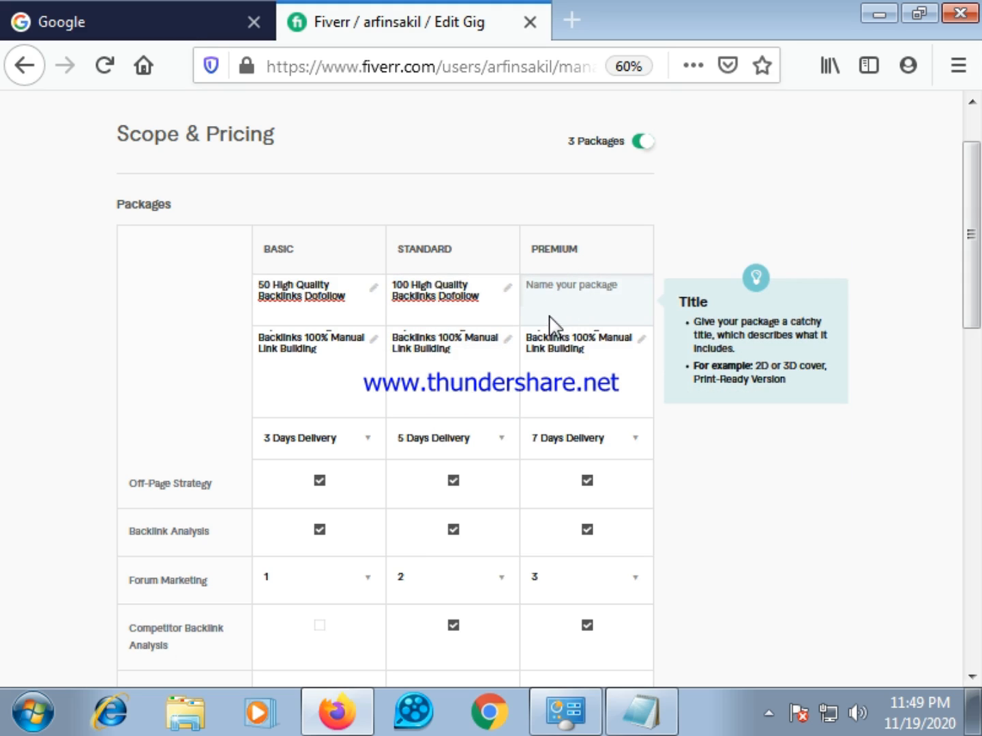
type("160")
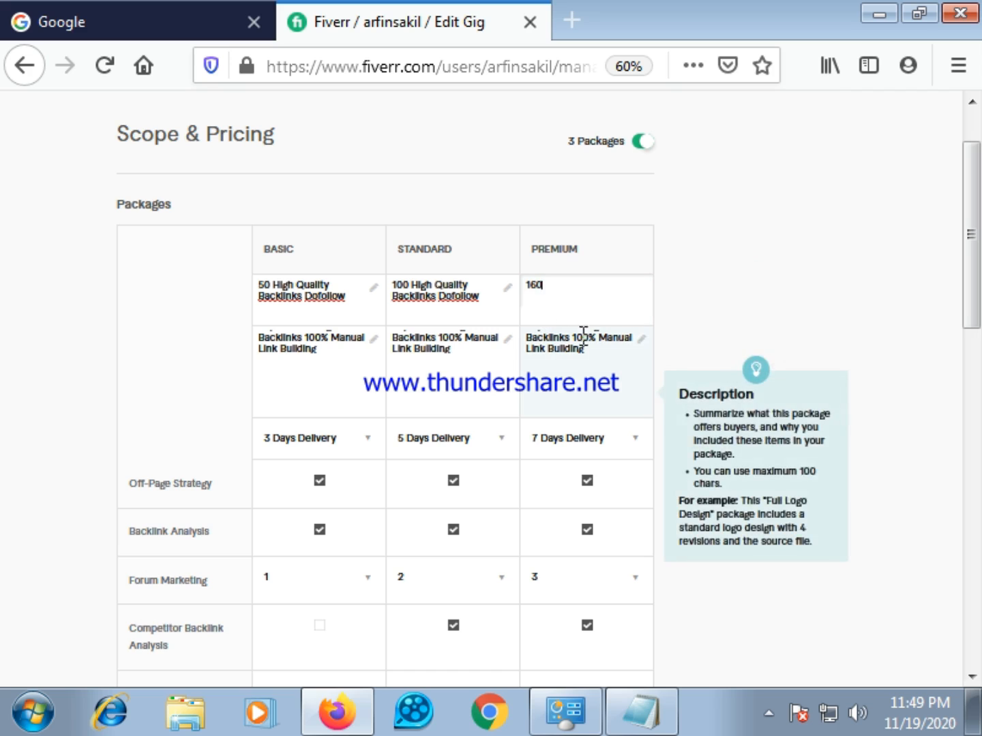
right_click(556, 290)
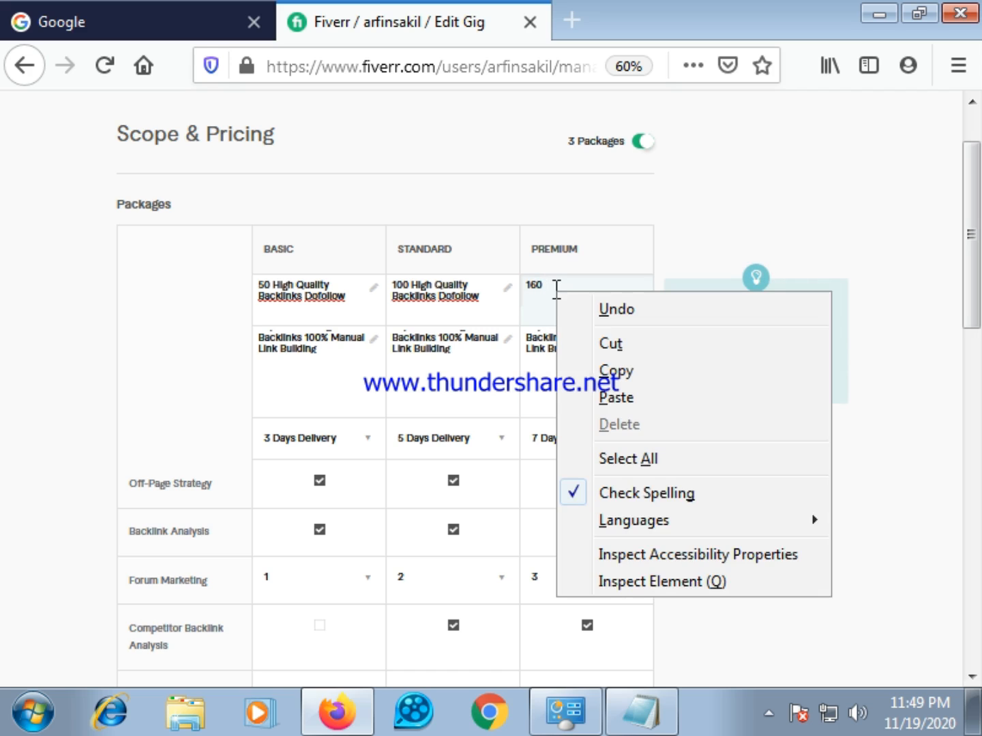
left_click(609, 396)
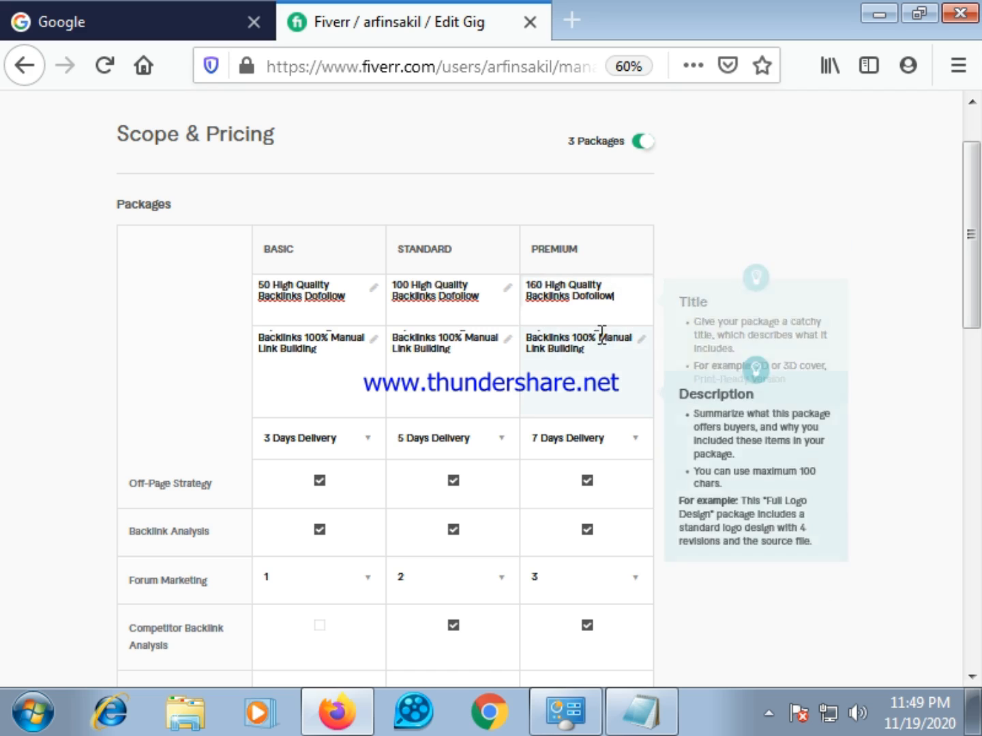
Step: Check the package table and extra services, and save the pricing to continue to Description & FAQ
scroll(519, 427, "down", 3)
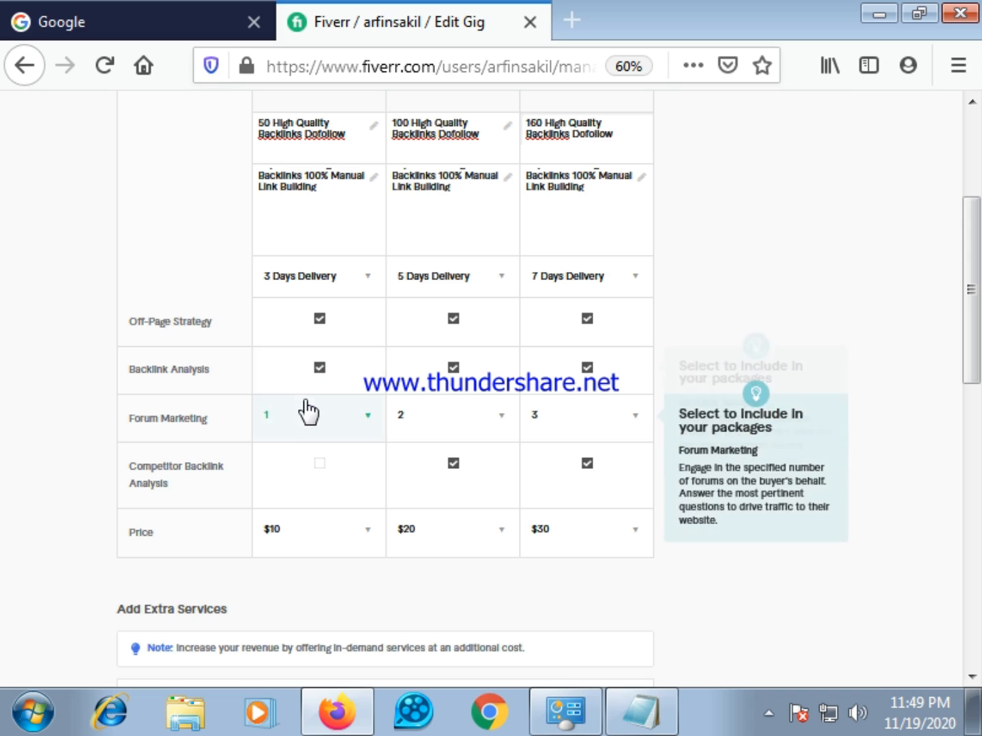
scroll(308, 389, "up", 5)
scroll(339, 389, "down", 2)
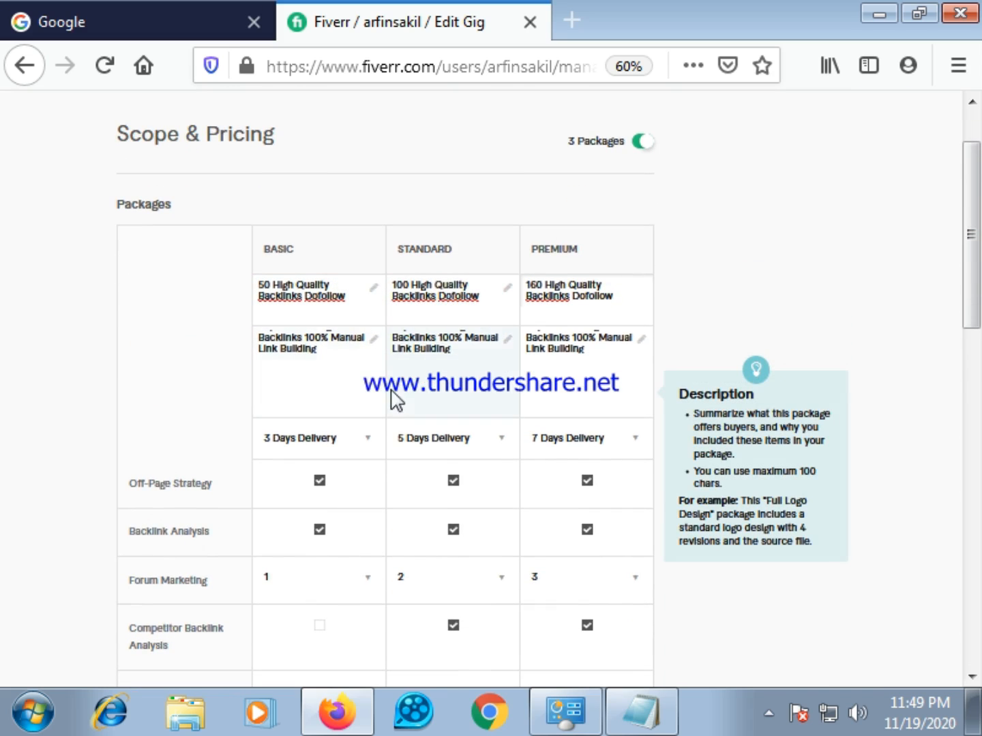
scroll(401, 416, "down", 4)
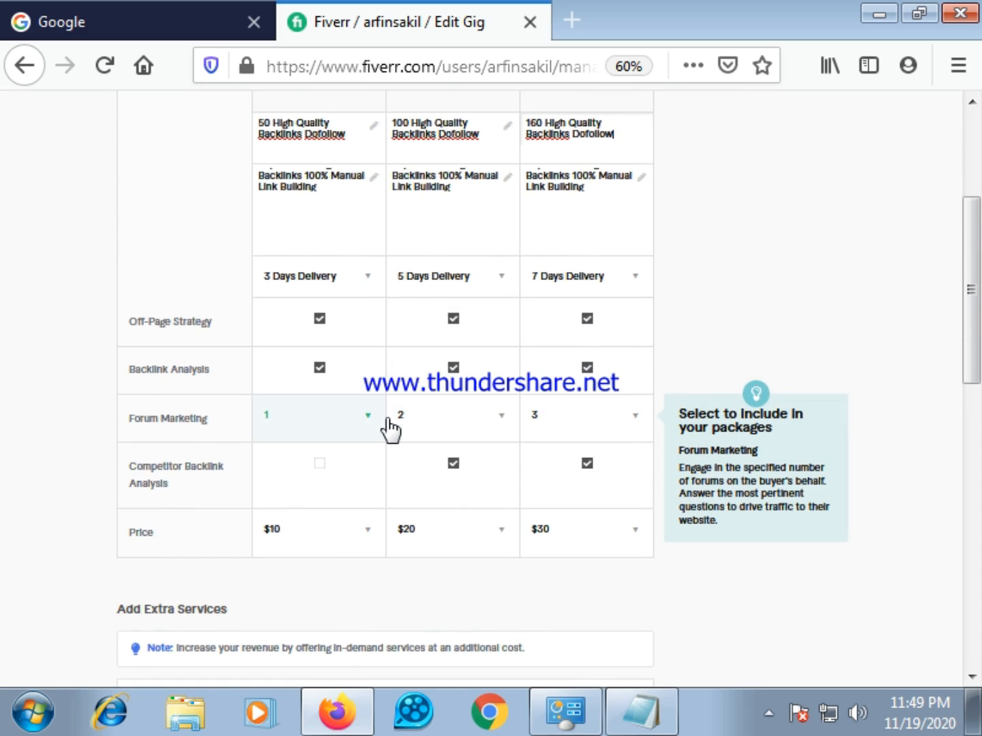
scroll(388, 426, "down", 2)
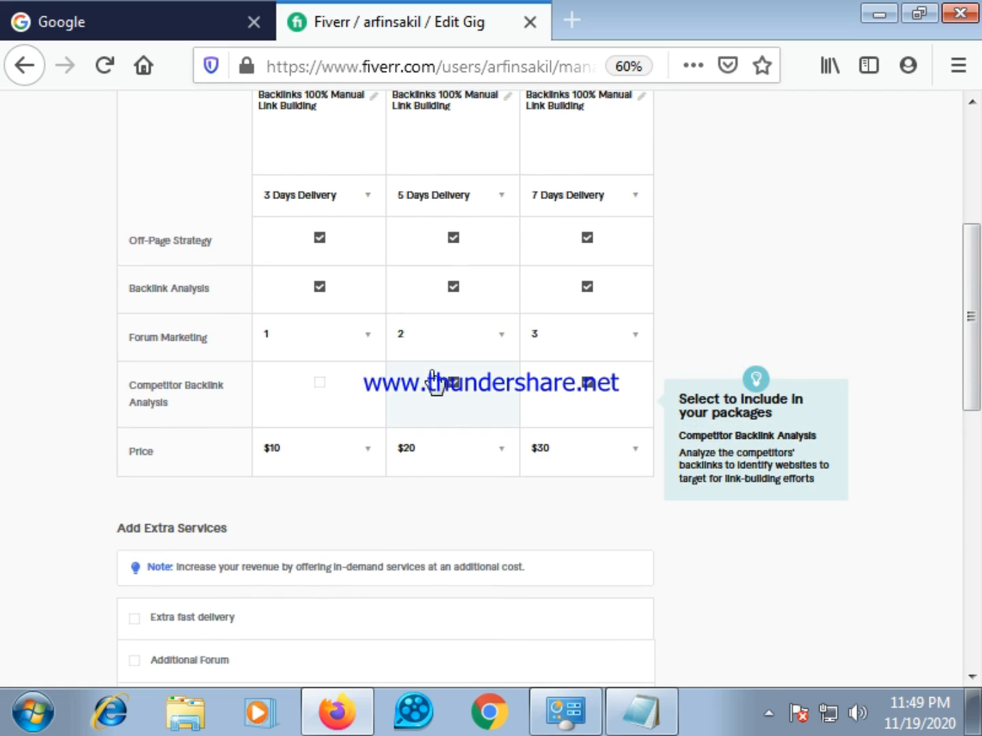
scroll(439, 378, "up", 2)
left_click(770, 713)
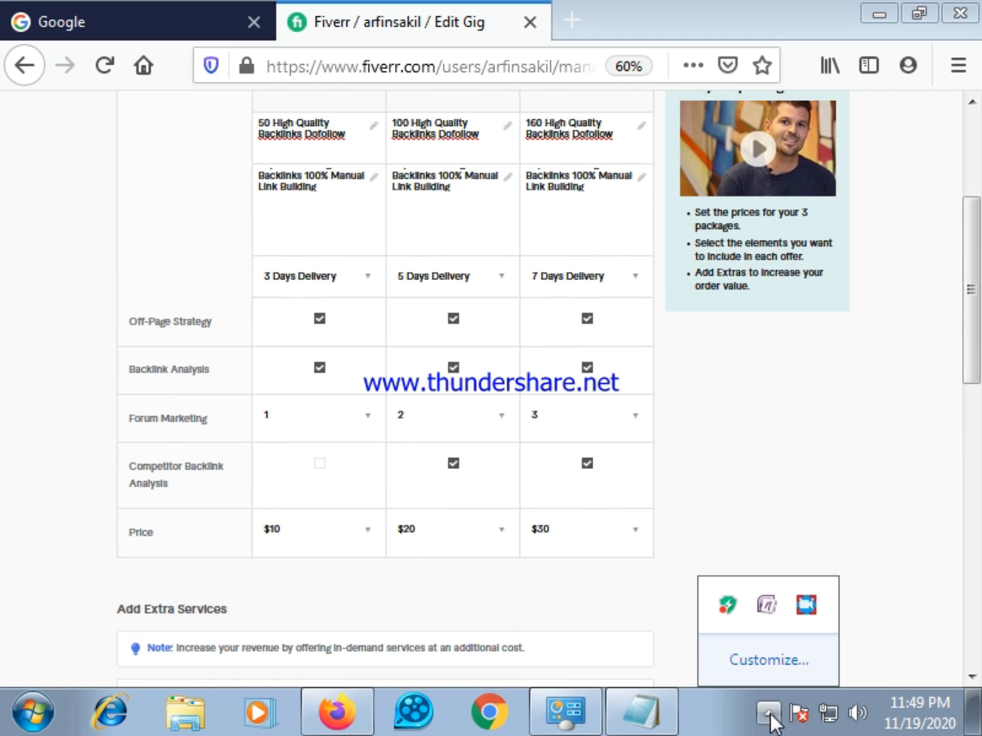
left_click(614, 606)
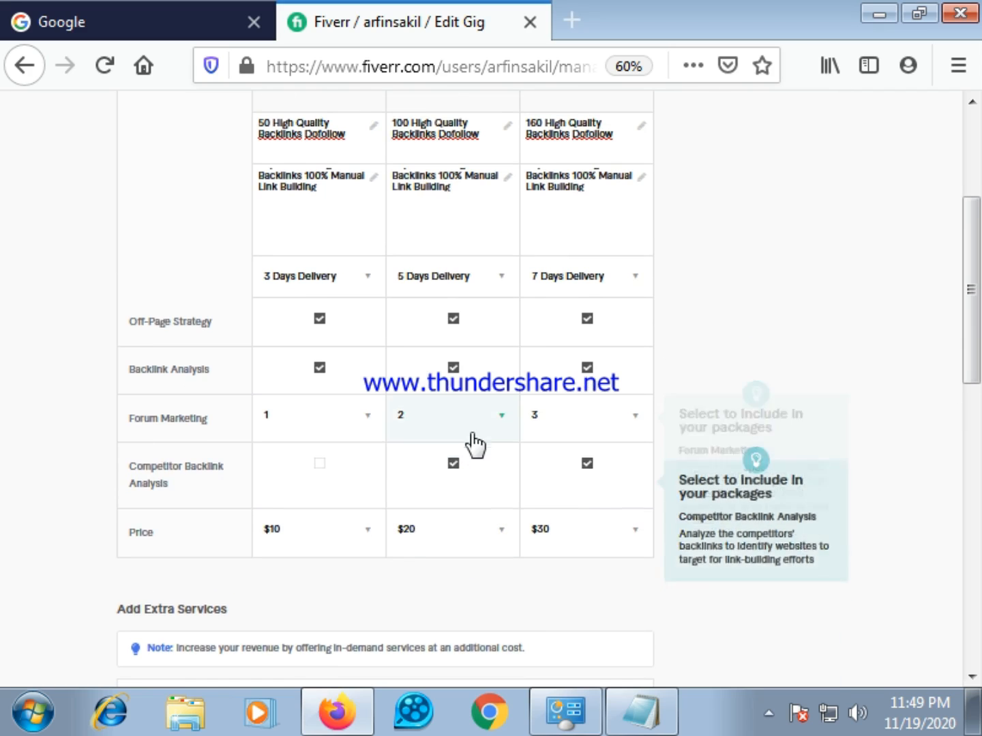
scroll(469, 437, "up", 6)
scroll(425, 420, "down", 15)
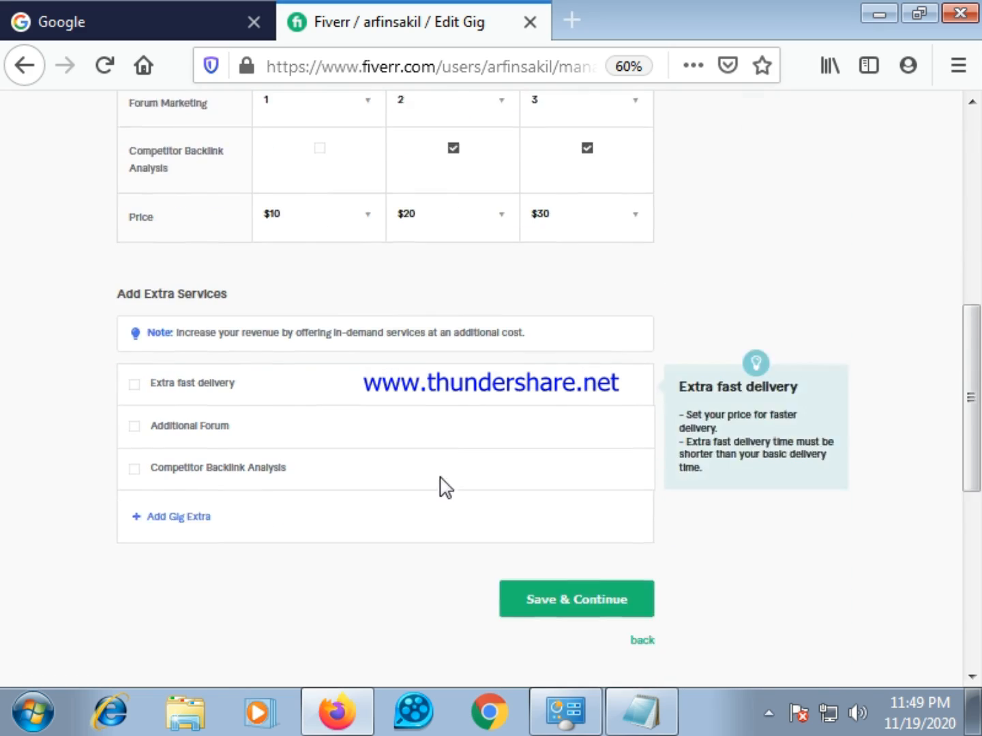
left_click(562, 525)
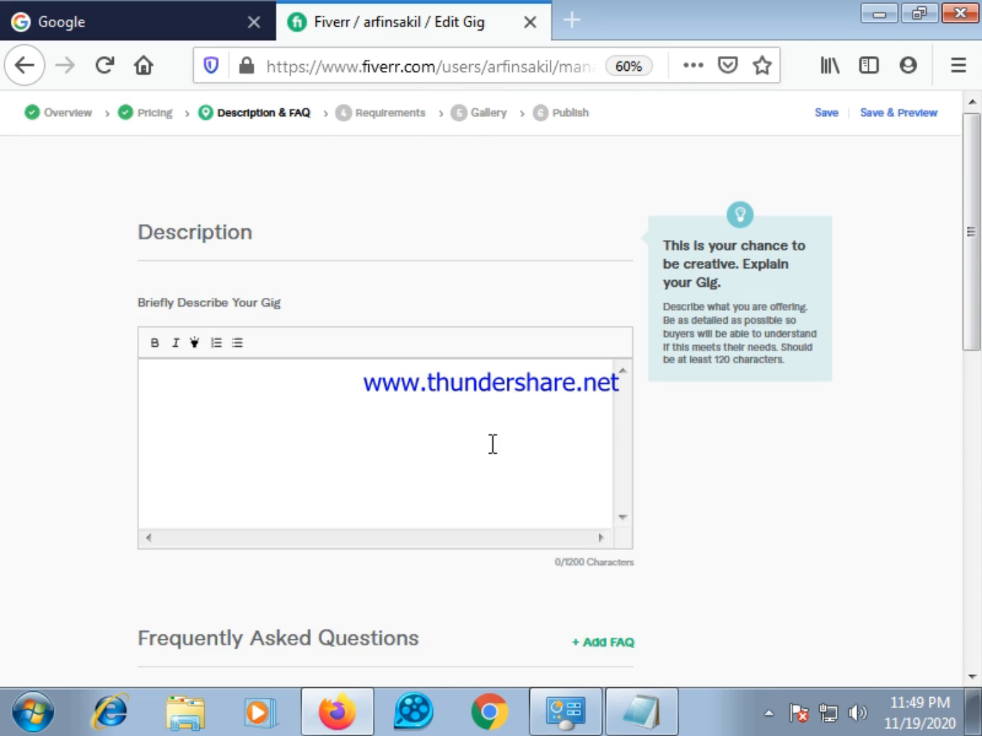
Step: Switch to the "link building" file in Notepad, enlarge its window and go to the start of the gig text
left_click(201, 399)
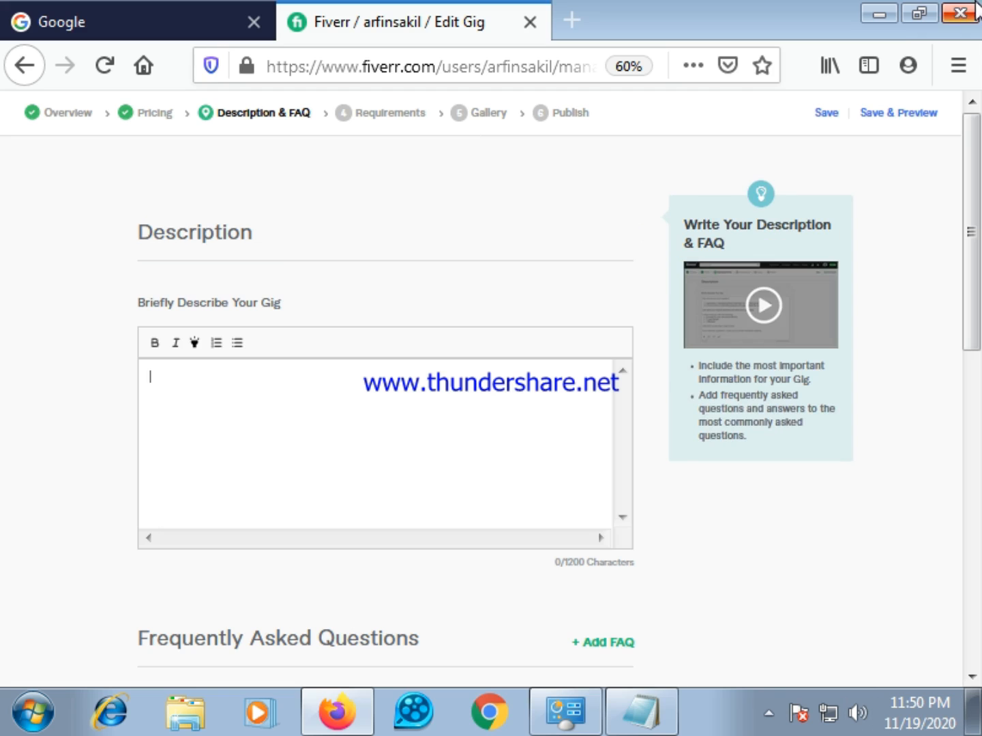
left_click(918, 13)
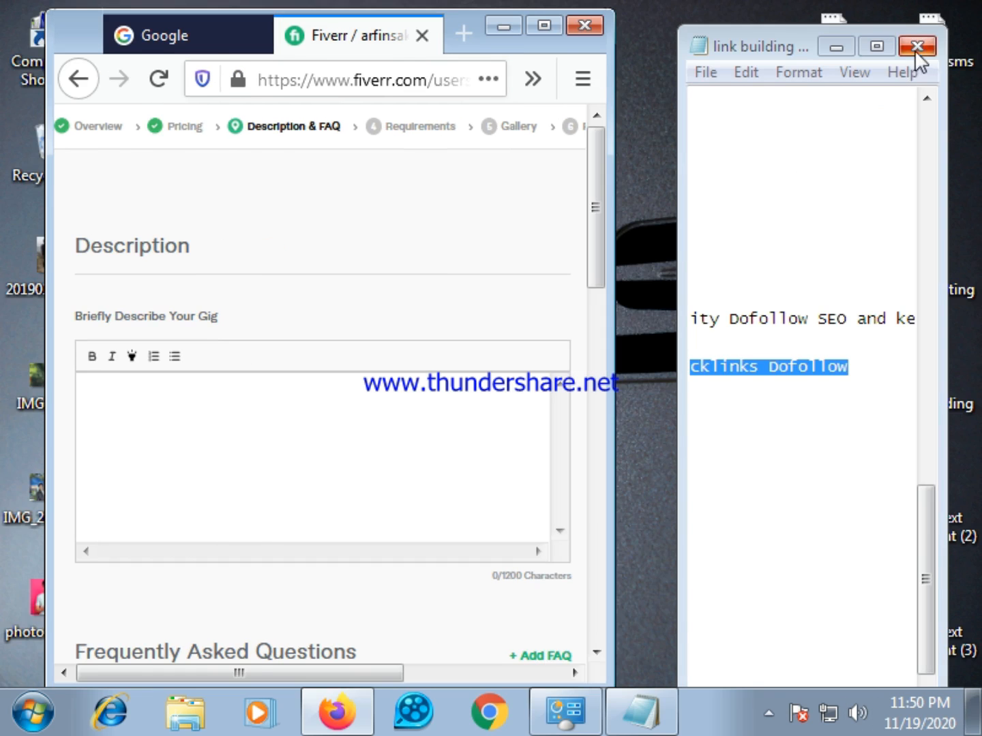
left_click(876, 46)
scroll(506, 273, "up", 5)
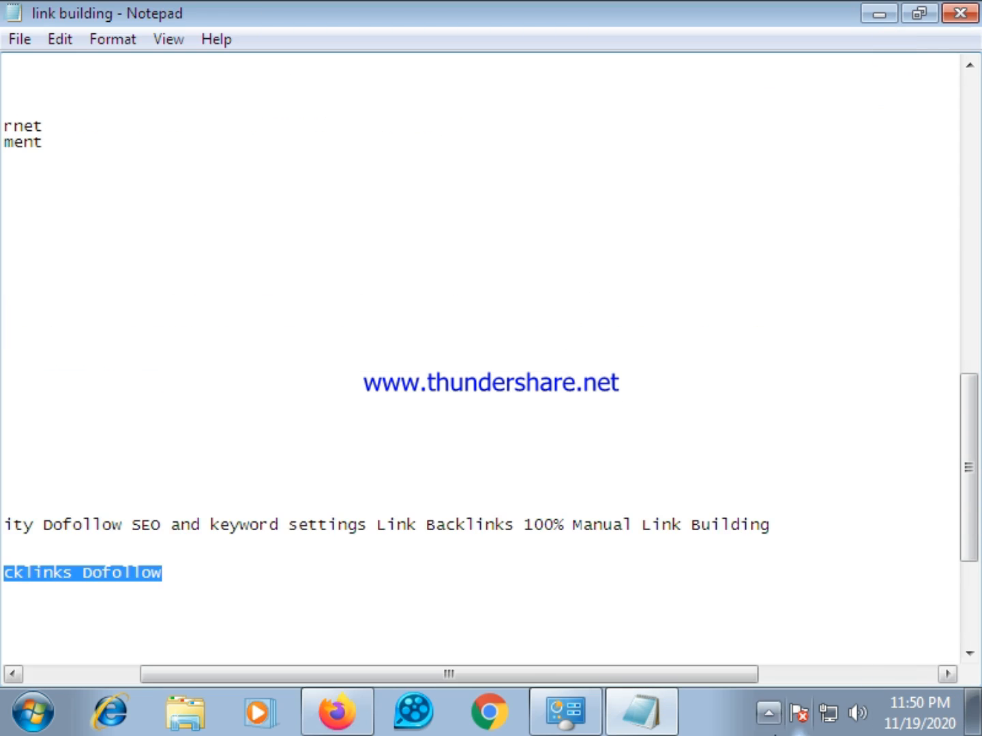
left_click_drag(640, 678, 405, 666)
scroll(338, 438, "up", 18)
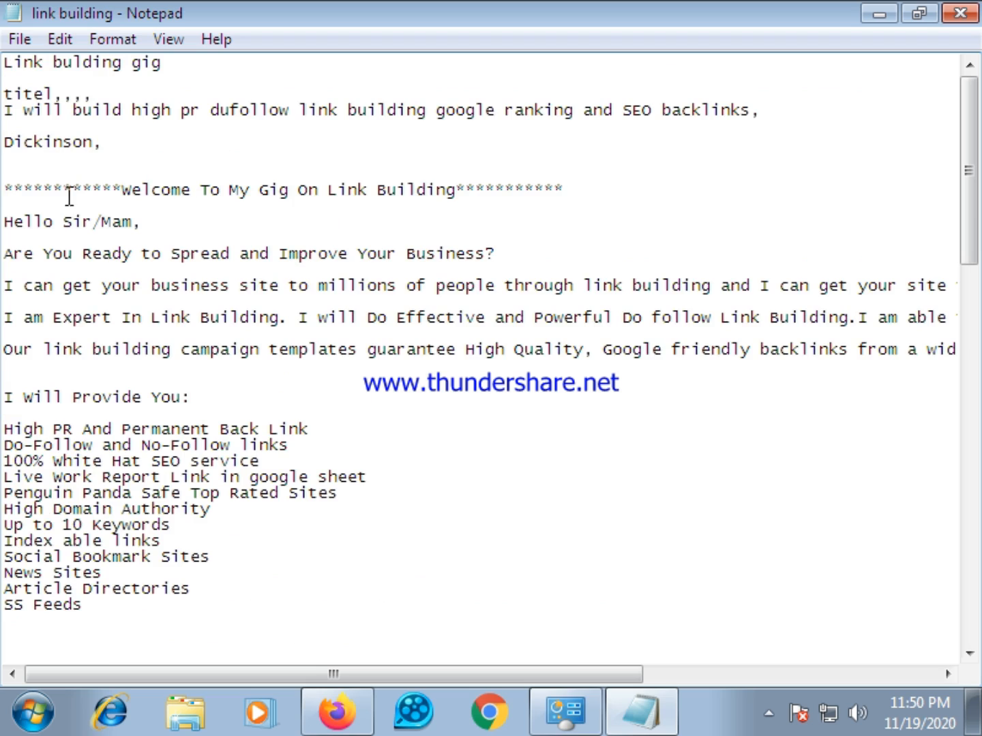
Step: Copy the heading "Welcome To My Gig On Link Building" with its surrounding asterisks, omitting the first two
left_click_drag(5, 189, 565, 193)
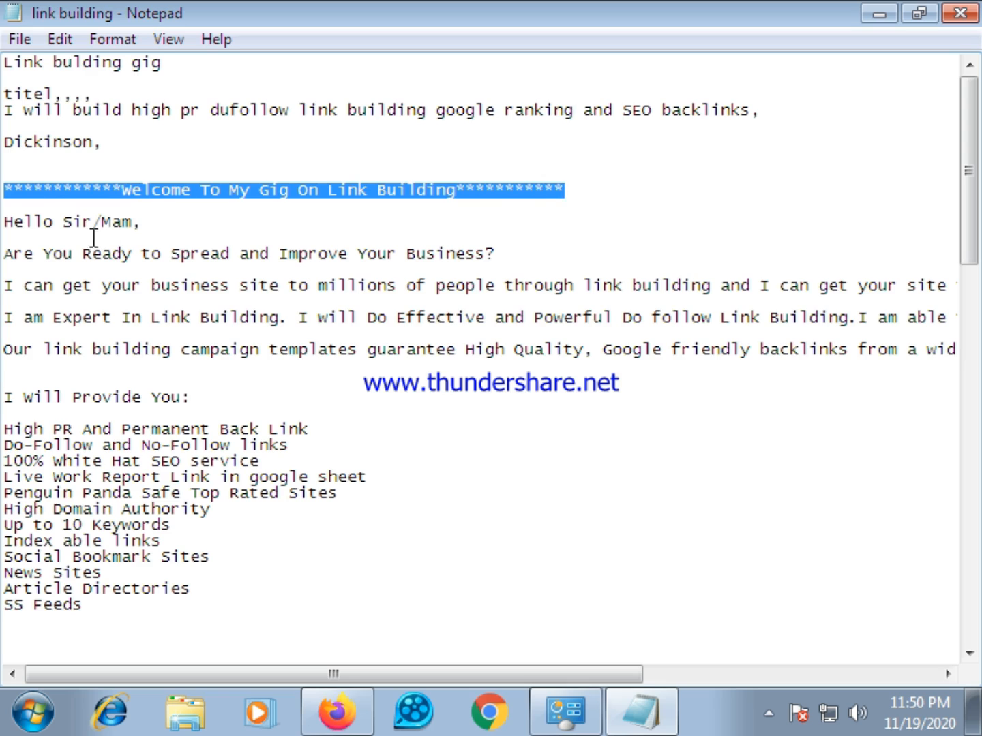
left_click(15, 188)
left_click_drag(25, 190, 191, 189)
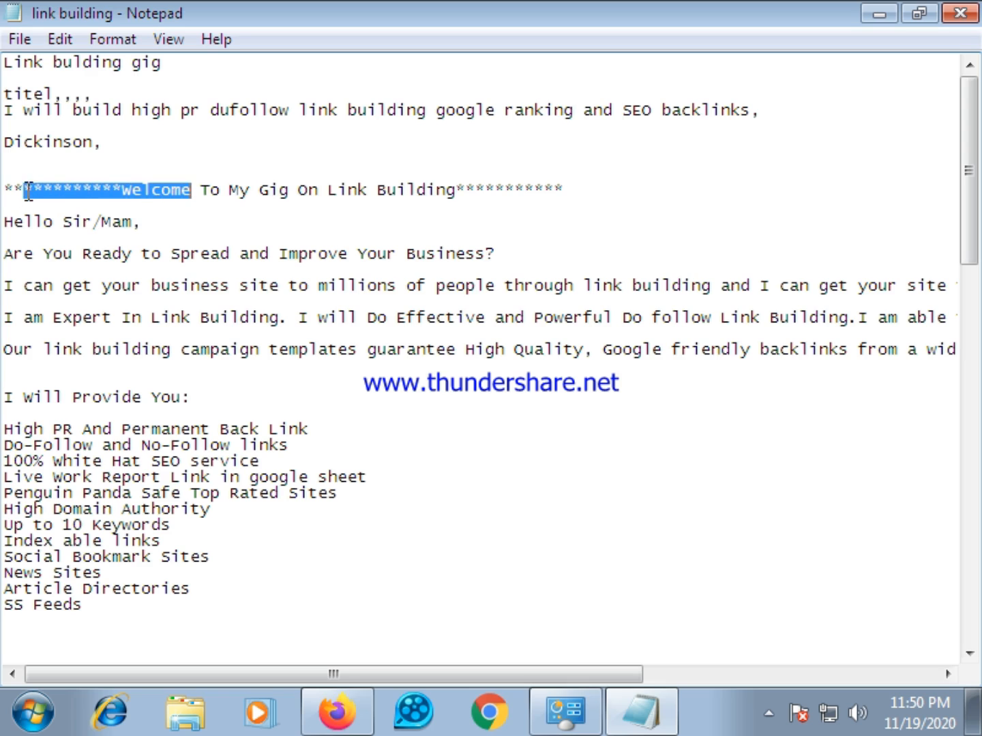
left_click_drag(27, 187, 514, 207)
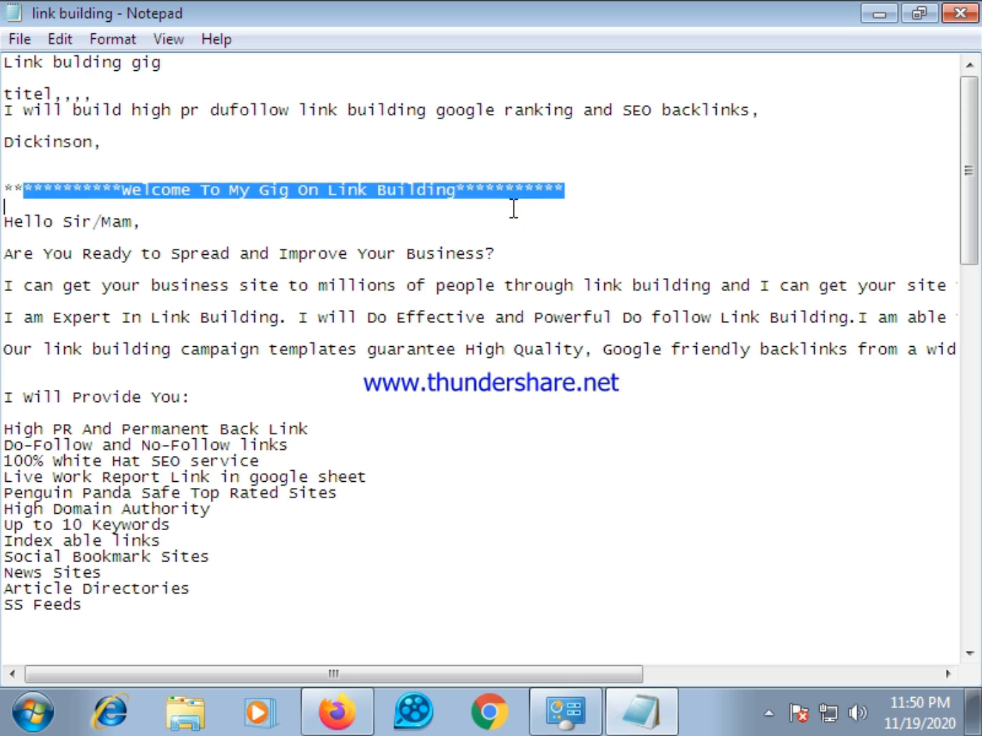
right_click(477, 187)
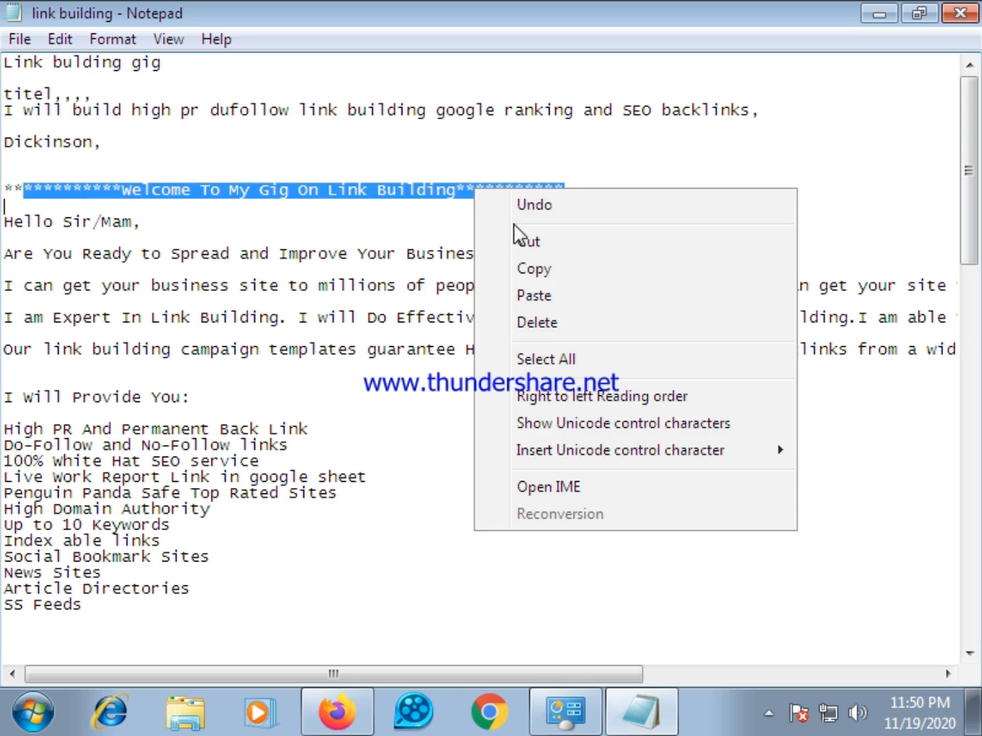
left_click(536, 268)
Step: Paste the copied welcome heading into the Fiverr gig description in Firefox and make it bold
left_click(918, 13)
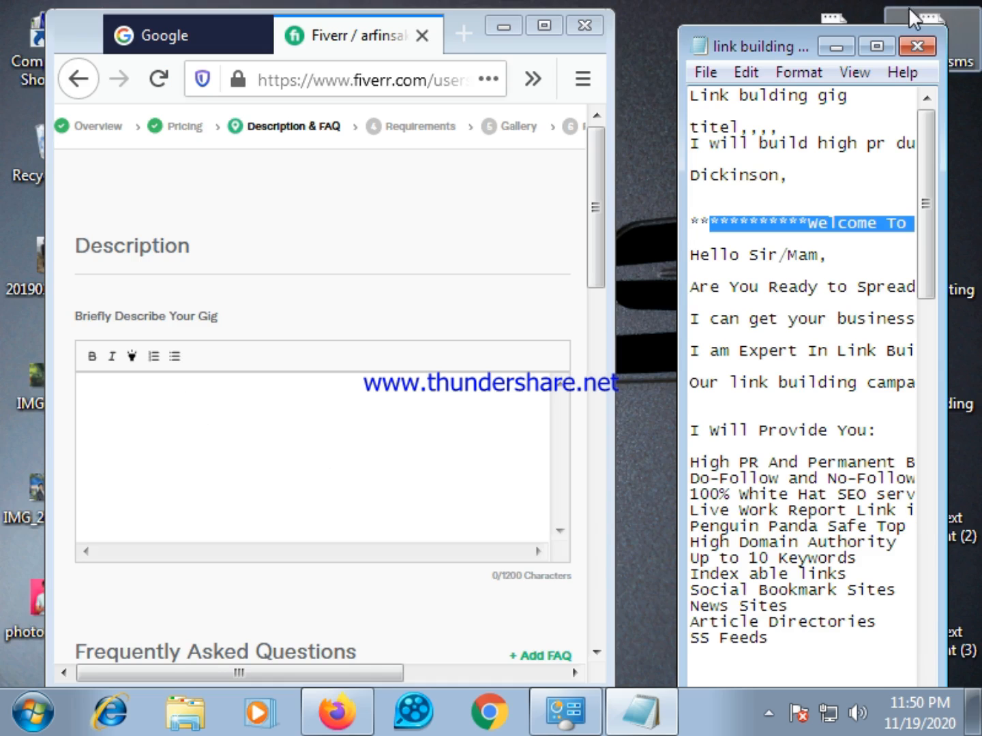
left_click(215, 398)
right_click(213, 397)
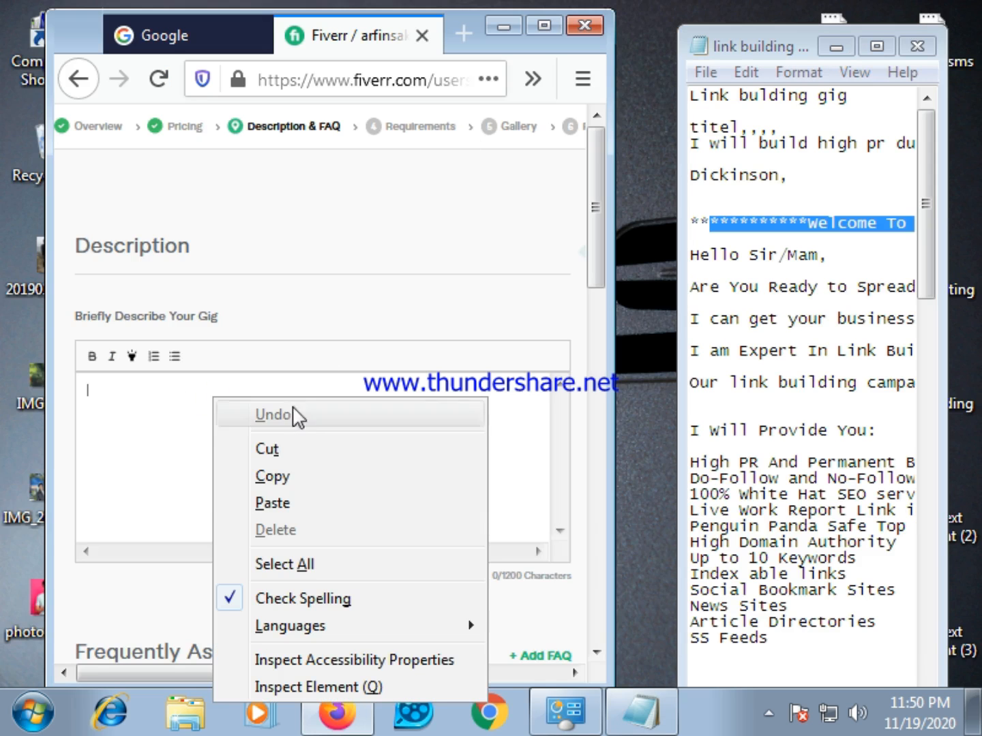
left_click(303, 504)
left_click(442, 400)
left_click_drag(94, 390, 418, 397)
left_click(90, 357)
Step: Try to apply the highlight formatting to the bold welcome heading in the gig description
left_click(135, 357)
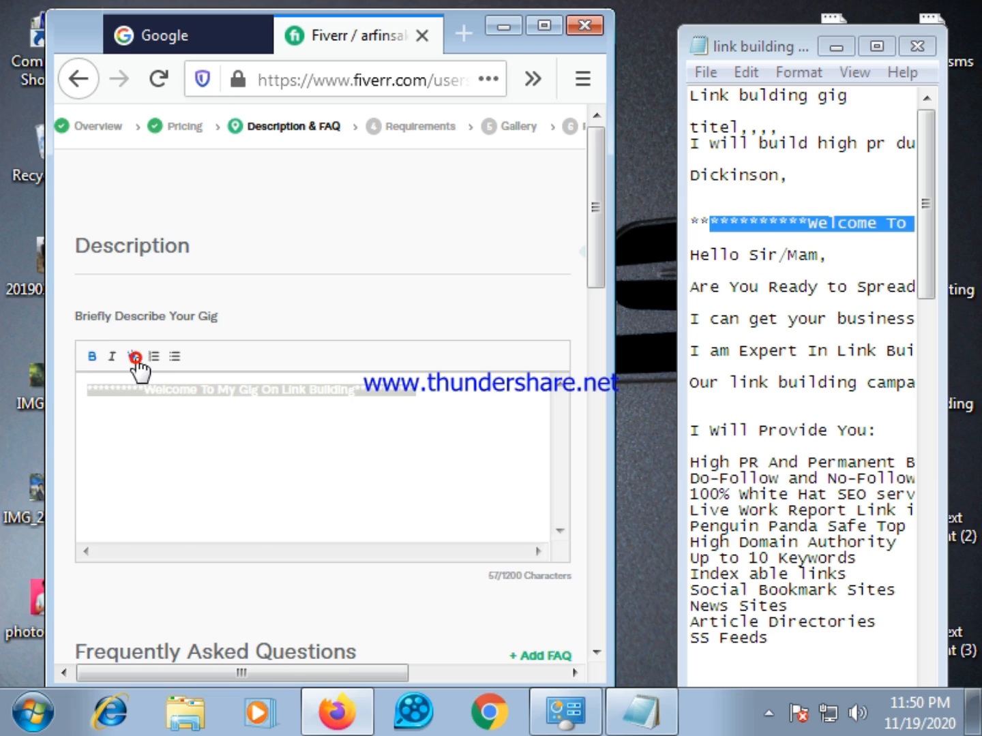
left_click(134, 355)
left_click(191, 470)
left_click_drag(91, 392, 423, 396)
left_click(131, 355)
right_click(133, 356)
left_click(132, 355)
left_click(132, 355)
left_click(373, 437)
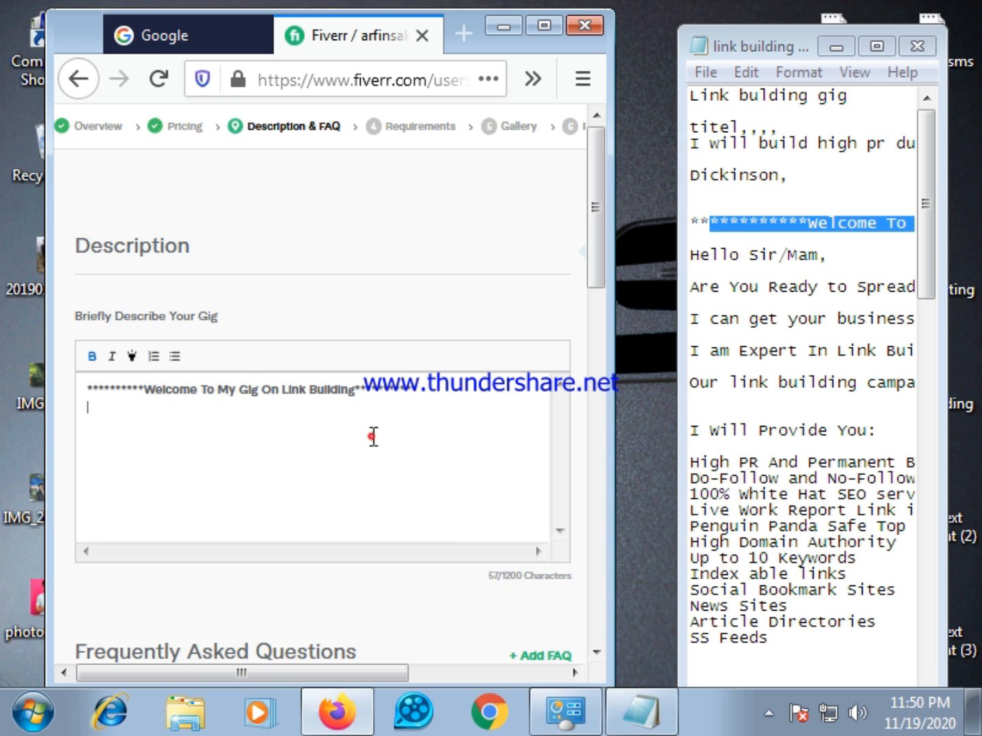
Step: Highlight the entire welcome heading in the gig description, and place the cursor below it
left_click(132, 356)
left_click_drag(427, 389, 88, 396)
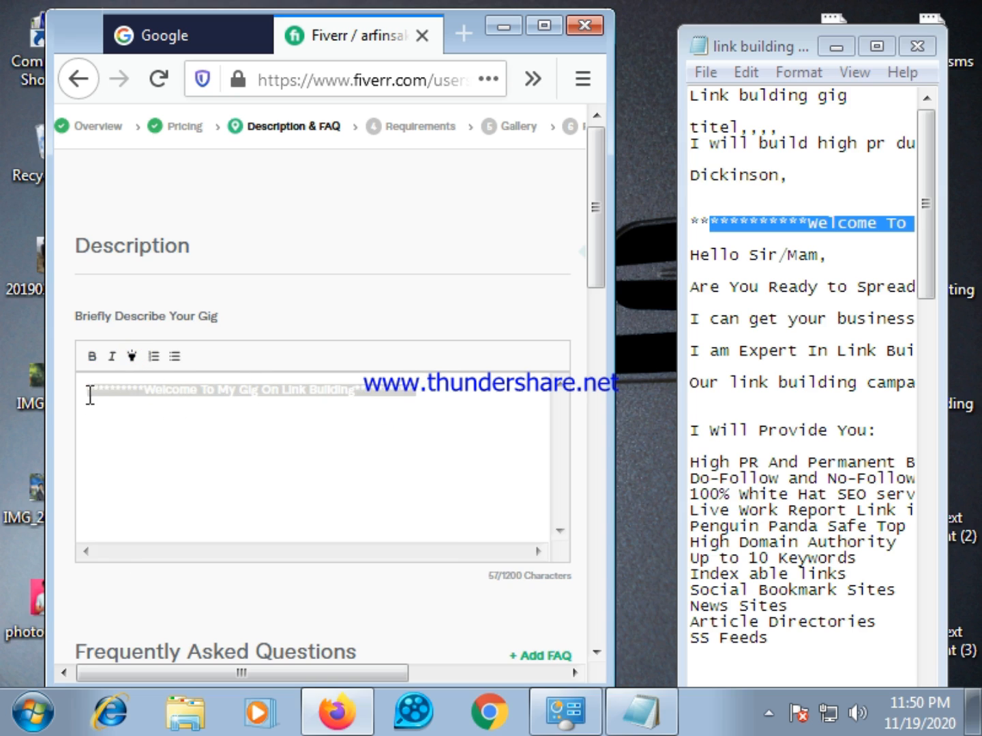
left_click(131, 358)
right_click(131, 355)
left_click(101, 416)
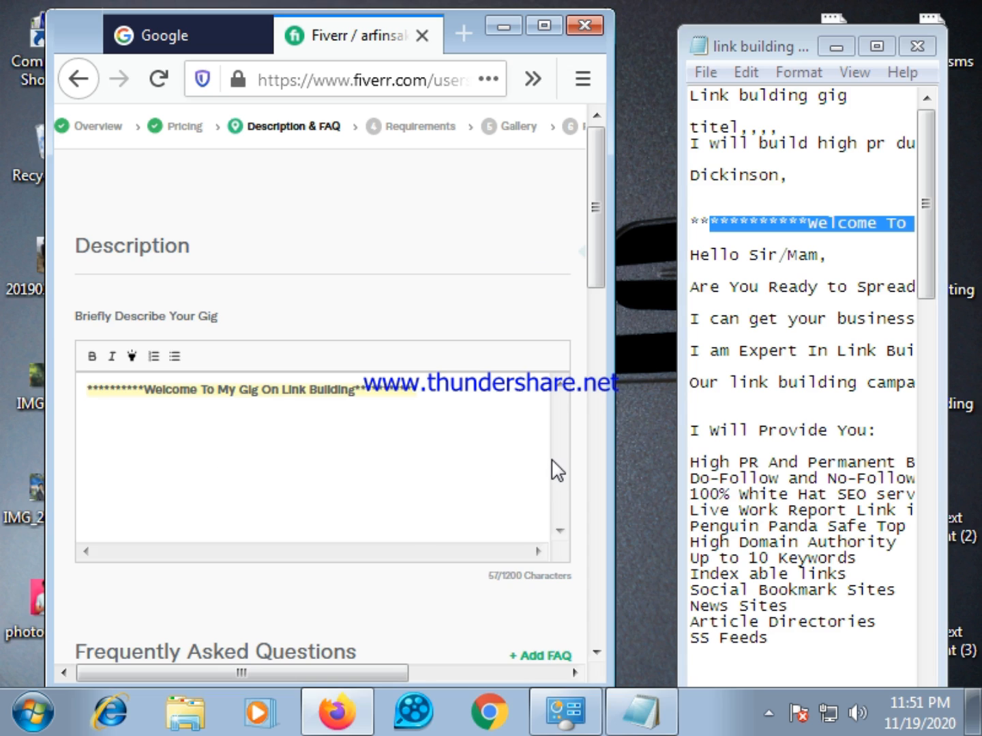
Step: Copy the greeting "Hello Sir/Mam," from the Notepad file and return to the gig description
left_click(888, 50)
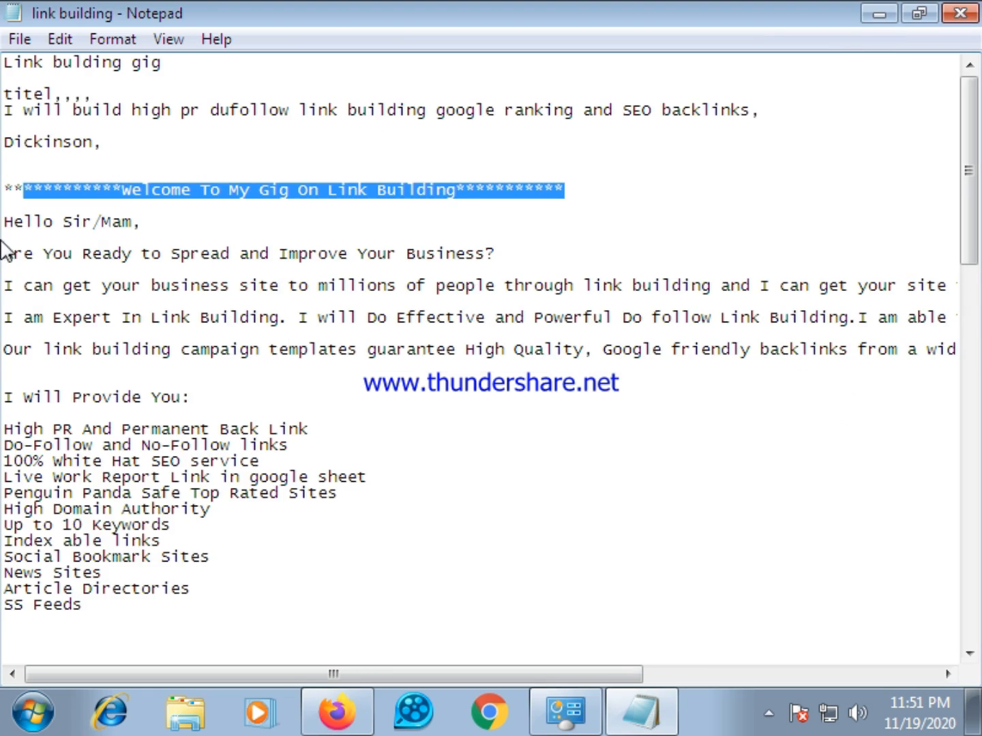
left_click_drag(4, 222, 151, 229)
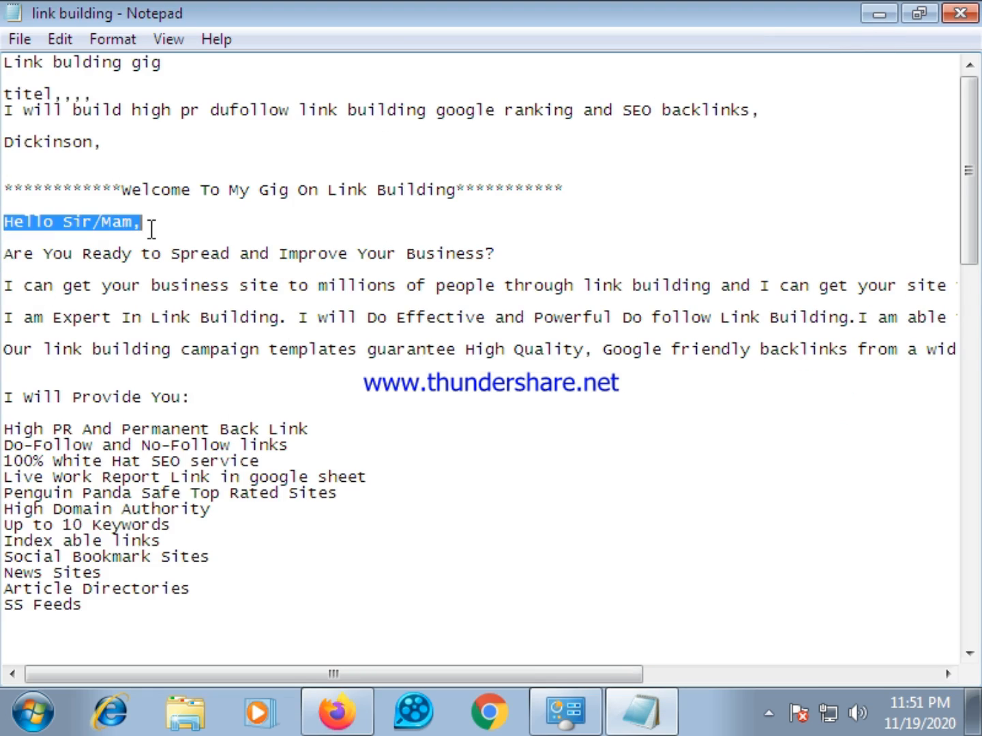
right_click(103, 223)
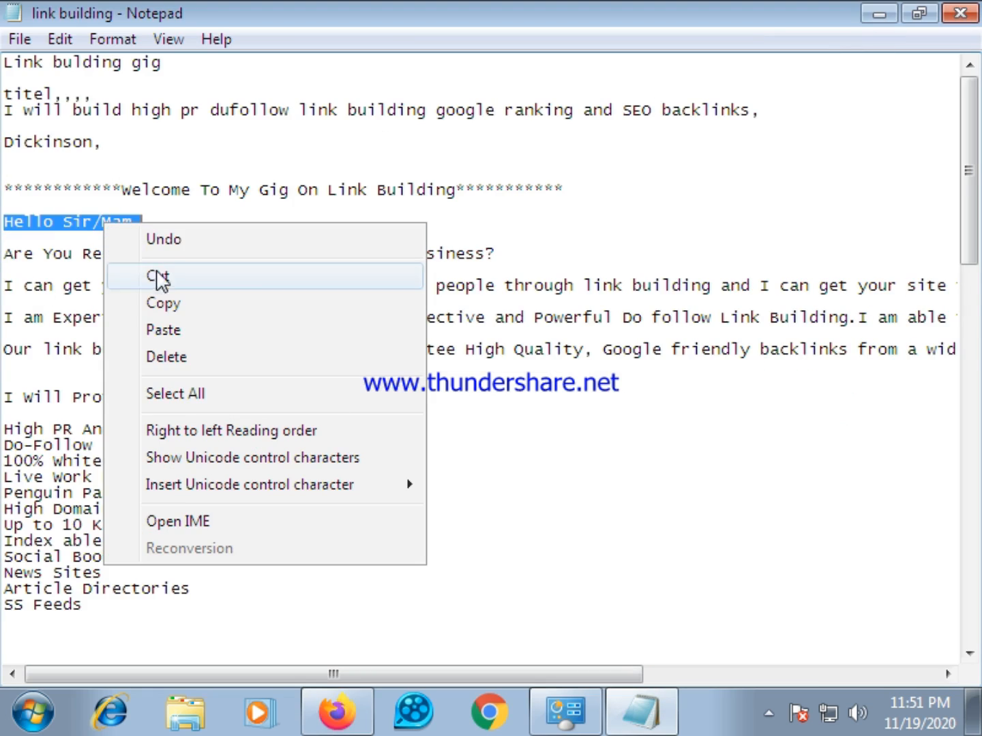
left_click(175, 302)
left_click(919, 13)
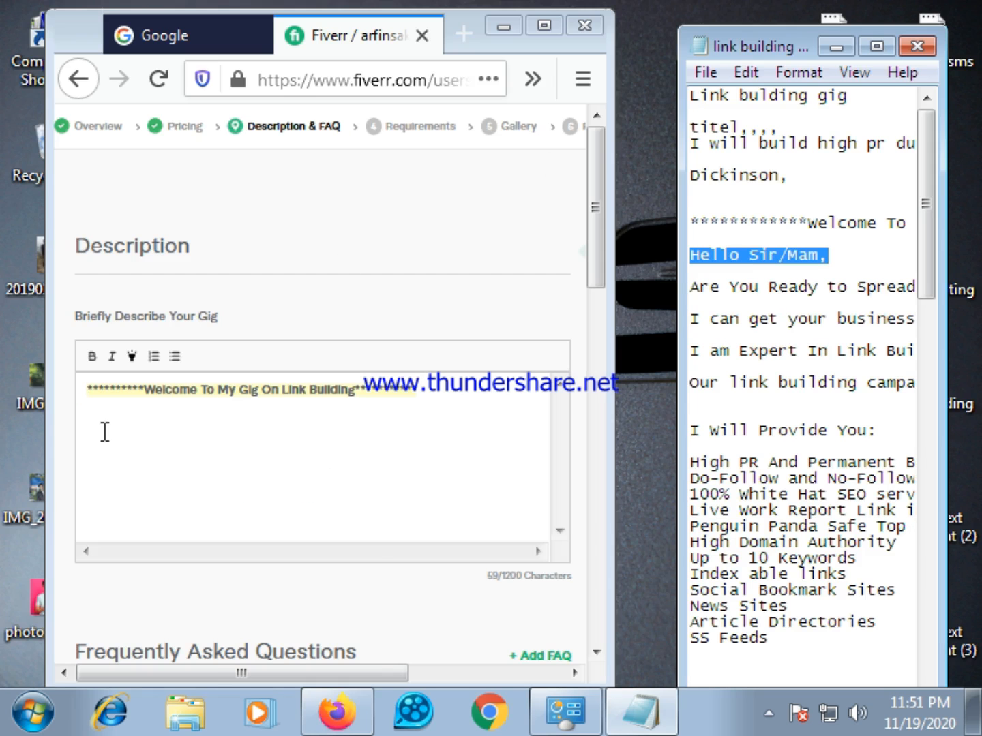
Step: Paste the copied greeting "Hello Sir/Mam," below the welcome heading in the gig description and make it bold
left_click(105, 432)
right_click(117, 426)
left_click(163, 537)
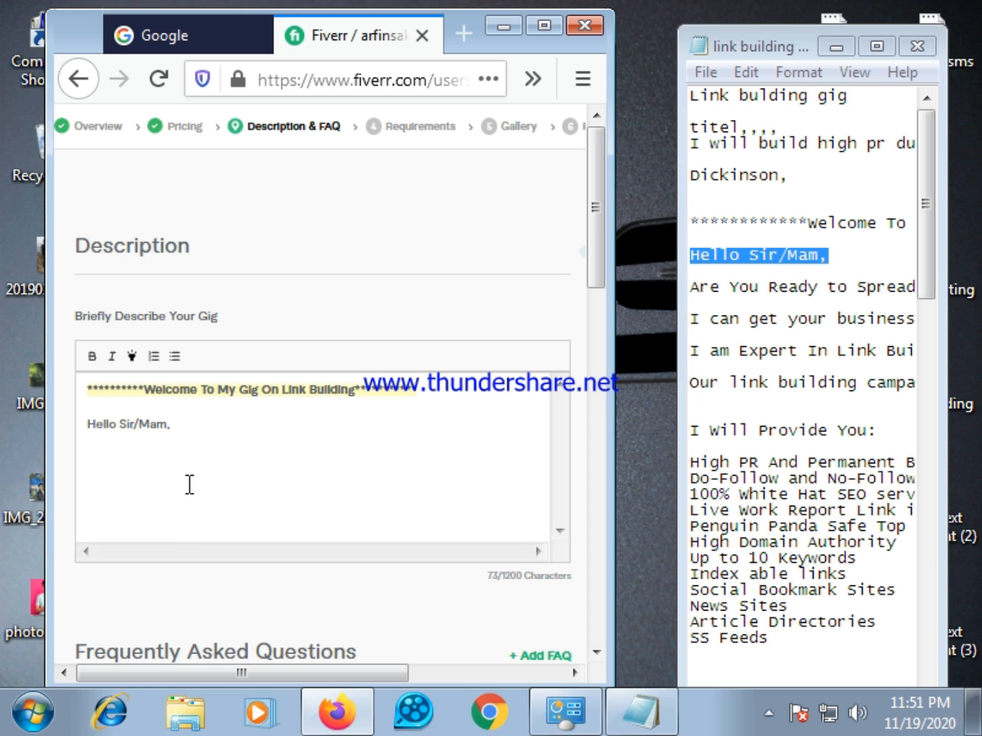
left_click_drag(90, 424, 194, 440)
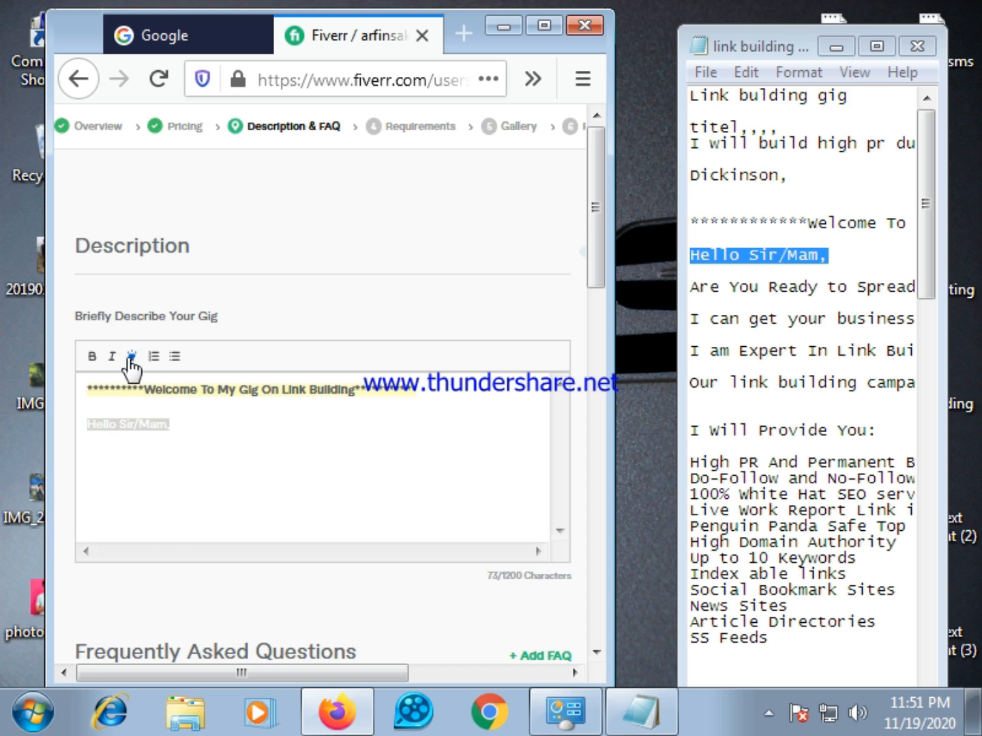
left_click(93, 359)
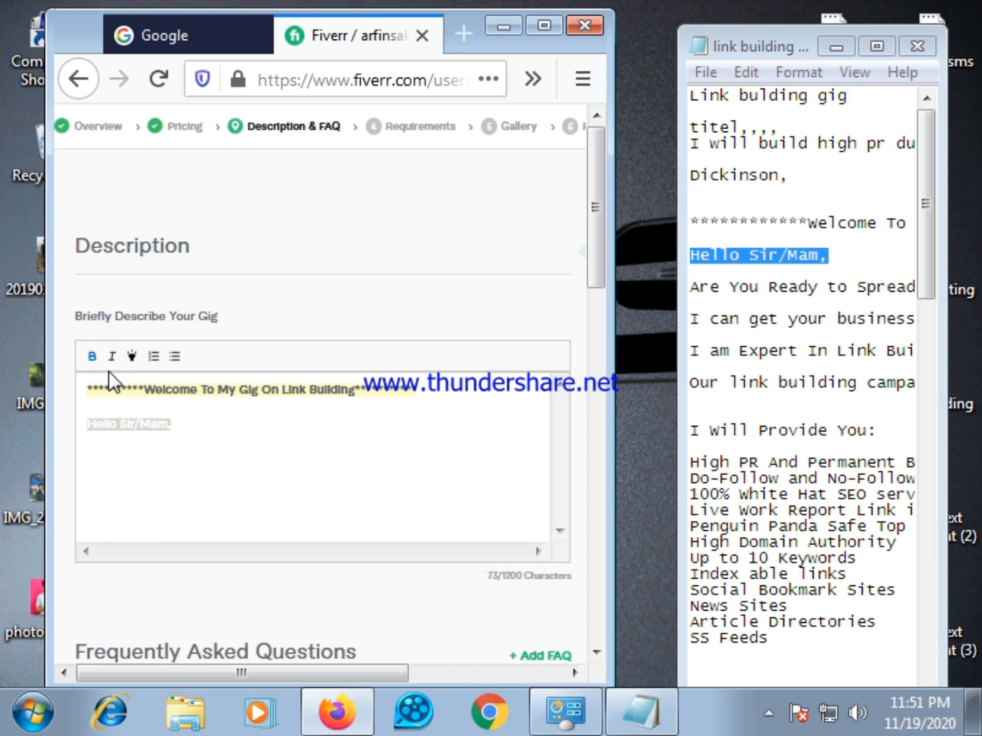
Step: Apply highlight formatting to the bold greeting "Hello Sir/Mam," in the gig description
left_click(132, 355)
left_click(163, 488)
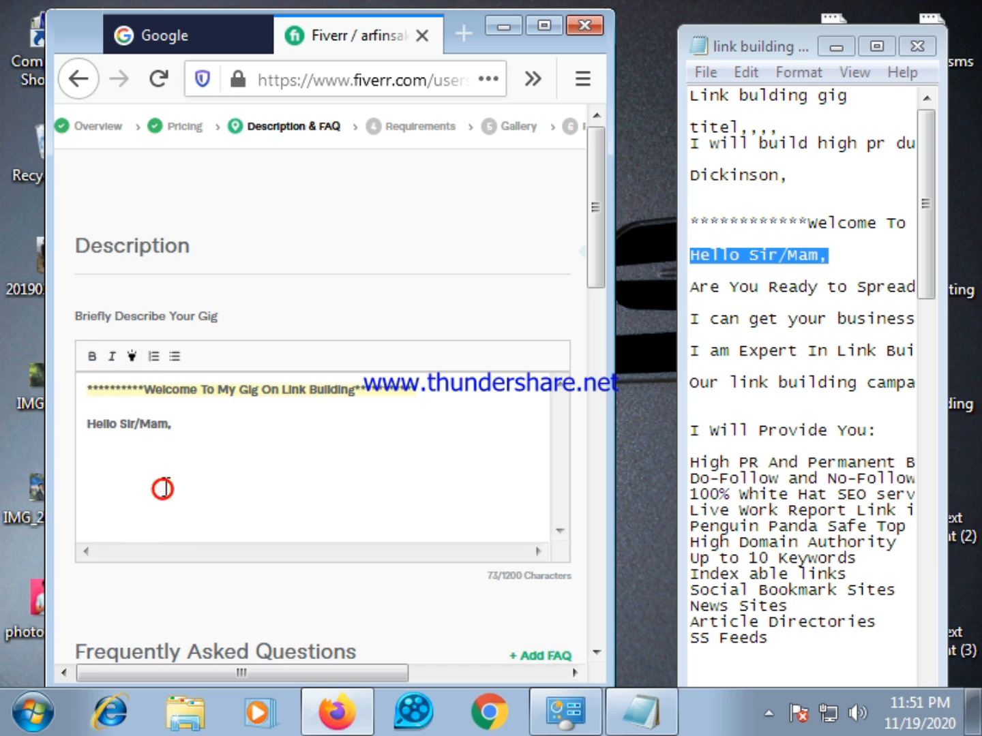
left_click_drag(88, 423, 176, 427)
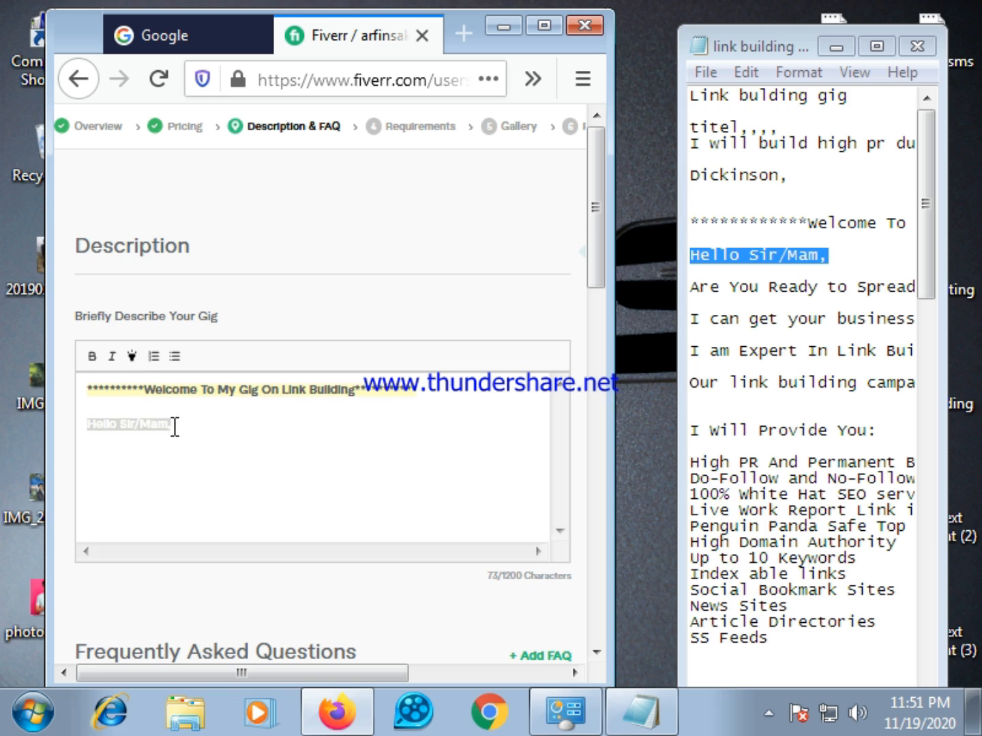
left_click(132, 356)
left_click(184, 438)
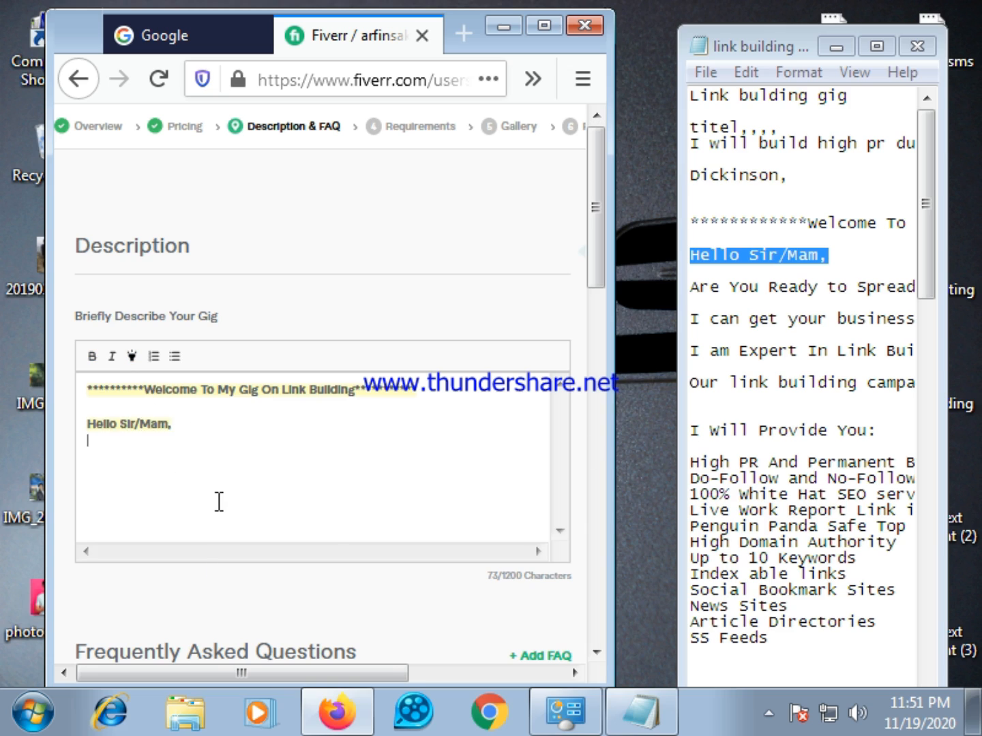
Step: Reapply the highlight formatting across the whole greeting line, including its comma
left_click_drag(180, 424, 82, 430)
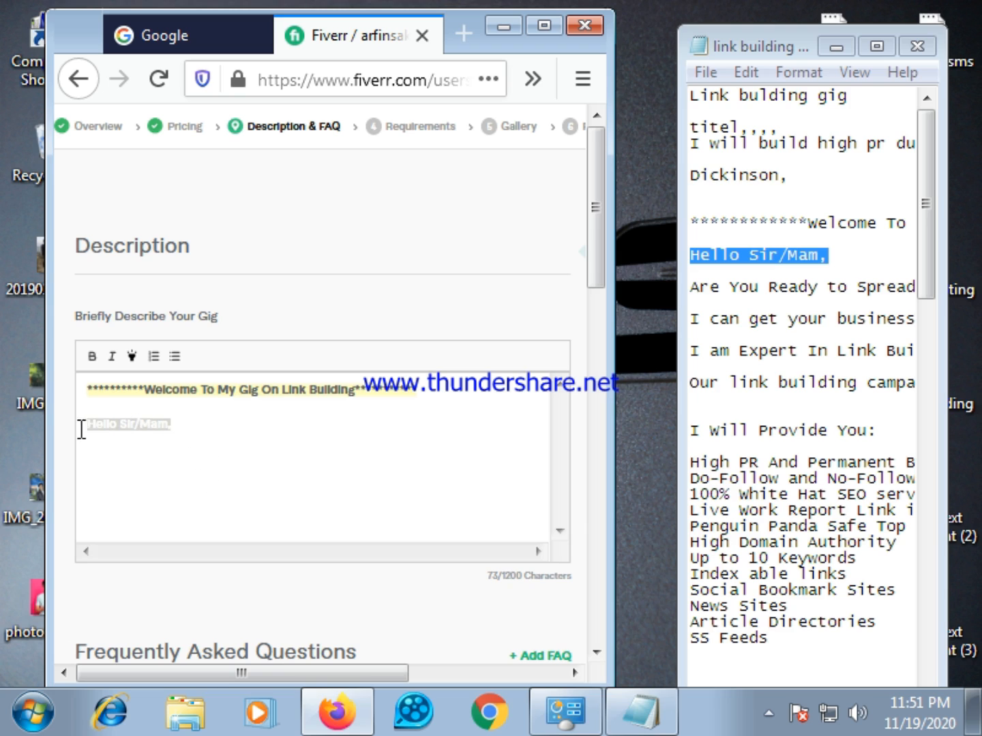
left_click(128, 357)
left_click(182, 474)
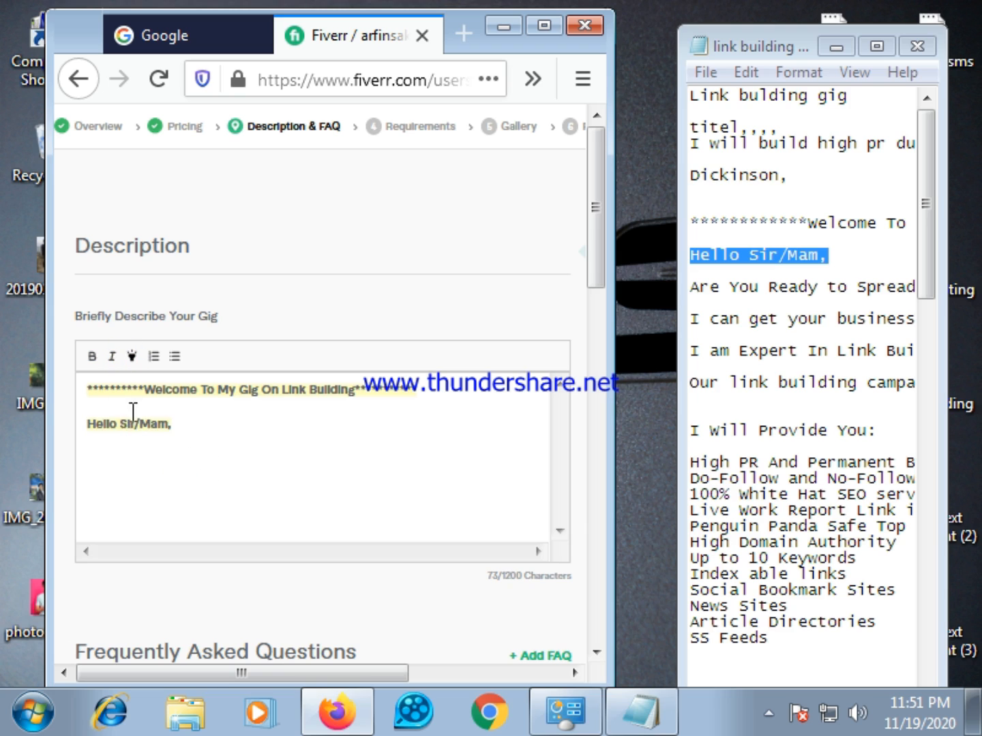
left_click_drag(89, 423, 171, 433)
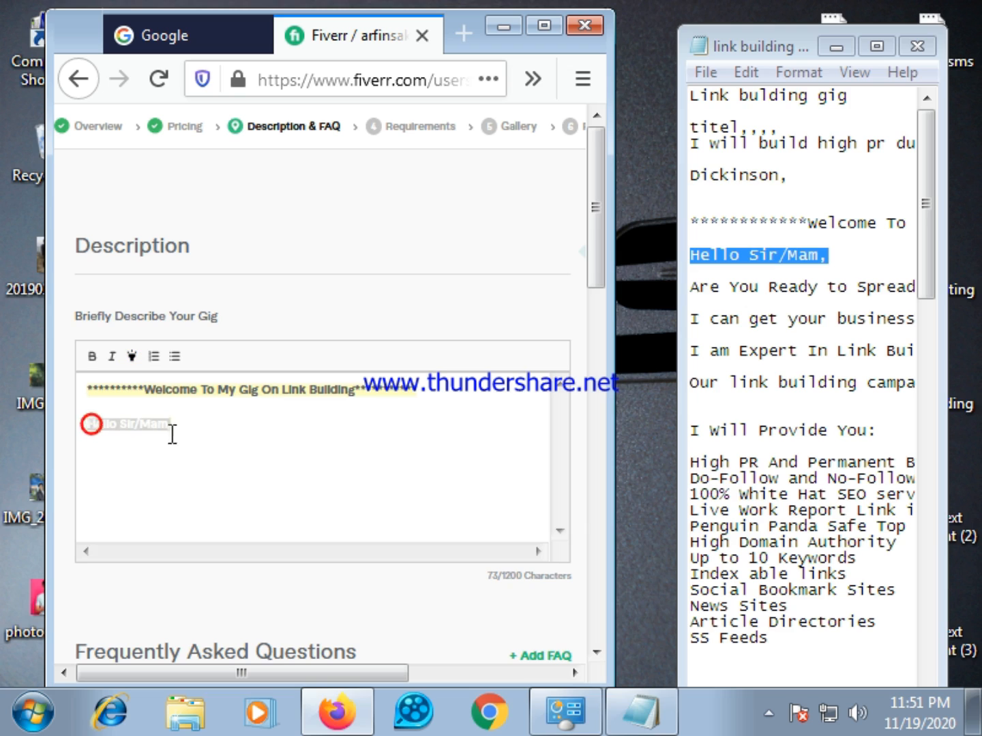
left_click(131, 356)
left_click(253, 501)
left_click_drag(167, 426, 68, 426)
left_click_drag(175, 427, 83, 417)
left_click(132, 358)
left_click(170, 432)
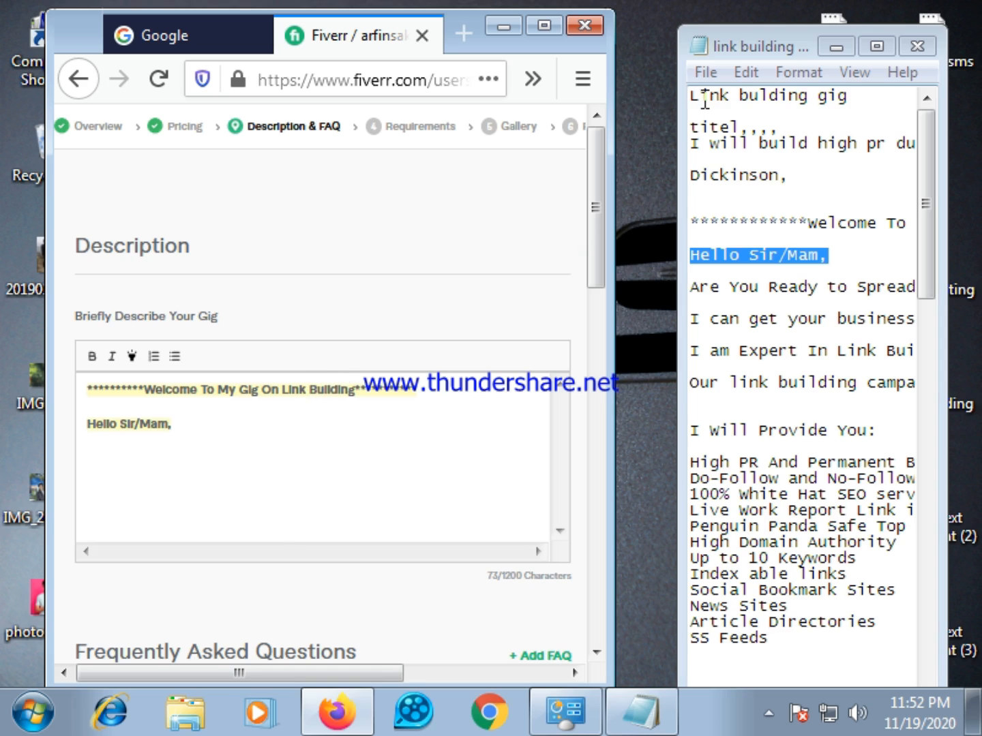
Step: Open a new blank tab in Firefox, and move the restored link building Notepad window clear of the desktop text files
left_click(877, 46)
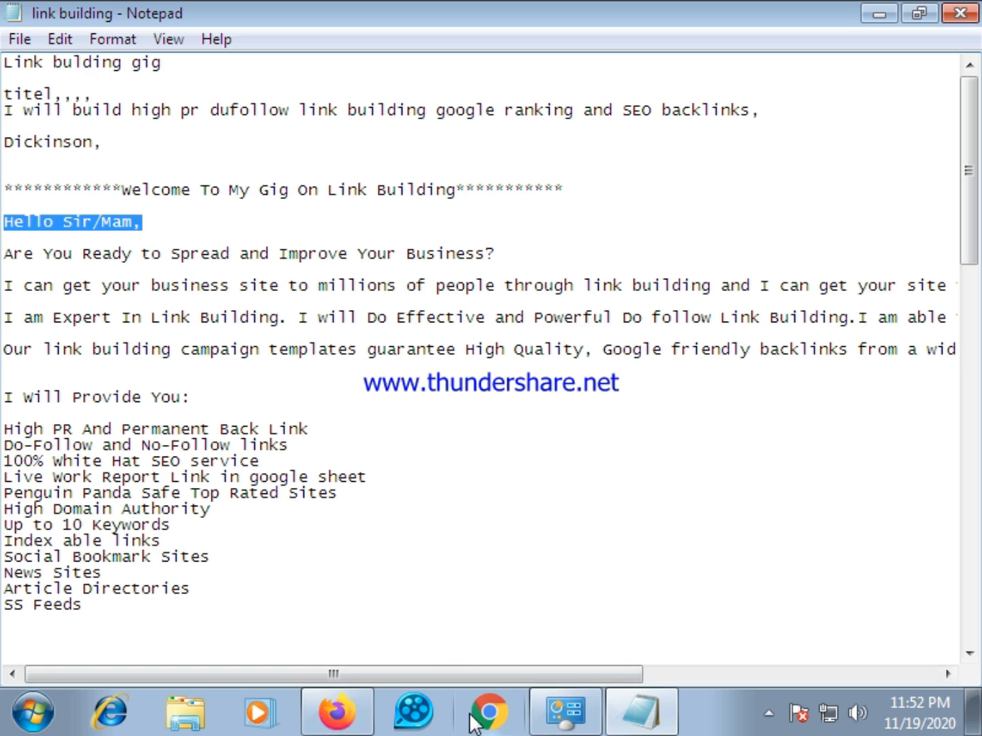
left_click(340, 715)
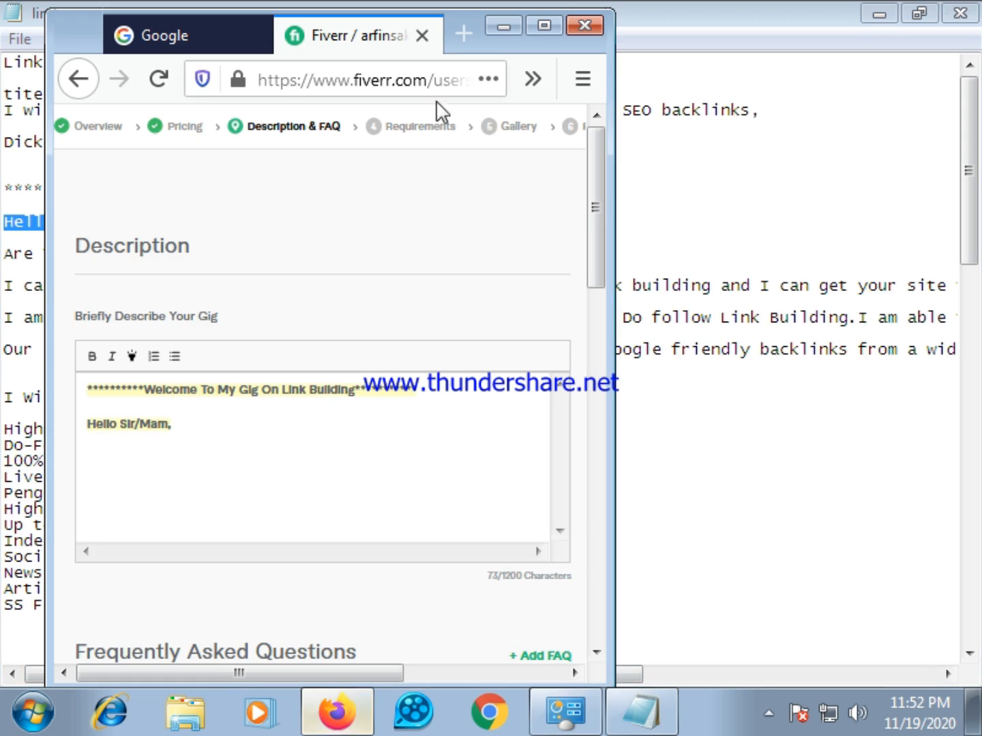
left_click(464, 33)
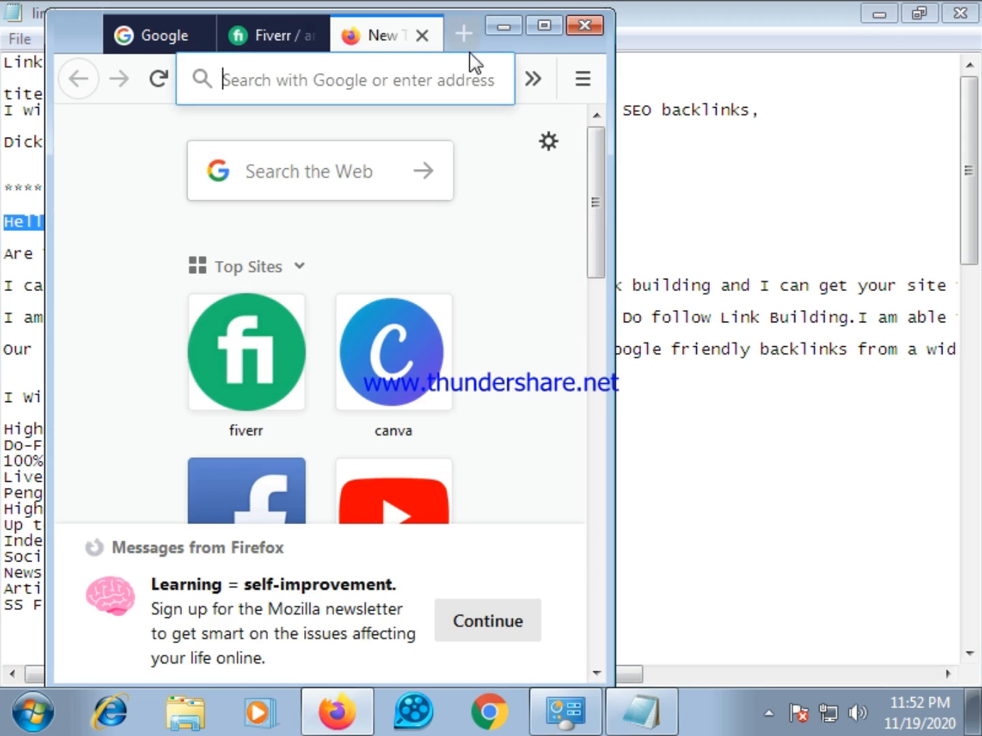
left_click(917, 12)
left_click(918, 14)
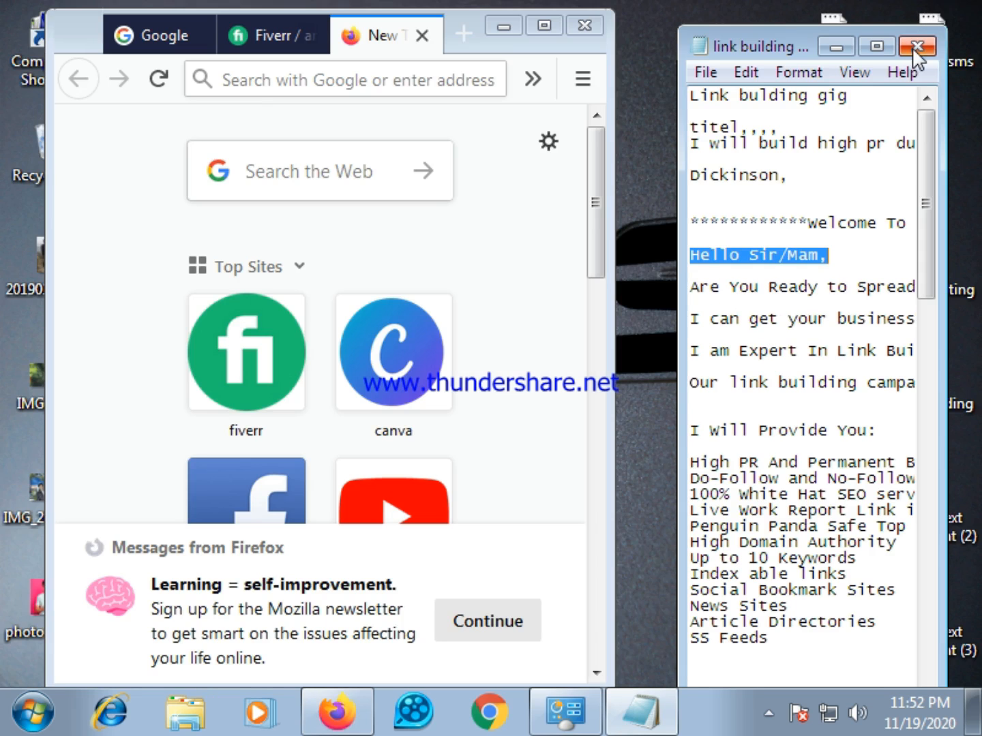
left_click_drag(760, 34, 703, 217)
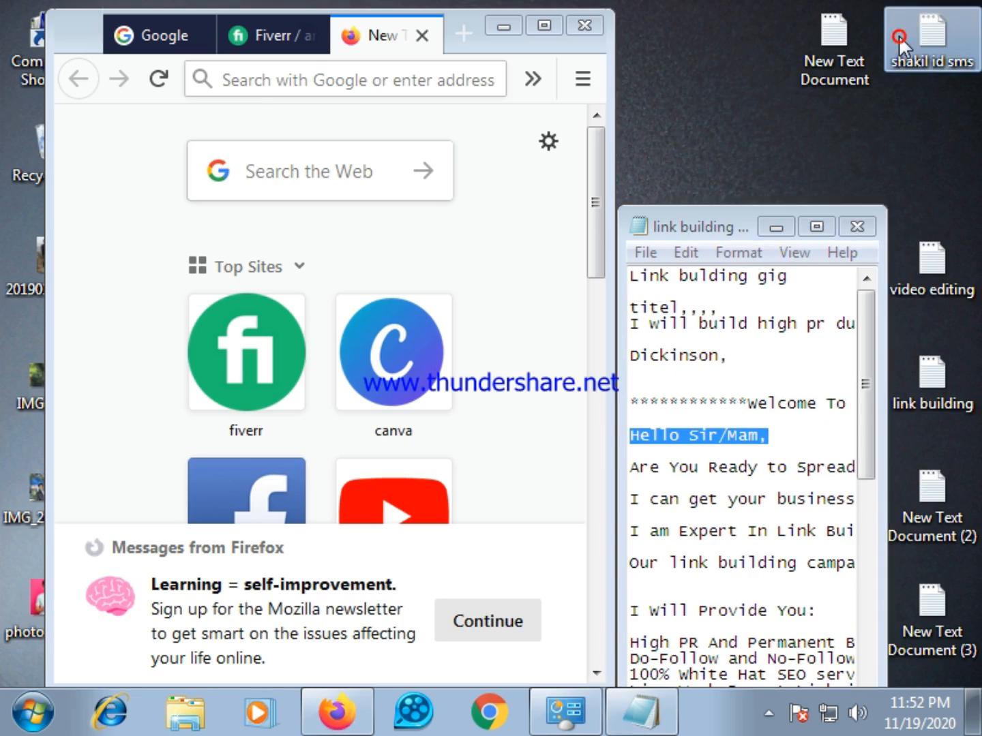
Step: Open the desktop text file that holds the Facebook messages link, copy the entire link, and close the file
double_click(898, 34)
left_click(884, 45)
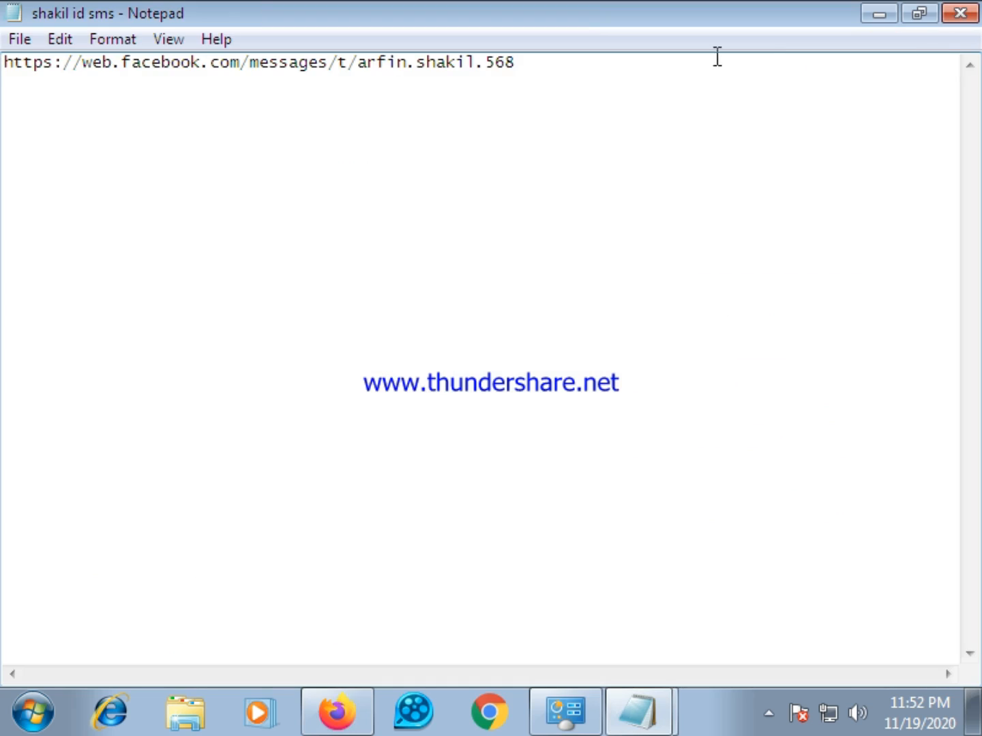
left_click_drag(535, 64, 12, 69)
right_click(62, 64)
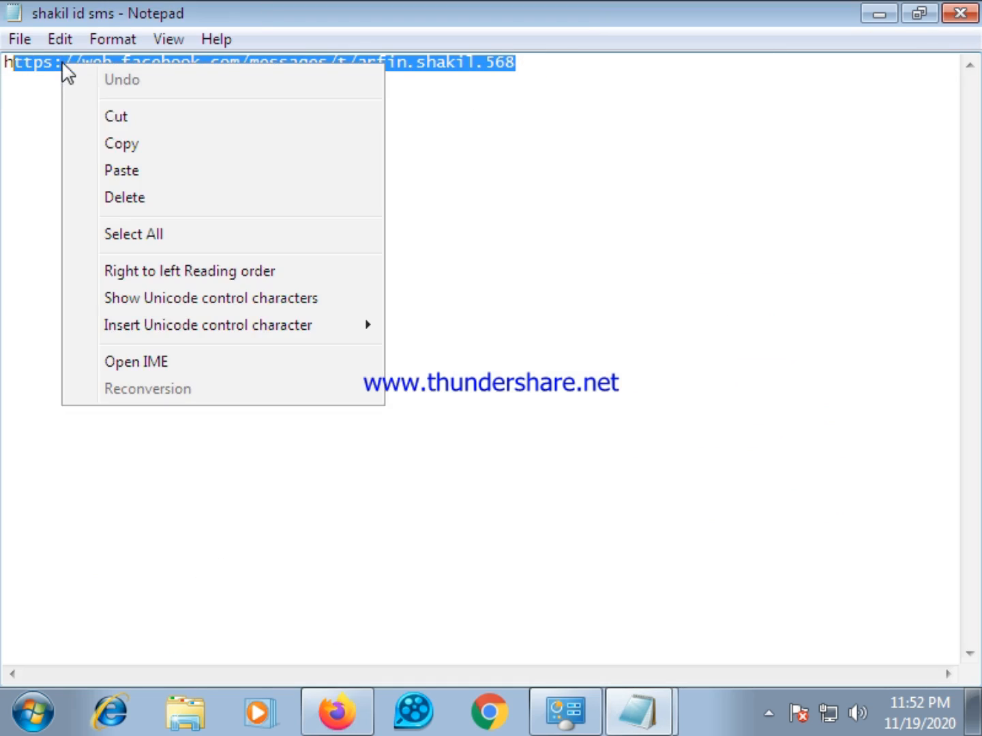
left_click(397, 160)
left_click_drag(519, 63, 3, 54)
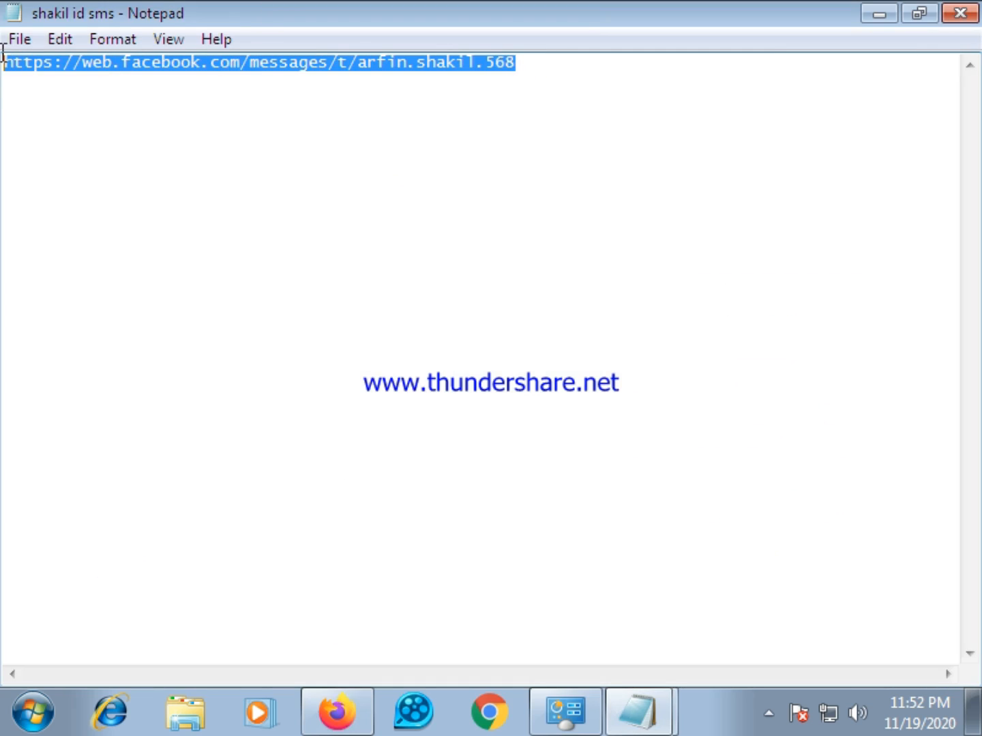
right_click(47, 63)
left_click(126, 139)
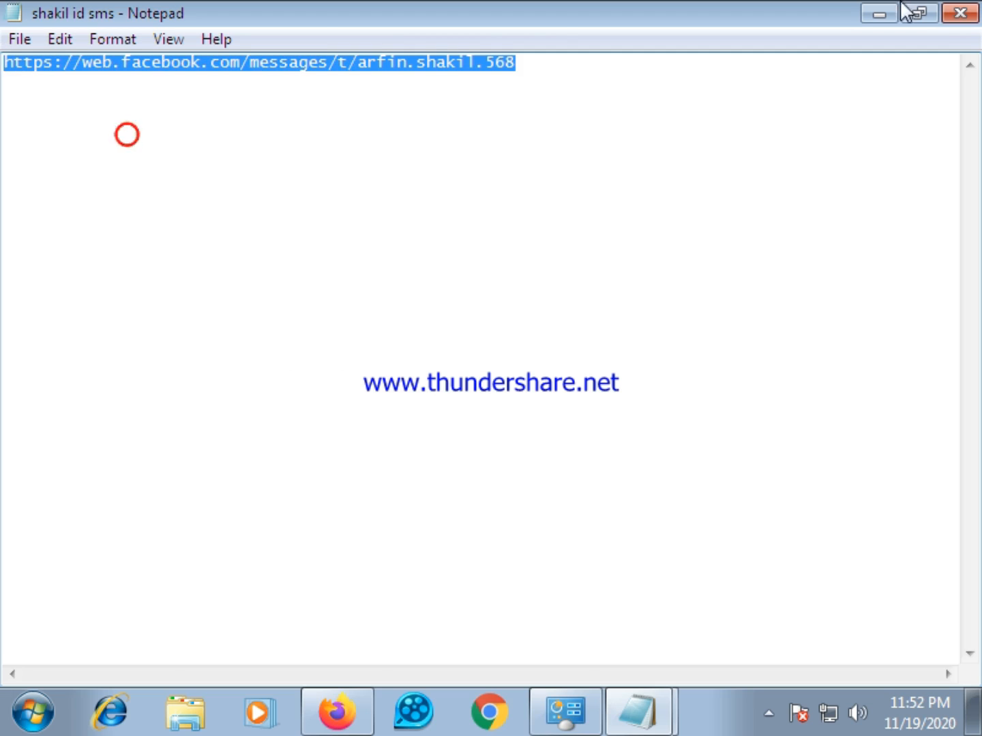
left_click(973, 9)
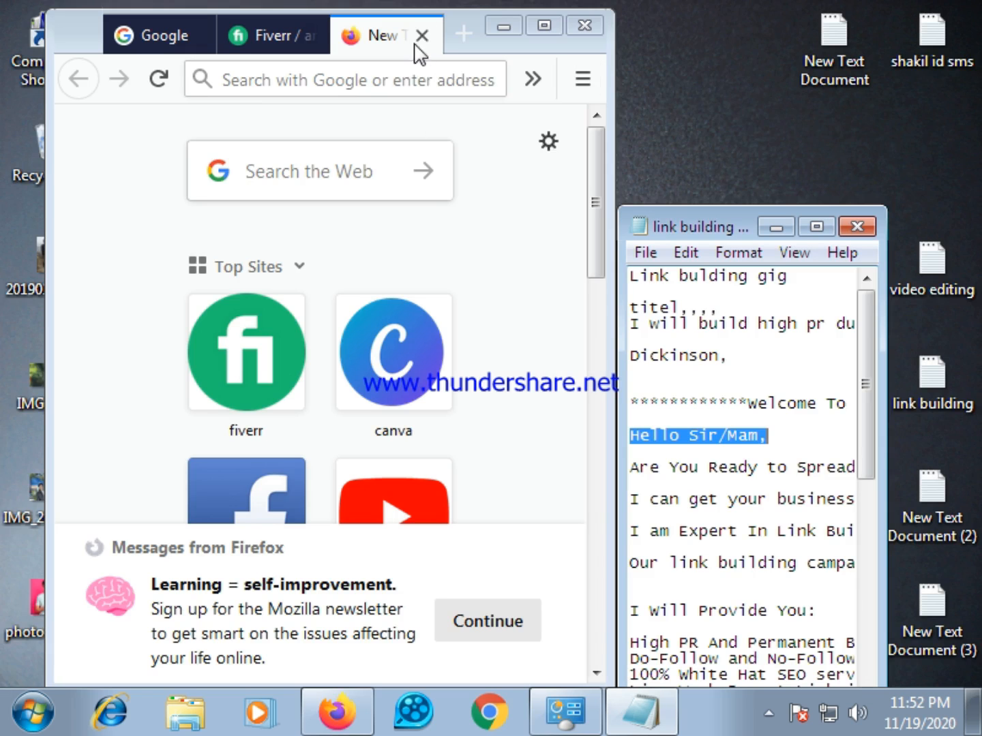
Step: Load the copied Facebook messages link in the new Firefox tab and maximize the browser window
left_click(325, 79)
right_click(328, 82)
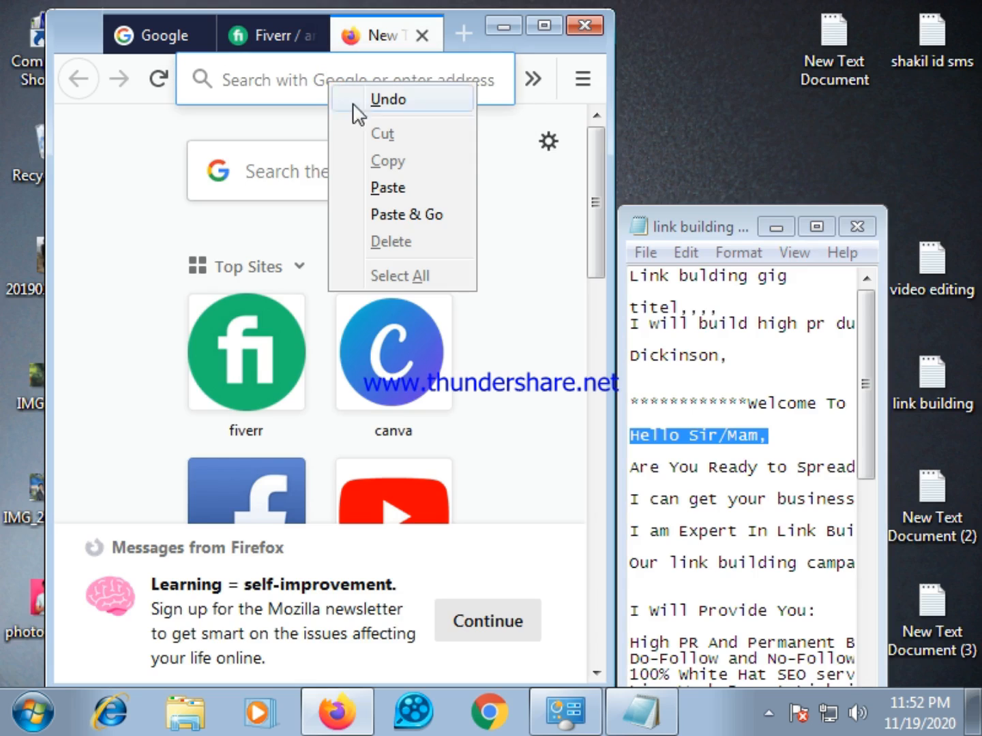
left_click(387, 188)
left_click(486, 79)
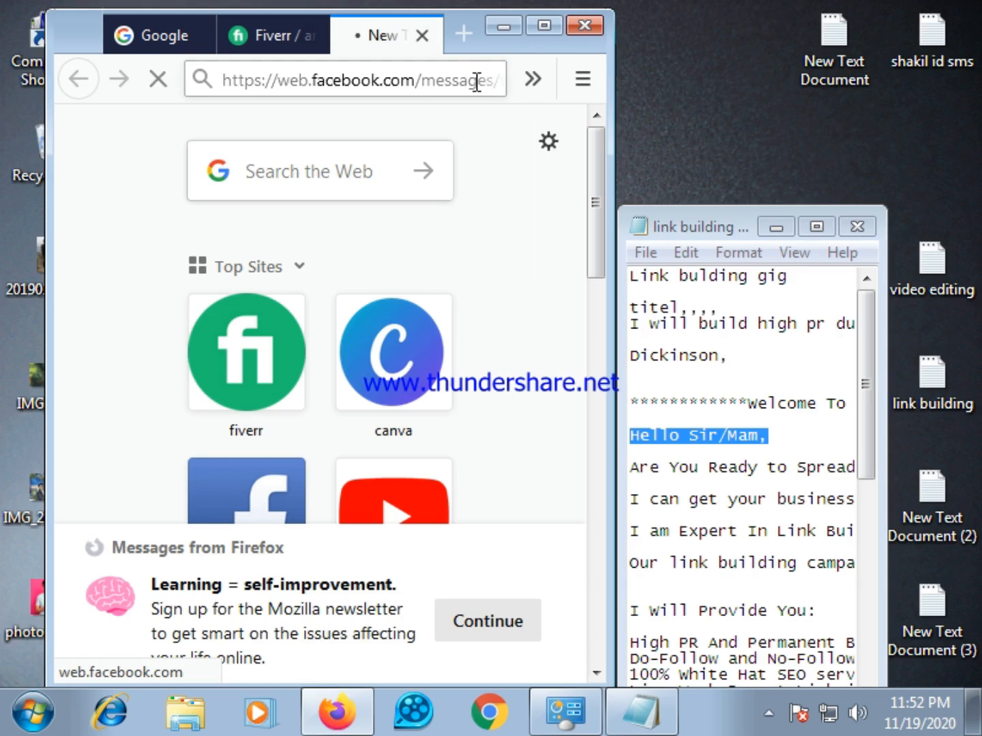
left_click(553, 21)
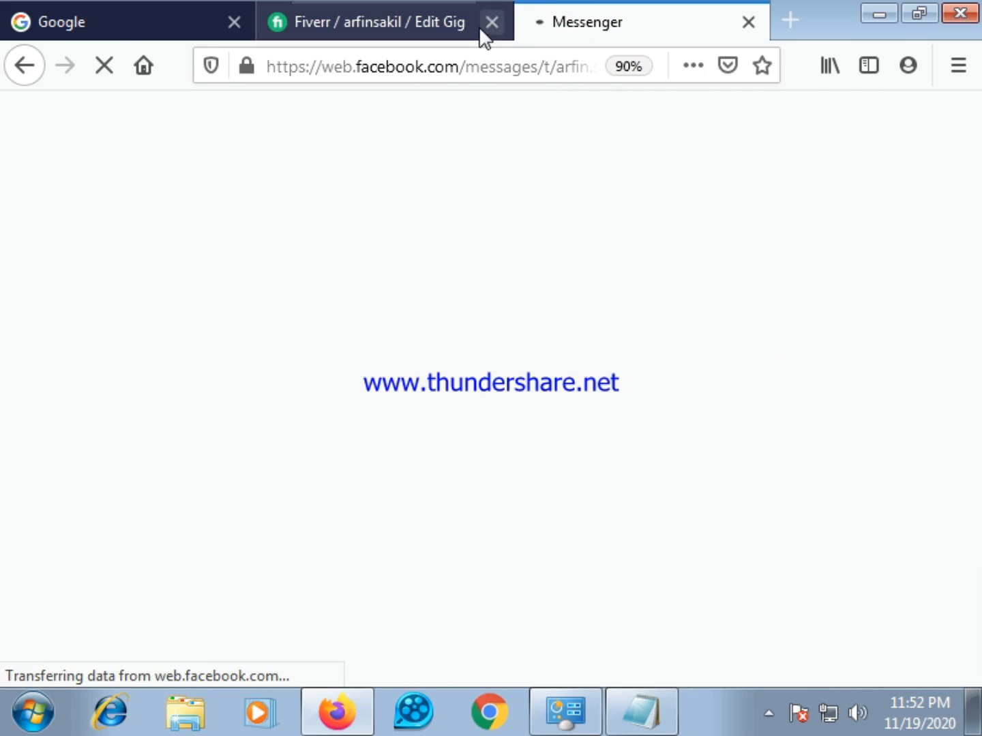
left_click(399, 5)
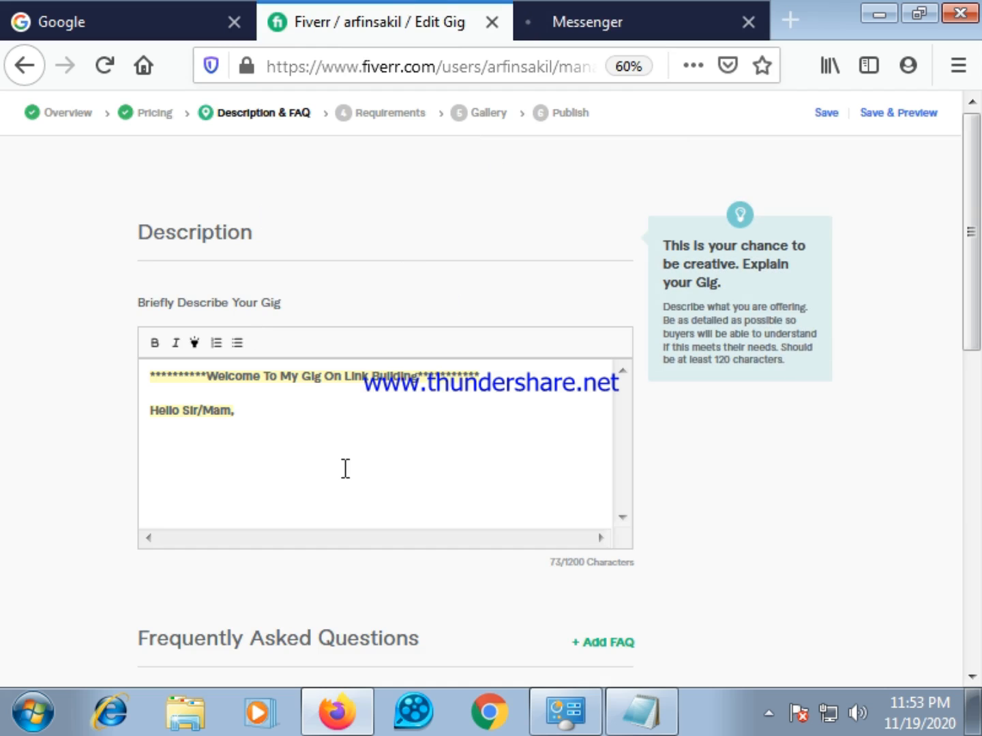
left_click(769, 725)
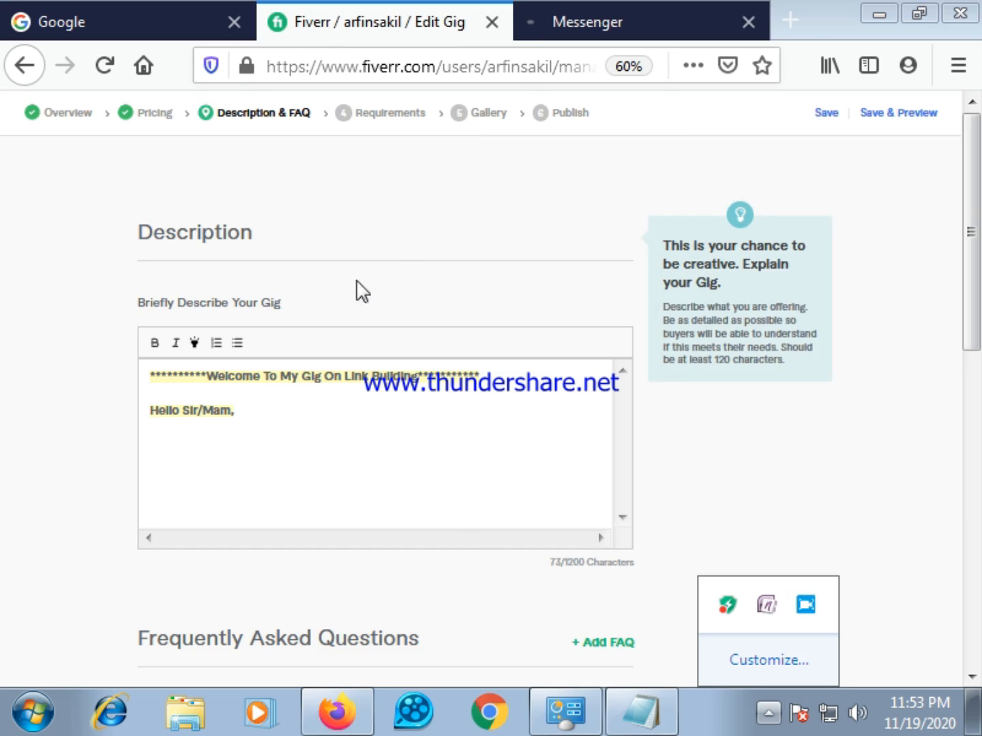
left_click(640, 12)
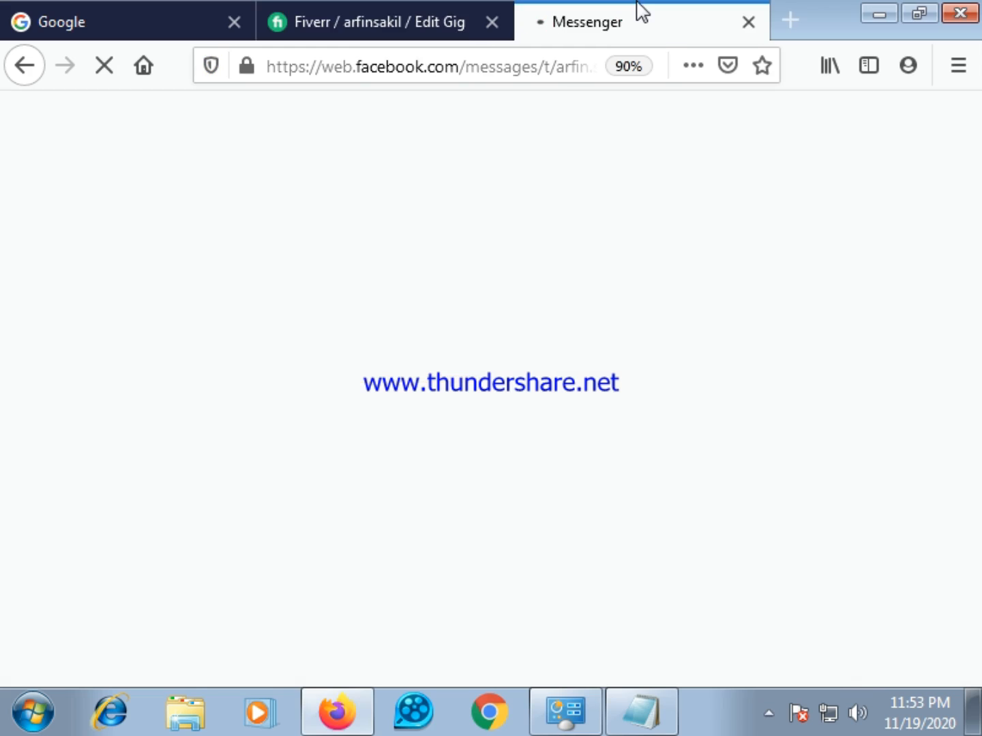
left_click(346, 10)
left_click(642, 12)
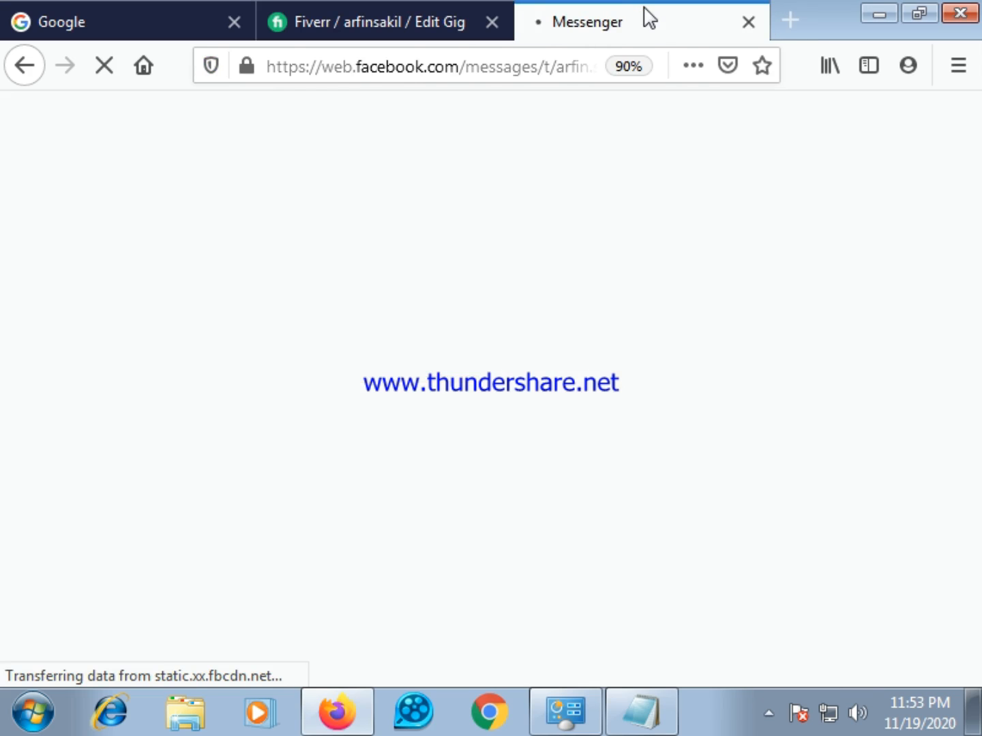
Step: Copy the line "Are You Ready to Spread and Improve Your Business?" from the link building Notepad file
left_click(917, 14)
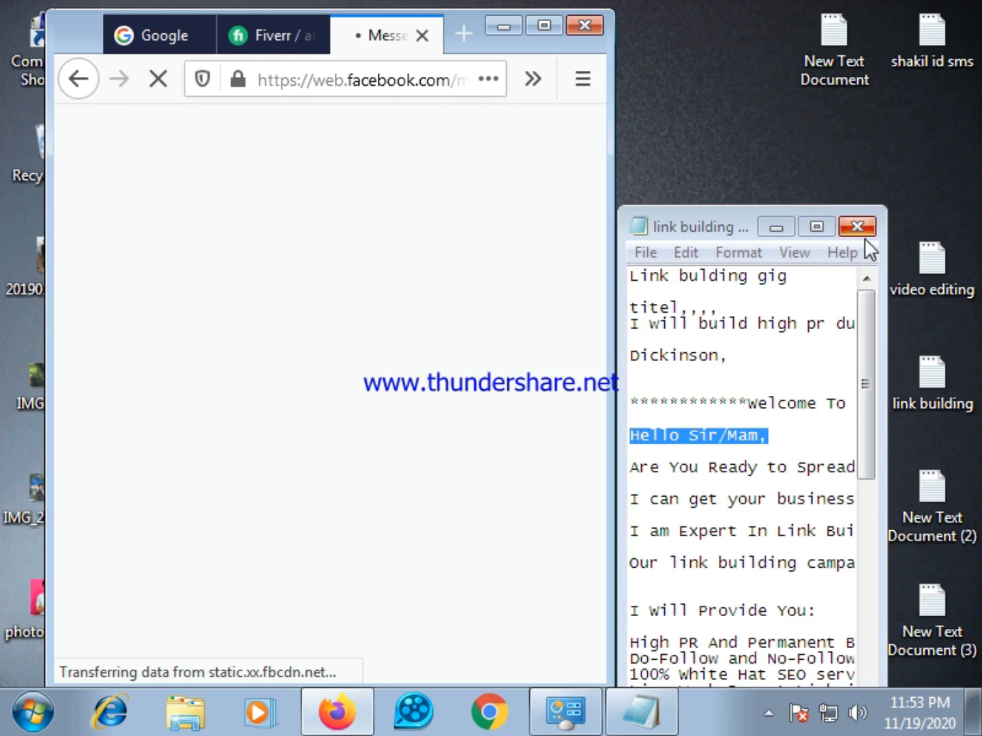
left_click(827, 229)
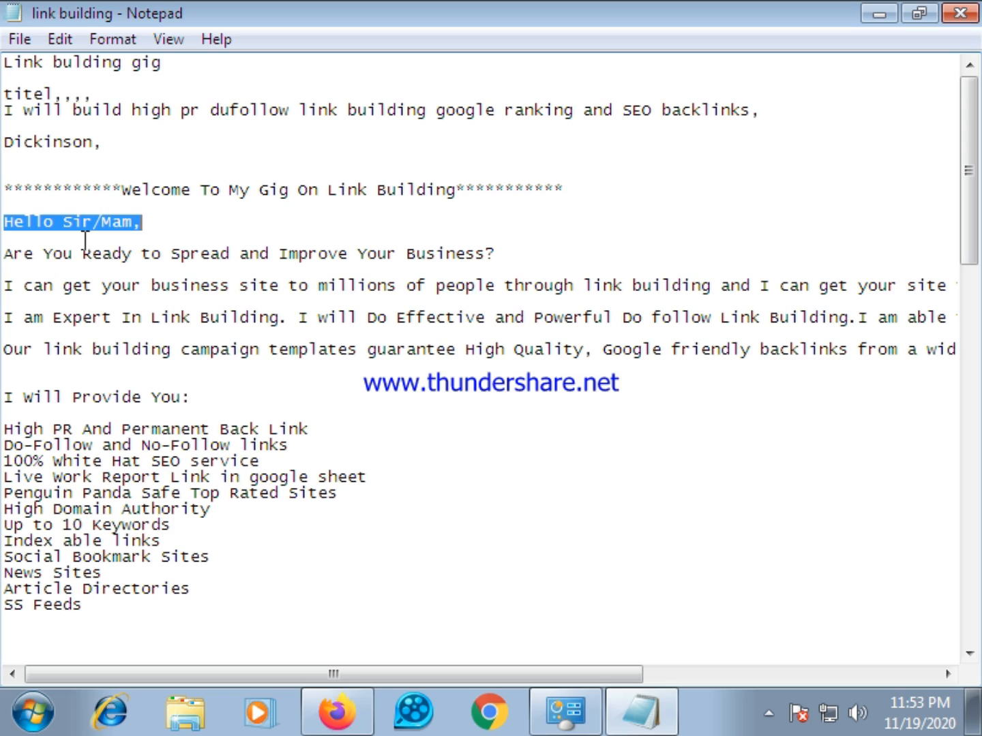
left_click_drag(4, 254, 487, 253)
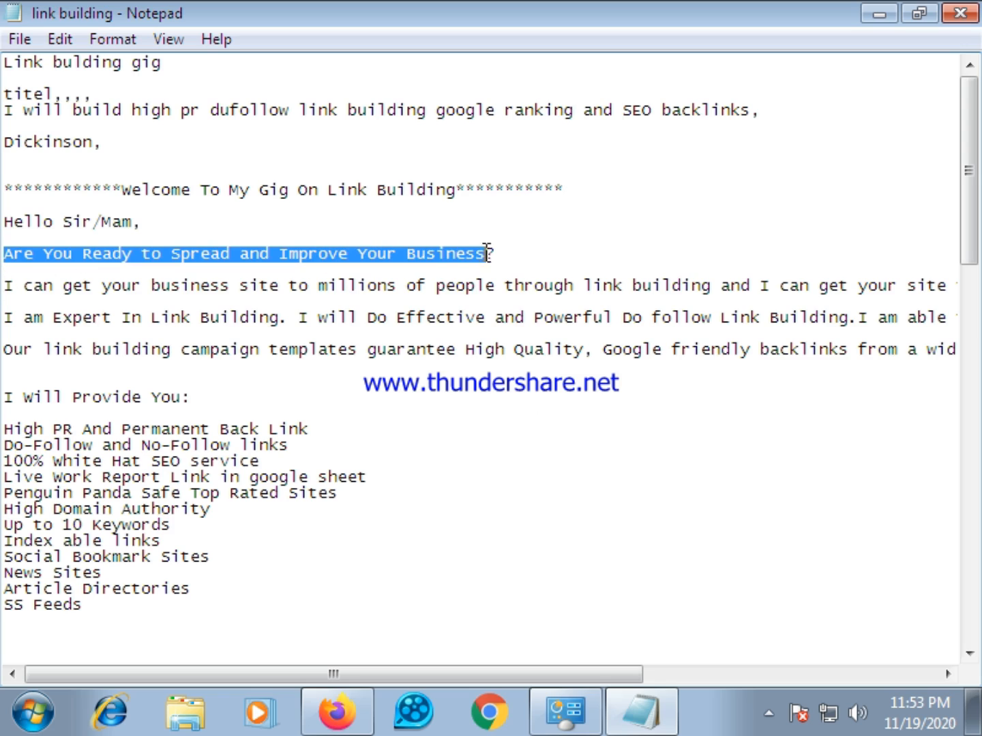
right_click(437, 251)
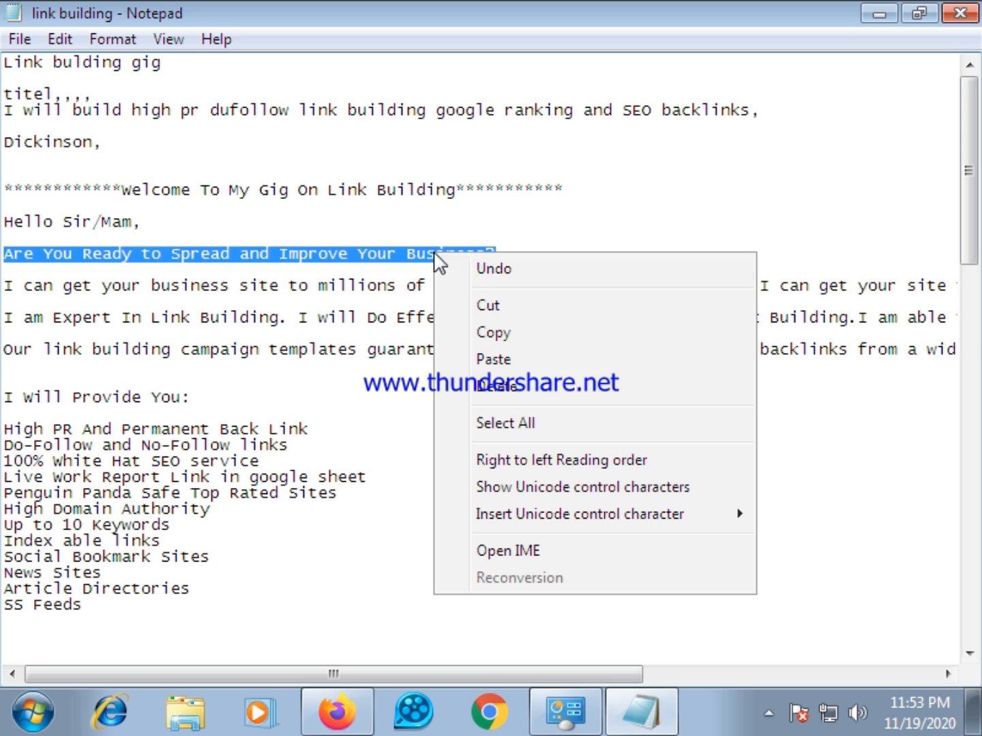
left_click(516, 332)
left_click(919, 13)
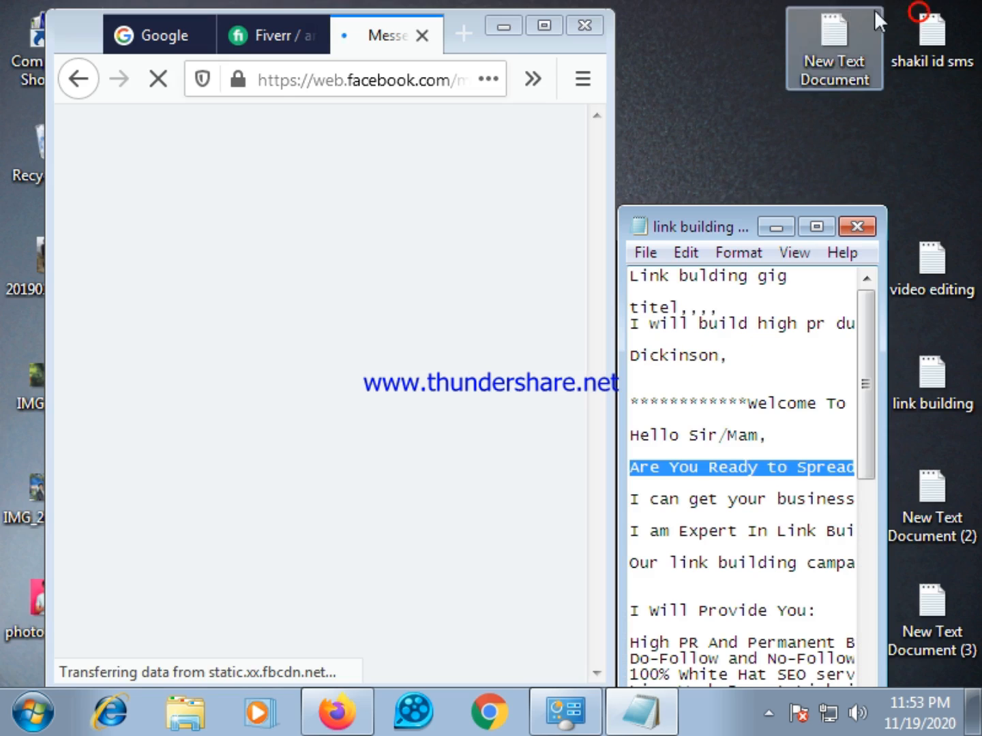
Step: Return to the Fiverr gig description and paste the copied business question below the greeting
left_click(281, 34)
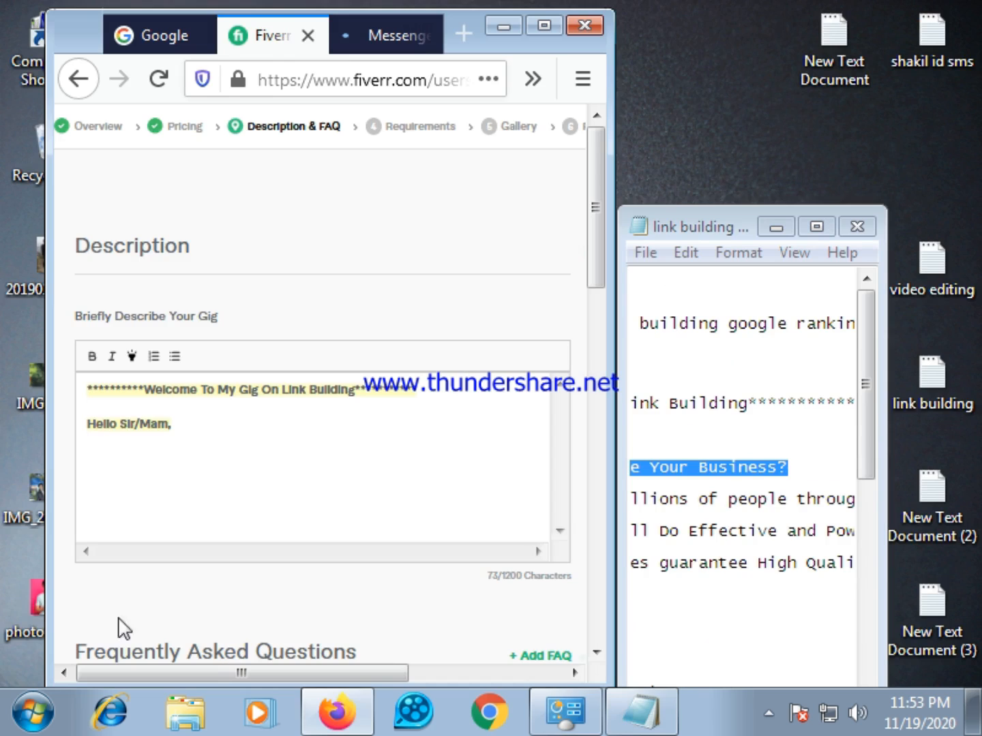
right_click(137, 454)
left_click(242, 255)
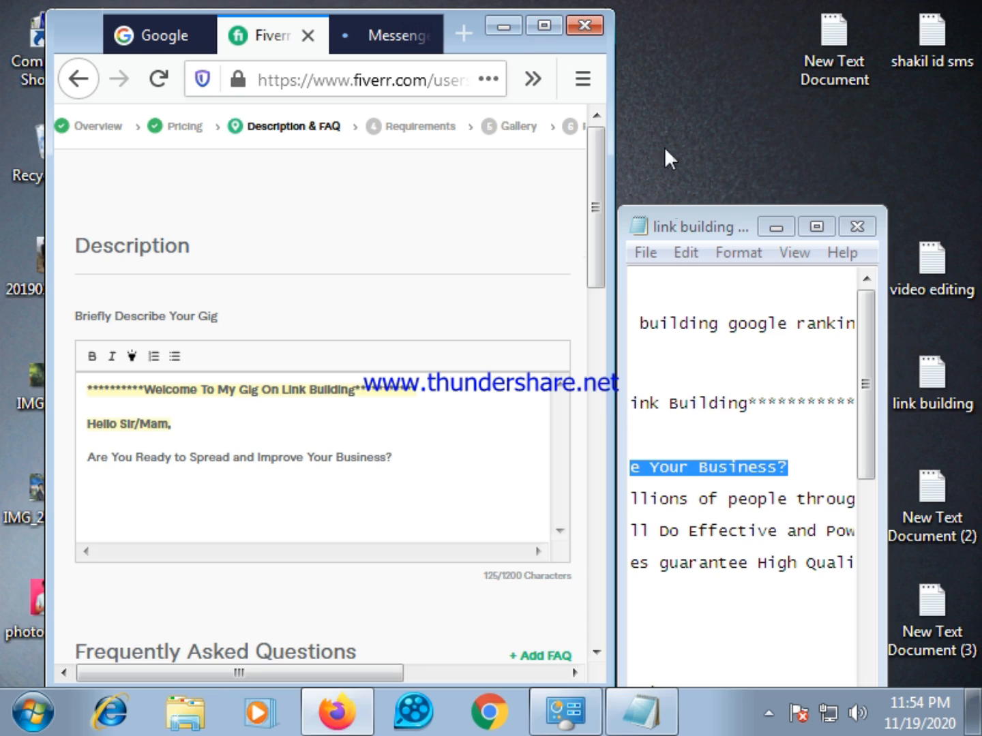
Step: Copy the full line starting "I can get your business site to millions of people" from the link building Notepad file
left_click(811, 228)
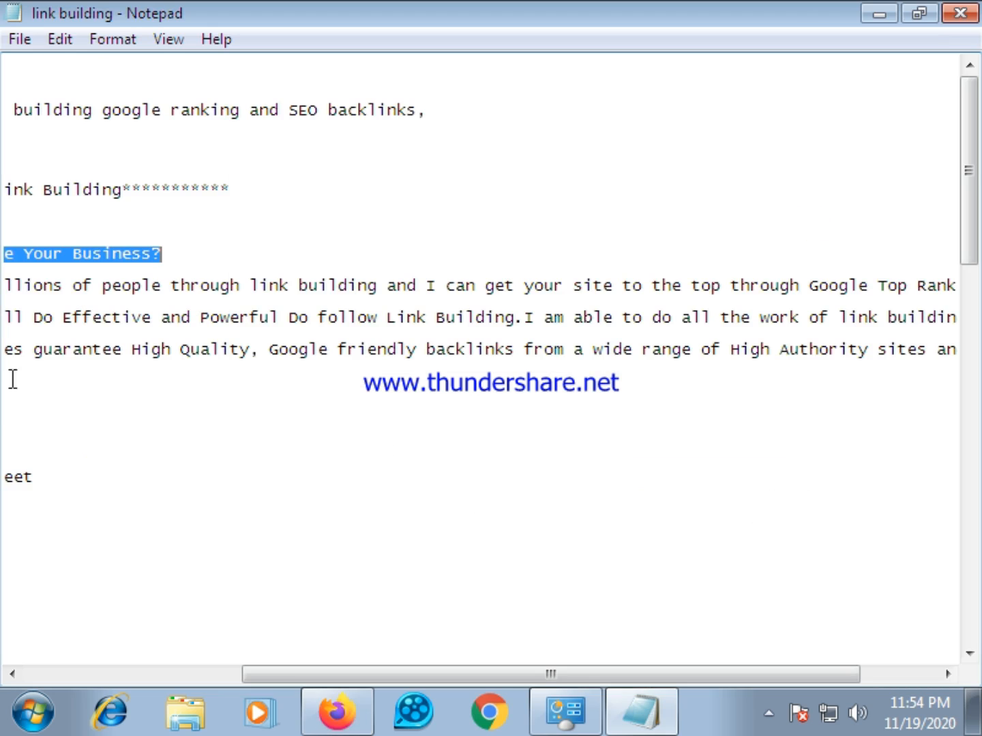
left_click_drag(515, 676, 369, 684)
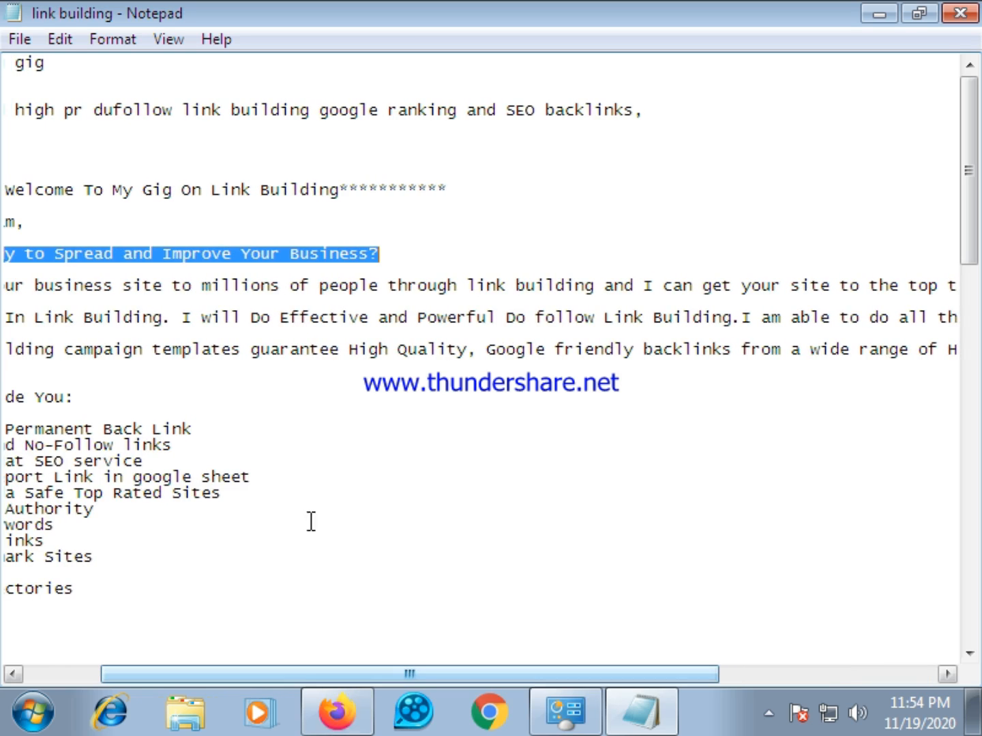
left_click_drag(258, 679, 178, 662)
left_click_drag(6, 283, 328, 307)
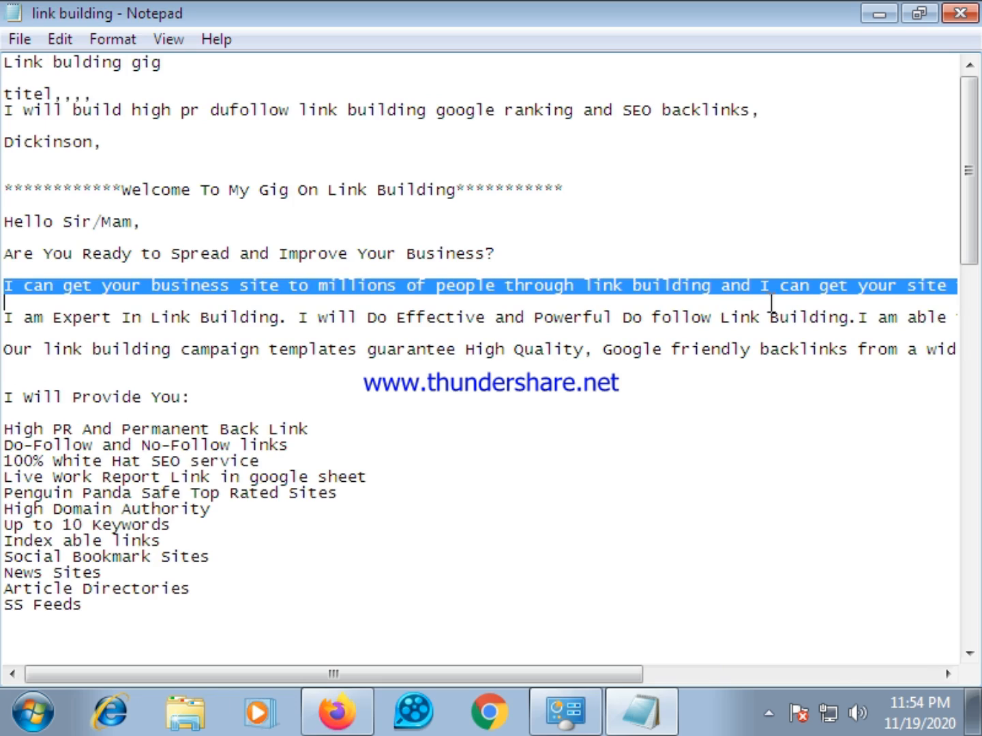
left_click_drag(929, 300, 978, 291)
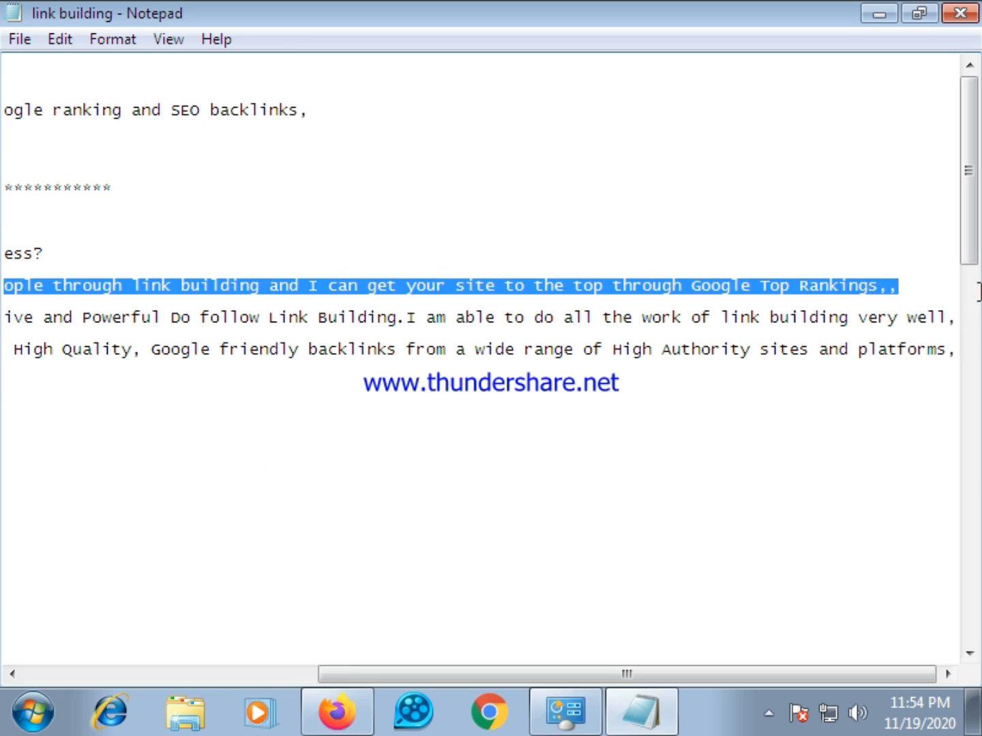
right_click(845, 292)
left_click(724, 371)
left_click(918, 14)
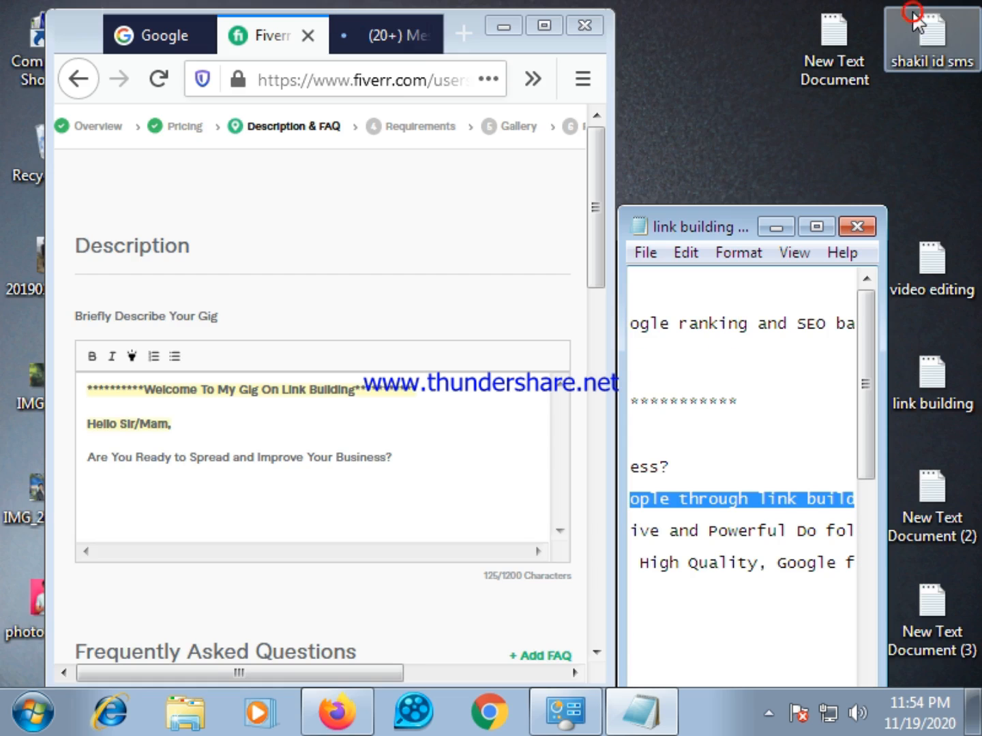
Step: Paste the copied business site line below the business question in the Fiverr gig description, leaving blank lines before and after it
left_click(538, 27)
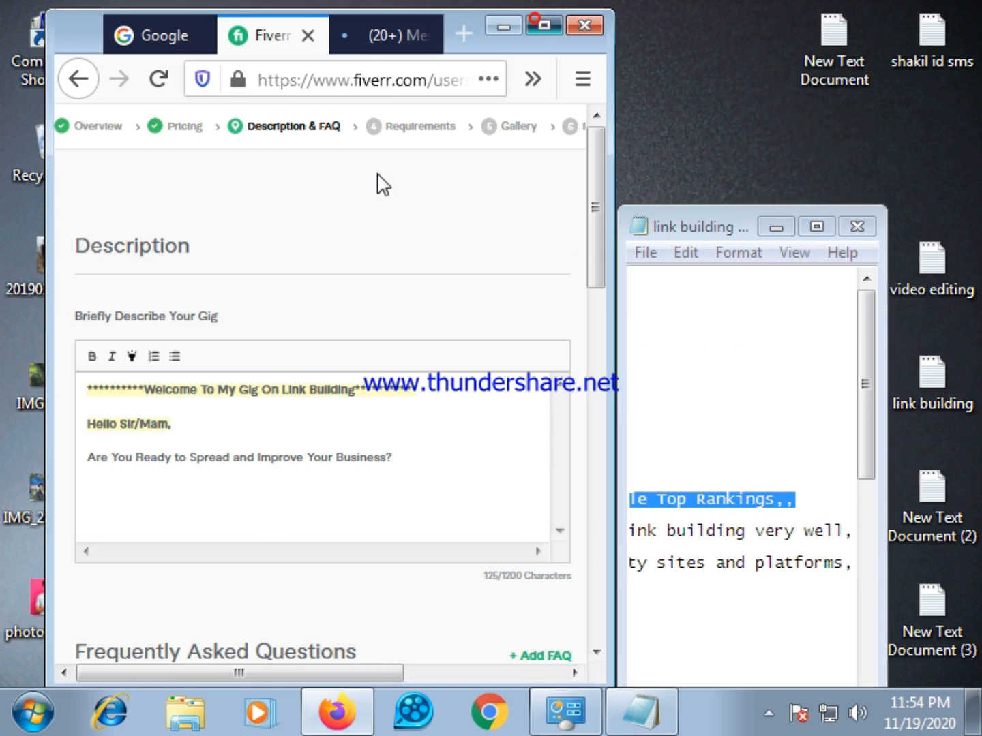
left_click(167, 466)
right_click(167, 467)
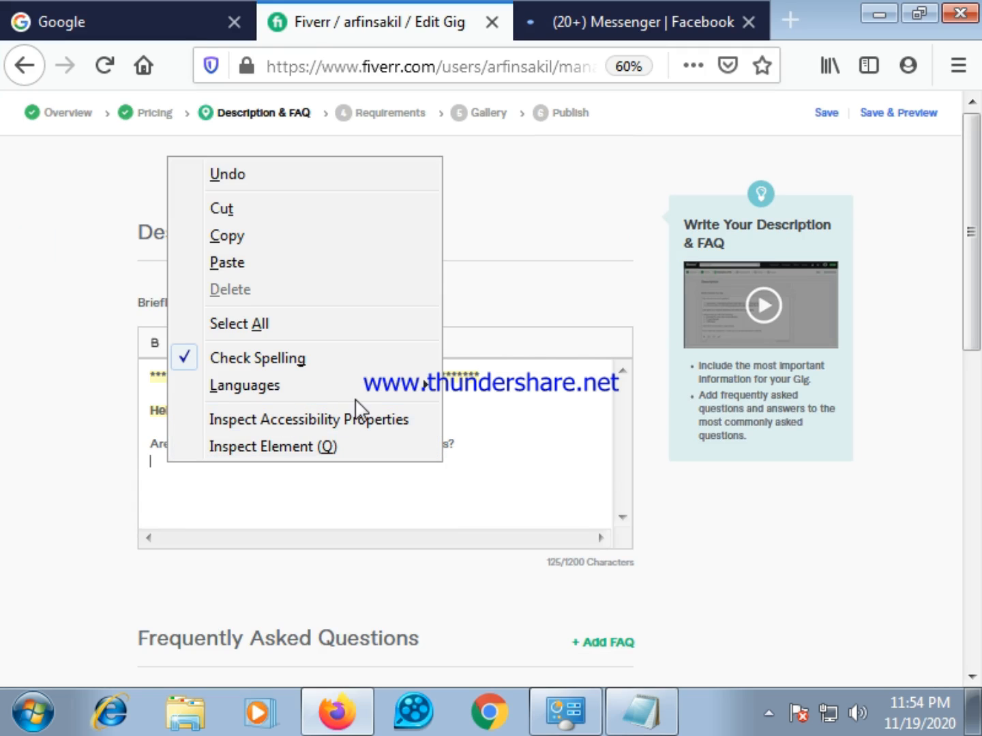
left_click(188, 487)
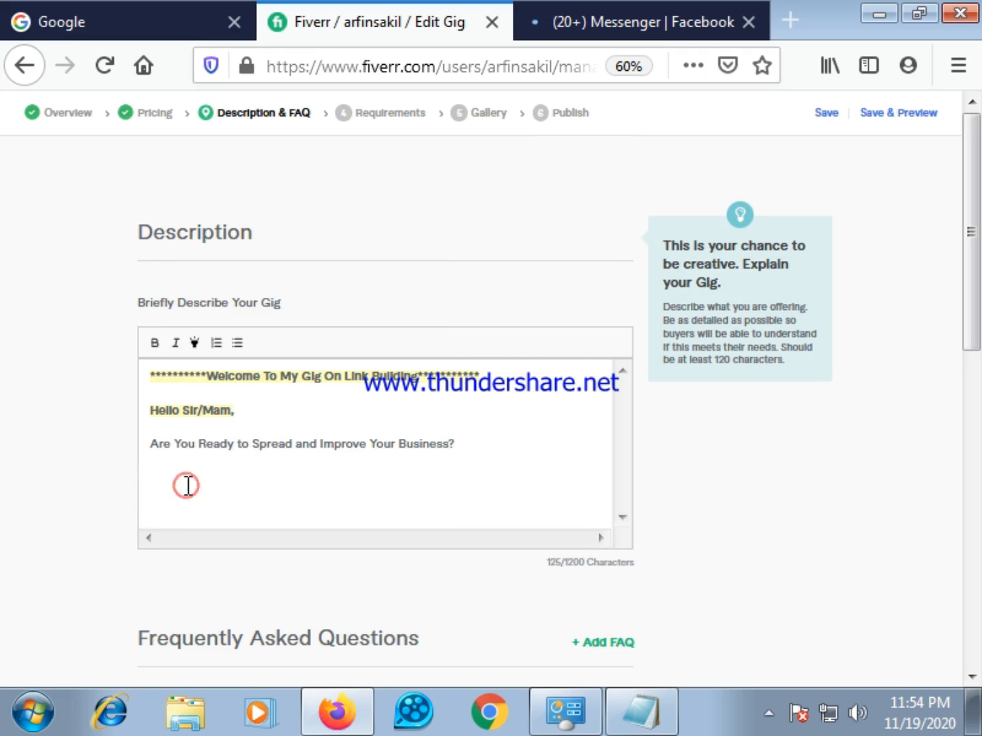
right_click(183, 482)
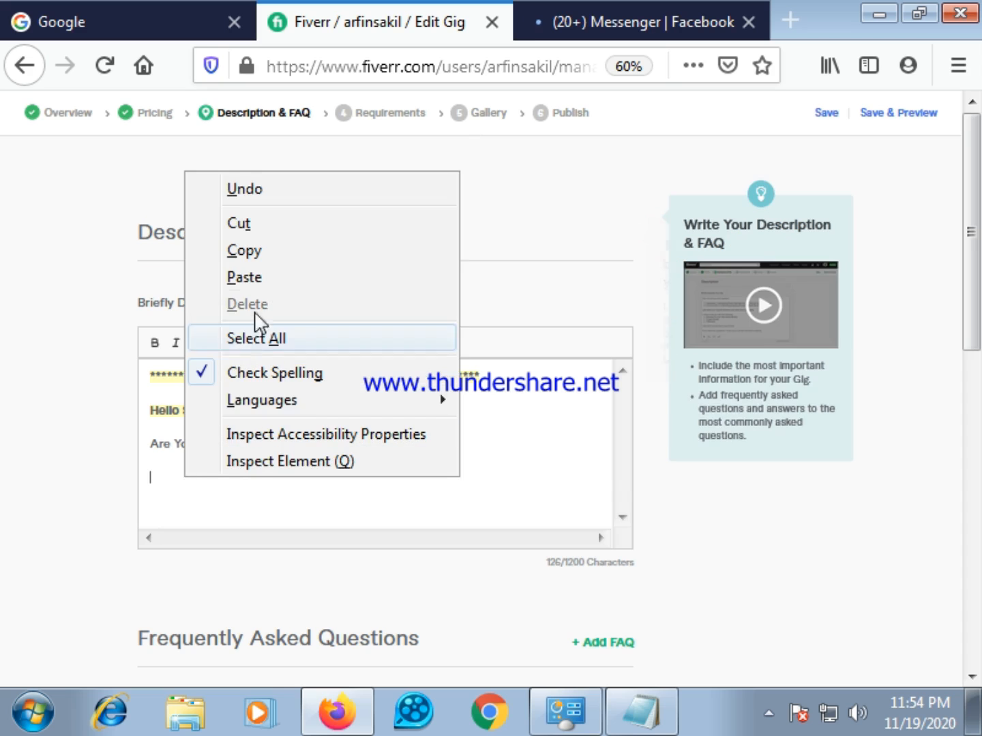
left_click(255, 278)
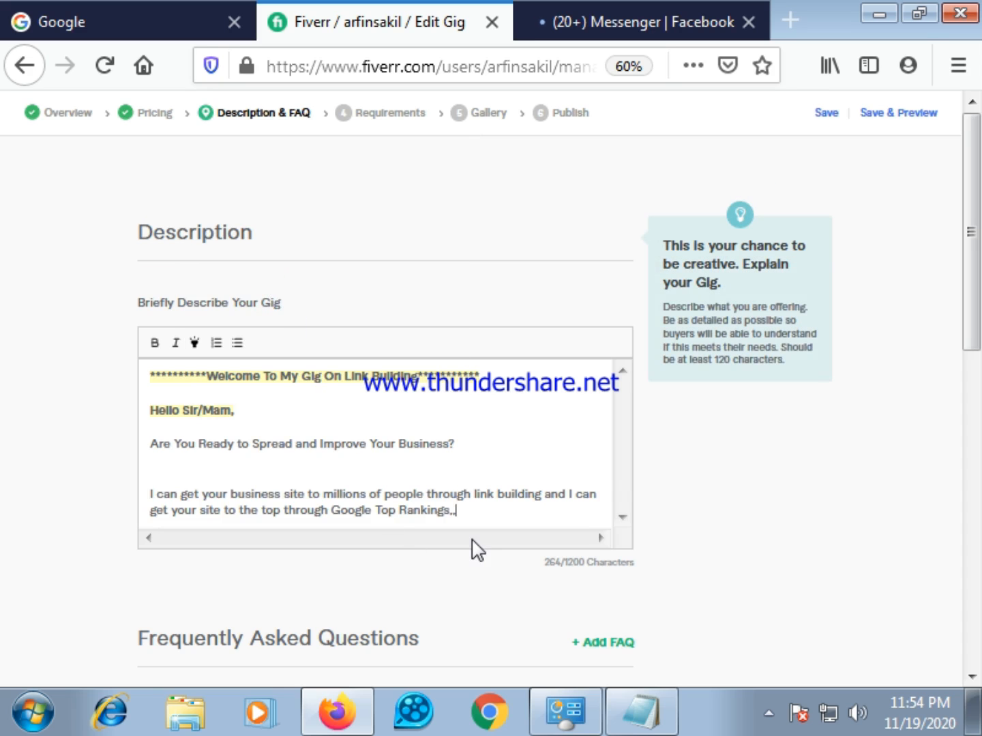
key("Return")
key("Return")
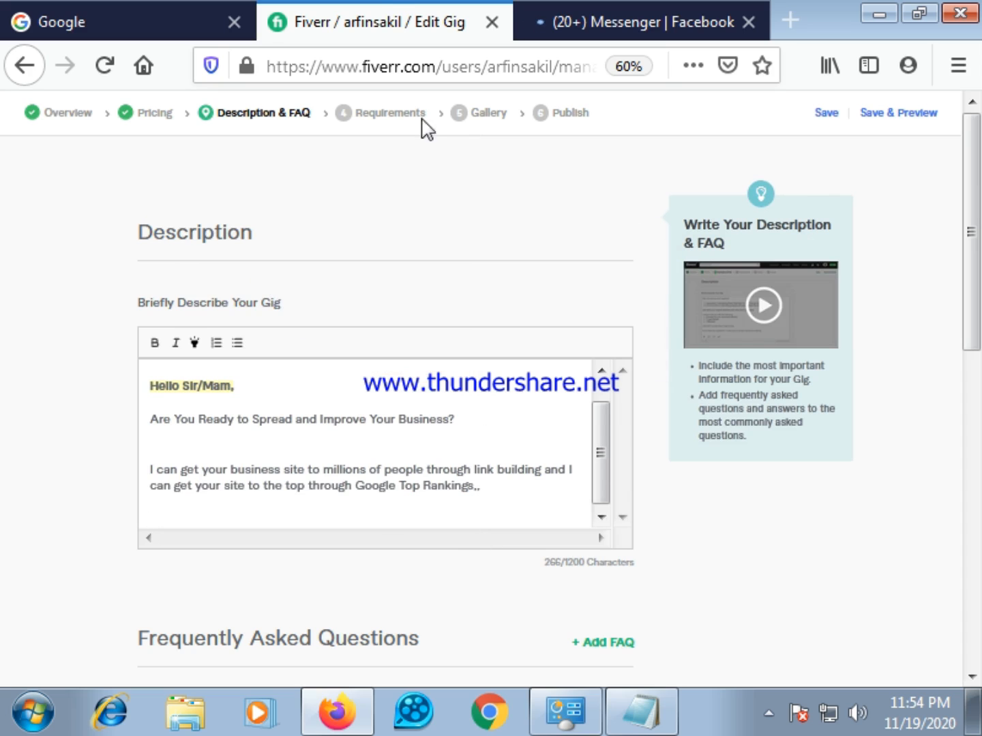
Step: Copy the full line starting "I am Expert In Link Building" from the link building Notepad file
left_click(930, 15)
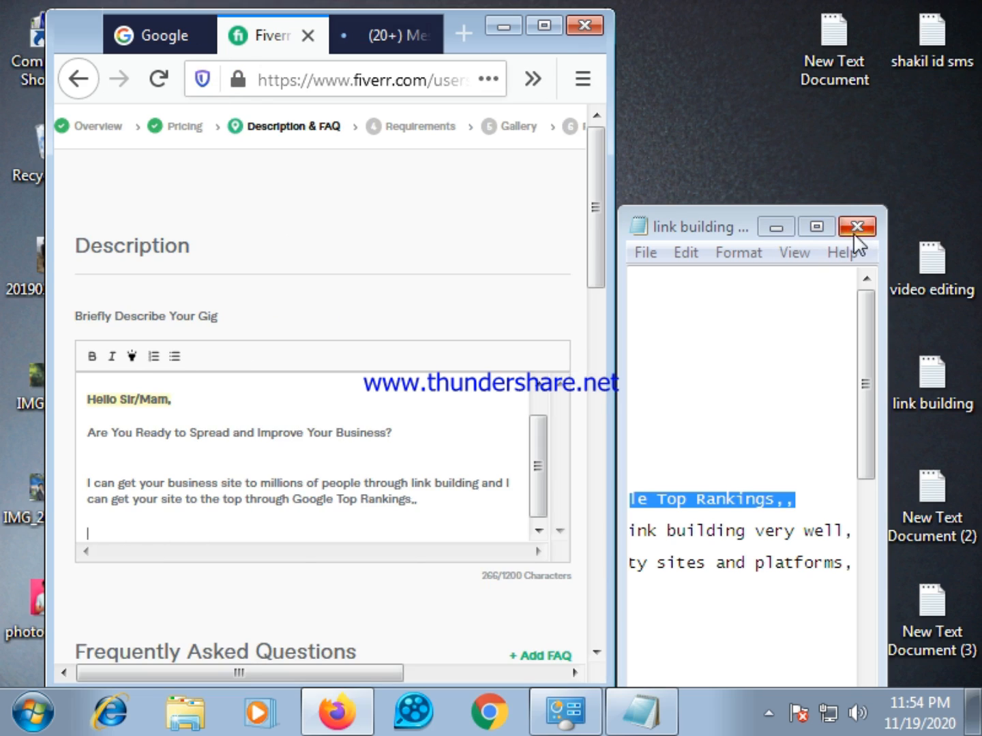
left_click(827, 226)
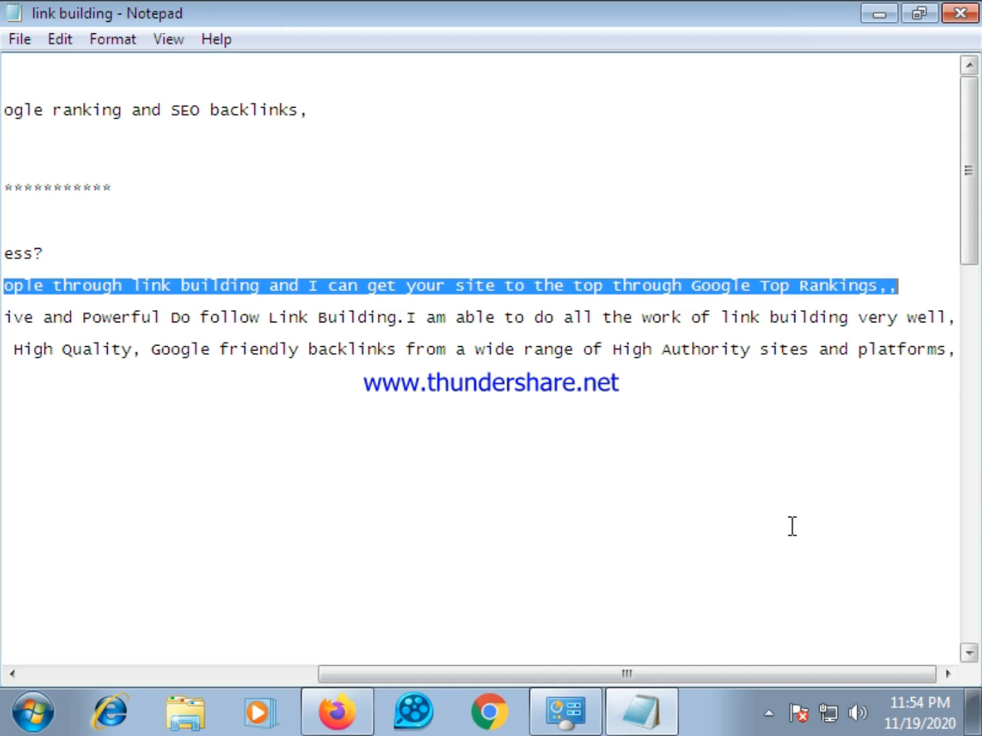
left_click_drag(389, 679, 95, 690)
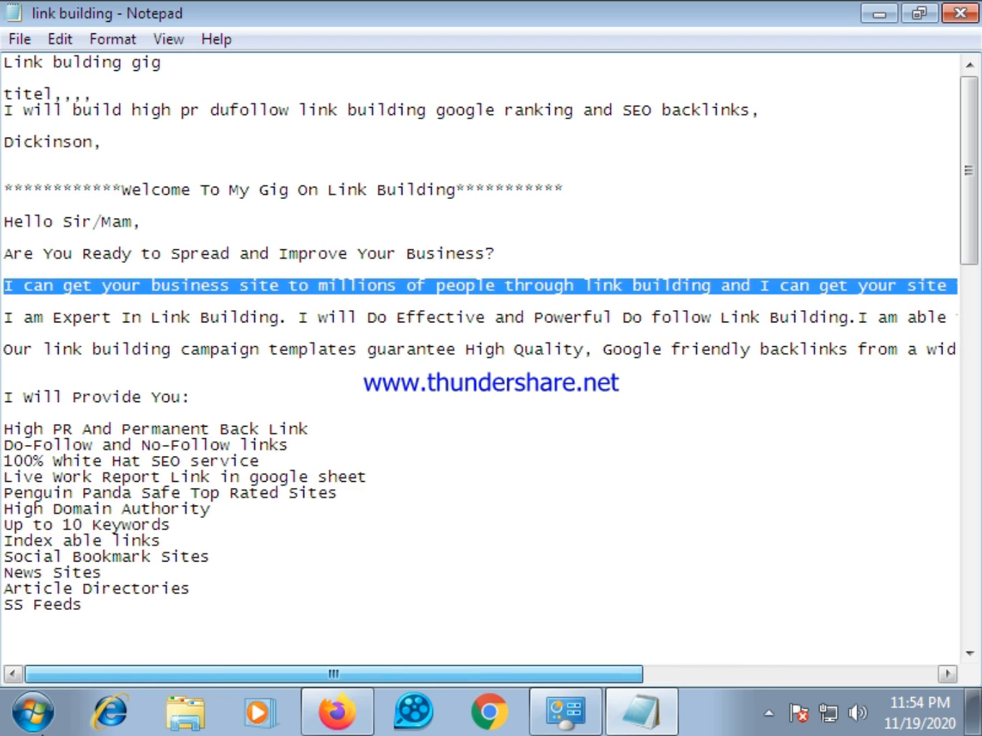
left_click_drag(5, 317, 349, 334)
left_click_drag(876, 333, 979, 328)
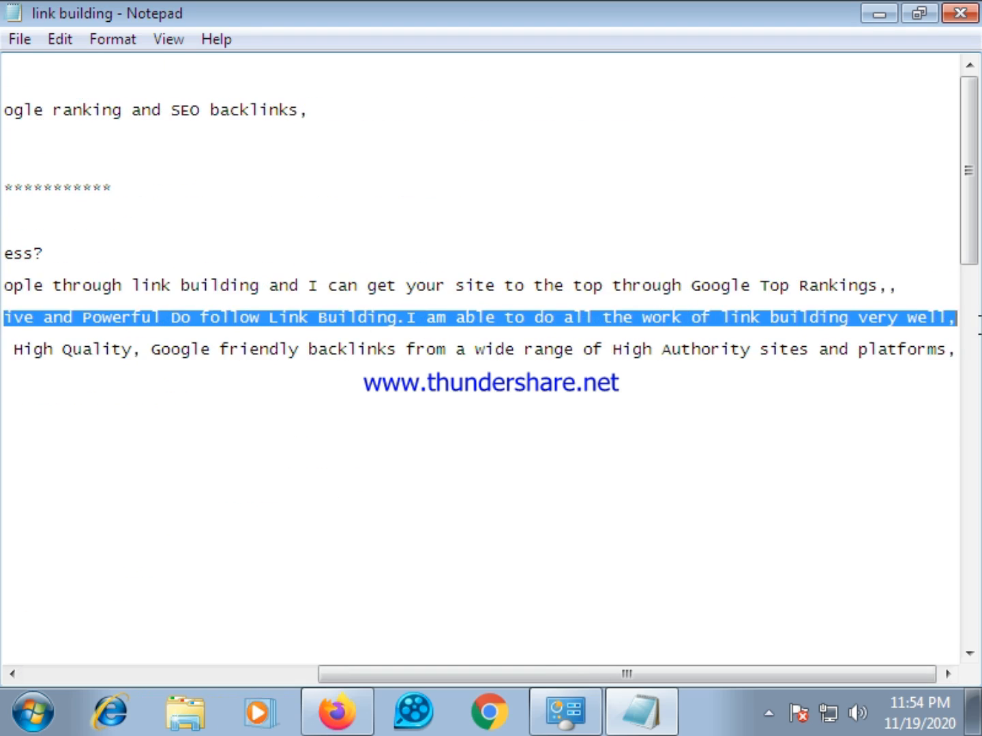
right_click(929, 317)
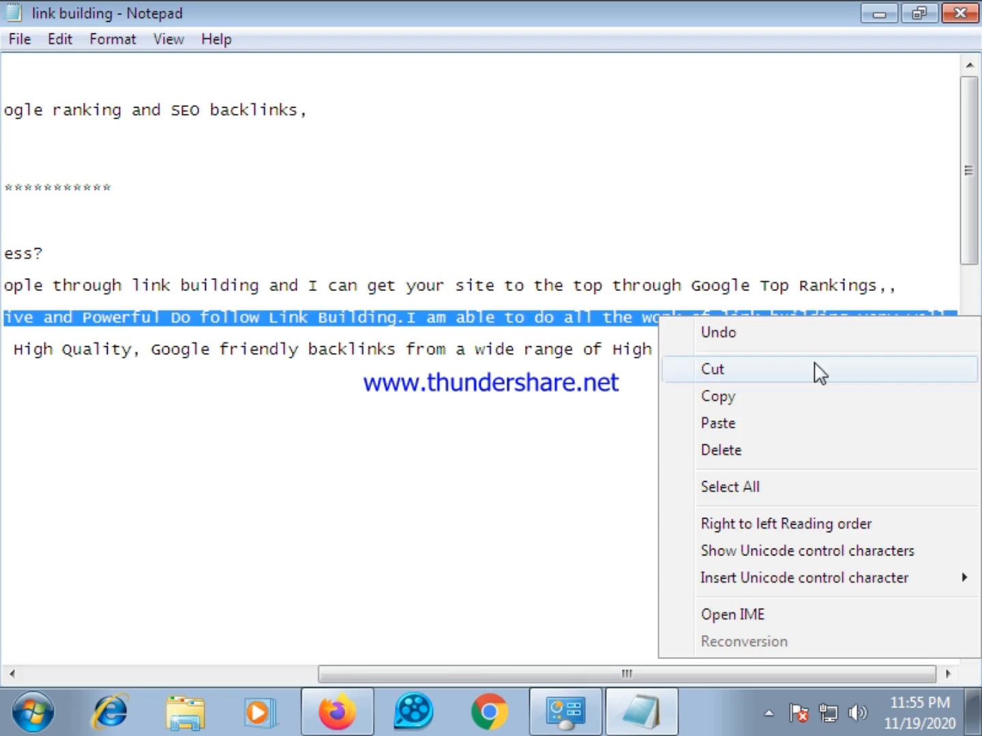
left_click(738, 395)
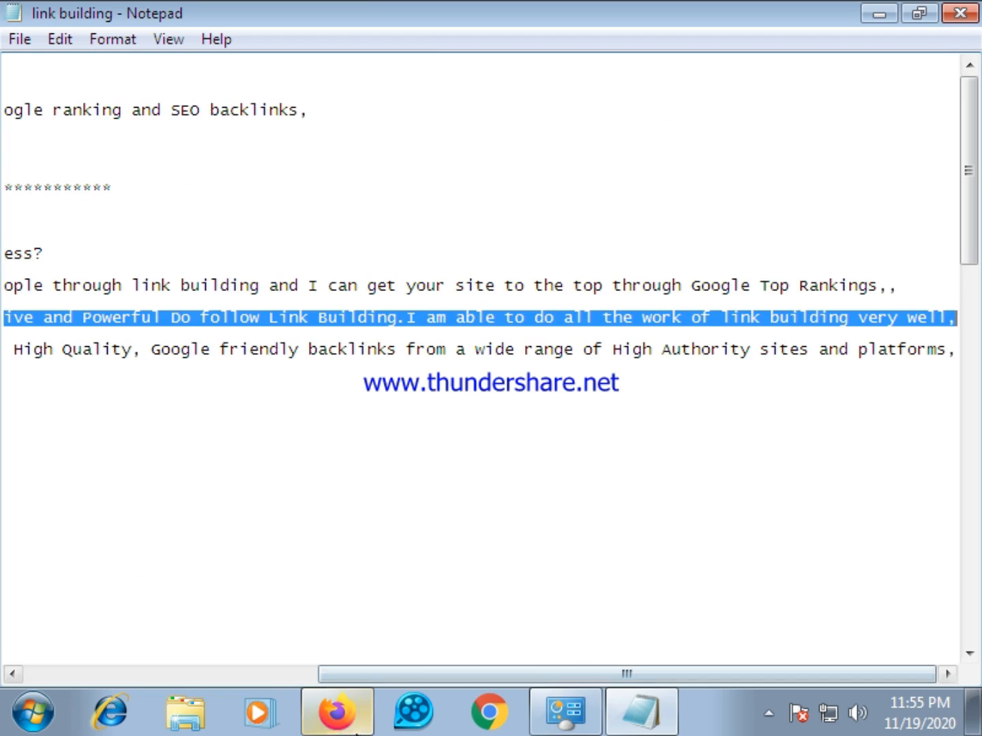
left_click(917, 15)
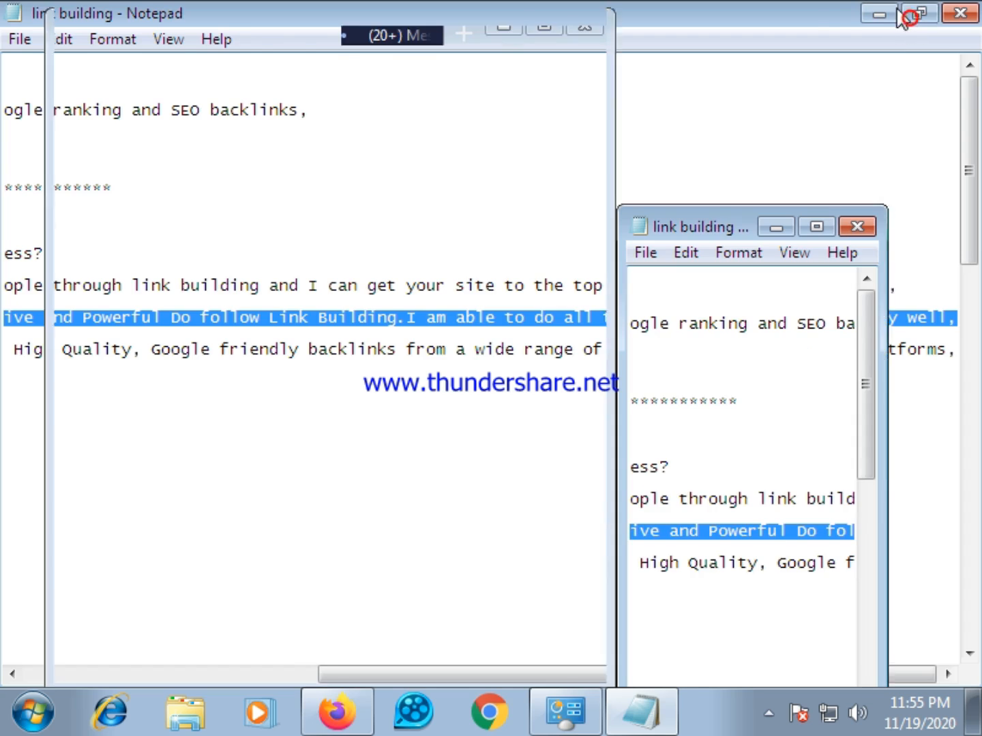
Step: Paste the copied expertise line into the Fiverr gig description, separate it from the Google Top Rankings paragraph, and add a blank line below
left_click(543, 26)
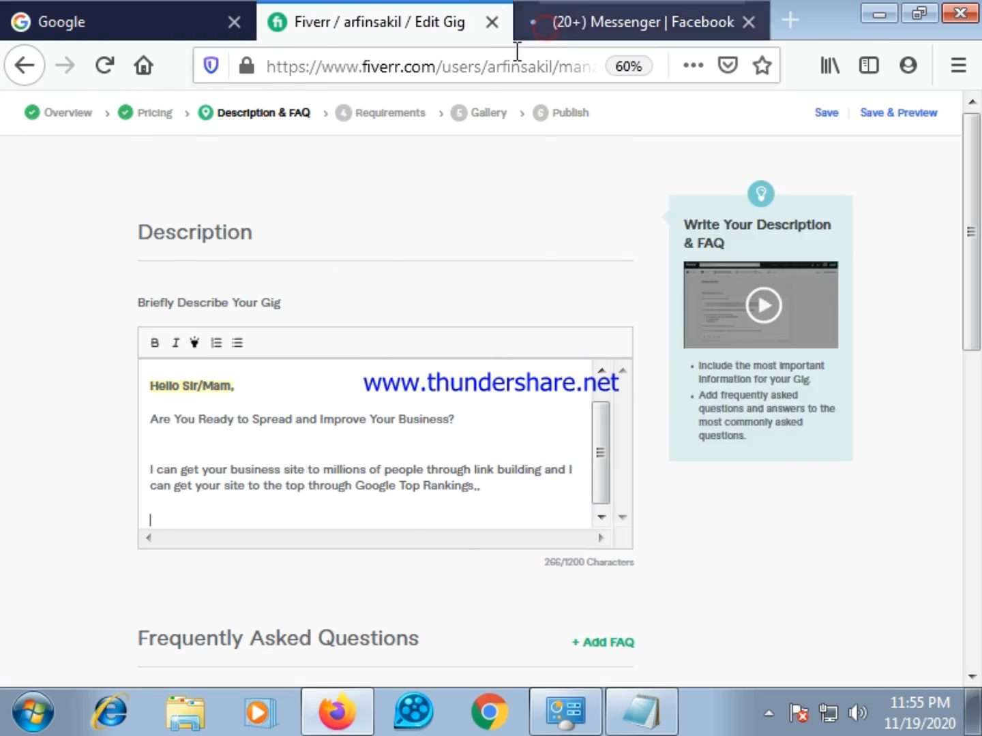
right_click(240, 508)
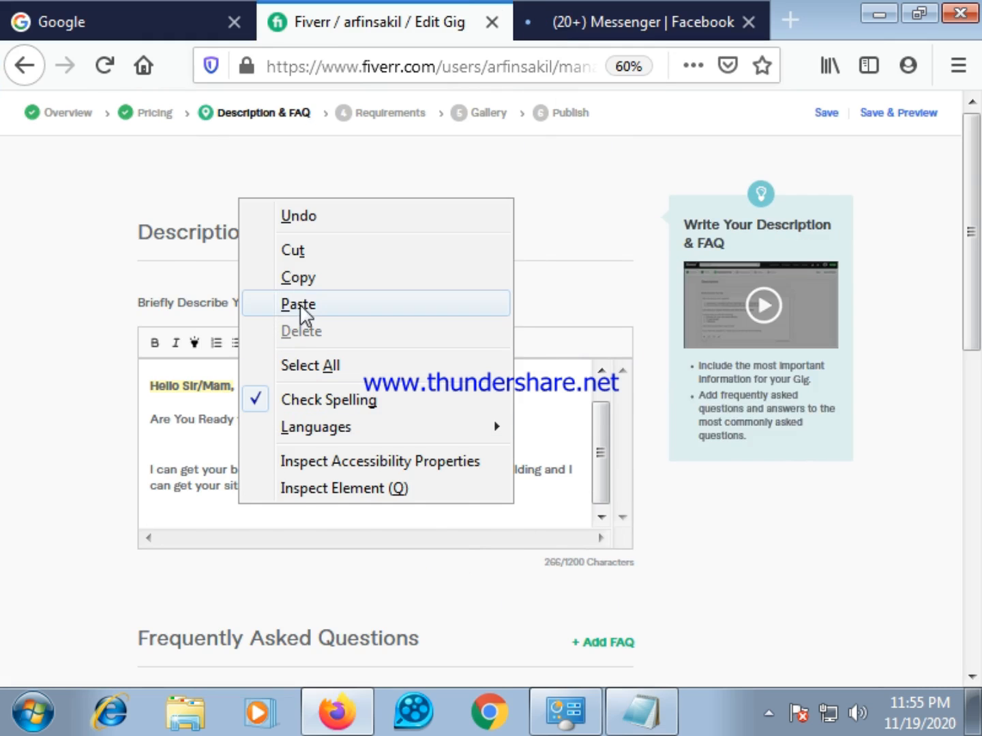
left_click(300, 307)
left_click(481, 488)
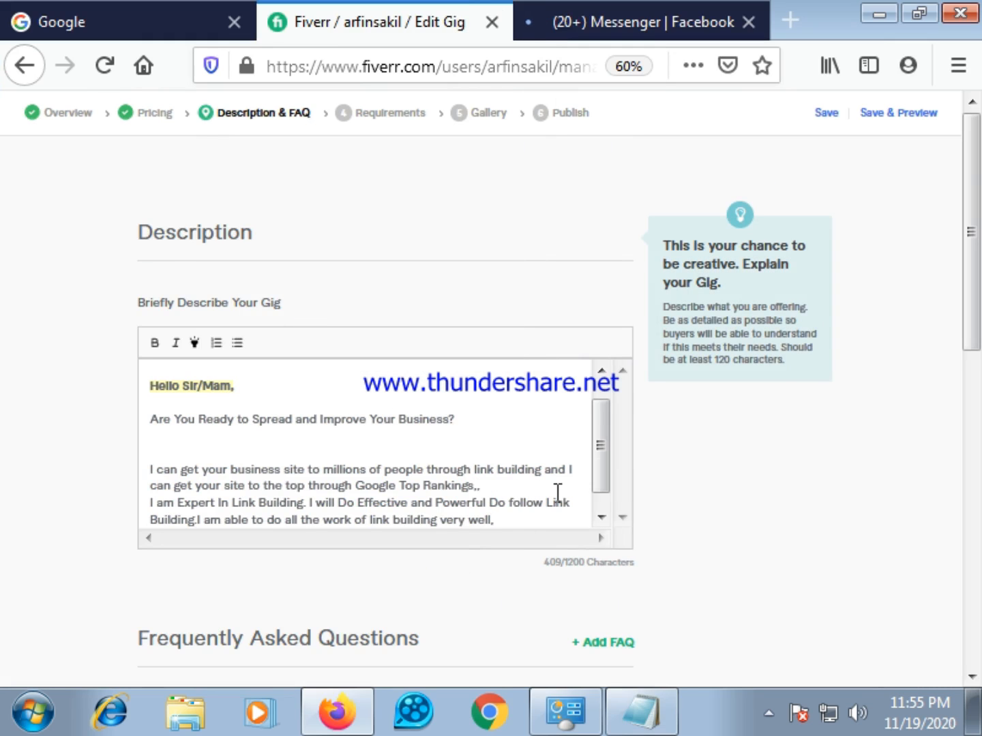
key("Return")
left_click_drag(600, 470, 603, 493)
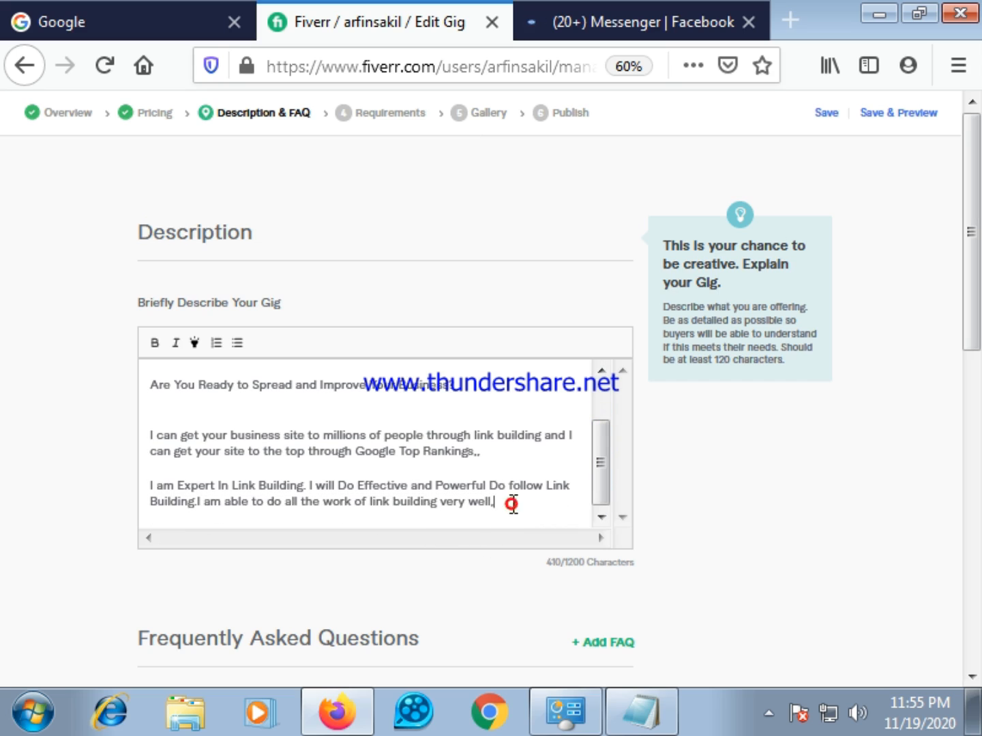
key("Return")
key("Return")
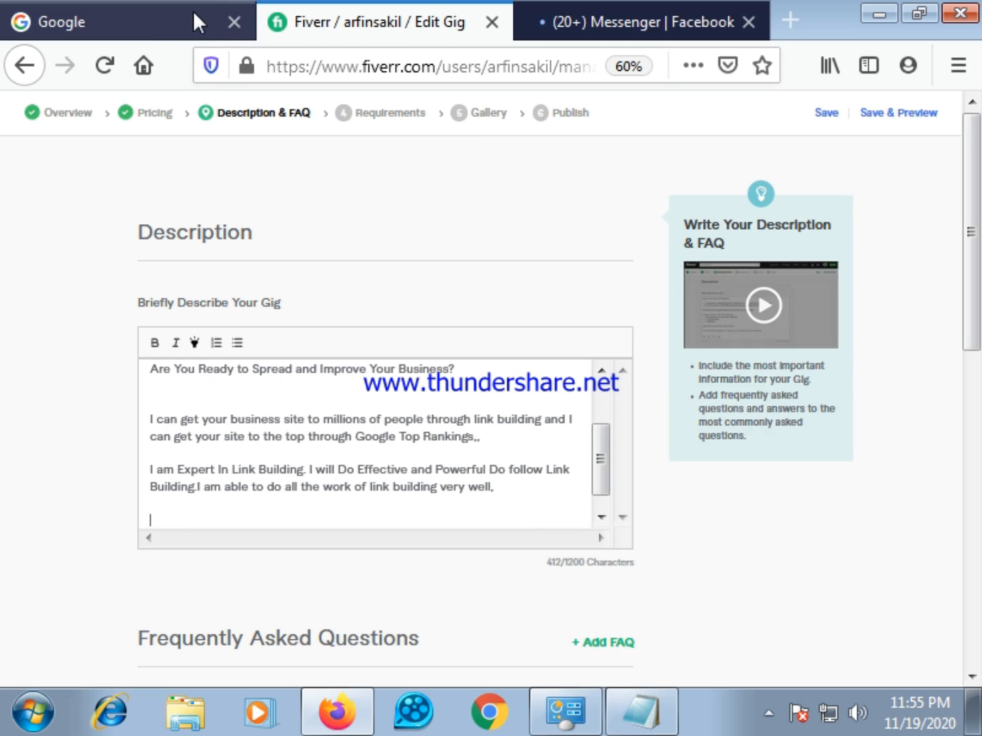
Step: Copy the full line starting "Our link building campaign templates guarantee High Quality" from the link building Notepad file
left_click(918, 12)
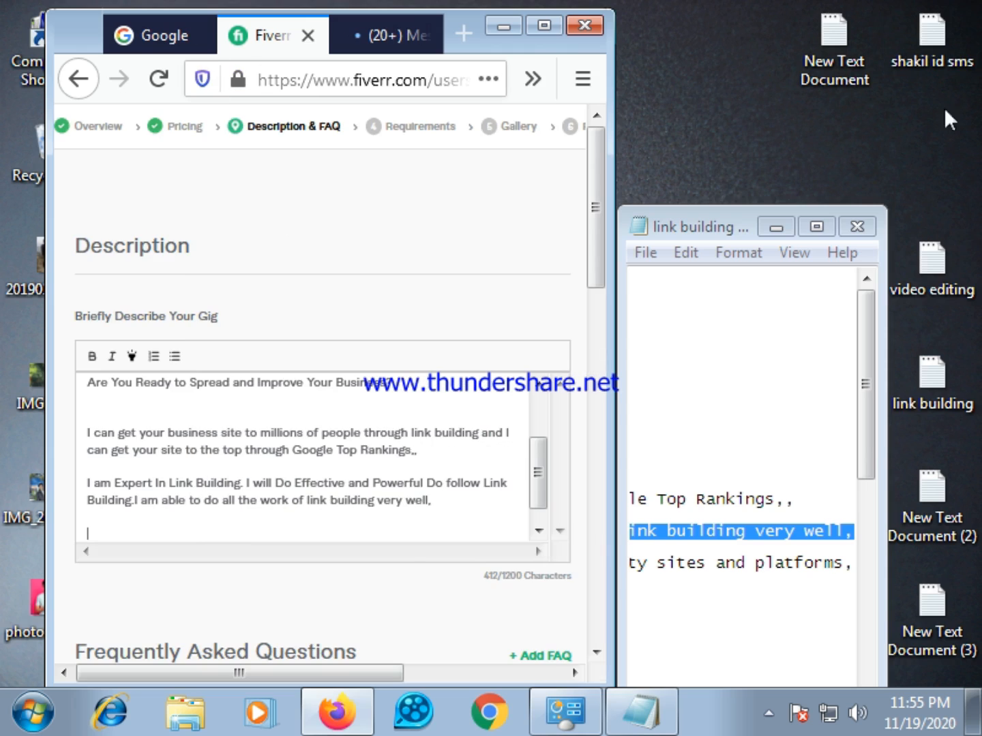
left_click(817, 226)
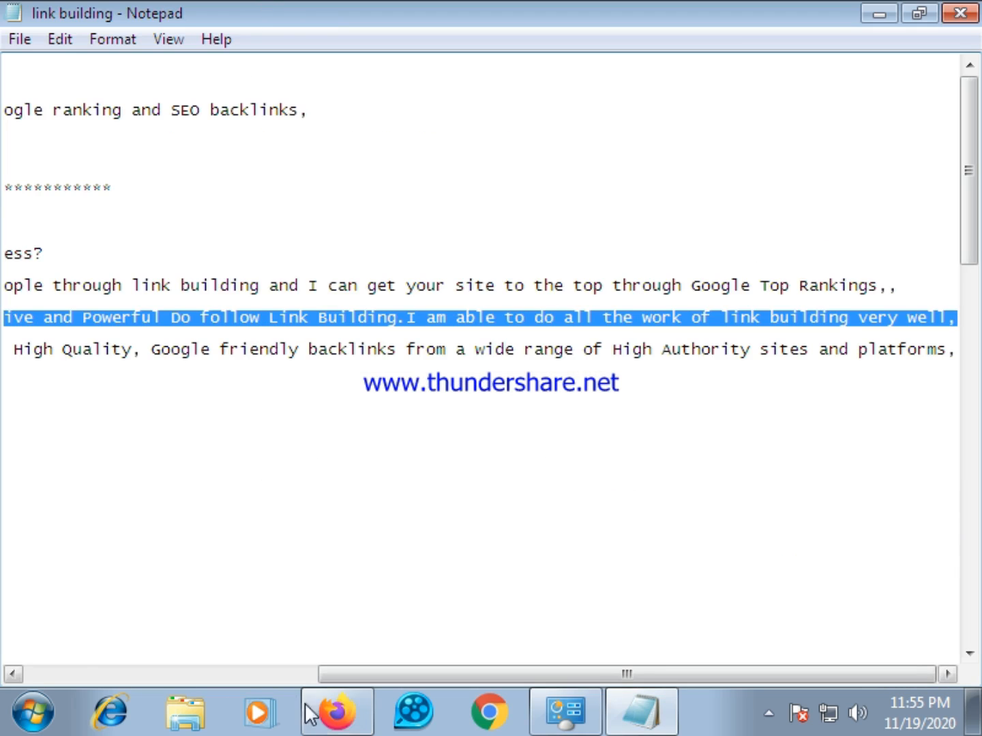
left_click_drag(350, 675, 40, 670)
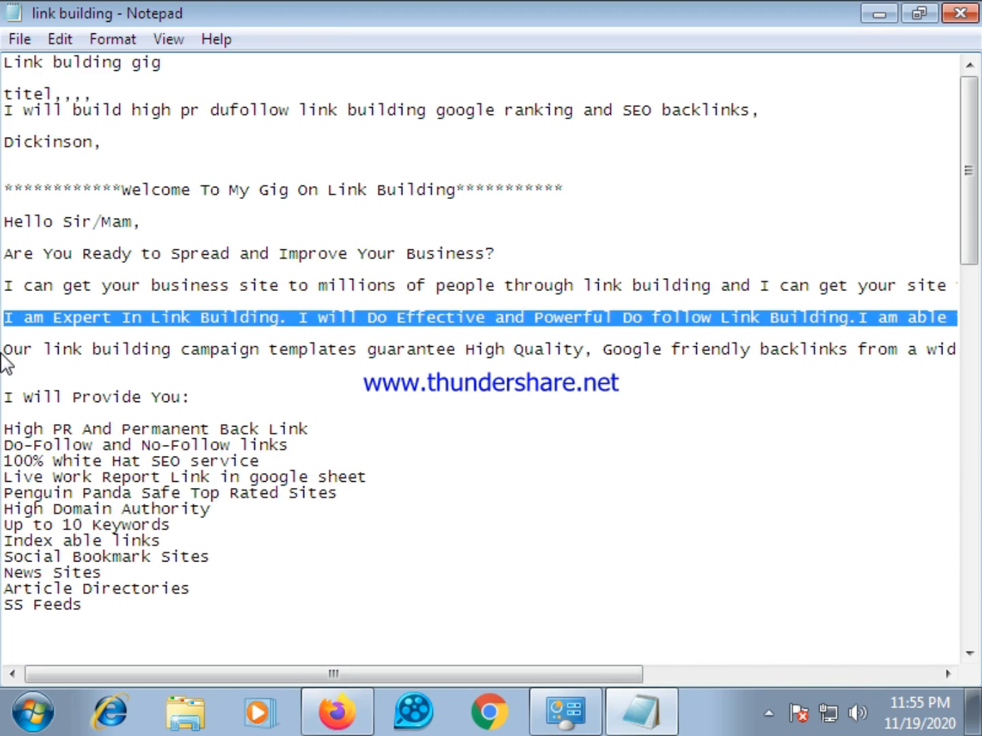
left_click_drag(3, 349, 375, 366)
left_click_drag(917, 365, 979, 359)
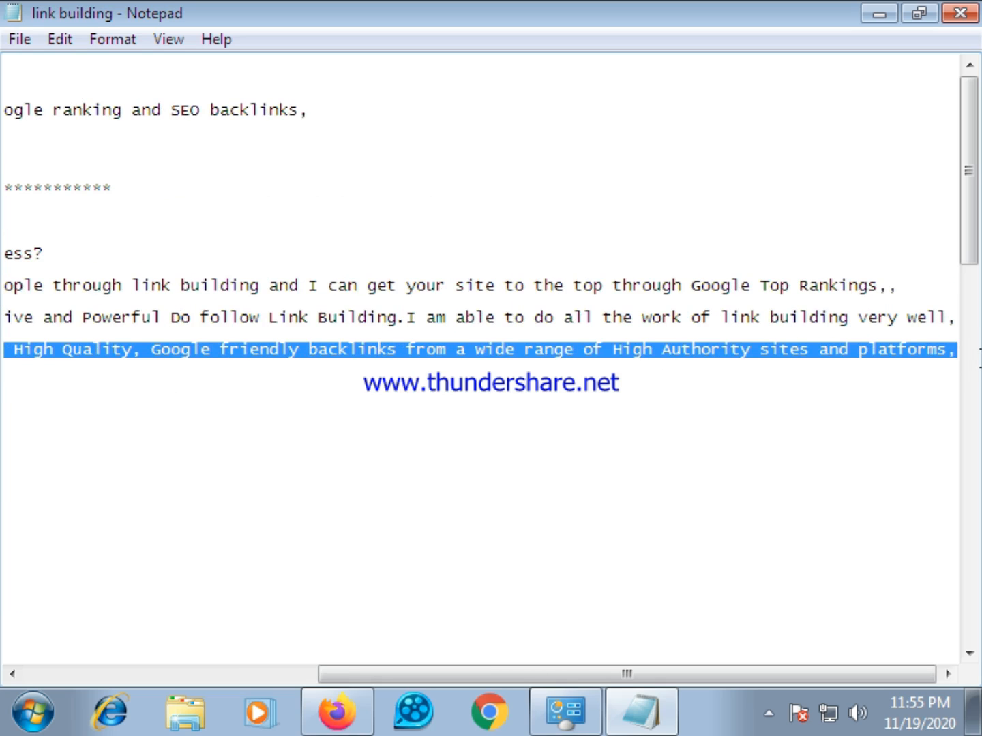
right_click(922, 347)
left_click(752, 90)
left_click(919, 14)
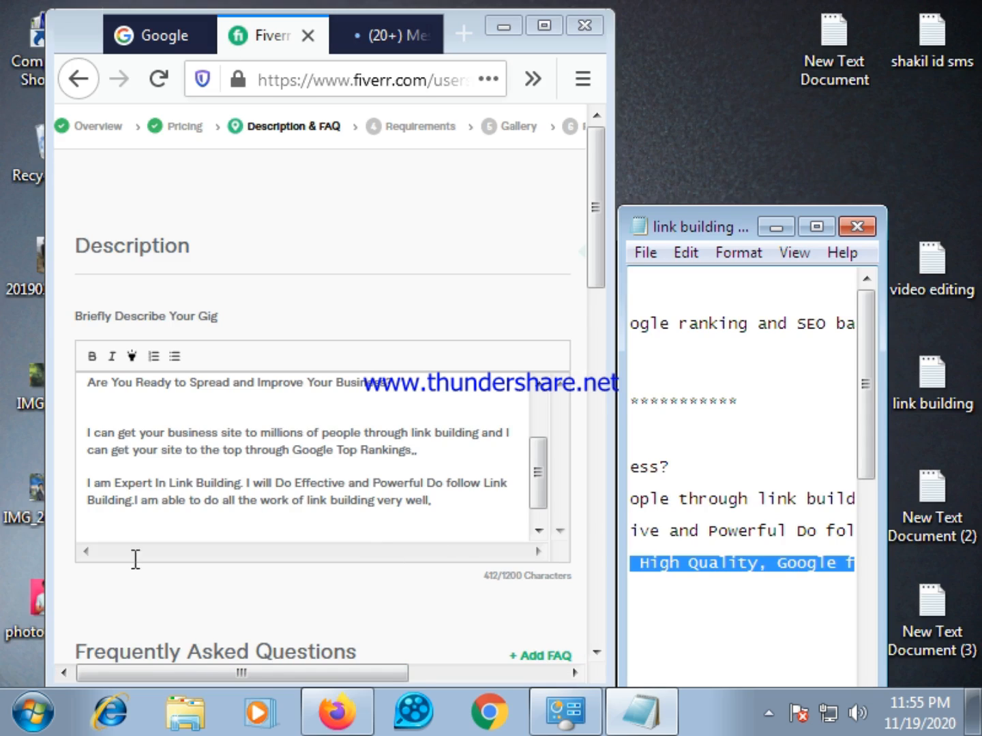
Step: Paste the copied campaign templates line at the end of the Fiverr gig description and add a blank line below it
left_click(125, 530)
right_click(126, 530)
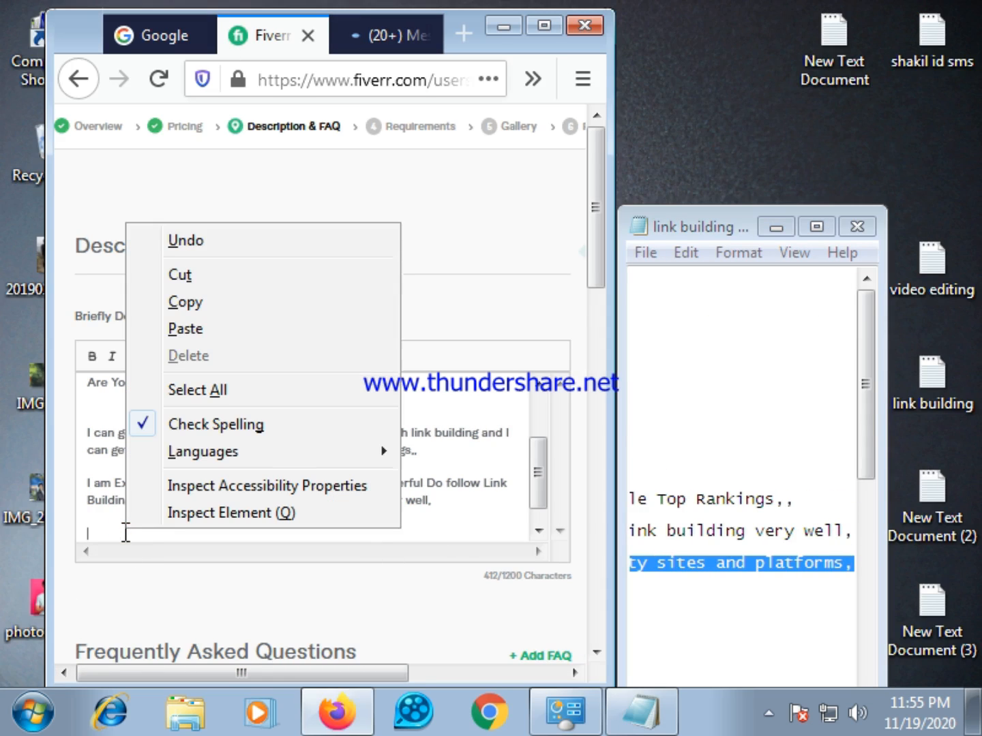
left_click(198, 331)
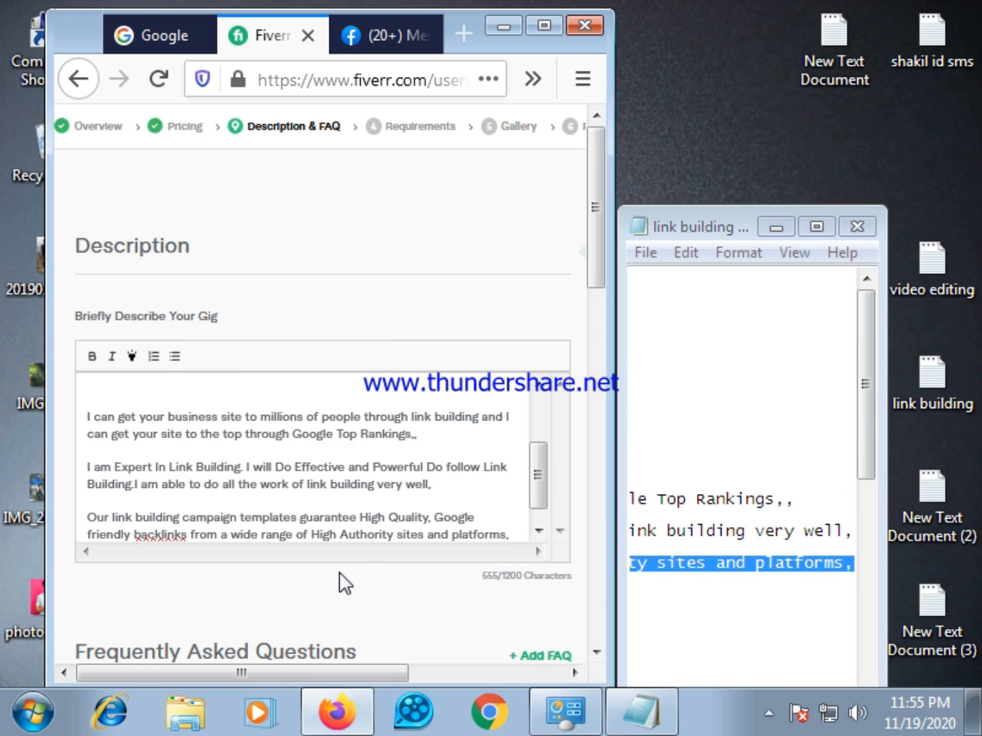
left_click_drag(538, 490, 539, 529)
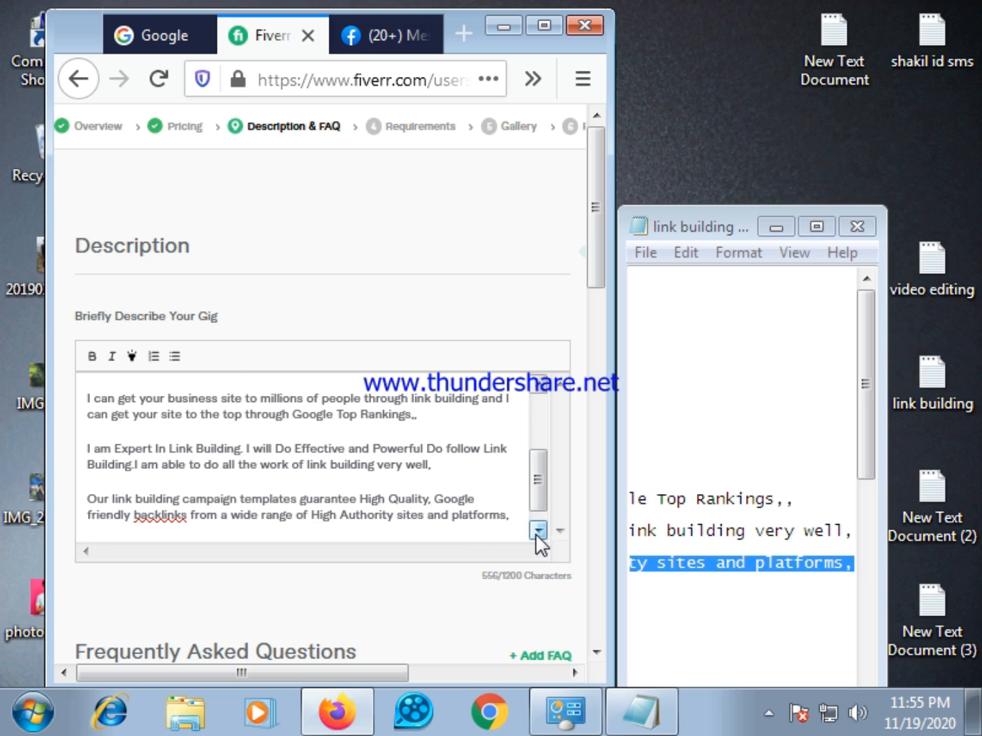
key("Return")
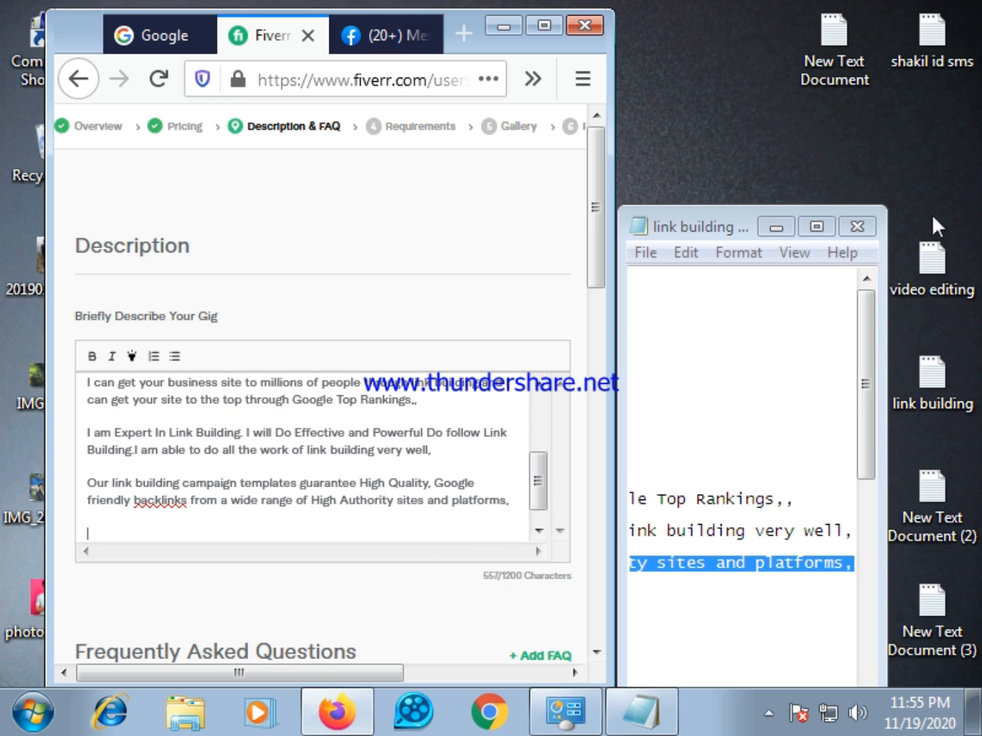
Step: Copy the heading "I Will Provide You:" from the link building Notepad file
left_click(829, 224)
scroll(3, 346, "down", 3)
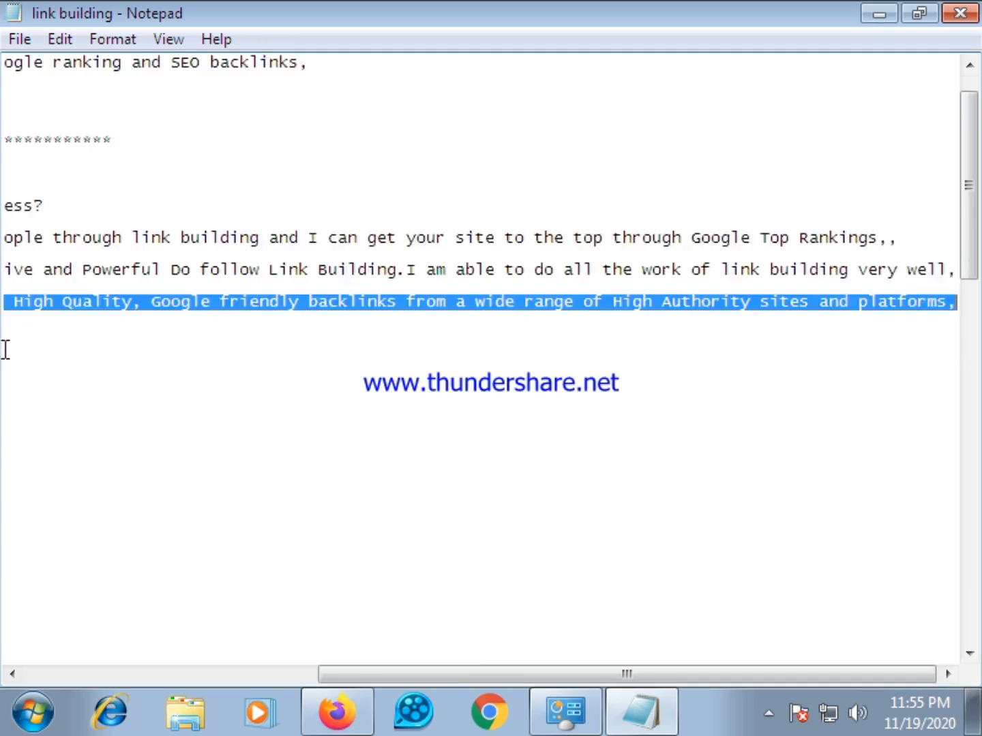
left_click_drag(517, 681, 218, 712)
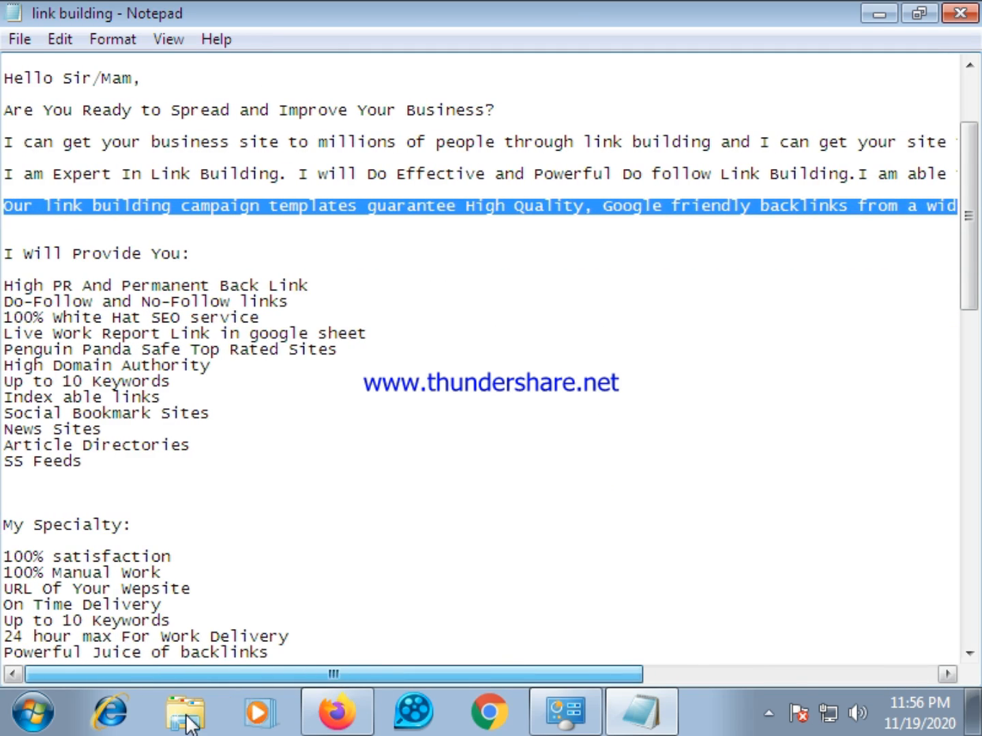
left_click_drag(5, 252, 193, 253)
right_click(157, 259)
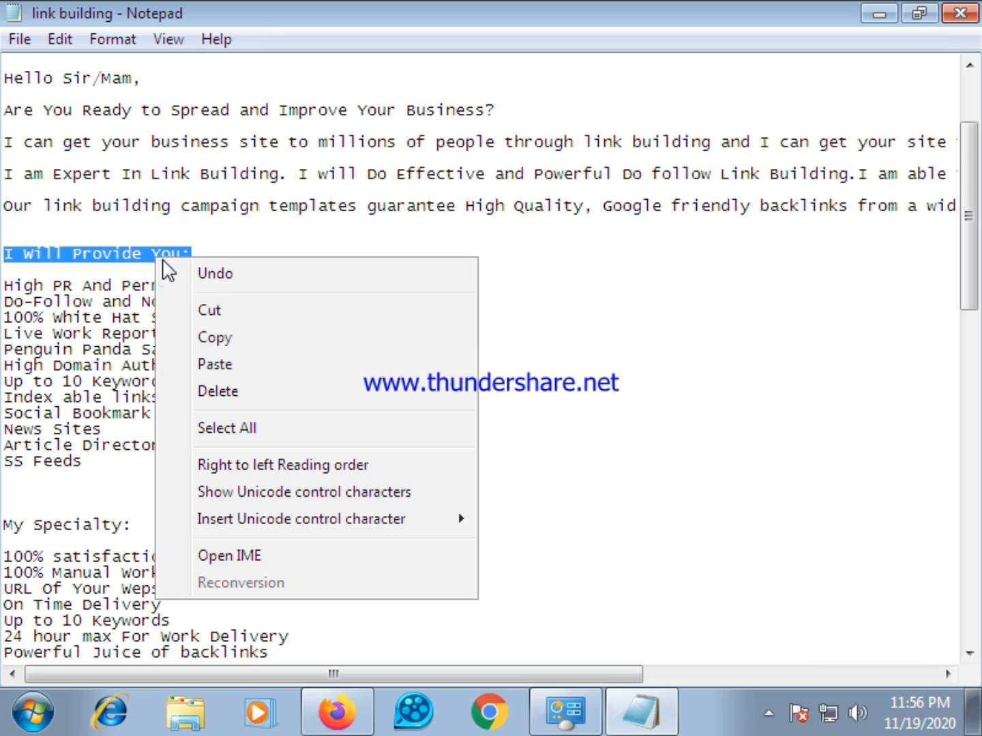
left_click(228, 341)
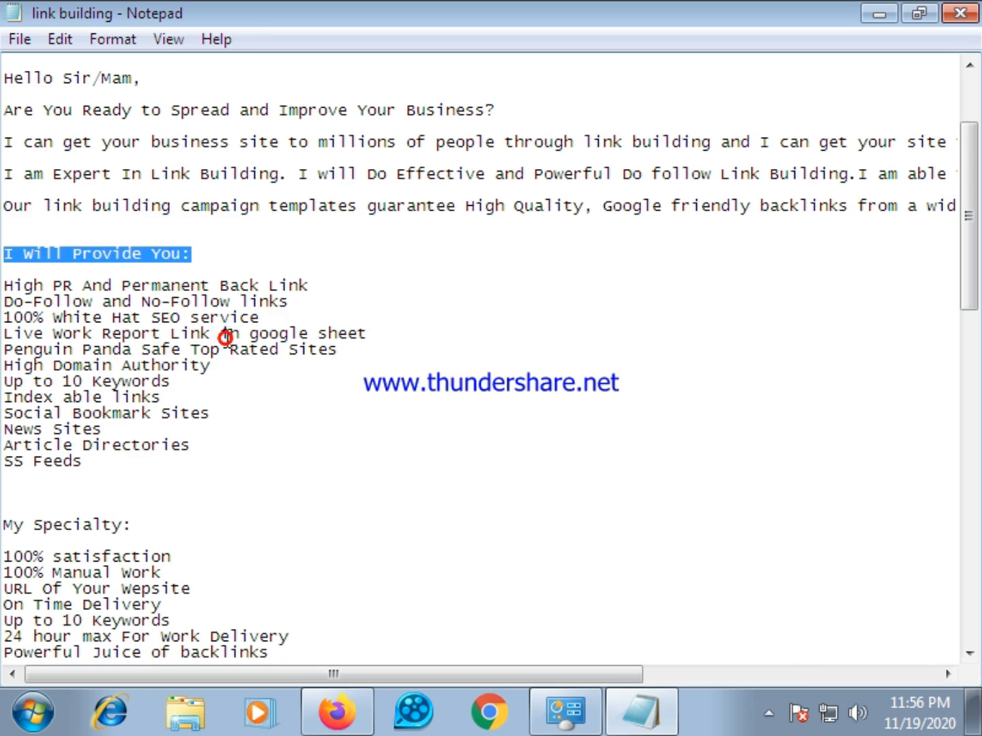
left_click(918, 13)
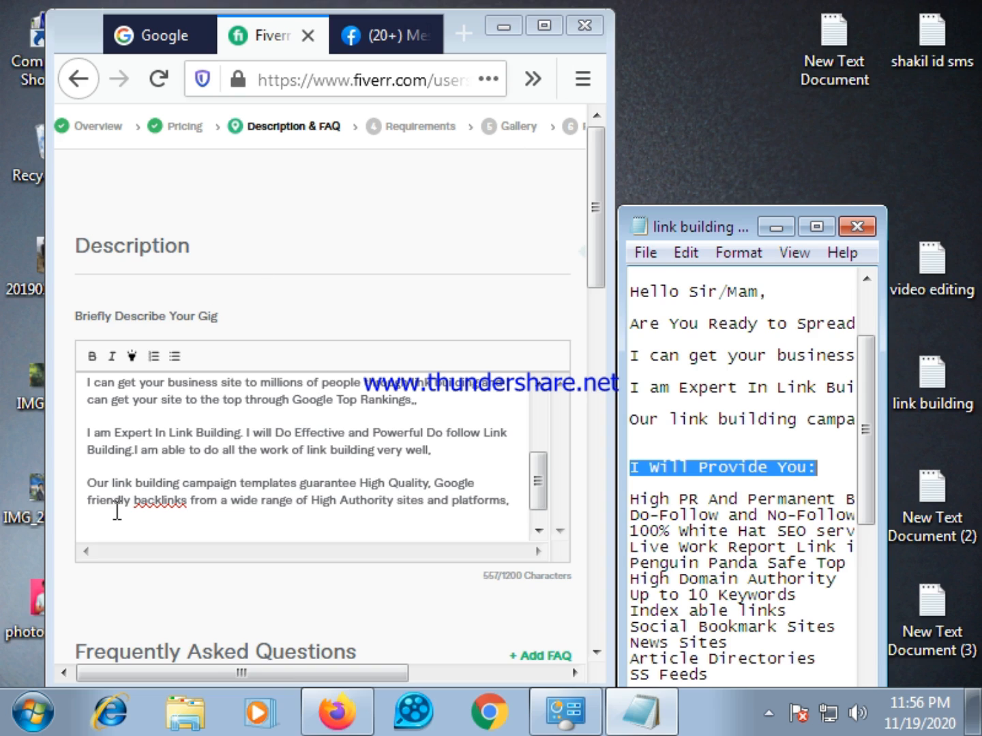
Step: Paste the copied "I Will Provide You:" heading below the campaign templates paragraph in the Fiverr gig description, separated by blank space
left_click(118, 514)
key("Return")
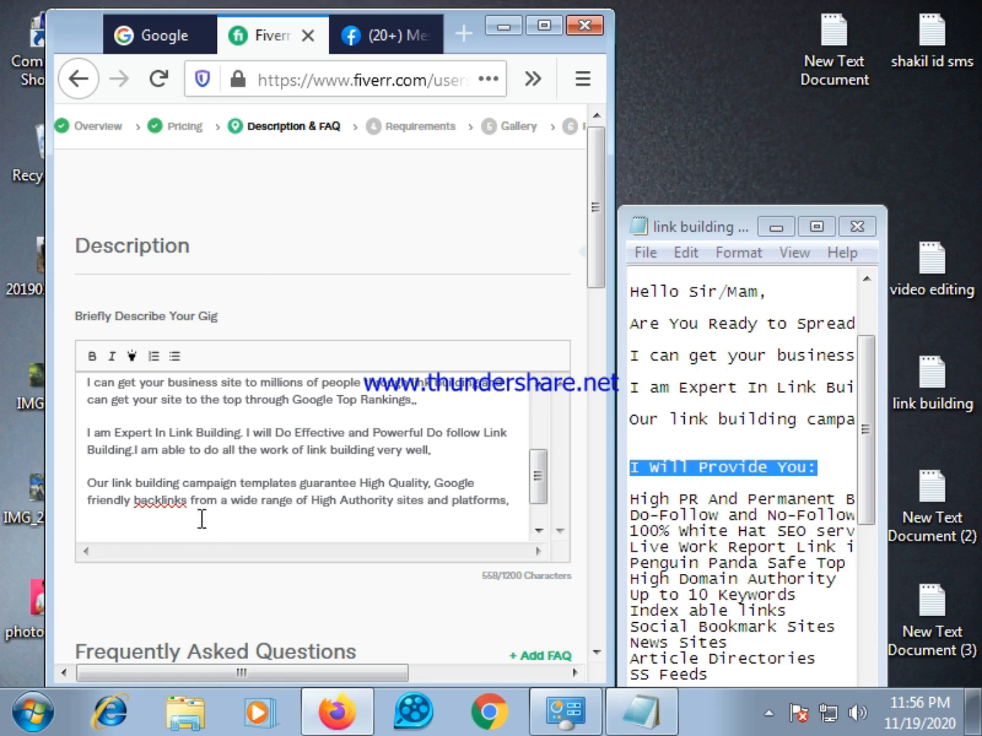
right_click(137, 526)
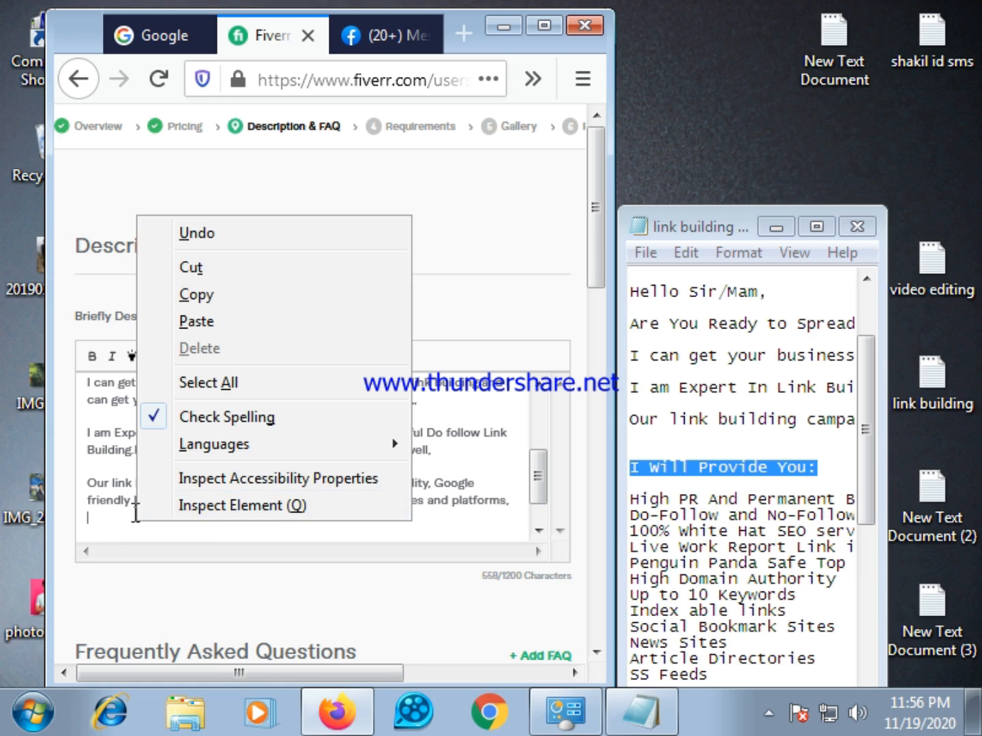
left_click(118, 518)
key("Return")
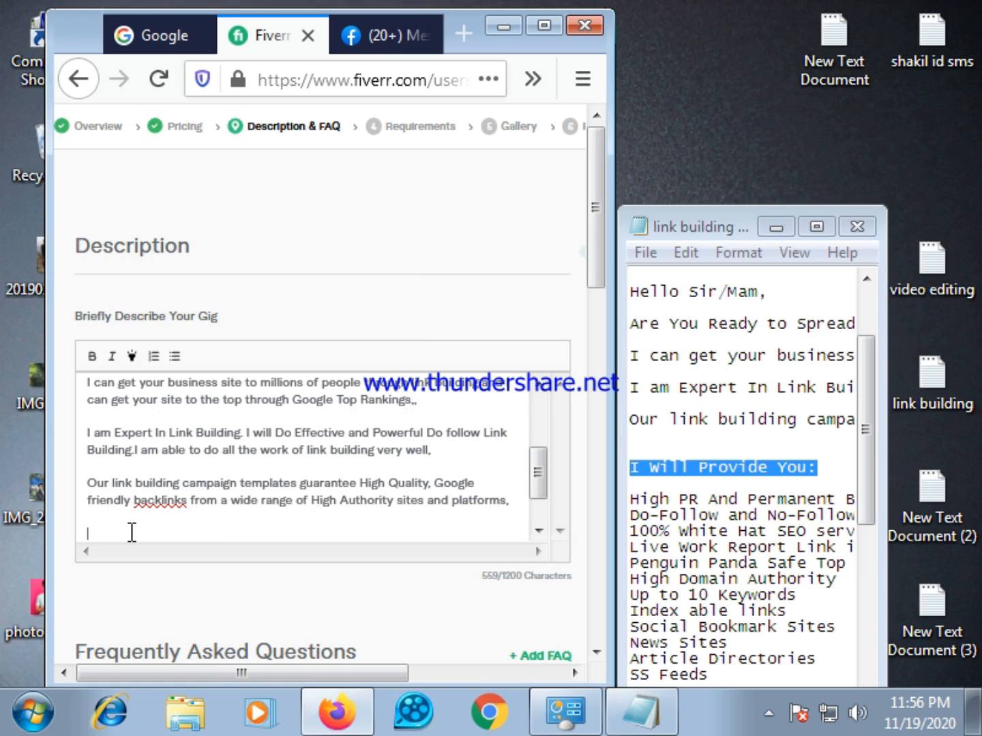
right_click(132, 532)
left_click(196, 329)
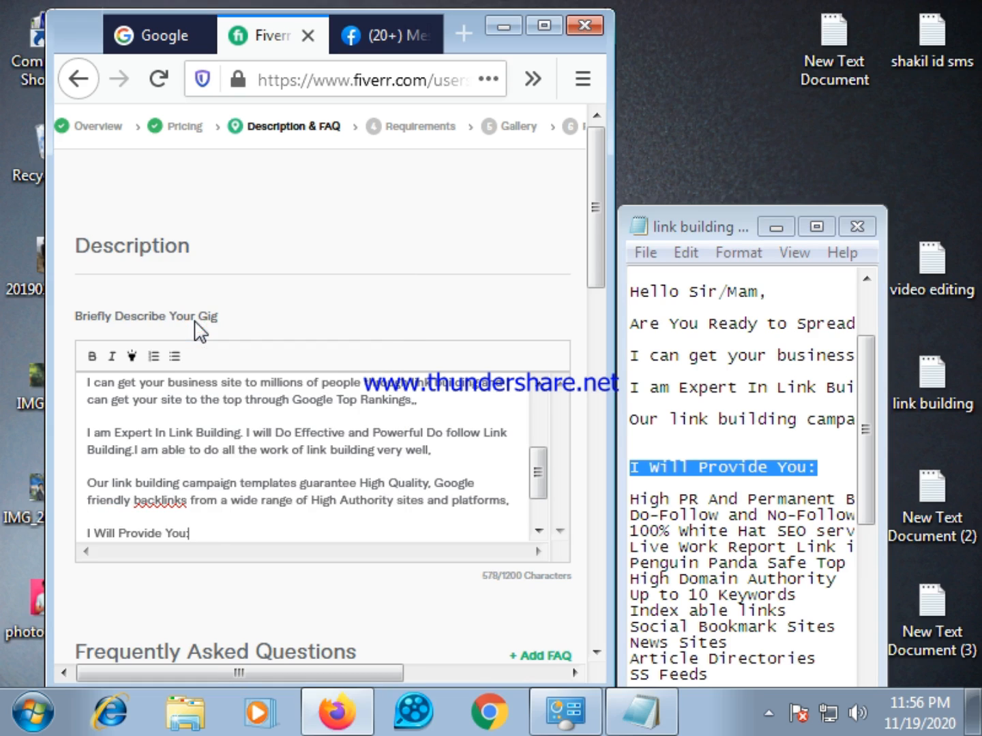
Step: Make the "I Will Provide You:" heading bold and highlighted, and start a new line below it
left_click_drag(87, 532, 196, 537)
left_click(92, 356)
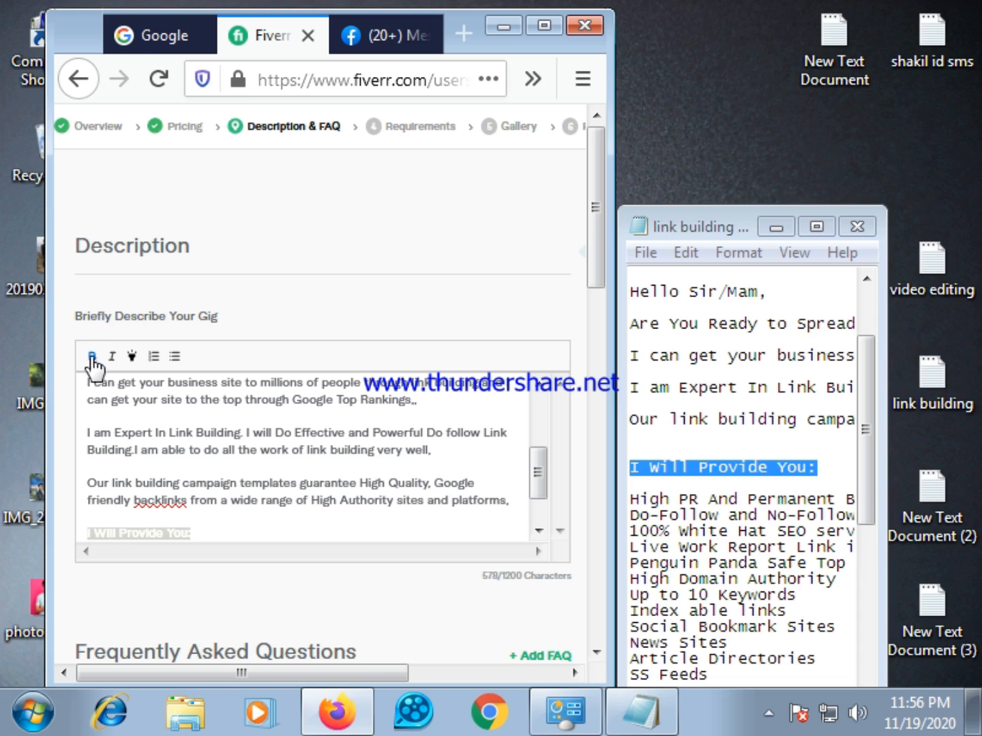
left_click(219, 537)
left_click_drag(536, 474, 539, 524)
key("Return")
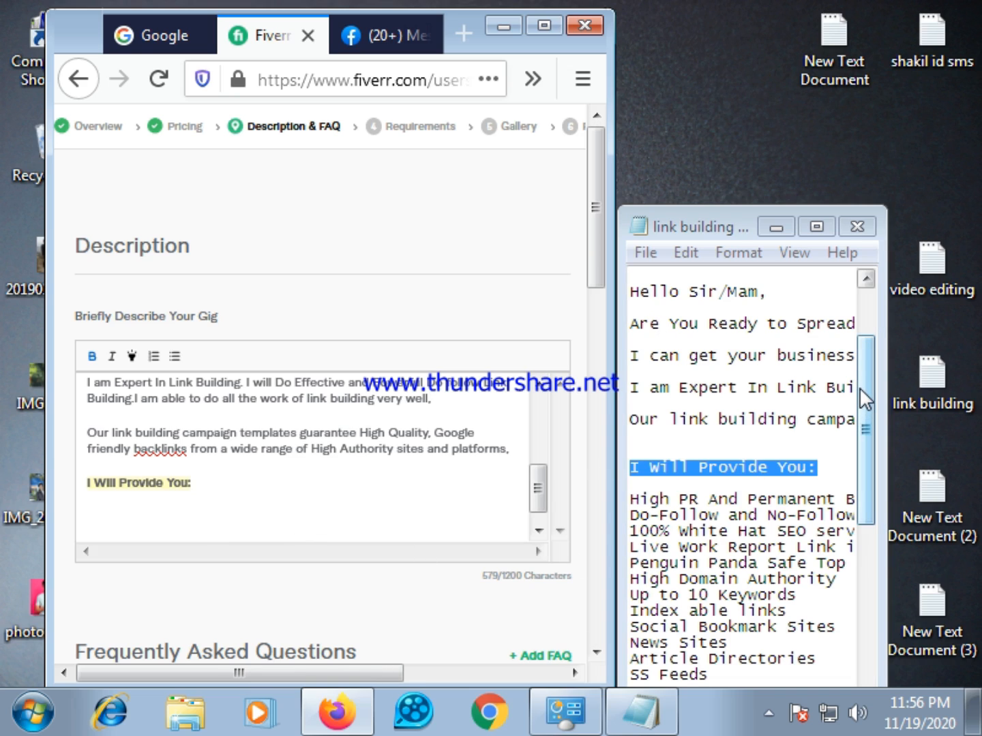
Step: Copy the service list from "High PR And Permanent Back Link" through "SS Feed" in the link building Notepad file
left_click(817, 227)
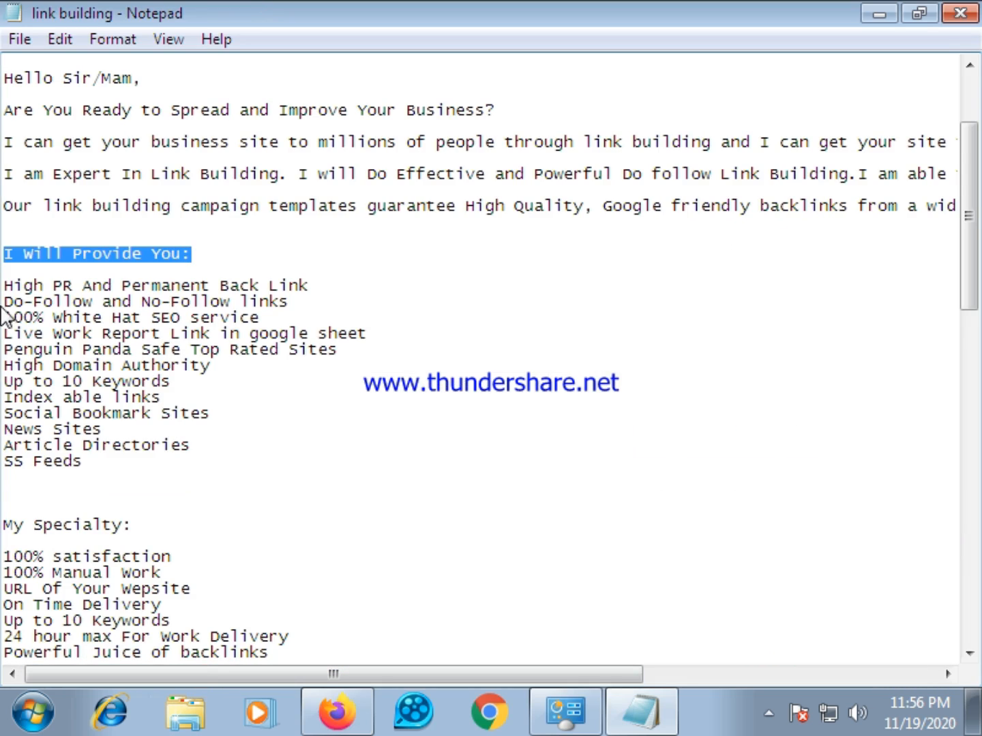
left_click_drag(3, 289, 77, 469)
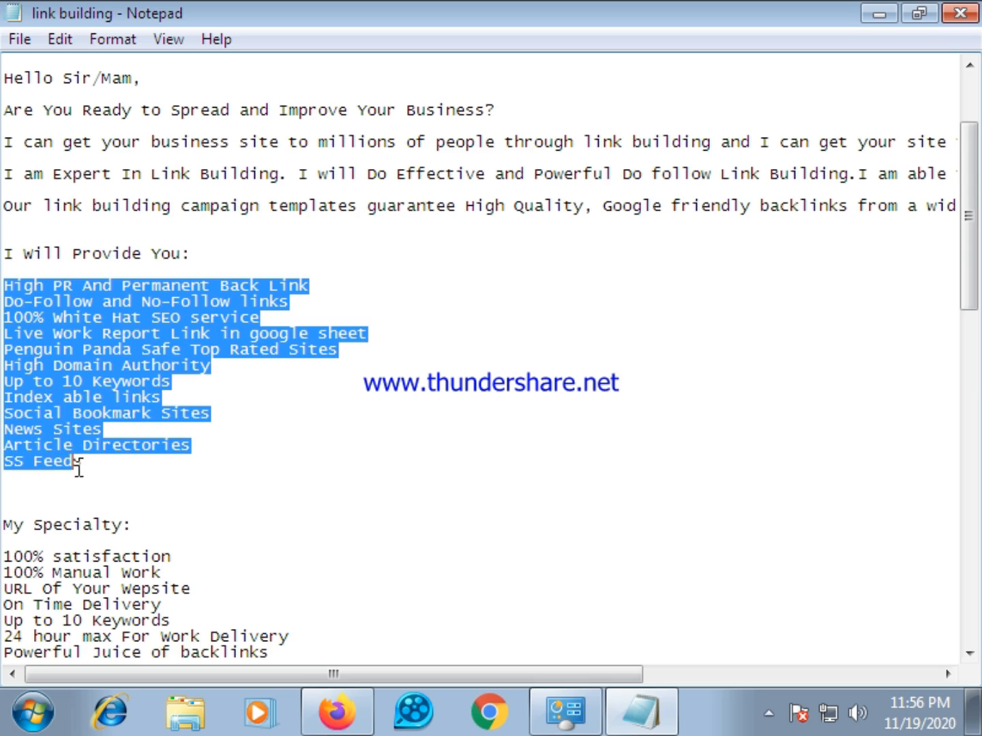
right_click(53, 396)
left_click(131, 135)
left_click(917, 14)
Step: Paste the copied service list into the Fiverr gig description, one blank line below the "I Will Provide You:" heading
left_click(102, 505)
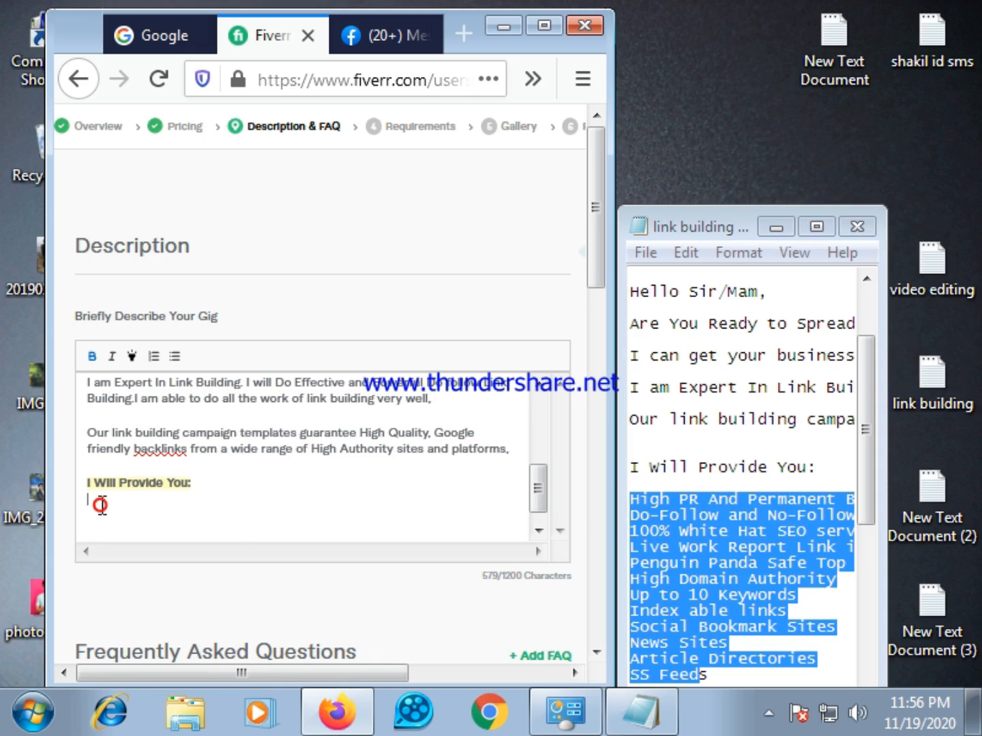
key("Return")
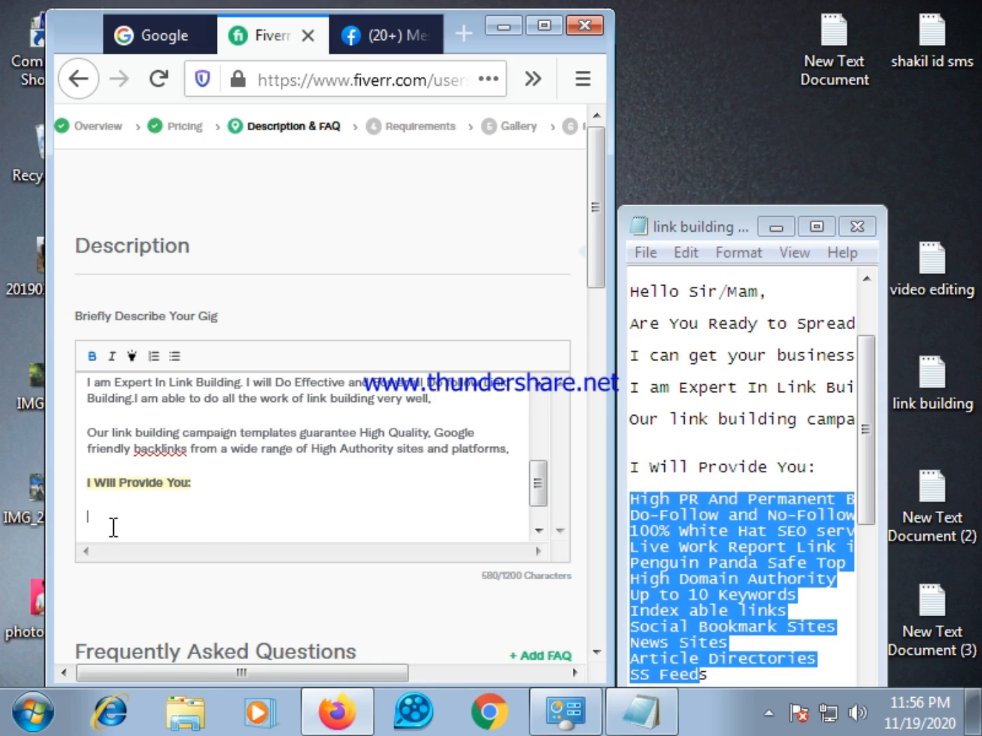
right_click(119, 525)
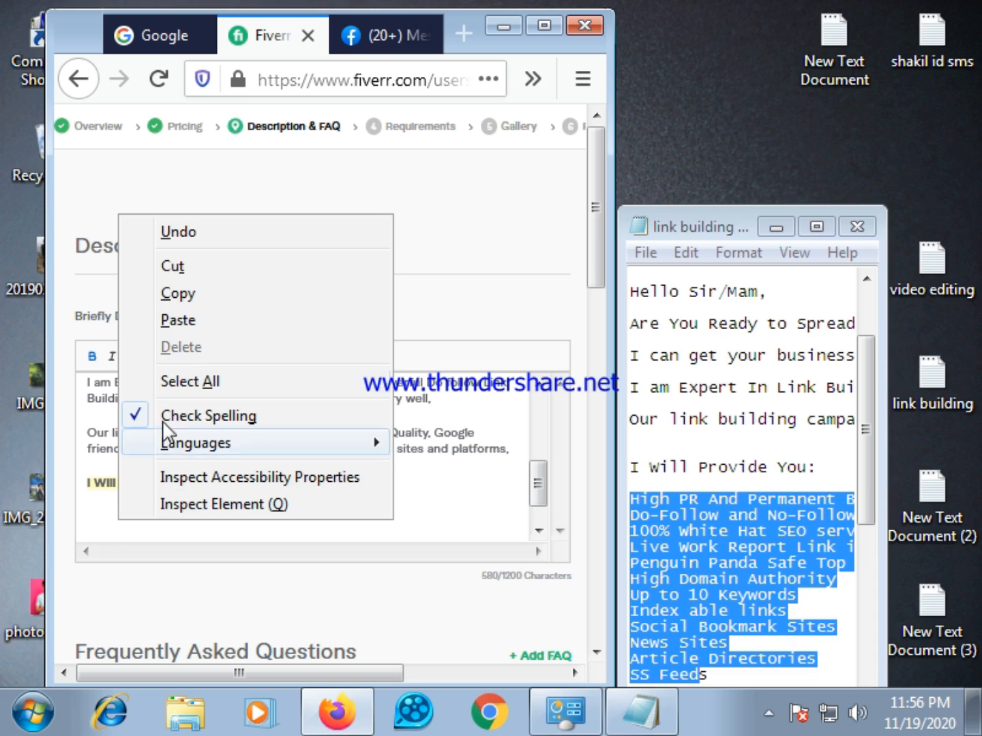
left_click(187, 321)
Step: Format the pasted service list as a bulleted list and start an unbulleted line below the "SS Feed" item
scroll(203, 463, "up", 4)
scroll(201, 466, "down", 4)
scroll(150, 452, "up", 2)
left_click_drag(85, 424, 218, 532)
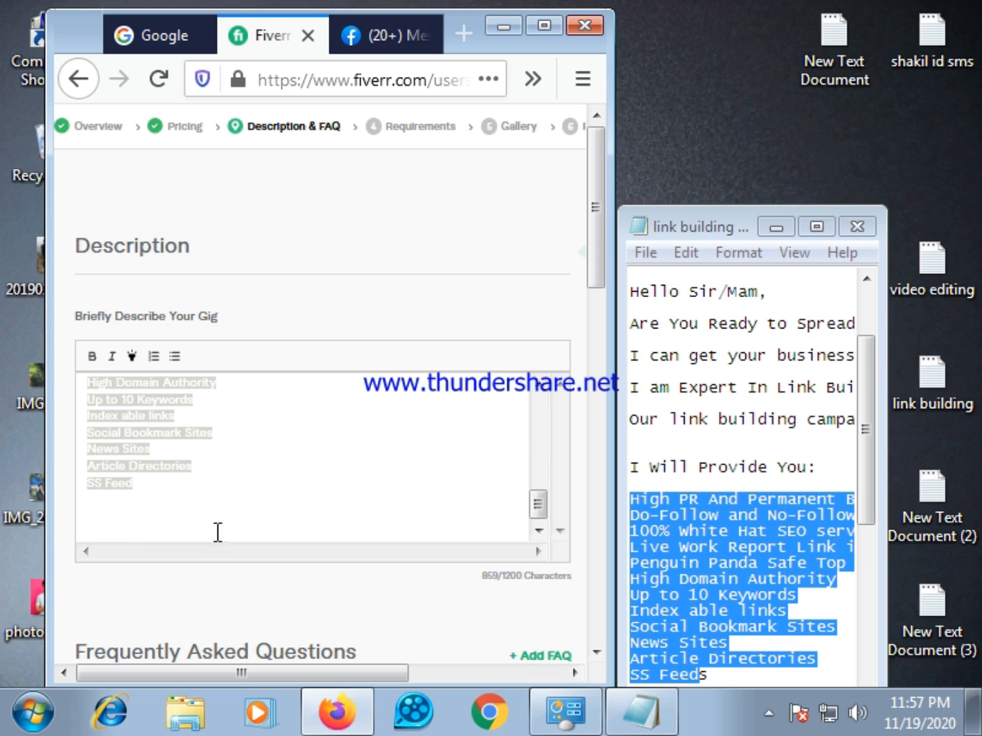
left_click(176, 357)
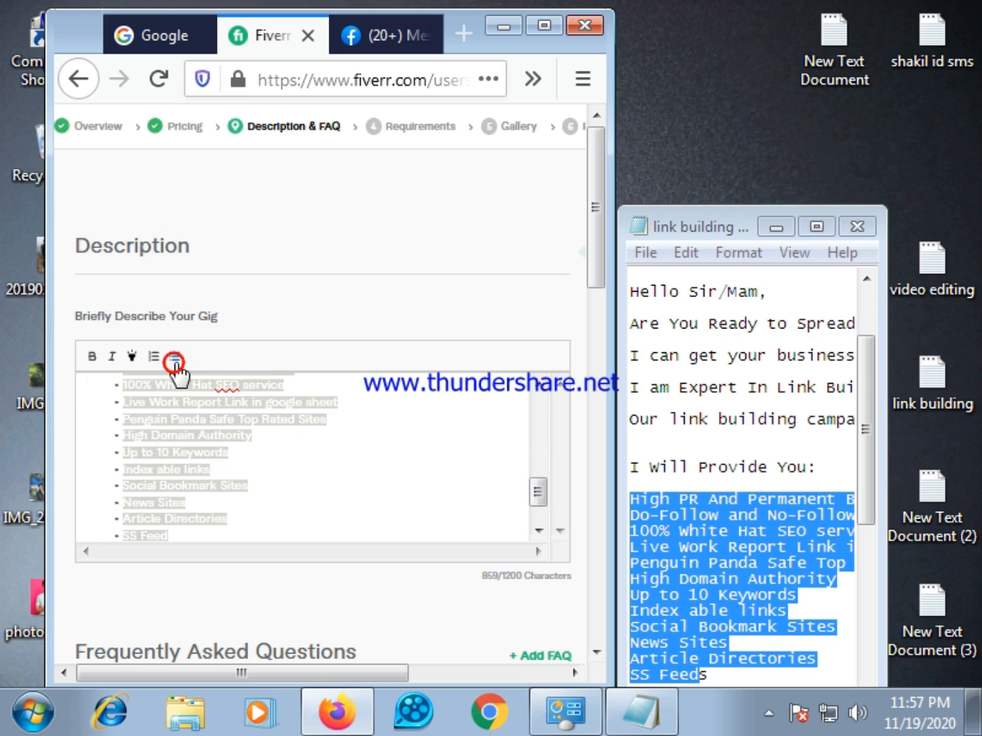
left_click(311, 470)
scroll(279, 487, "up", 3)
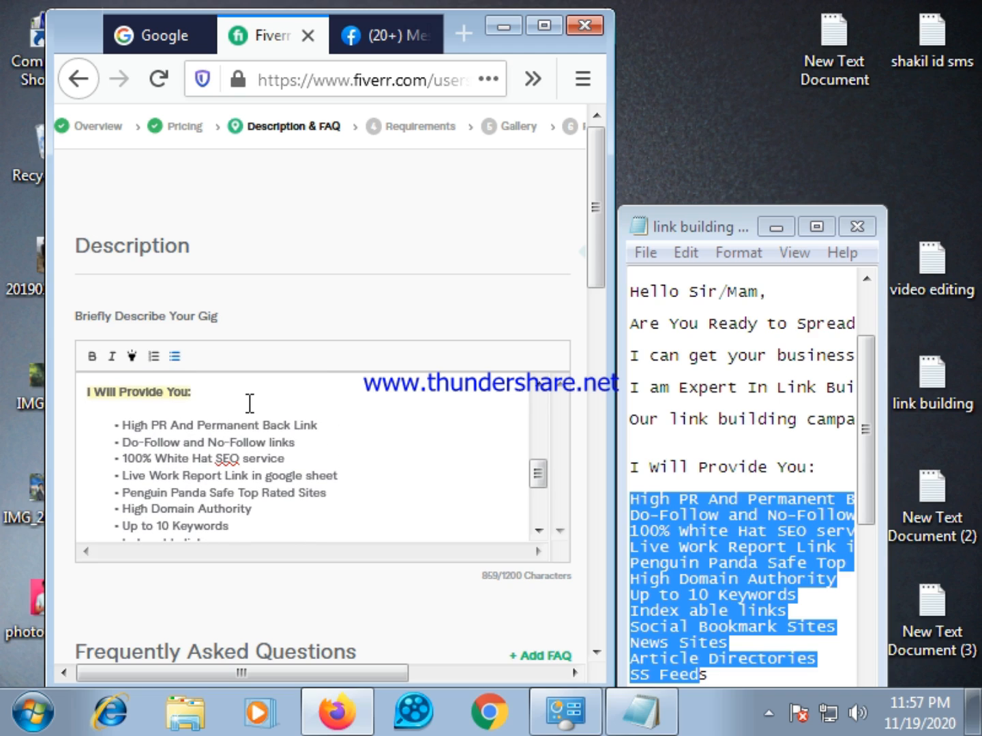
scroll(231, 404, "down", 3)
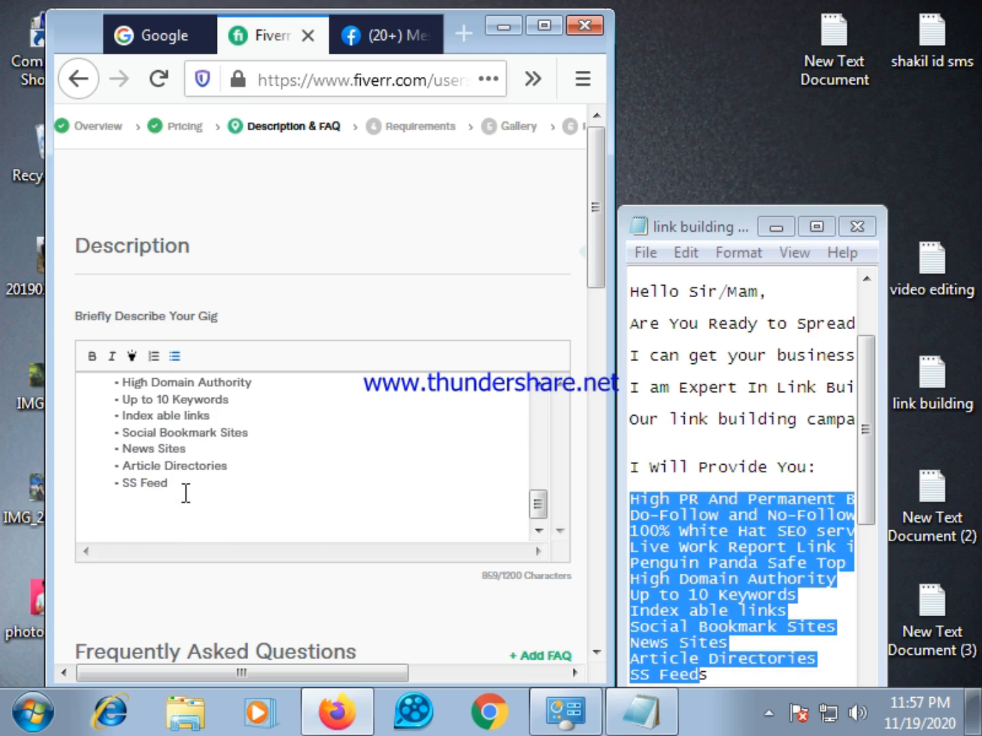
scroll(175, 492, "down", 2)
left_click(185, 409)
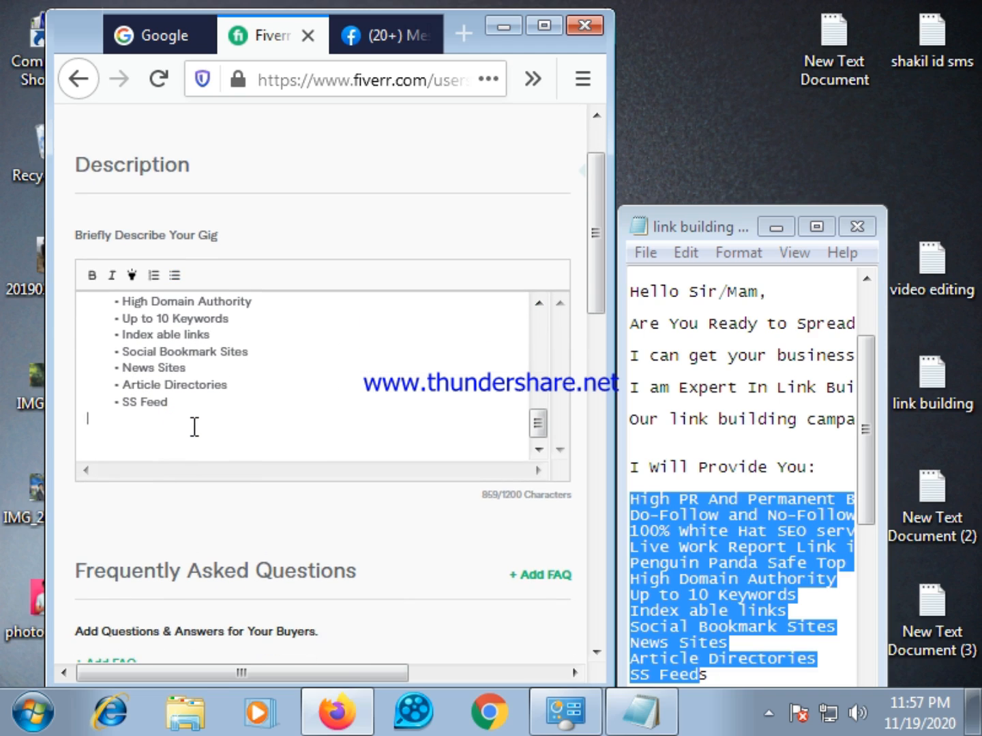
Step: Copy the heading "My Specialty:" from the link building Notepad file
left_click(823, 229)
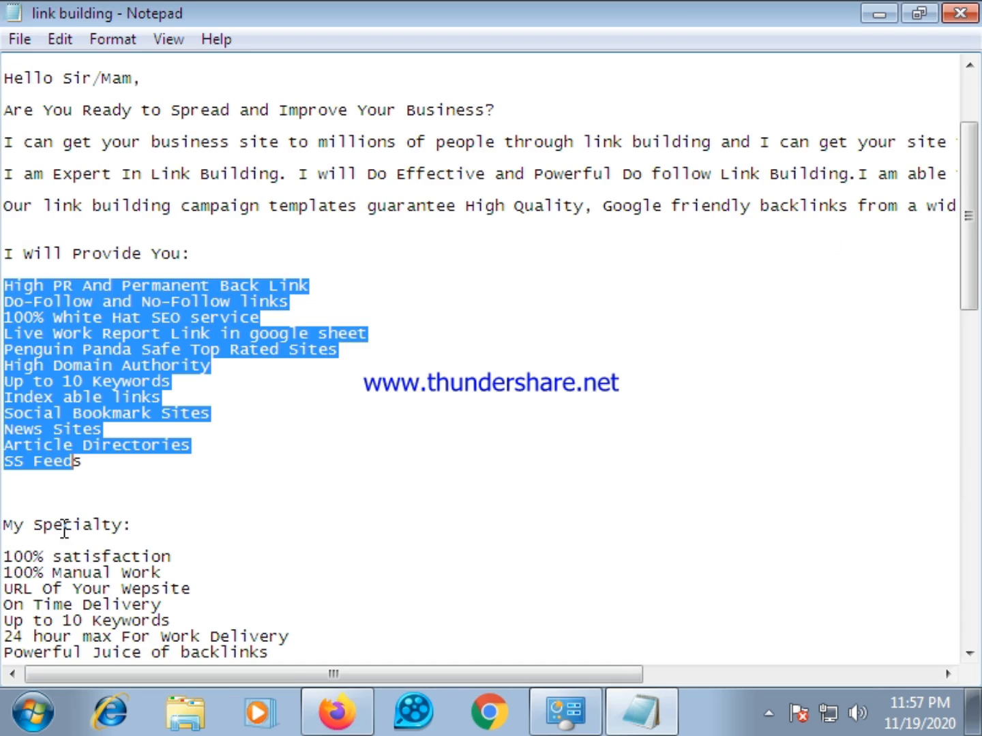
left_click_drag(5, 526, 140, 520)
right_click(104, 523)
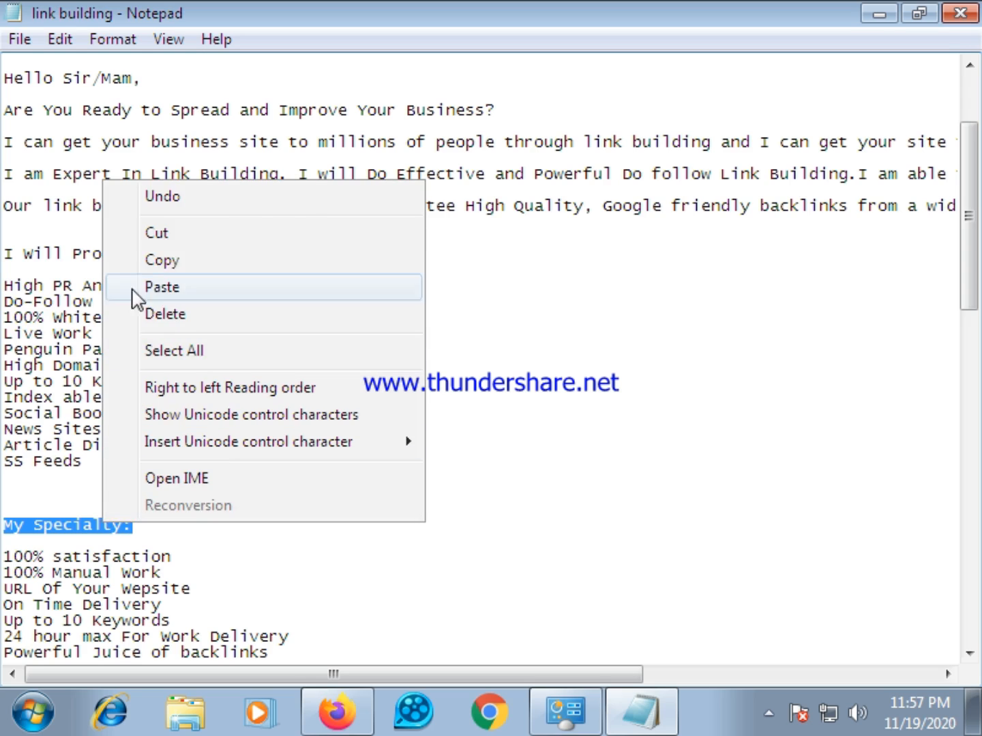
left_click(181, 259)
left_click(915, 12)
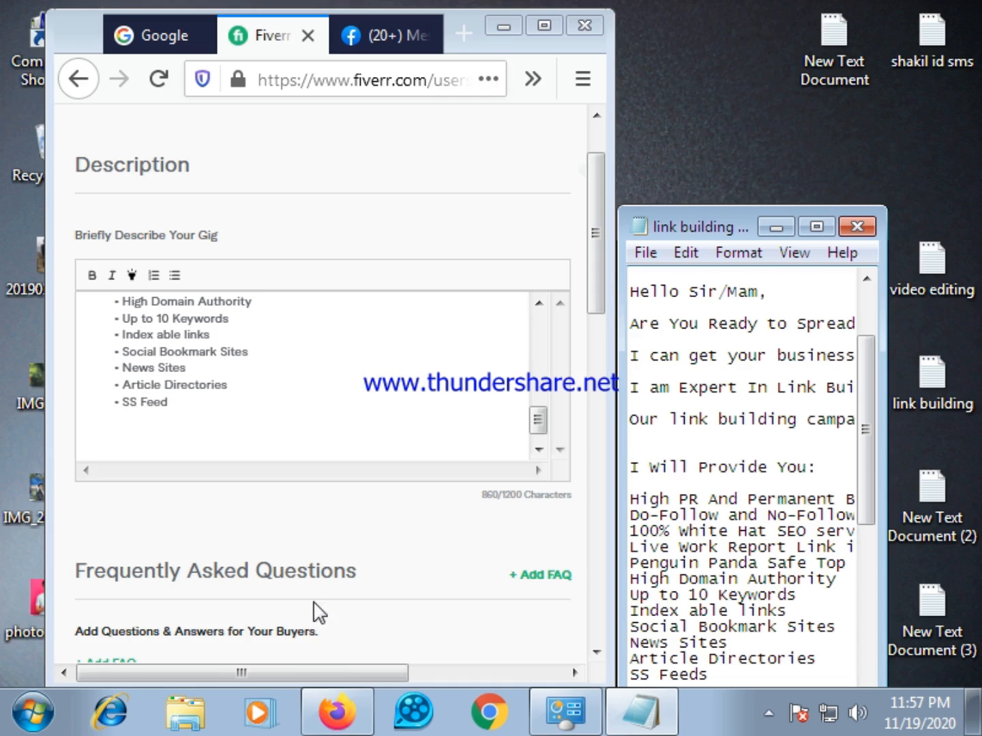
Step: Paste the "My Specialty:" heading below the bulleted list in the gig description and correct the last bullet to "SS Feeds"
left_click(134, 439)
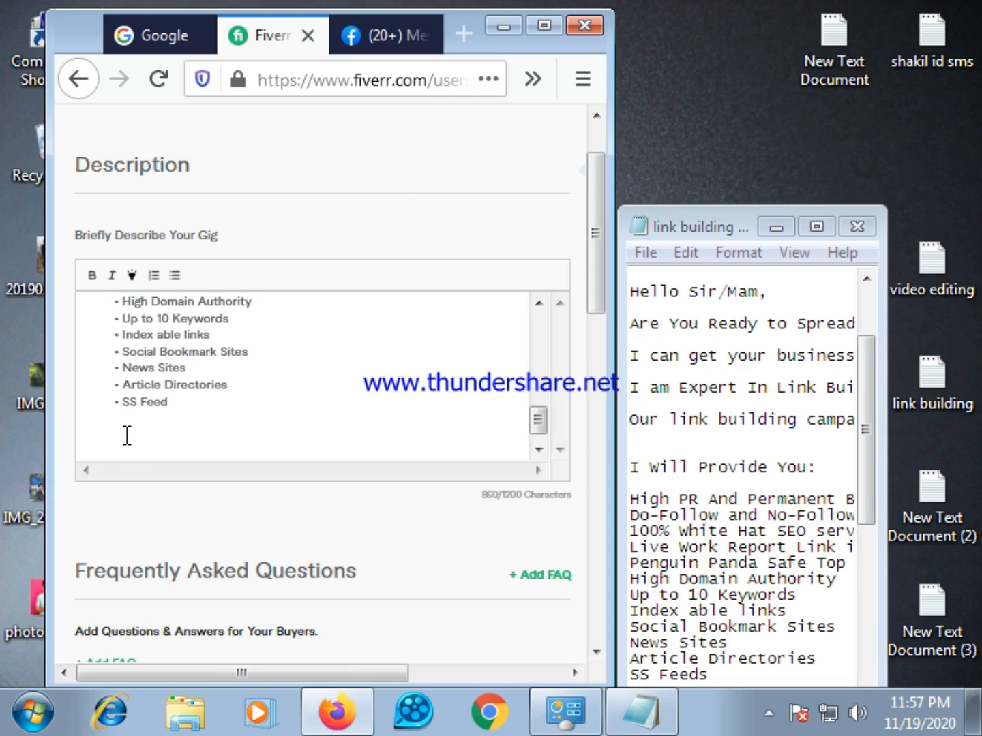
right_click(126, 432)
left_click(200, 238)
left_click(173, 403)
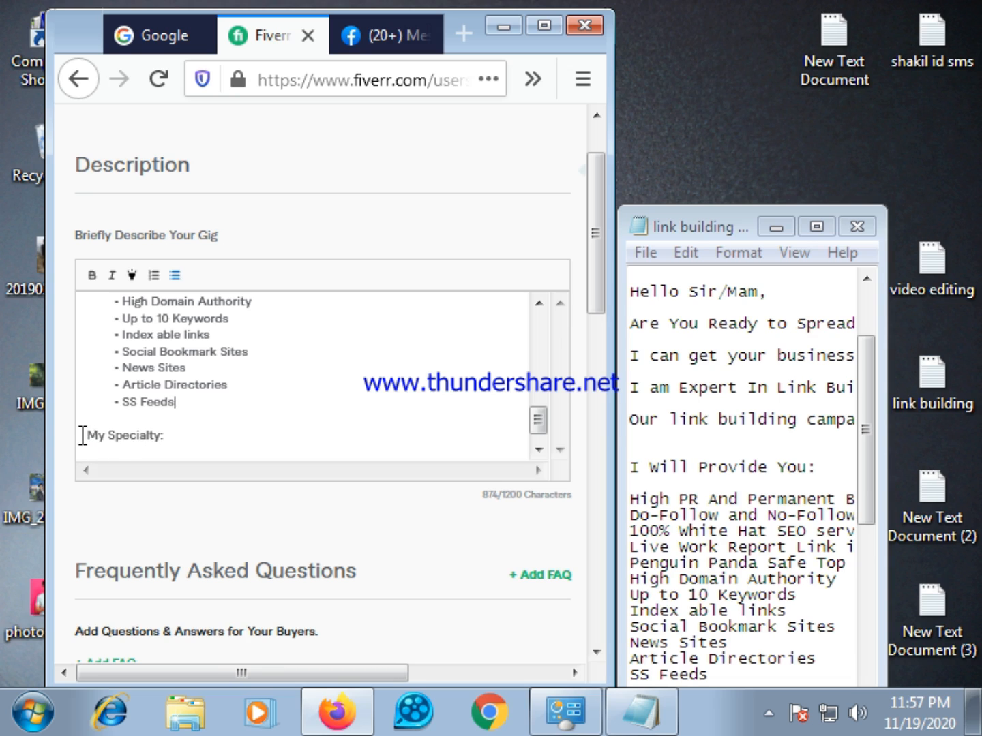
Step: Make the "My Specialty:" heading bold in the gig description
left_click_drag(81, 435, 165, 447)
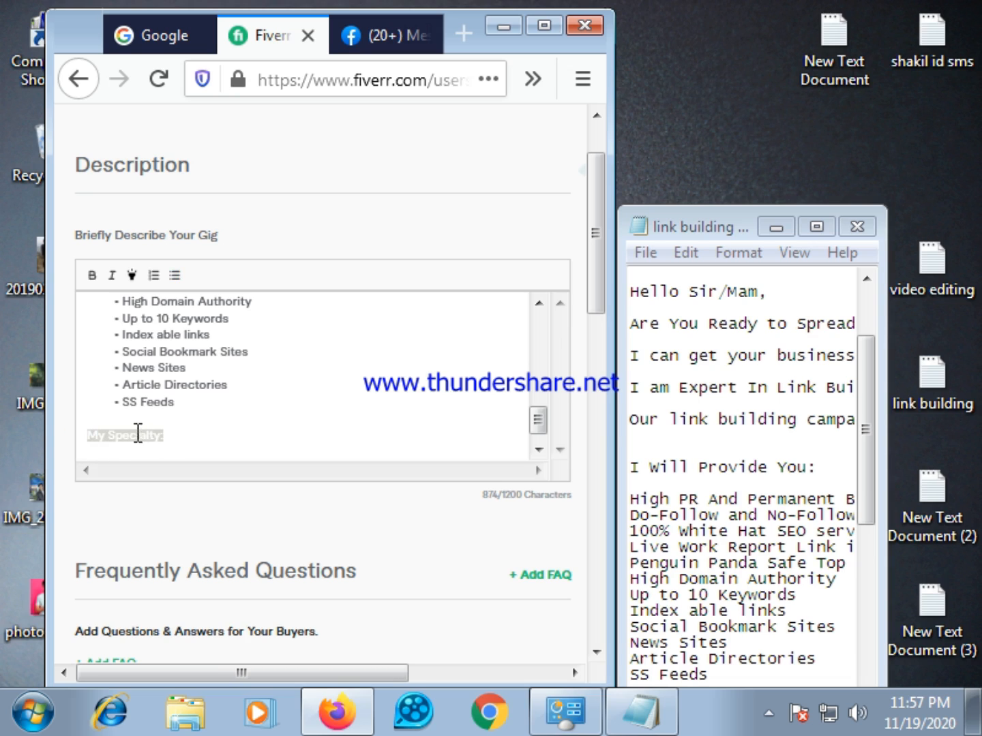
left_click(92, 274)
left_click(188, 451)
left_click_drag(81, 439, 164, 439)
left_click(128, 433)
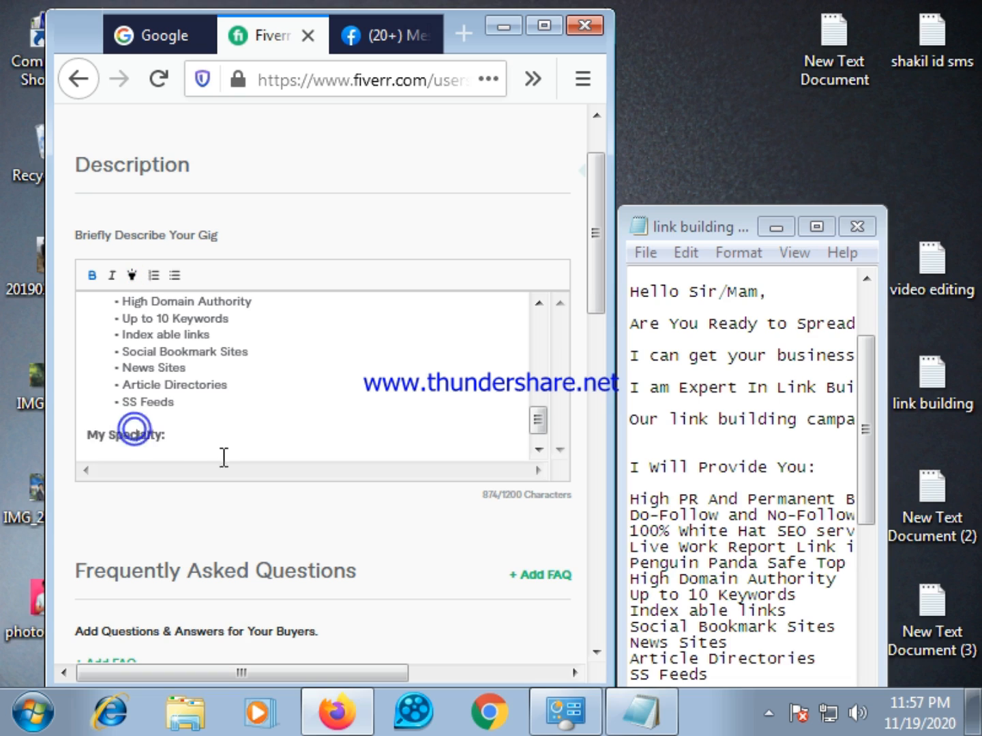
Step: Try to highlight the bold "My Specialty:" heading in the gig description
left_click_drag(82, 436, 183, 444)
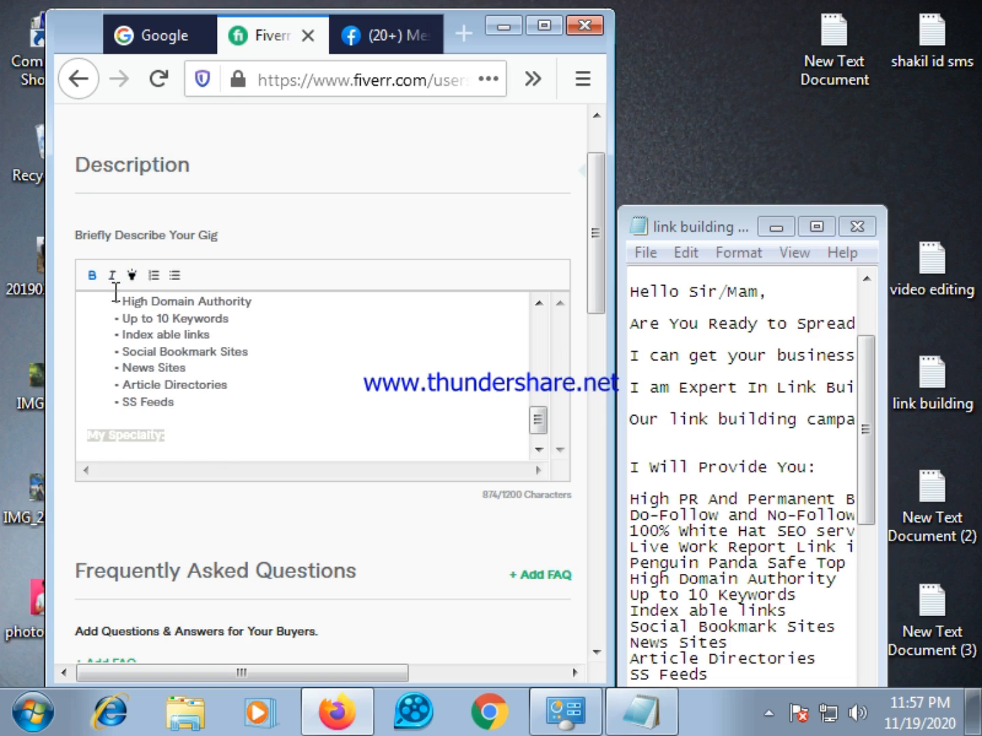
left_click(133, 275)
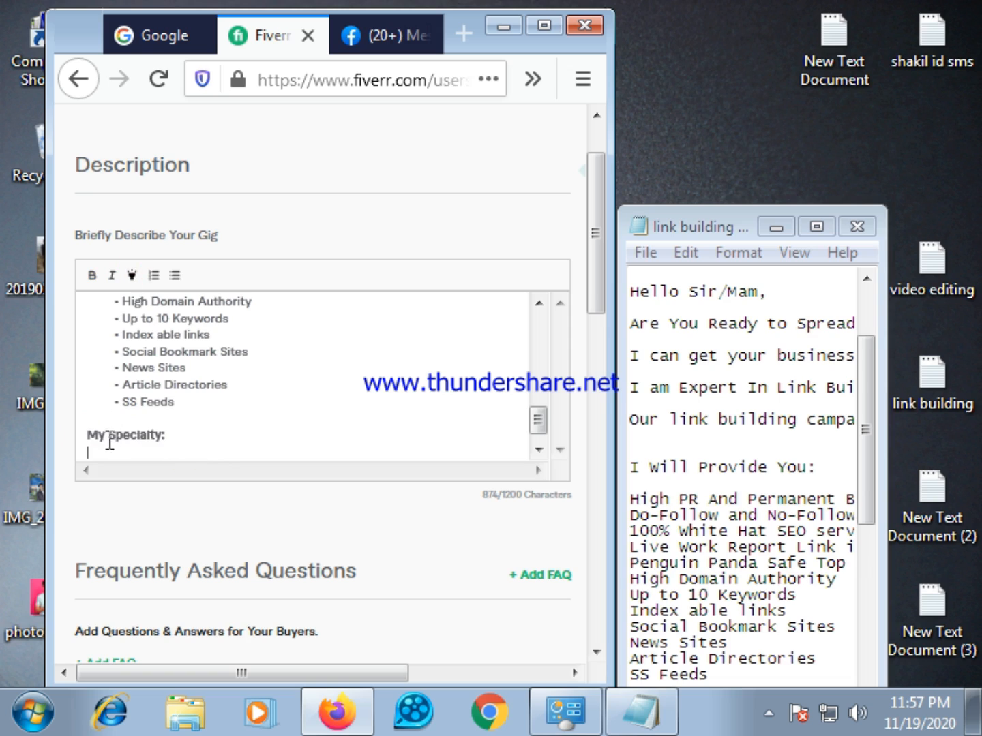
left_click_drag(85, 437, 181, 446)
left_click(132, 275)
left_click(181, 436)
left_click_drag(175, 436, 82, 425)
left_click(131, 275)
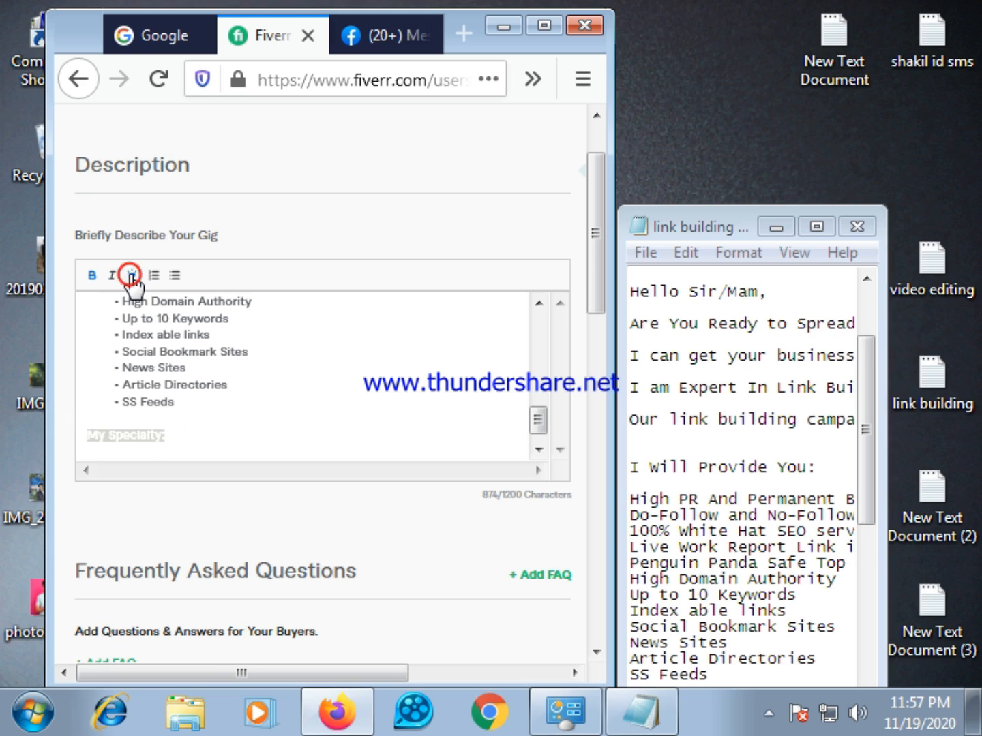
left_click(221, 450)
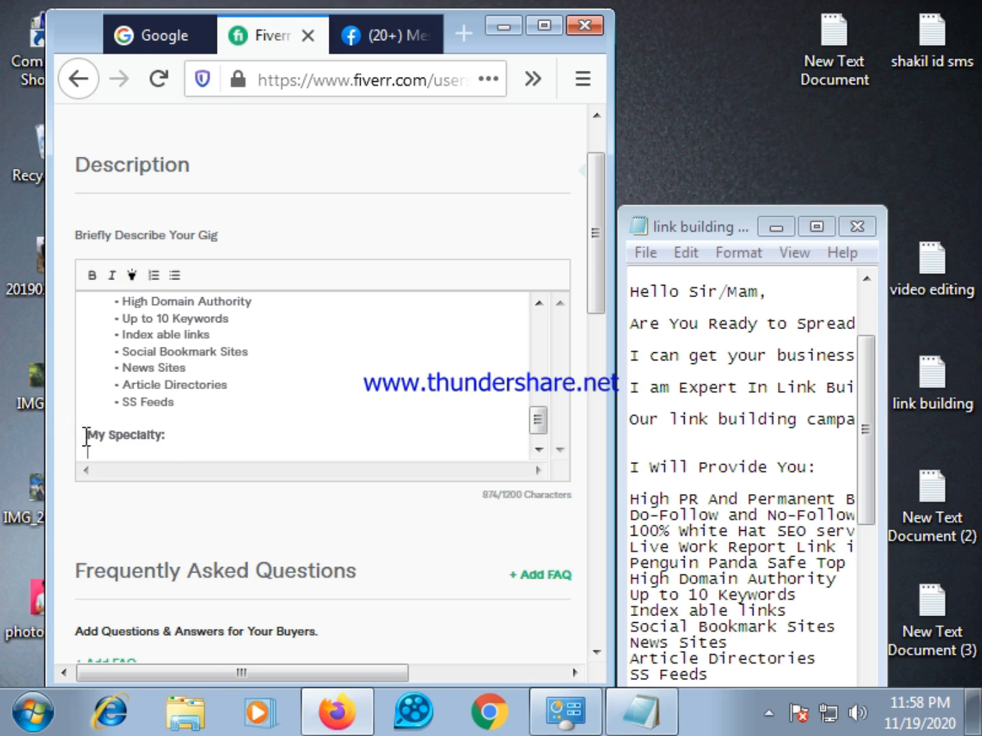
left_click_drag(87, 436, 172, 451)
left_click(131, 275)
double_click(123, 435)
left_click_drag(181, 439, 81, 436)
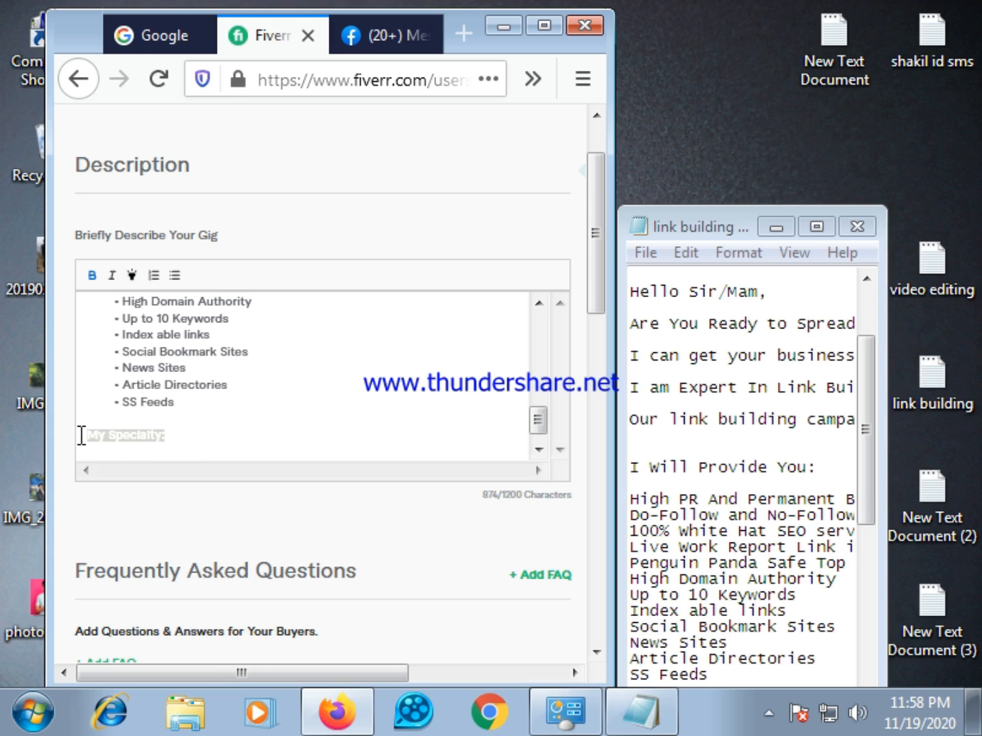
left_click(132, 275)
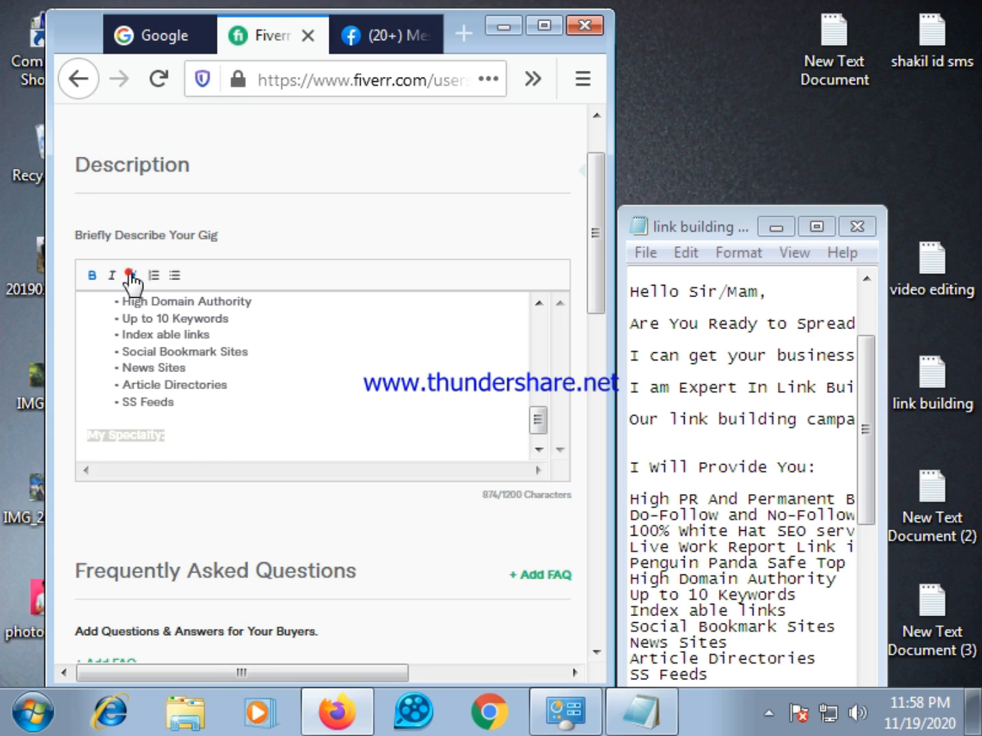
left_click(194, 435)
left_click_drag(177, 437, 83, 434)
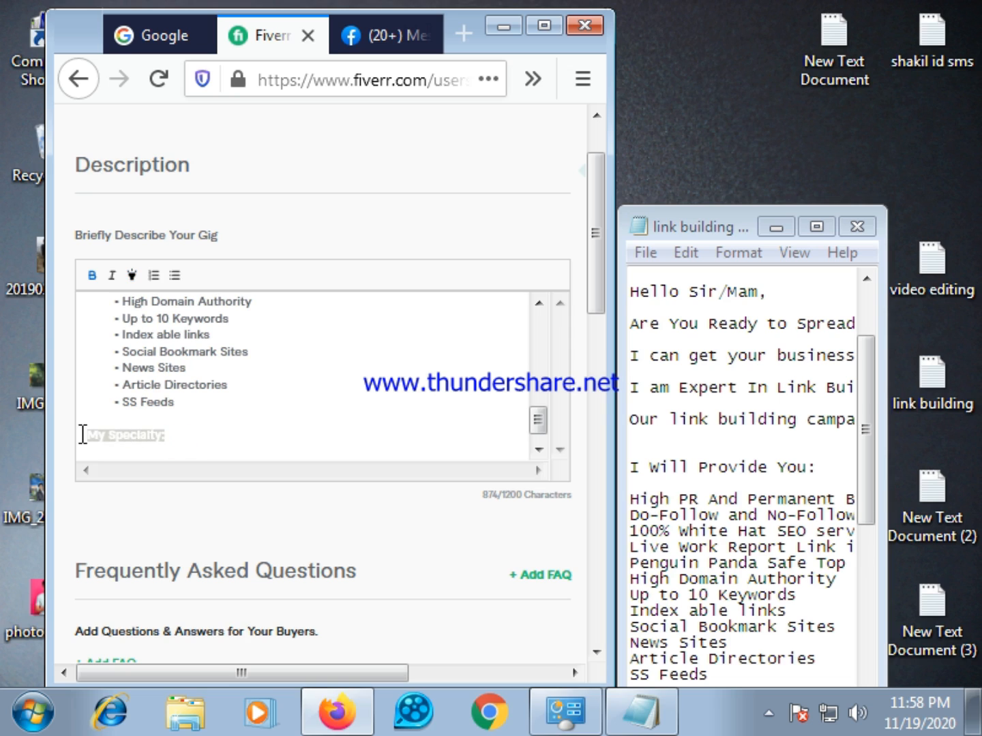
left_click(132, 281)
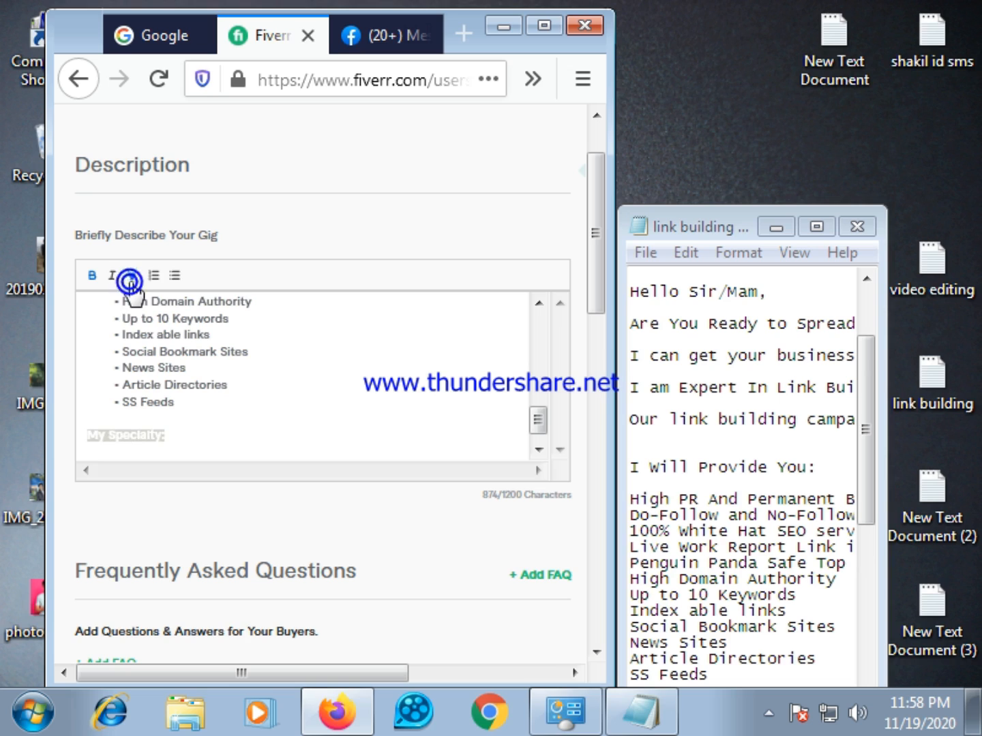
left_click(204, 432)
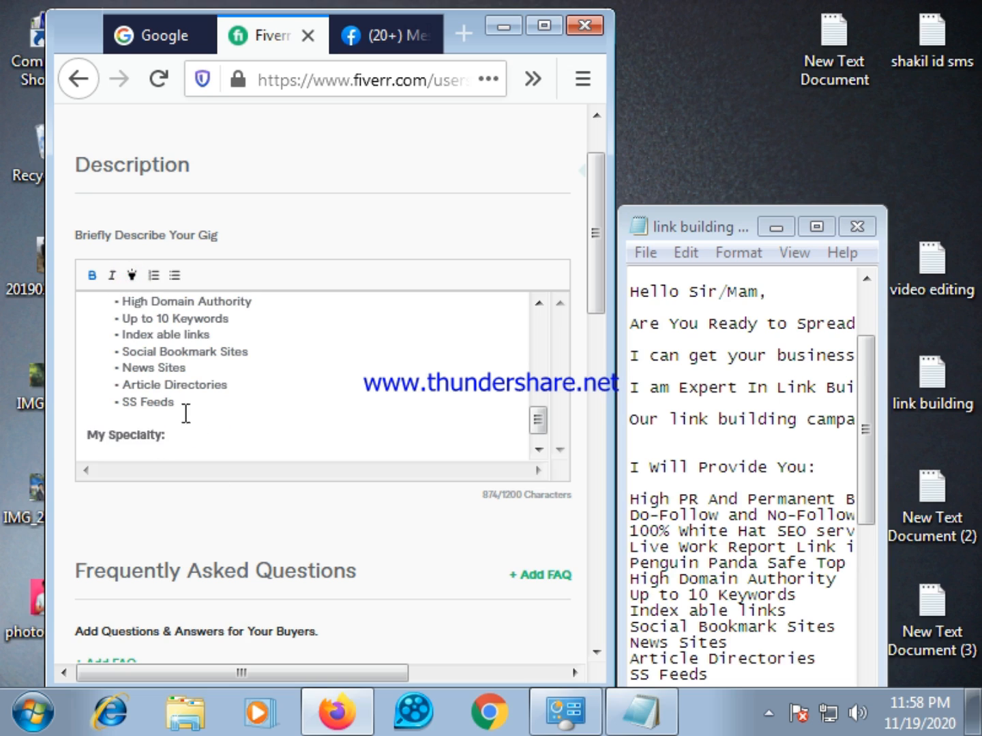
left_click(131, 275)
left_click_drag(170, 437, 87, 440)
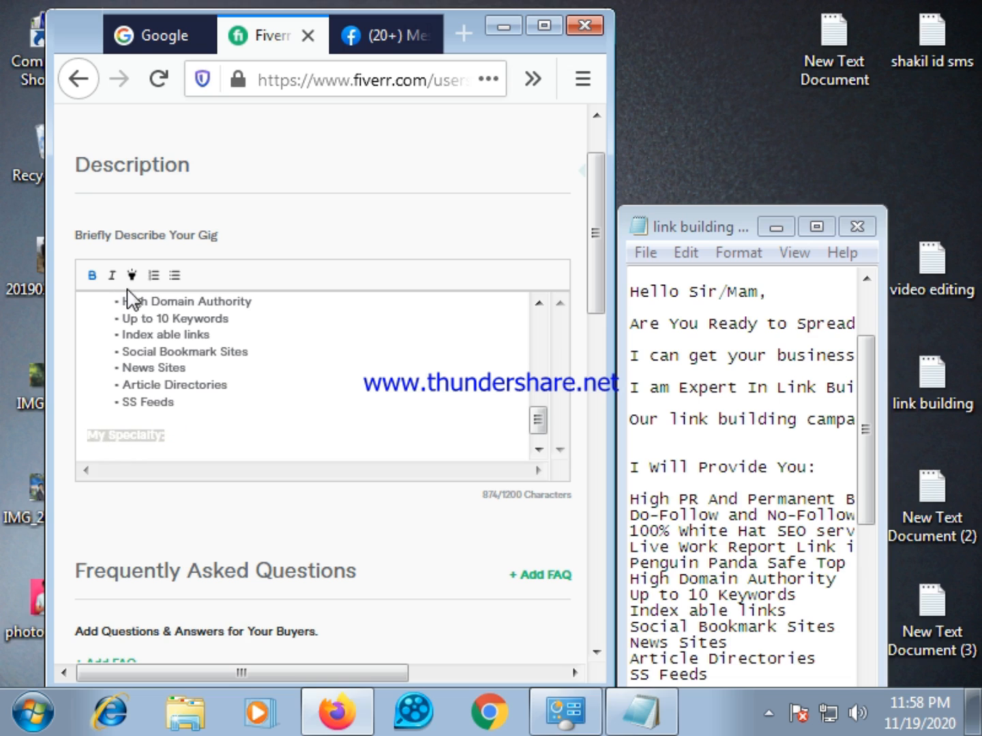
left_click(219, 424)
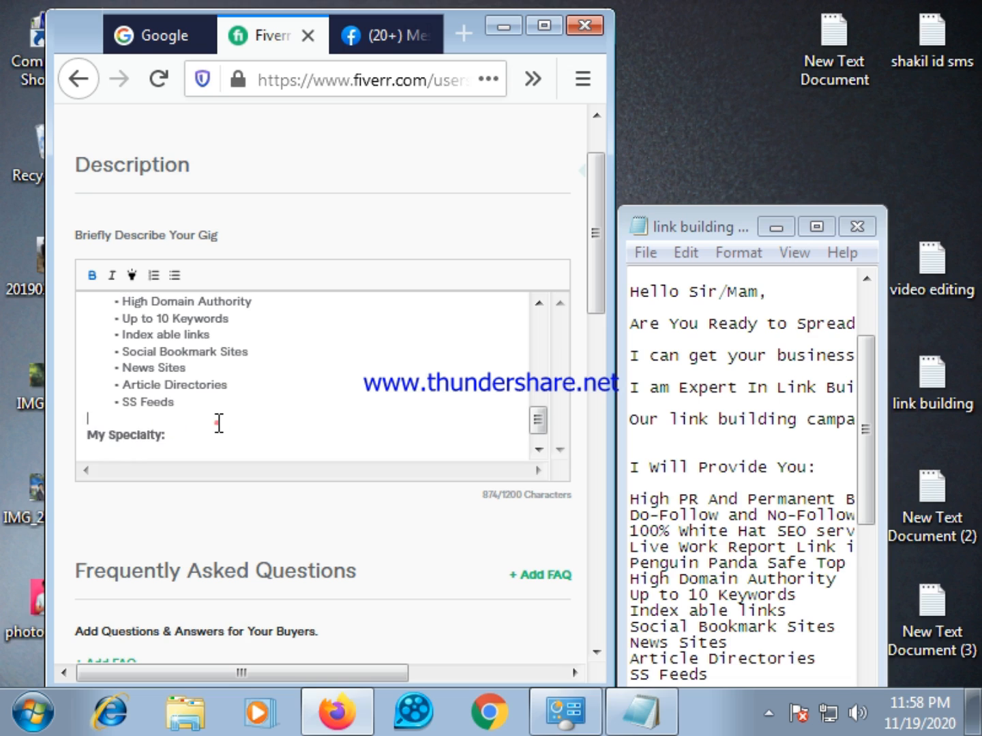
left_click(131, 275)
Step: Apply highlighting to the "My Specialty:" heading in the gig description and add a new line below it
left_click_drag(167, 436, 88, 437)
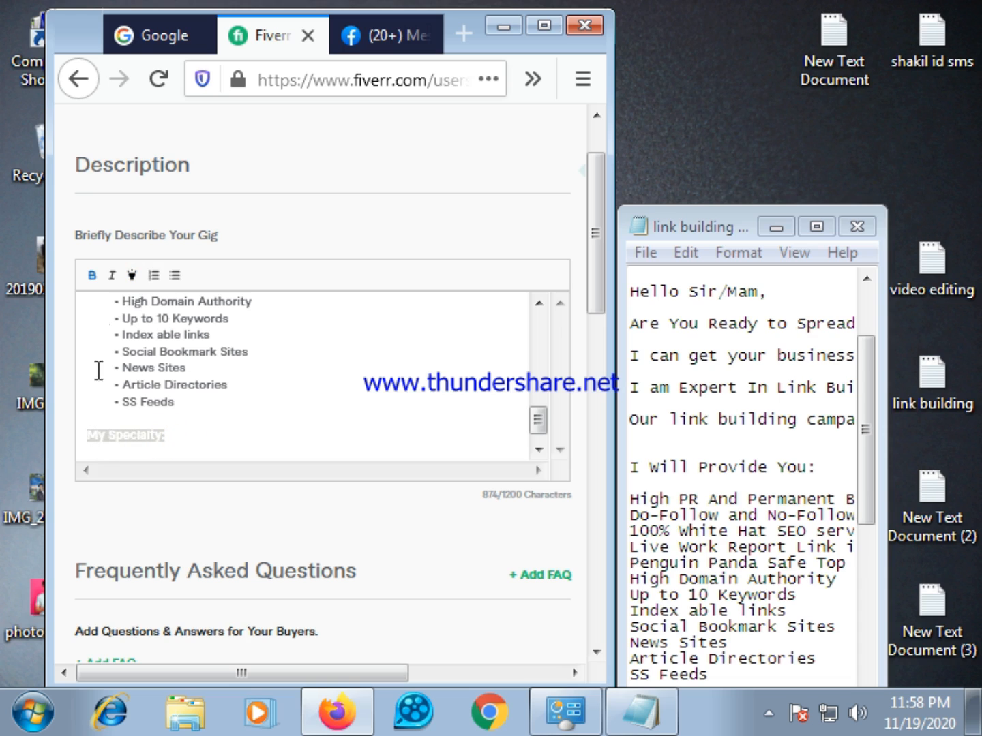
left_click(135, 276)
left_click(199, 450)
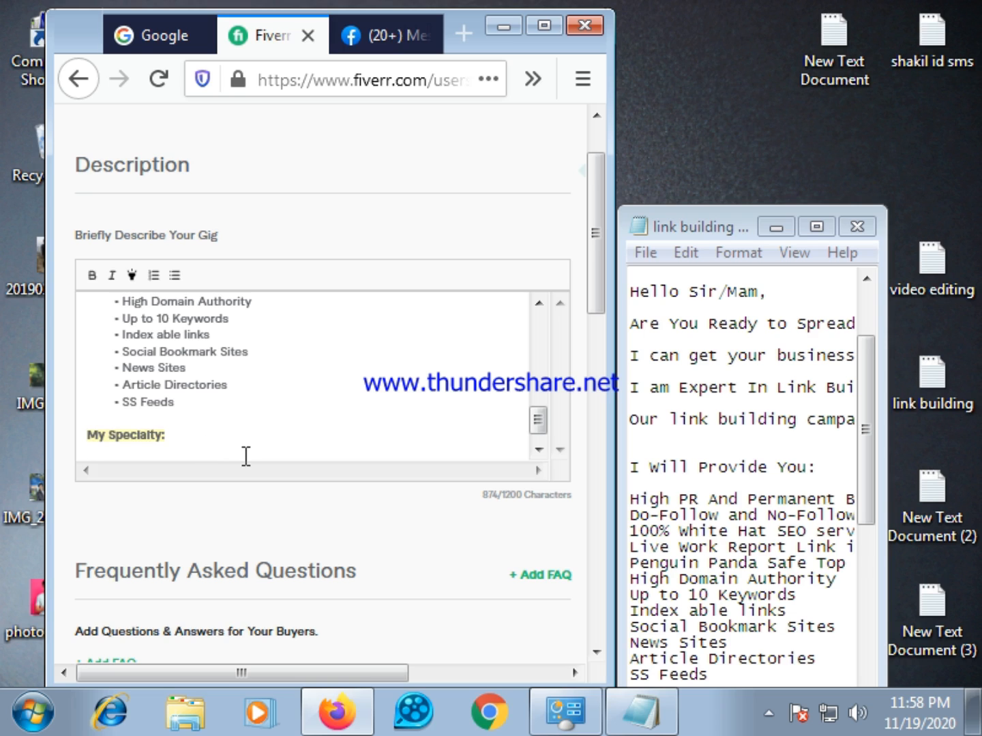
key("Return")
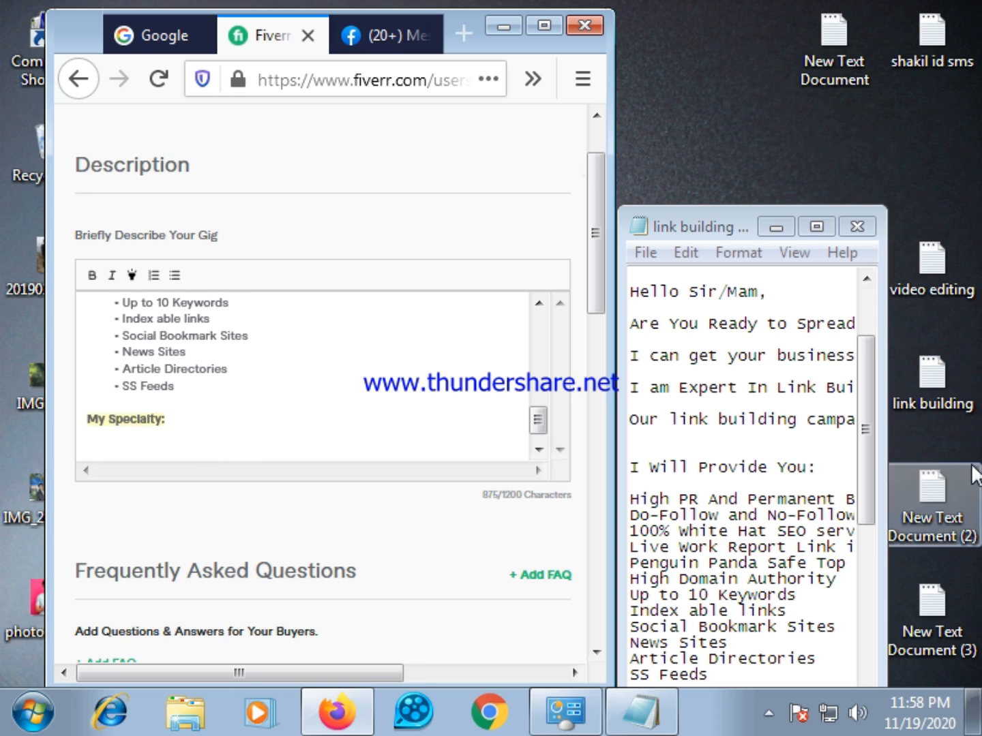
Step: Copy the list from "100% satisfaction" to "Gain Great SERP Result" in the link building Notepad file
left_click(815, 226)
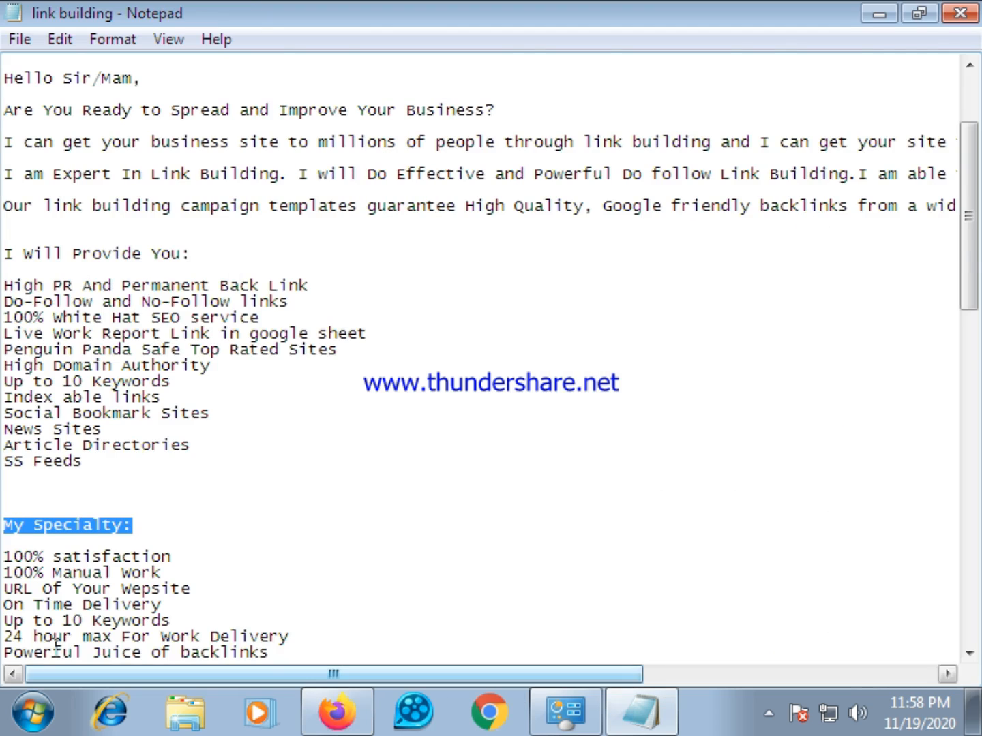
scroll(259, 549, "down", 3)
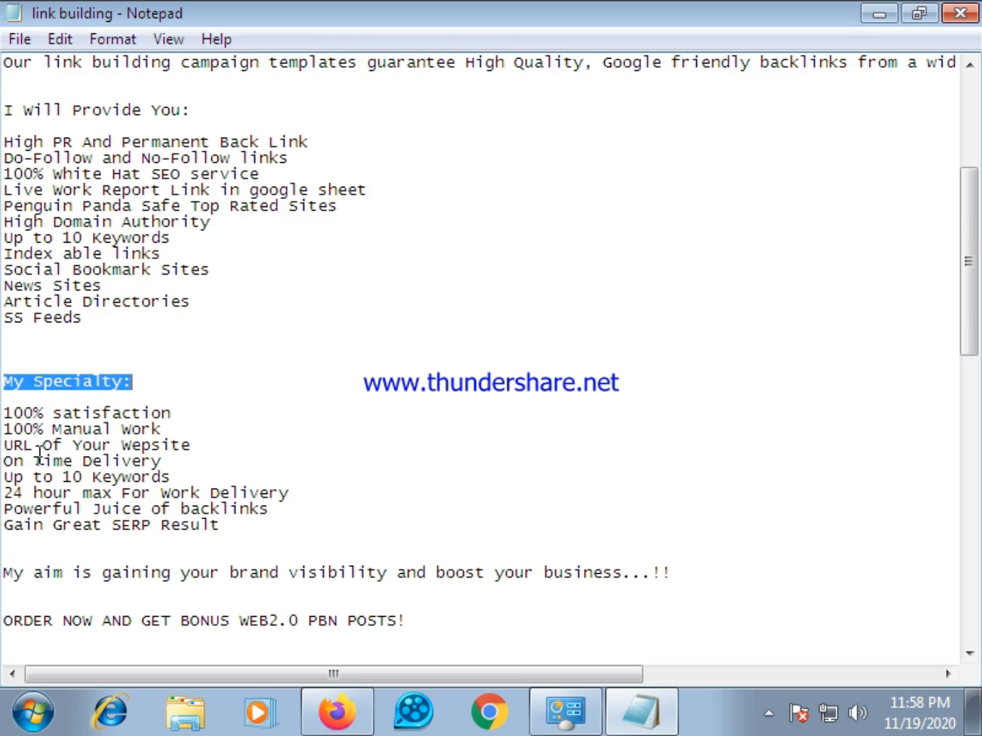
left_click_drag(7, 409, 231, 529)
right_click(82, 467)
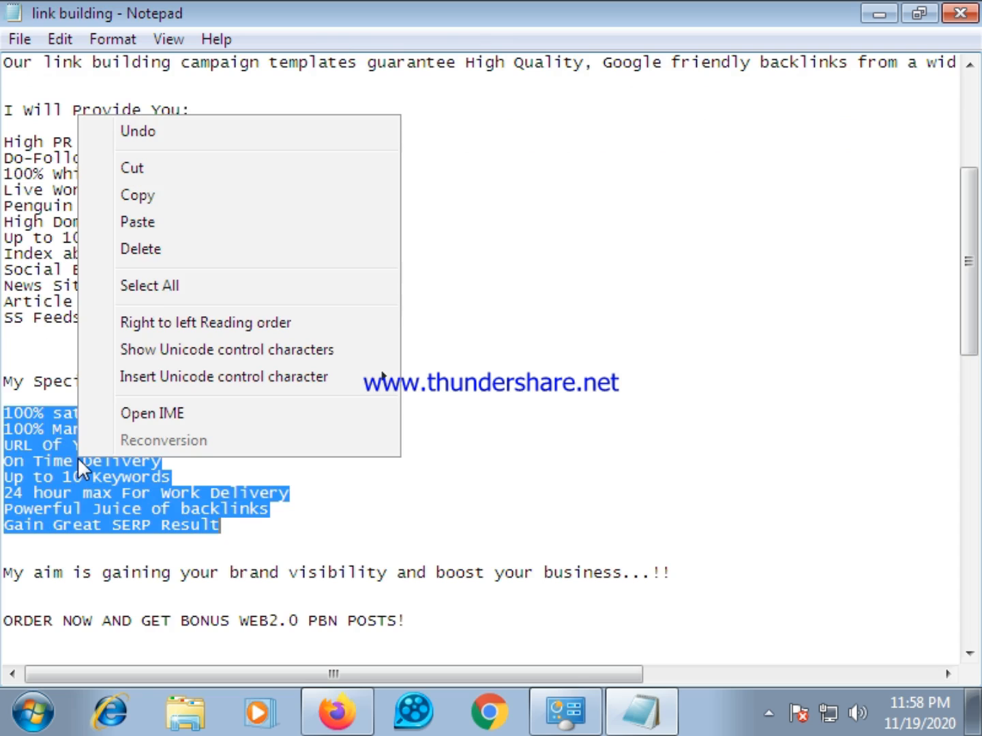
left_click(85, 676)
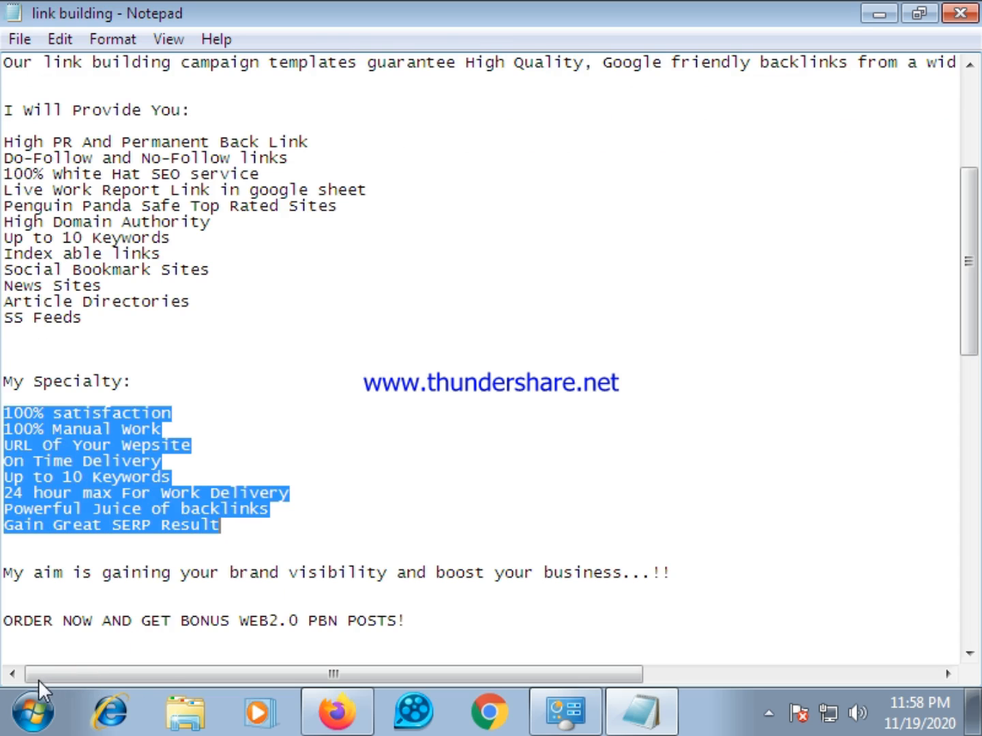
right_click(38, 452)
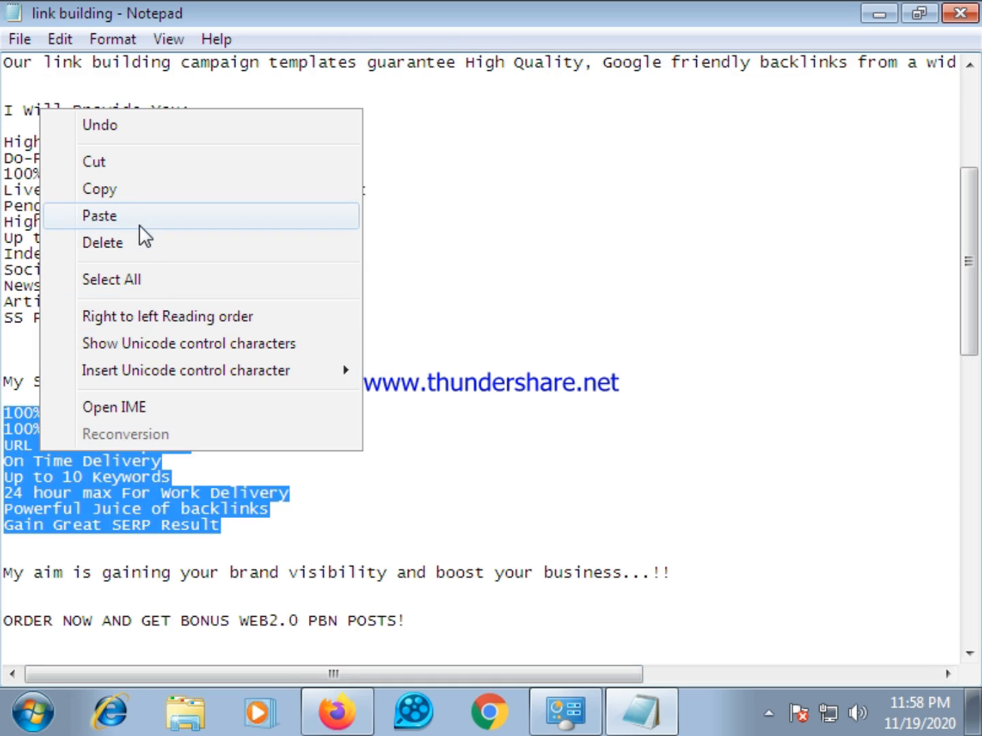
left_click(135, 190)
left_click(910, 12)
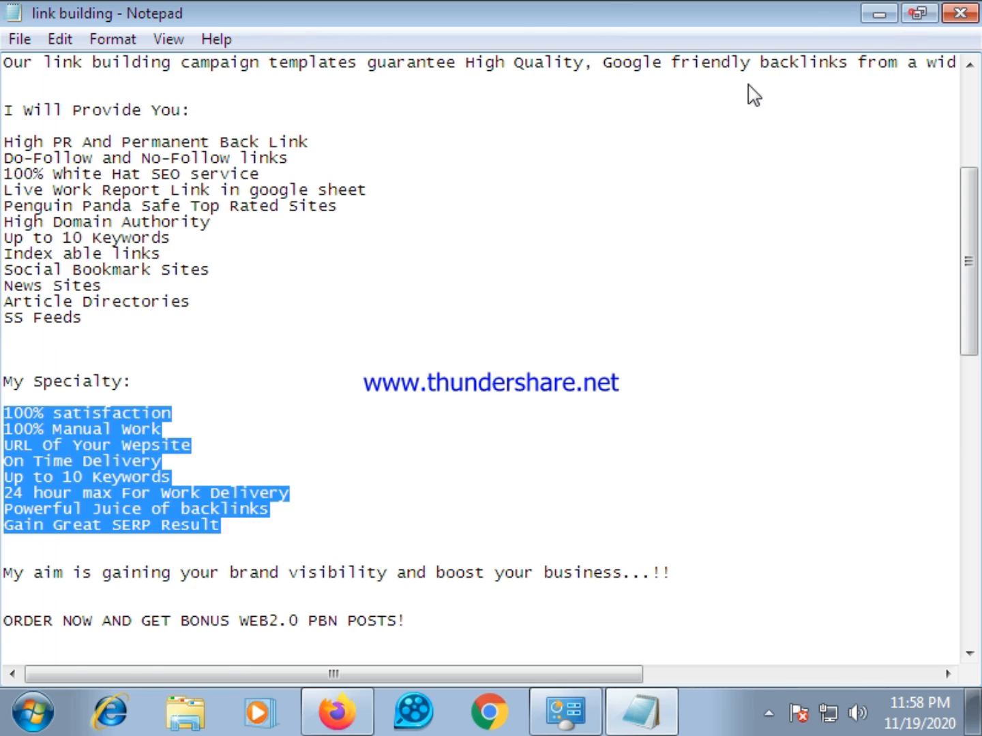
Step: Paste the copied specialty list below the "My Specialty:" heading in the gig description, leaving a blank line between them
left_click(124, 442)
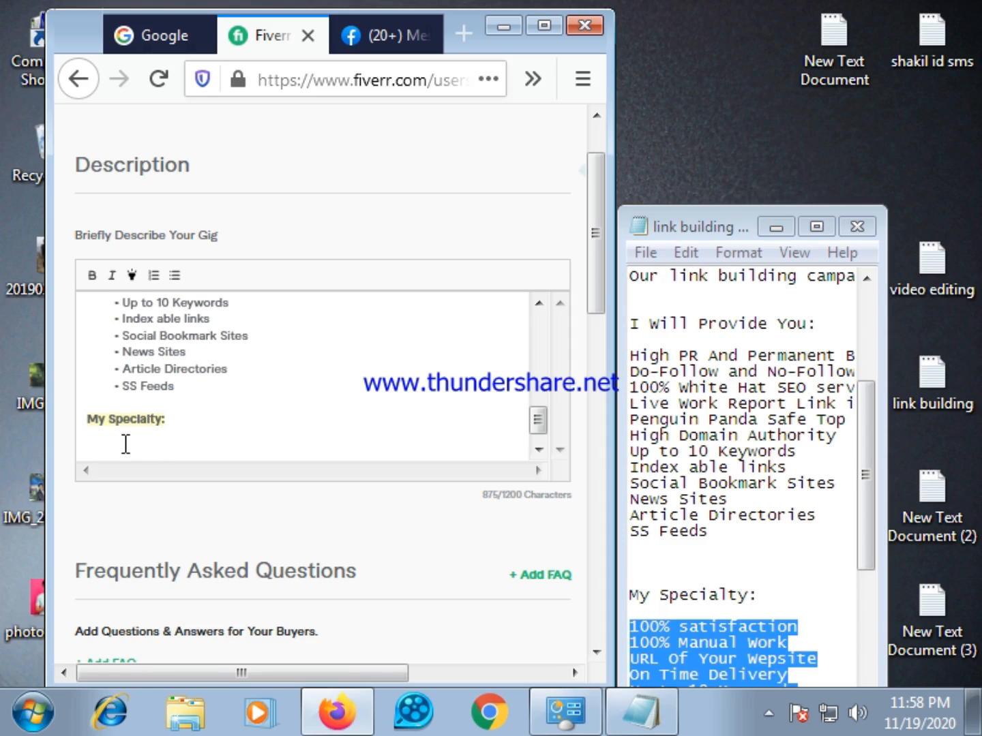
key("Return")
right_click(123, 453)
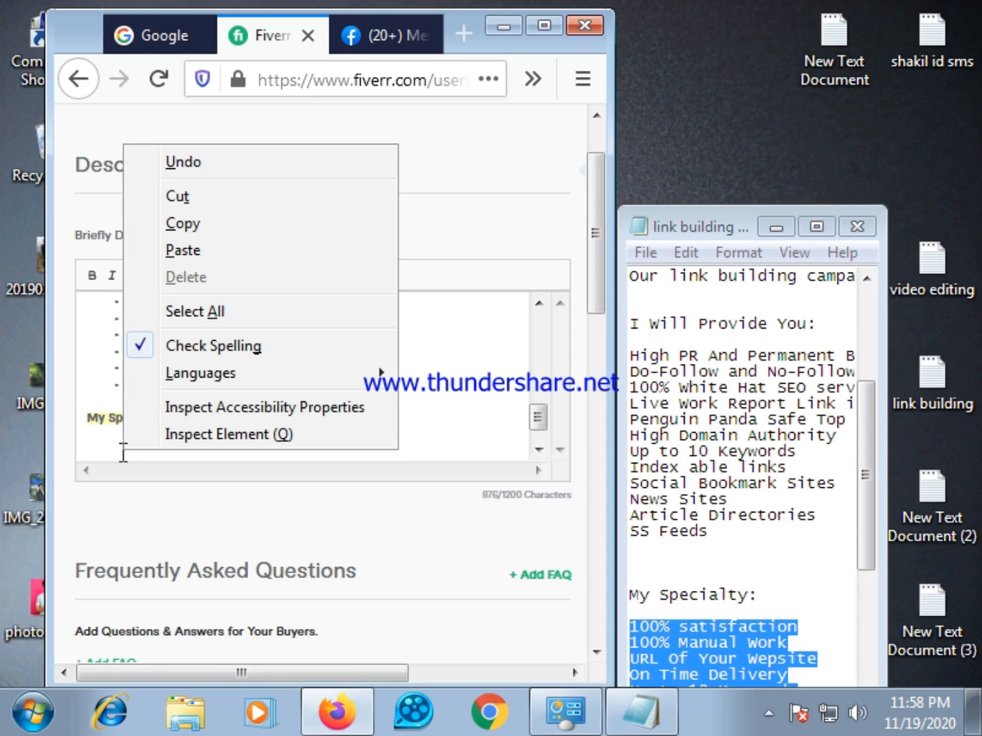
left_click(184, 250)
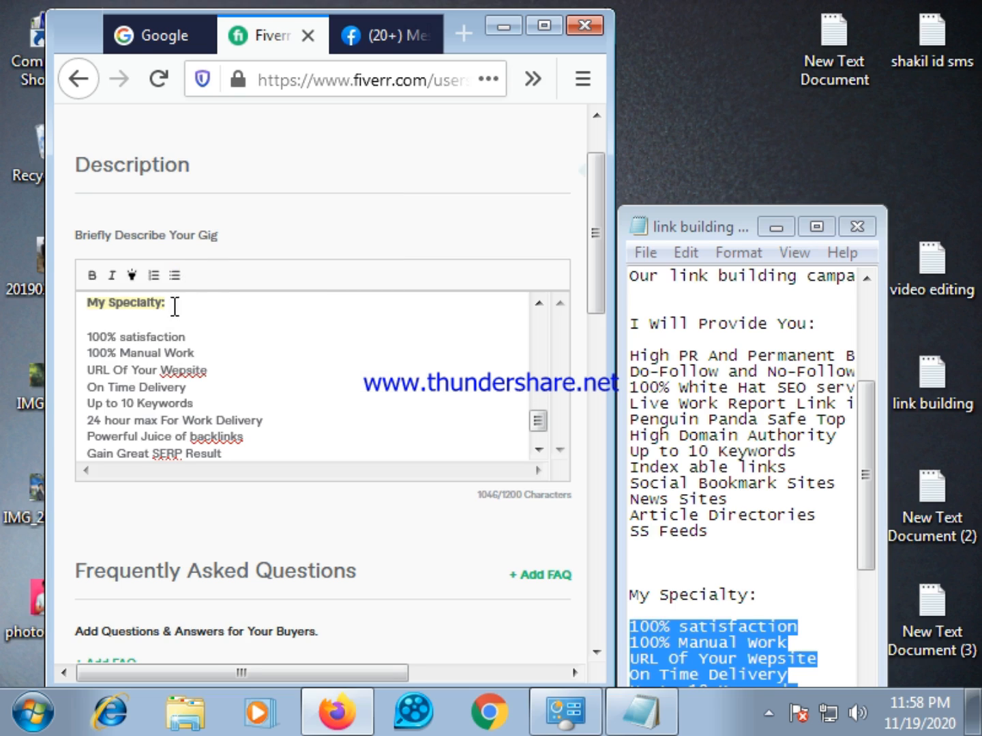
Step: Format the pasted lines from "100% satisfaction" to "Gain Great SERP Result" as a bulleted list
left_click_drag(82, 338, 230, 440)
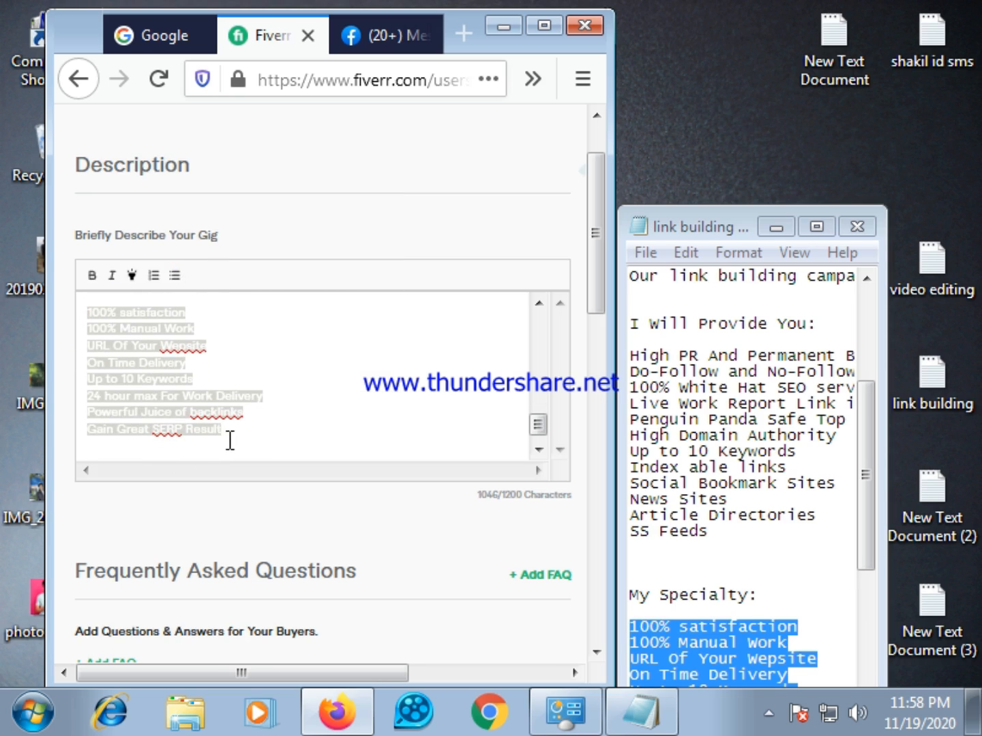
left_click(175, 276)
left_click(278, 371)
scroll(280, 371, "up", 2)
scroll(184, 371, "down", 2)
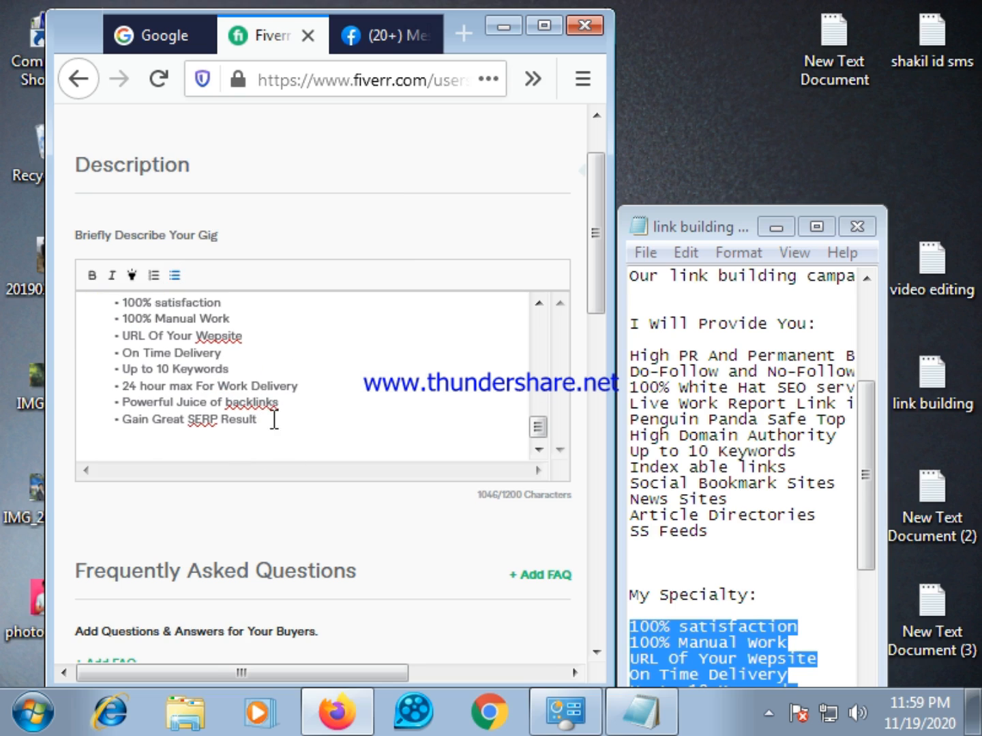
Step: End the bulleted list after "Gain Great SERP Result" and add unbulleted blank lines below it
left_click(263, 423)
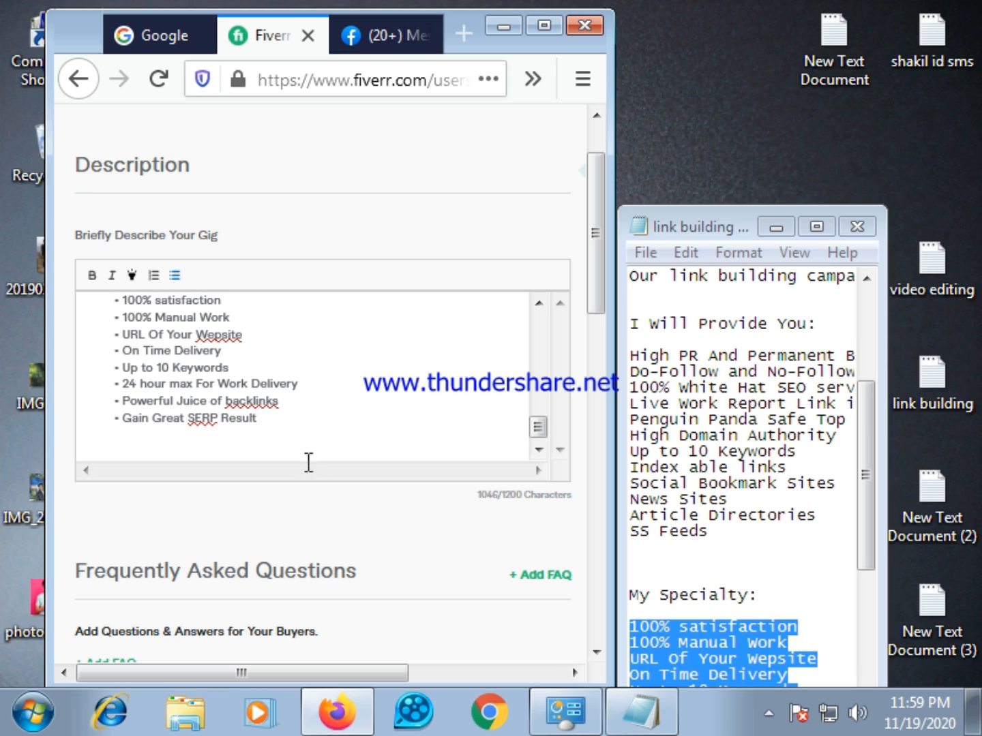
key("Return")
left_click_drag(737, 234, 748, 129)
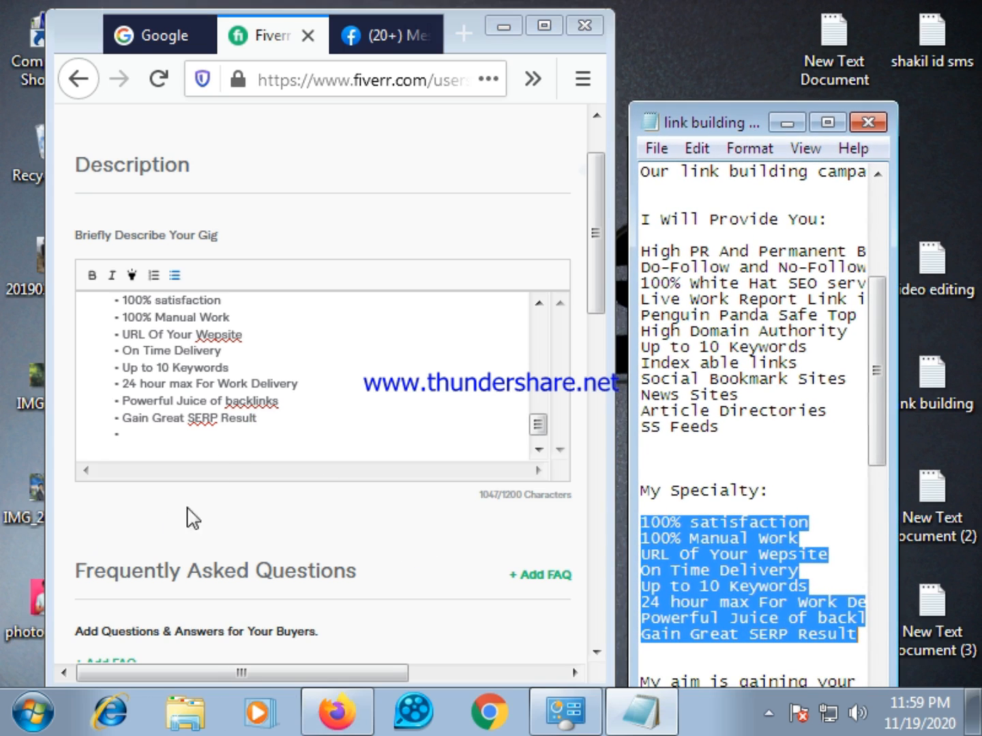
left_click(261, 423)
key("Return")
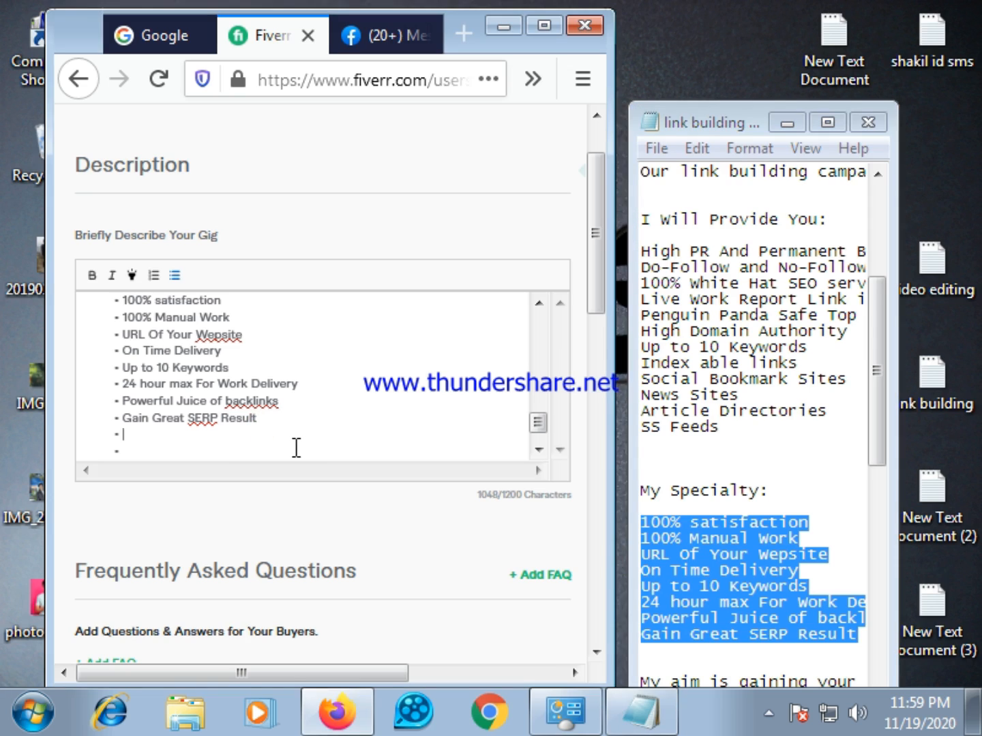
left_click(133, 451)
key("BackSpace")
key("BackSpace")
key("Return")
key("Return")
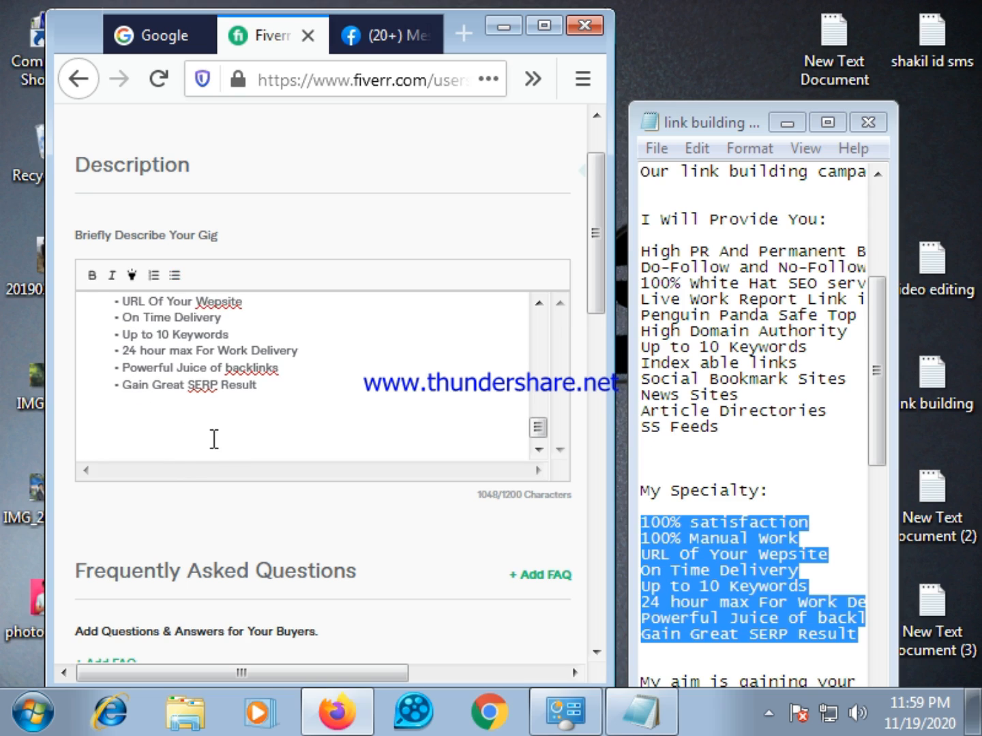
Step: Copy the sentence "My aim is gaining your brand visibility and boost your business...!!" from the link building Notepad file
scroll(214, 438, "down", 2)
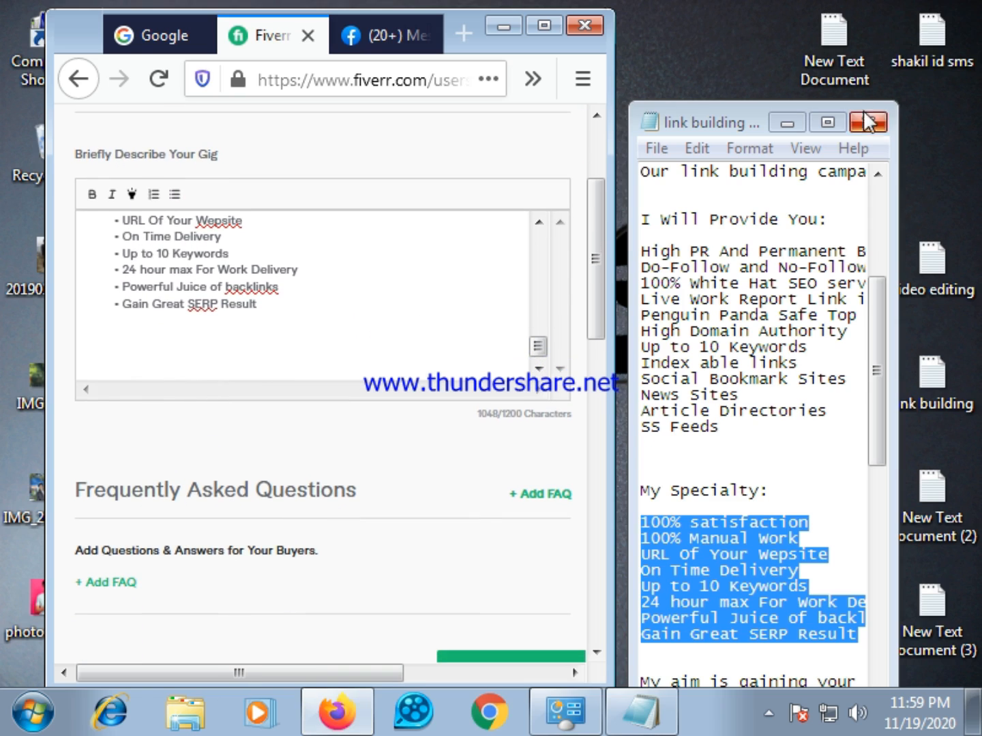
left_click(829, 123)
scroll(626, 269, "down", 3)
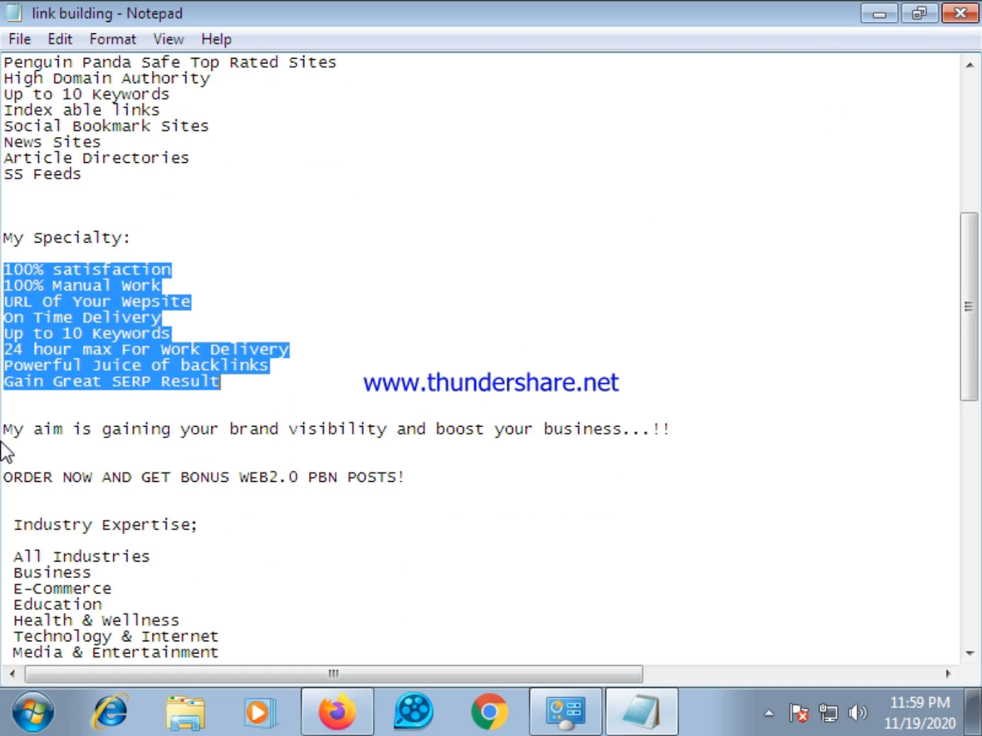
left_click_drag(6, 433, 668, 436)
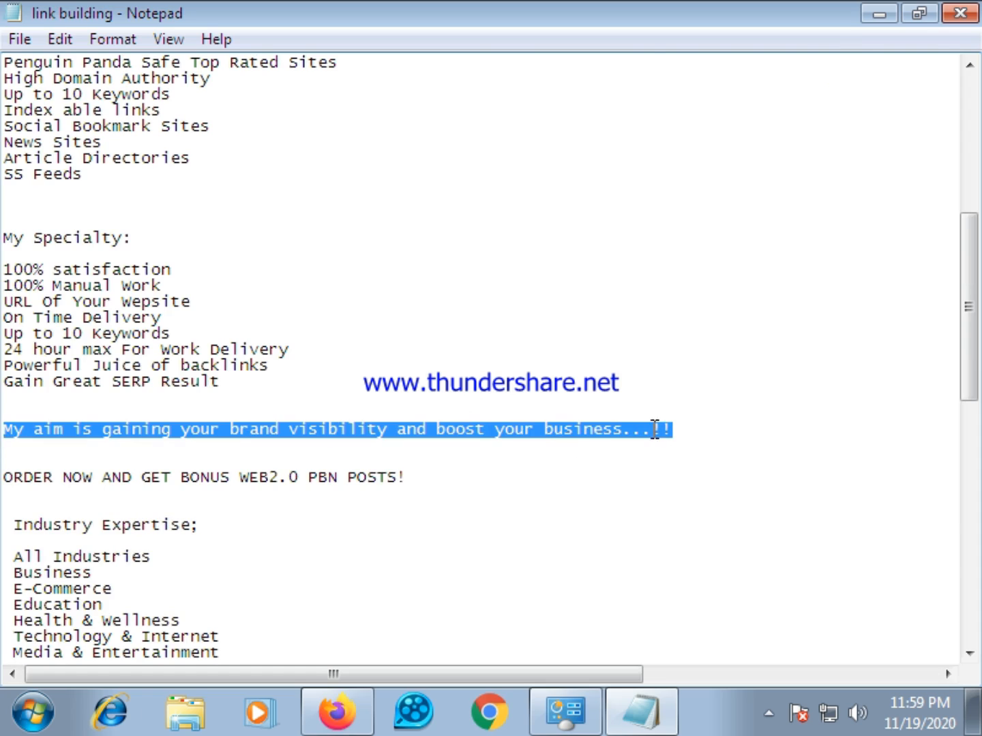
right_click(637, 429)
left_click(718, 167)
left_click(913, 12)
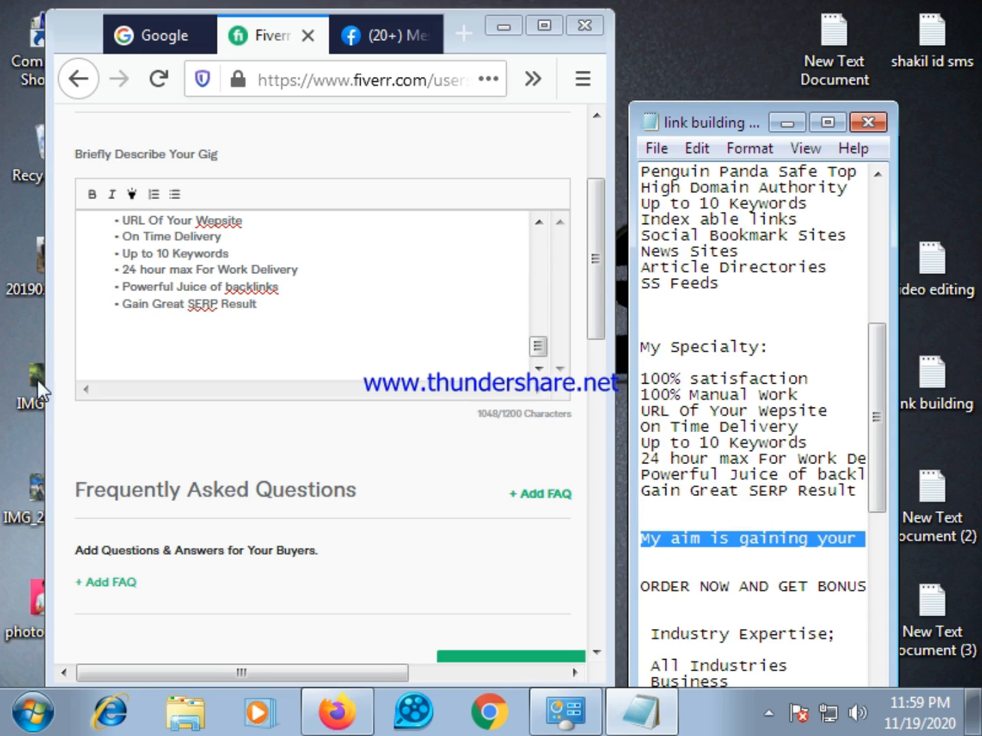
Step: Paste the copied "My aim is gaining your brand visibility" sentence below the specialty list in the gig description
left_click(122, 347)
right_click(122, 347)
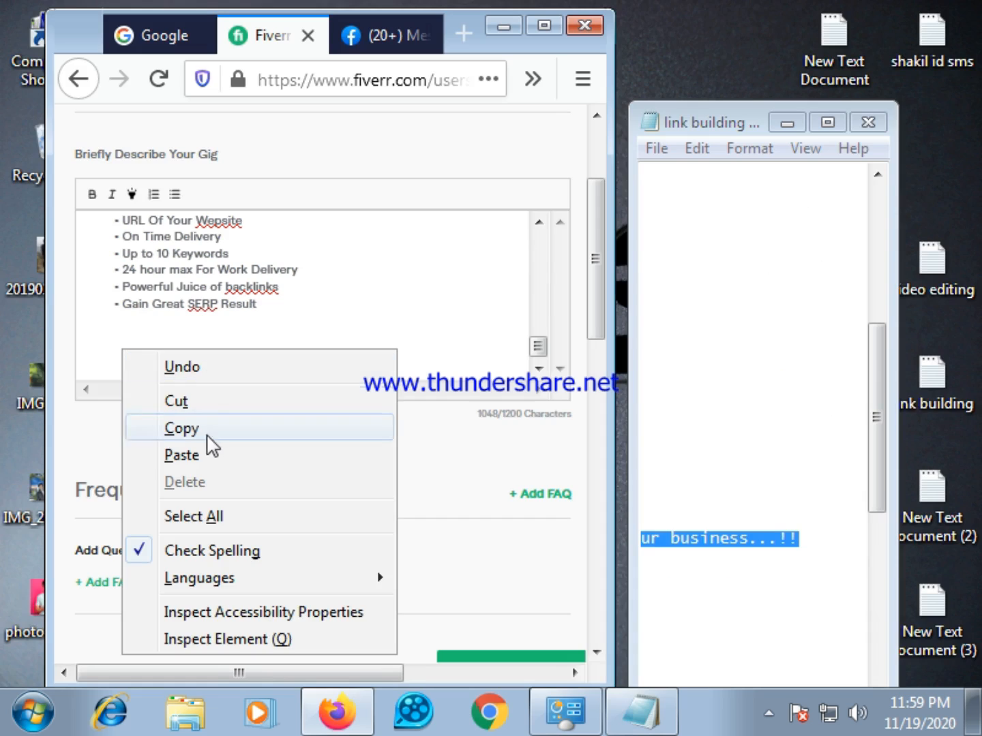
left_click(181, 455)
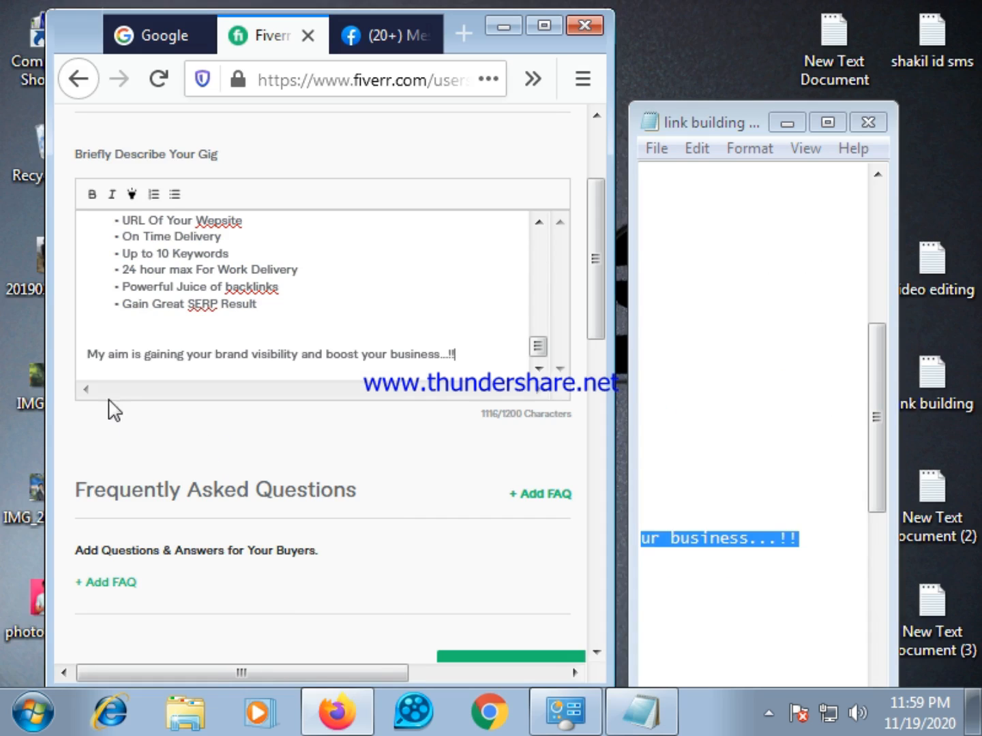
Step: Try bold and highlight formatting on the sentence "My aim is gaining your brand visibility and boost your business...!!"
triple_click(475, 362)
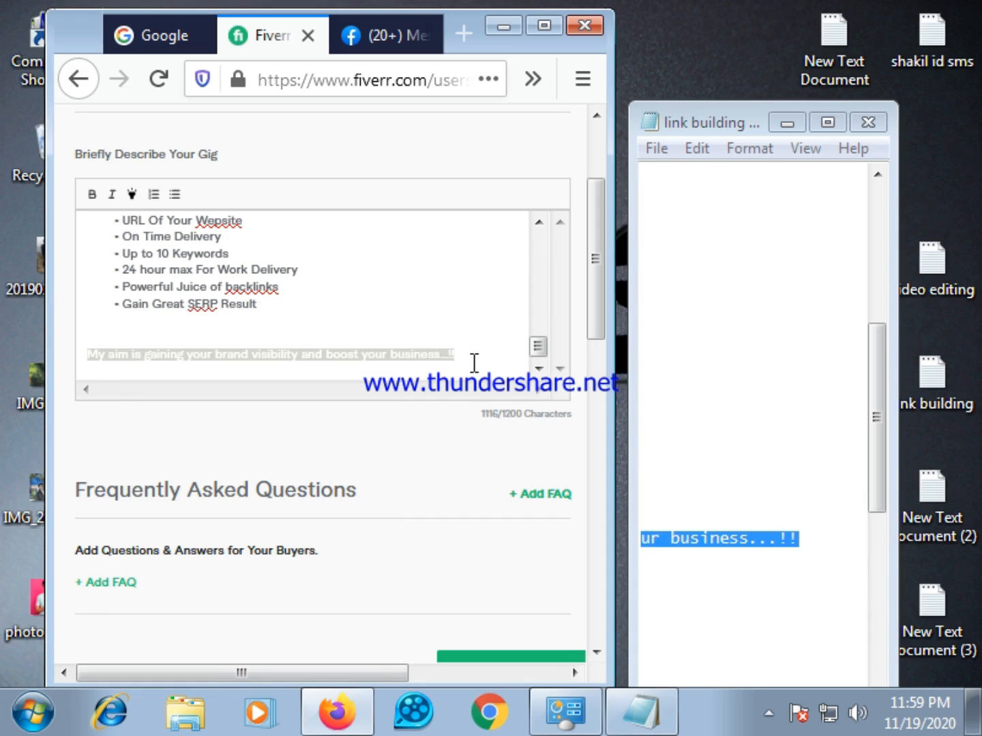
left_click(93, 197)
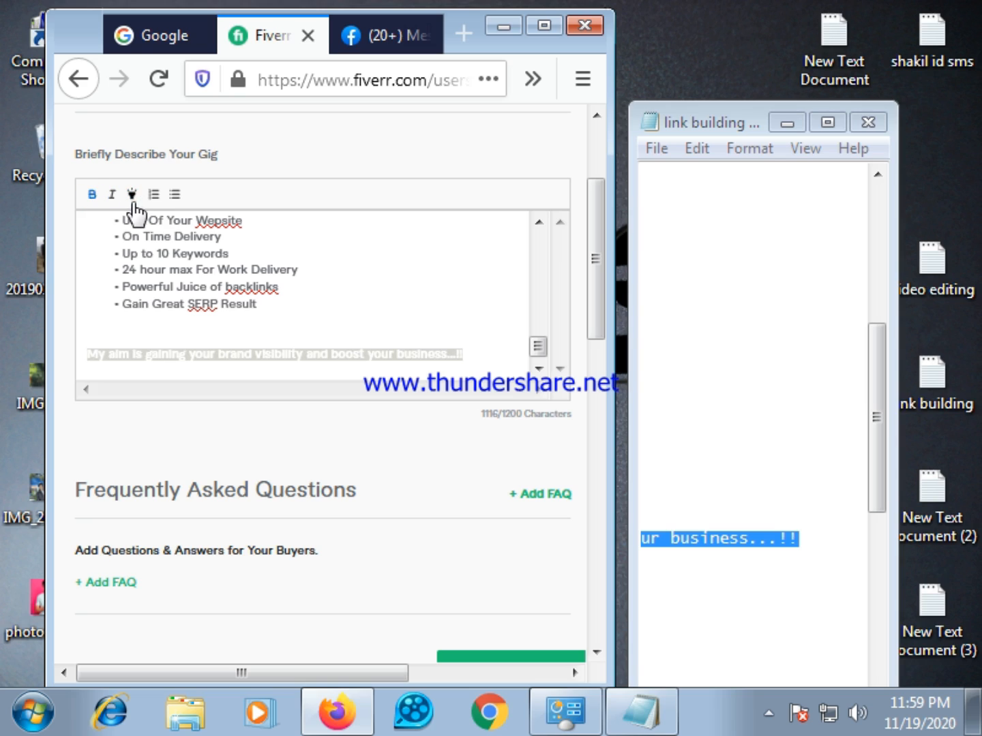
left_click(92, 196)
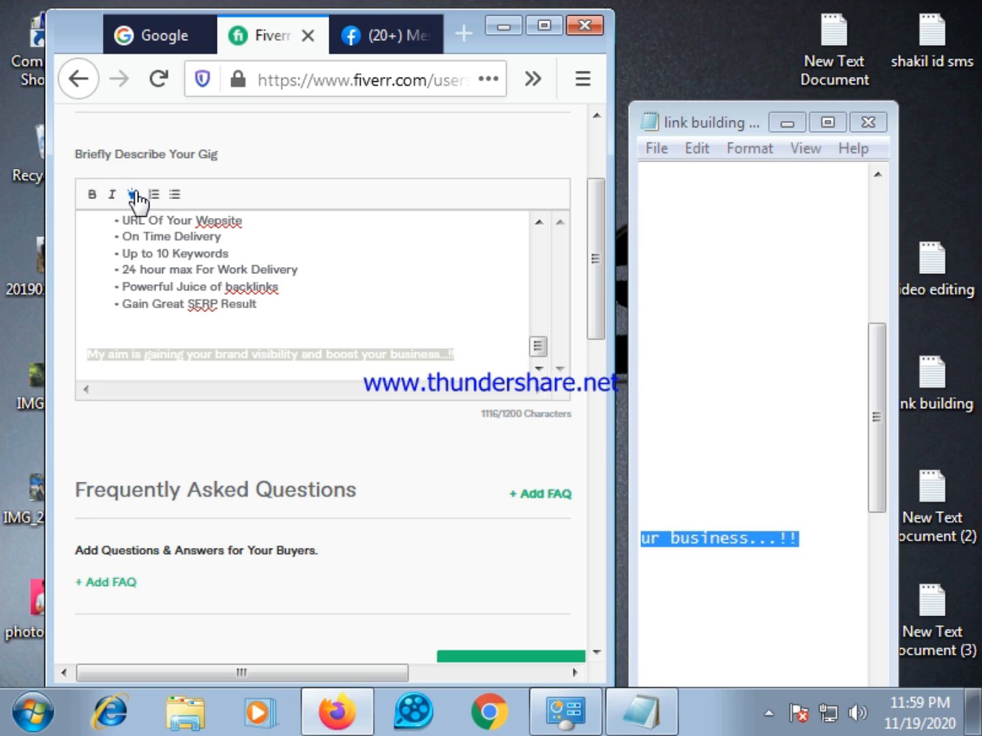
left_click(486, 344)
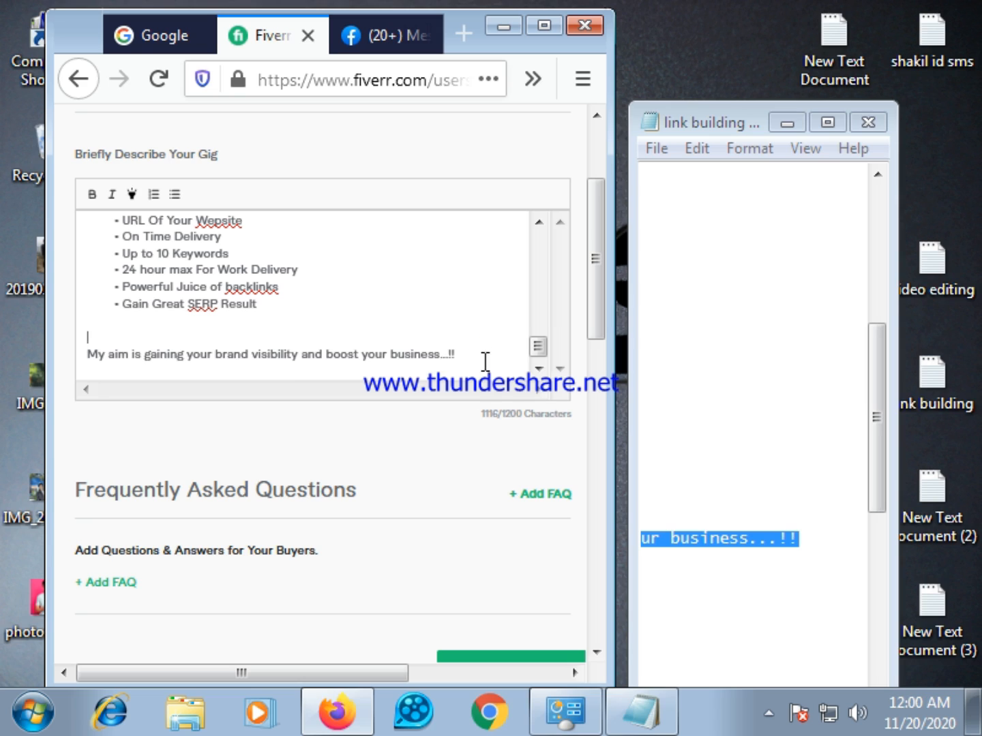
Step: Add blank lines below the "My aim is gaining your brand visibility" sentence in the gig description
left_click(465, 352)
key("Return")
key("Return")
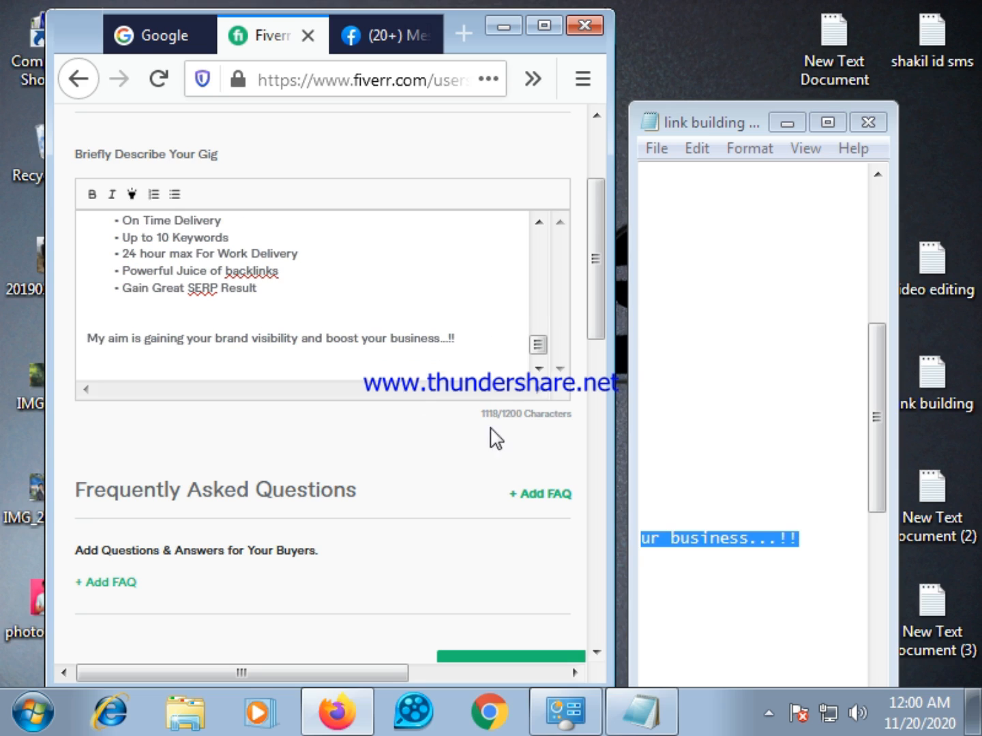
Step: Copy the line "ORDER NOW AND GET BONUS WEB2.0 PBN POSTS!" from the link building Notepad file
left_click(836, 120)
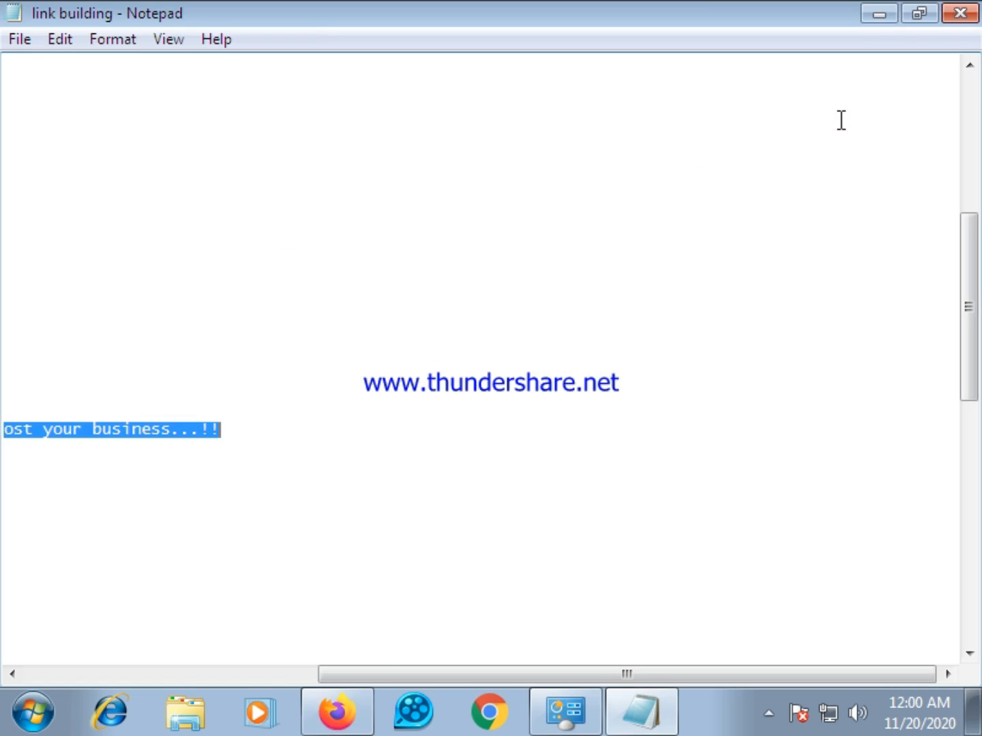
left_click_drag(458, 678, 106, 665)
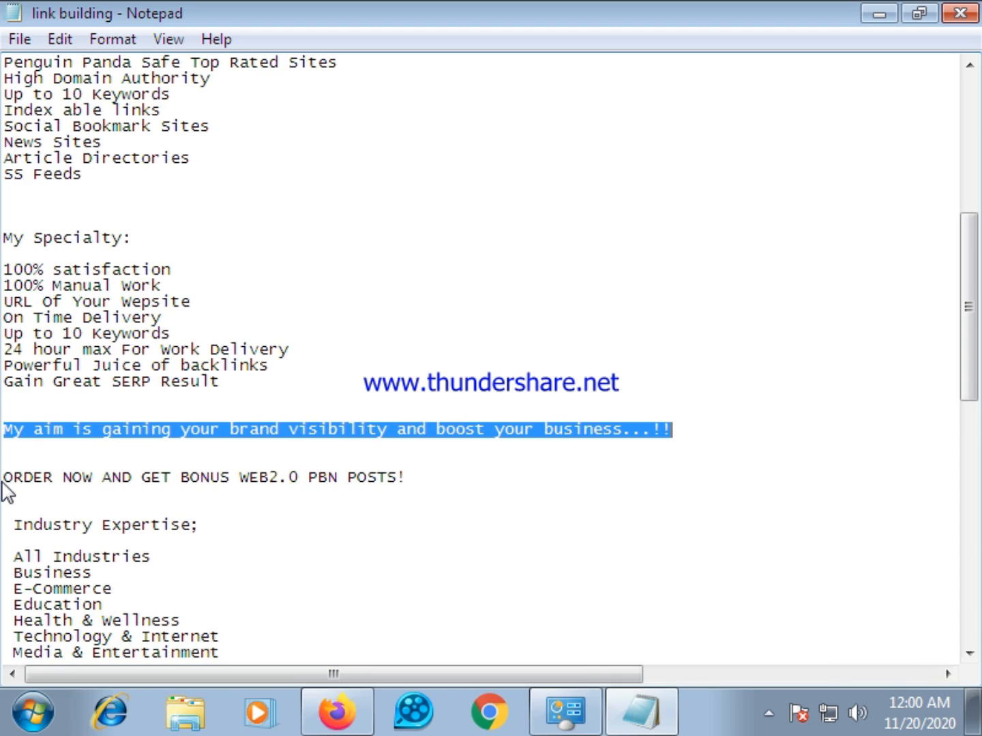
left_click_drag(6, 480, 328, 511)
key("ctrl+c")
right_click(375, 490)
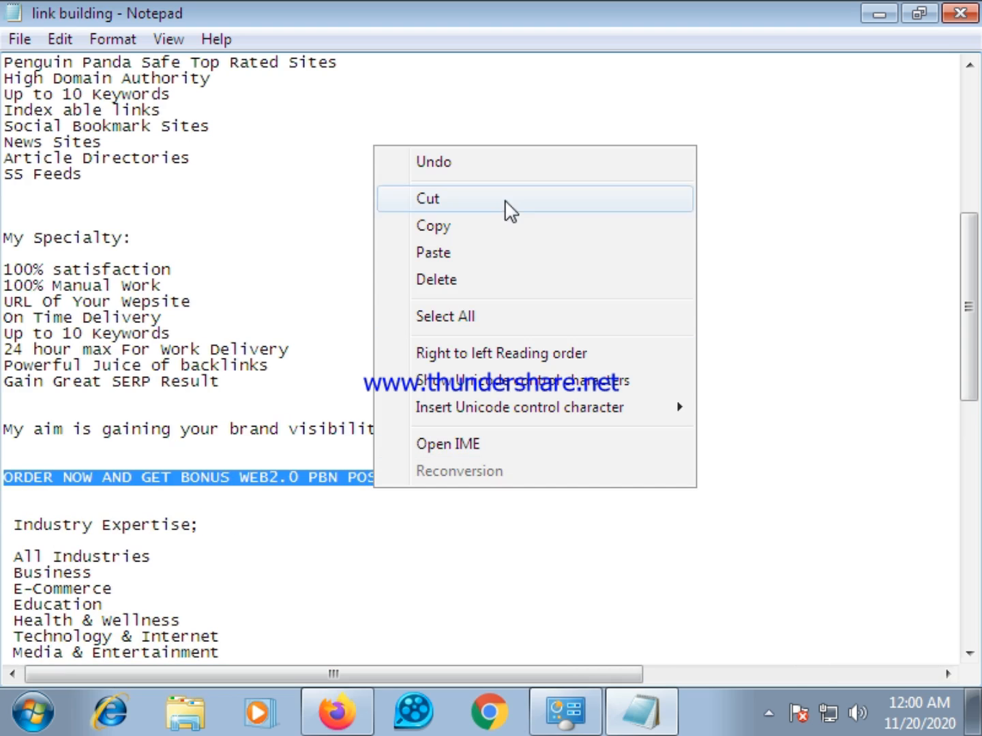
left_click(471, 230)
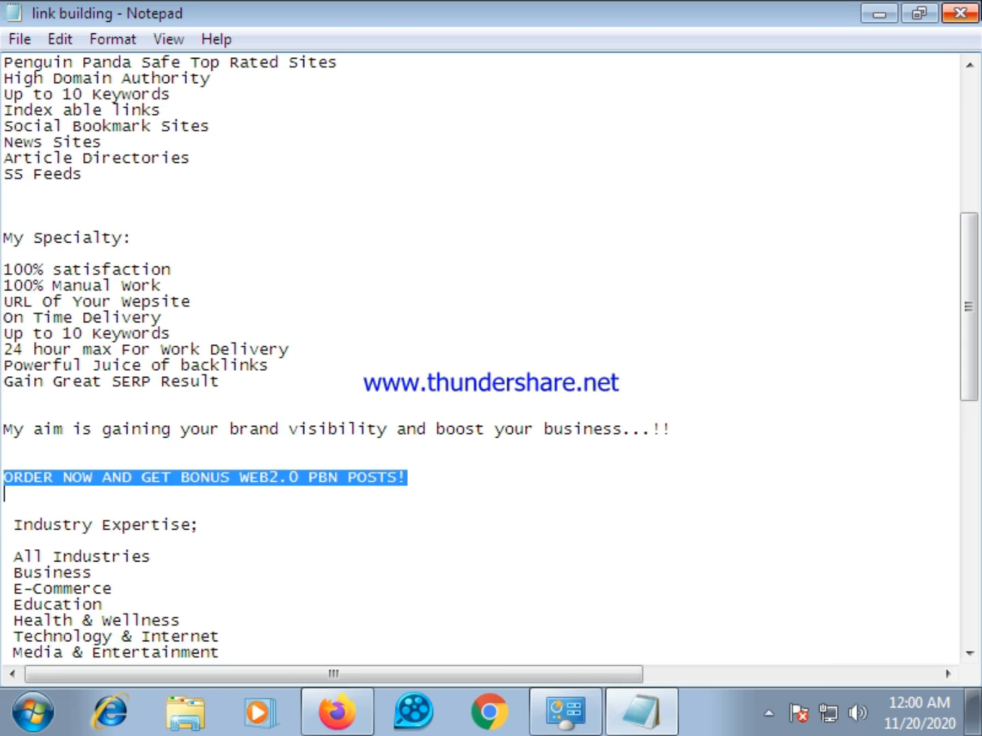
Step: Paste the copied "ORDER NOW AND GET BONUS WEB2.0 PBN POSTS!" line below the aim sentence in the gig description, separated by a blank line
left_click(919, 13)
left_click(156, 353)
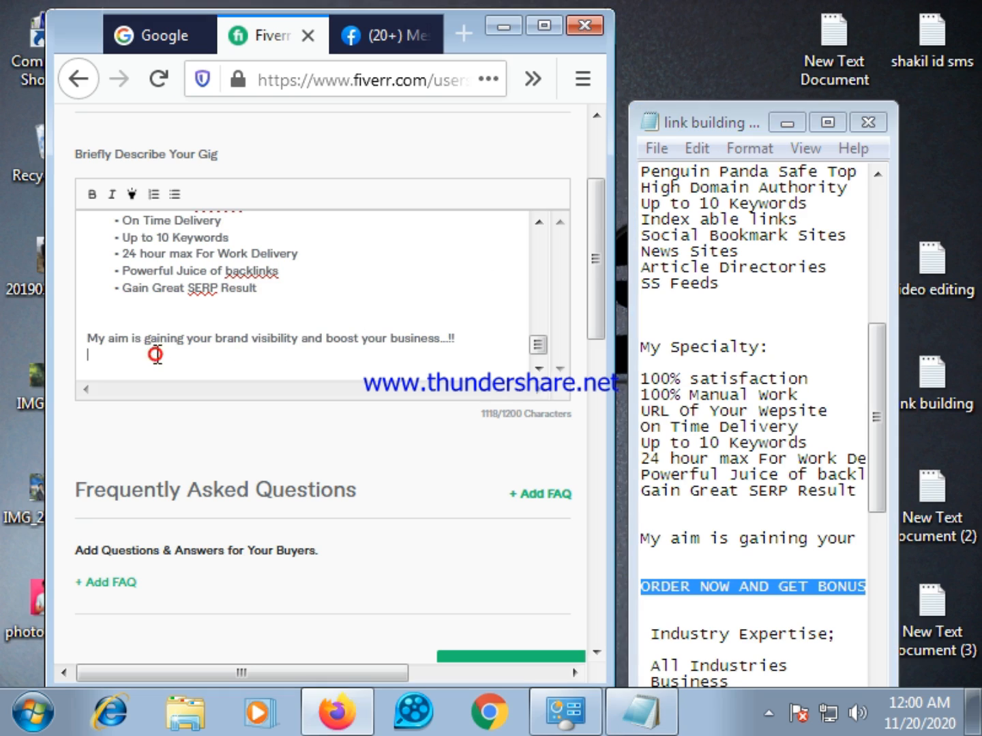
key("Return")
right_click(149, 359)
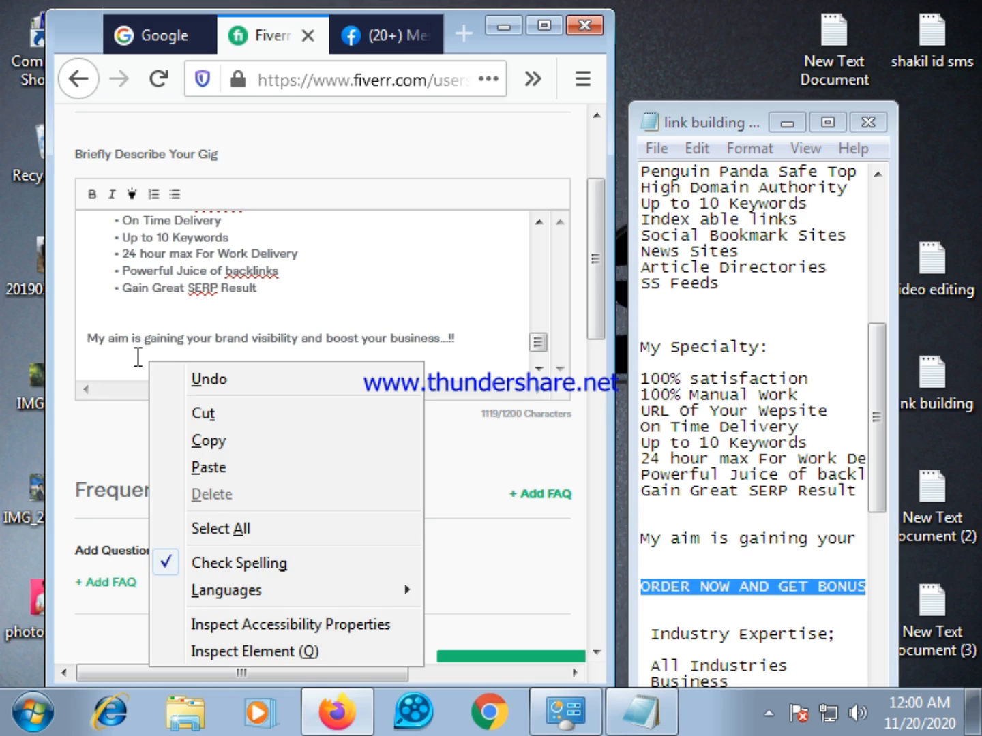
left_click(137, 357)
key("Return")
right_click(151, 365)
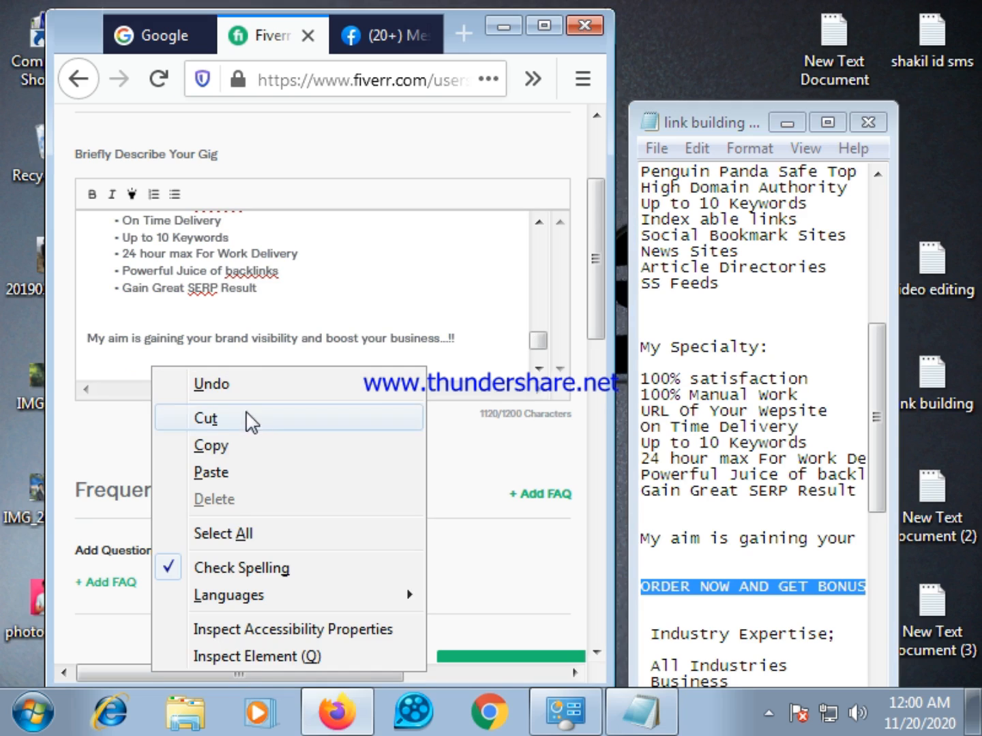
left_click(233, 470)
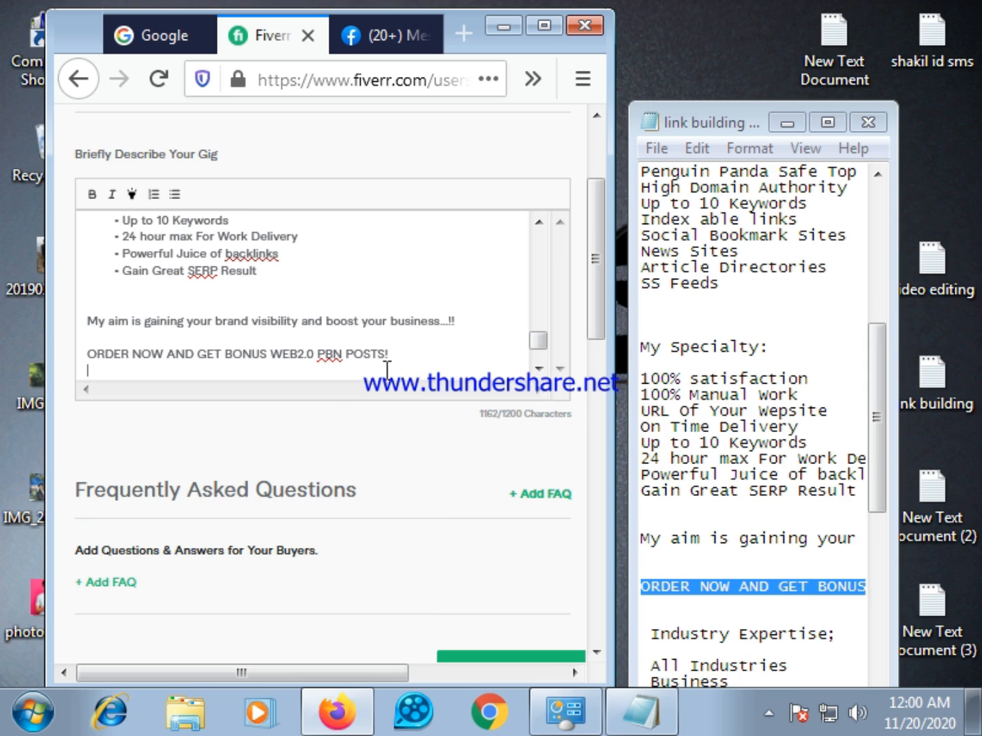
Step: Try to highlight the "My aim is gaining your brand visibility" sentence in the gig description
left_click_drag(87, 322, 460, 324)
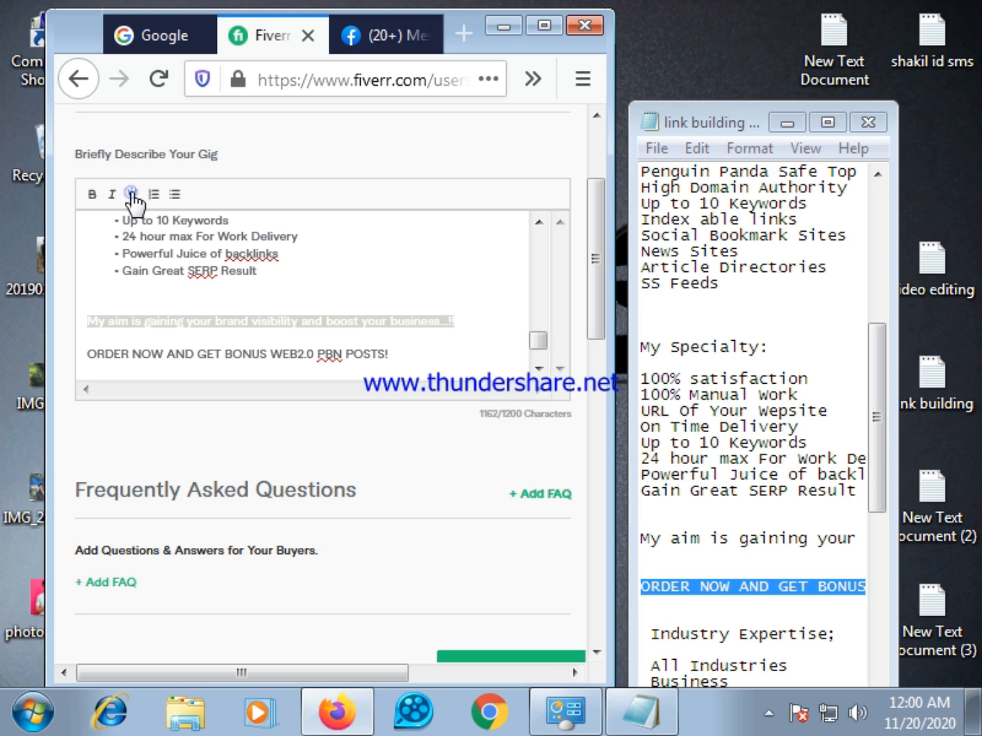
left_click(381, 320)
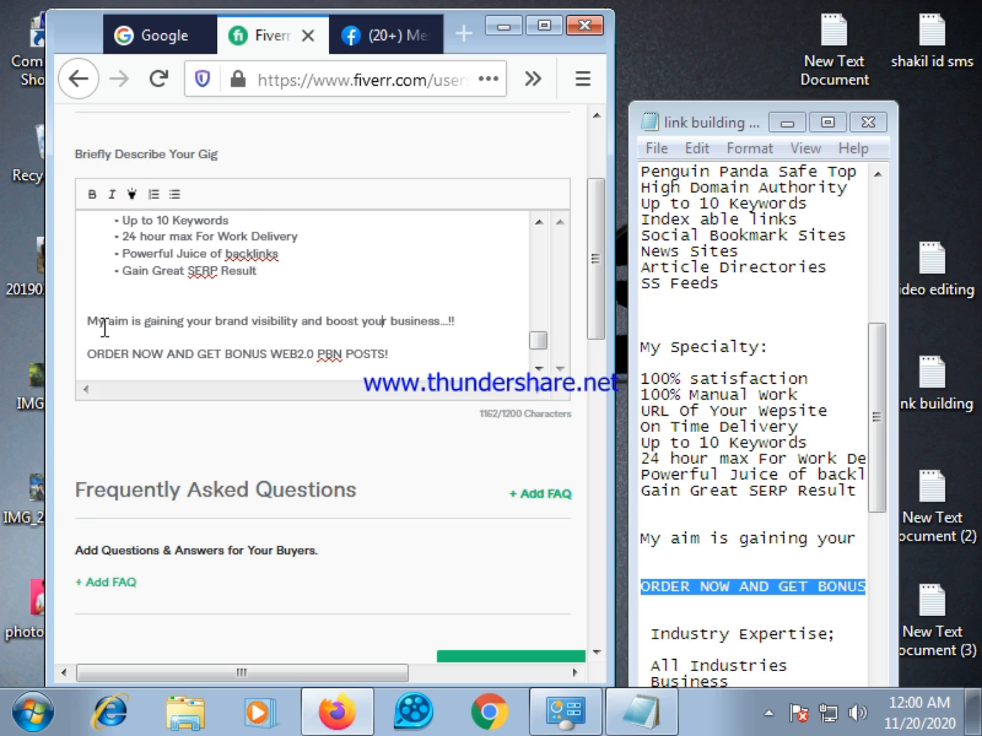
left_click_drag(85, 321, 480, 331)
left_click(131, 193)
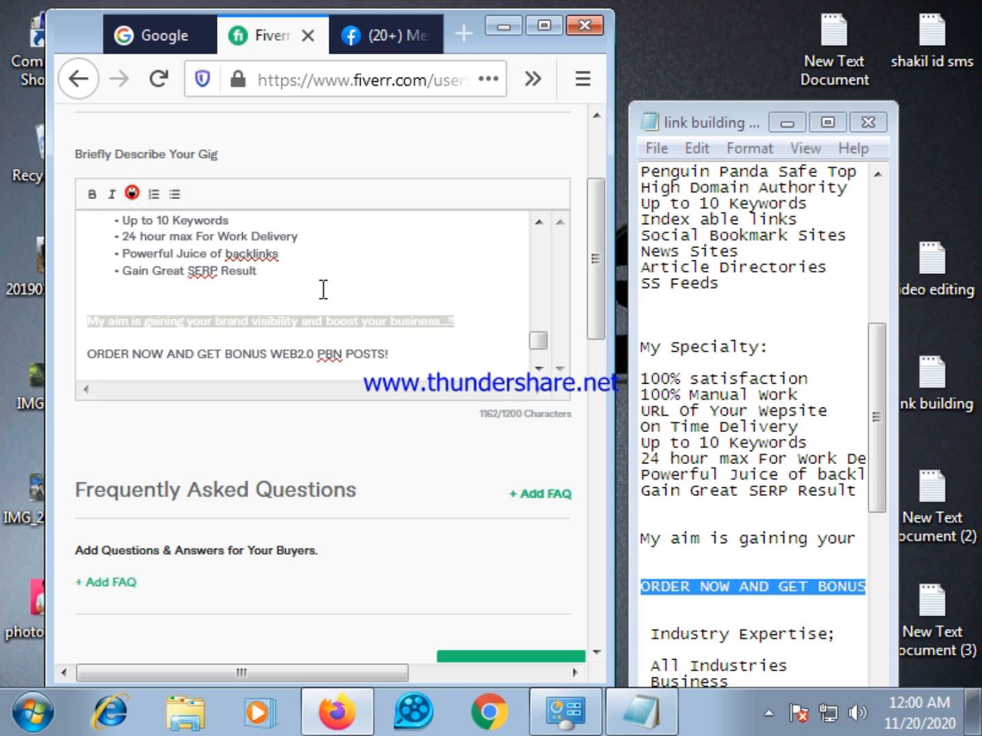
left_click_drag(85, 318, 478, 343)
left_click(132, 194)
left_click(471, 329)
left_click_drag(473, 329, 93, 318)
left_click(133, 196)
left_click(133, 196)
left_click(414, 352)
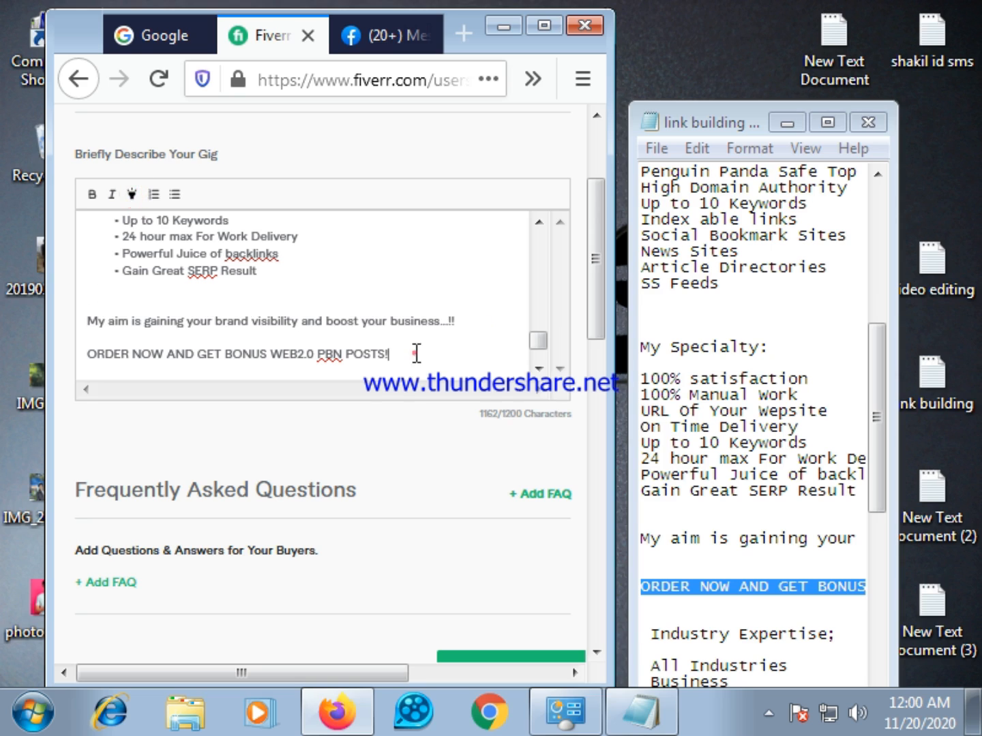
Step: Apply highlight formatting to the whole sentence "My aim is gaining your brand visibility and boost your business...!!"
scroll(336, 368, "down", 1)
scroll(336, 368, "down", 2)
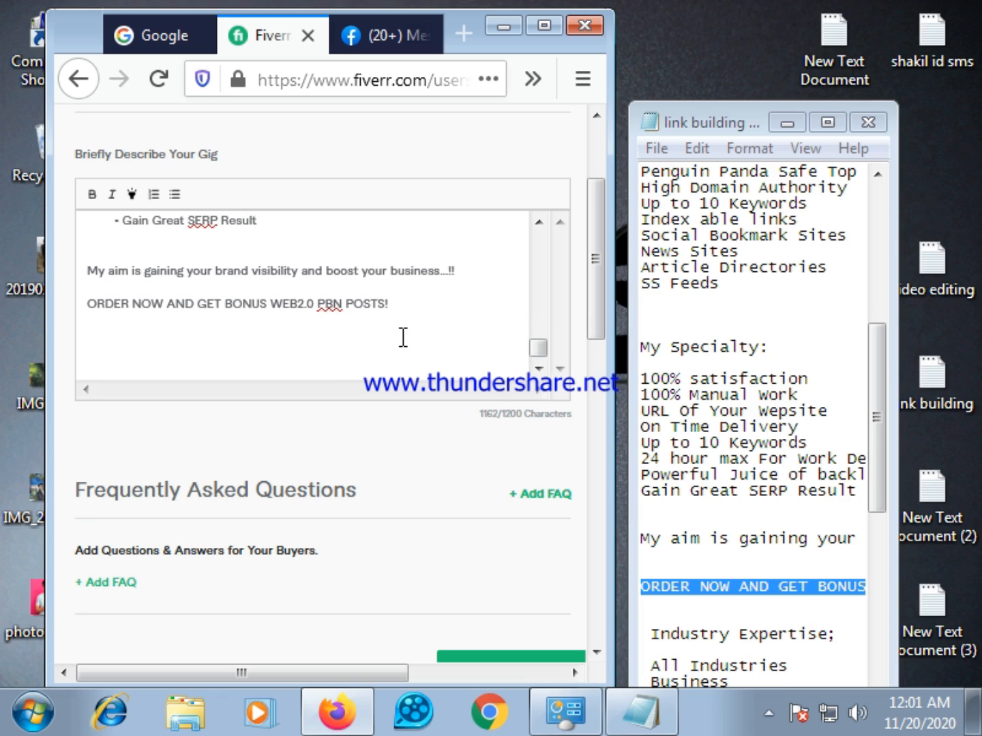
left_click_drag(458, 271, 77, 271)
left_click(134, 189)
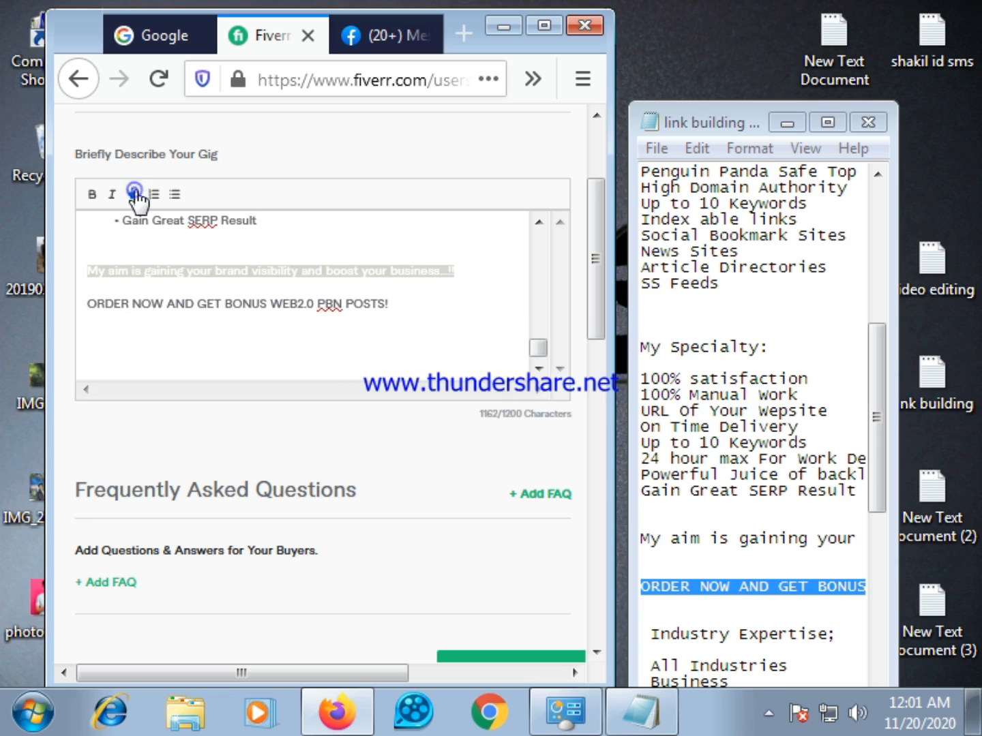
left_click(135, 194)
left_click_drag(90, 274, 449, 281)
left_click(134, 194)
left_click(135, 194)
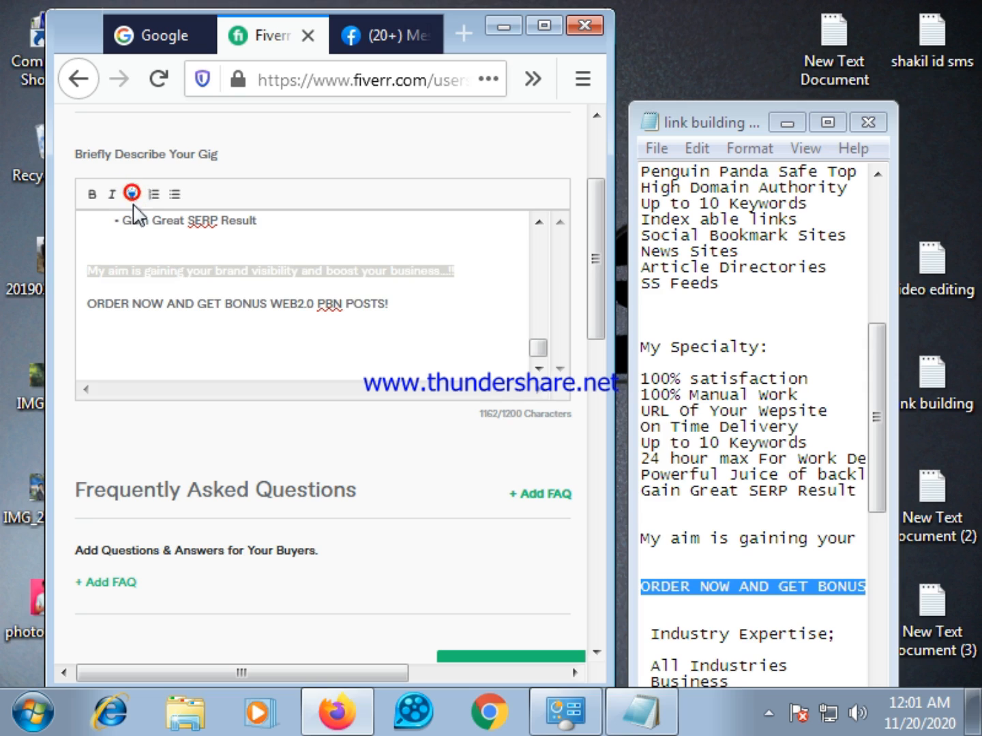
left_click_drag(85, 275, 502, 273)
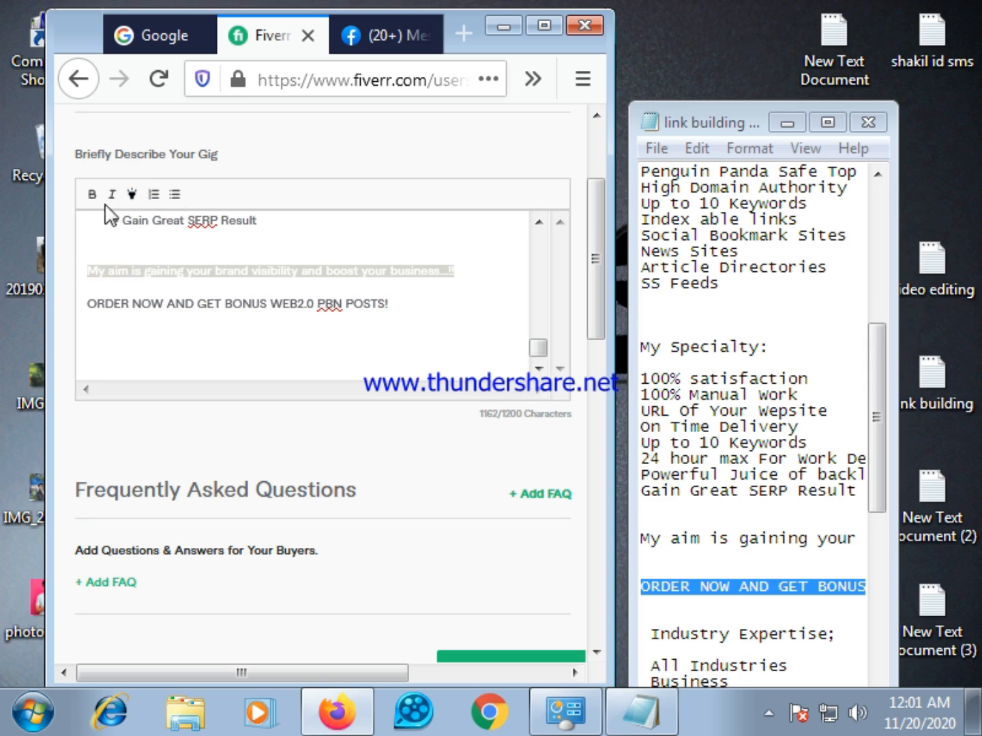
left_click(137, 193)
left_click(373, 338)
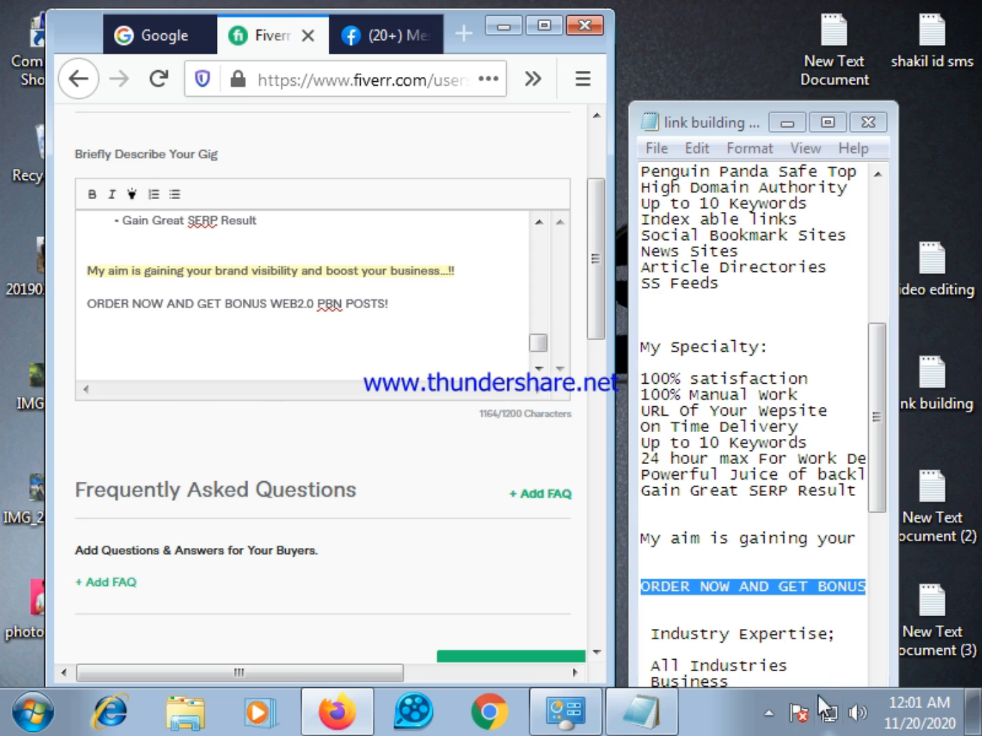
Step: Copy the heading "Industry Expertise;" from the link building Notepad file
left_click(826, 125)
scroll(164, 469, "down", 3)
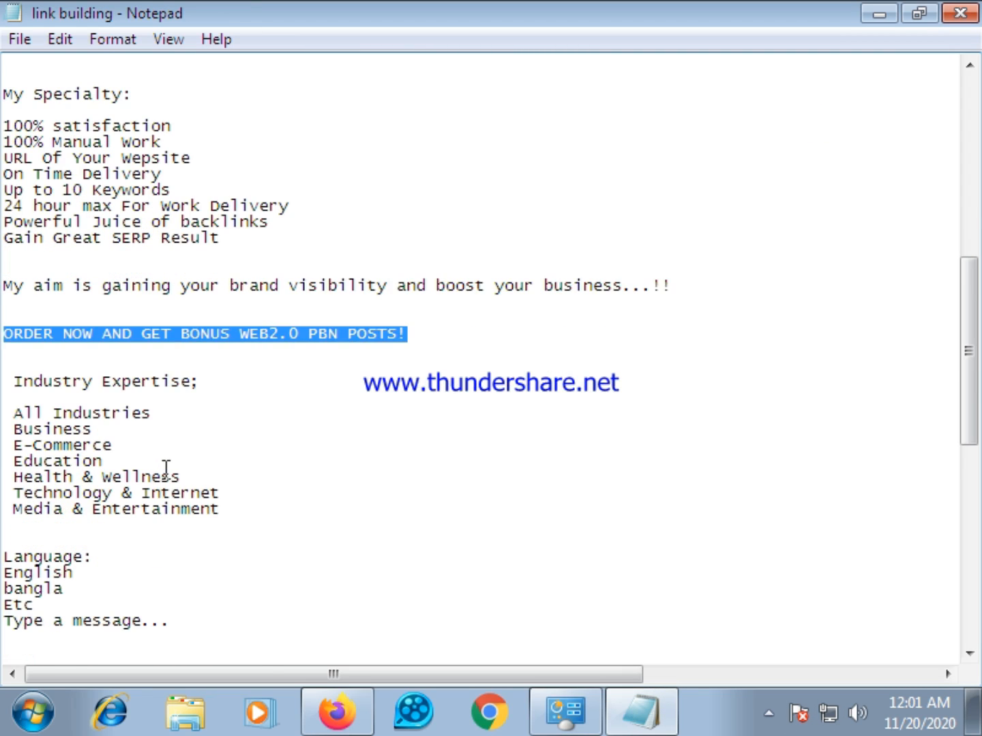
left_click_drag(13, 377, 207, 385)
right_click(165, 381)
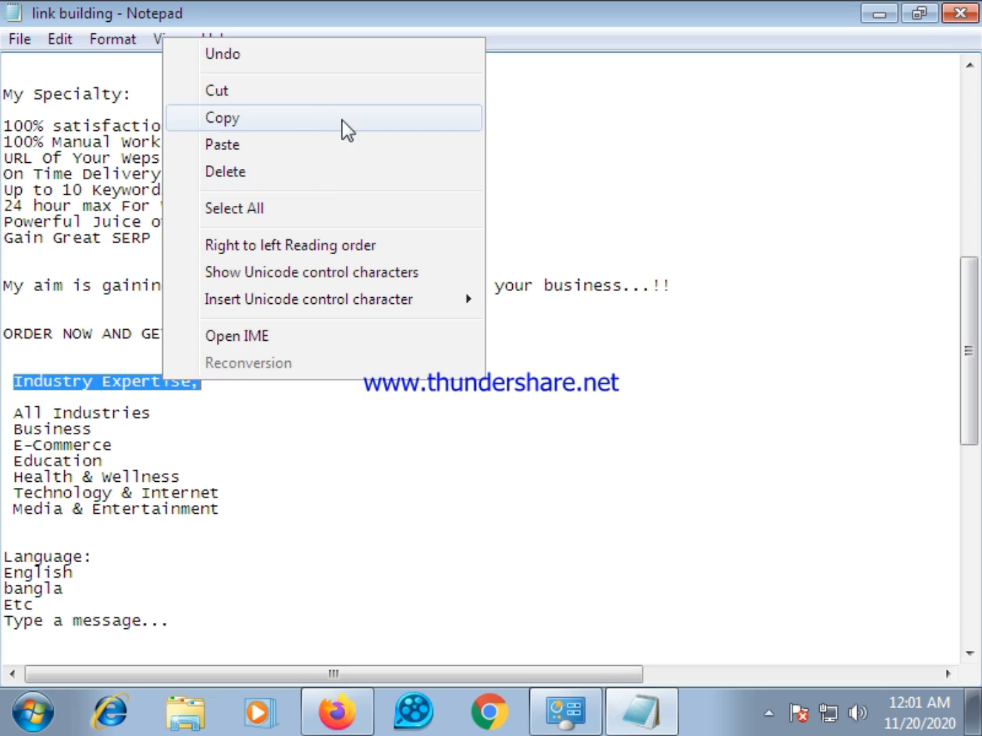
left_click(249, 118)
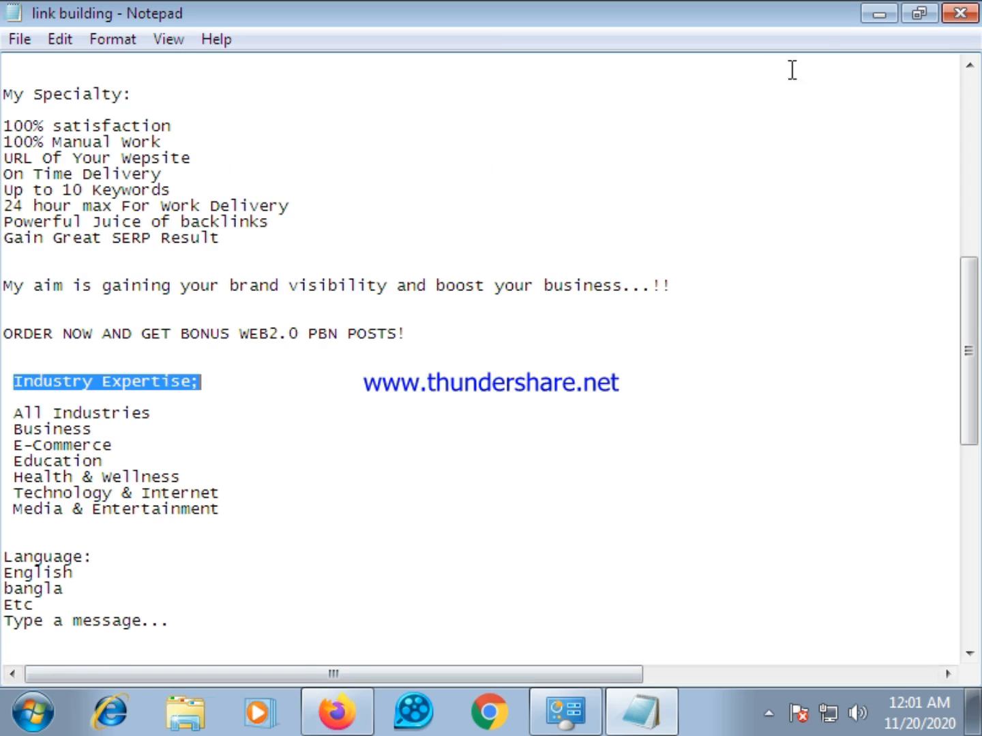
Step: Paste the copied "Industry Expertise;" heading below the "ORDER NOW" line in the gig description
left_click(919, 13)
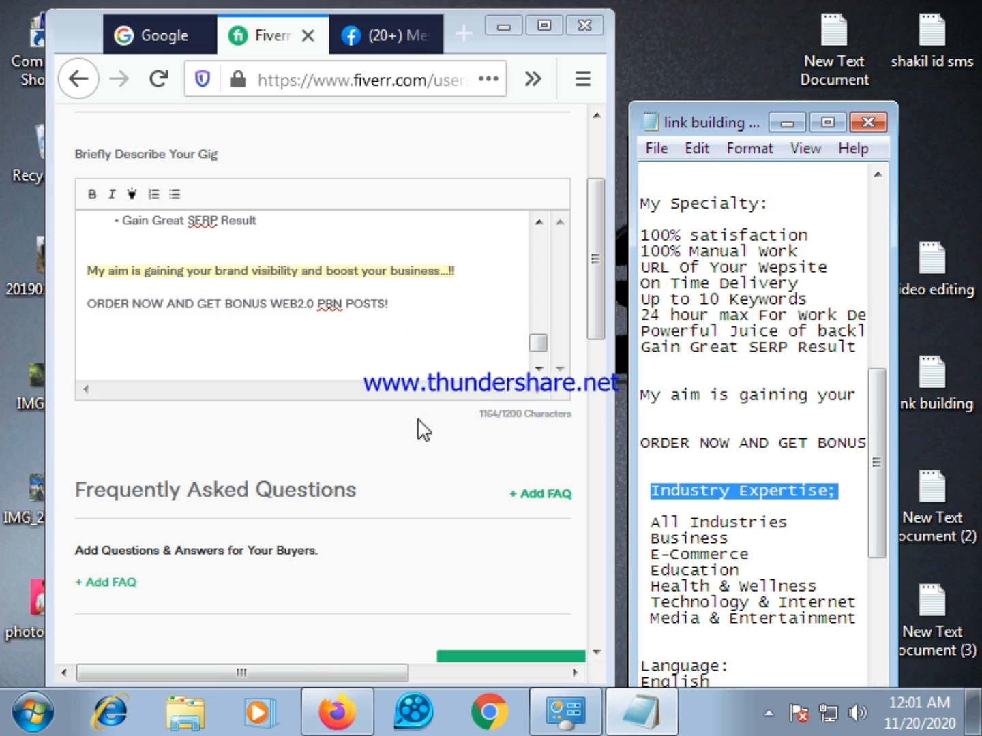
left_click(92, 335)
right_click(106, 341)
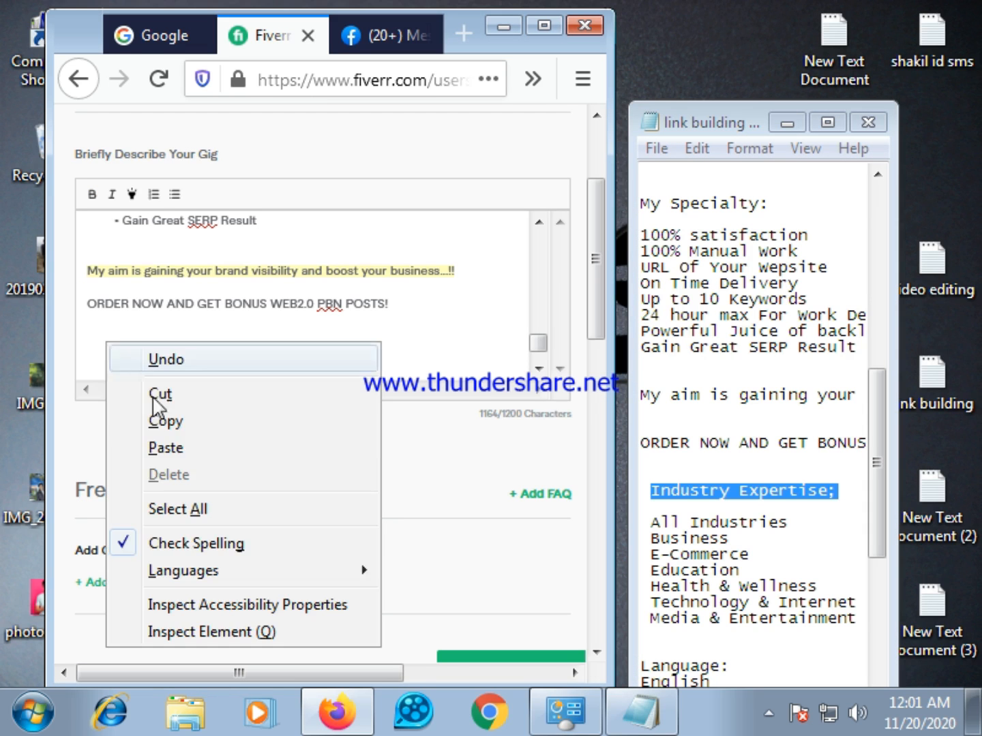
left_click(178, 449)
Step: Format the "Industry Expertise;" heading in the gig description as bold and highlighted
left_click_drag(197, 337, 68, 344)
left_click(92, 194)
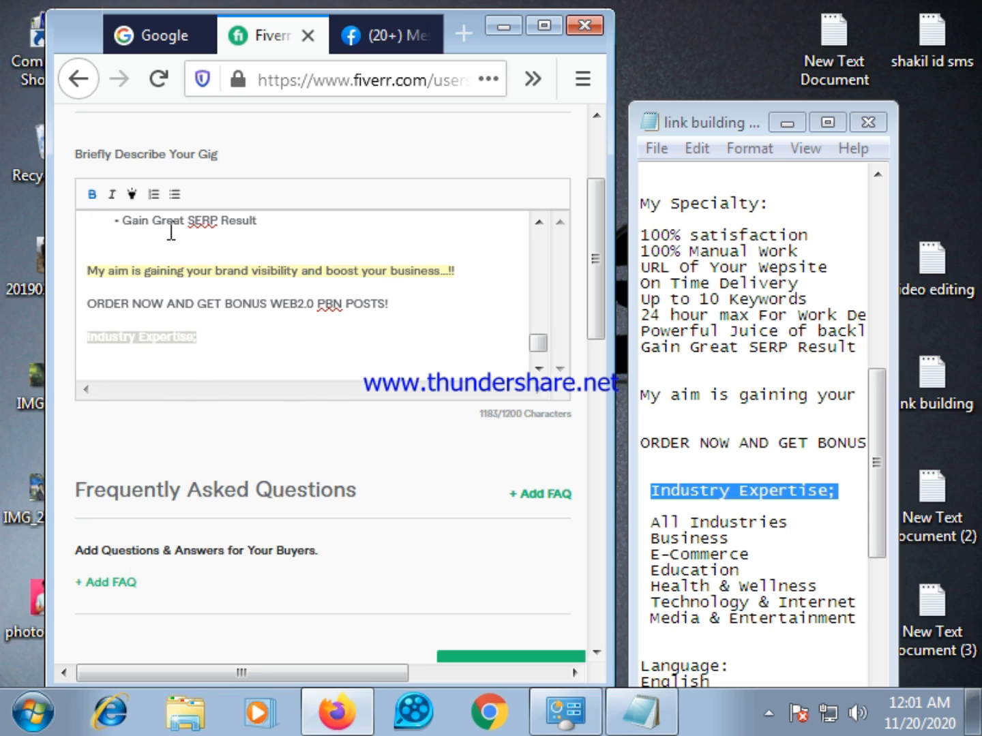
left_click(219, 357)
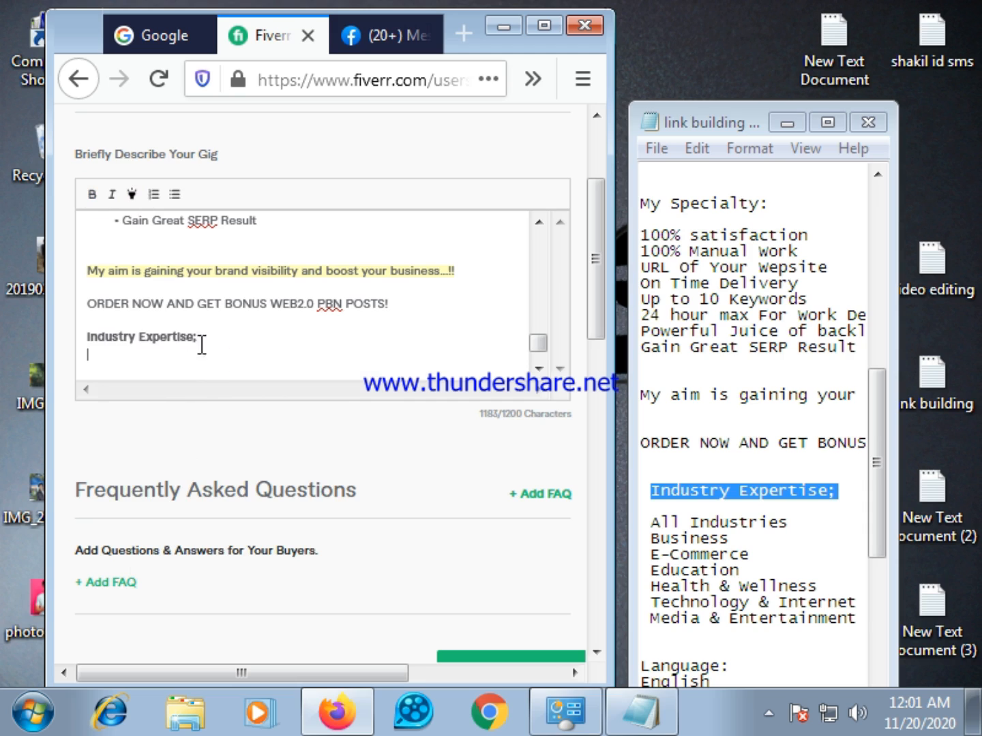
left_click_drag(189, 345, 88, 339)
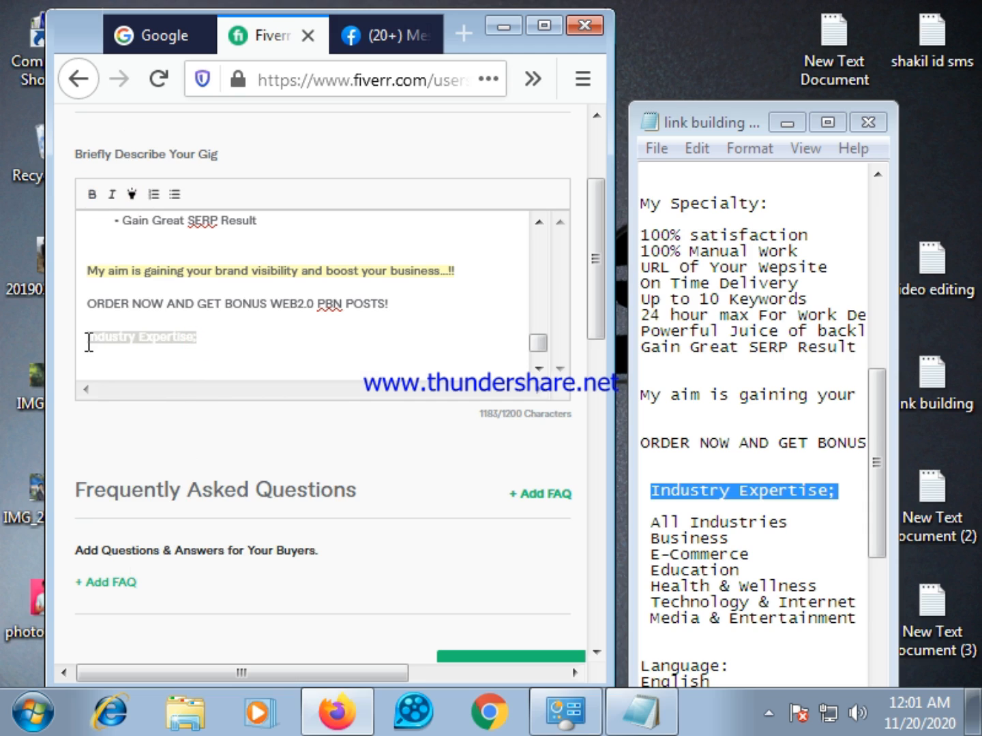
left_click(134, 190)
scroll(223, 362, "up", 2)
scroll(228, 285, "up", 5)
scroll(227, 344, "down", 8)
left_click(212, 312)
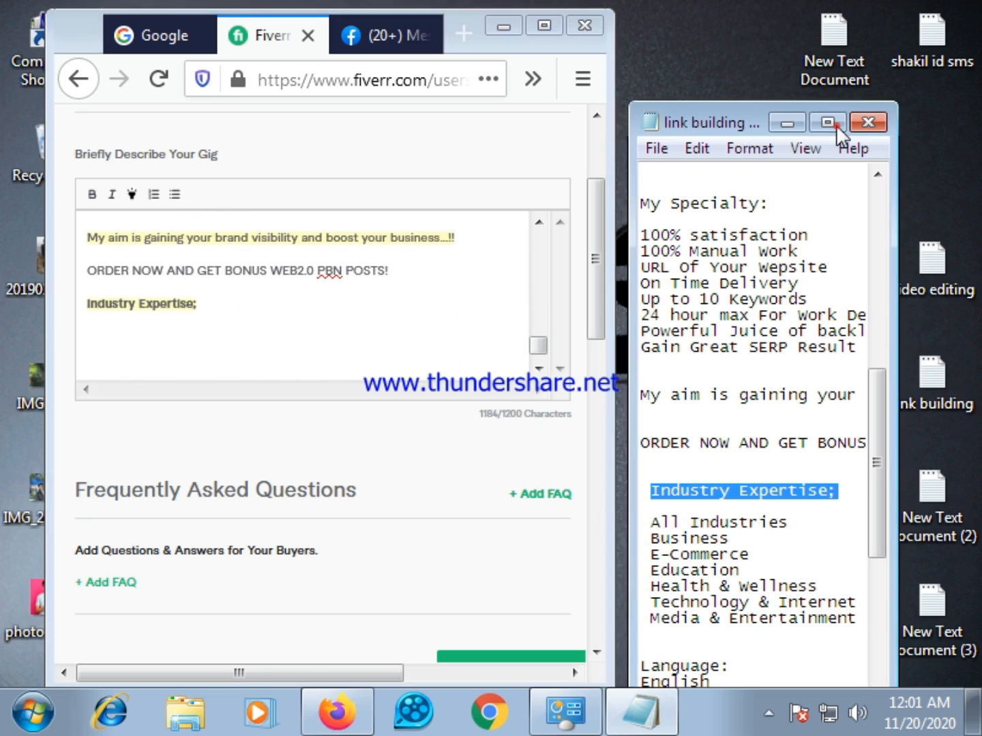
Step: Copy the industry lines from "All Industries" to "Media & Entertainment" in the link building Notepad file
left_click(833, 124)
left_click_drag(8, 412, 219, 516)
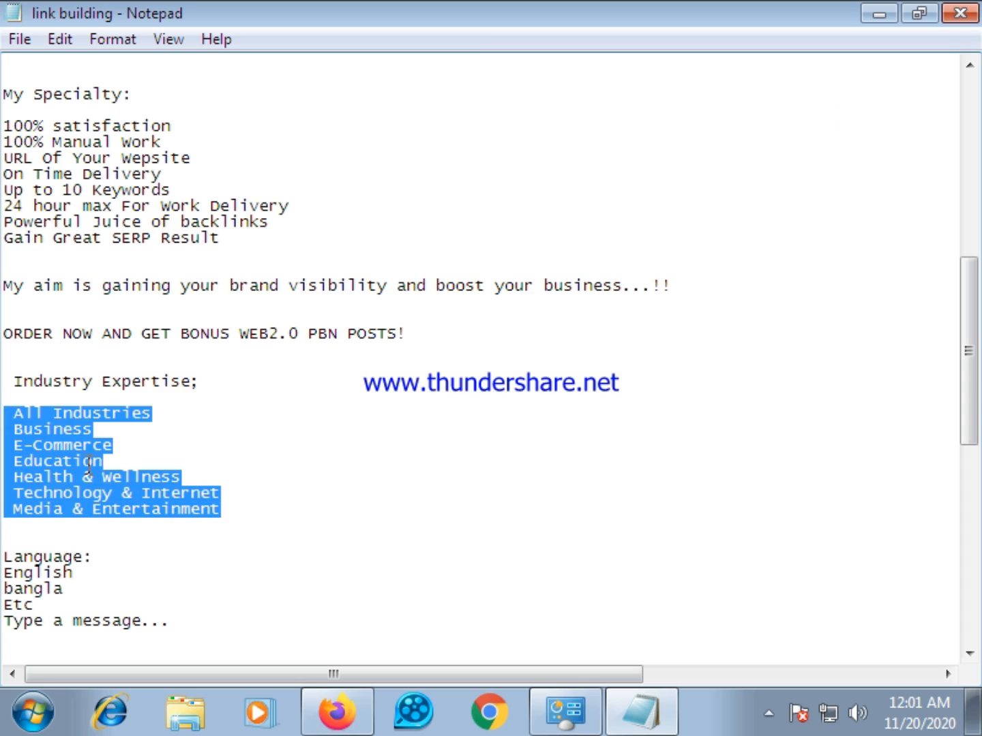
right_click(67, 467)
left_click(134, 197)
Step: Paste the copied industry list below the "Industry Expertise;" heading in the gig description
left_click(918, 12)
left_click(117, 347)
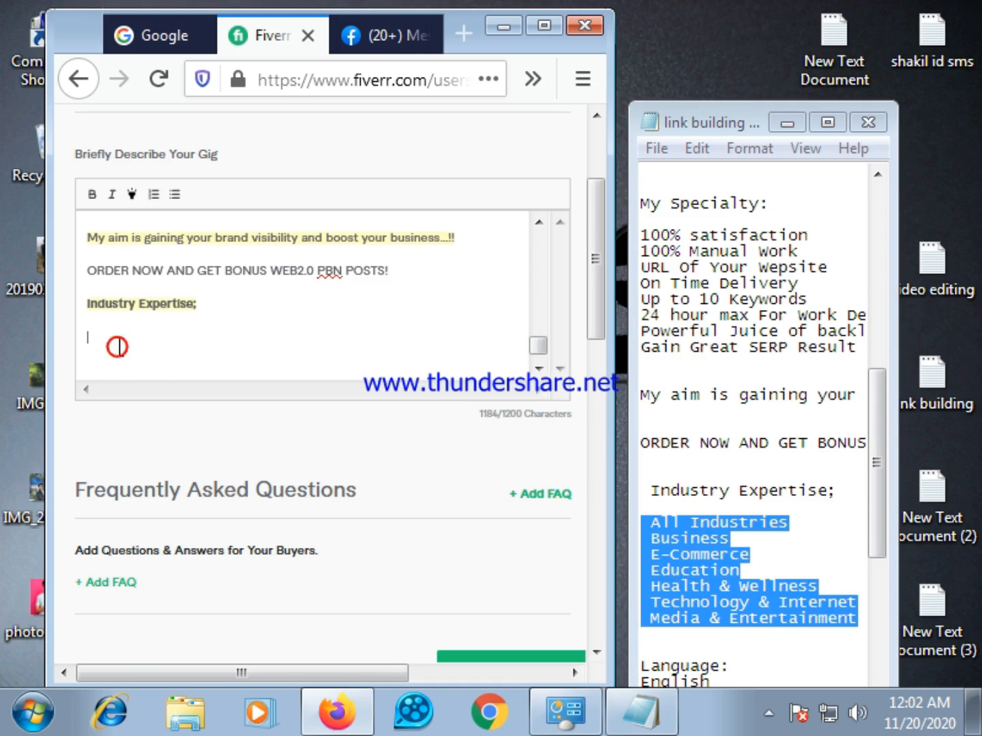
right_click(119, 349)
left_click(185, 454)
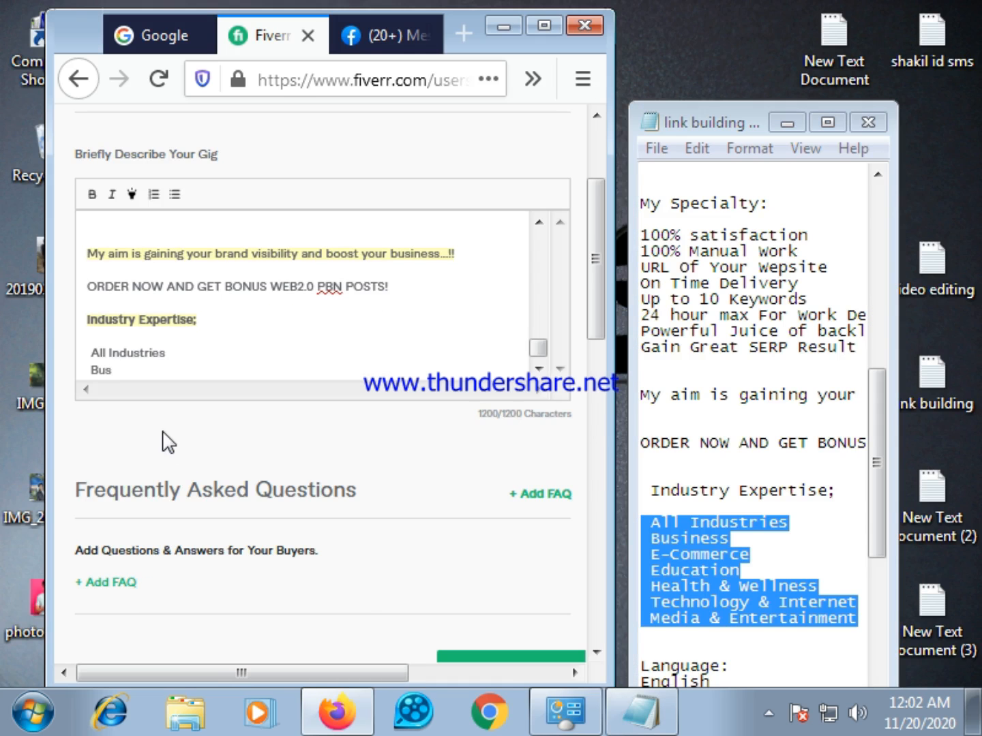
scroll(167, 395, "down", 2)
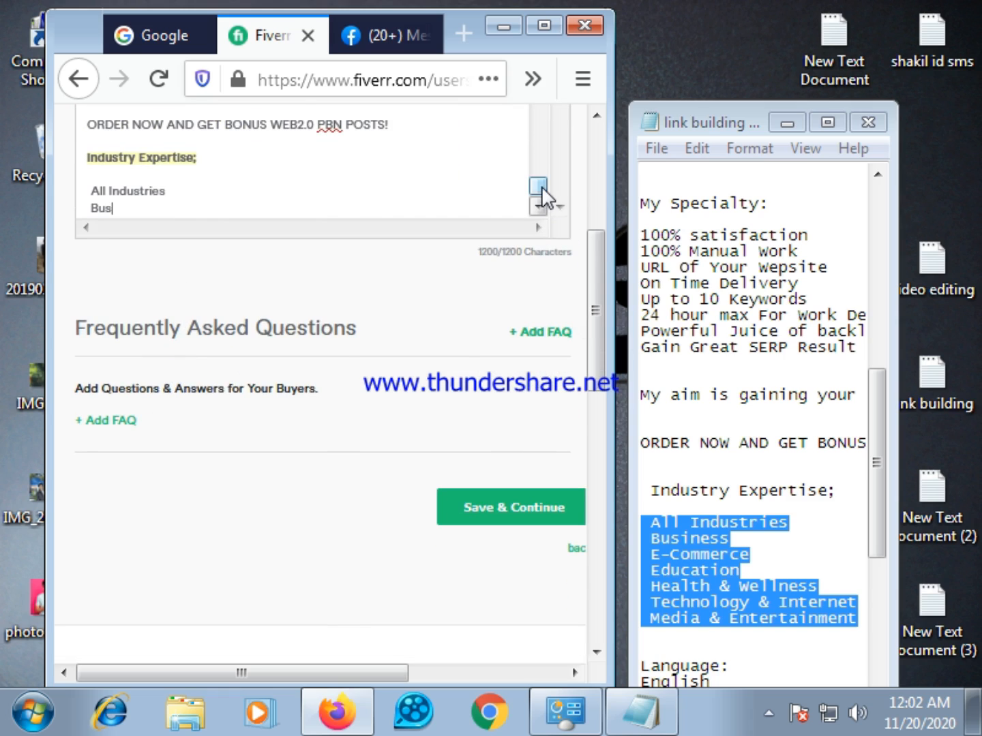
Step: Delete the truncated industry lines pasted below the "Industry Expertise;" heading in the gig description
mouse_move(541, 184)
left_mouse_down()
mouse_move(540, 171)
mouse_move(546, 208)
left_mouse_up()
scroll(259, 222, "up", 3)
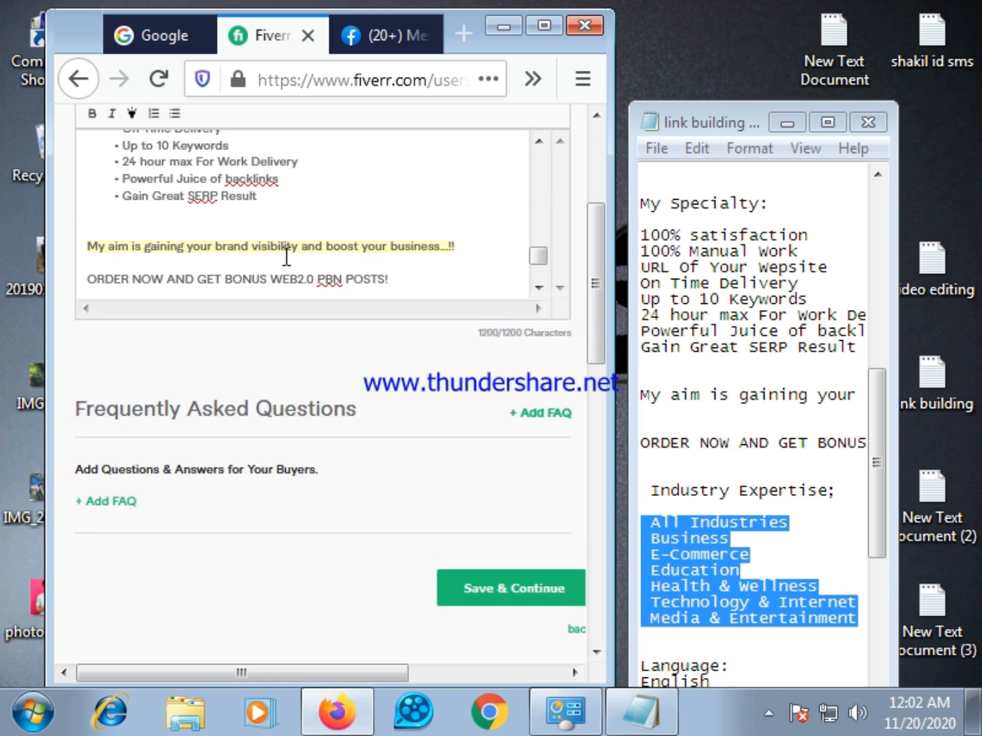
scroll(278, 276, "down", 5)
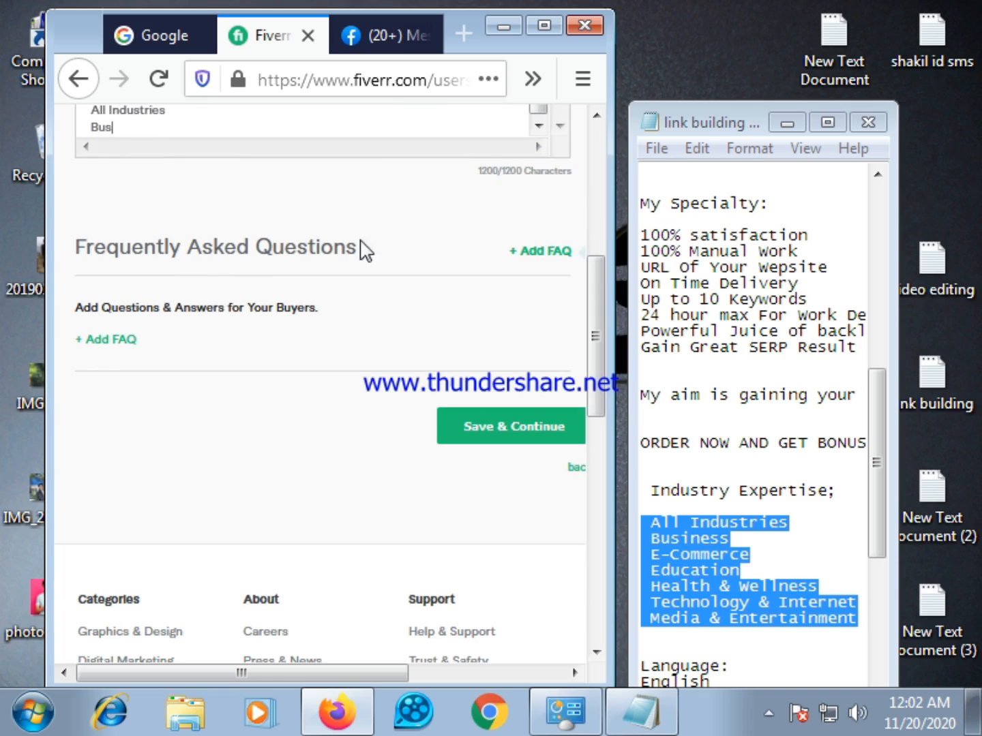
scroll(344, 500, "up", 4)
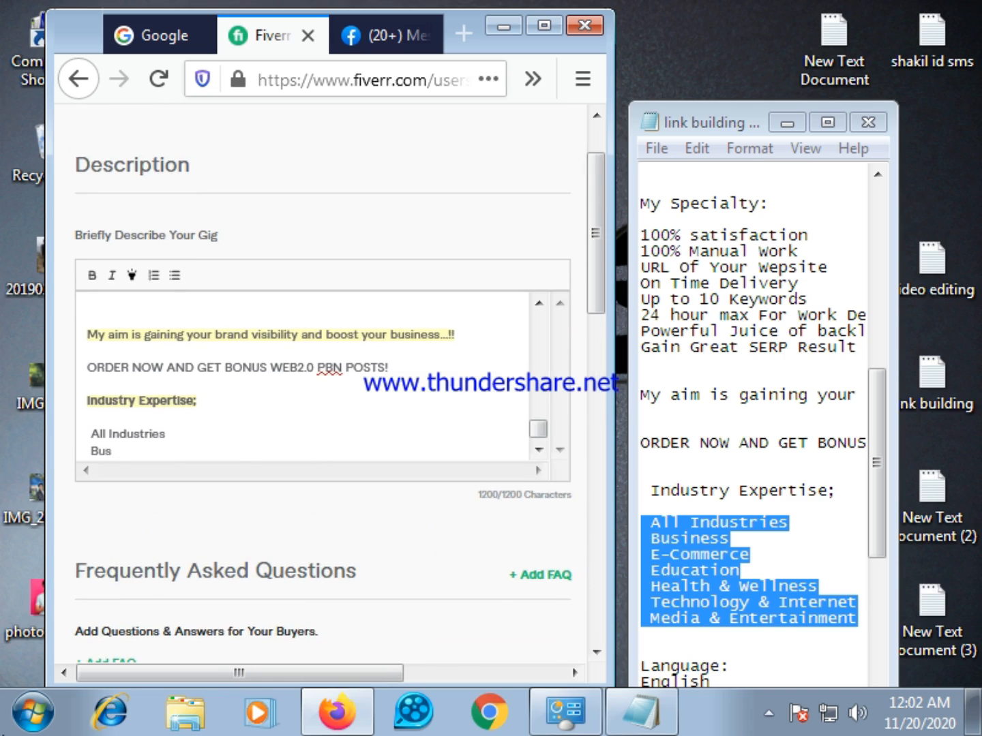
left_click(539, 427)
left_click_drag(539, 427, 526, 458)
key("BackSpace")
key("BackSpace")
key("BackSpace")
key("BackSpace")
key("BackSpace")
key("BackSpace")
key("BackSpace")
key("BackSpace")
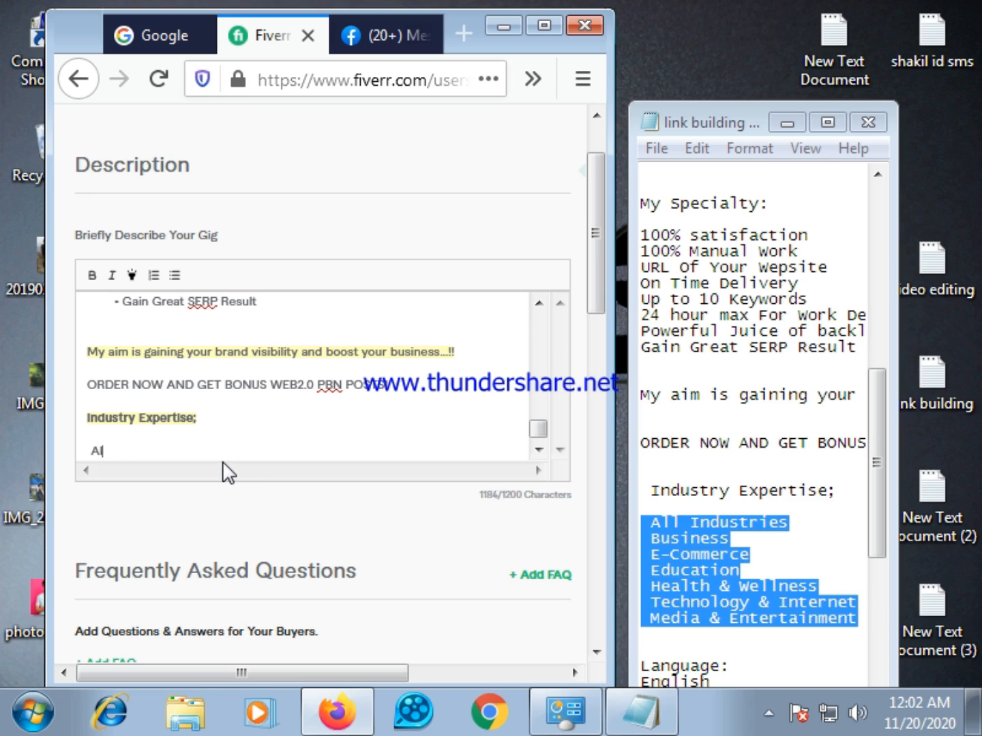
key("BackSpace")
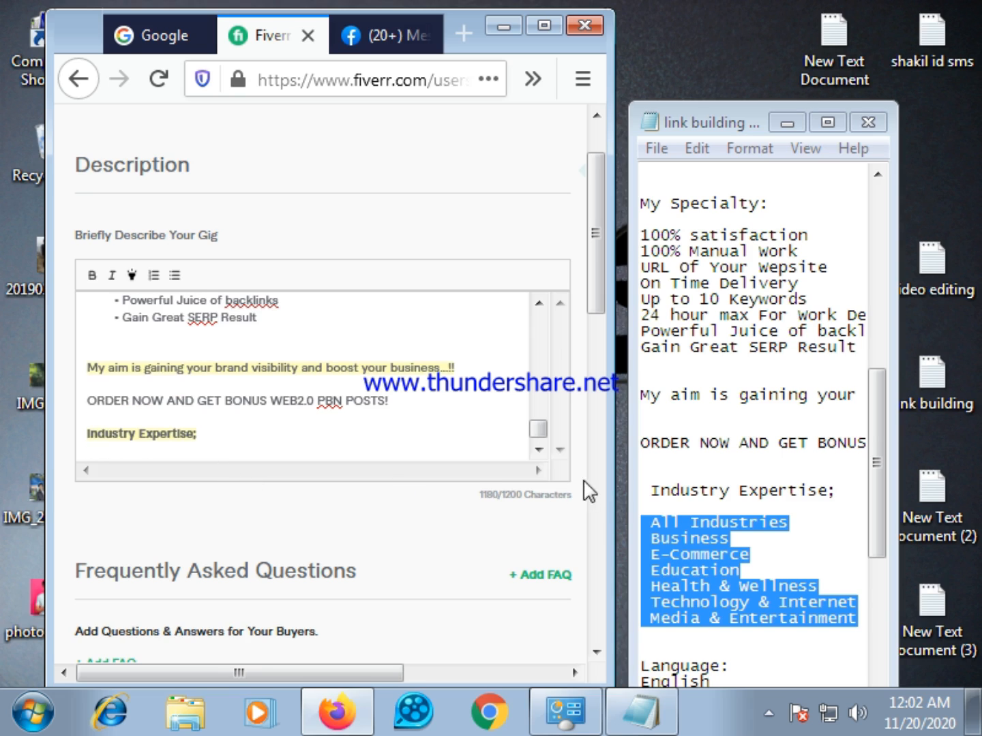
Step: Copy the industry lines from "All Industries" to "Media & Entertainment" again in the link building Notepad file
left_click(700, 541)
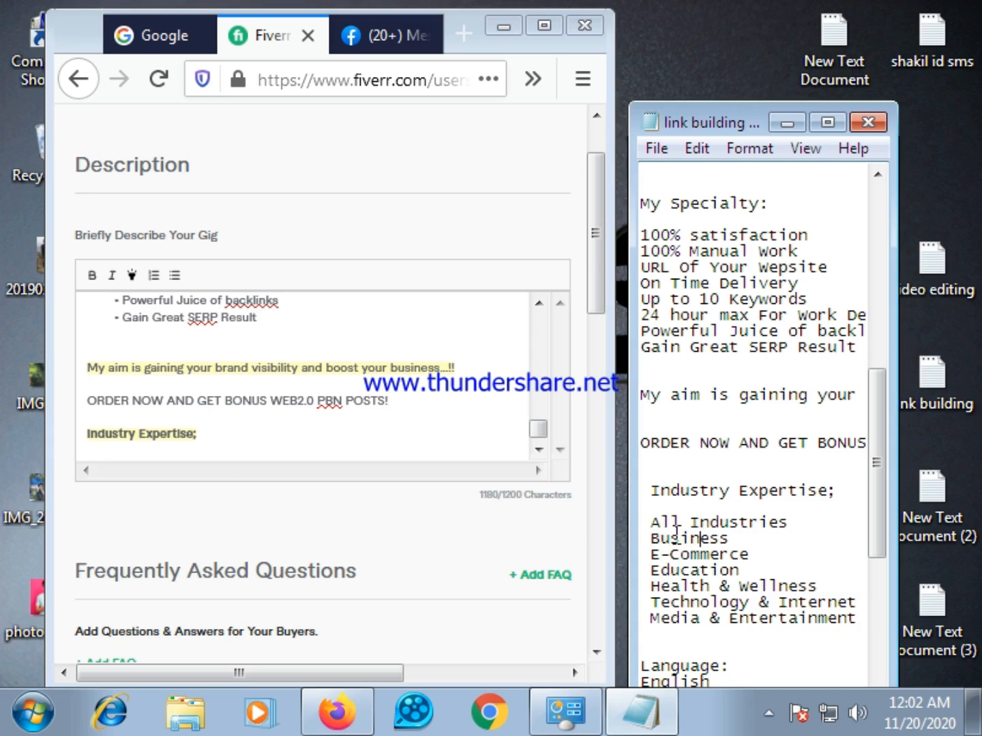
left_click_drag(651, 518, 860, 624)
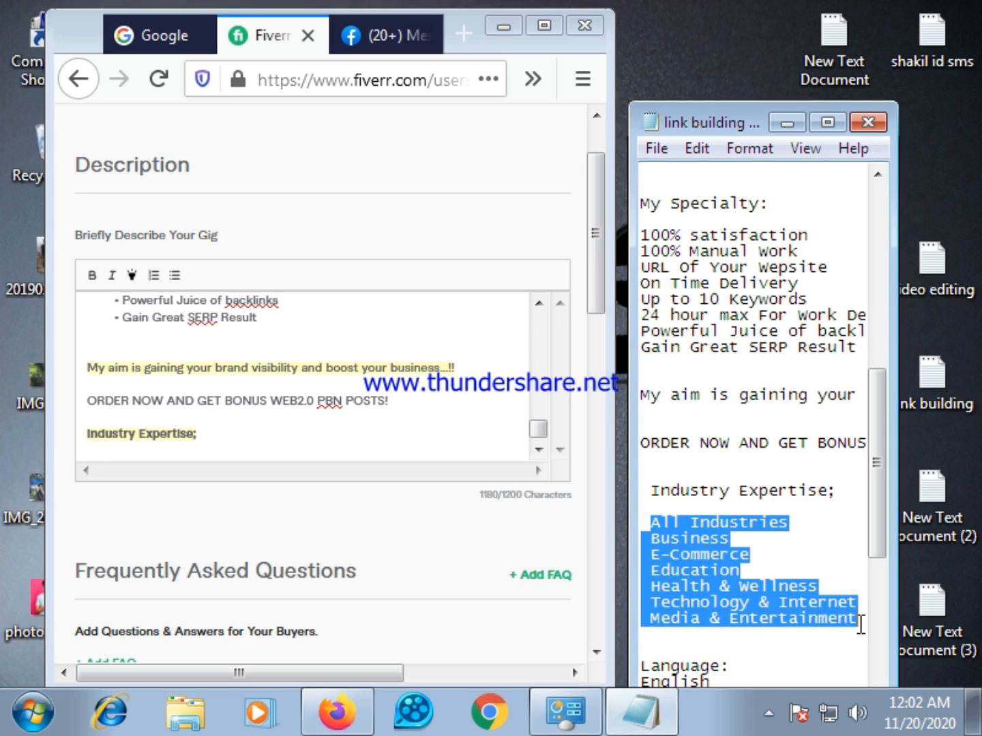
right_click(675, 554)
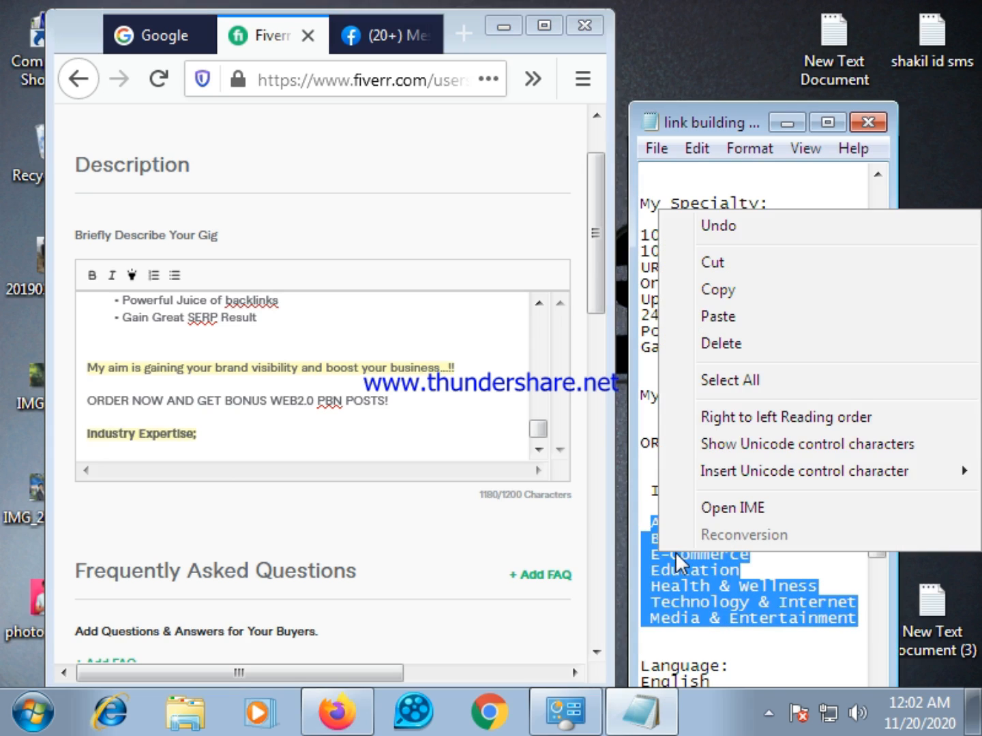
left_click(746, 297)
Step: Add blank lines below the "Industry Expertise;" heading in the gig description and paste the copied industry list there
left_click(130, 447)
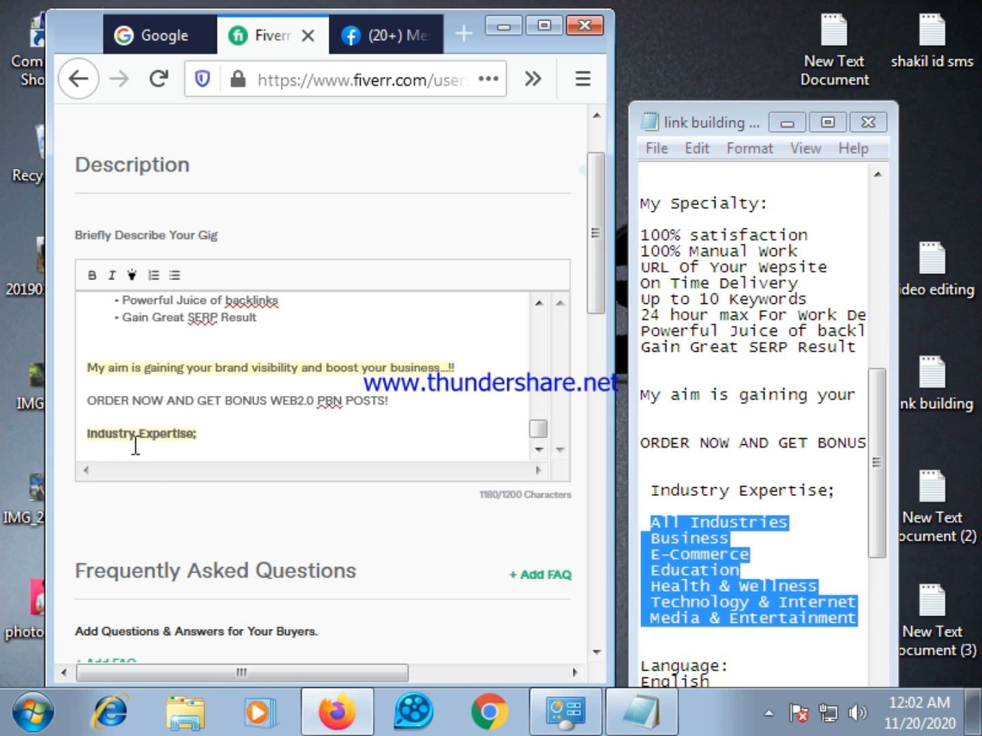
key("Return")
key("Return")
key("Return")
key("Return")
key("Return")
key("Return")
key("Return")
key("Return")
key("Return")
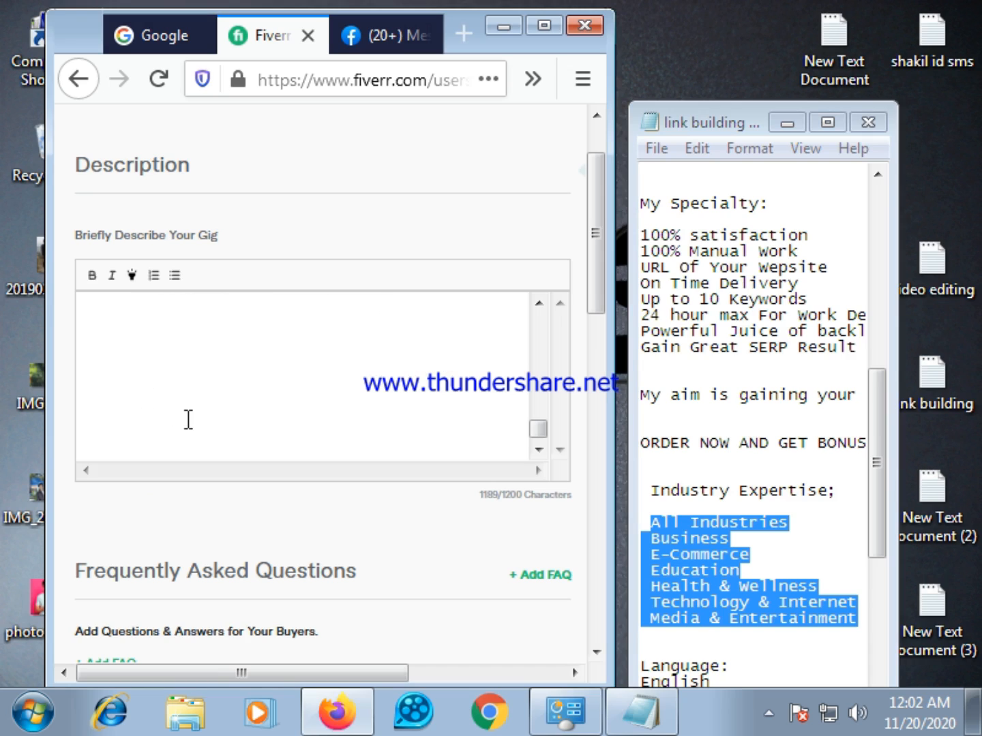
key("BackSpace")
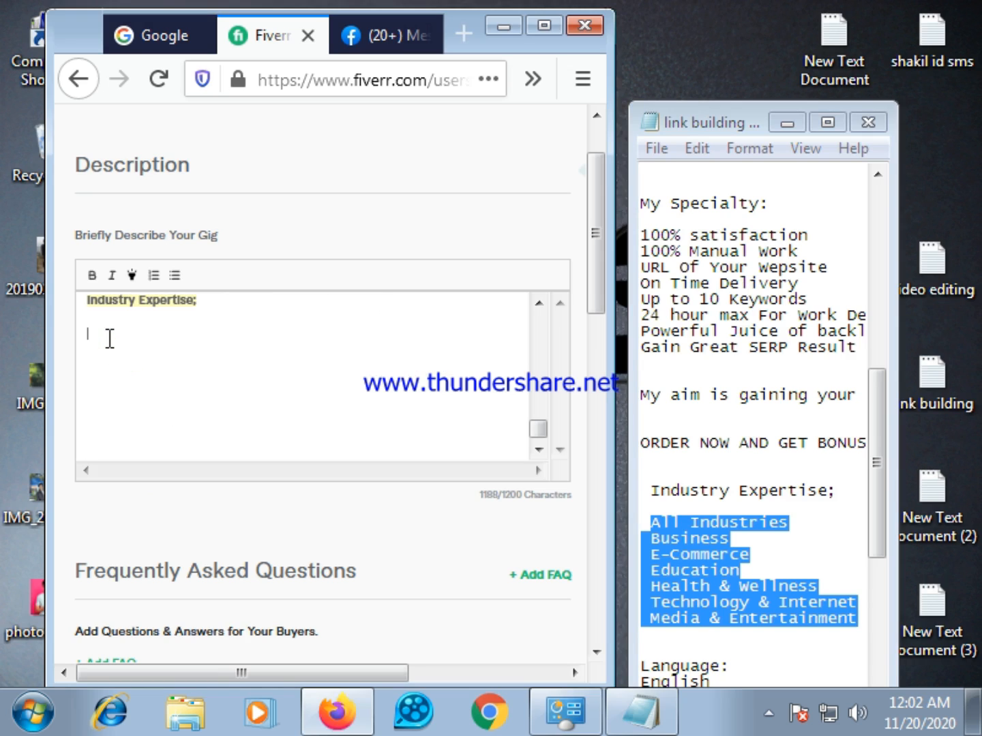
right_click(109, 339)
left_click(184, 450)
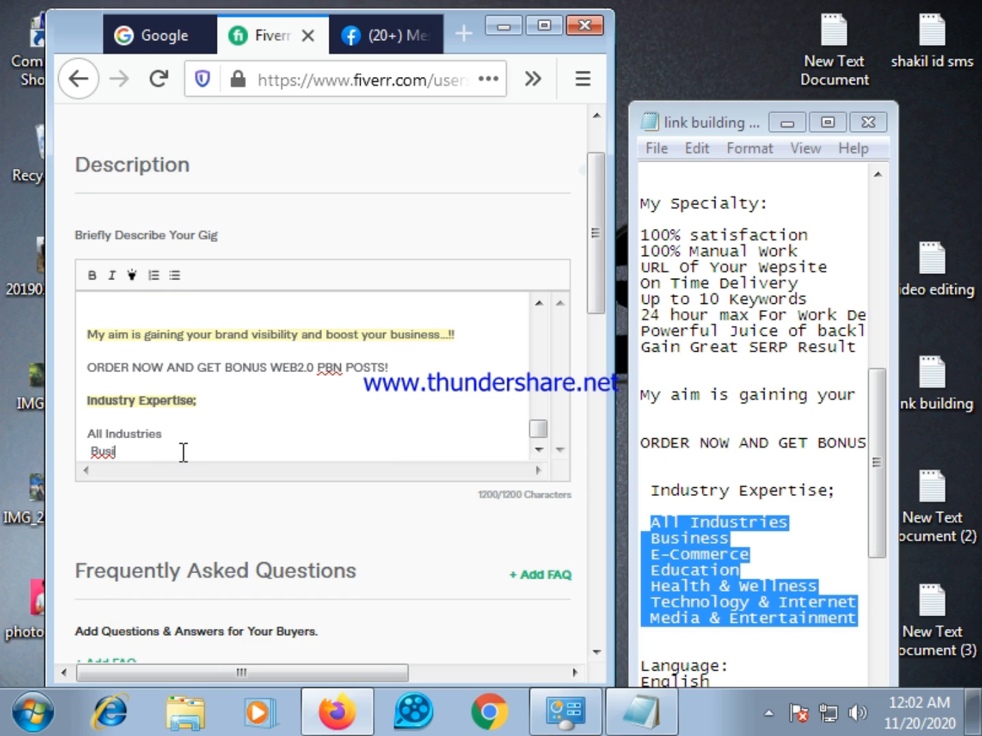
scroll(183, 451, "down", 1)
scroll(185, 443, "up", 1)
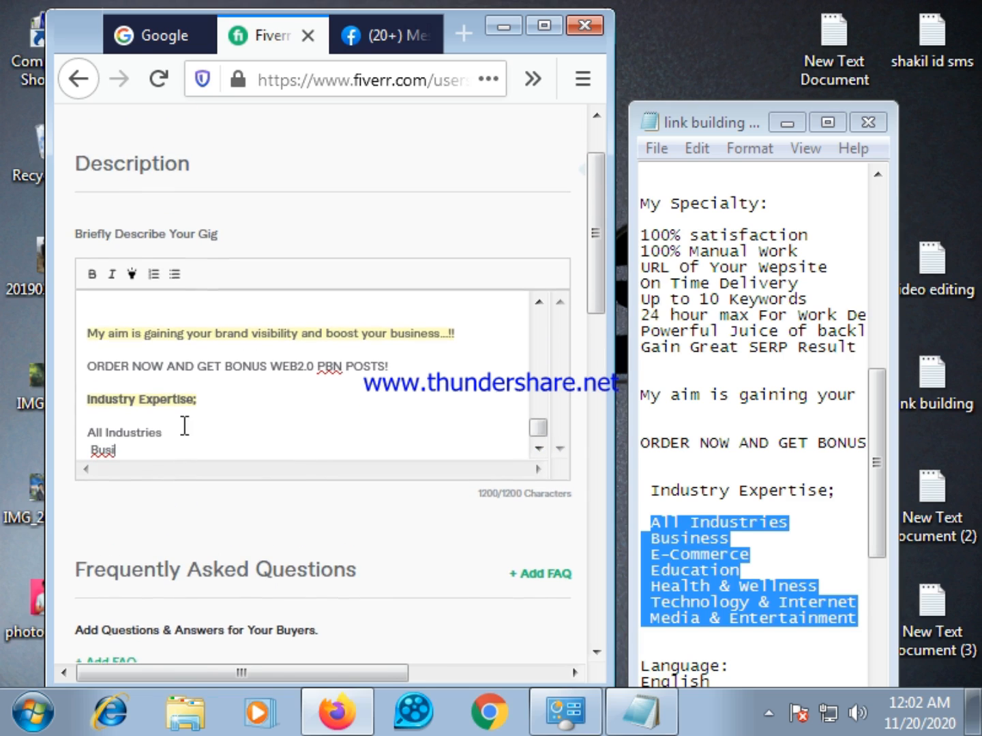
left_click(140, 457)
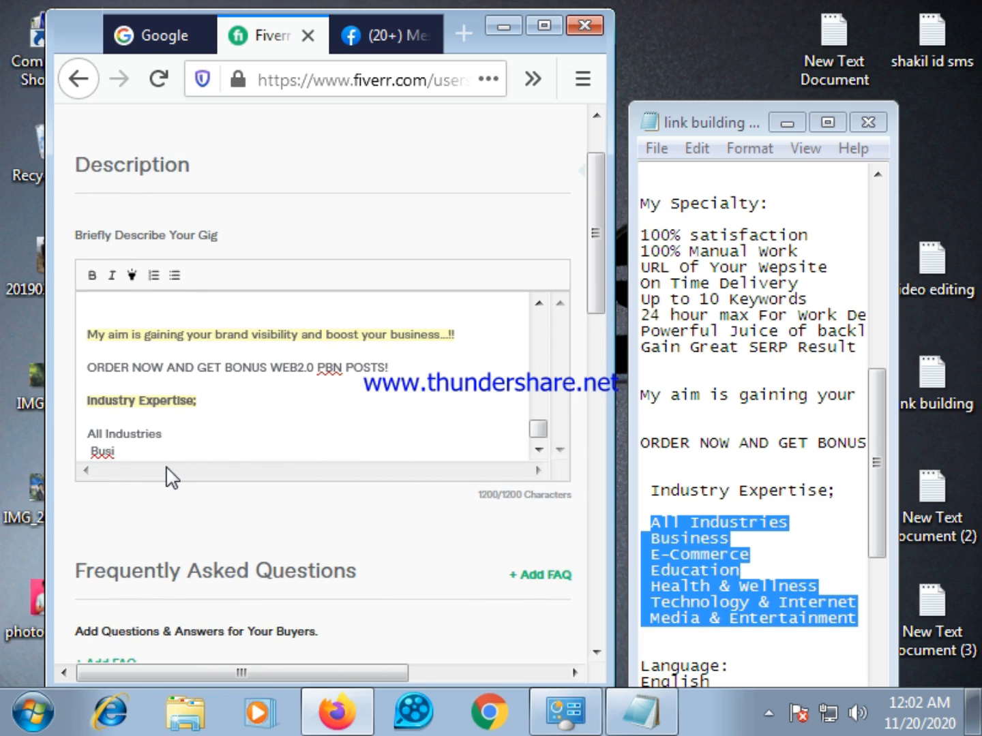
Step: Remove the newly pasted "All Industries" and "Busi" lines from below the "Industry Expertise;" heading
key("BackSpace")
key("BackSpace")
key("BackSpace")
key("BackSpace")
key("BackSpace")
key("BackSpace")
key("BackSpace")
key("BackSpace")
key("BackSpace")
key("BackSpace")
key("BackSpace")
key("BackSpace")
key("BackSpace")
key("BackSpace")
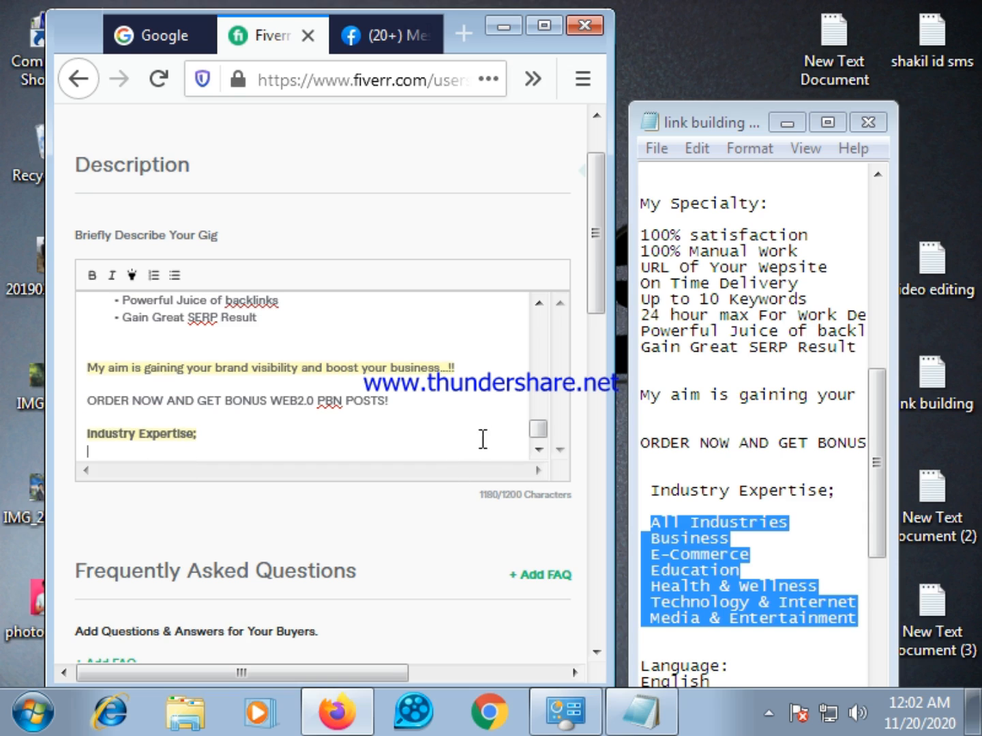
Step: Delete the line "ORDER NOW AND GET BONUS WEB2.0 PBN POSTS!" and its blank line from the gig description
scroll(276, 417, "up", 10)
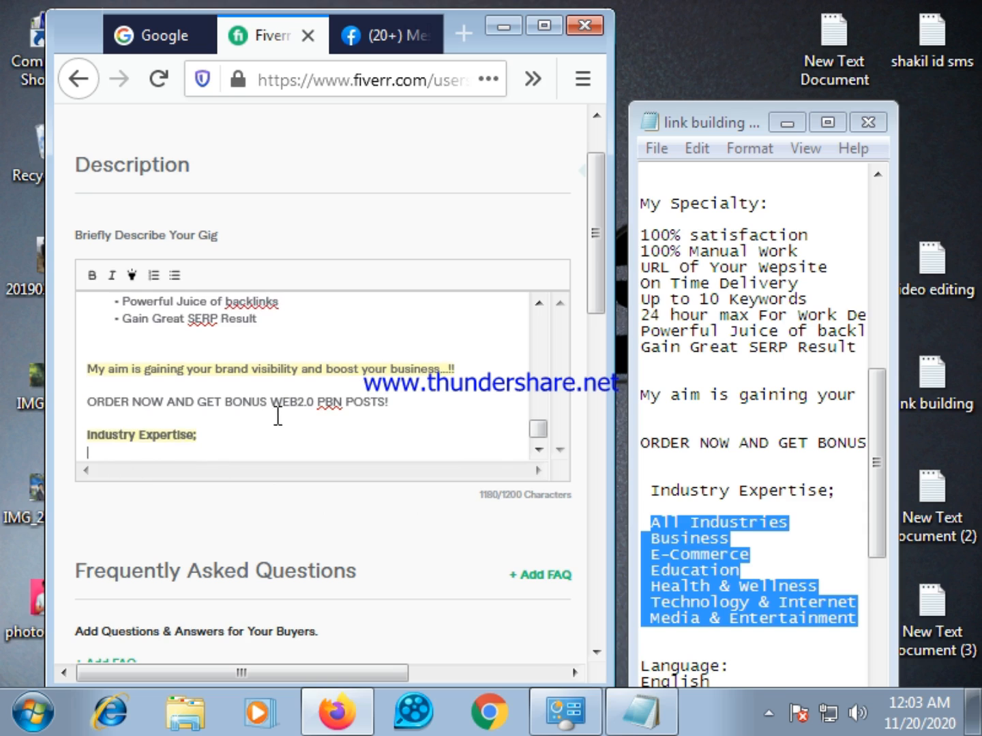
scroll(279, 418, "up", 5)
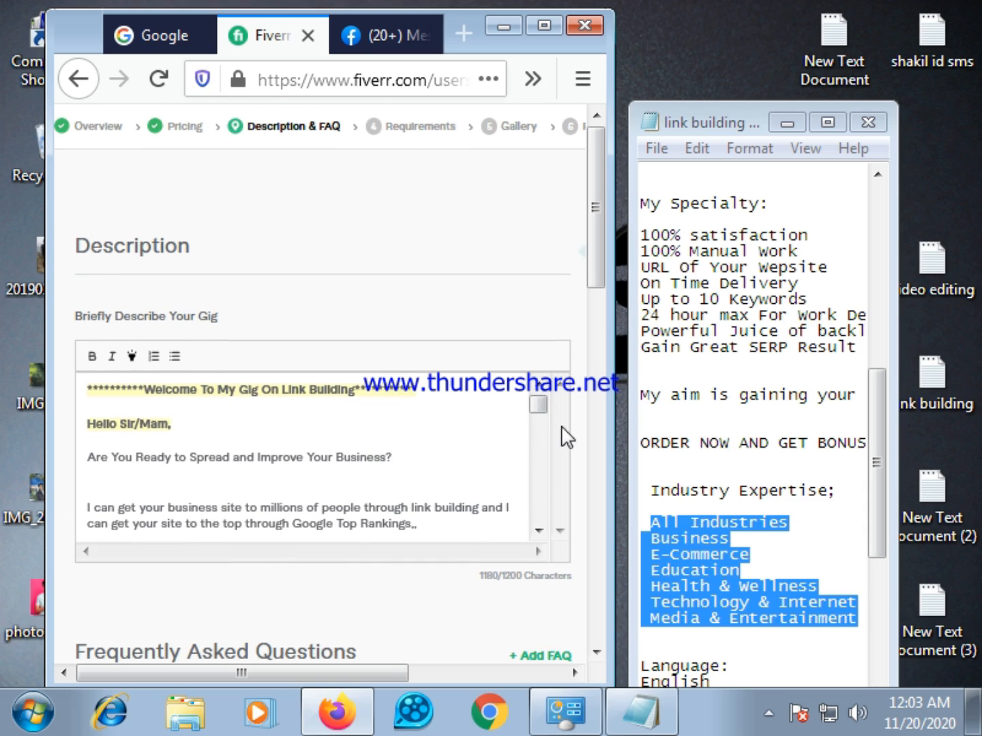
left_click_drag(539, 408, 557, 534)
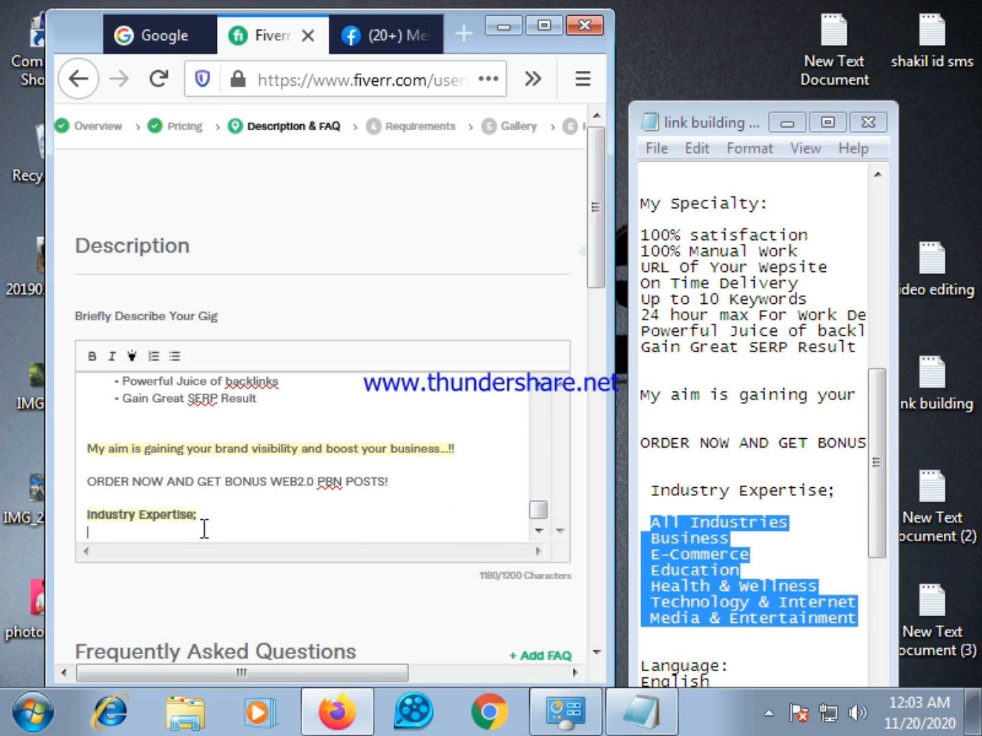
scroll(219, 457, "up", 2)
scroll(255, 465, "down", 2)
key("BackSpace")
key("BackSpace")
key("BackSpace")
key("BackSpace")
key("BackSpace")
key("BackSpace")
key("BackSpace")
key("BackSpace")
key("BackSpace")
key("BackSpace")
key("BackSpace")
key("BackSpace")
key("BackSpace")
key("BackSpace")
key("BackSpace")
key("BackSpace")
key("BackSpace")
key("BackSpace")
key("BackSpace")
key("BackSpace")
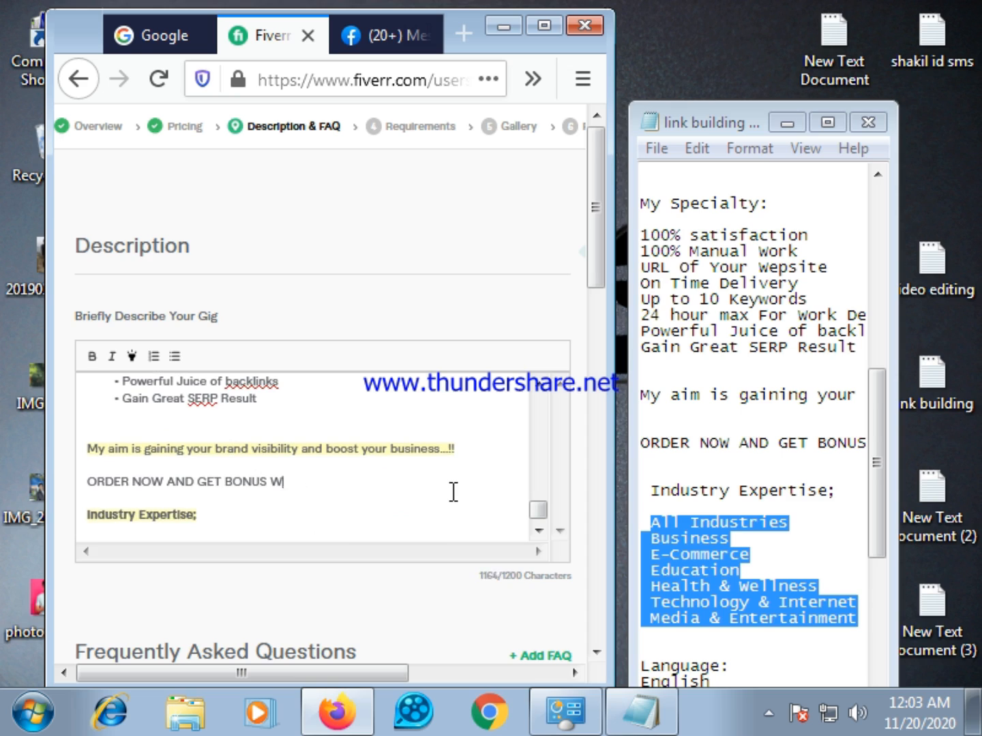
key("BackSpace")
key("BackSpace")
key("BackSpace")
key("BackSpace")
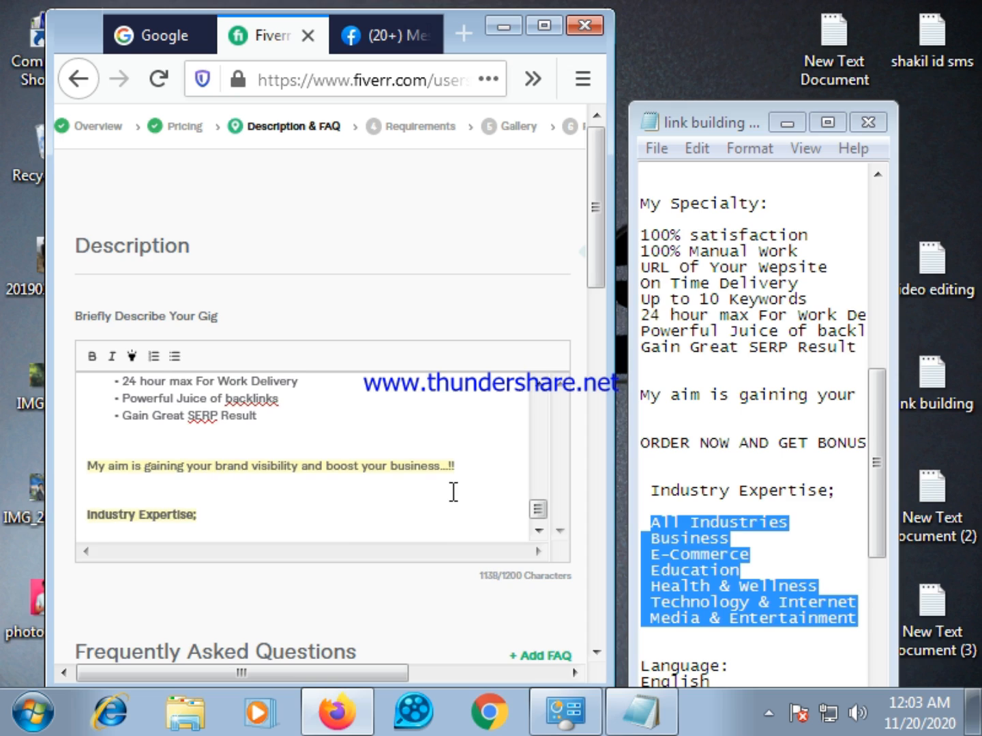
key("BackSpace")
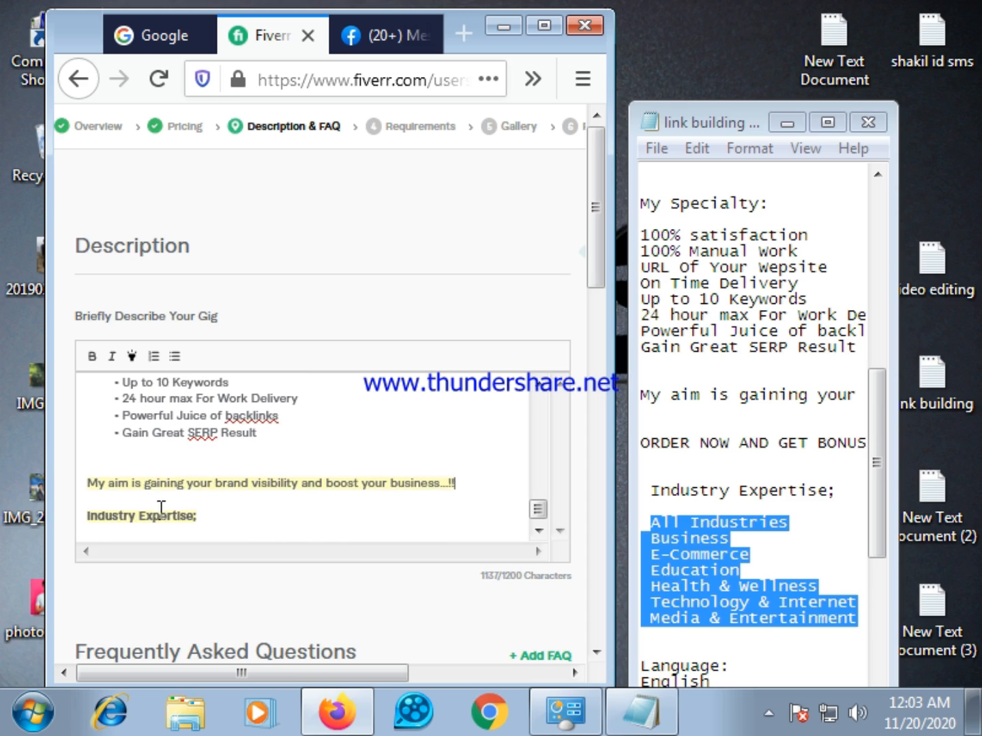
Step: Remove the extra blank lines above the "My aim is gaining your brand visibility" sentence and below "Are You Ready to Spread and Improve Your Business?"
left_click(135, 458)
key("BackSpace")
scroll(212, 439, "up", 6)
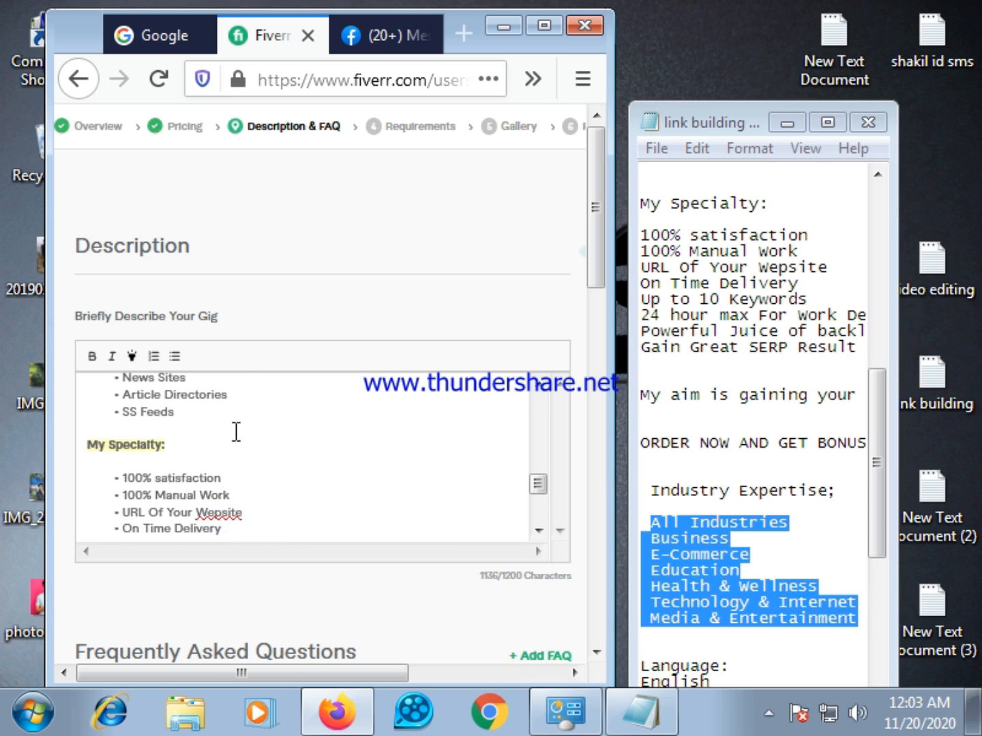
scroll(236, 432, "up", 8)
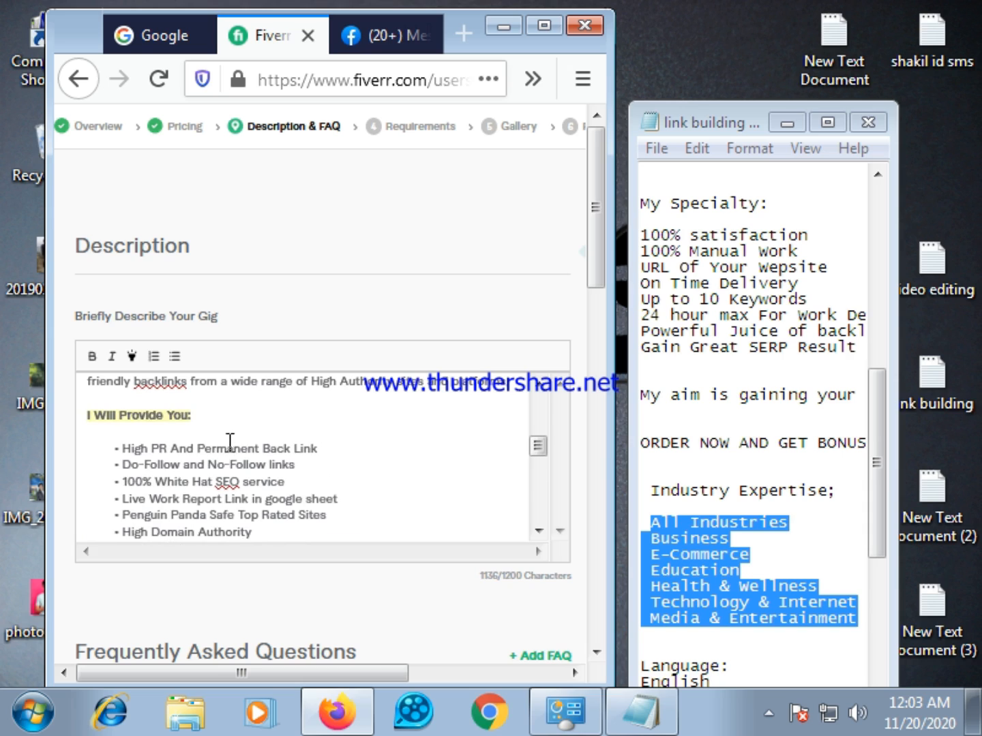
scroll(231, 442, "up", 2)
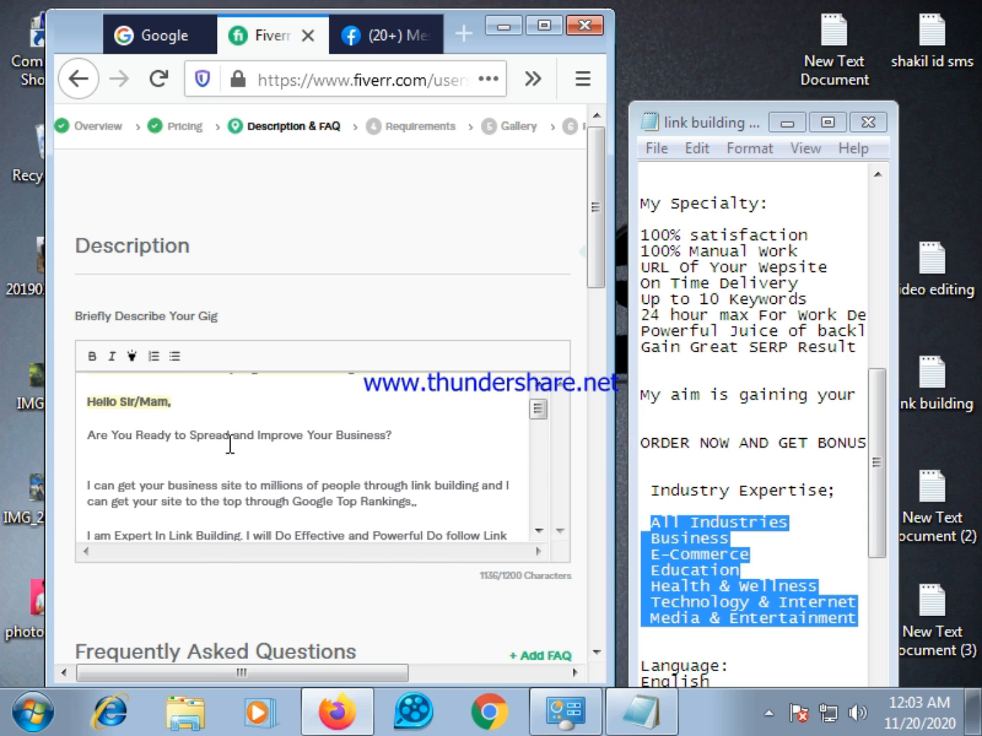
left_click(125, 468)
key("BackSpace")
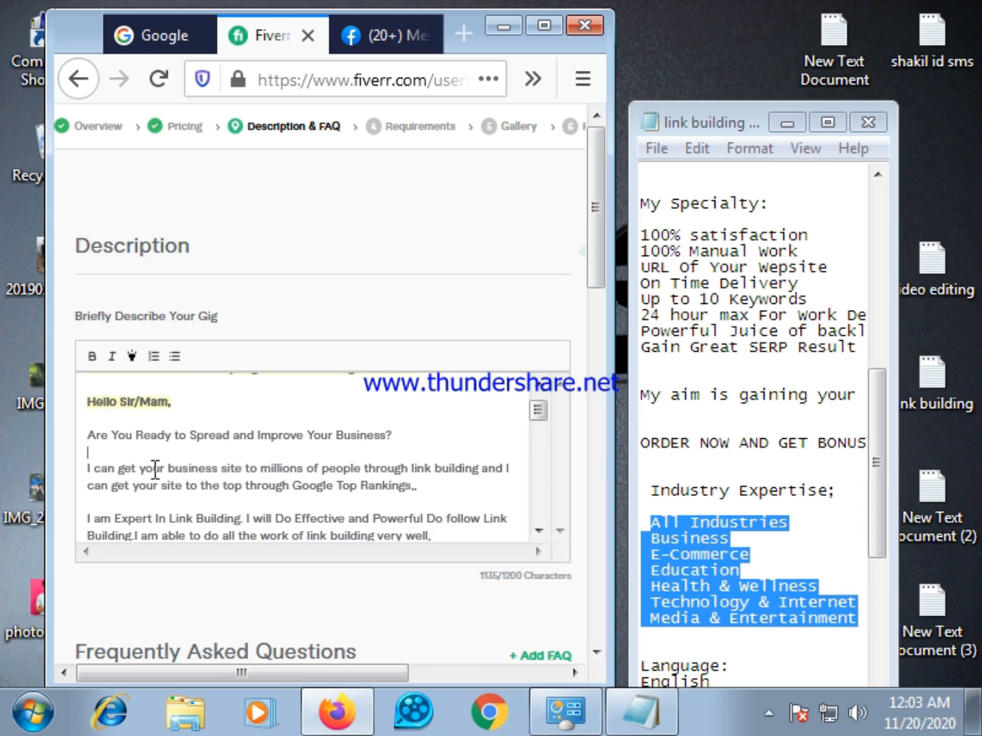
scroll(160, 463, "up", 1)
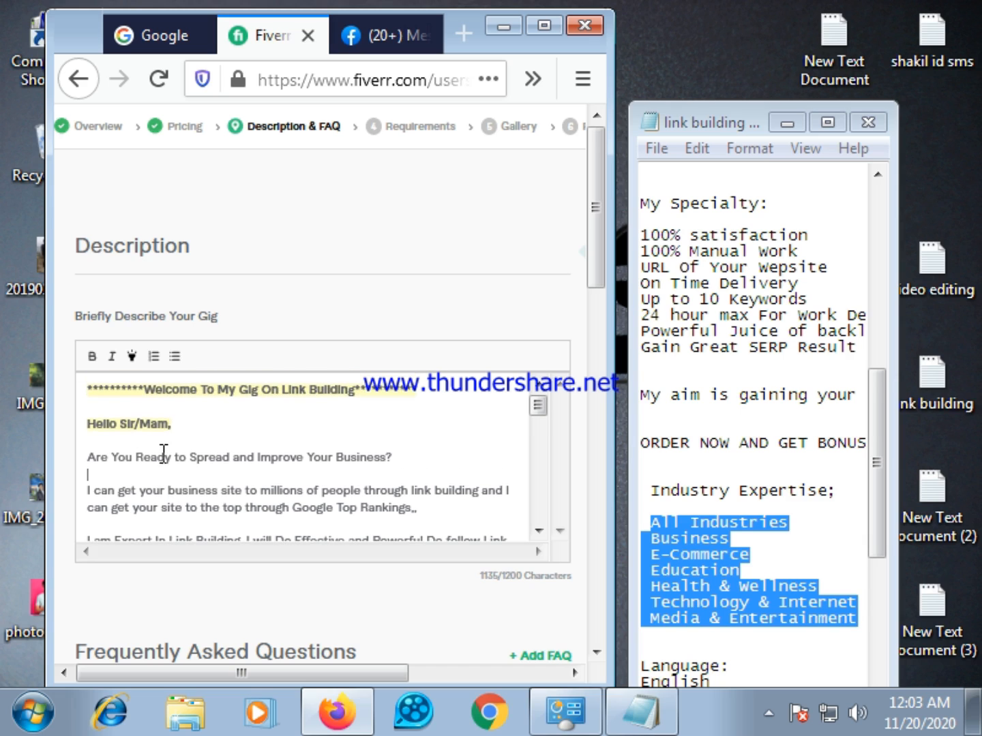
Step: Replace the semicolon at the end of the "Industry Expertise" heading with a colon
scroll(165, 451, "down", 8)
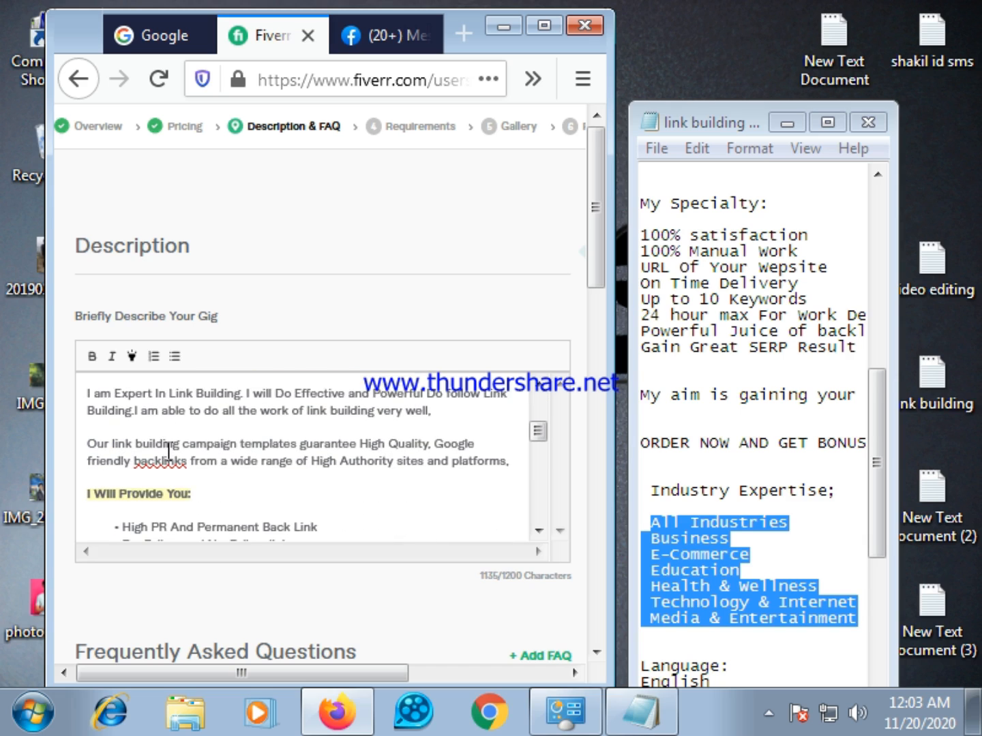
scroll(172, 451, "down", 5)
left_click(194, 515)
key("BackSpace")
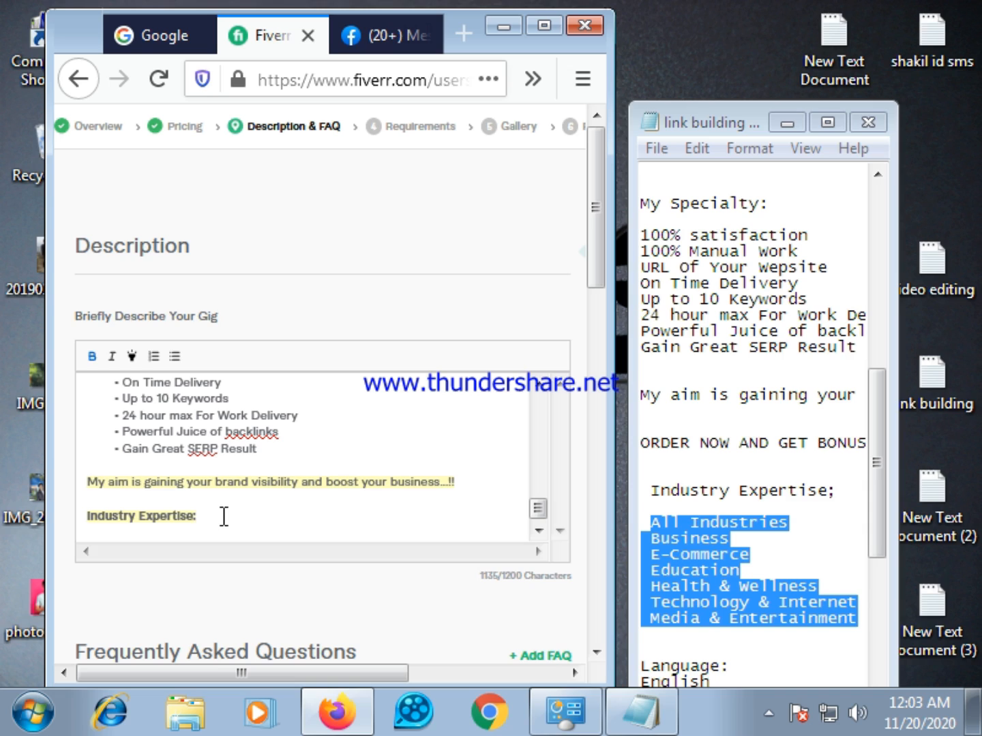
Step: Paste the copied industry list on a new line directly below the "Industry Expertise:" heading
key("Return")
right_click(112, 522)
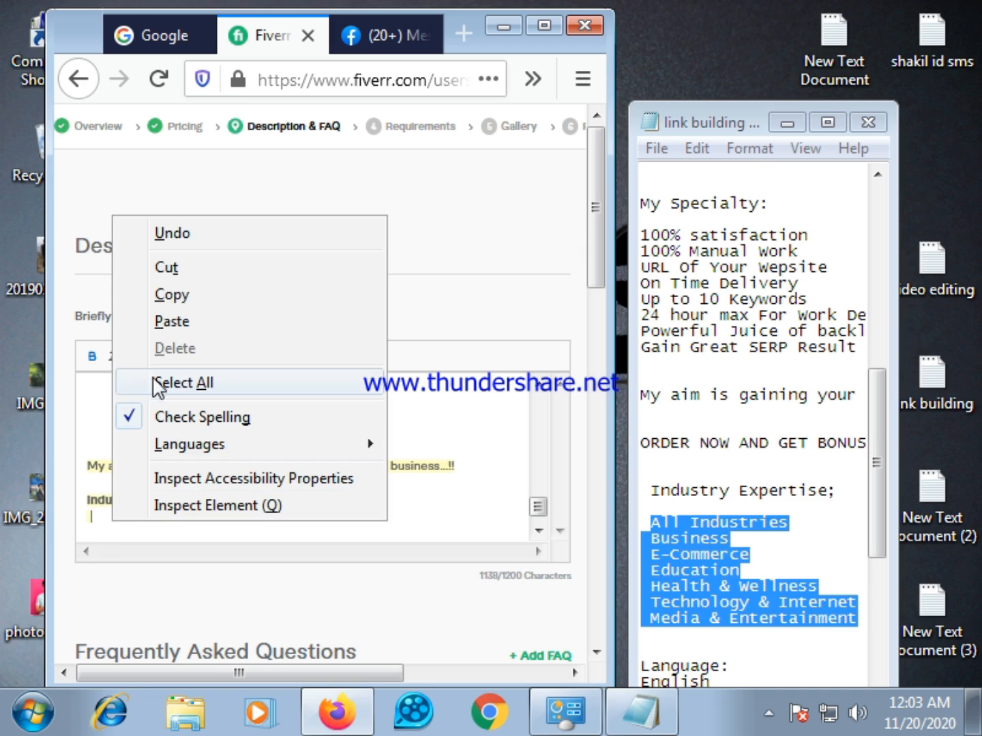
left_click(176, 323)
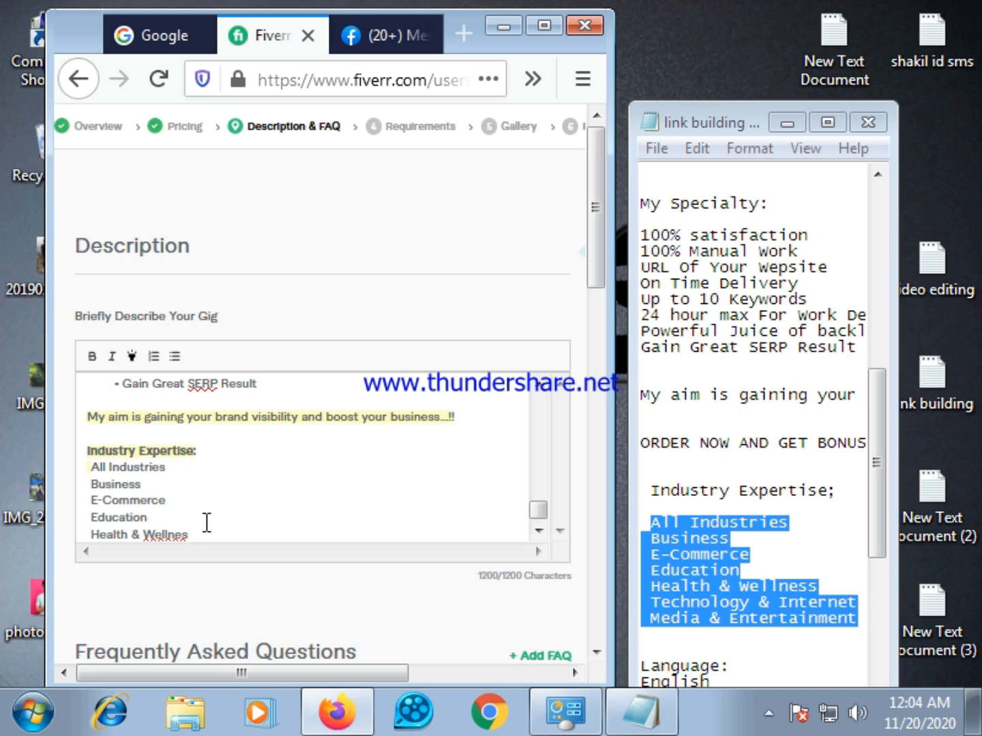
Step: Delete the incomplete "Health & Wellnes" line and the "All Industries" line from the pasted industry list
left_click(196, 530)
left_click(171, 469)
key("BackSpace")
key("BackSpace")
key("BackSpace")
key("BackSpace")
key("BackSpace")
key("BackSpace")
key("BackSpace")
key("BackSpace")
key("BackSpace")
key("BackSpace")
key("BackSpace")
key("BackSpace")
key("BackSpace")
key("BackSpace")
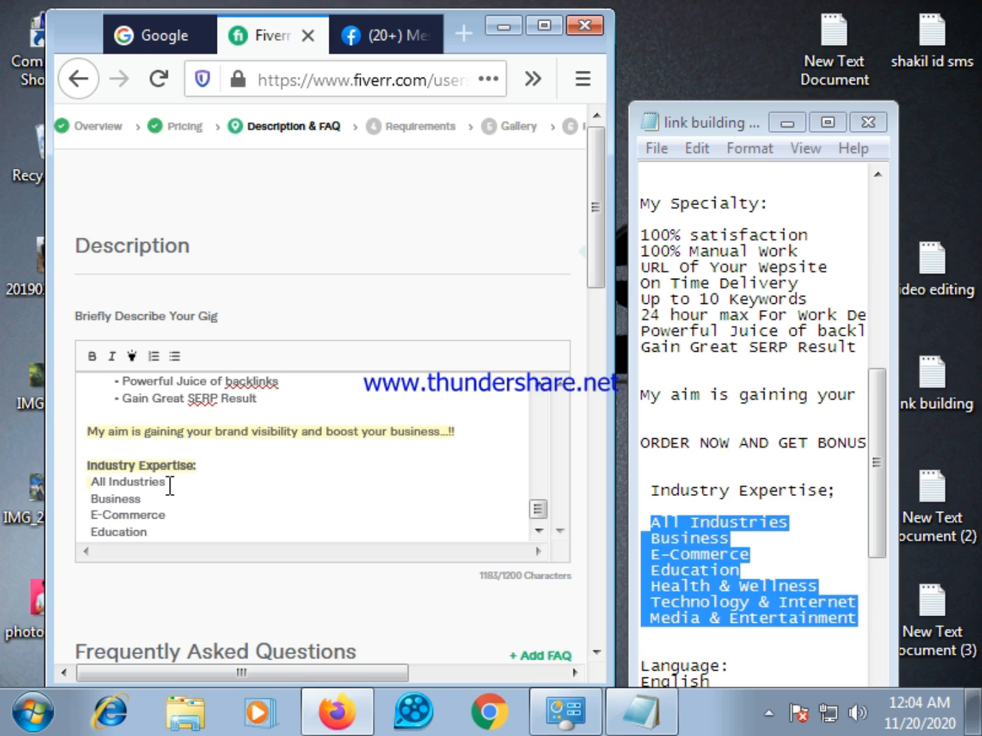
key("BackSpace")
key("BackSpace")
key("BackSpace")
key("BackSpace")
key("BackSpace")
key("BackSpace")
key("BackSpace")
key("BackSpace")
key("BackSpace")
key("BackSpace")
key("BackSpace")
key("BackSpace")
key("BackSpace")
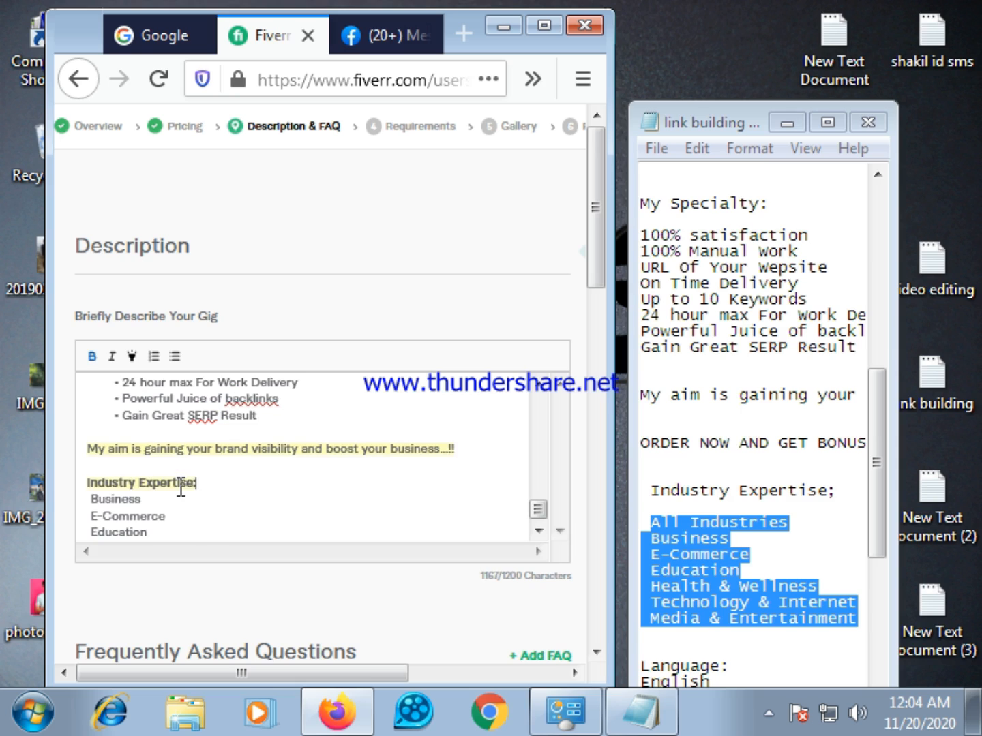
Step: Format the "Business", "E-Commerce" and "Education" lines below "Industry Expertise:" as a bulleted list
left_click_drag(87, 498, 148, 535)
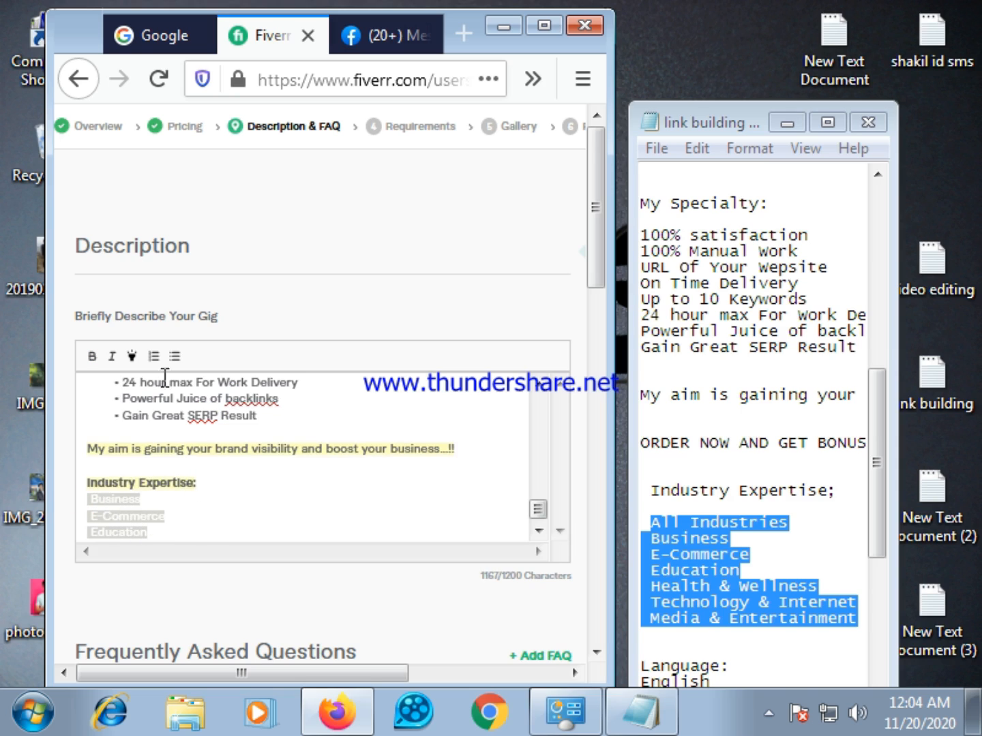
left_click(174, 356)
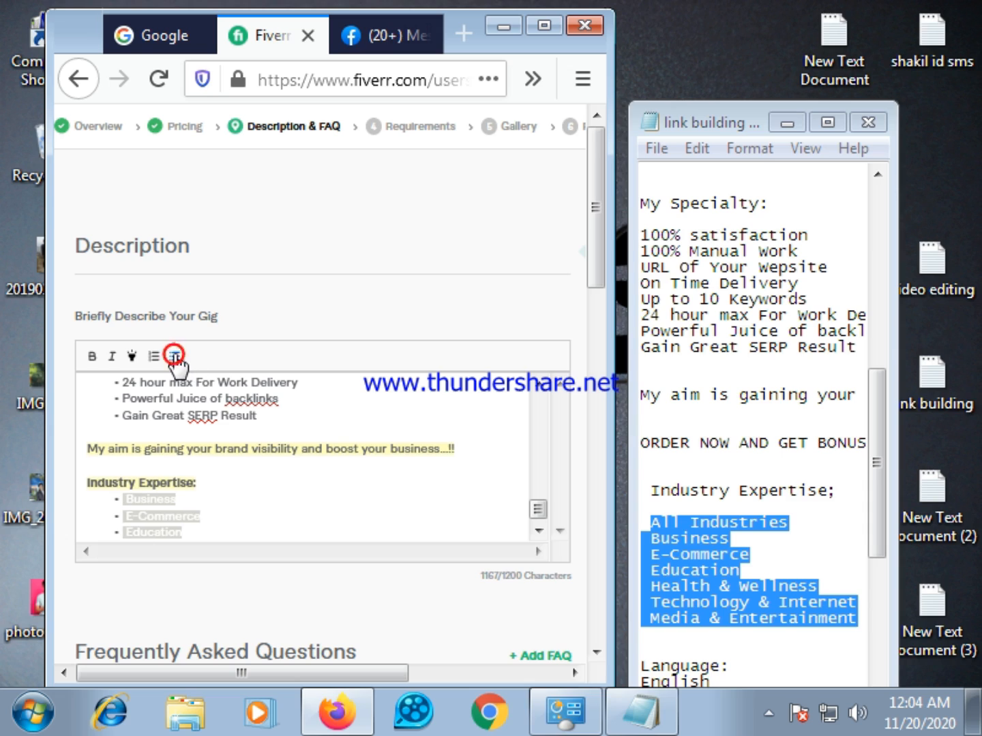
left_click(199, 532)
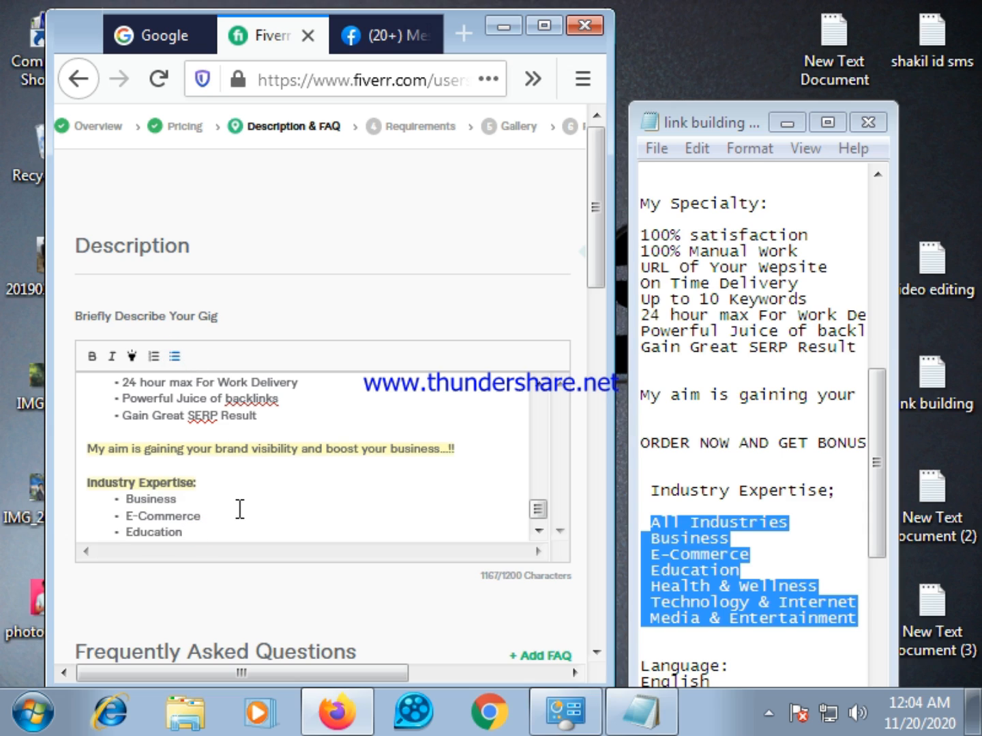
Step: Copy the "Language:" heading from the Notepad notes and paste it on a new line below the "Education" bullet in the gig description
key("Return")
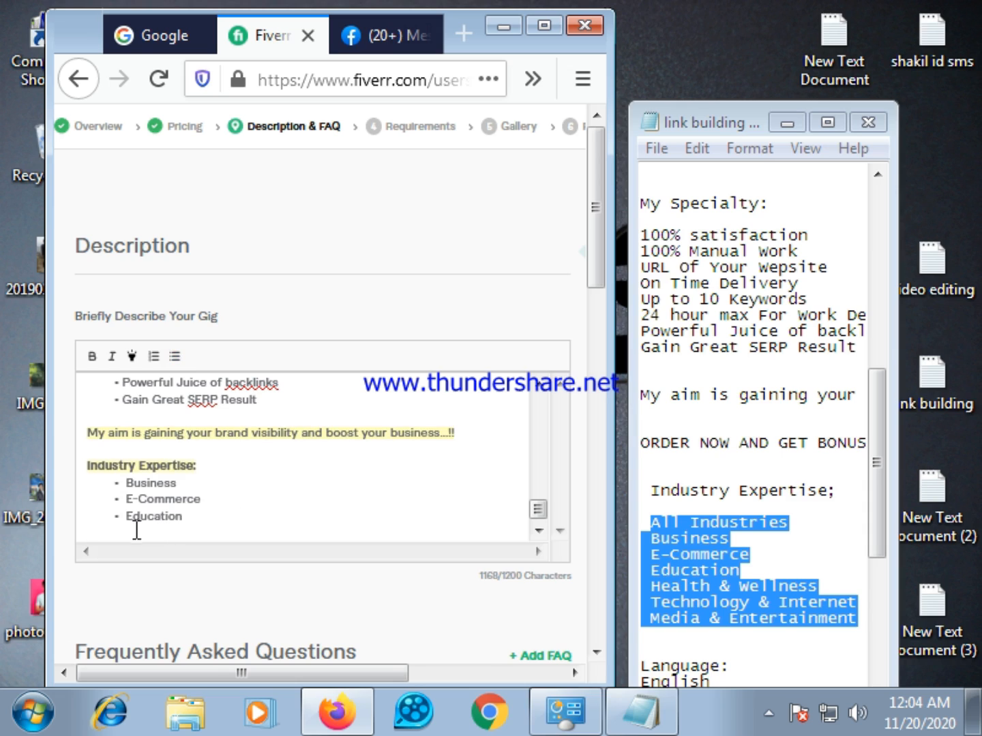
left_click(826, 123)
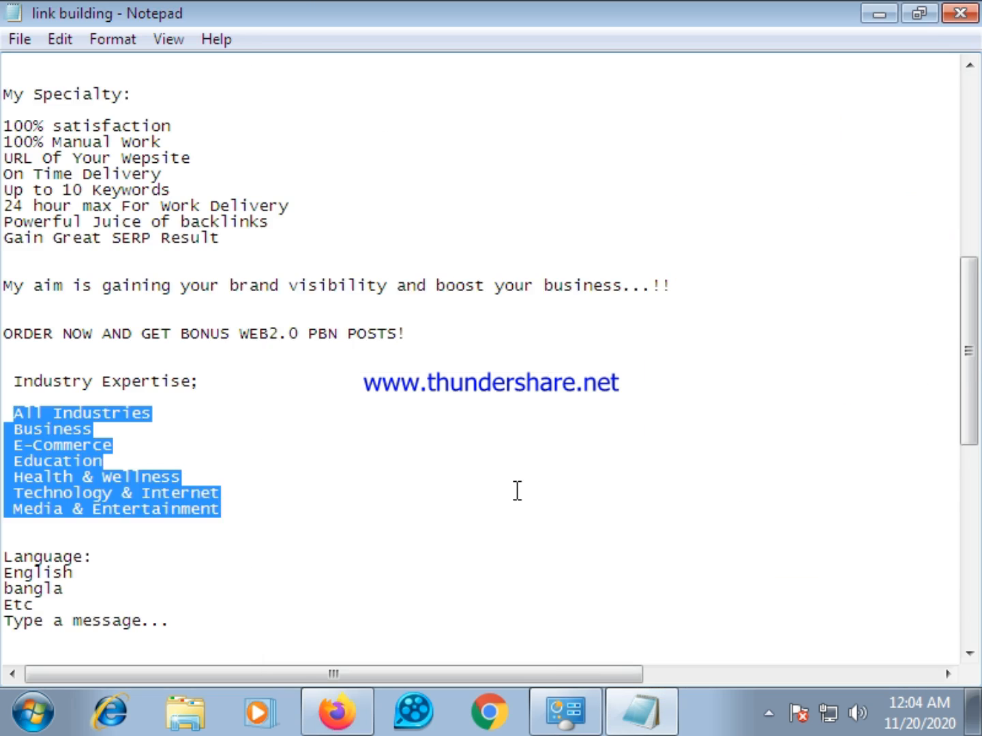
scroll(517, 491, "down", 1)
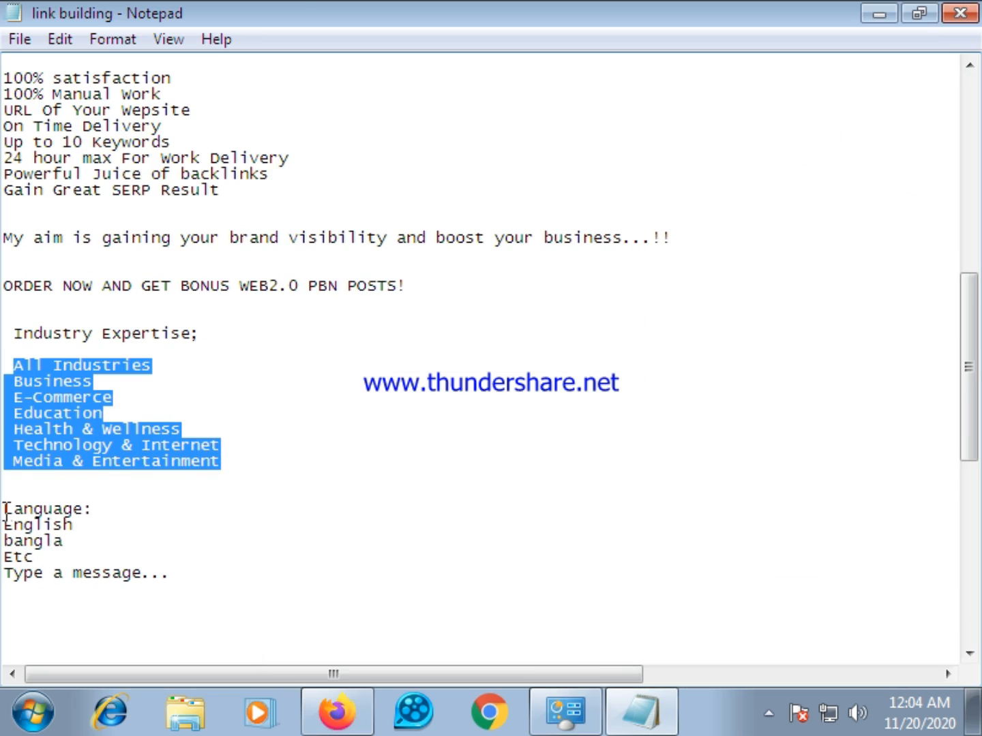
left_click_drag(6, 510, 97, 508)
right_click(57, 529)
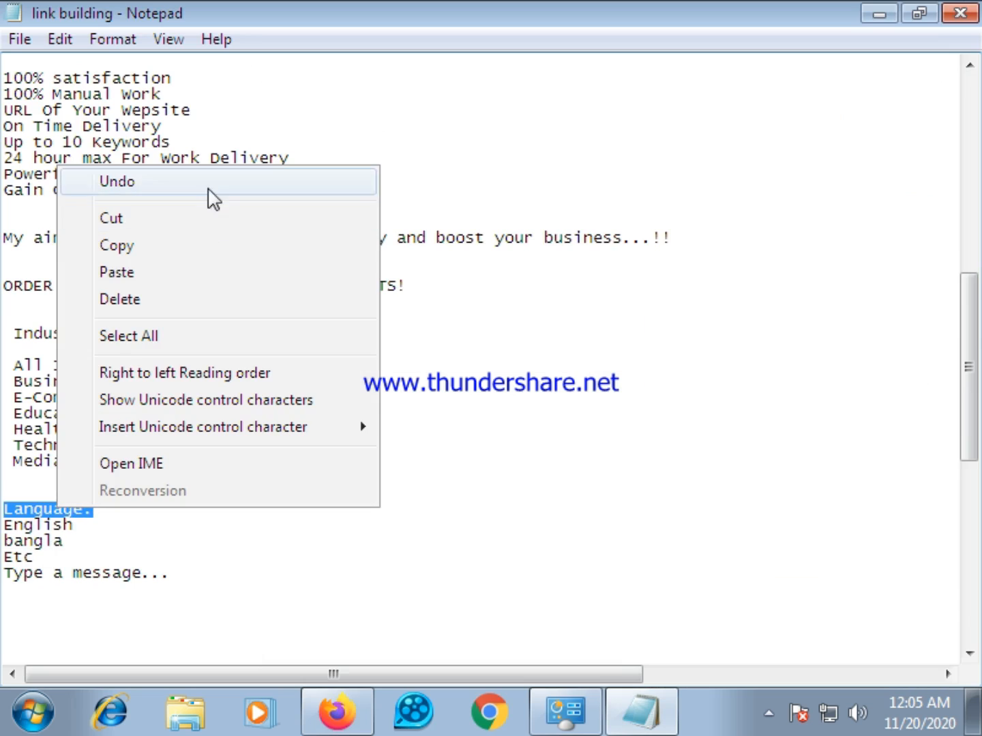
left_click(167, 244)
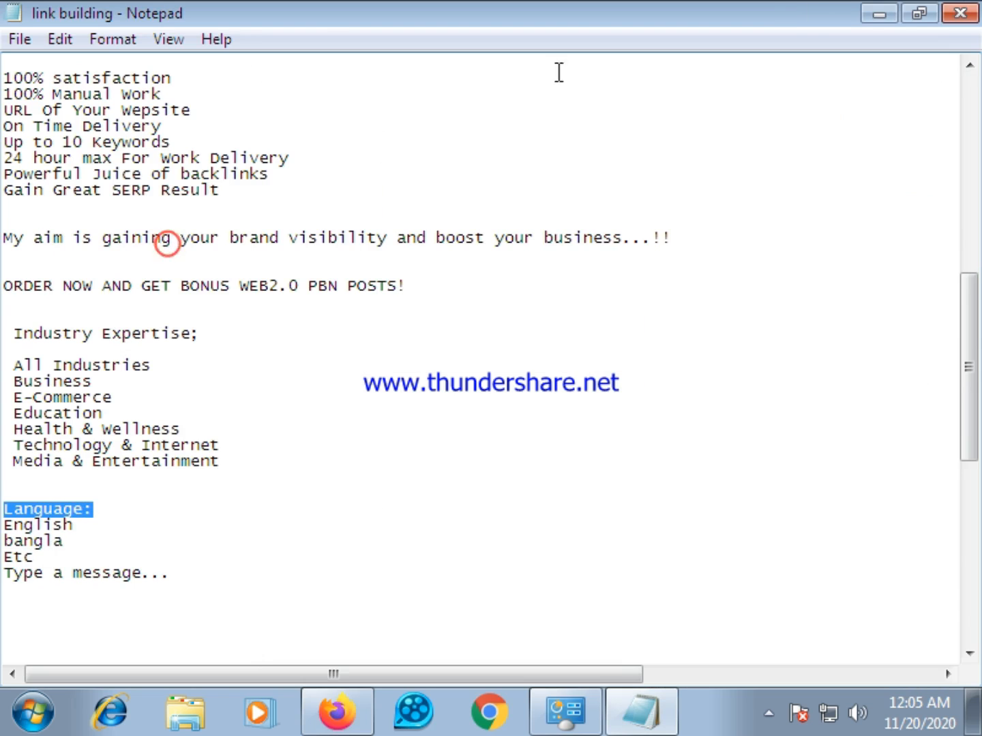
left_click(918, 13)
left_click(96, 530)
right_click(108, 533)
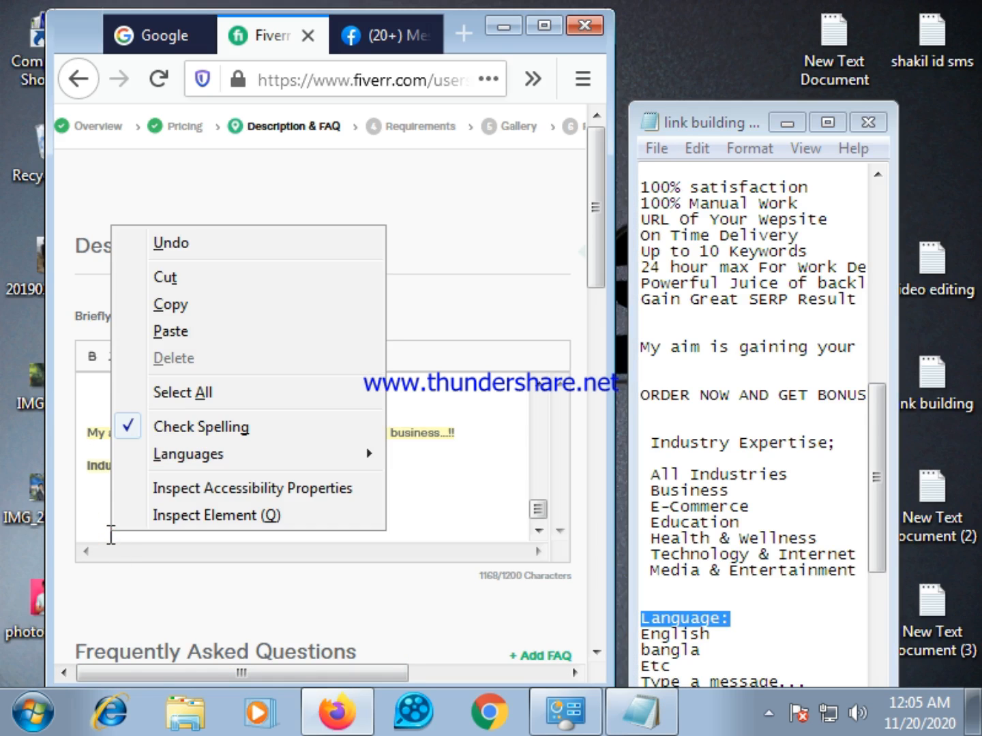
left_click(186, 333)
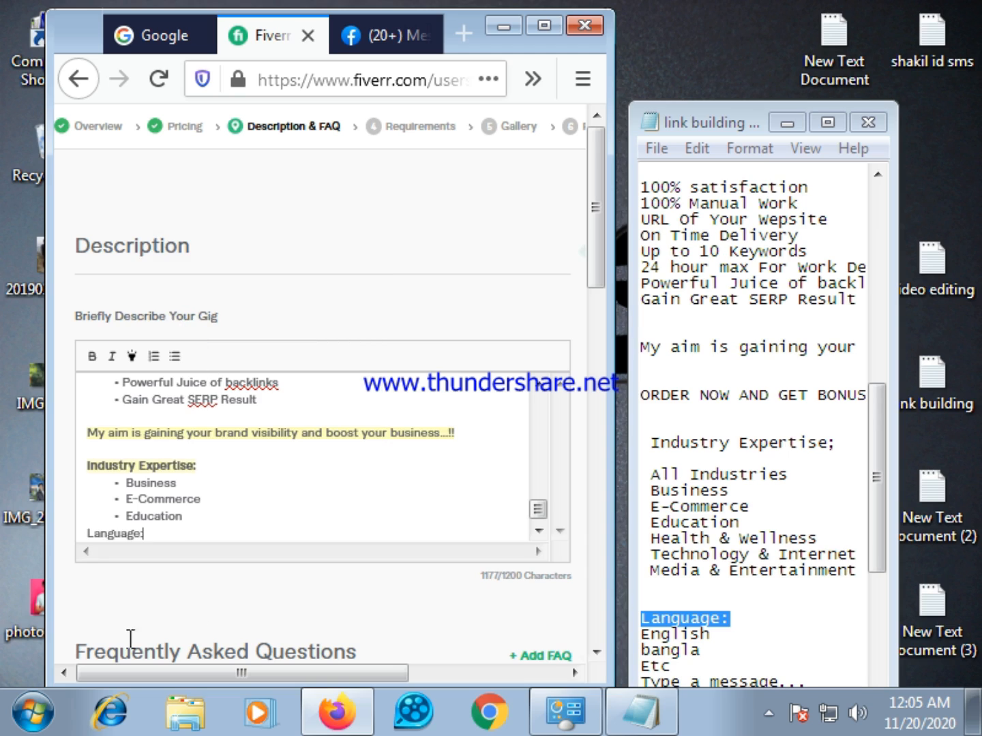
Step: Make the pasted "Language:" heading bold and highlighted
left_click_drag(85, 533, 143, 532)
left_click(90, 359)
left_click(130, 356)
left_click(227, 513)
left_click_drag(84, 533, 151, 537)
left_click(130, 357)
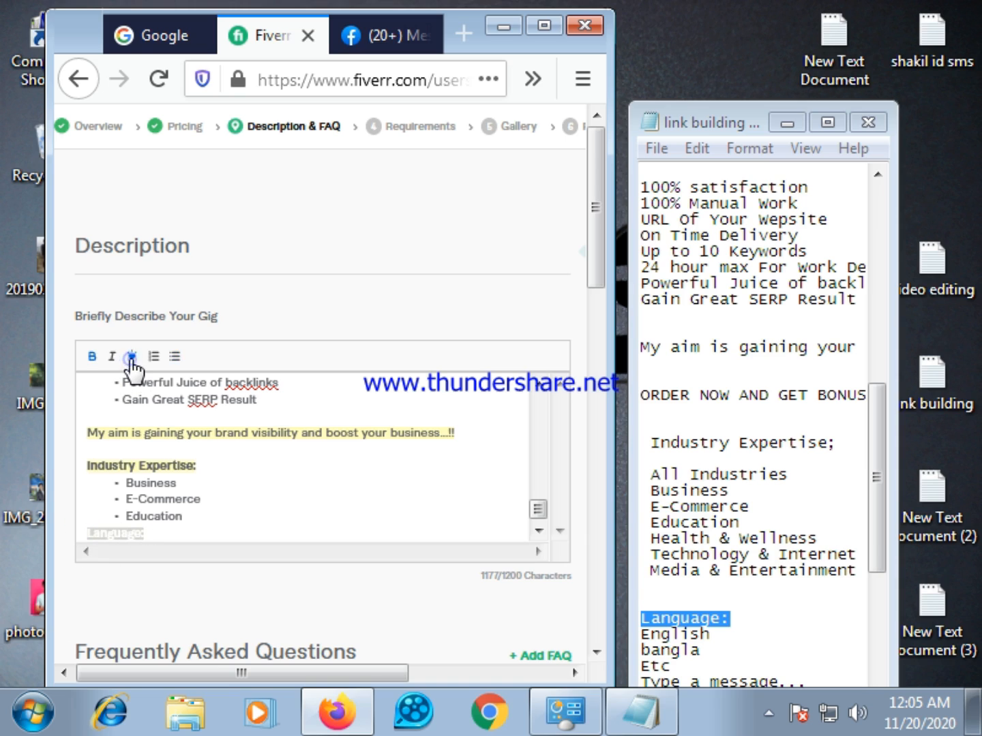
Step: Try to add an empty line between the "Education" bullet and the "Language:" heading
left_click(241, 521)
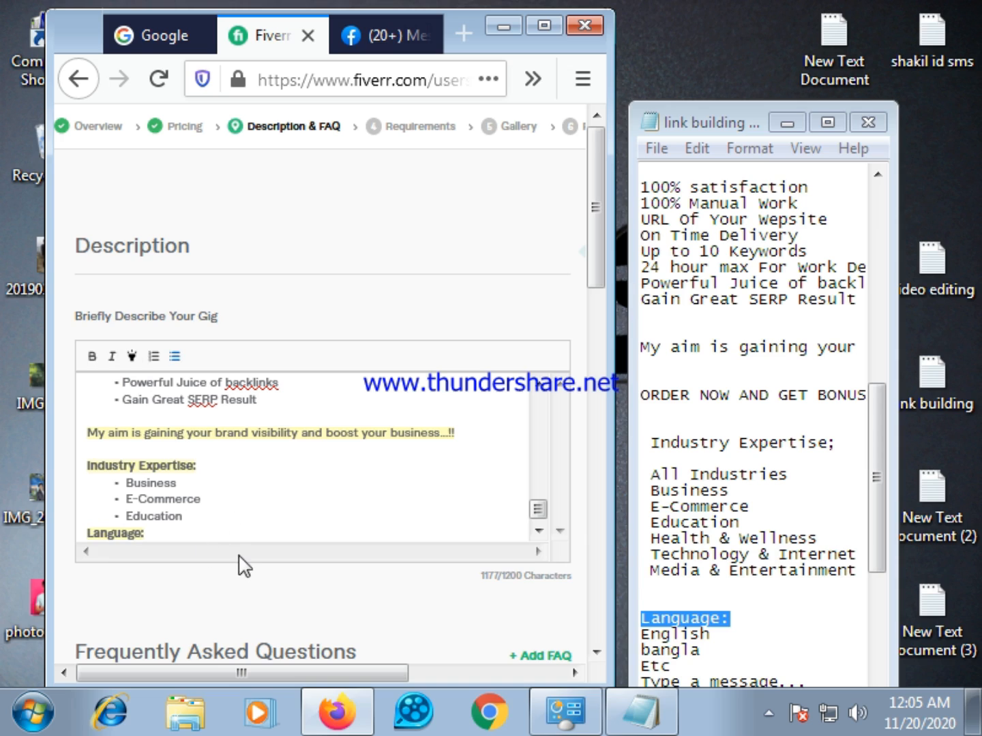
key("Return")
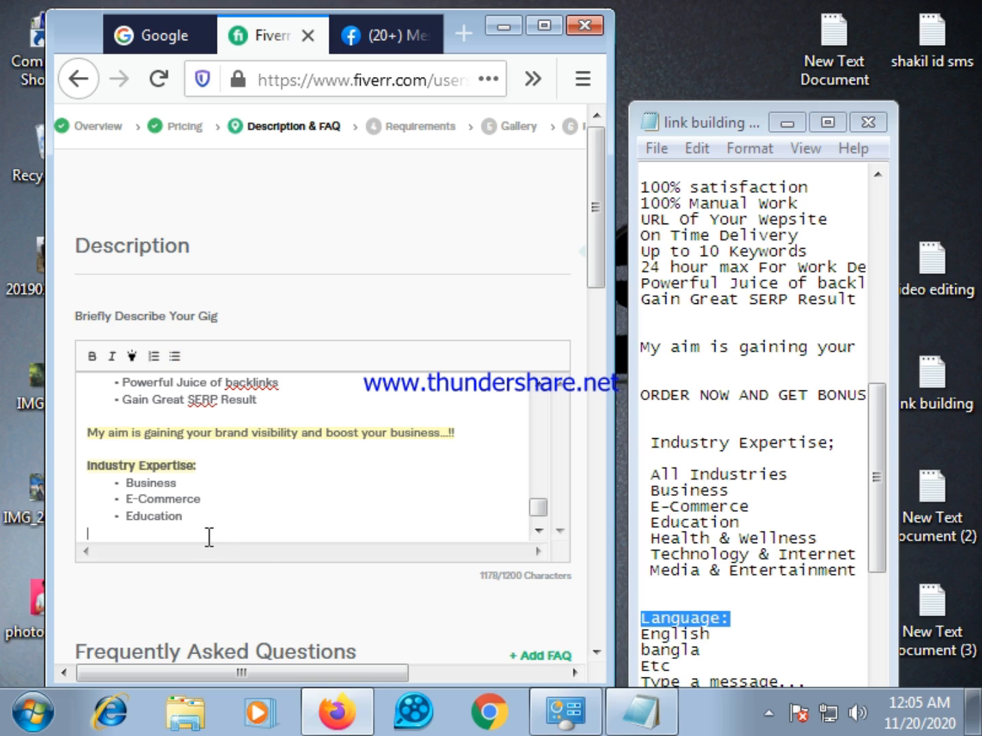
key("ctrl+v")
Step: Copy the "English", "bangla" and "Etc" lines from Notepad and paste them on a new line below the "Language:" heading
left_click(158, 536)
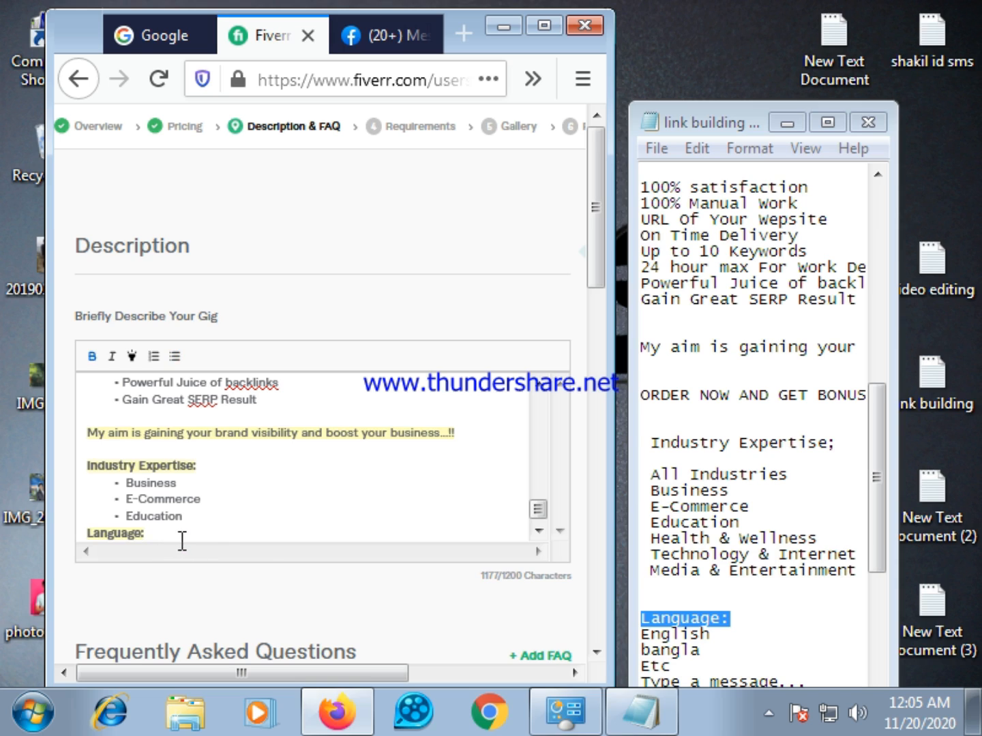
key("Return")
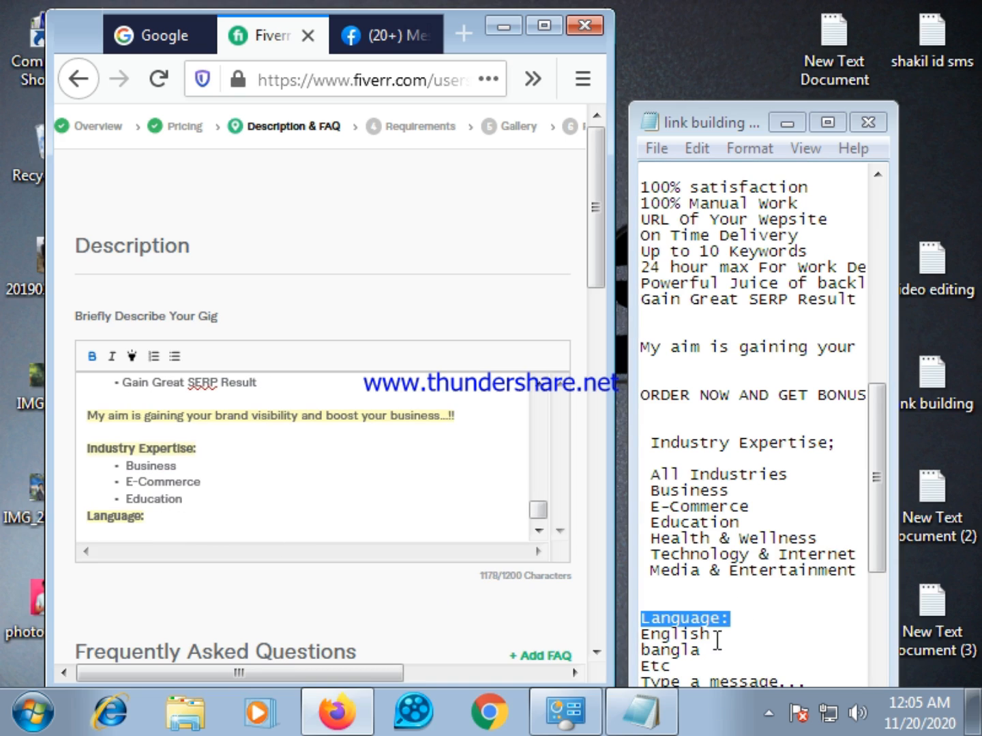
left_click_drag(715, 635, 688, 669)
double_click(656, 651)
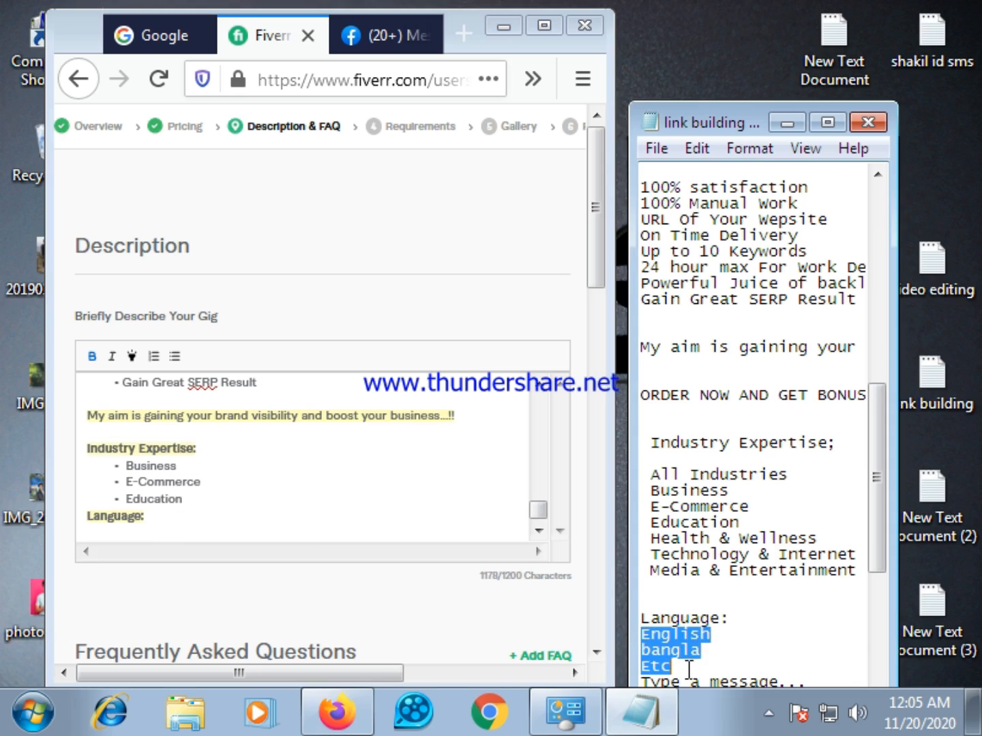
right_click(666, 641)
left_click(767, 382)
left_click(104, 531)
right_click(105, 530)
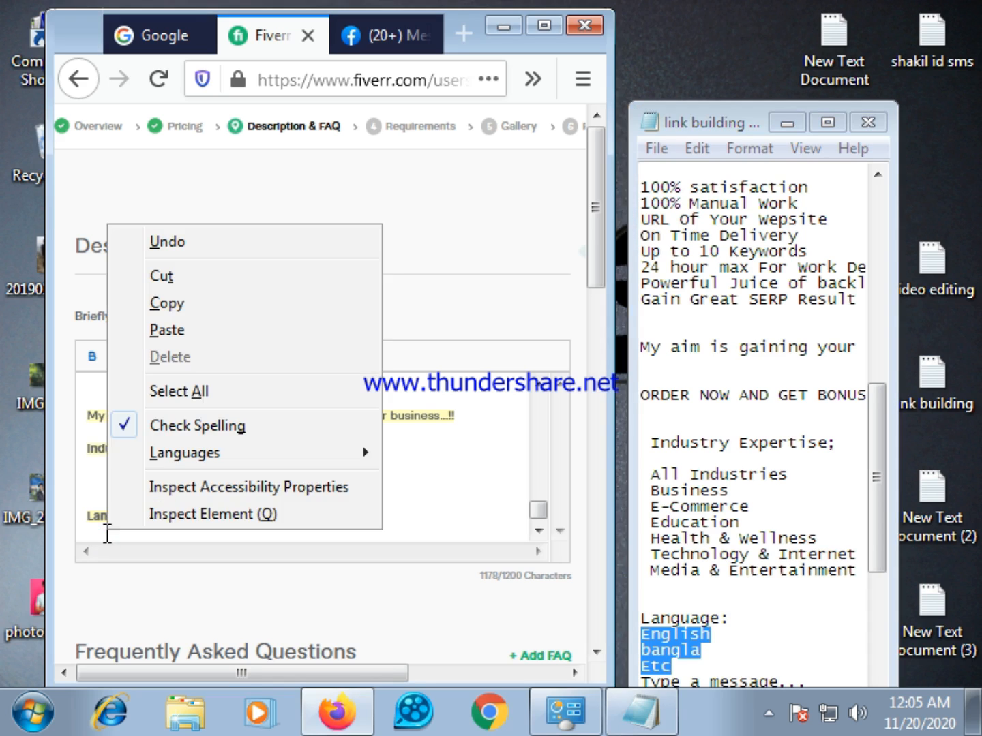
left_click(167, 330)
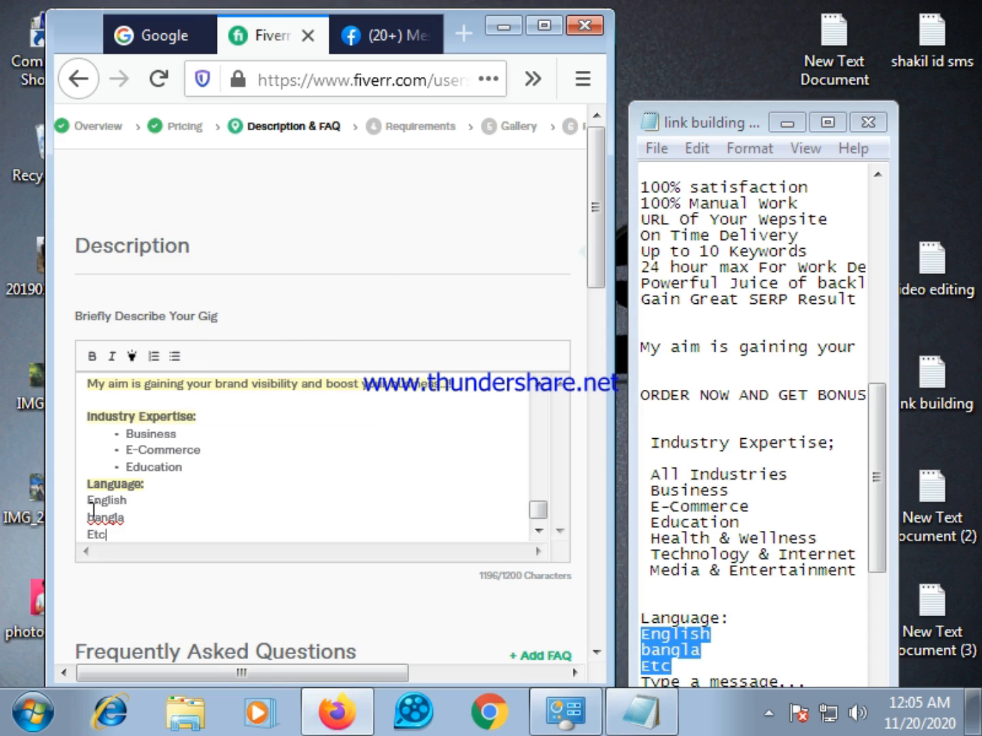
Step: Format the "English", "bangla" and "Etc" lines below "Language:" as a bulleted list
left_click_drag(82, 506, 119, 535)
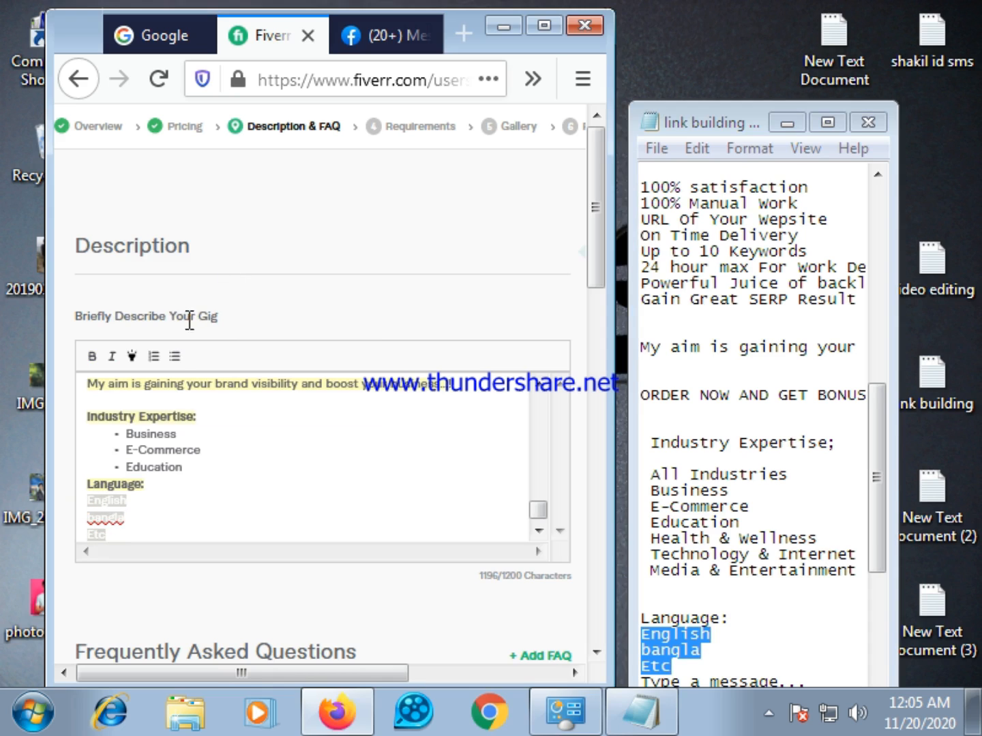
left_click(175, 355)
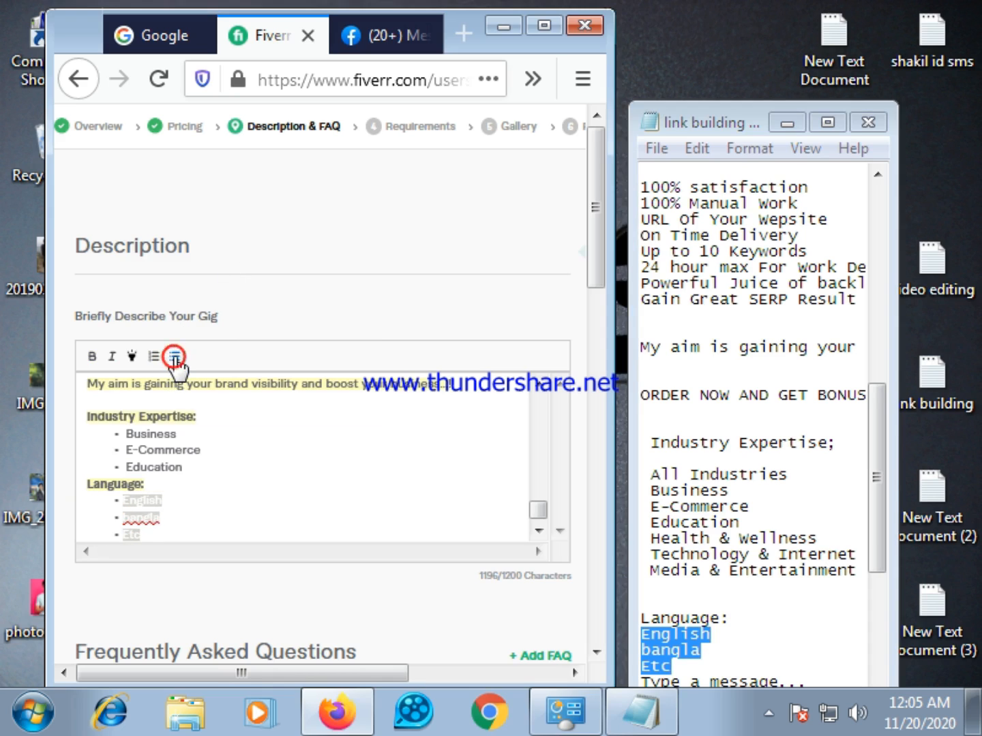
left_click(232, 514)
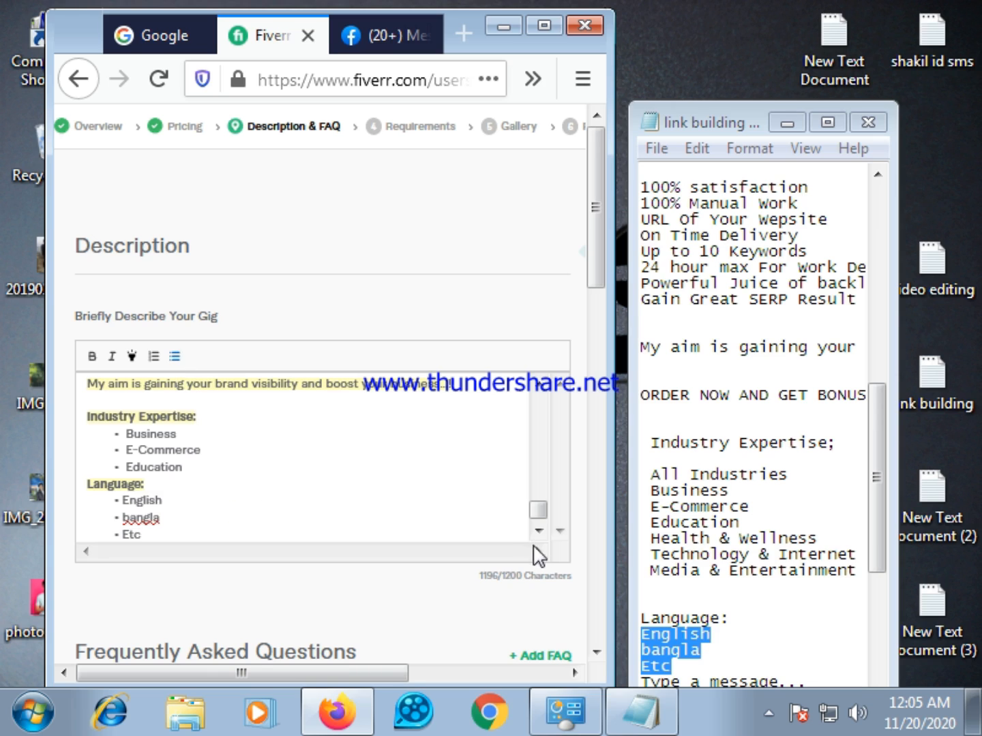
Step: Try empty lines between the "Industry Expertise:" heading and its bulleted list, and remove them again
left_click_drag(880, 503, 882, 686)
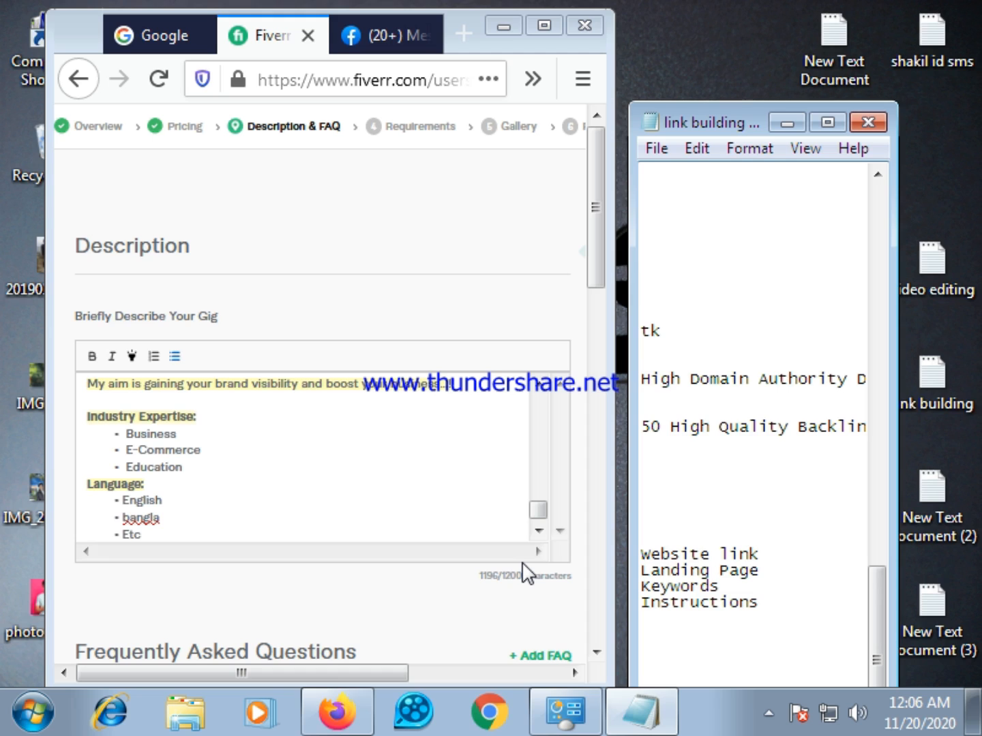
left_click(544, 523)
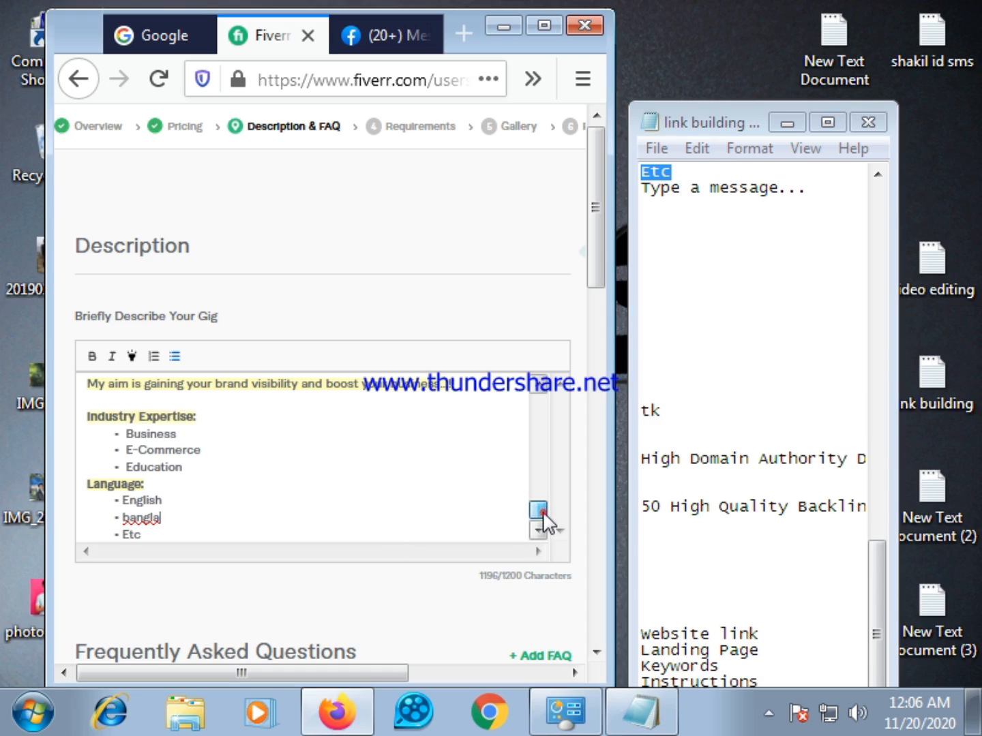
mouse_move(543, 516)
left_mouse_down()
mouse_move(536, 467)
mouse_move(539, 529)
left_mouse_up()
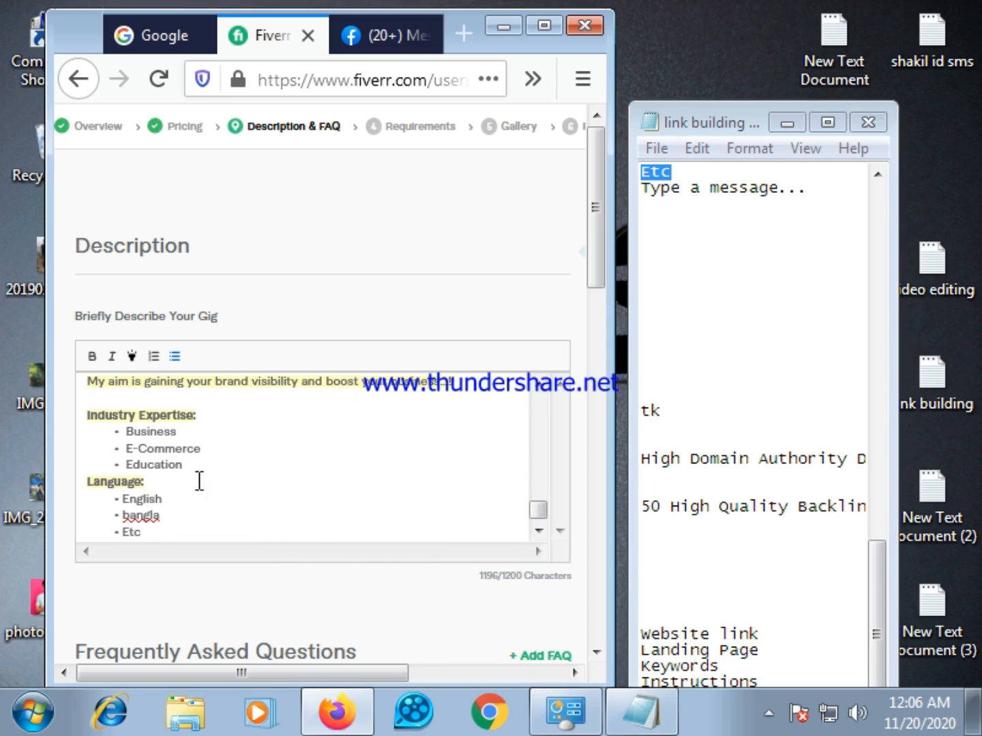
left_click(197, 419)
key("Return")
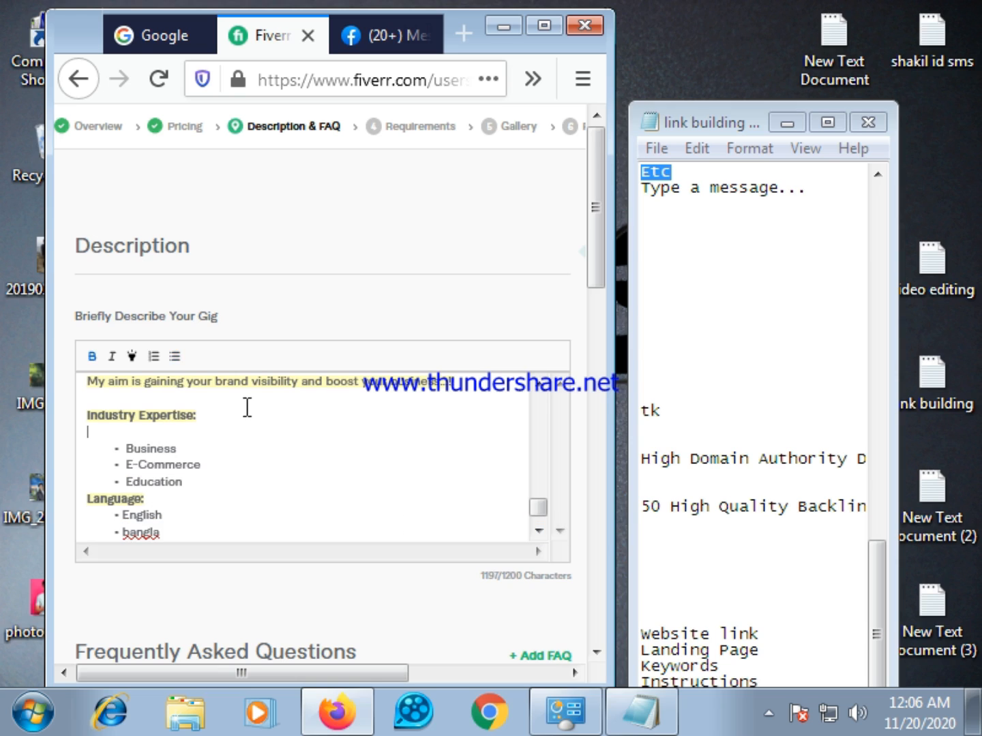
left_click(133, 437)
key("Return")
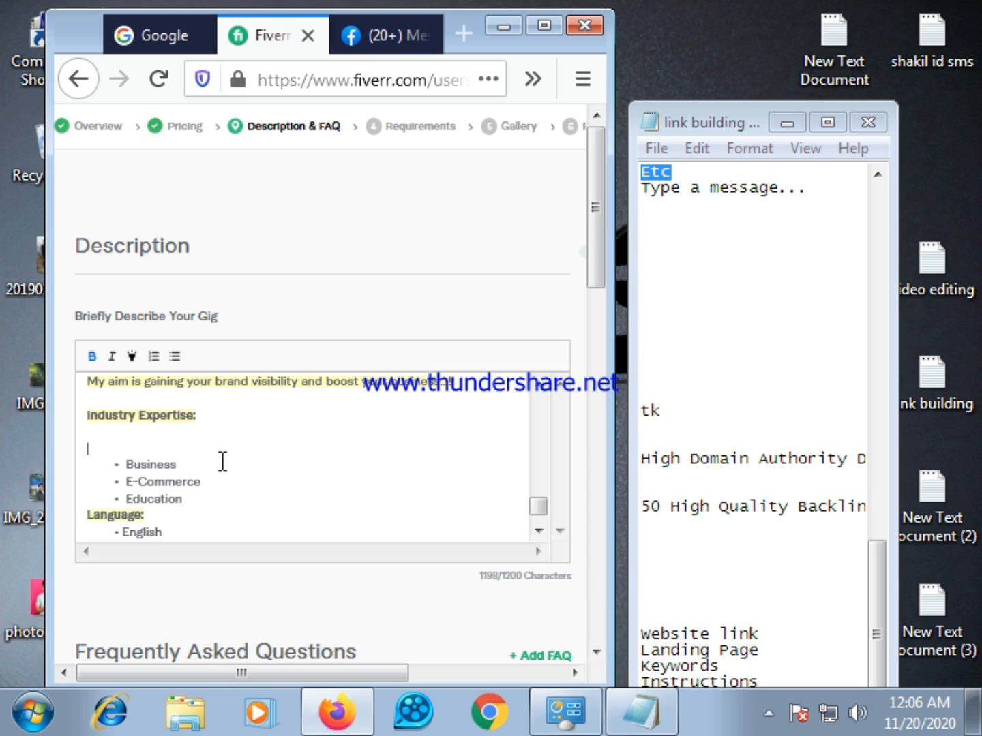
key("BackSpace")
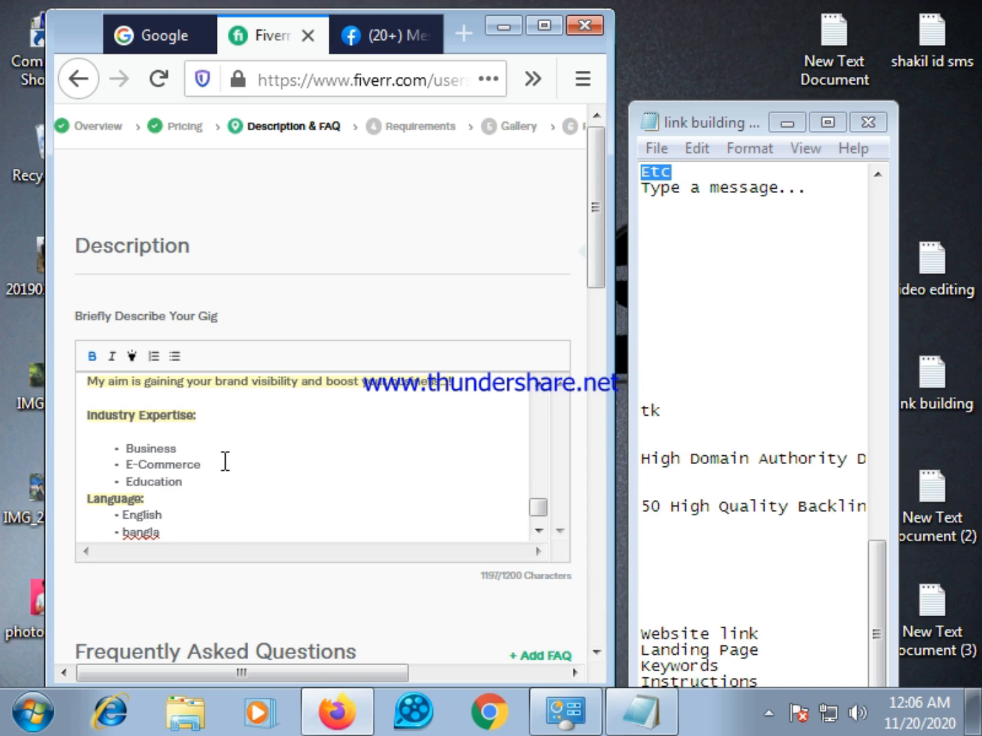
key("BackSpace")
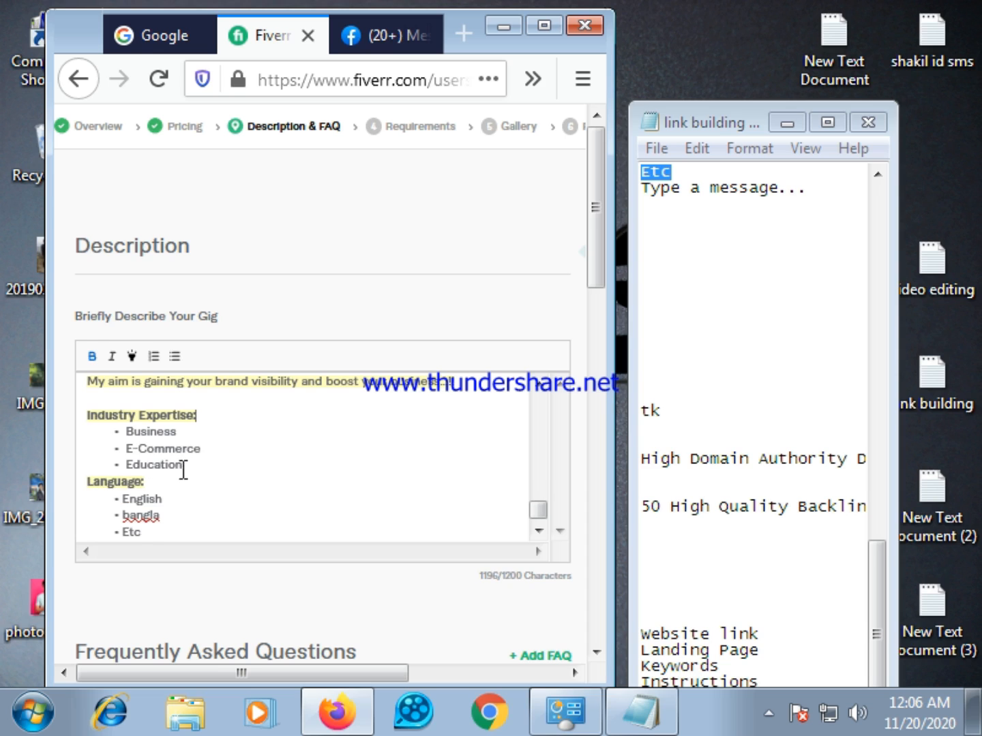
Step: Review the completed gig description, including the welcome text and the "My Specialty:" list, along with the Frequently Asked Questions section
scroll(188, 484, "down", 2)
scroll(195, 444, "up", 3)
scroll(199, 424, "up", 5)
scroll(217, 425, "down", 3)
scroll(234, 424, "down", 3)
scroll(237, 429, "up", 3)
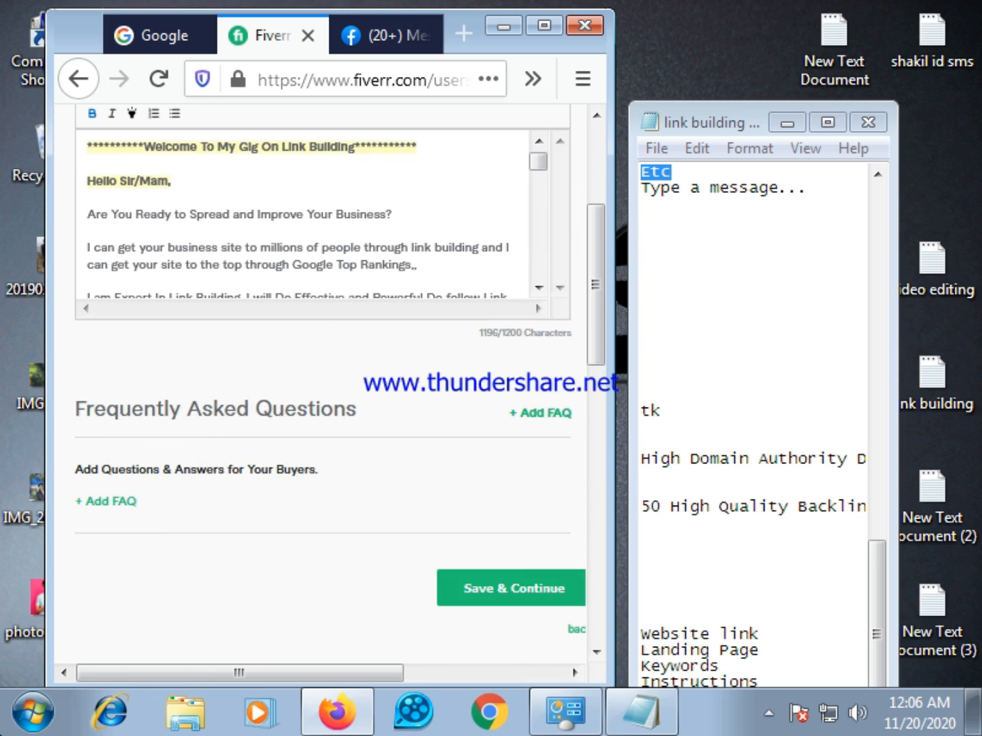
scroll(218, 494, "up", 1)
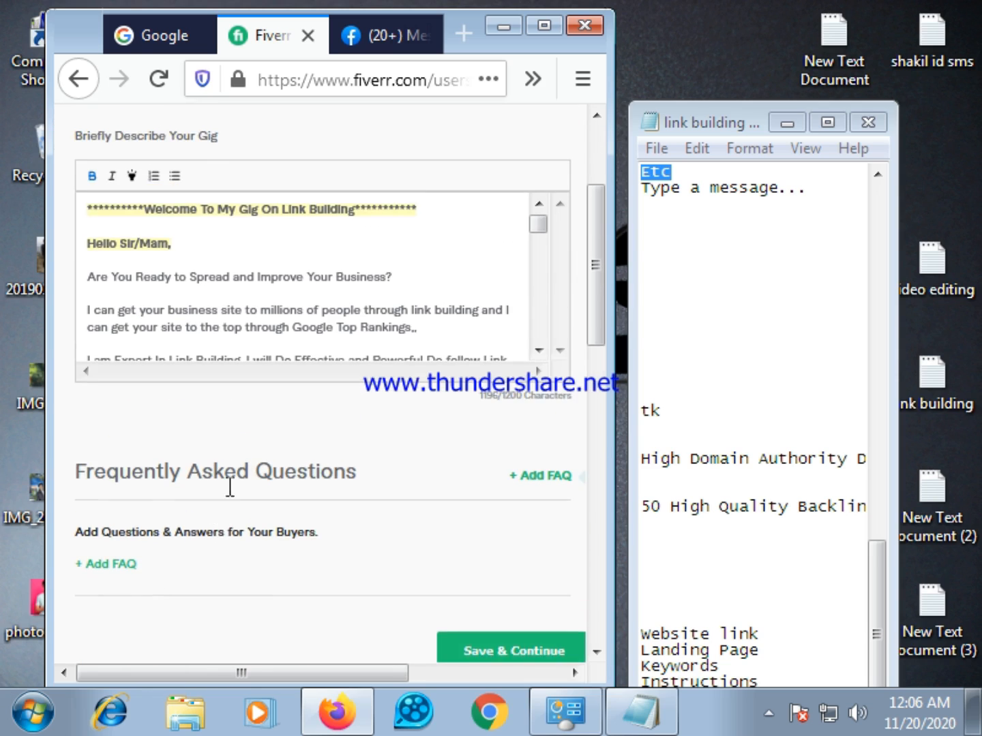
scroll(492, 529, "up", 2)
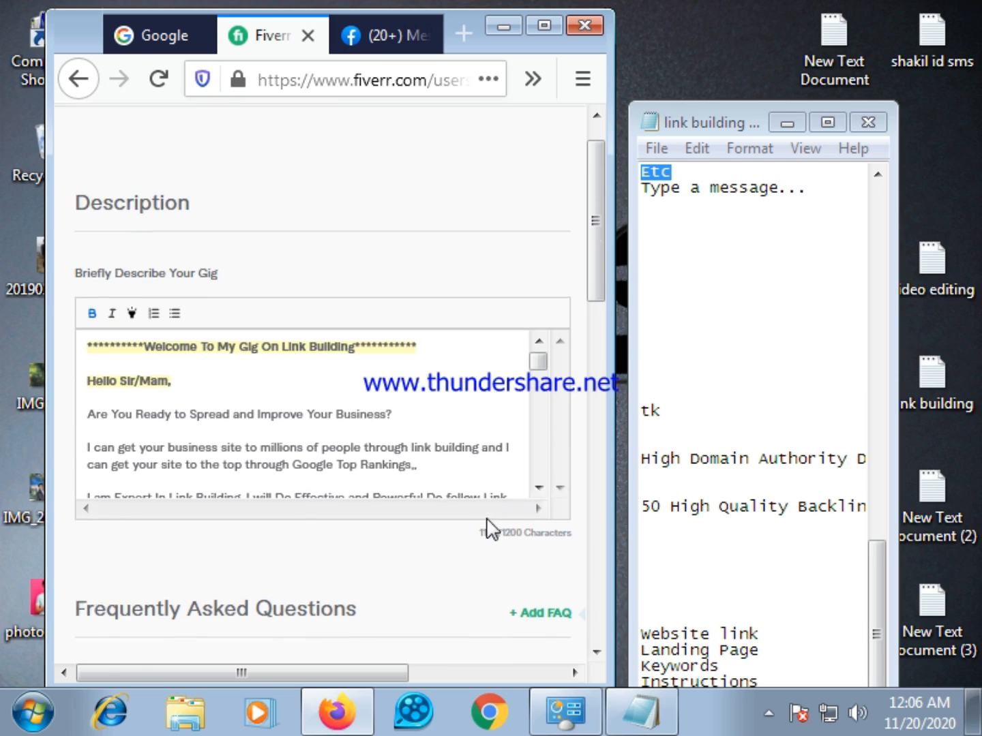
scroll(487, 528, "down", 5)
scroll(464, 614, "down", 3)
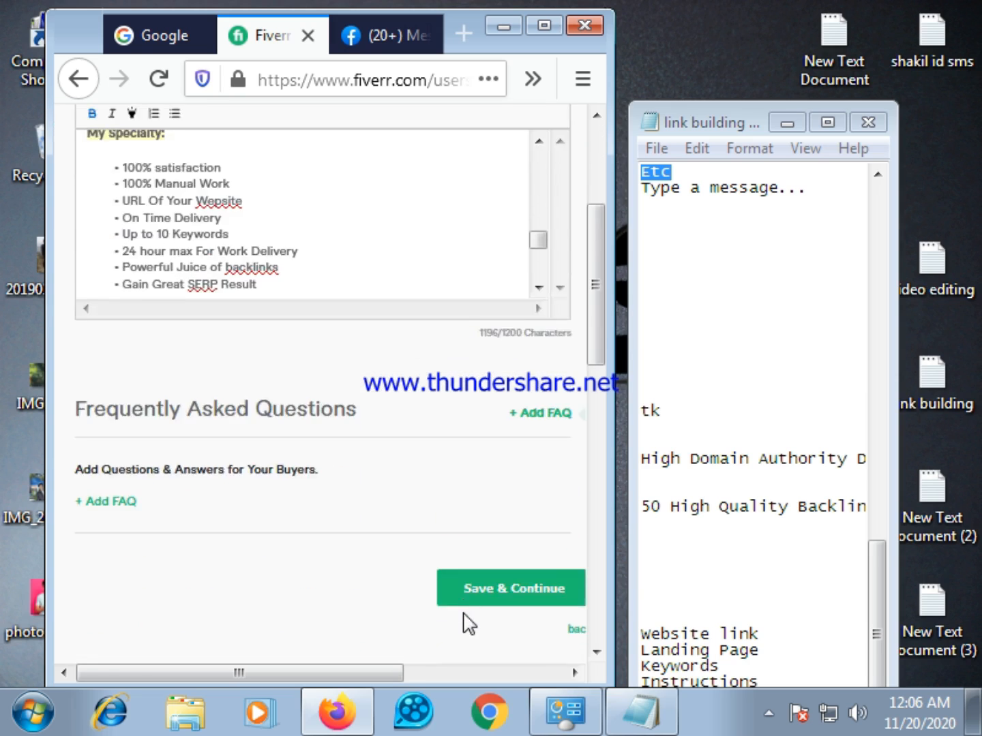
Step: Save the Description & FAQ section, continue to Requirements, and enlarge the browser window to full screen
scroll(467, 622, "down", 3)
left_click(498, 346)
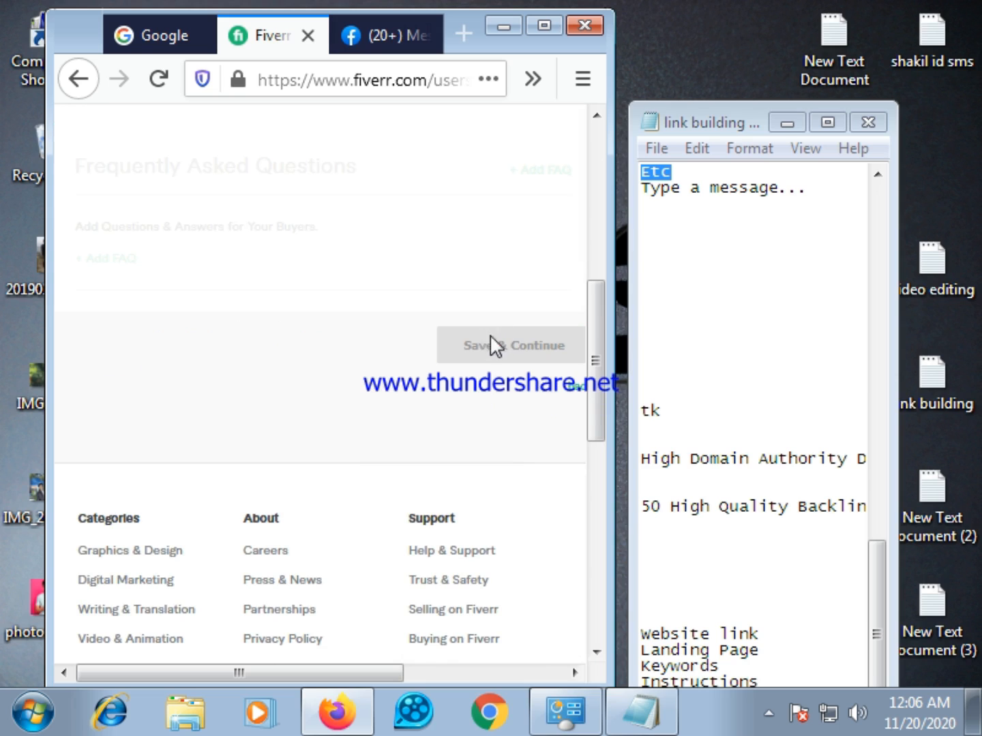
left_click(543, 27)
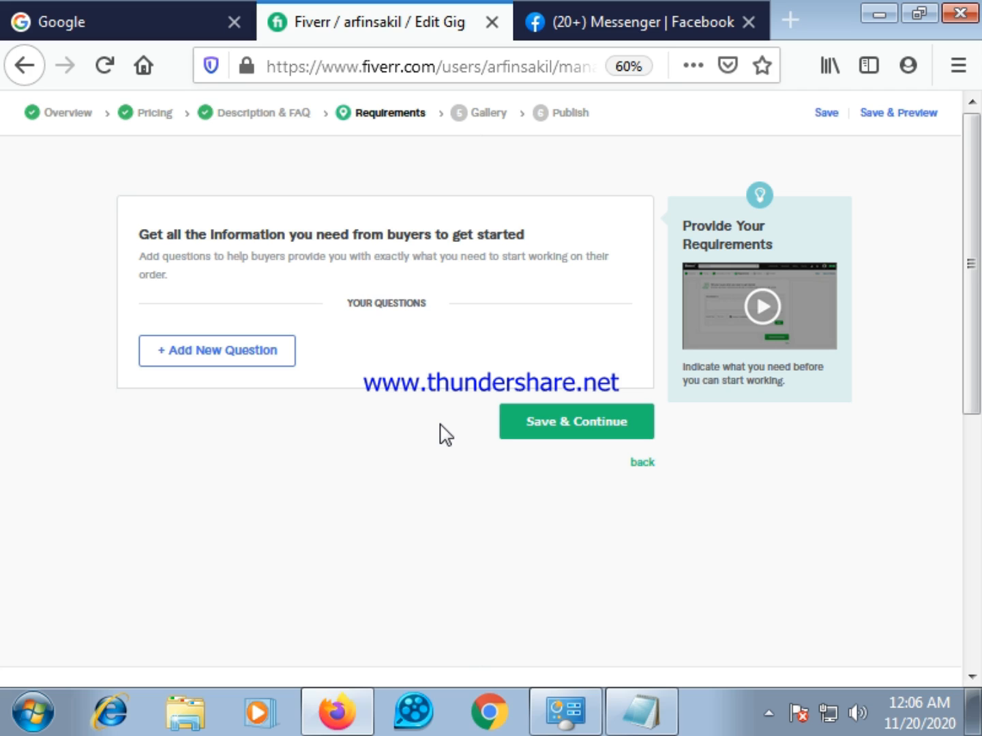
Step: Start a new buyer question in the gig's Requirements section
left_click(240, 354)
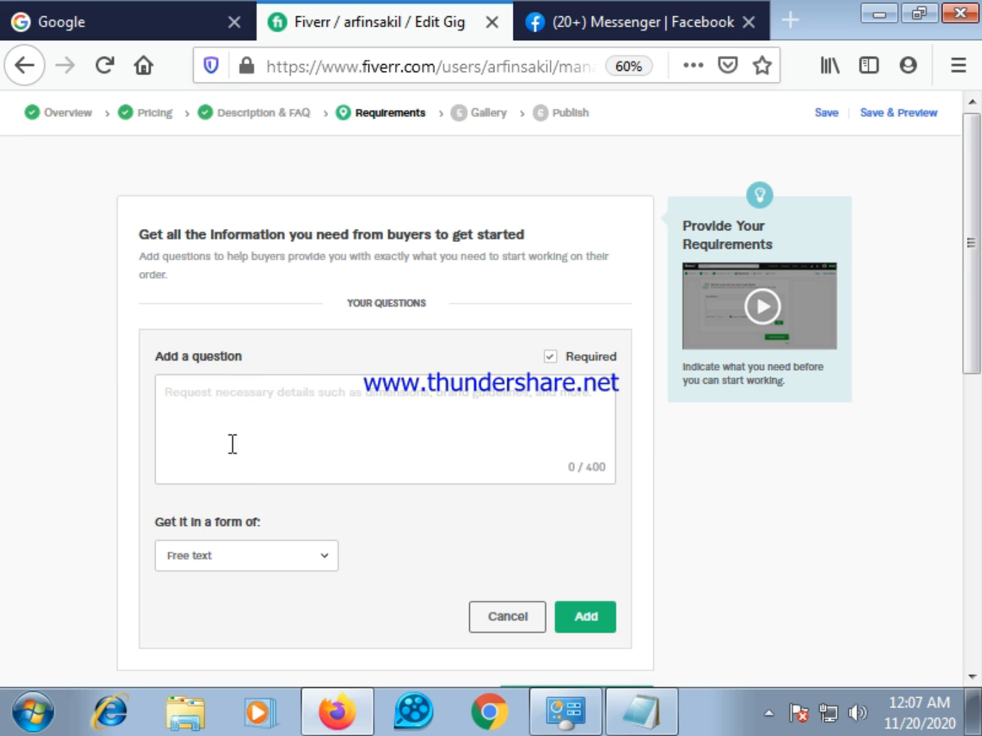
scroll(257, 458, "down", 2)
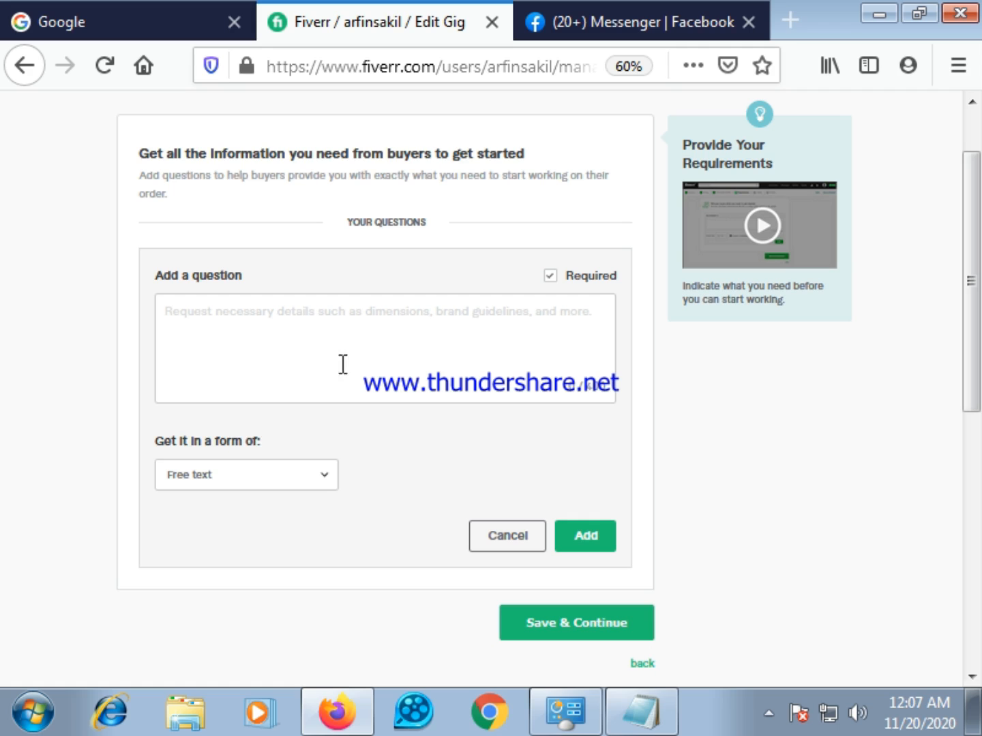
left_click(219, 311)
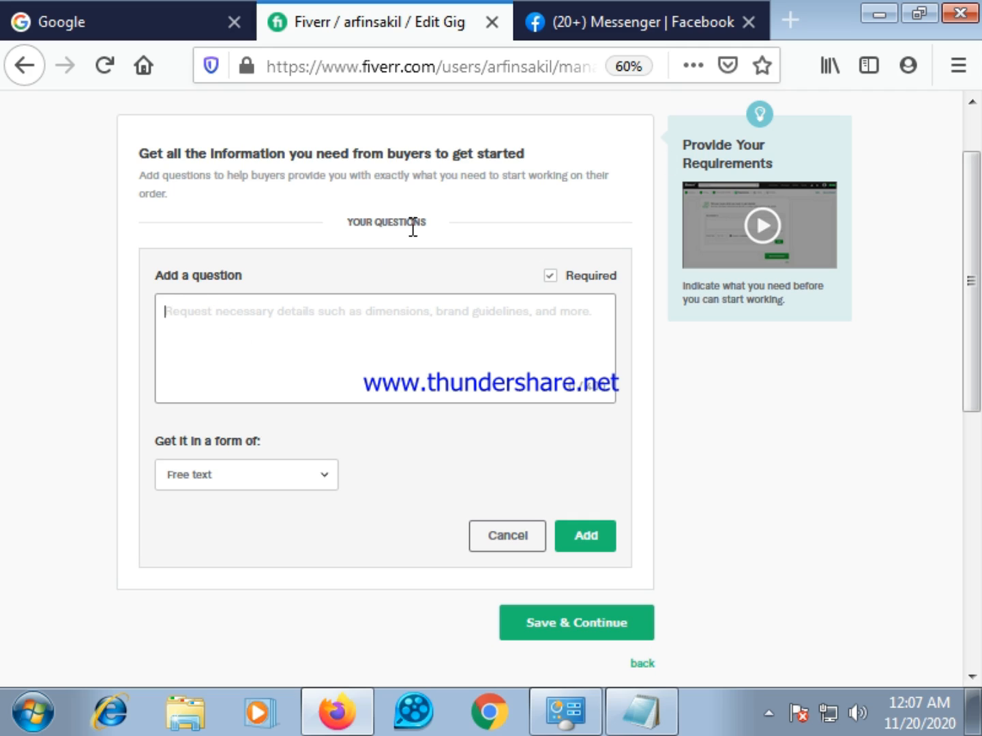
Step: Switch to the "link building" Notepad file and copy the "Website link", "Landing Page", "Keywords" and "Instructions" lines
left_click(922, 14)
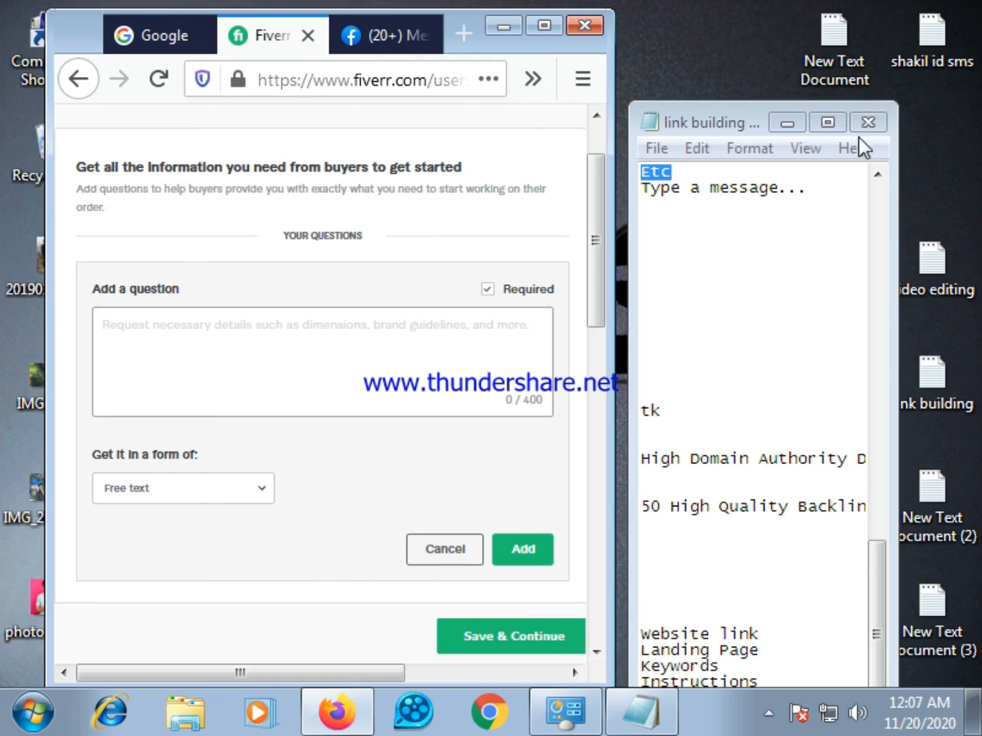
left_click(827, 121)
scroll(318, 268, "down", 1)
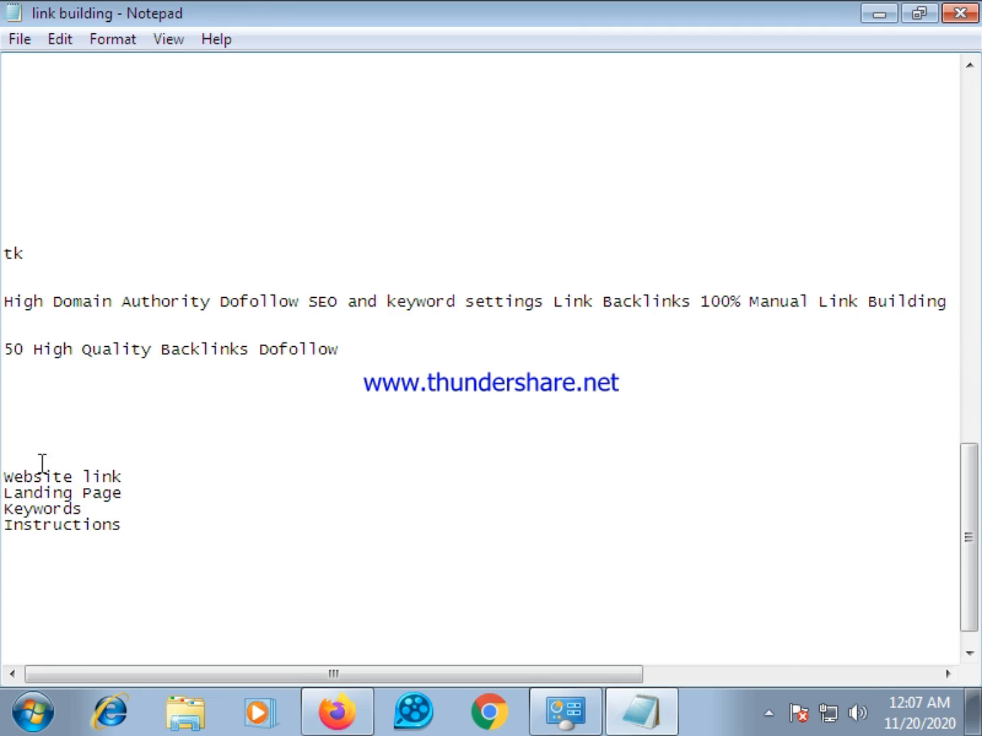
left_click_drag(4, 475, 110, 541)
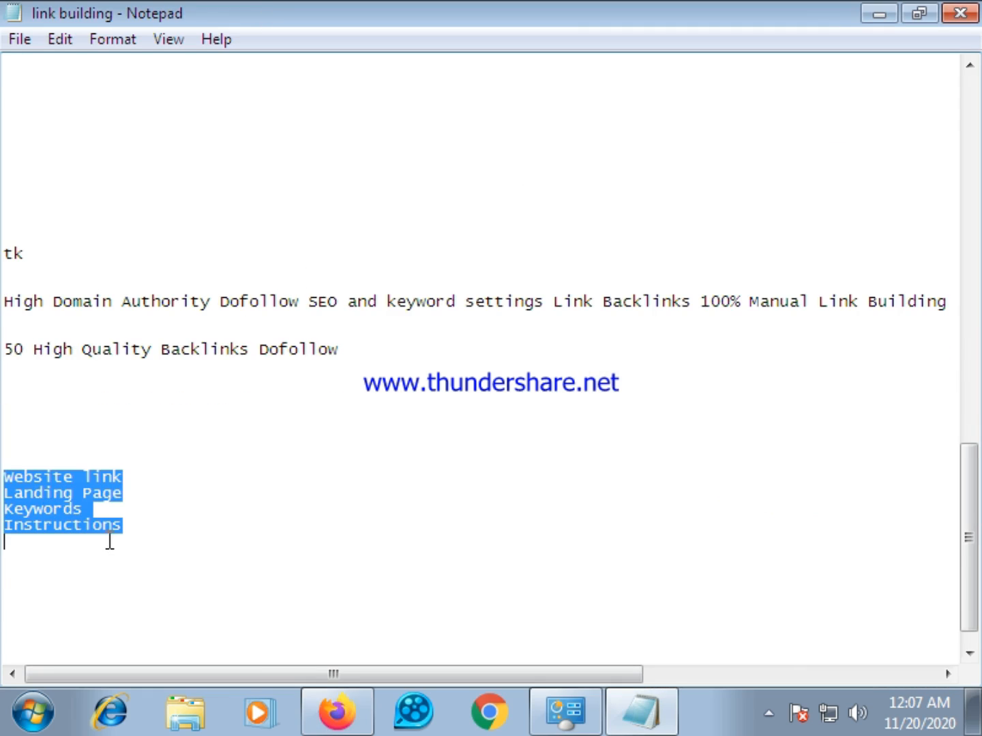
right_click(80, 491)
left_click(184, 229)
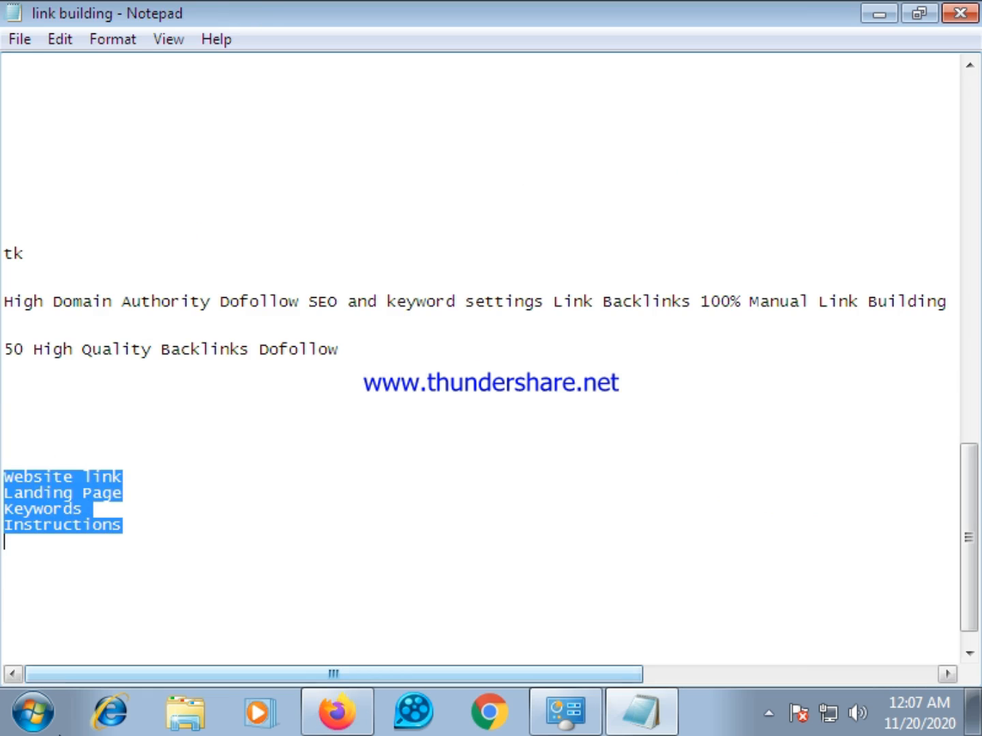
Step: Return to the Fiverr page and paste the four copied lines into the new question's text
left_click(924, 17)
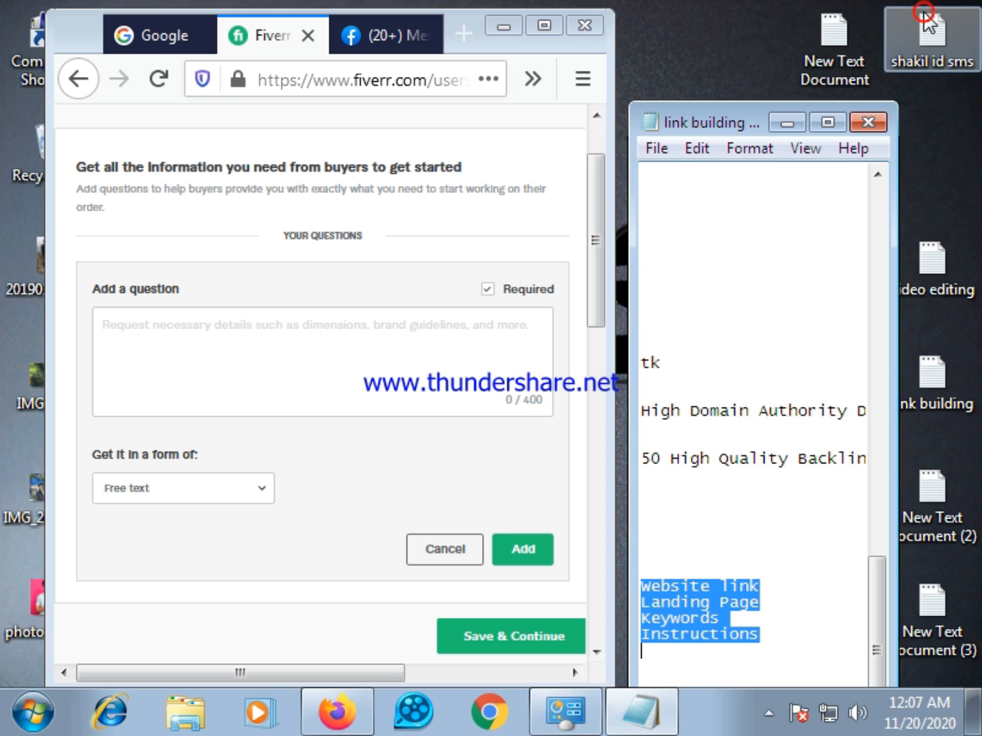
left_click(175, 330)
right_click(176, 331)
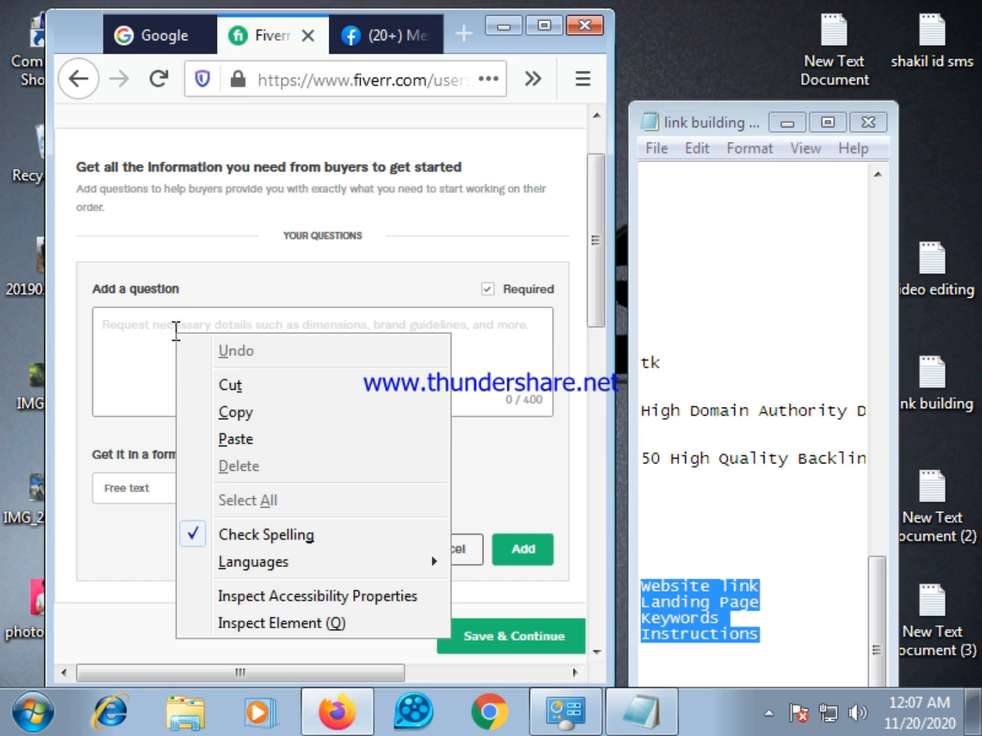
left_click(234, 436)
left_click(180, 385)
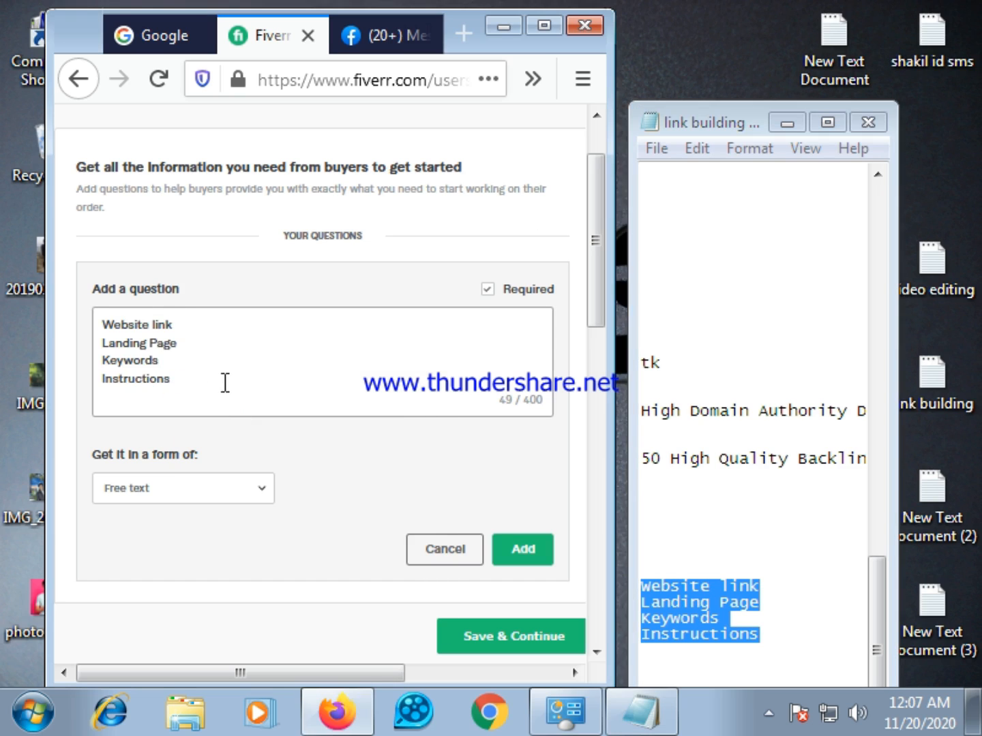
Step: Number the question's lines as "1. Website link", "2. Landing Page", "3. Keywords" and "4. Instructions"
left_click(102, 321)
type("1")
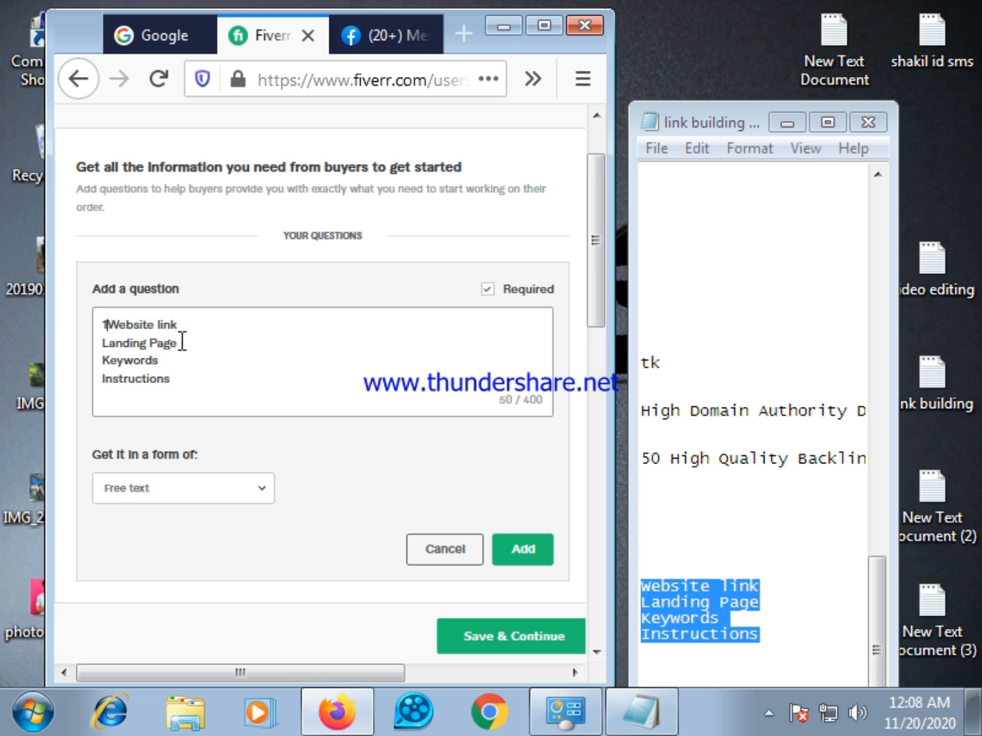
type(".")
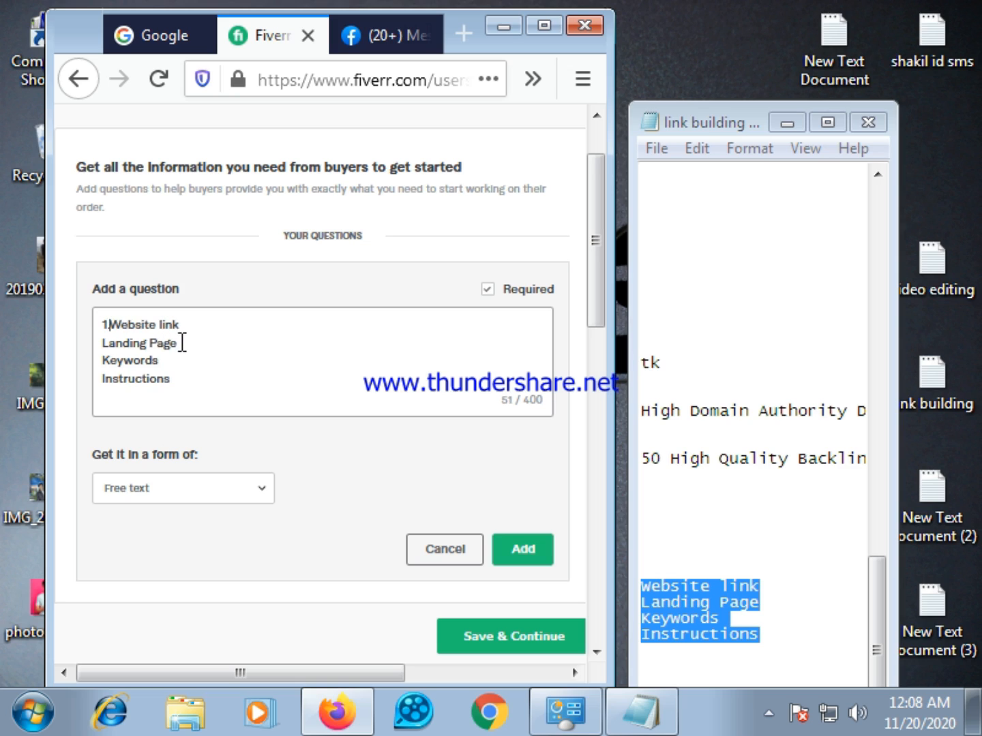
left_click(103, 343)
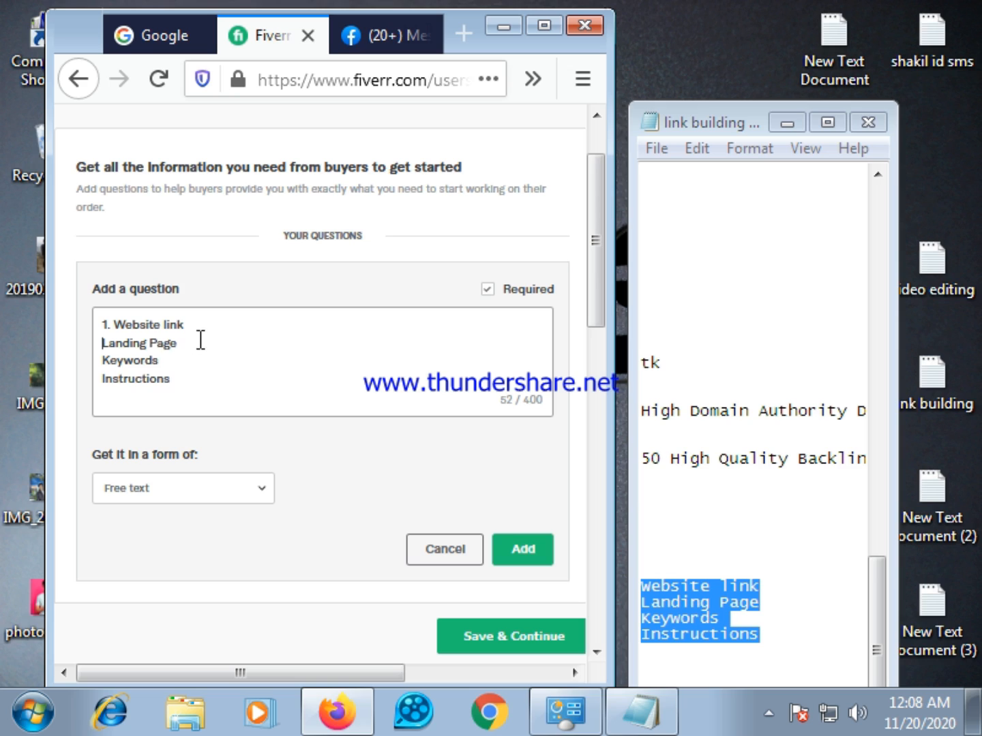
type("2.")
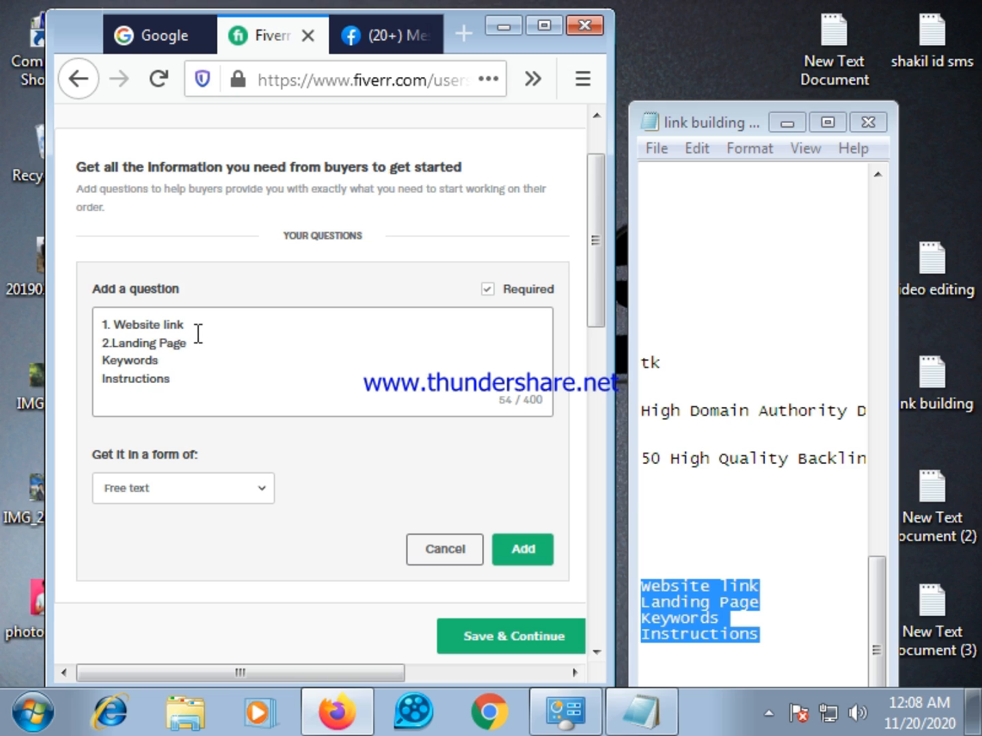
left_click(101, 360)
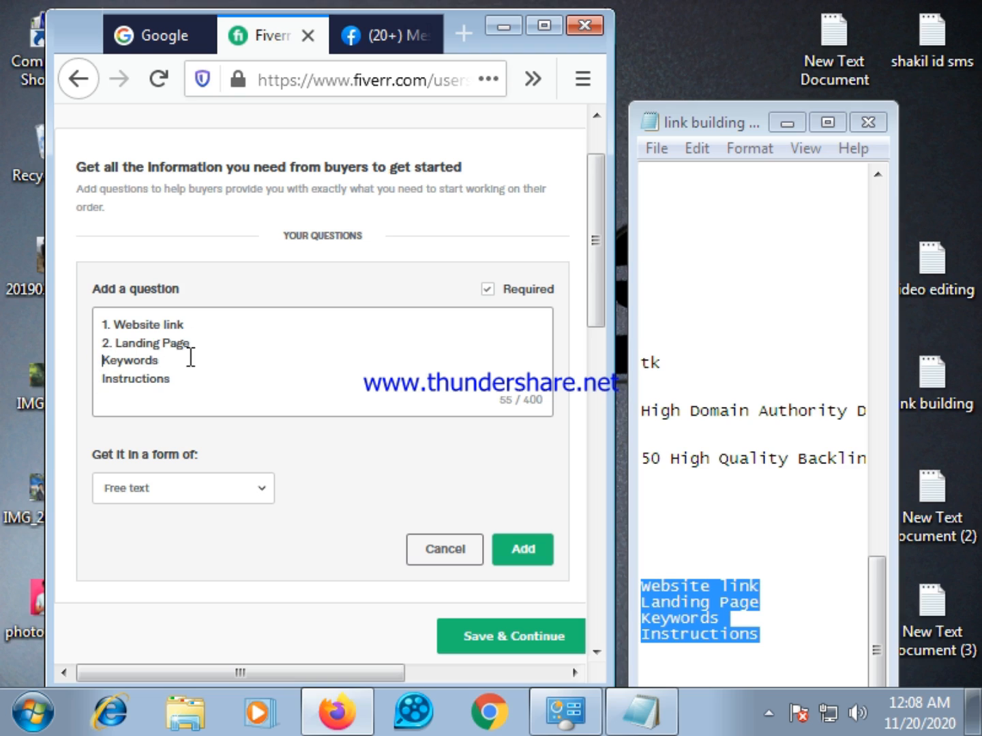
type("3")
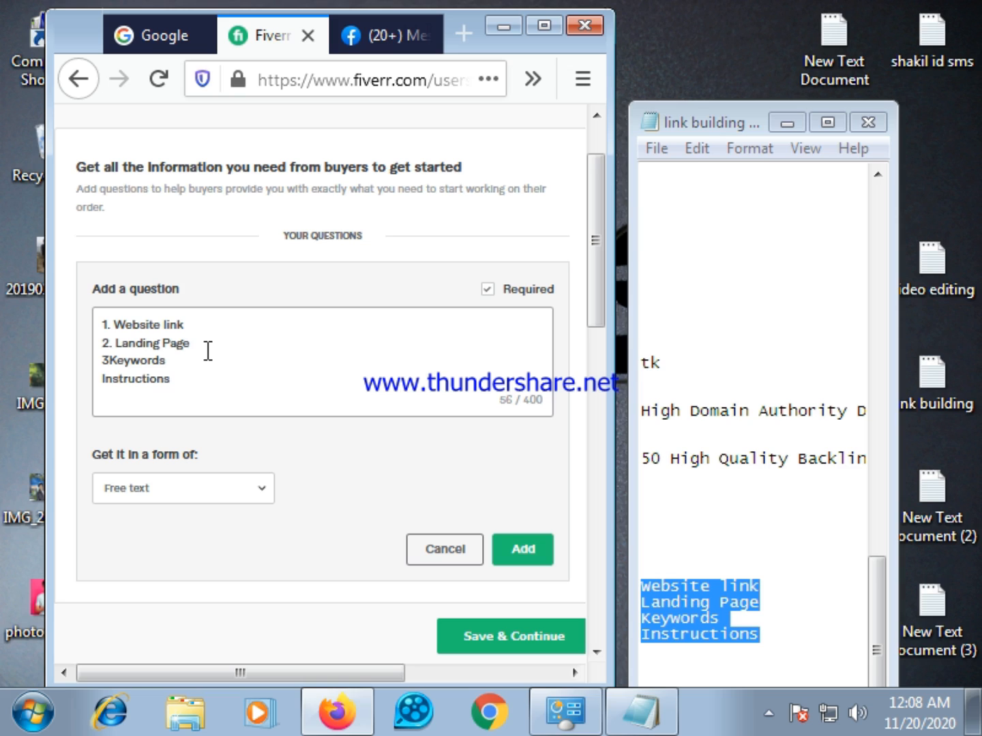
type(".")
left_click(110, 361)
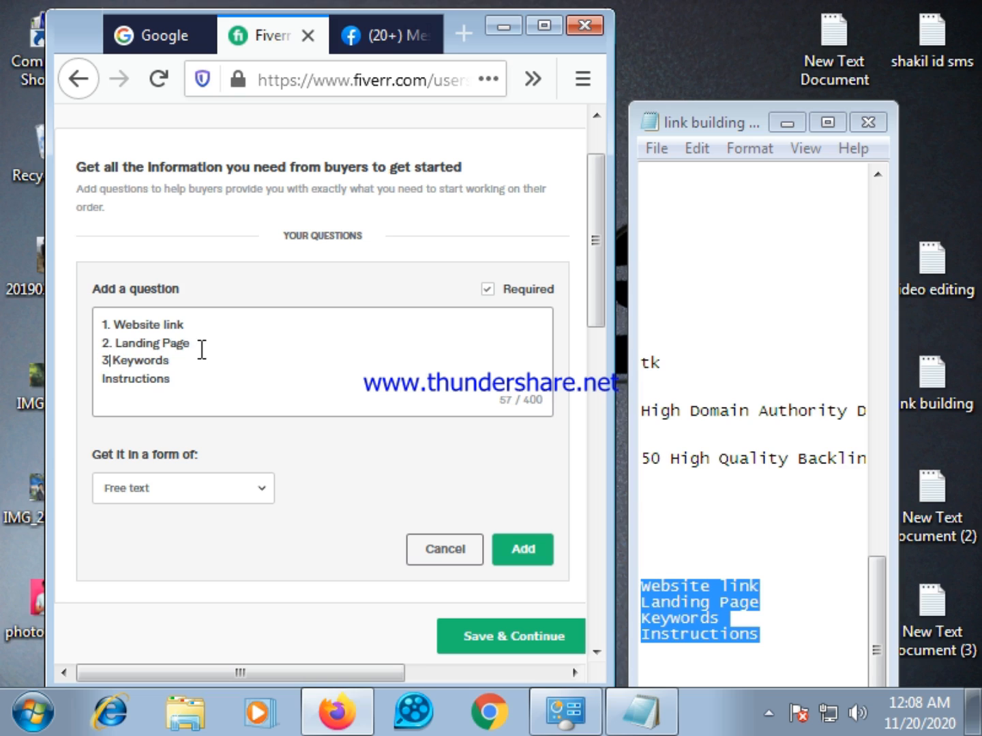
left_click(103, 379)
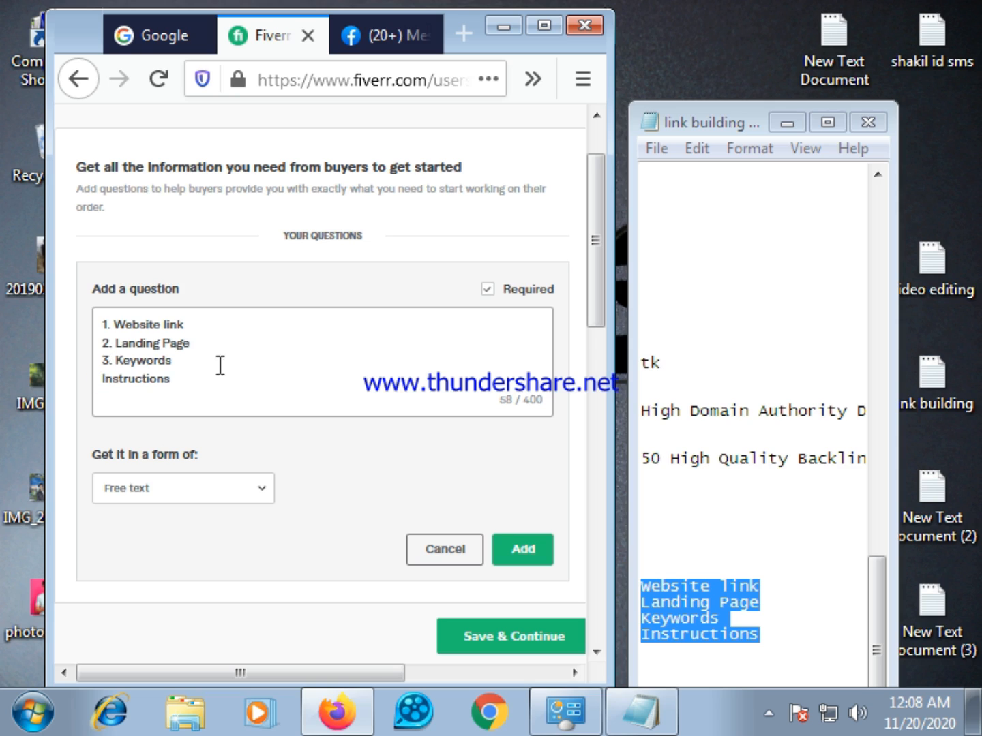
type("4")
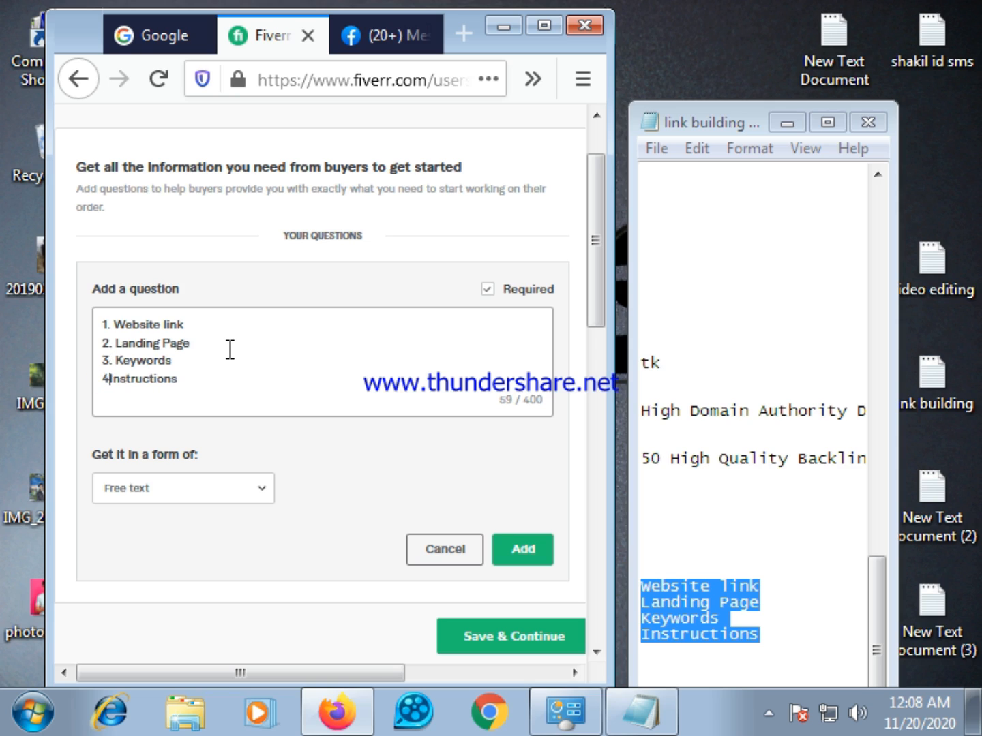
type(".")
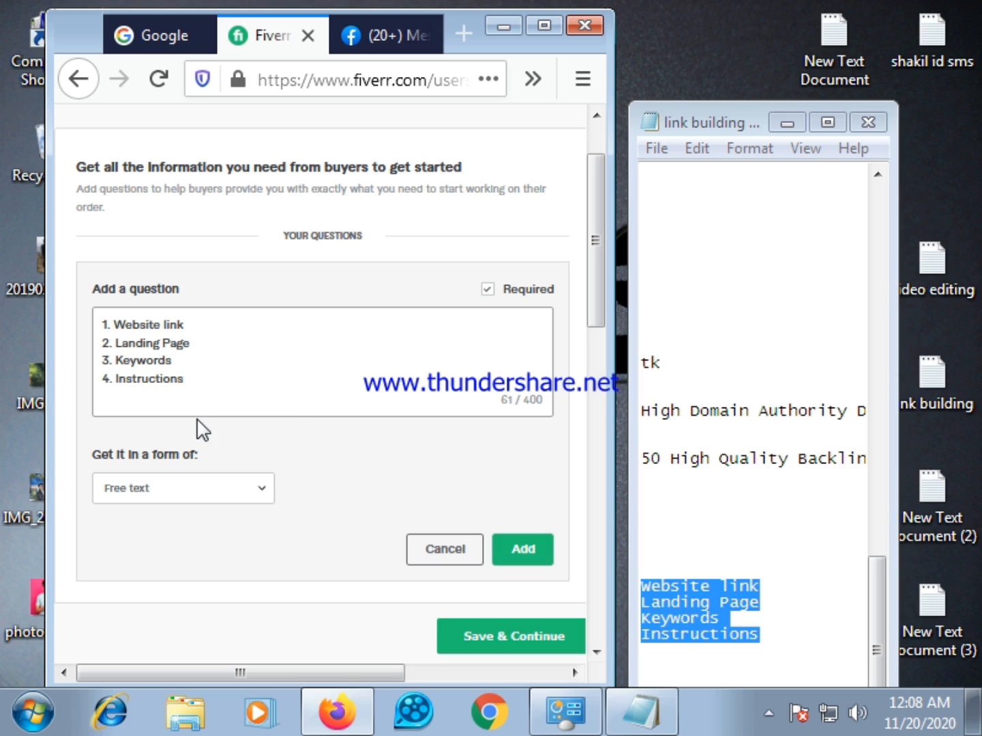
Step: Set the question's answer form to Attachment and add the question to the requirements
left_click(271, 494)
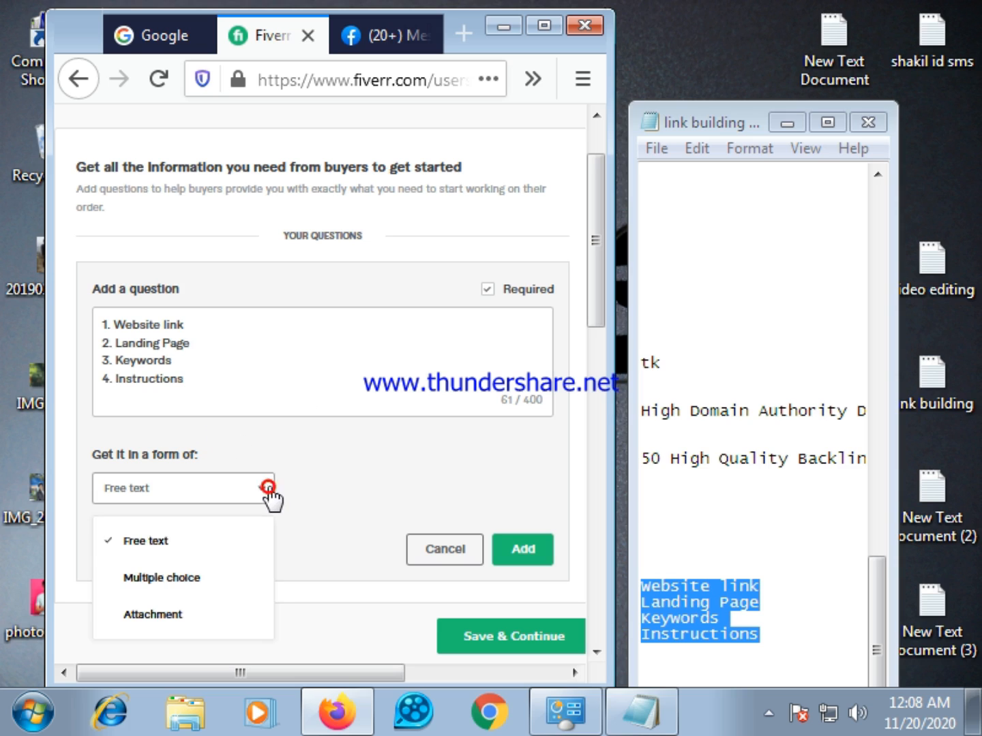
left_click(185, 618)
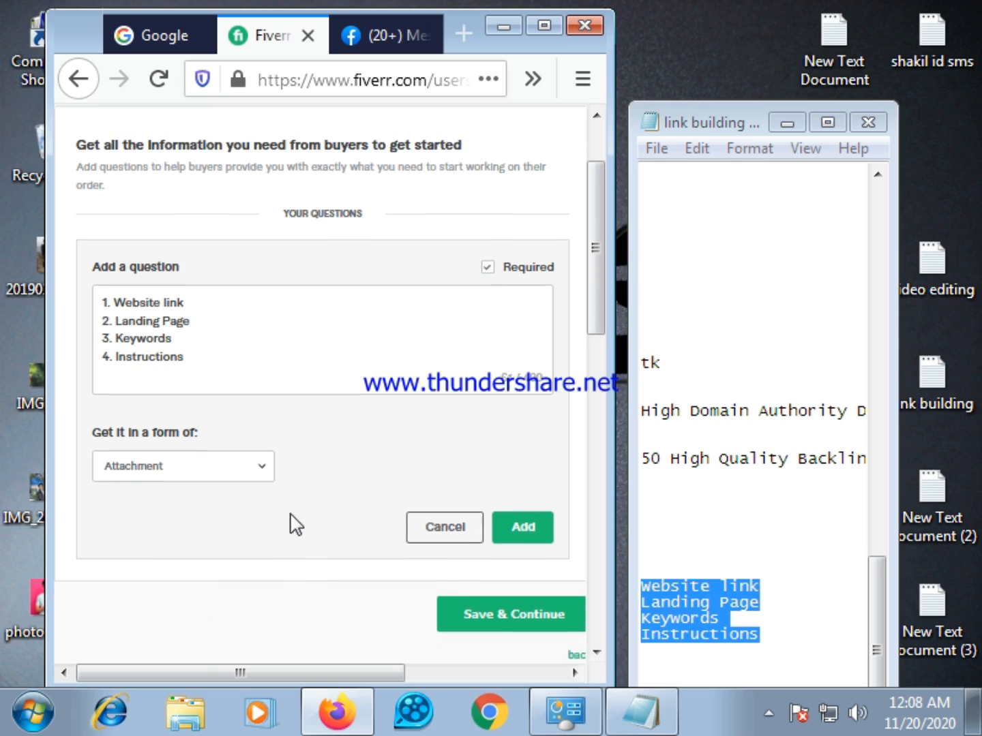
scroll(341, 464, "down", 2)
left_click(522, 389)
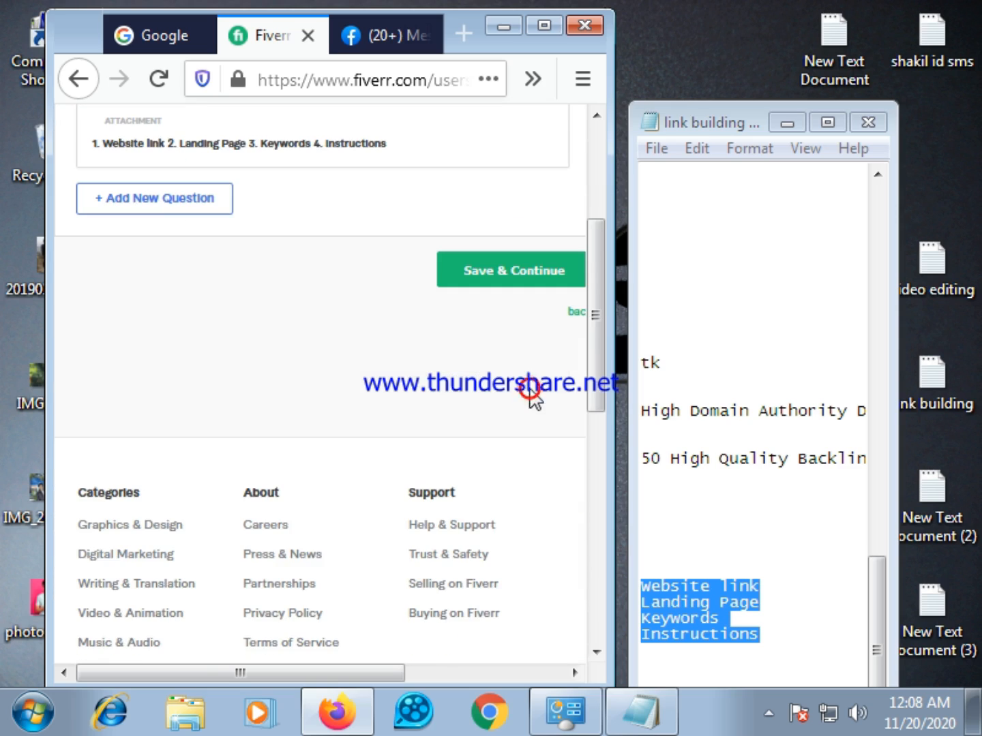
Step: Enlarge the browser window to full screen, save the Requirements section and continue to Gallery
scroll(405, 399, "up", 1)
scroll(407, 395, "up", 1)
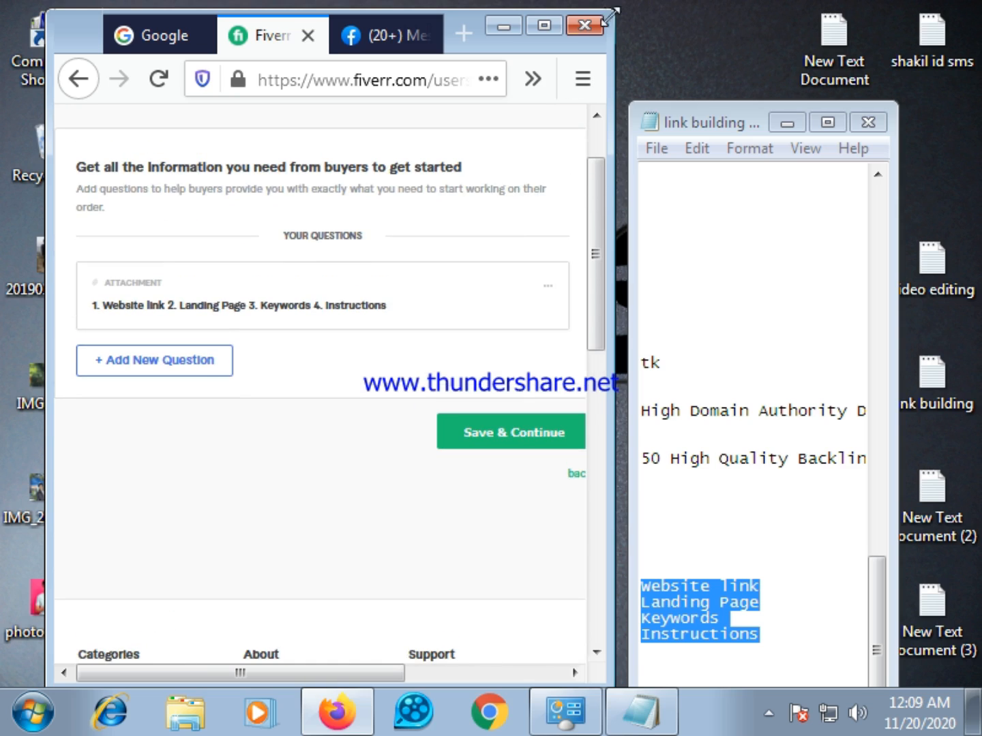
left_click(544, 20)
scroll(280, 315, "up", 1)
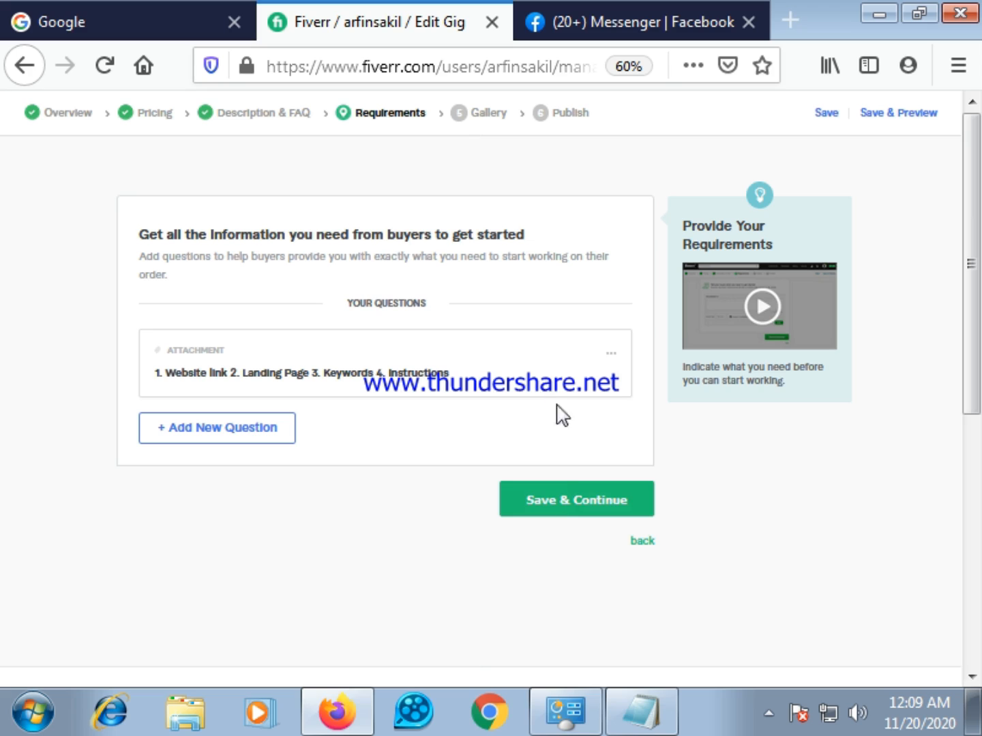
left_click(571, 500)
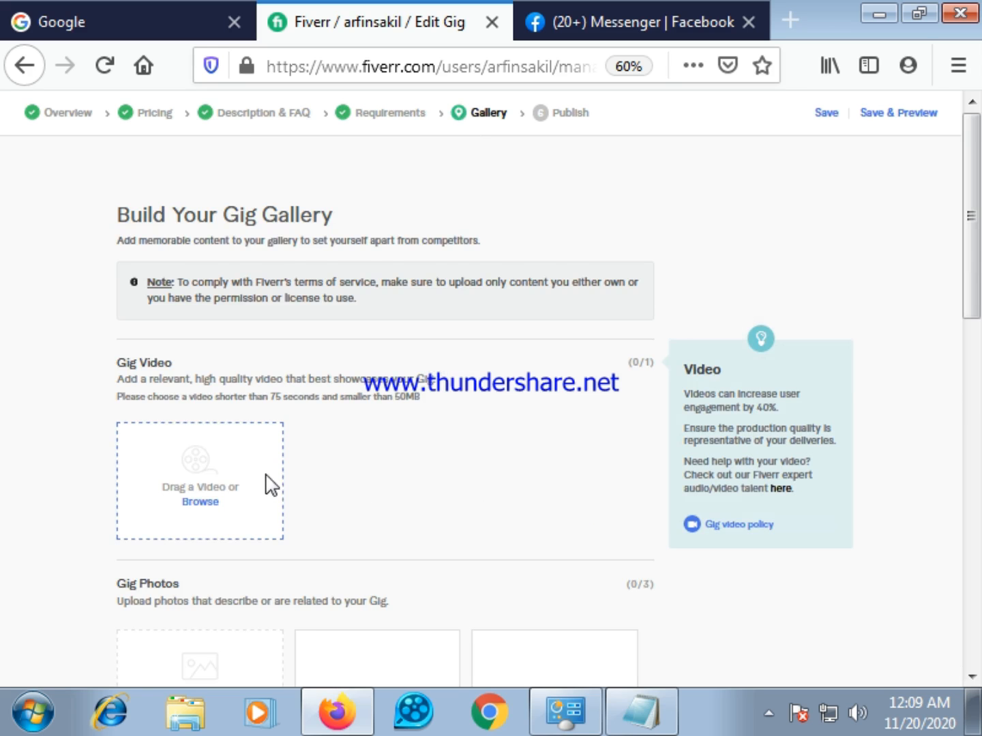
Step: Upload the "Link Building" PNG image from the Desktop as the first gig photo
scroll(273, 485, "down", 2)
scroll(266, 445, "down", 5)
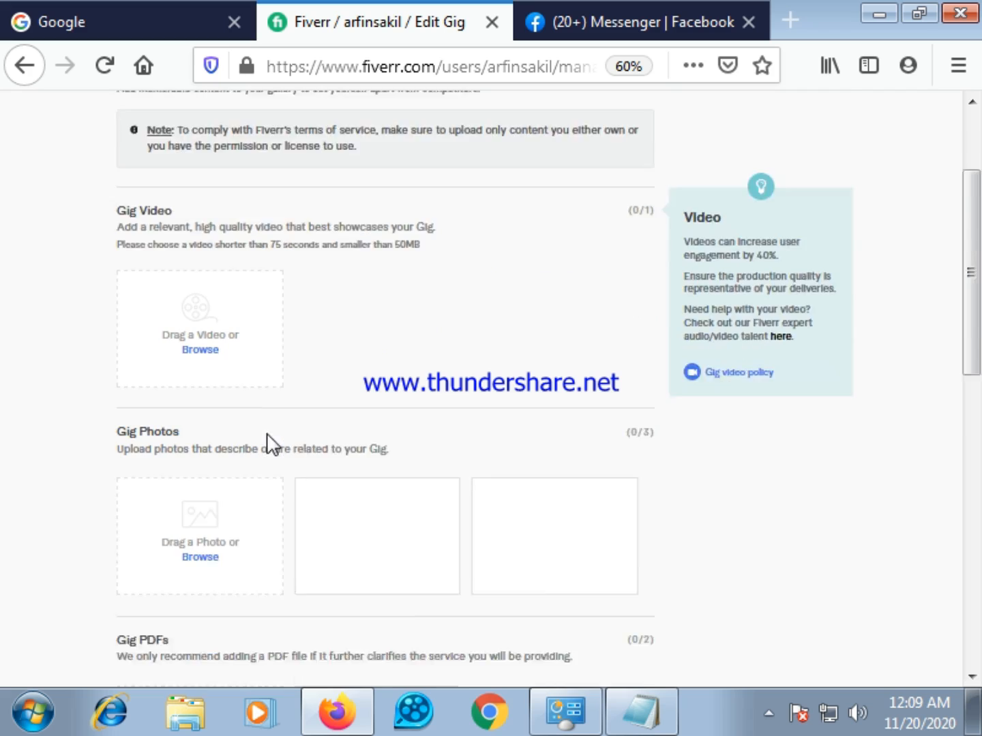
scroll(219, 252, "up", 2)
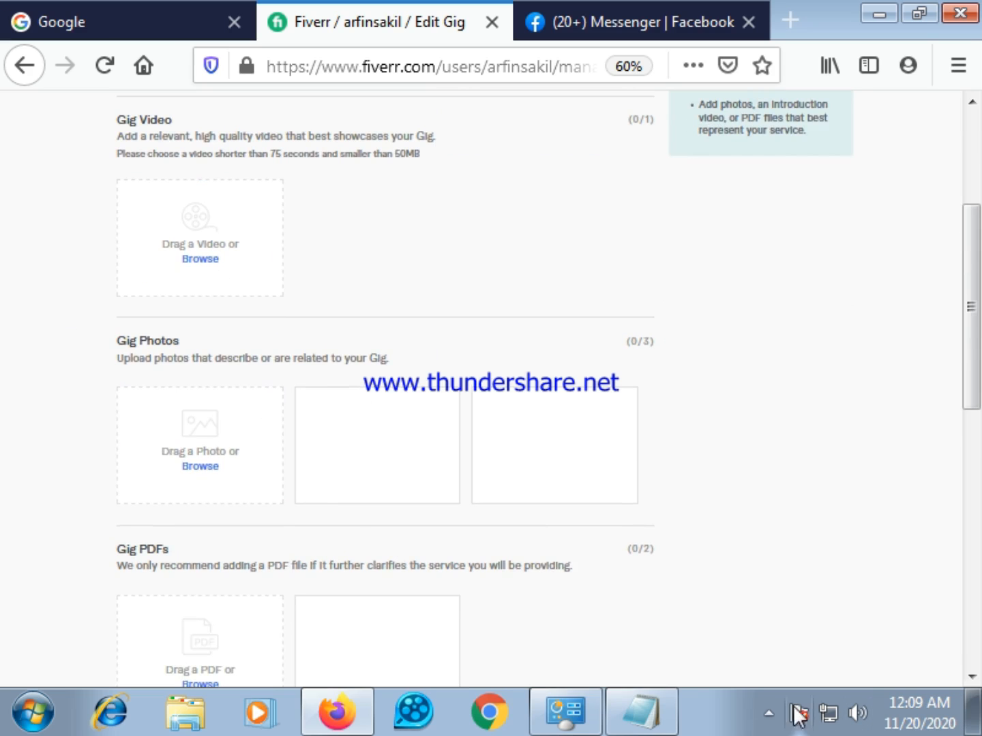
left_click(768, 713)
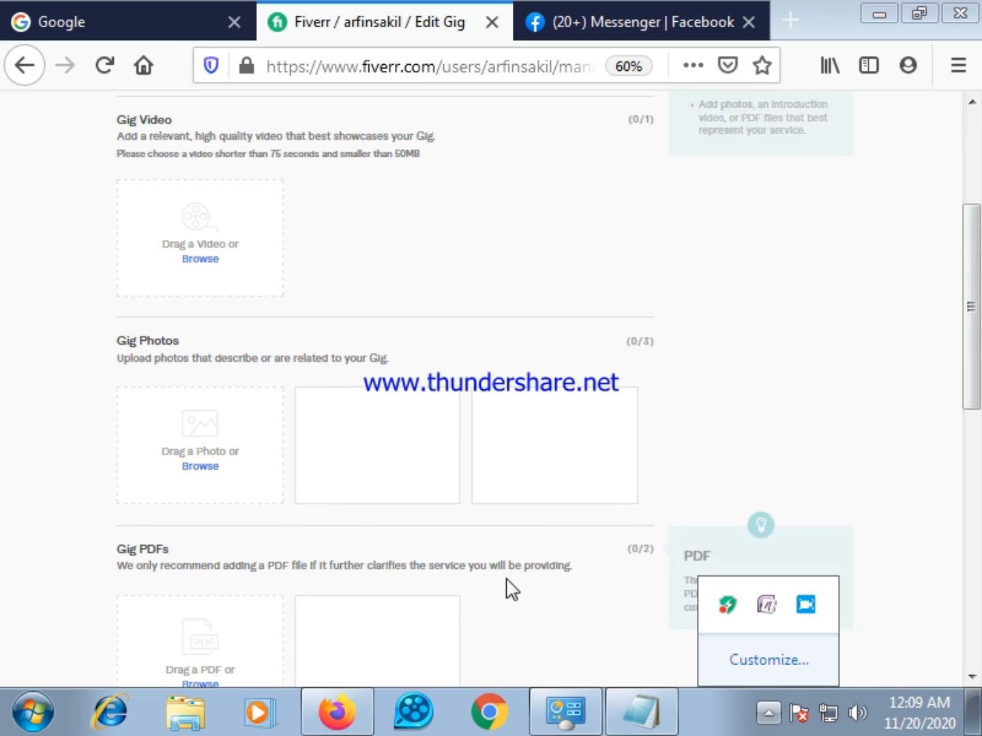
left_click(185, 458)
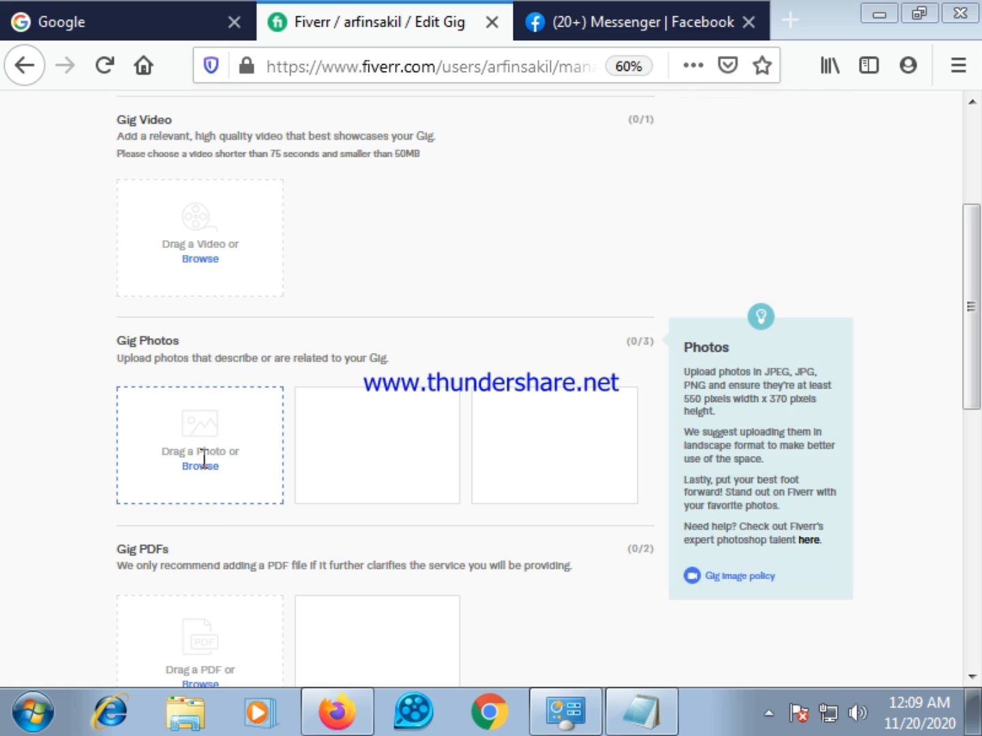
left_click(201, 460)
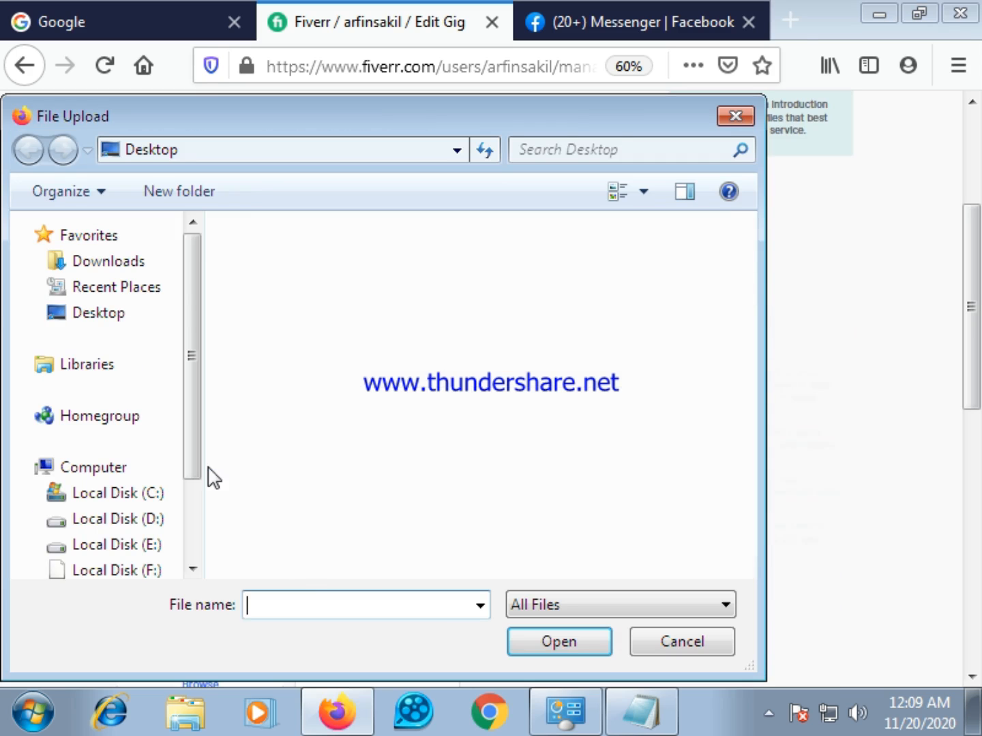
left_click_drag(743, 266, 738, 429)
left_click(365, 353)
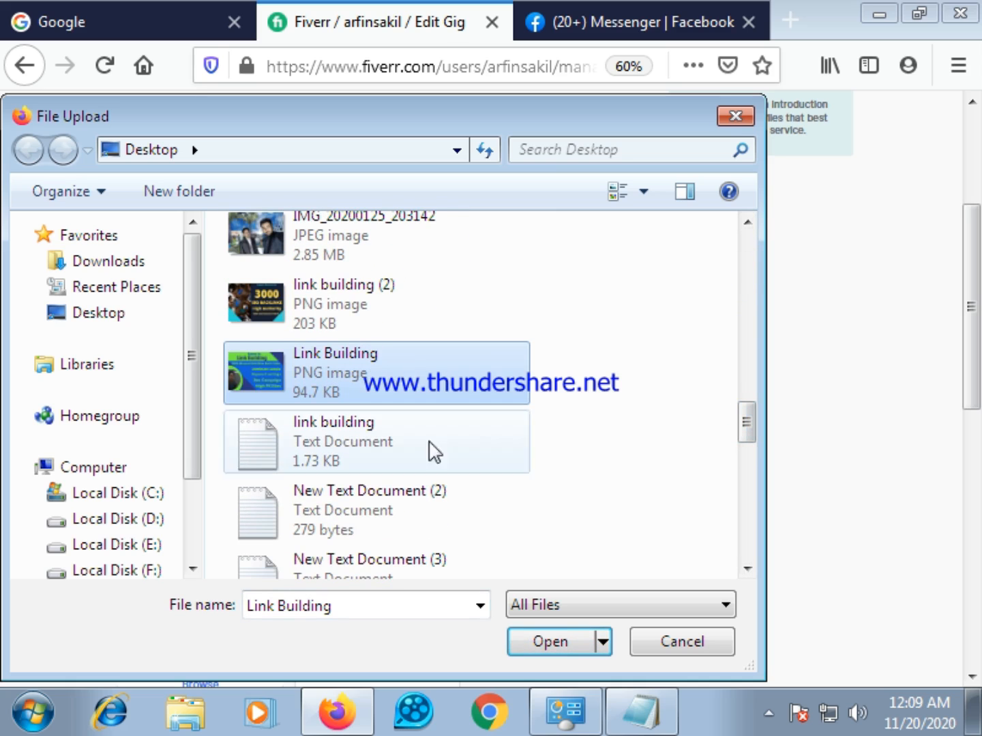
left_click(541, 640)
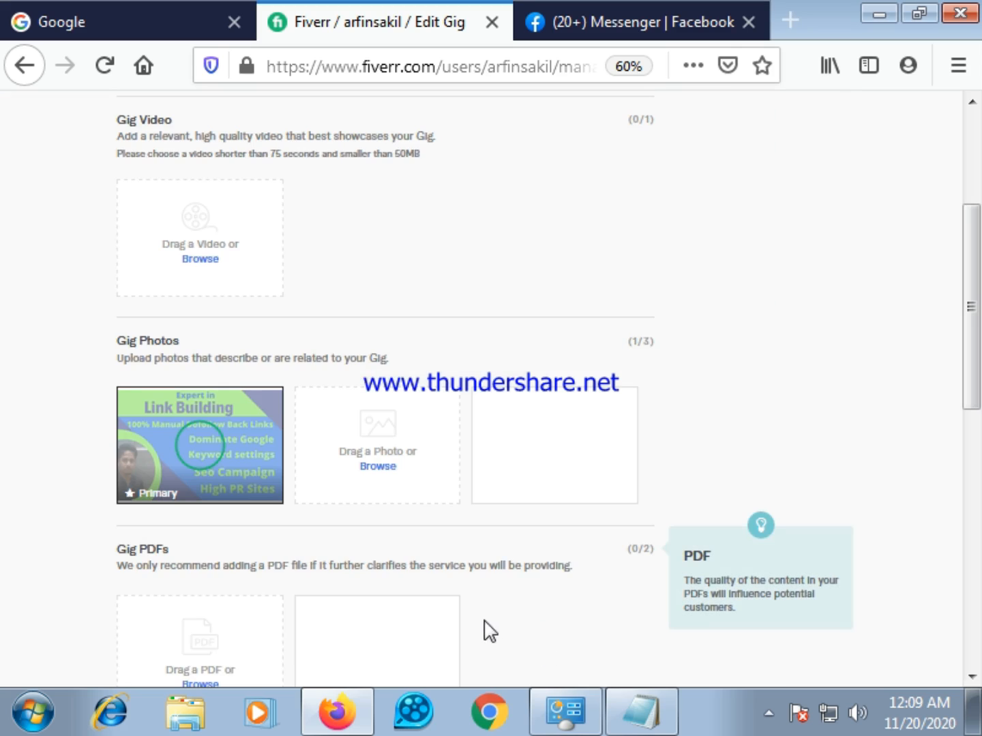
Step: Upload the "link building (2)" PNG image from the Desktop as the second gig photo
left_click(378, 467)
left_click_drag(742, 271, 725, 424)
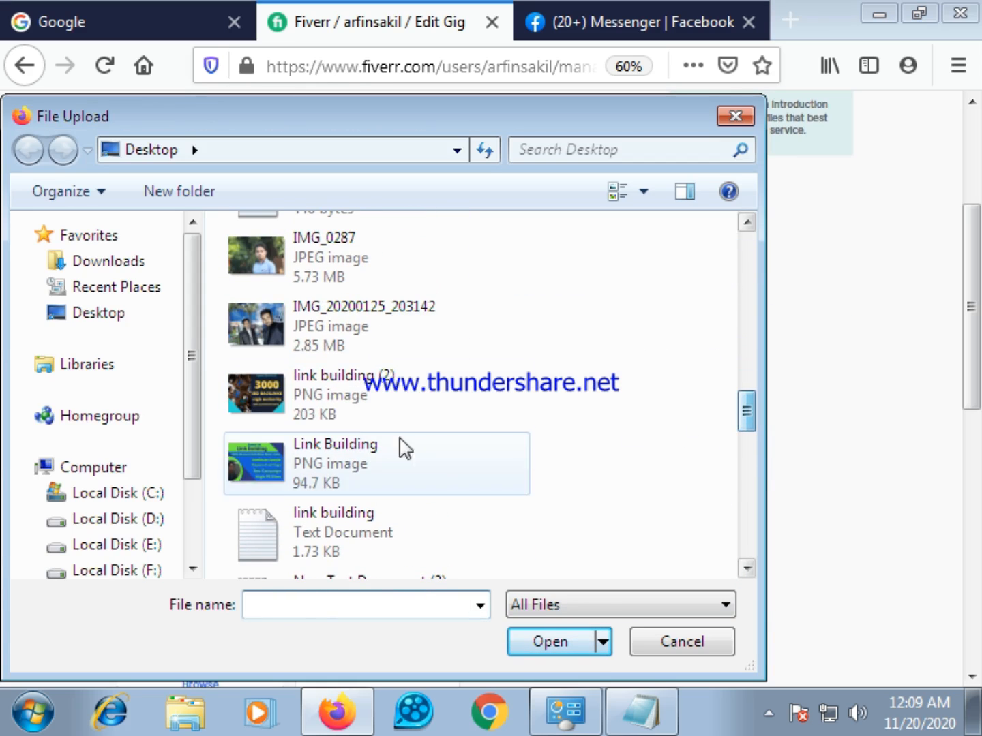
left_click(368, 395)
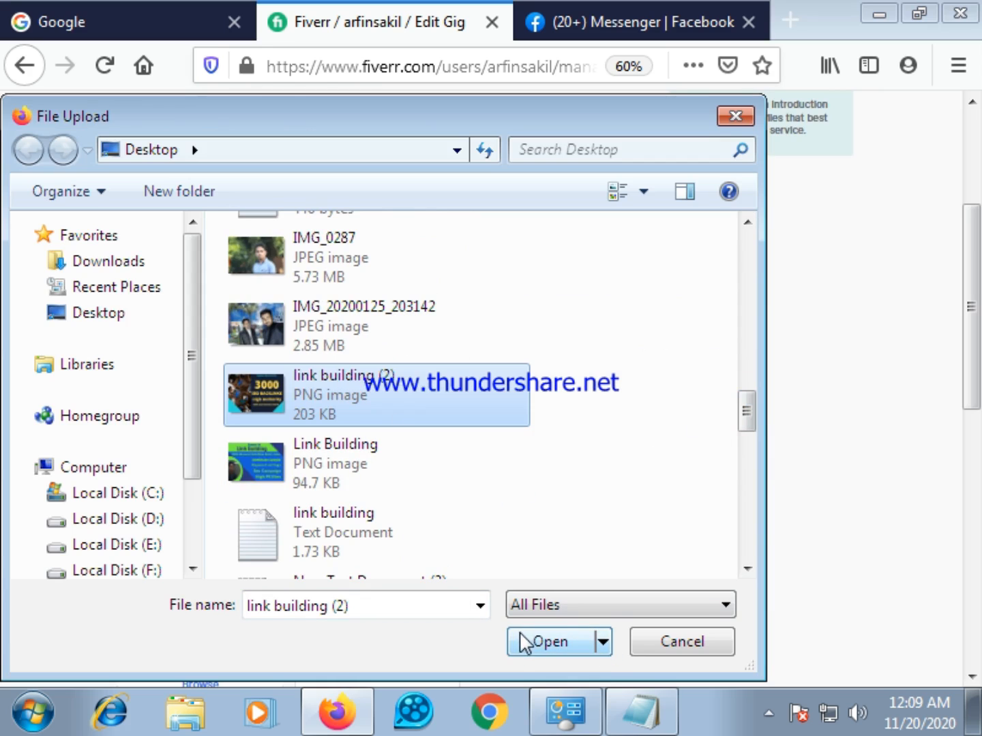
left_click(540, 637)
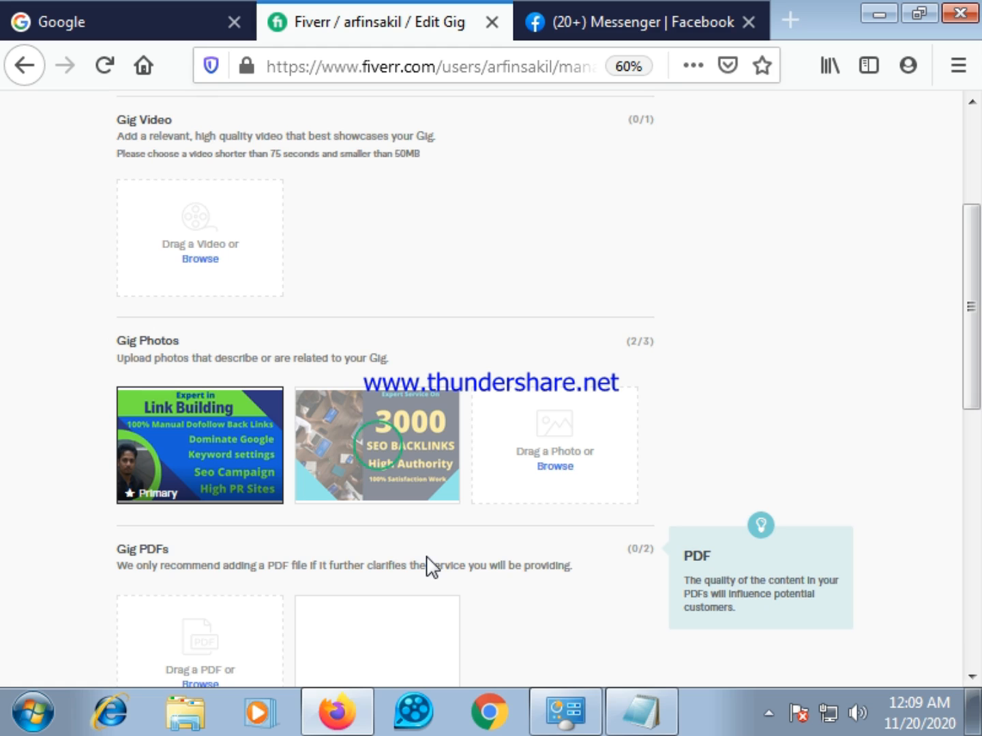
Step: Check the uploaded gallery photos, save the Gallery section and continue to Publish
scroll(368, 520, "down", 2)
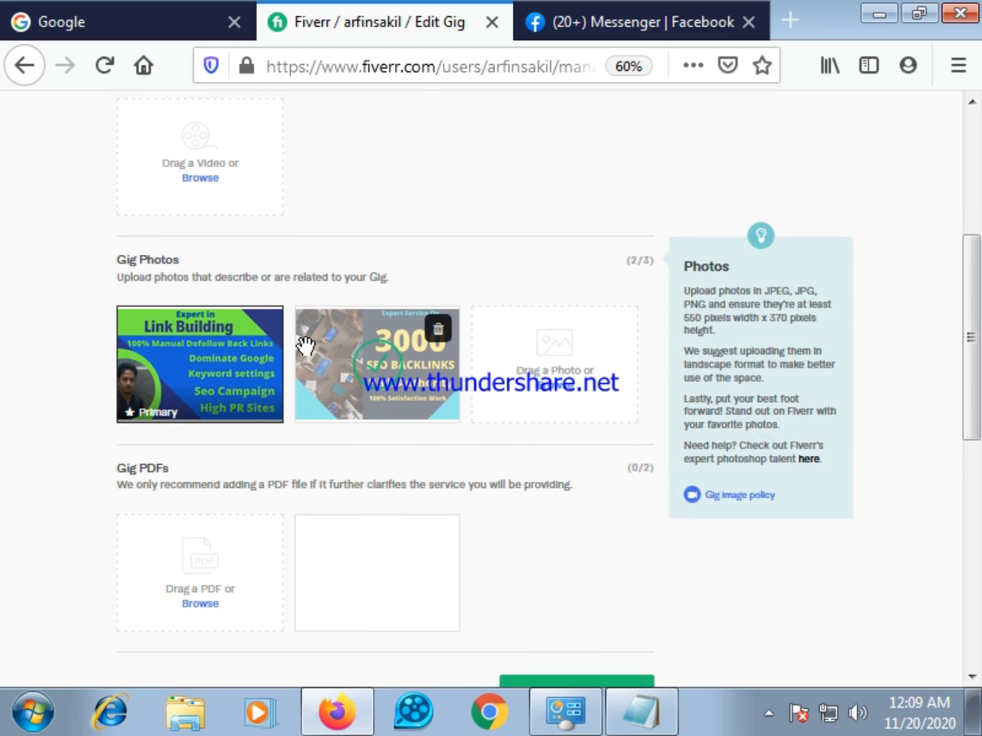
scroll(313, 341, "down", 4)
scroll(390, 309, "up", 4)
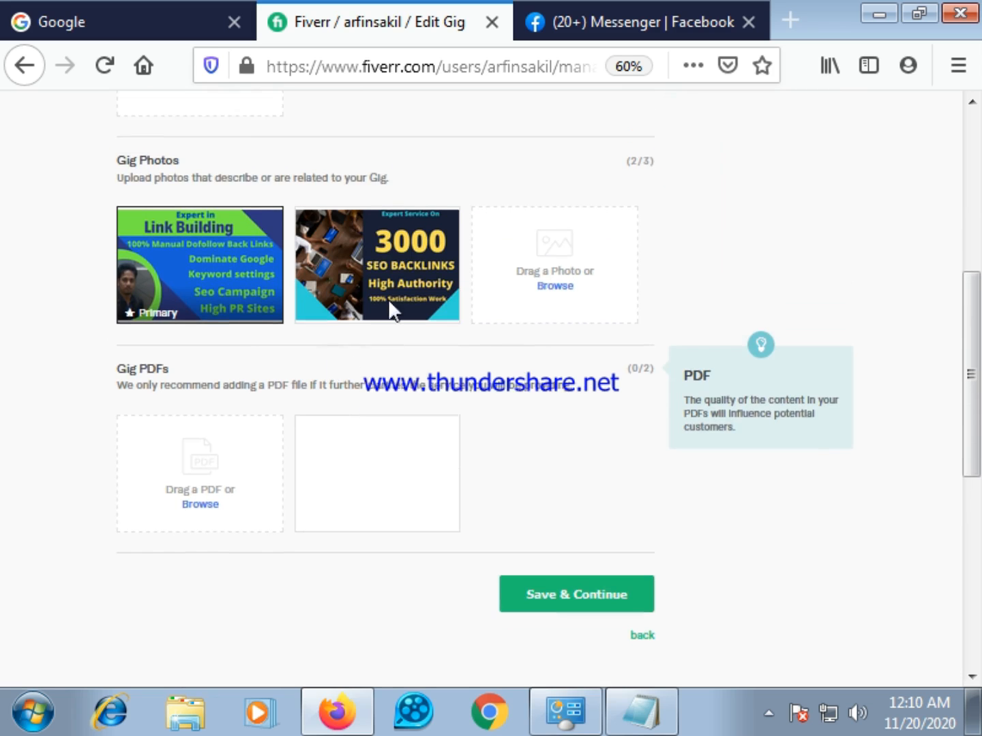
scroll(390, 408, "up", 2)
scroll(366, 335, "down", 2)
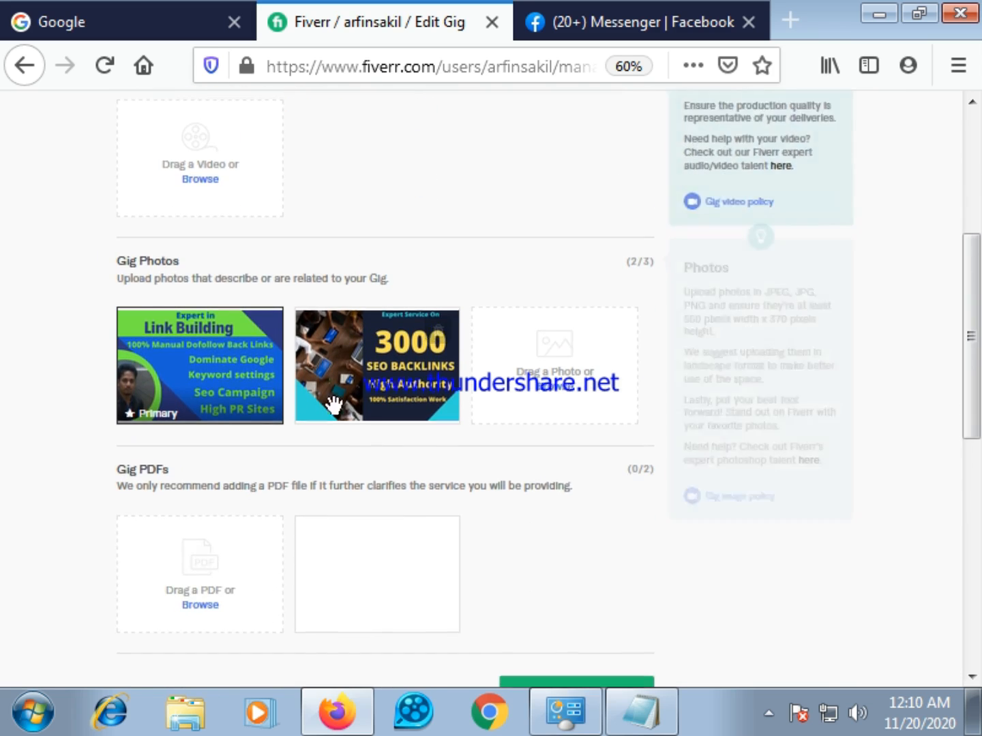
scroll(208, 477, "up", 6)
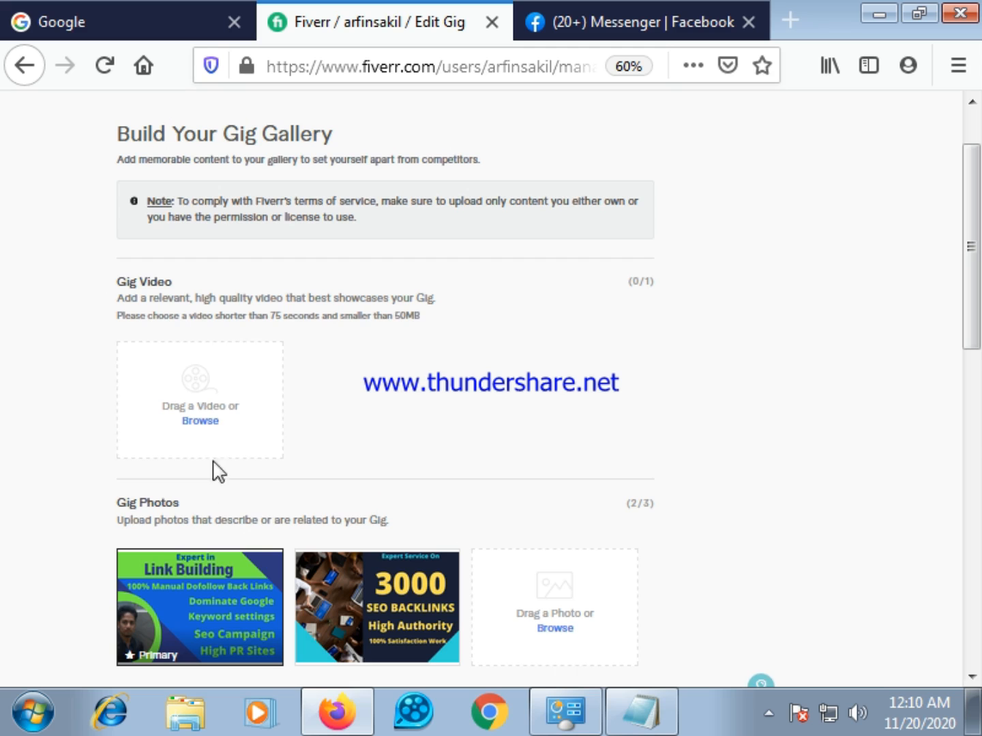
scroll(215, 358, "up", 1)
scroll(382, 409, "down", 7)
scroll(387, 417, "down", 6)
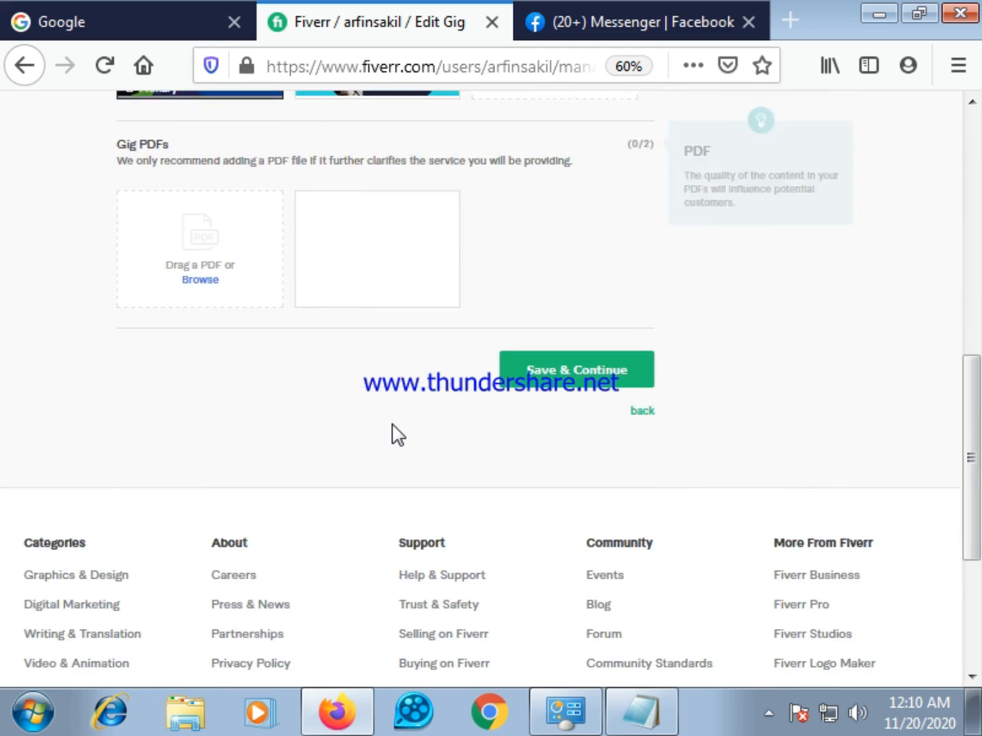
scroll(390, 434, "up", 12)
scroll(390, 417, "down", 5)
scroll(378, 405, "down", 6)
scroll(386, 421, "up", 4)
scroll(405, 447, "down", 1)
left_click(570, 539)
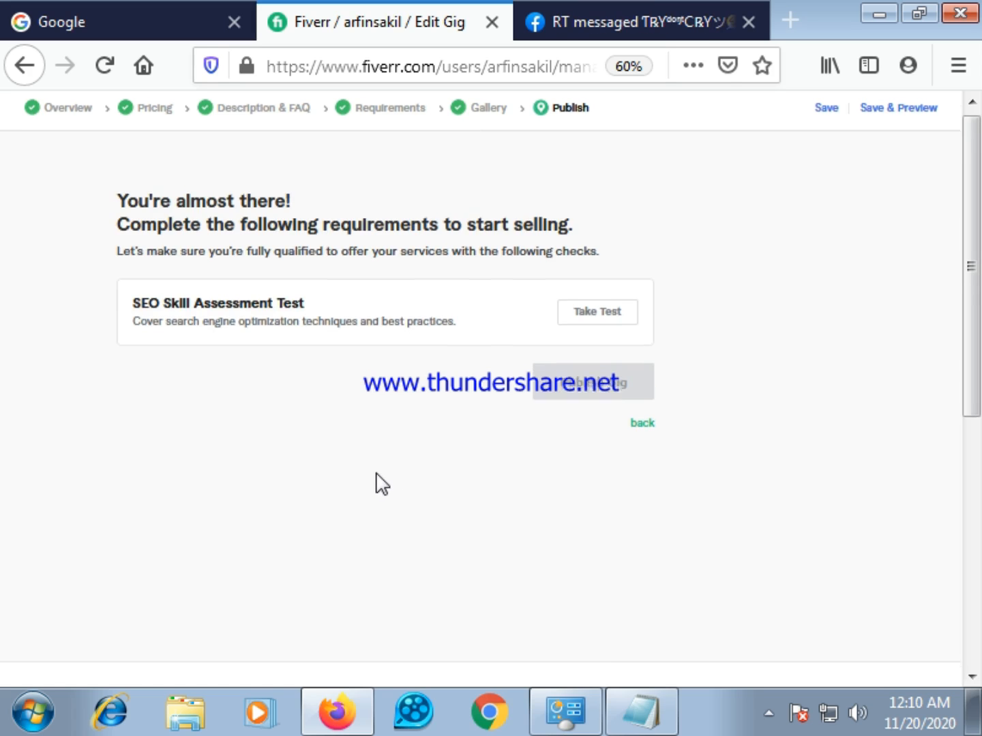
Step: Review the Publish requirements and go back through the gig's sections to Overview, checking its title, categories, metadata and search tags
scroll(615, 336, "down", 3)
scroll(337, 310, "up", 3)
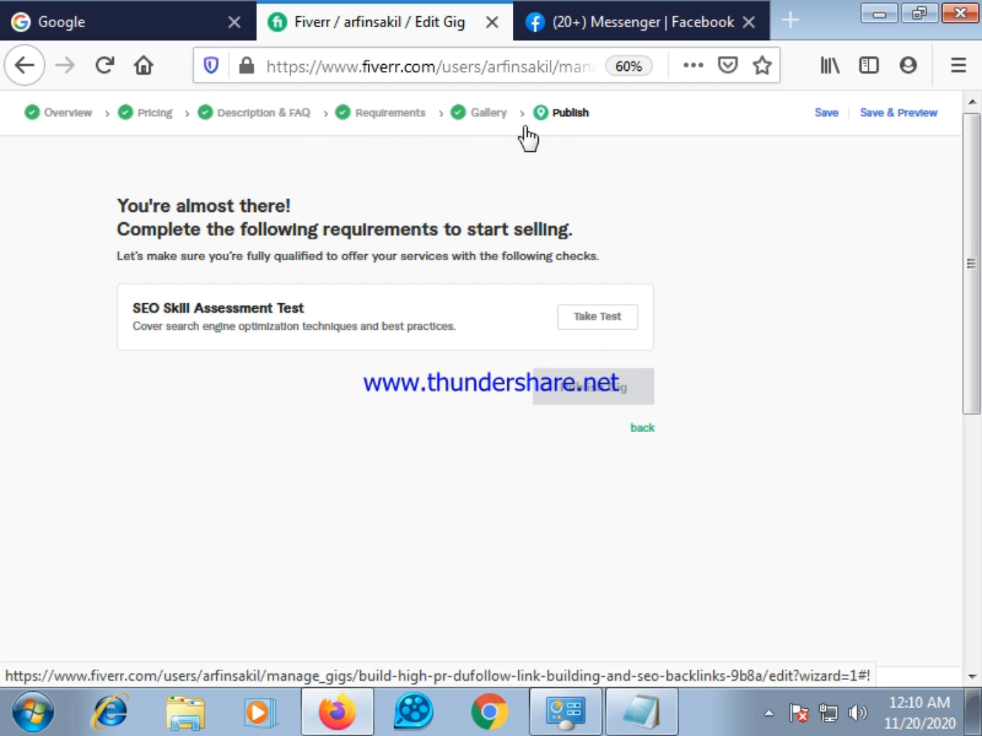
left_click(488, 112)
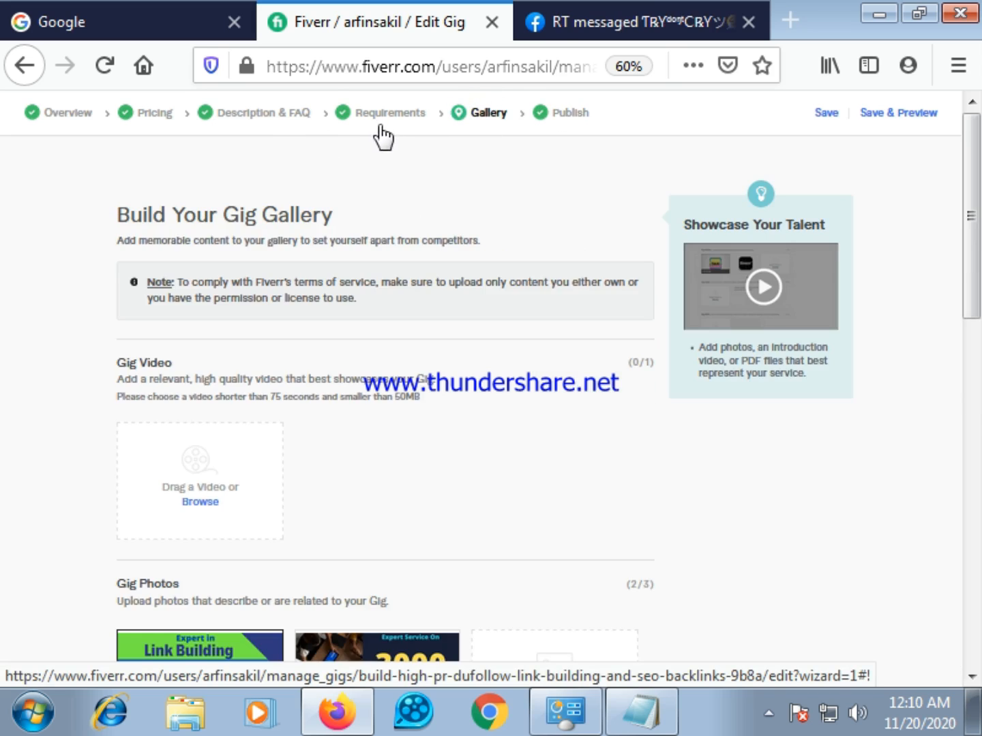
left_click(386, 113)
left_click(254, 114)
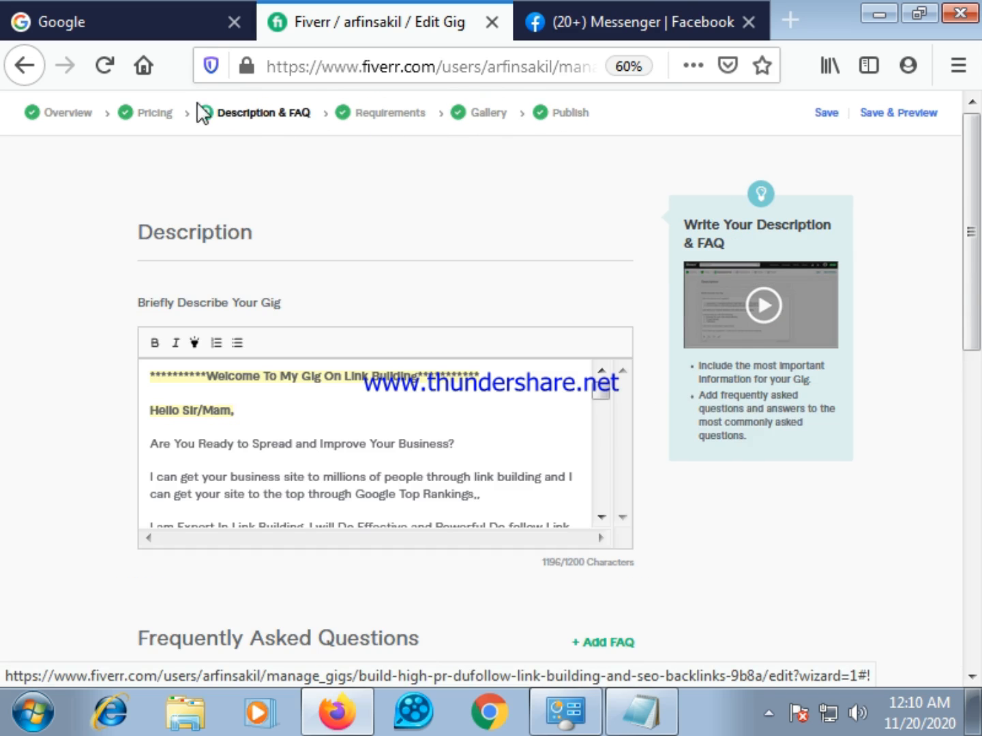
left_click(139, 109)
left_click(57, 114)
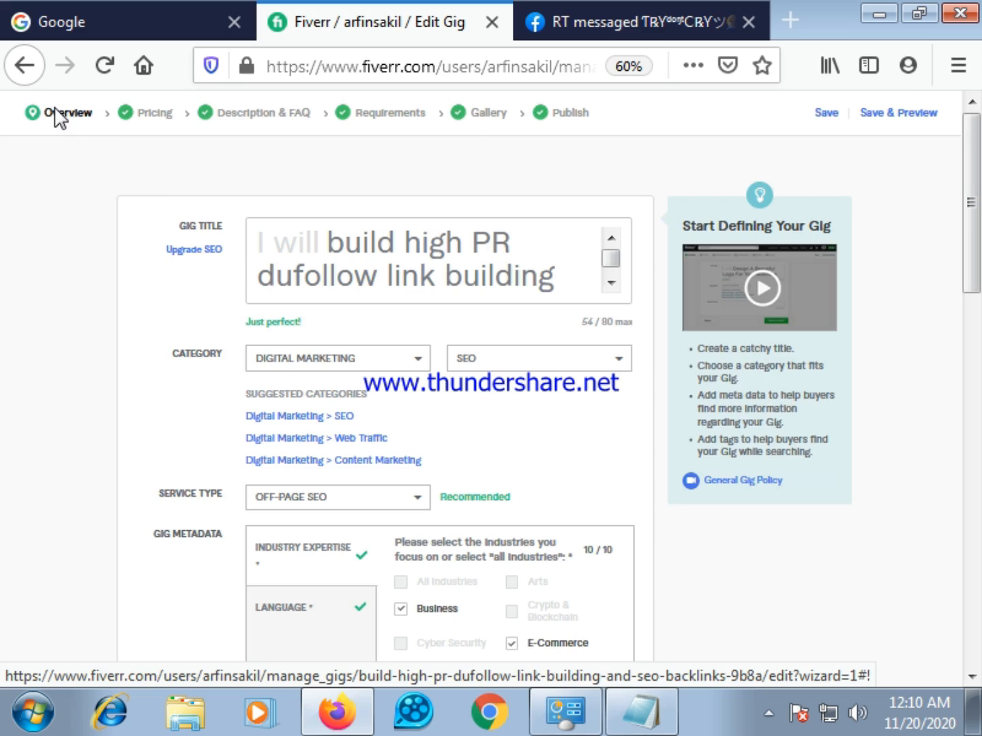
scroll(252, 274, "down", 3)
scroll(280, 296, "down", 5)
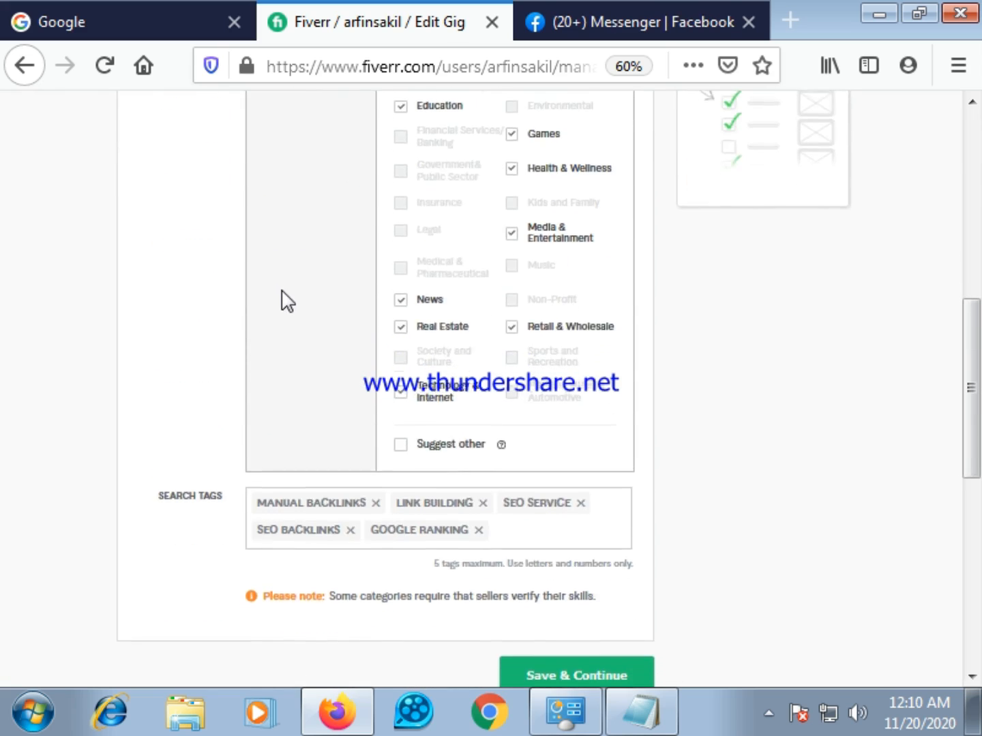
scroll(301, 293, "up", 8)
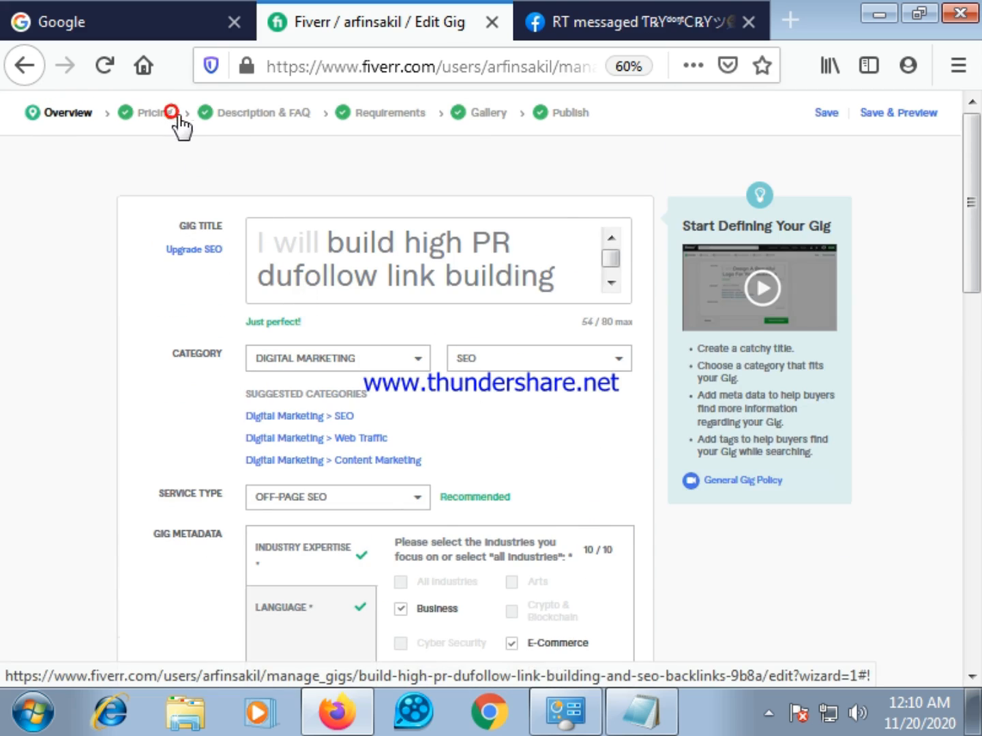
Step: Go forward through Pricing, Description & FAQ, Requirements and Gallery to the Publish section
left_click(176, 120)
left_click(241, 116)
left_click(384, 118)
left_click(484, 117)
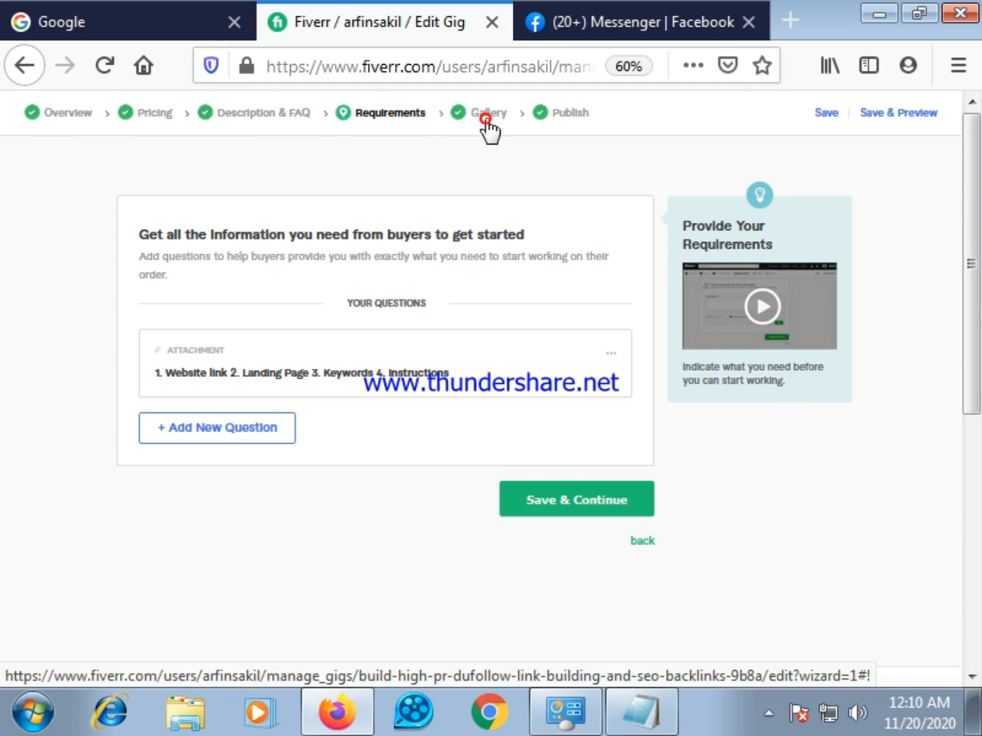
left_click(554, 110)
Step: Open the SEO Skill Assessment Test from the Publish section and read its syllabus and instructions without starting it
scroll(509, 315, "down", 2)
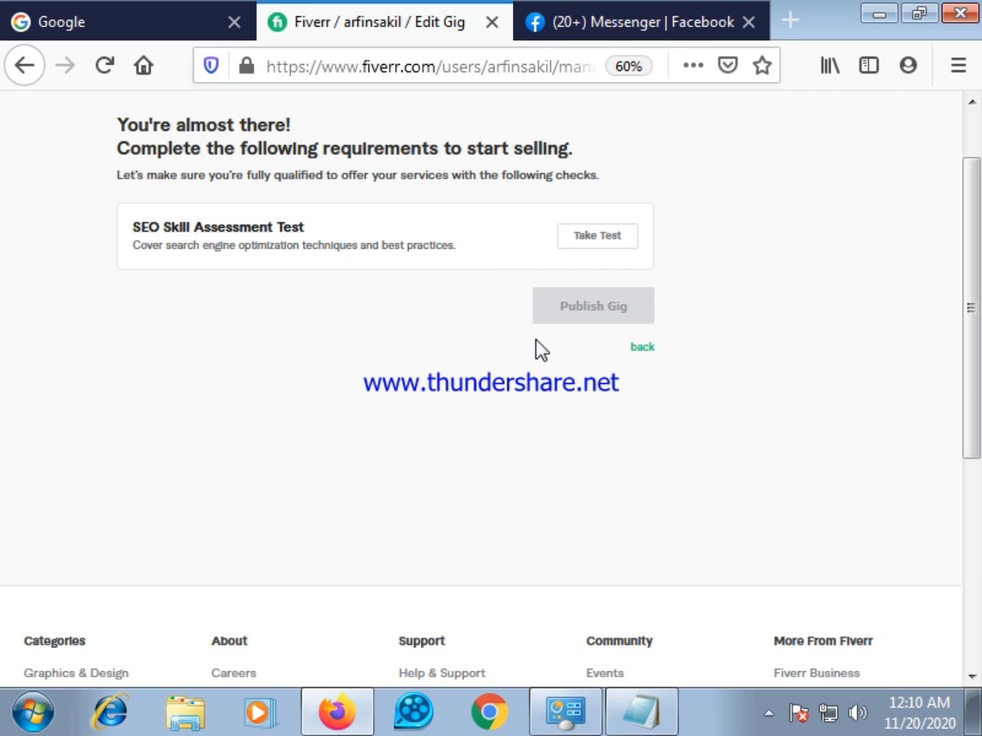
left_click(588, 319)
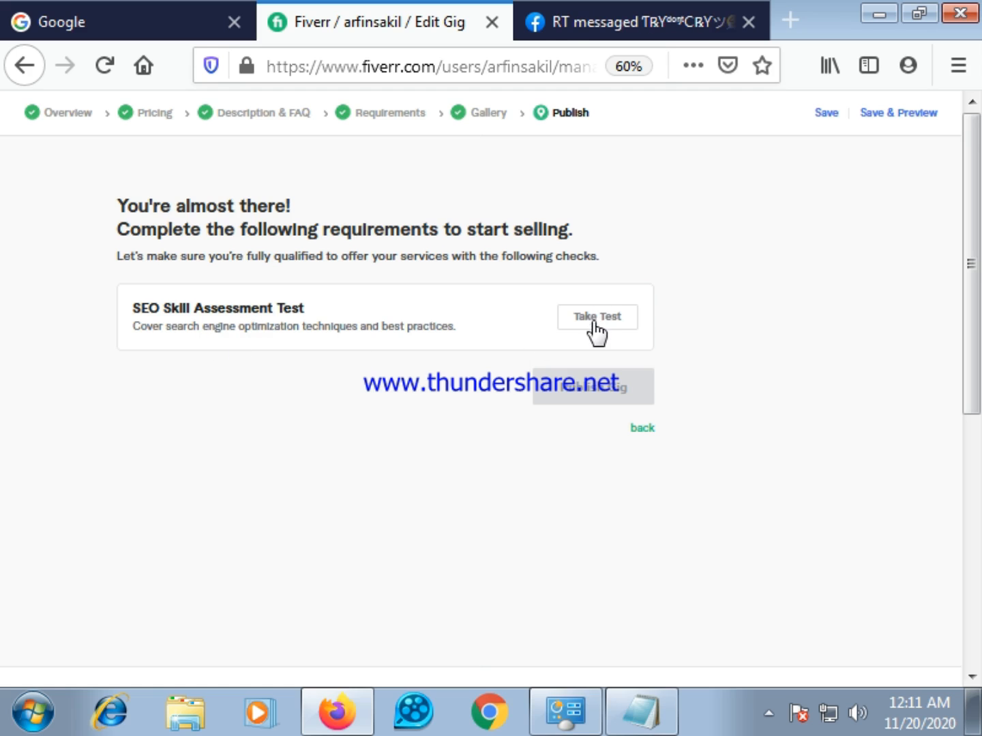
scroll(475, 394, "down", 3)
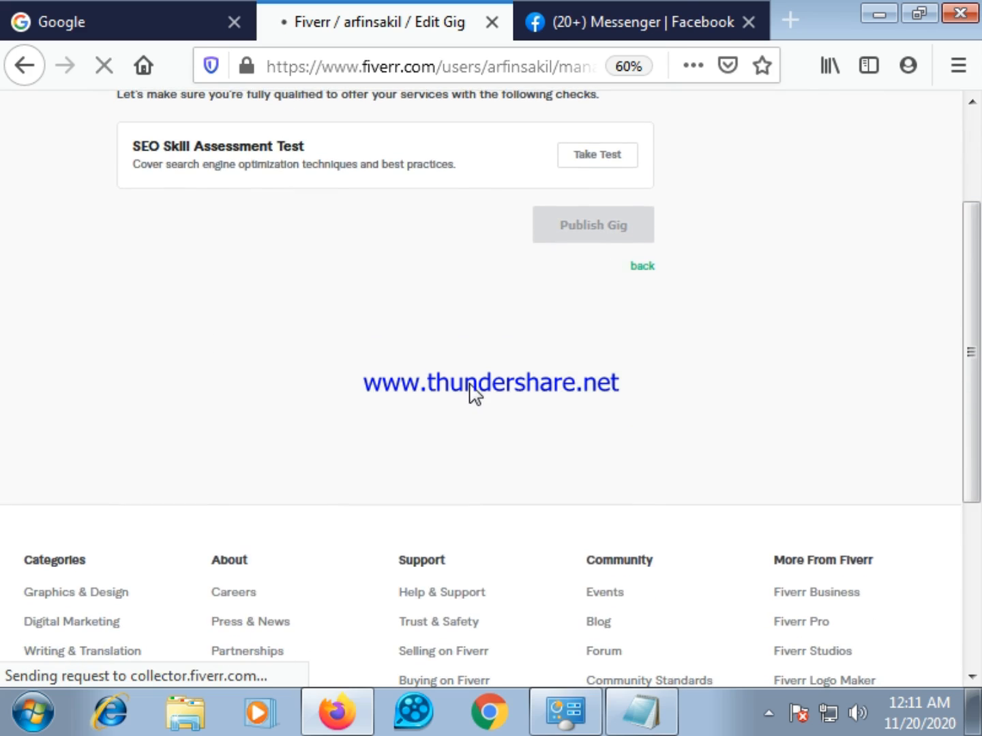
scroll(462, 440, "up", 3)
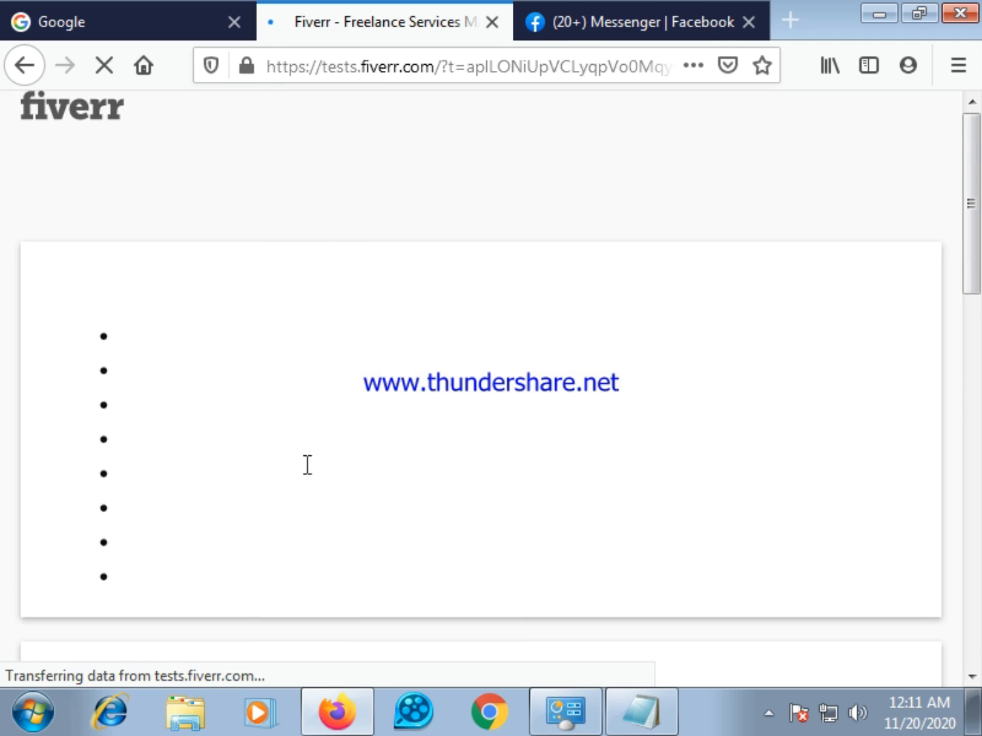
scroll(320, 464, "down", 5)
scroll(324, 471, "down", 4)
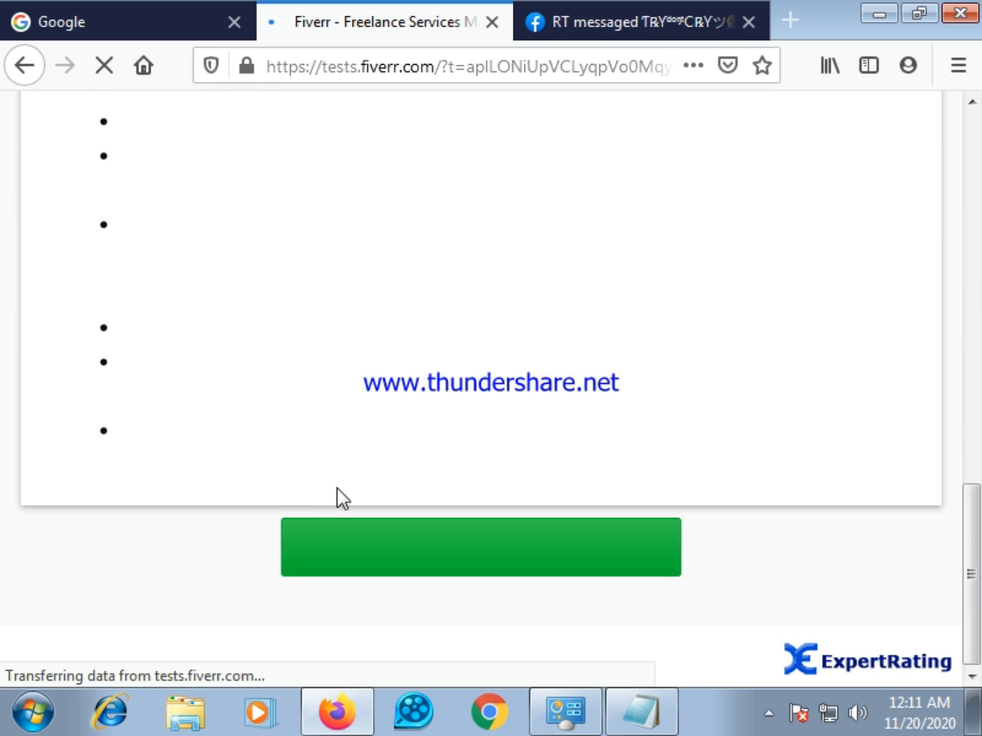
scroll(348, 490, "up", 10)
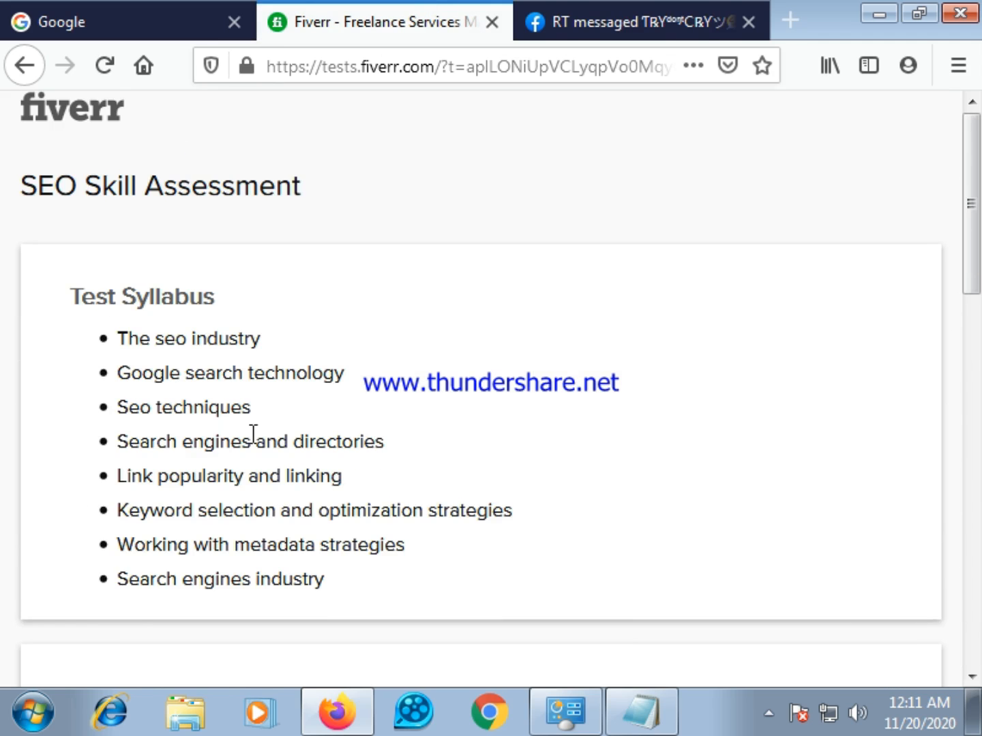
scroll(252, 433, "down", 10)
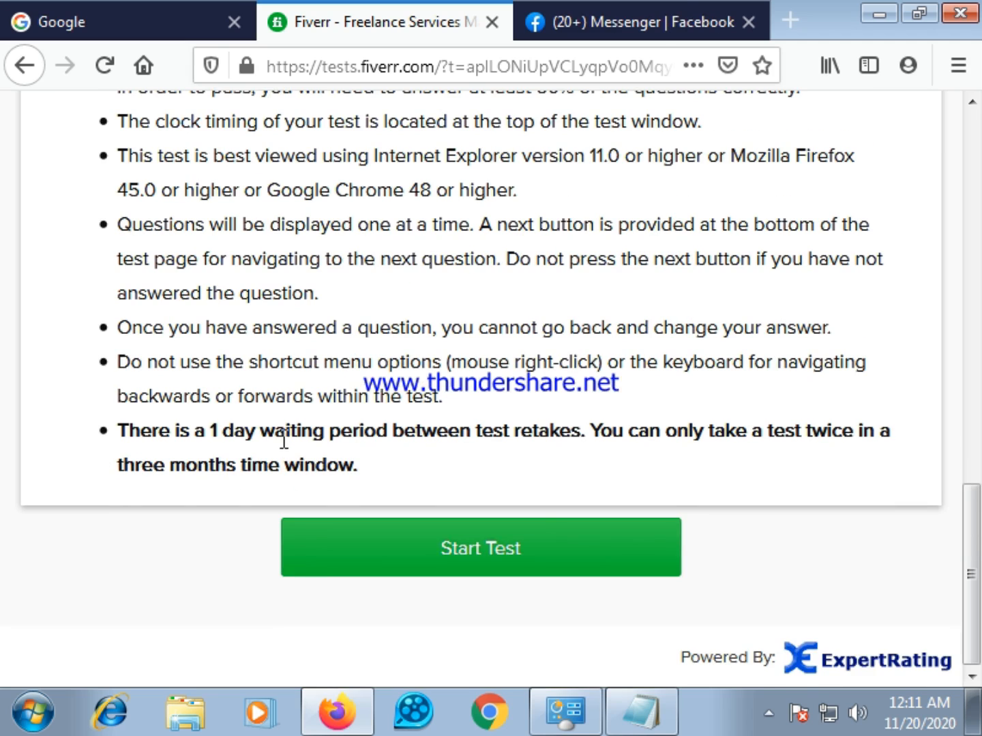
scroll(284, 440, "up", 10)
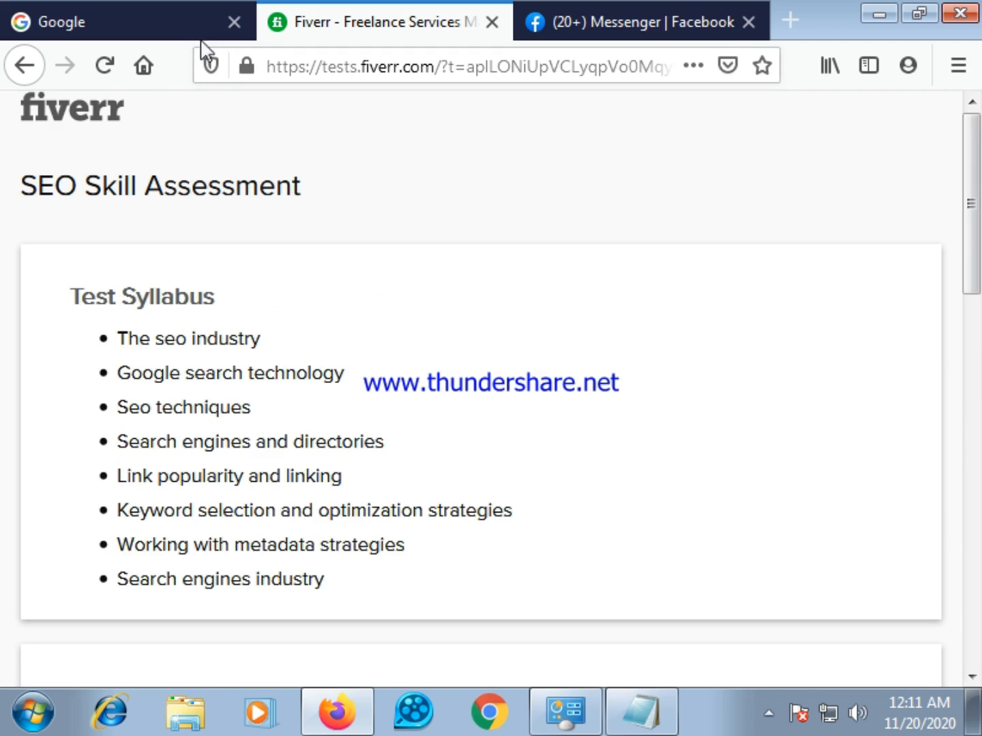
Step: Return from the test page to the gig editor and try to open the sections following Pricing
left_click(27, 69)
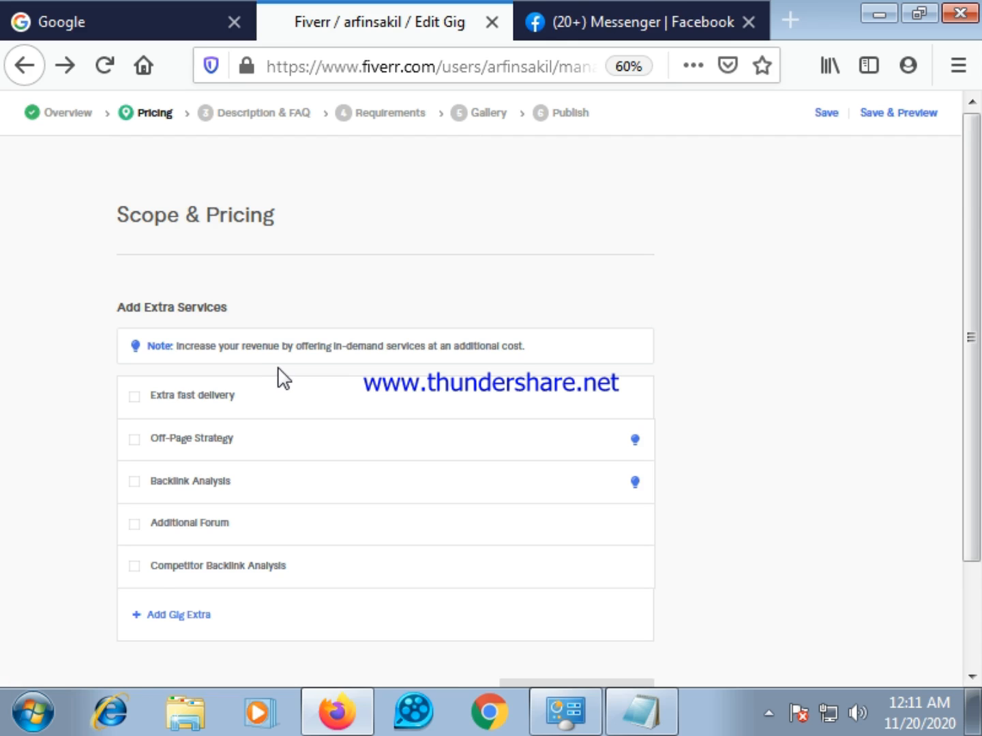
left_click(241, 118)
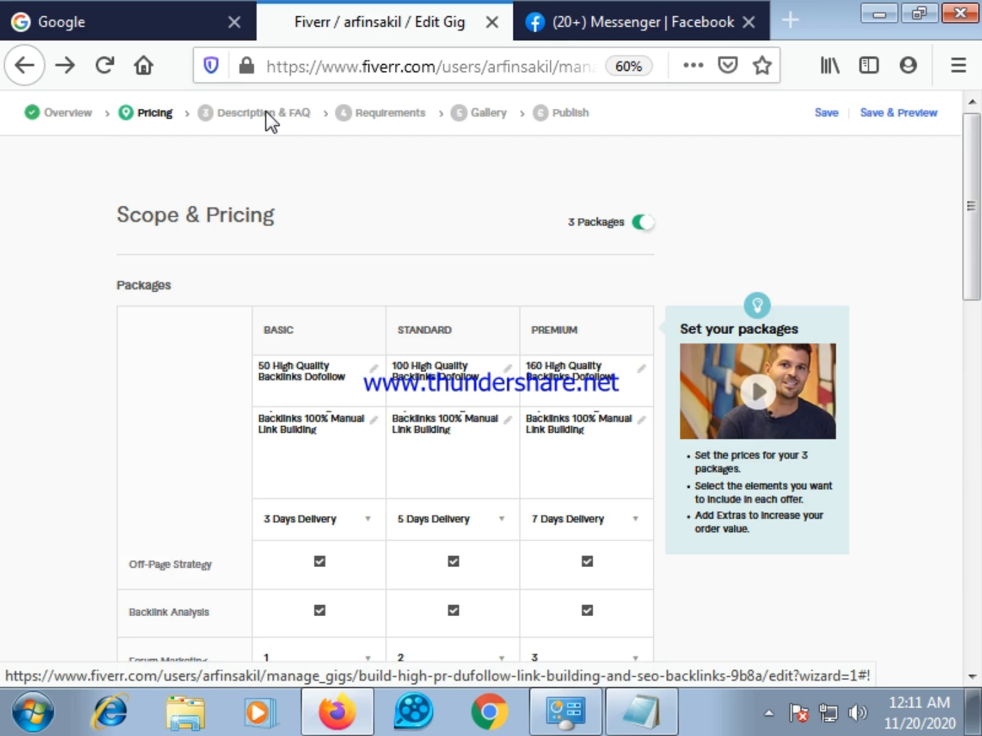
left_click(221, 114)
left_click(385, 113)
left_click(460, 113)
left_click(543, 114)
Step: Check the package table and extra services, save the Pricing section and continue to Description & FAQ
scroll(482, 296, "down", 10)
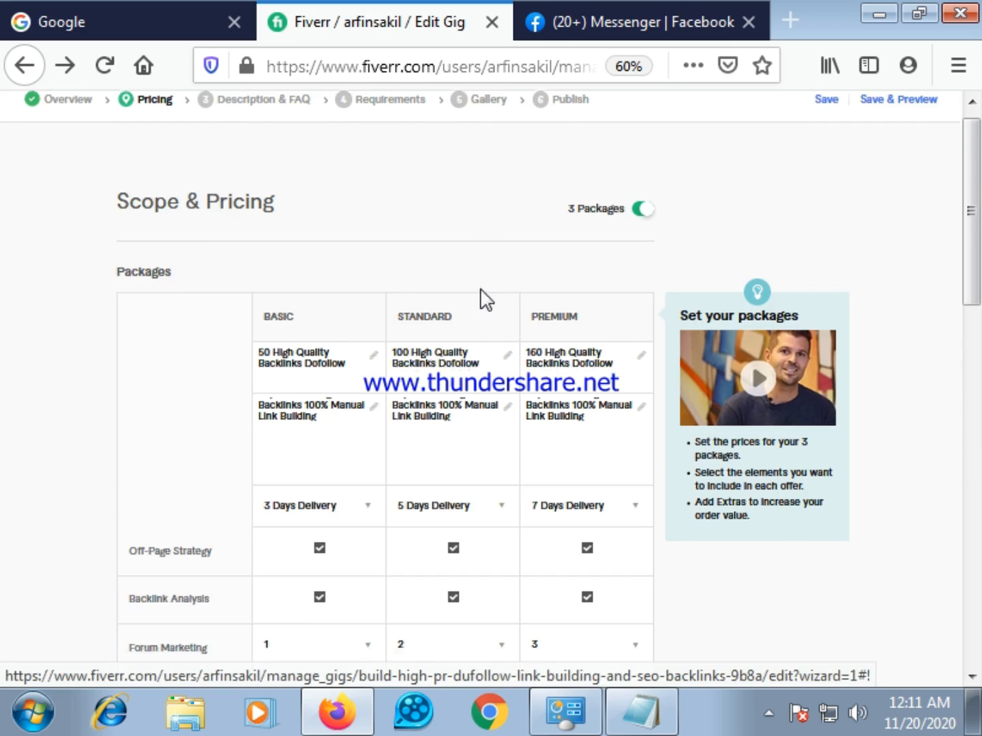
scroll(473, 510, "up", 5)
scroll(543, 582, "down", 7)
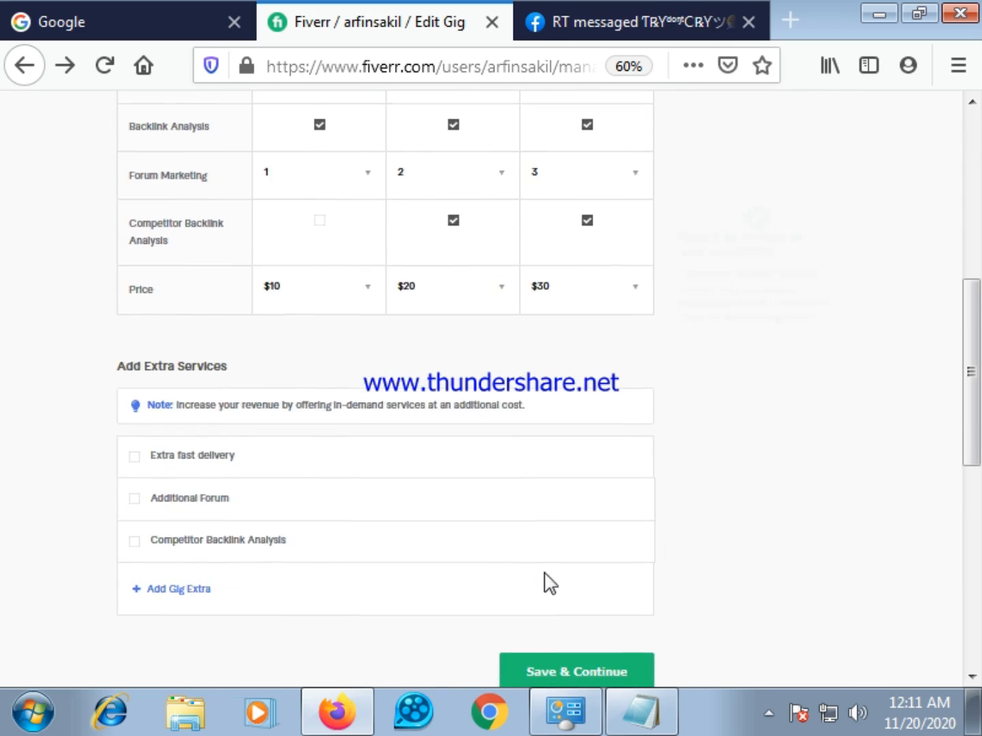
left_click(539, 426)
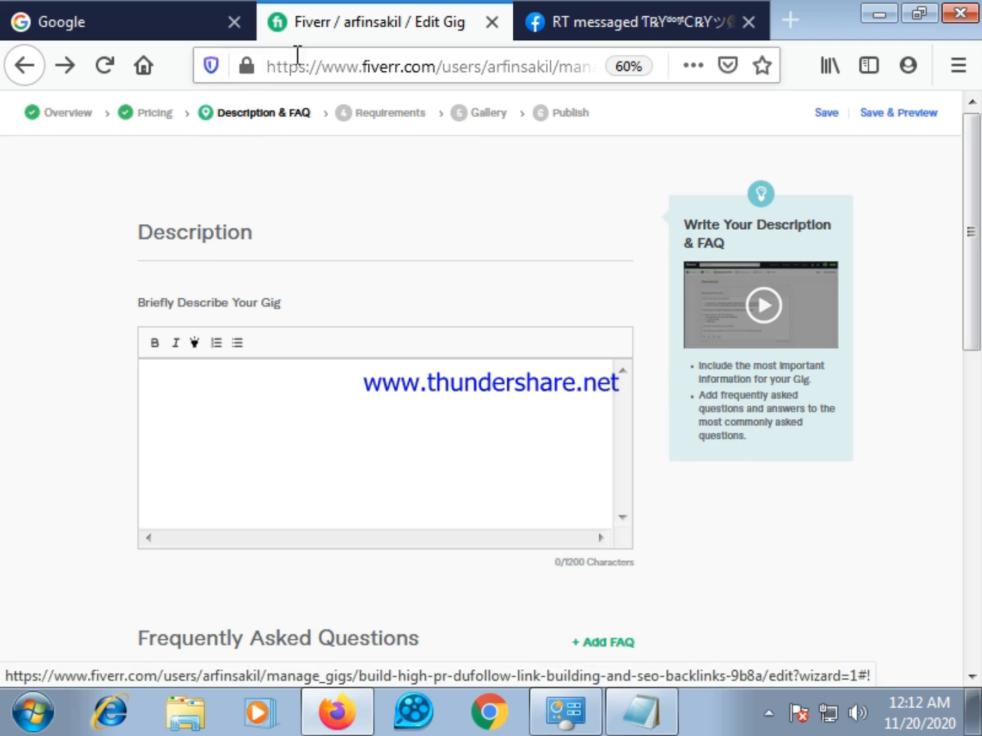
Step: Review the Overview section's details and search tags, and the Description & FAQ section
left_click(79, 115)
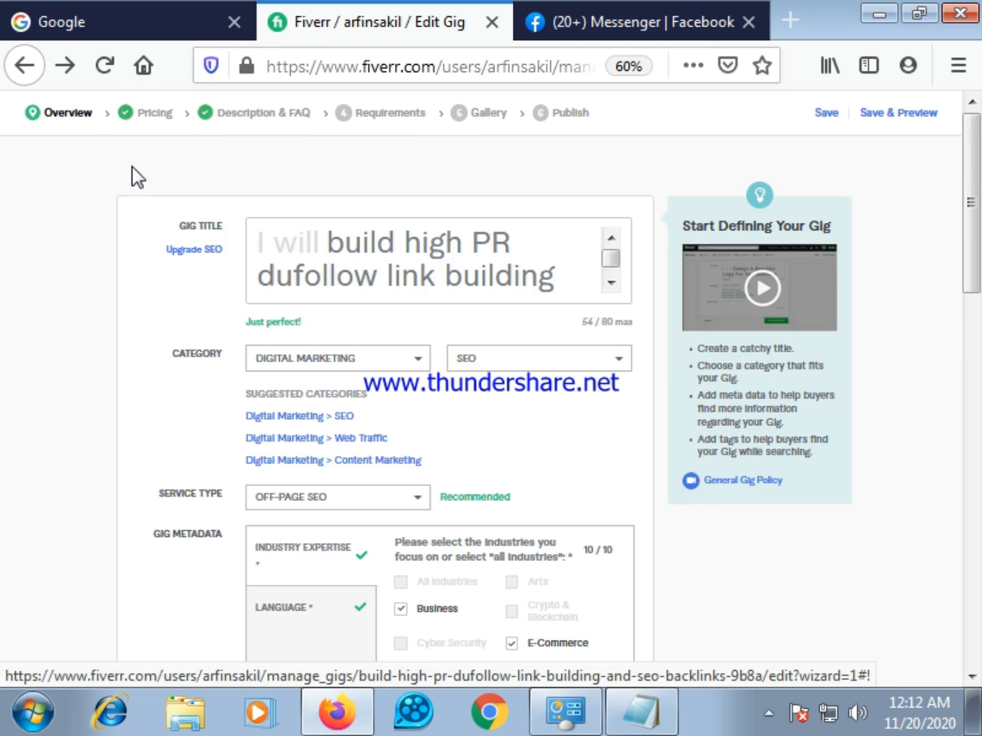
scroll(304, 388, "down", 10)
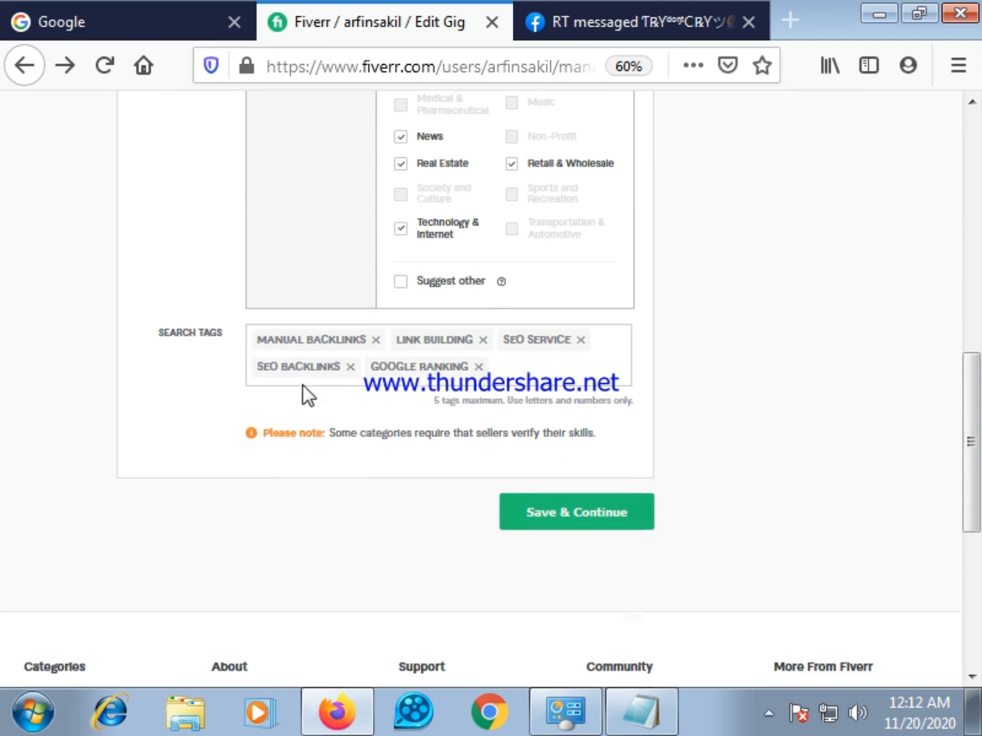
scroll(307, 394, "up", 10)
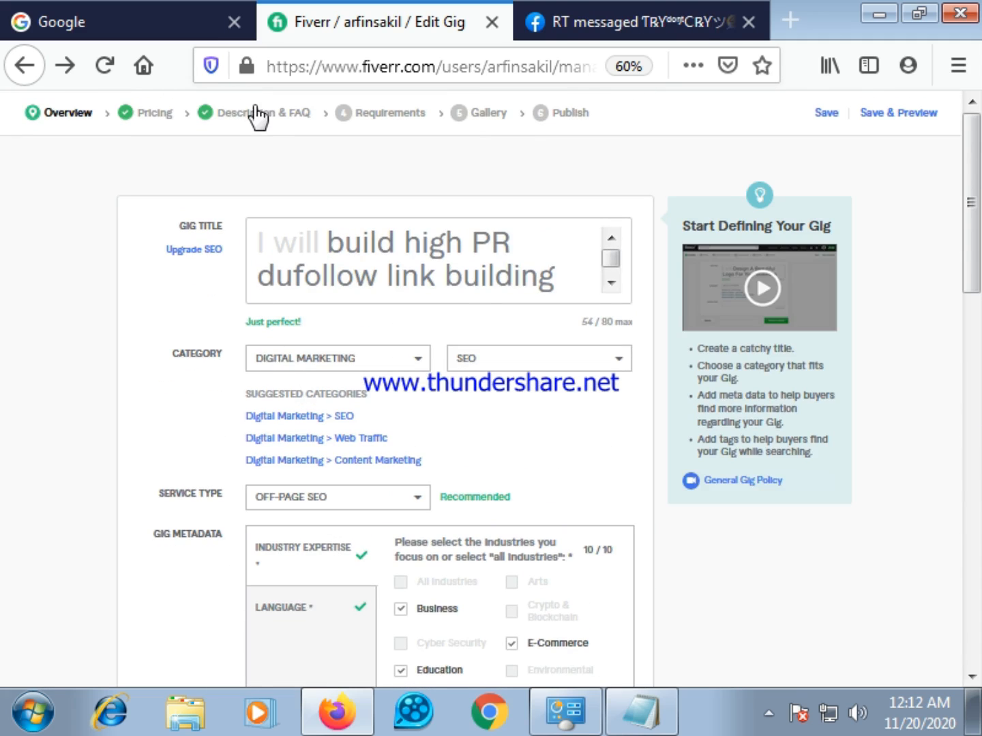
left_click(258, 114)
scroll(340, 357, "down", 5)
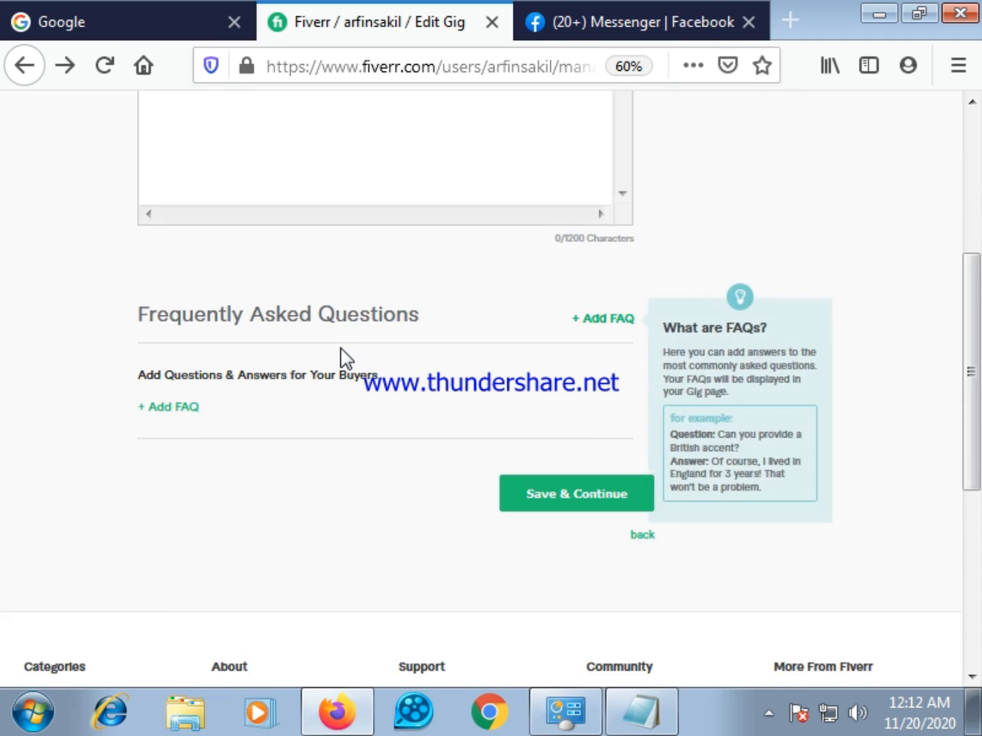
scroll(348, 356, "up", 5)
Step: Try to open the Requirements, Gallery and Publish sections from Description & FAQ
left_click(404, 113)
left_click(469, 113)
left_click(543, 113)
left_click(284, 388)
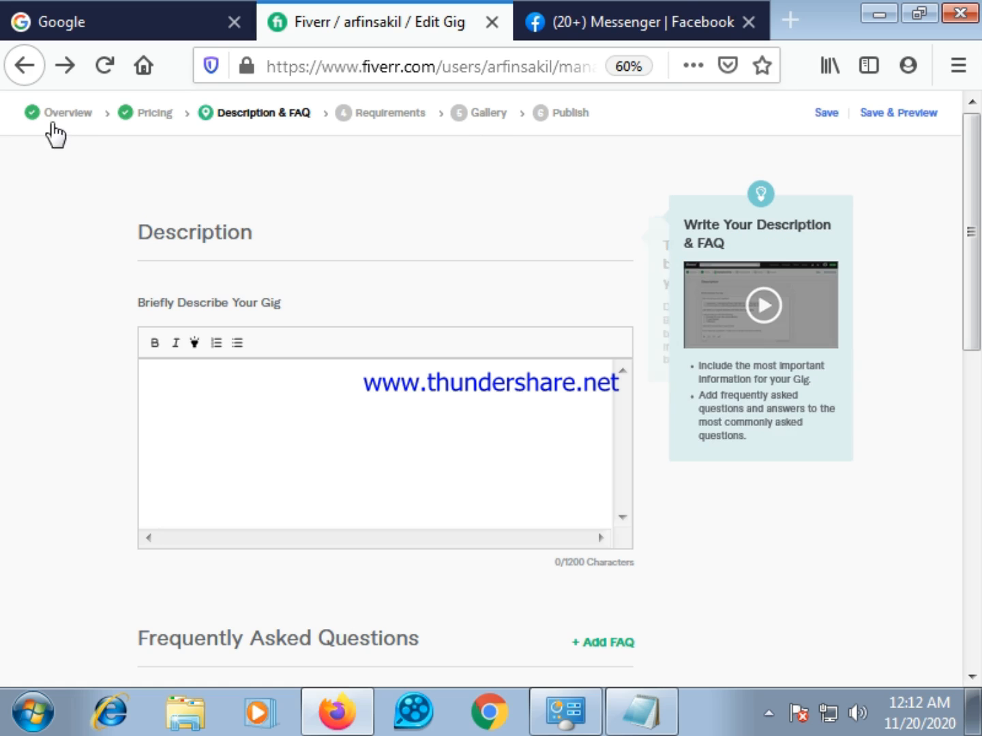
Step: Revisit the Overview and Pricing sections and return to Description & FAQ
left_click(81, 114)
left_click(145, 113)
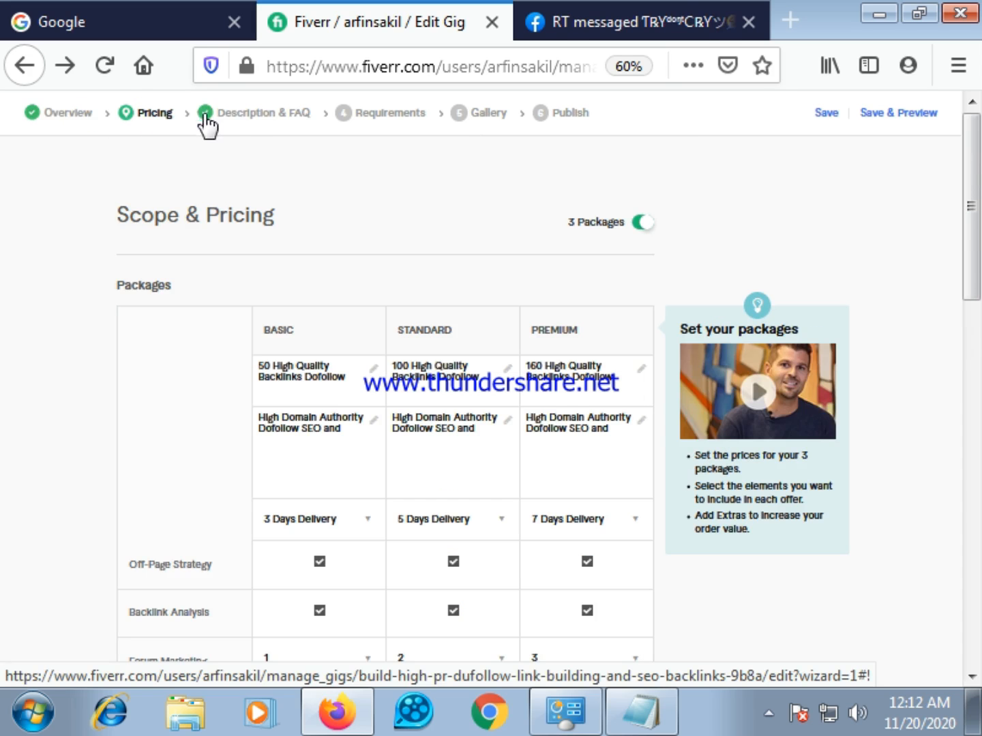
left_click(247, 113)
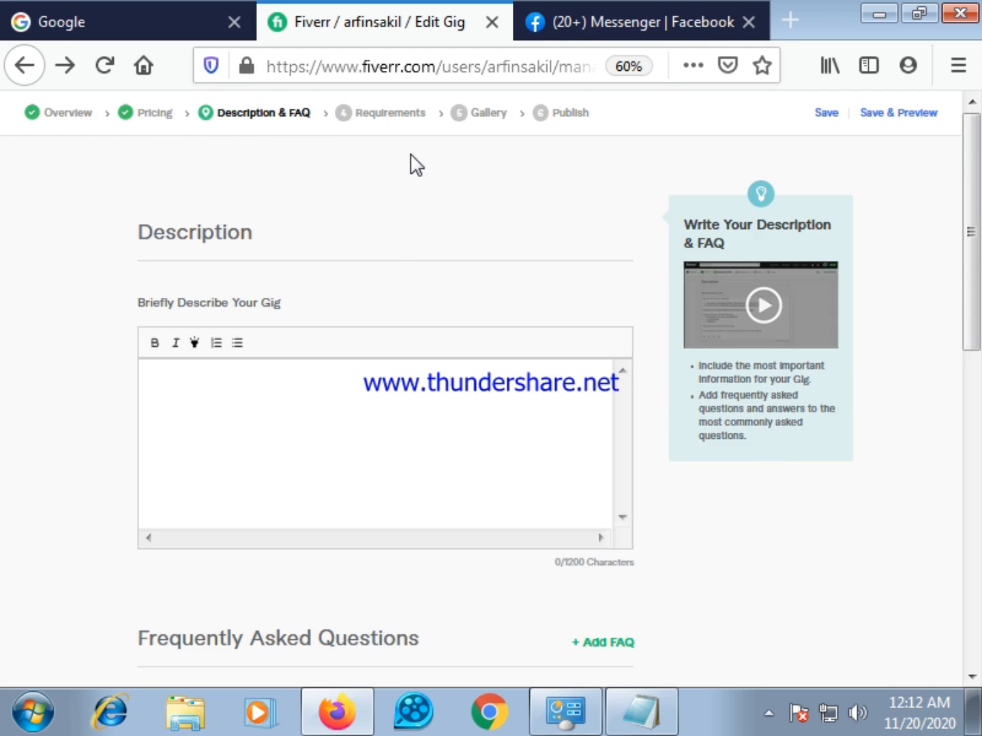
scroll(394, 256, "down", 2)
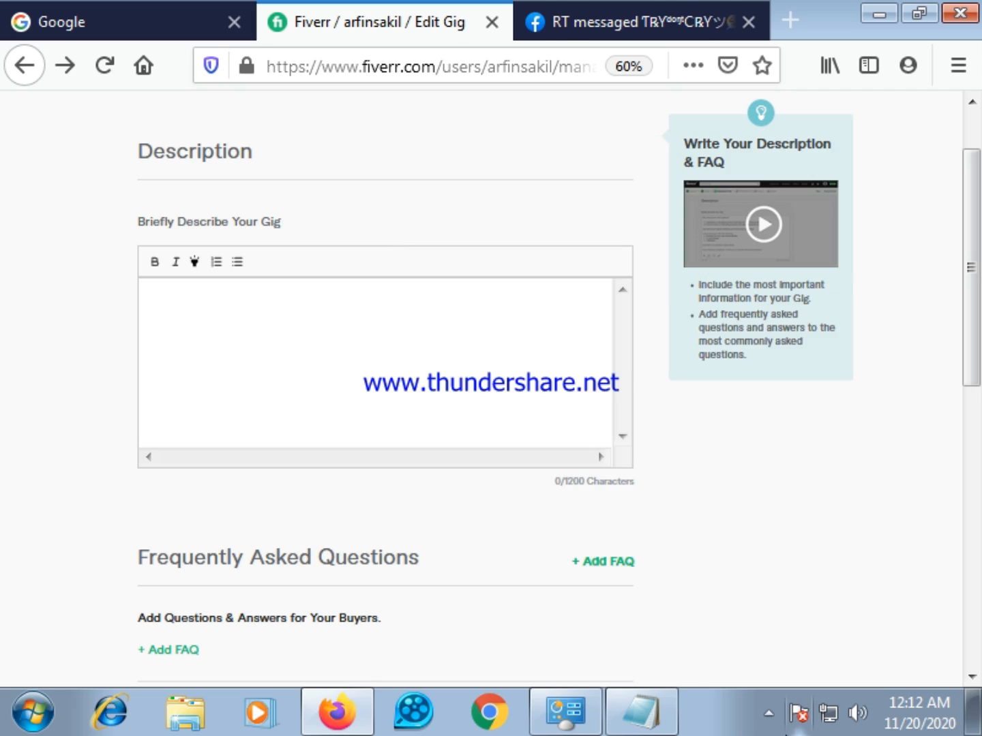
left_click(768, 713)
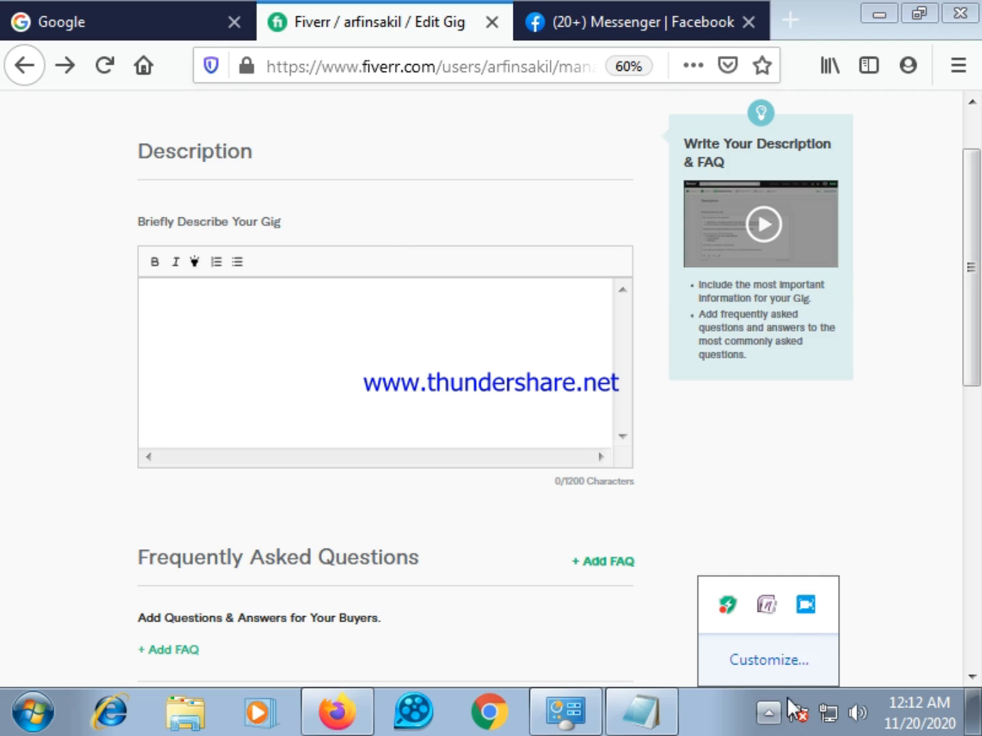
left_click(810, 601)
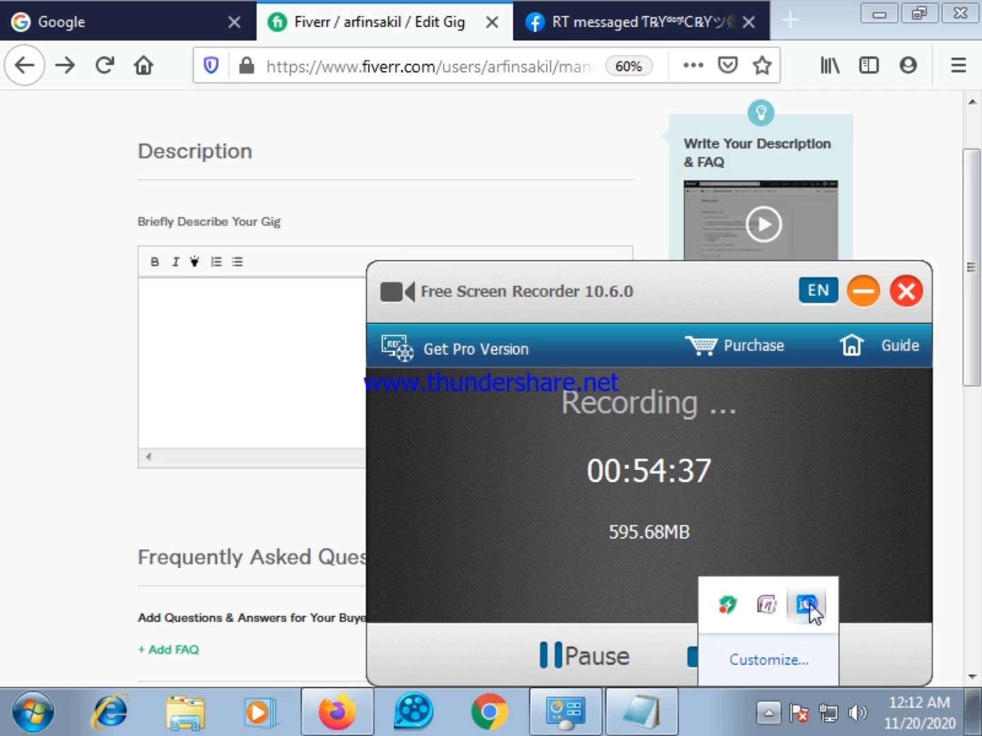